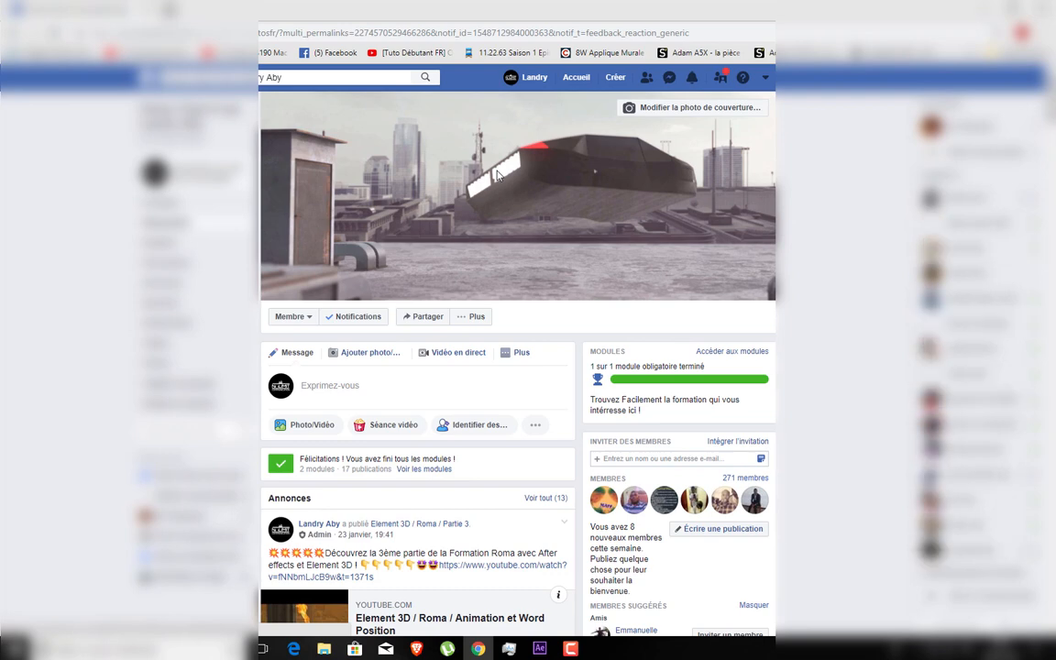
- Look through the Facebook group's feed, from the pinned announcements down to the members' Photoshop, logo and 3D posts
scroll(537, 325, "down", 3)
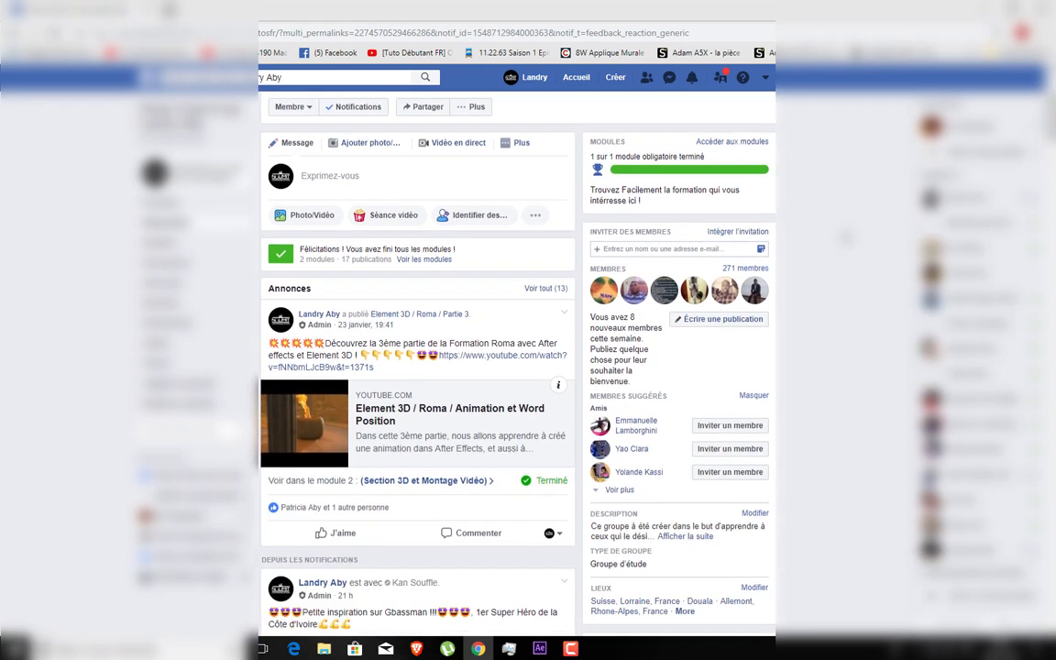
scroll(417, 367, "down", 2)
scroll(518, 367, "down", 1)
scroll(719, 387, "up", 1)
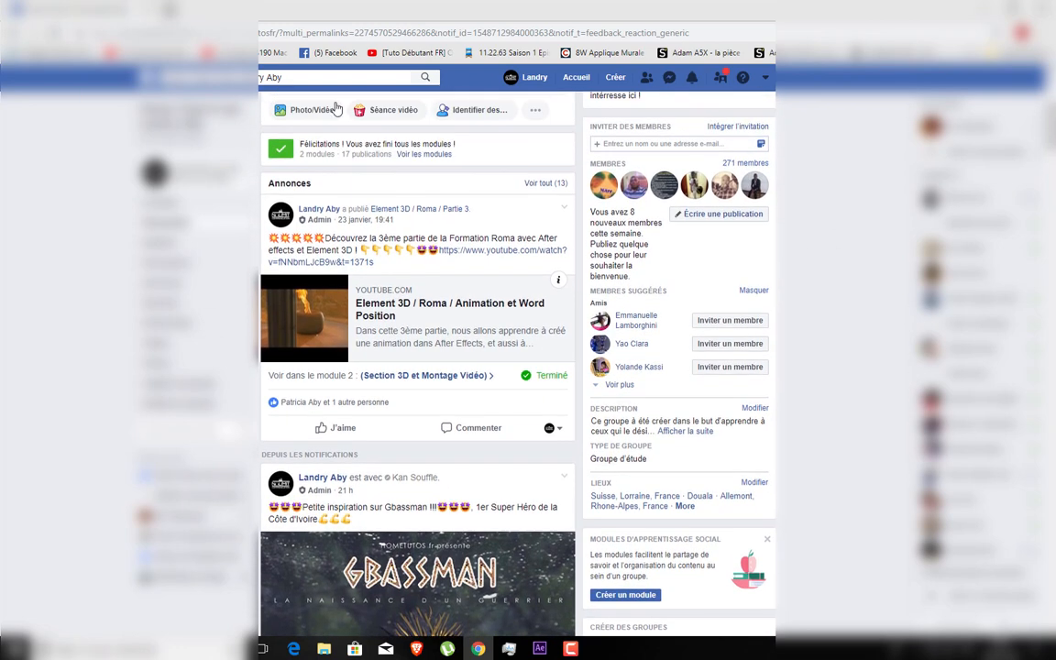
scroll(384, 306, "down", 1)
scroll(383, 306, "down", 7)
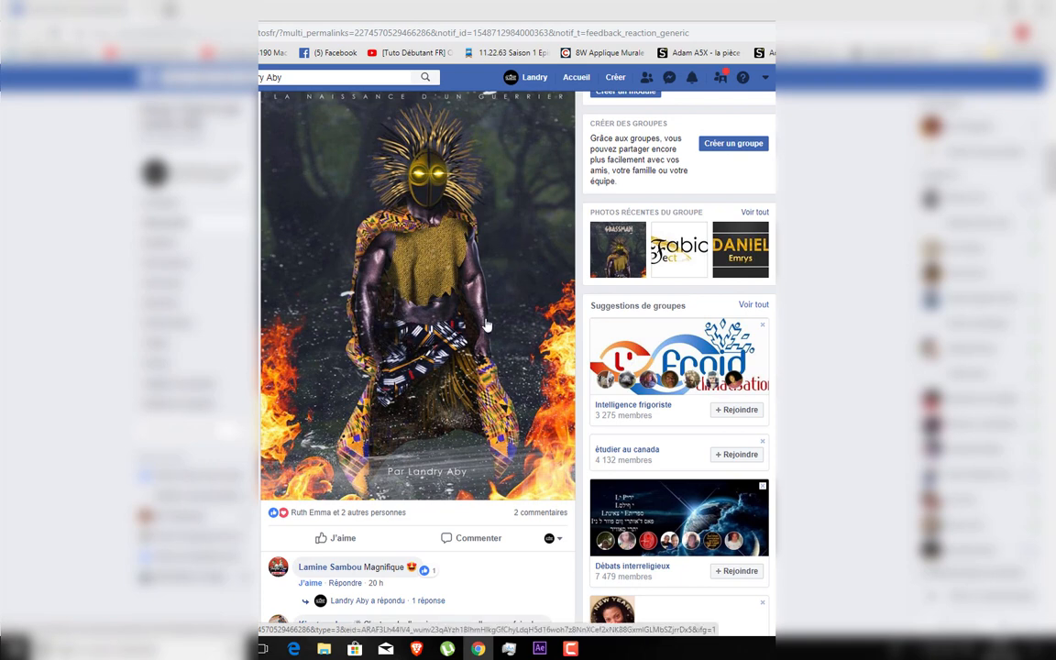
scroll(439, 292, "down", 4)
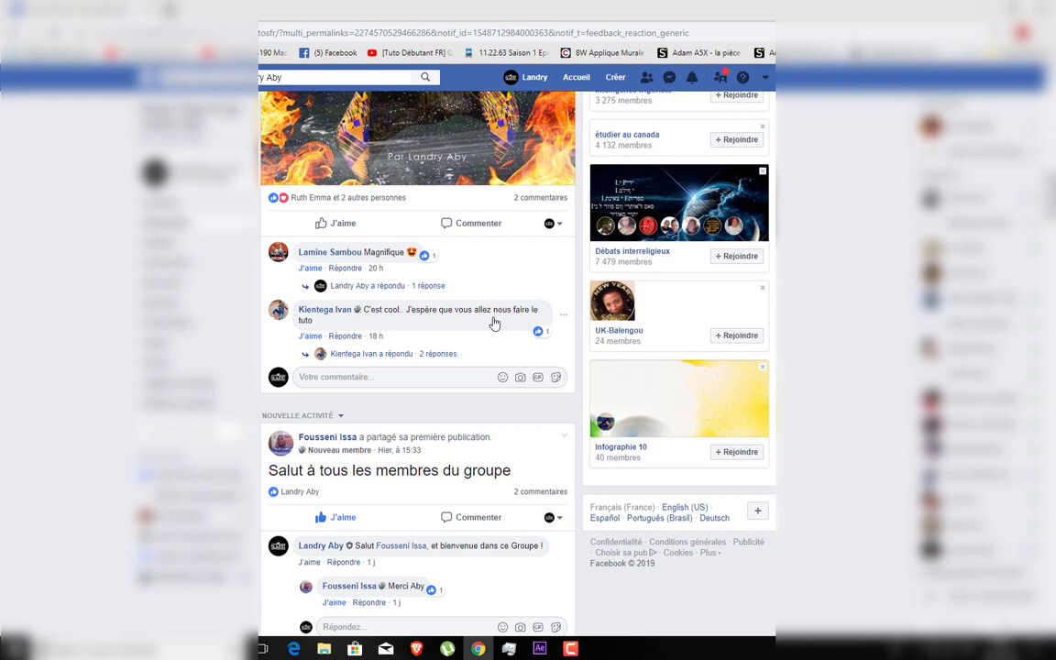
scroll(493, 323, "down", 1)
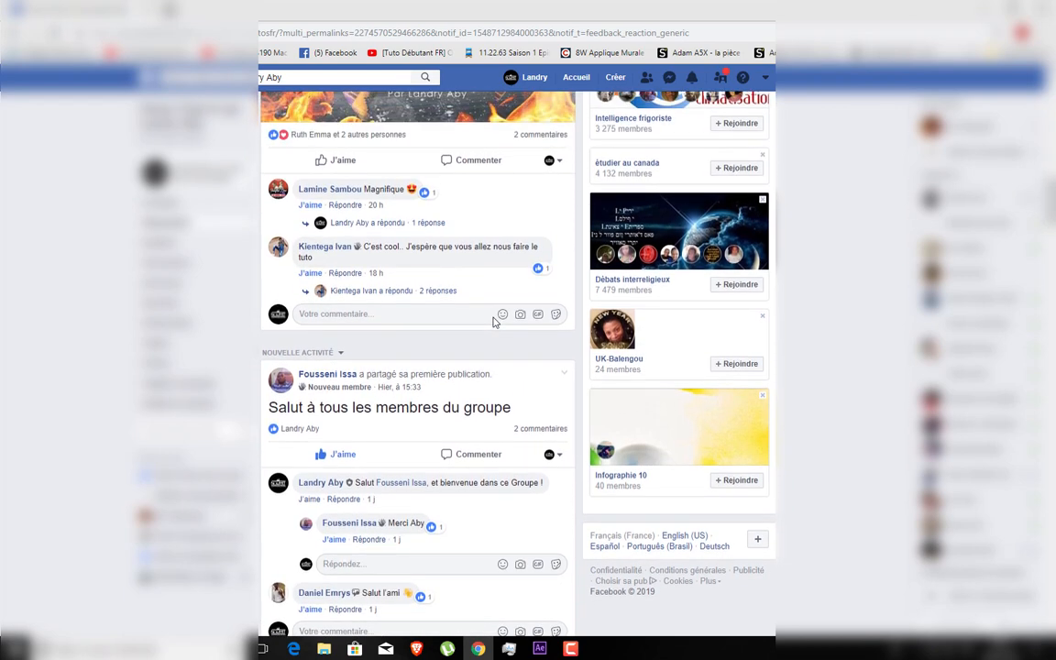
scroll(493, 321, "down", 6)
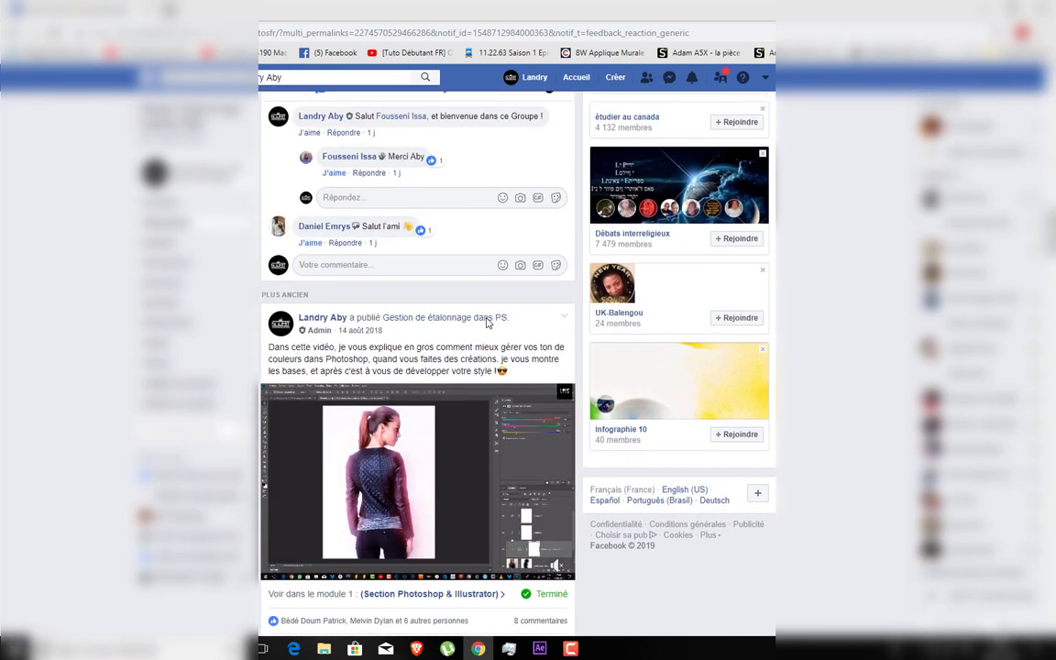
scroll(489, 324, "down", 4)
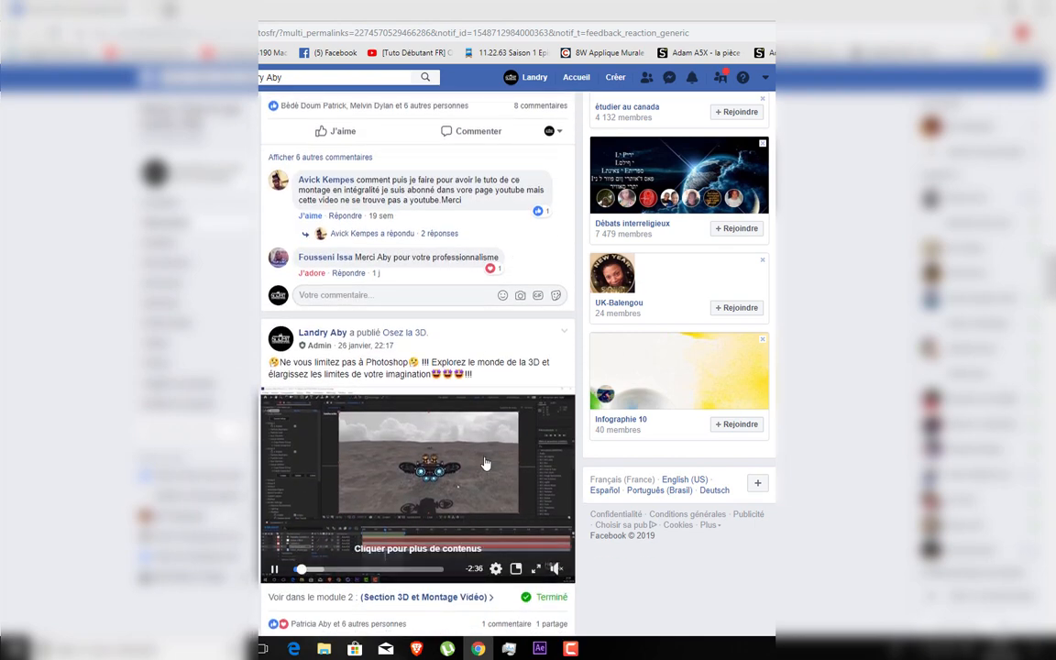
scroll(486, 463, "down", 12)
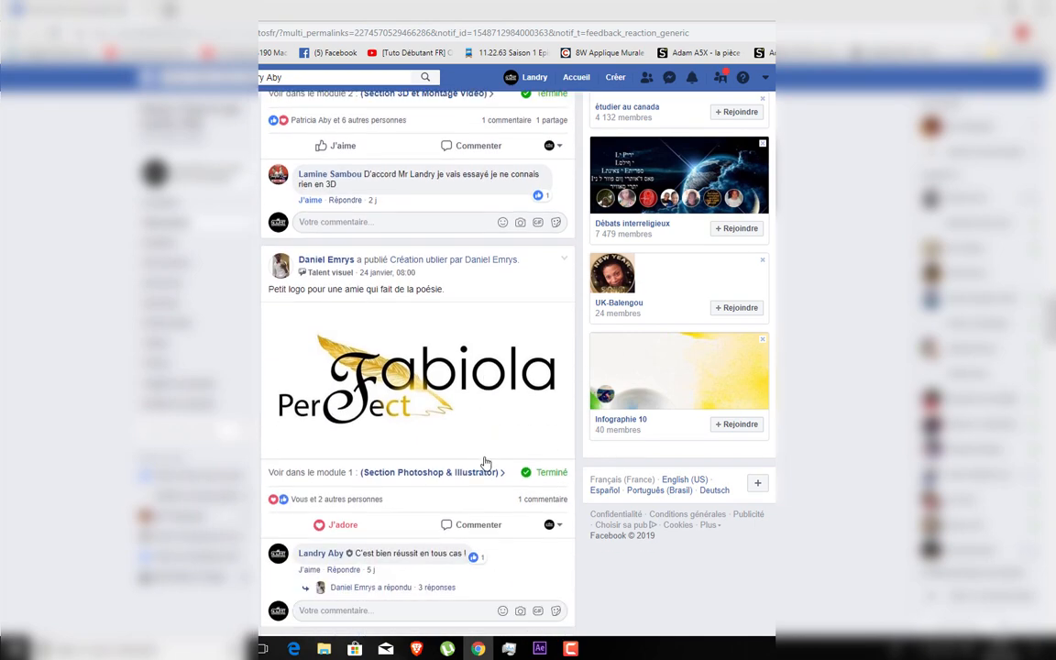
scroll(486, 463, "down", 4)
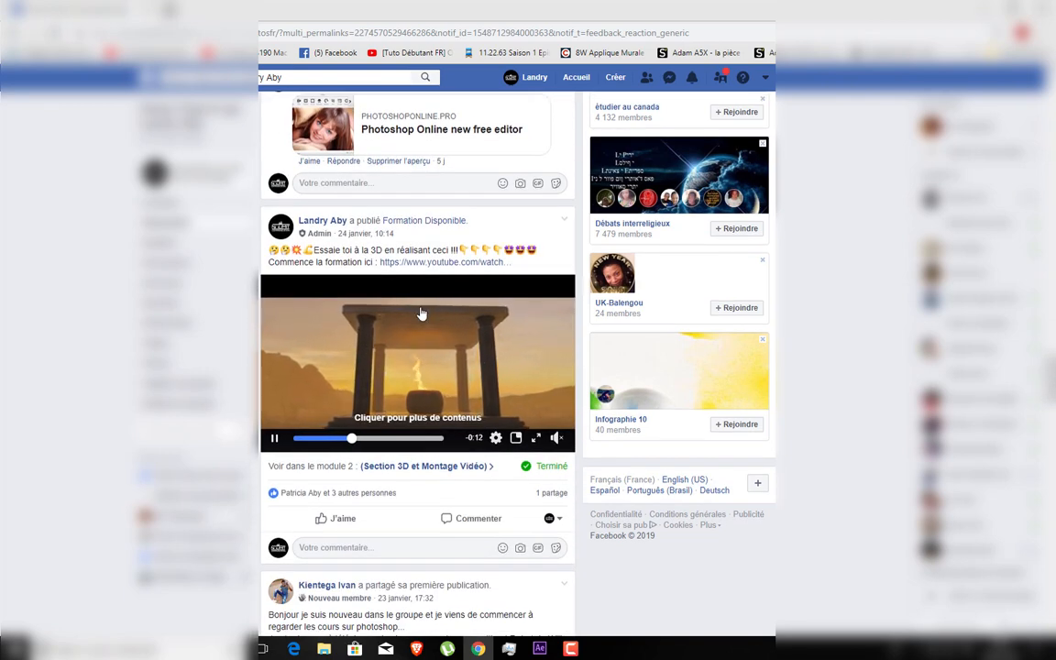
- Switch to After Effects and examine the Roma animation's lighting at several times across both camera shots
left_click(992, 7)
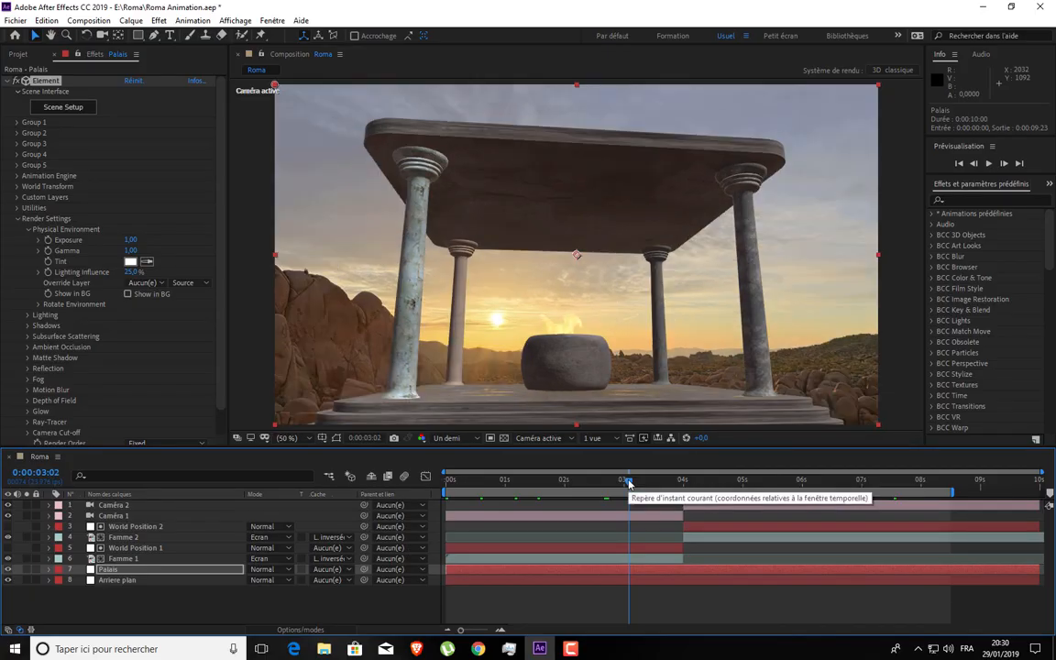
left_click_drag(629, 483, 707, 483)
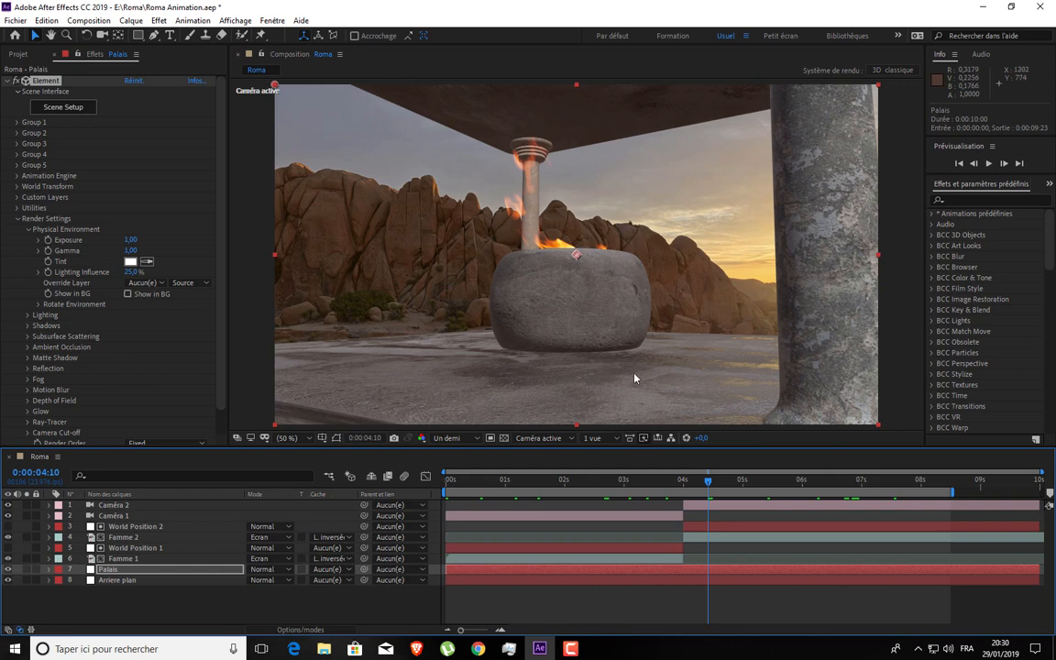
left_click(736, 480)
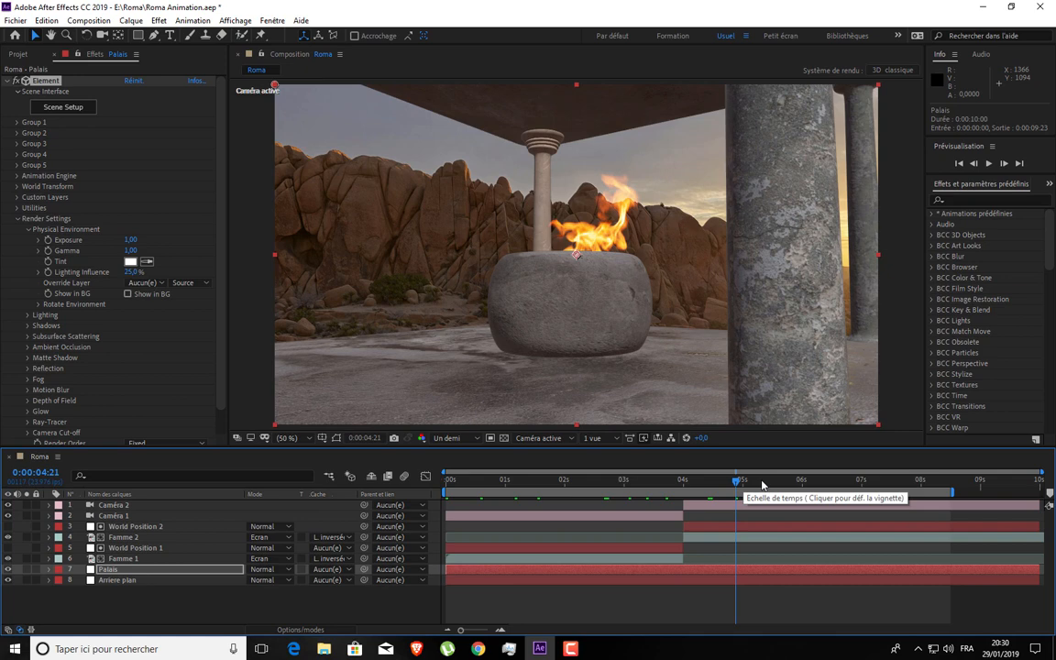
left_click(811, 484)
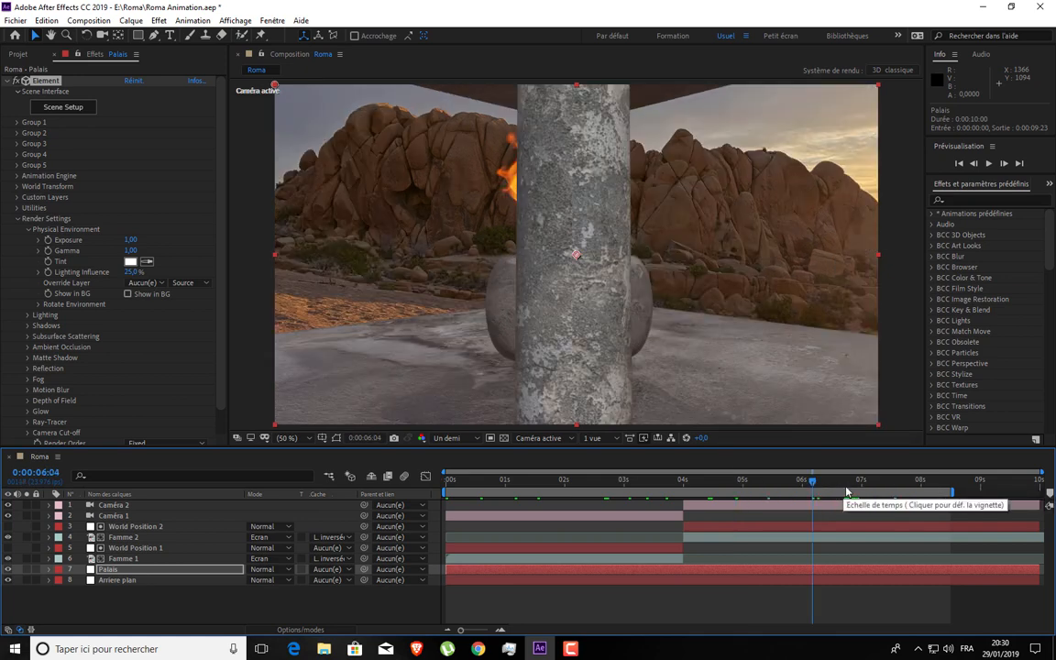
left_click(857, 485)
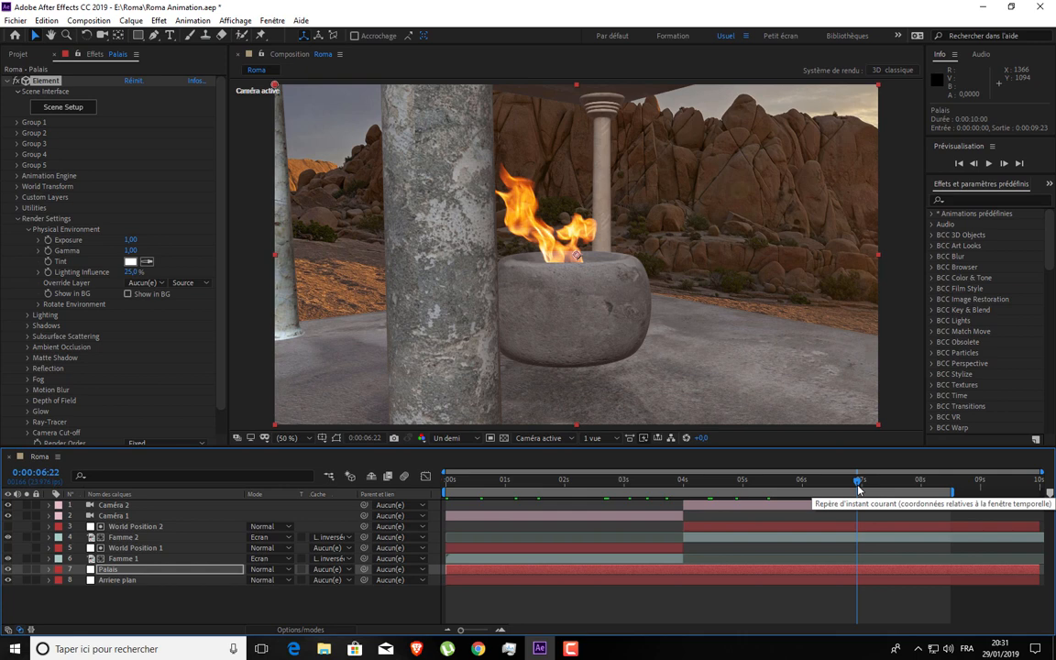
left_click(901, 481)
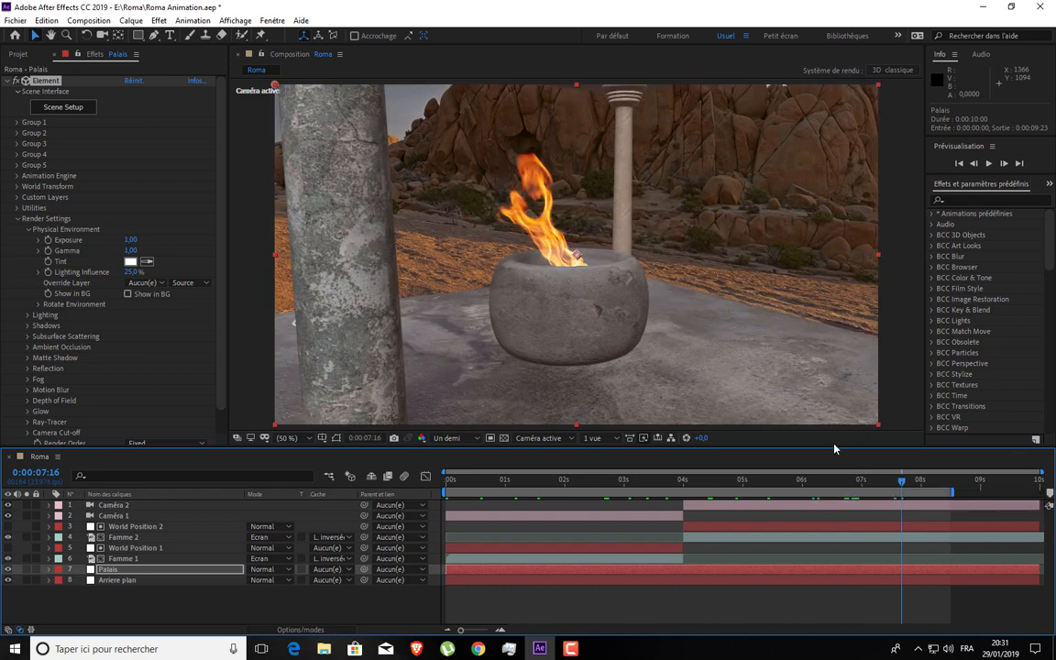
left_click(560, 479)
left_click(538, 480)
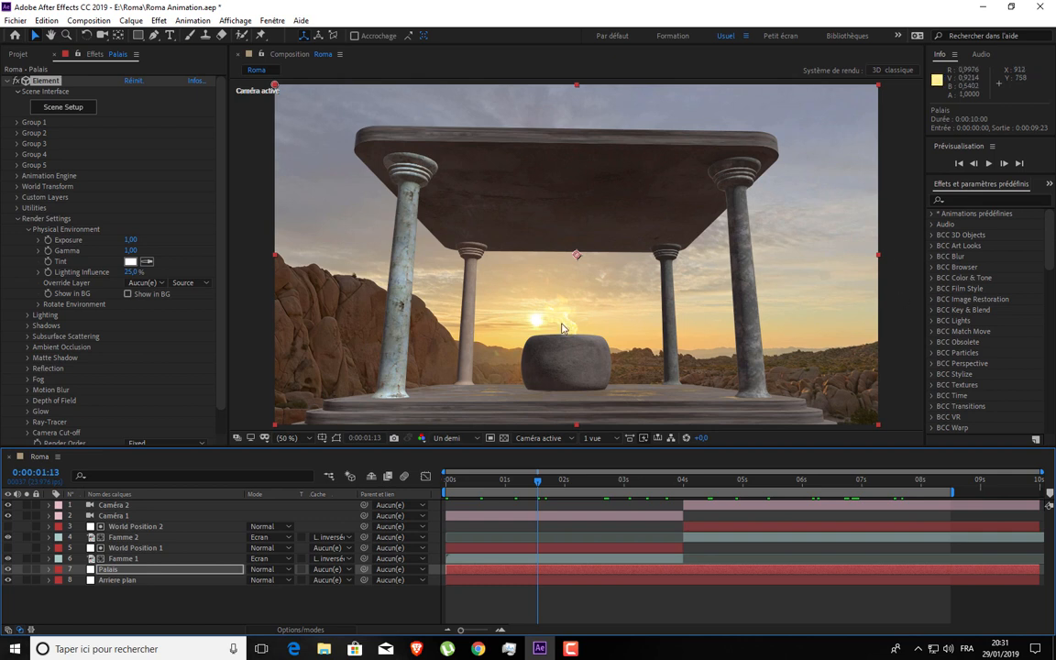
left_click(571, 480)
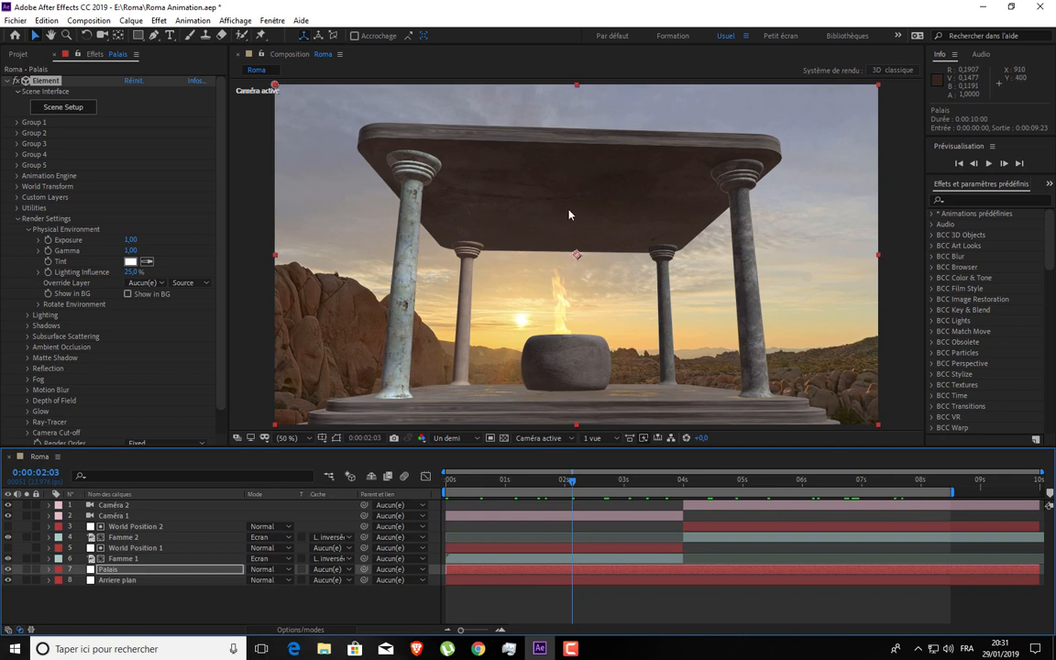
left_click(839, 480)
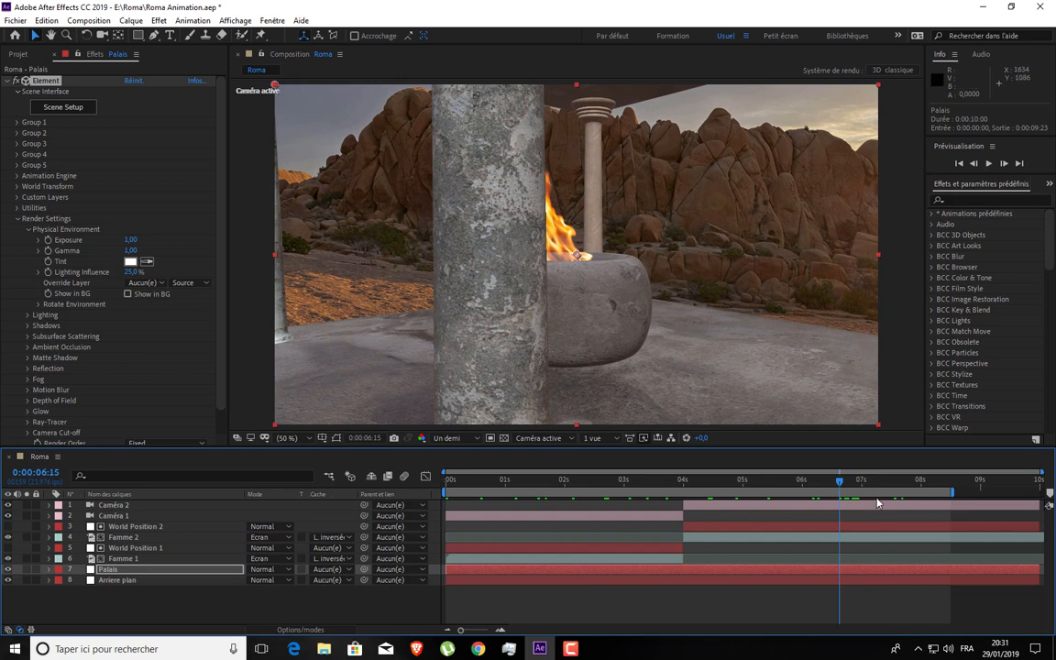
left_click(870, 488)
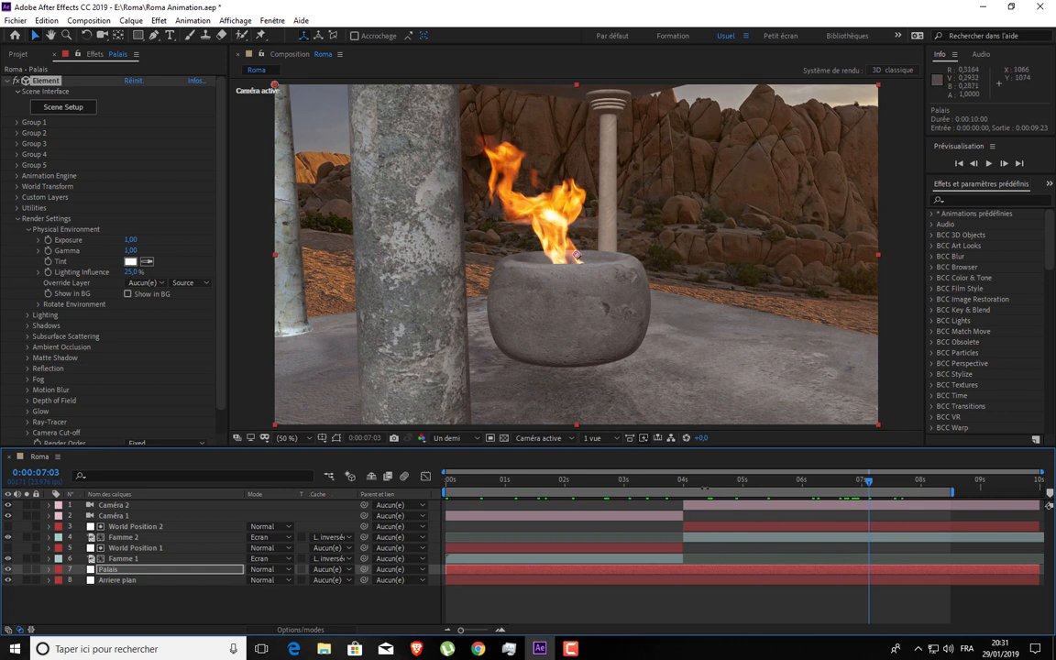
left_click(713, 480)
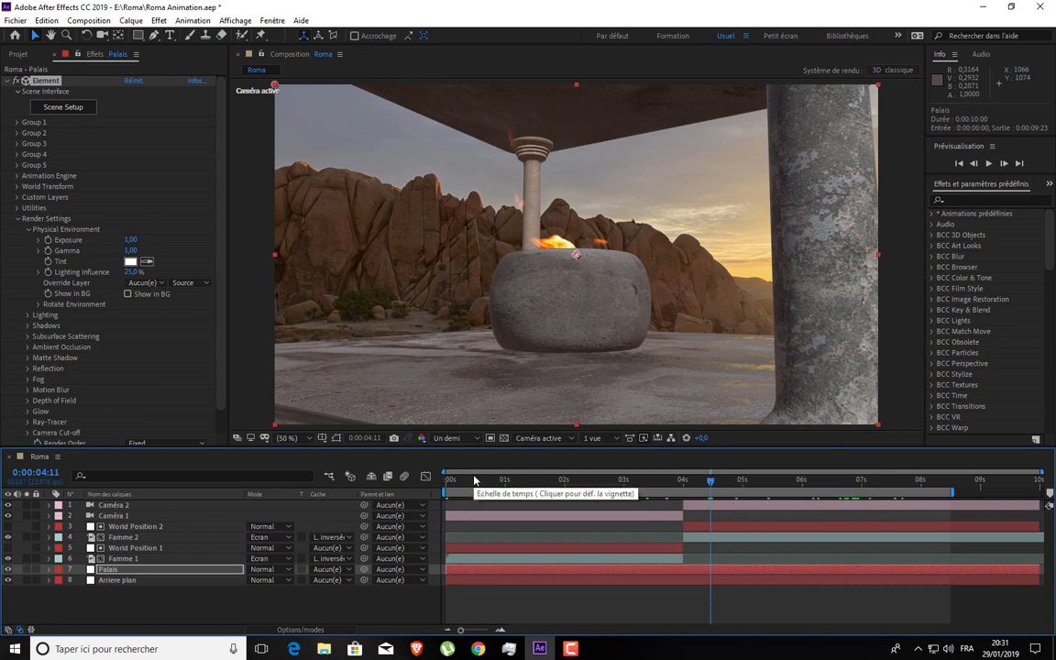
- Add a new light layer to the Roma composition and set its light type to Ambiante
right_click(162, 607)
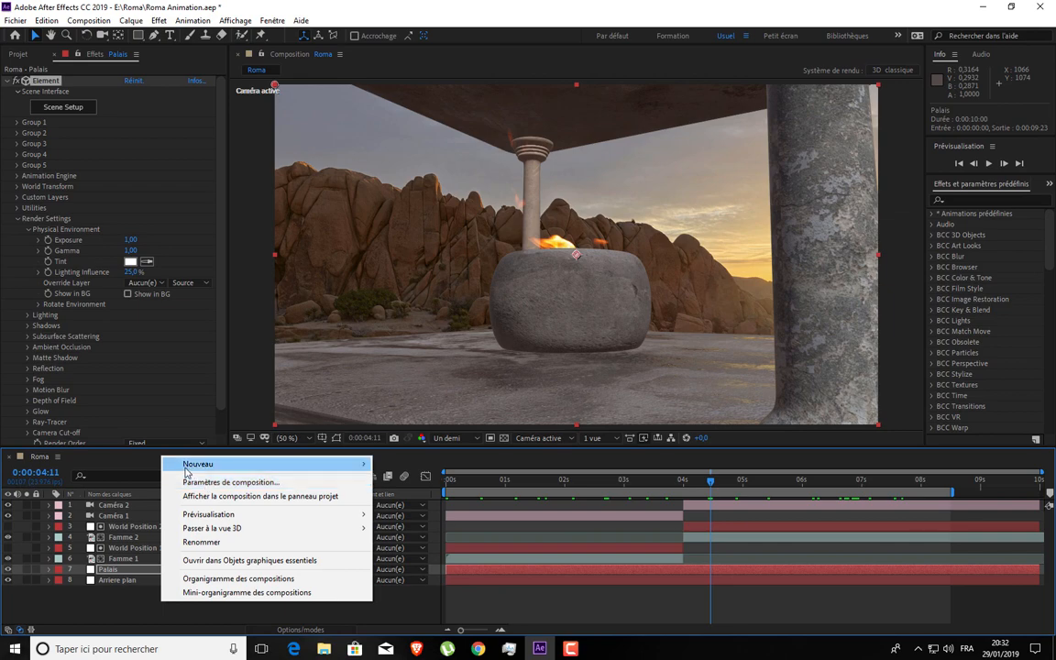
mouse_move(275, 464)
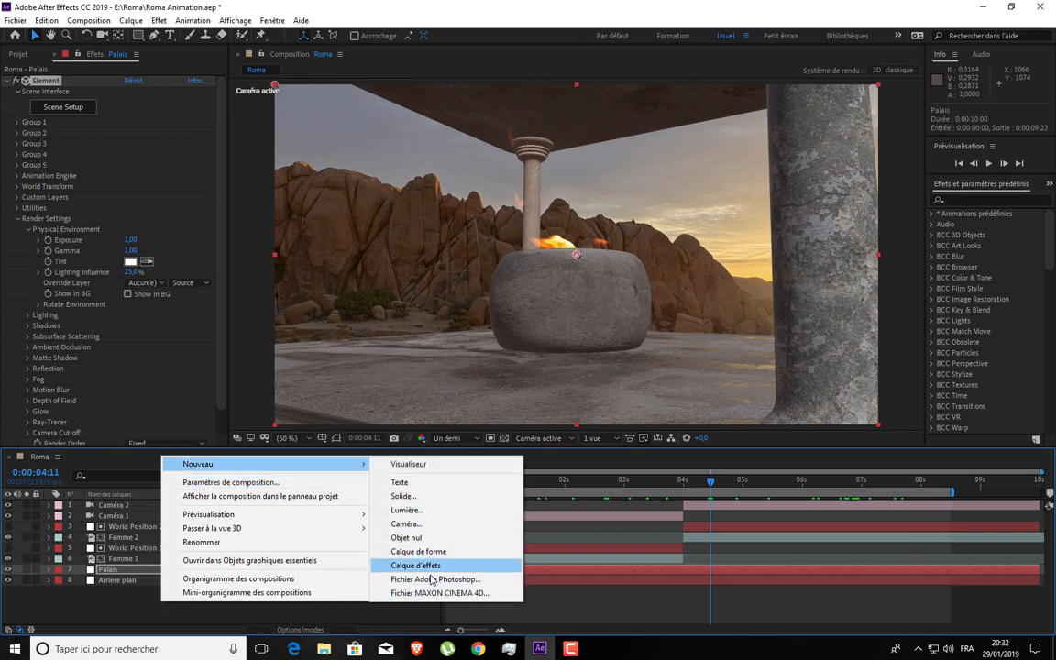
left_click(406, 510)
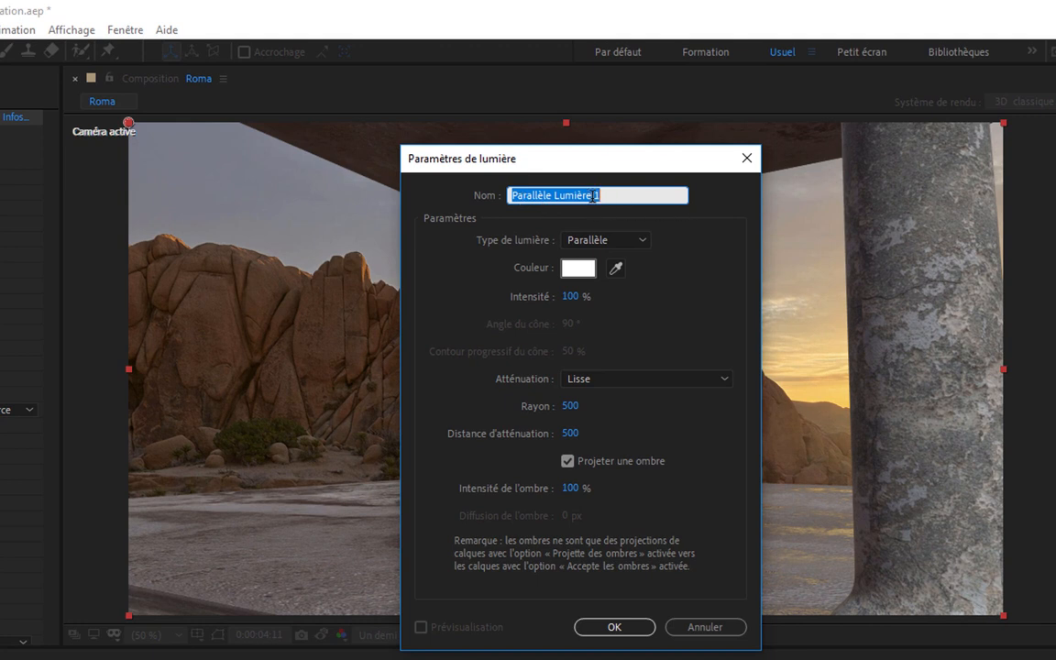
left_click(624, 239)
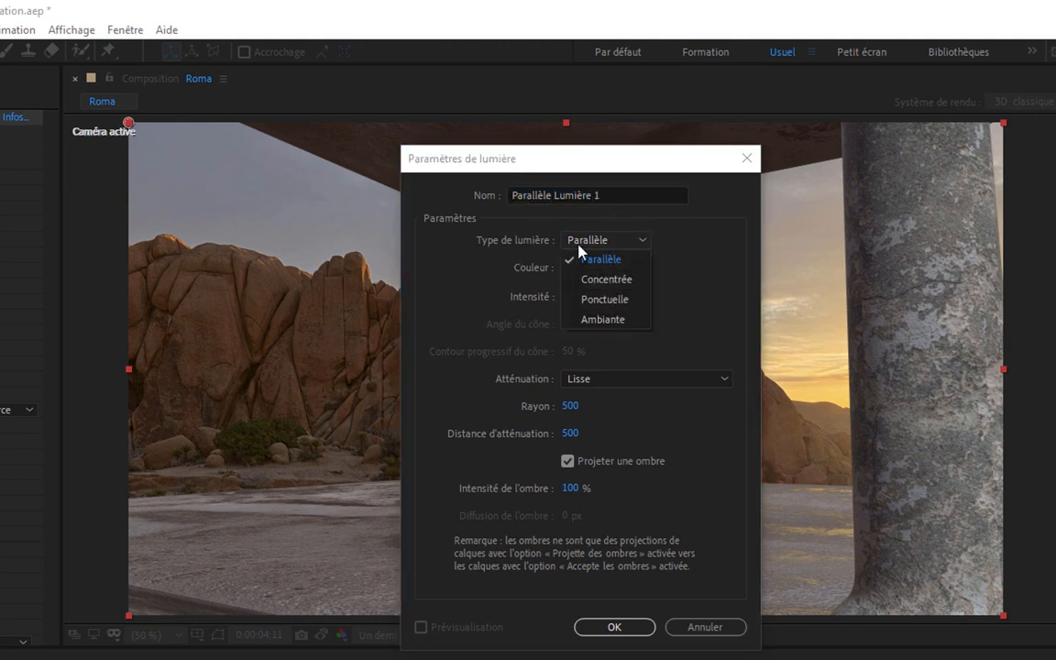
left_click(610, 321)
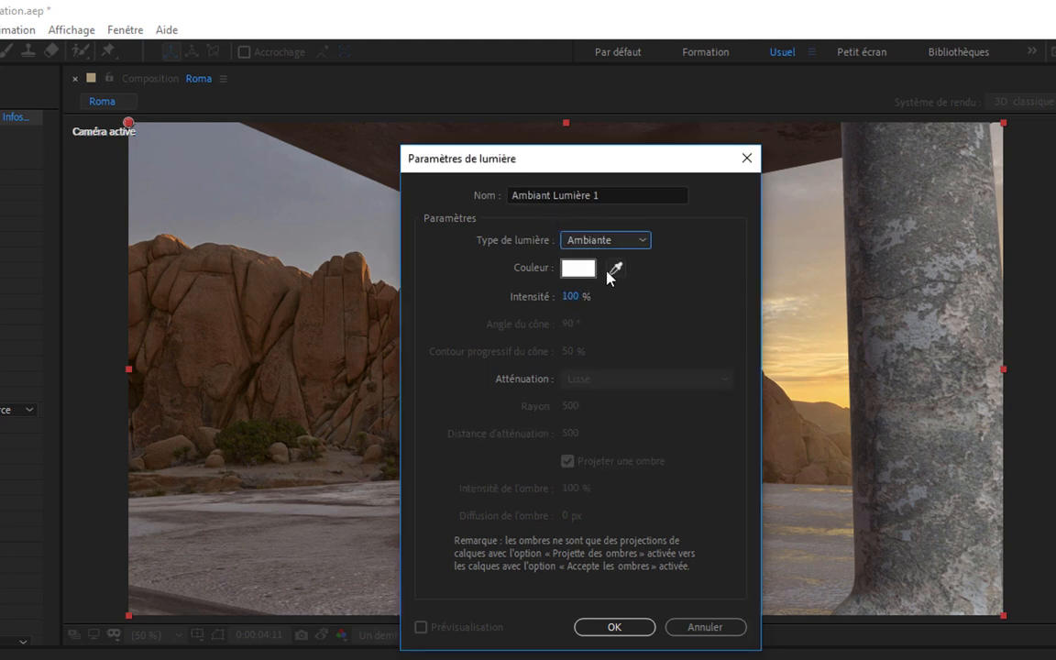
- Sample the ambient light's colour from the yellow sunset sky just above the horizon and create the light
left_click_drag(552, 163, 361, 170)
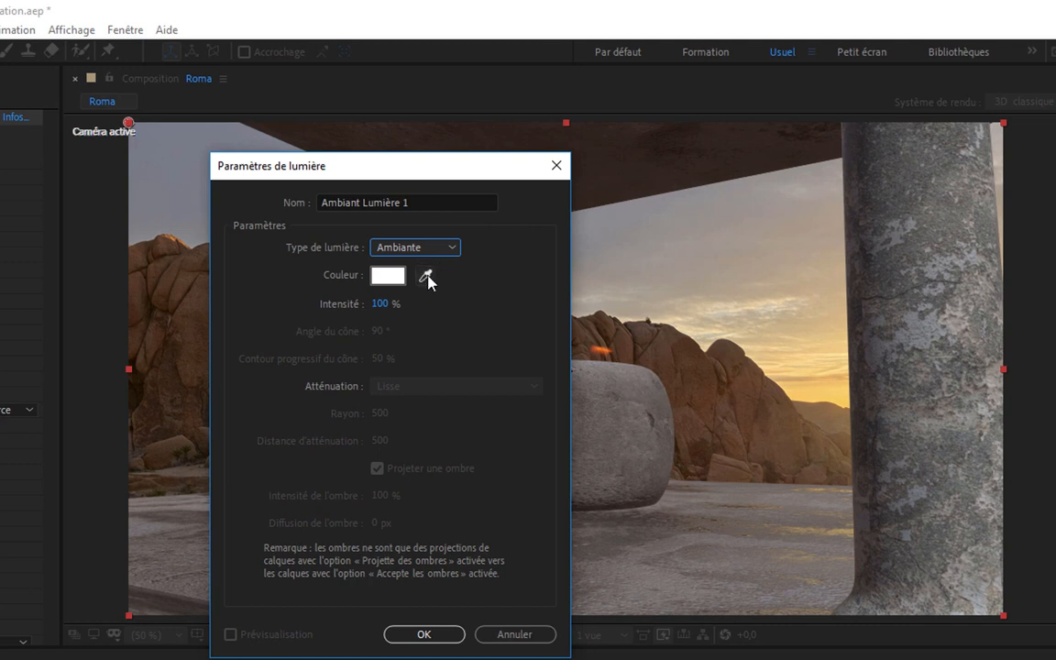
left_click(427, 275)
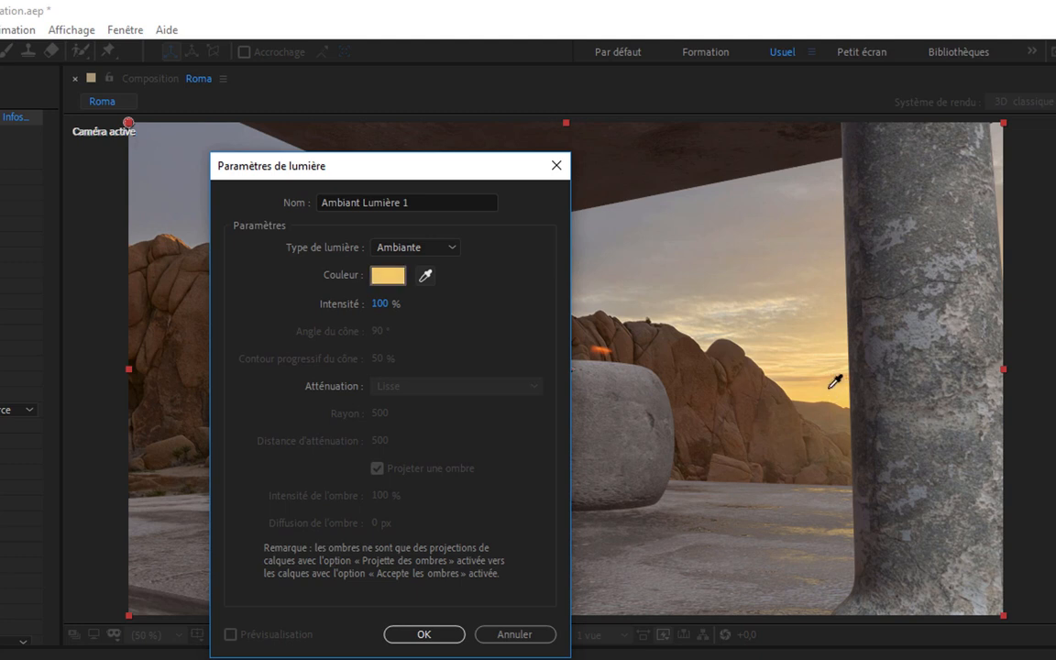
left_click(829, 389)
left_click(422, 632)
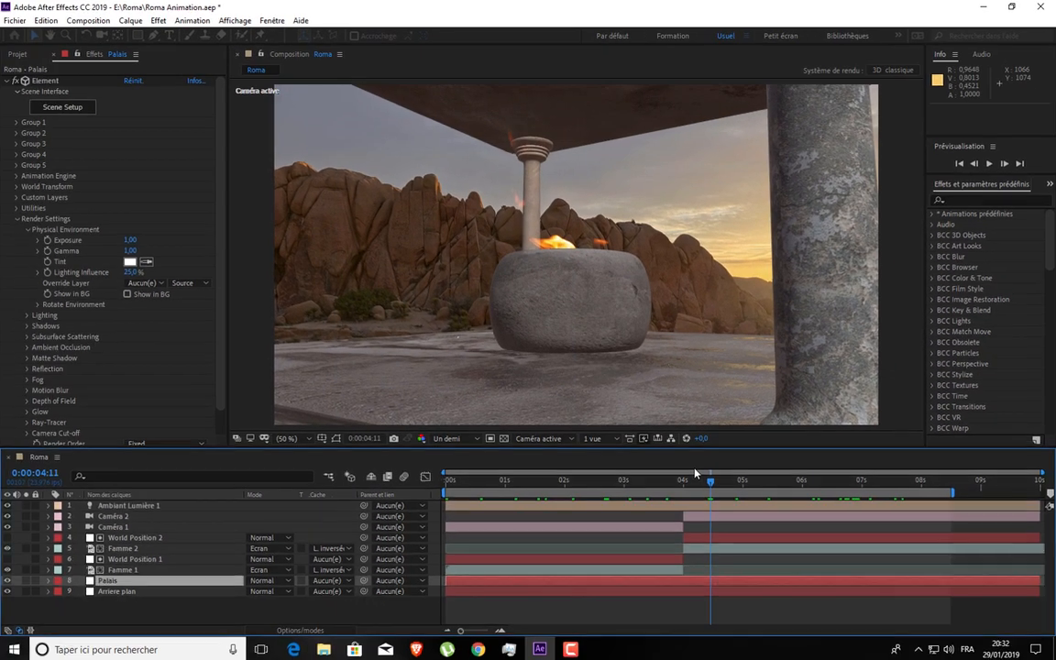
- Move the Ambiant Lumière 1 layer to the top of the layer stack and preview the frame at 0:00:02:18
left_click(533, 481)
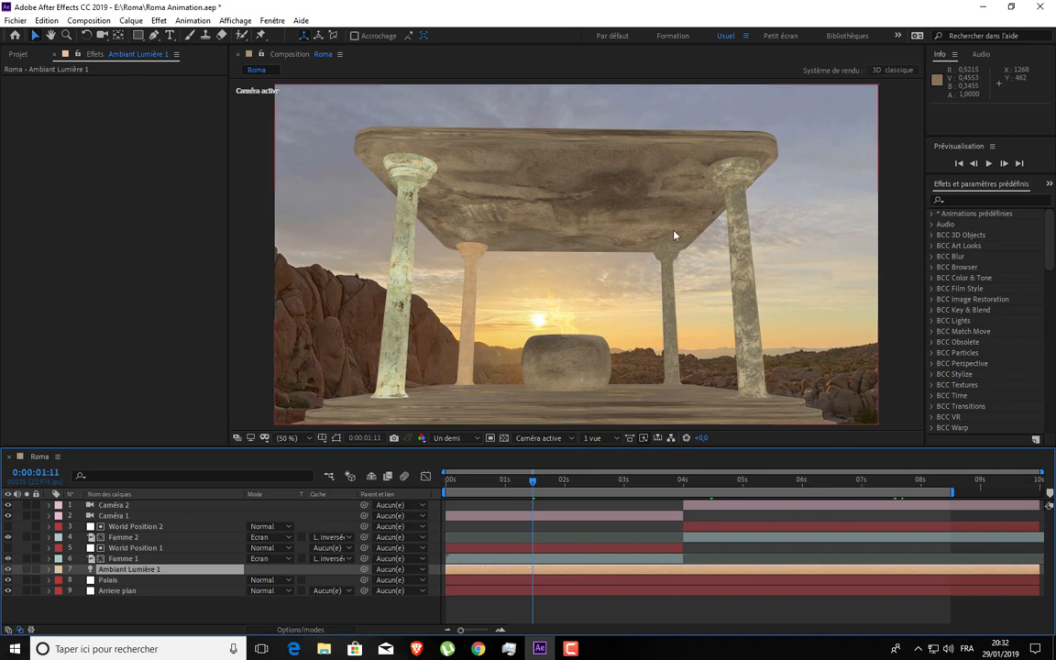
left_click_drag(122, 567, 151, 482)
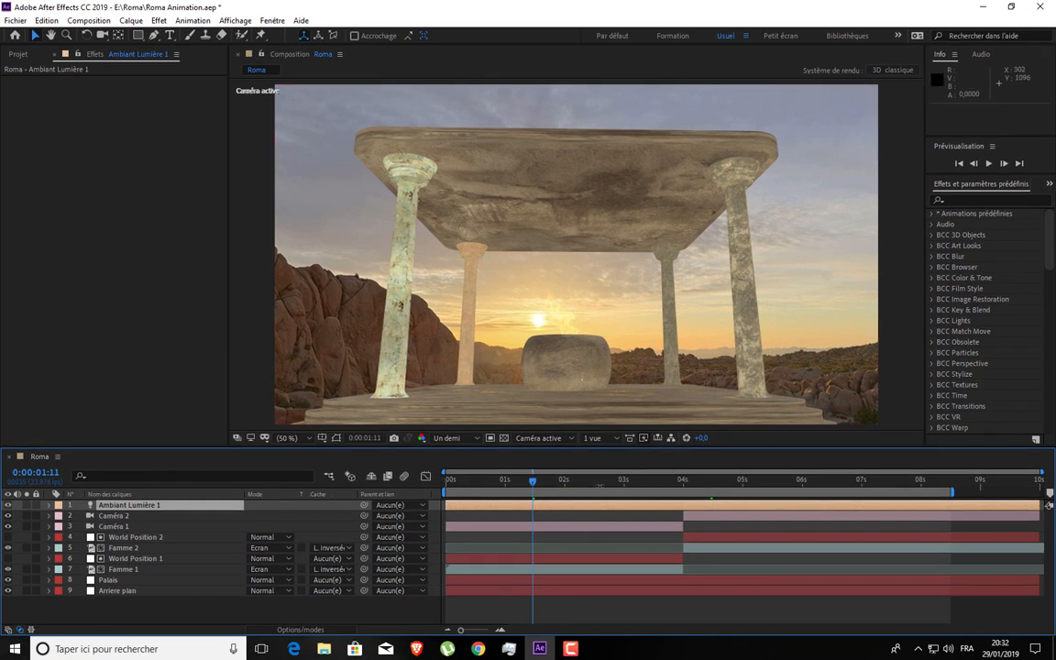
left_click(609, 481)
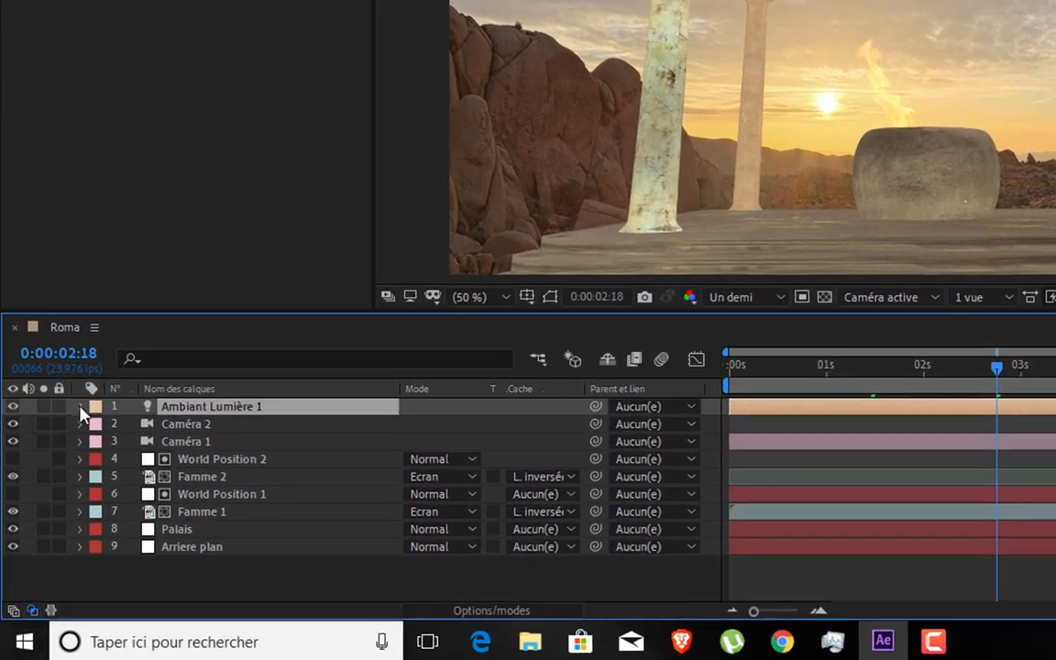
- Change the Ambiant Lumière 1 light's colour to a pale, desaturated beige, keeping the 41° hue
left_click(81, 406)
left_click(103, 425)
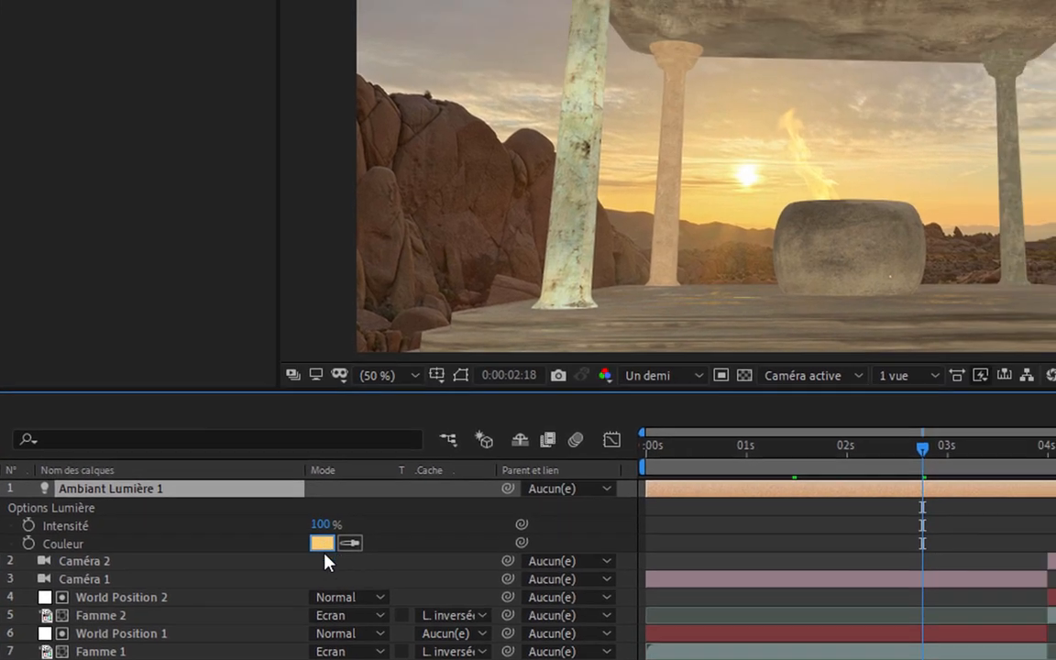
left_click(429, 454)
left_click_drag(450, 209, 0, 147)
left_click(53, 158)
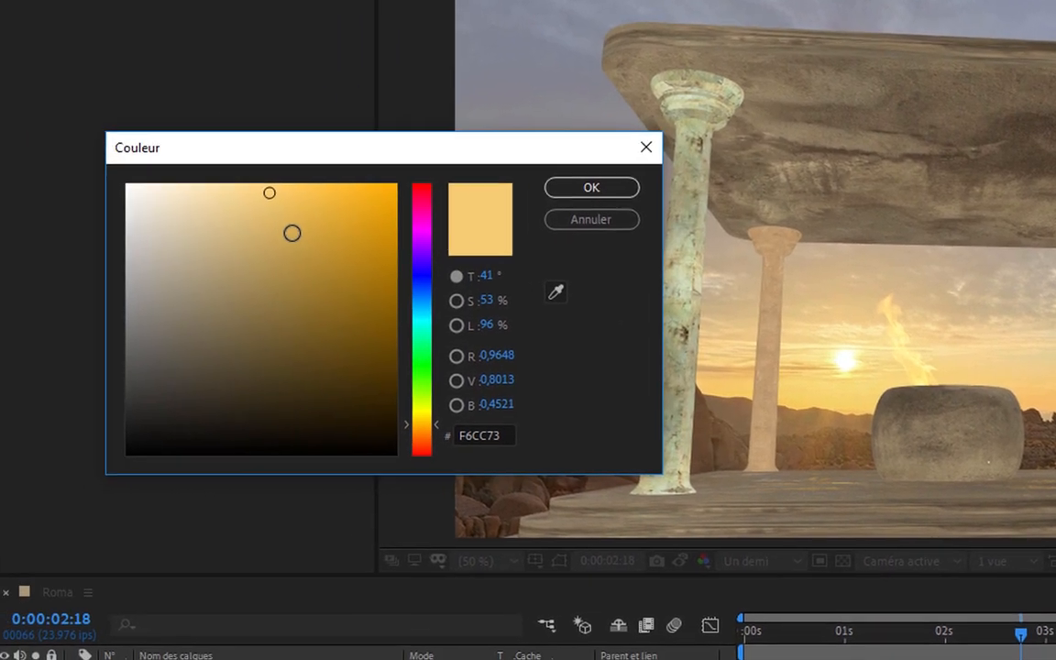
left_click(169, 244)
left_click(295, 264)
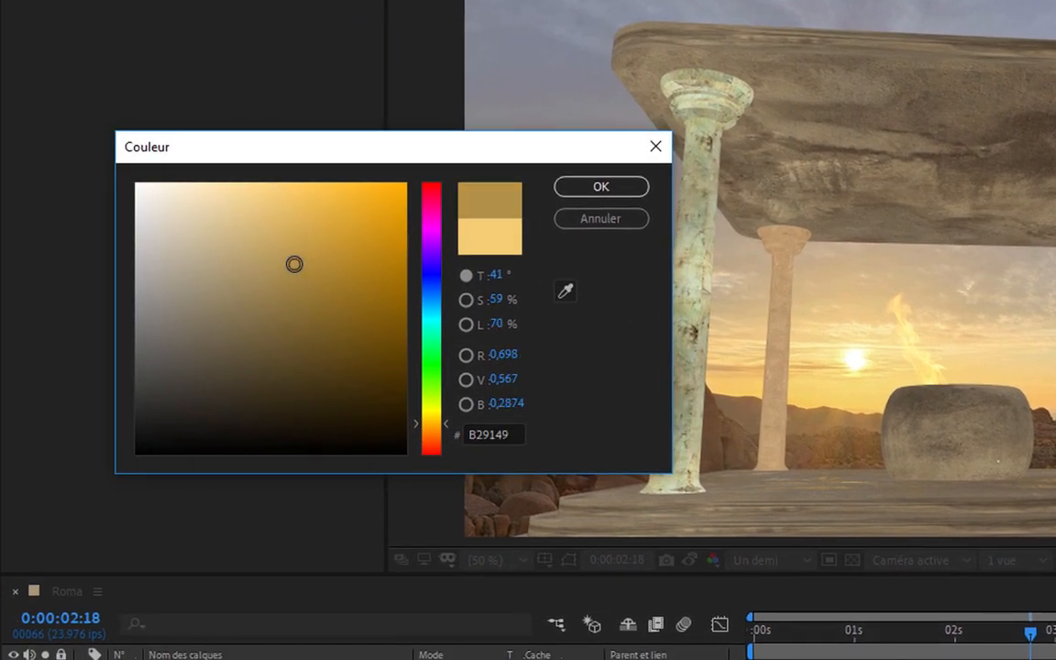
left_click(286, 247)
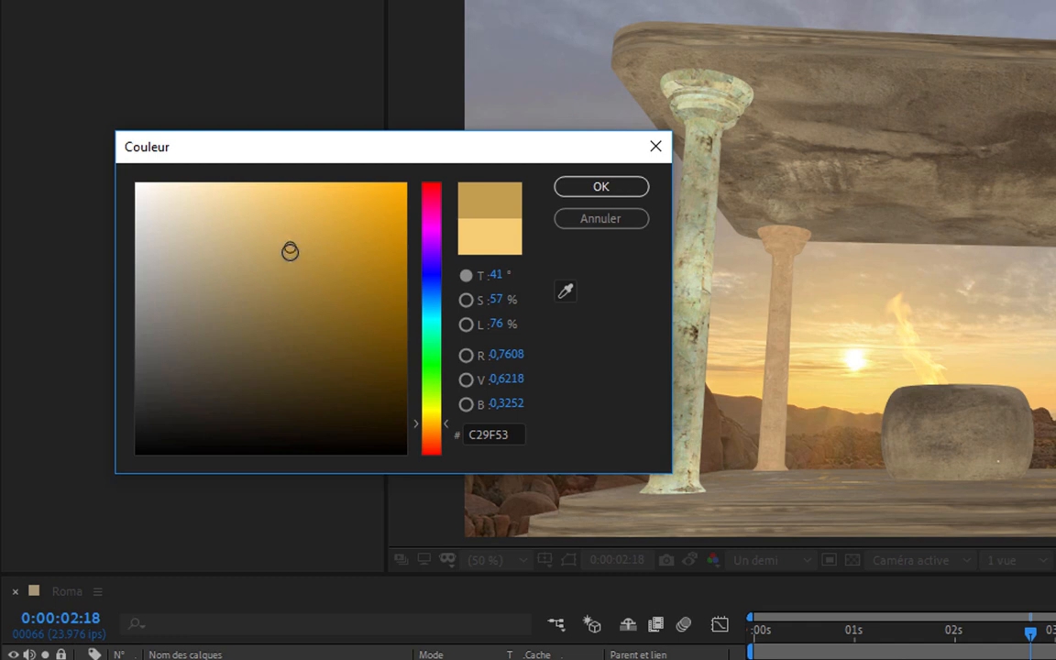
left_click(282, 251)
left_click(265, 264)
left_click(242, 250)
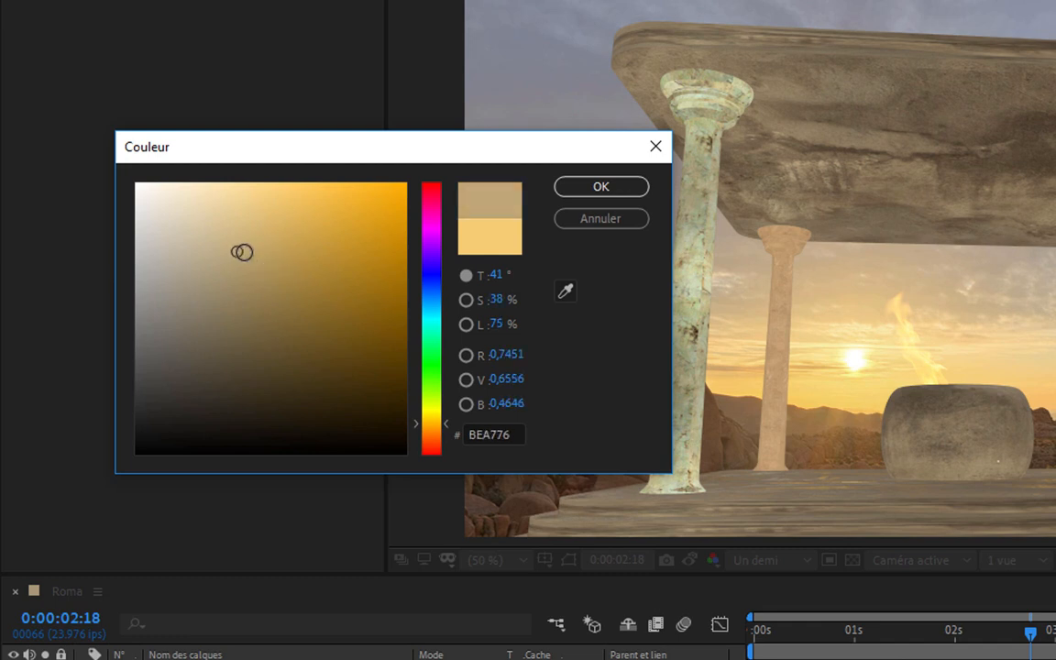
left_click(257, 262)
left_click(227, 223)
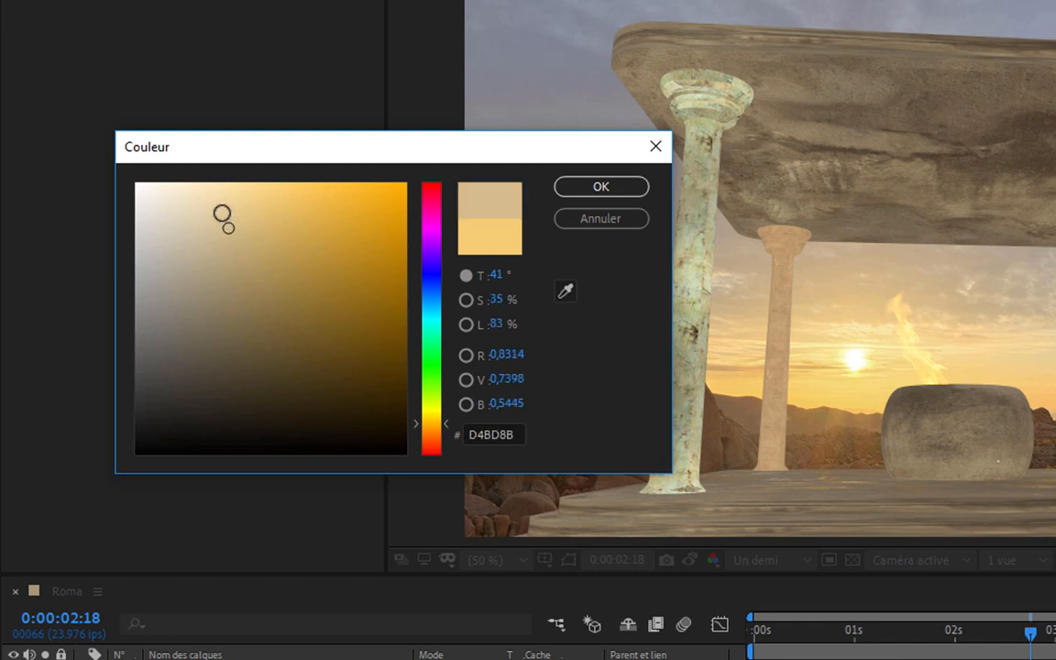
left_click(222, 212)
left_click(248, 202)
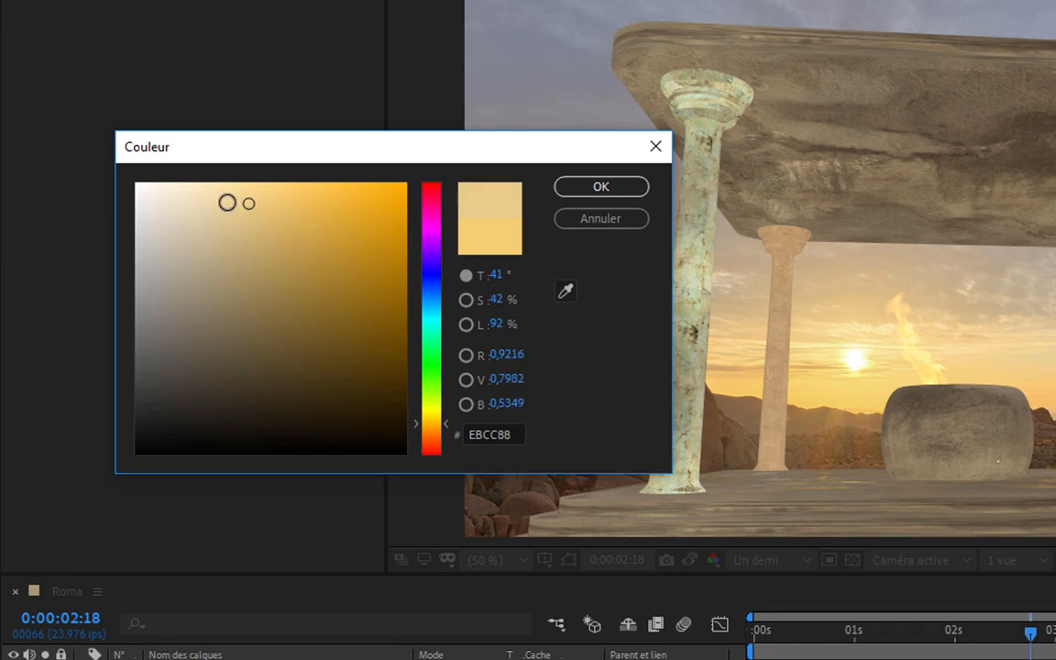
left_click(220, 201)
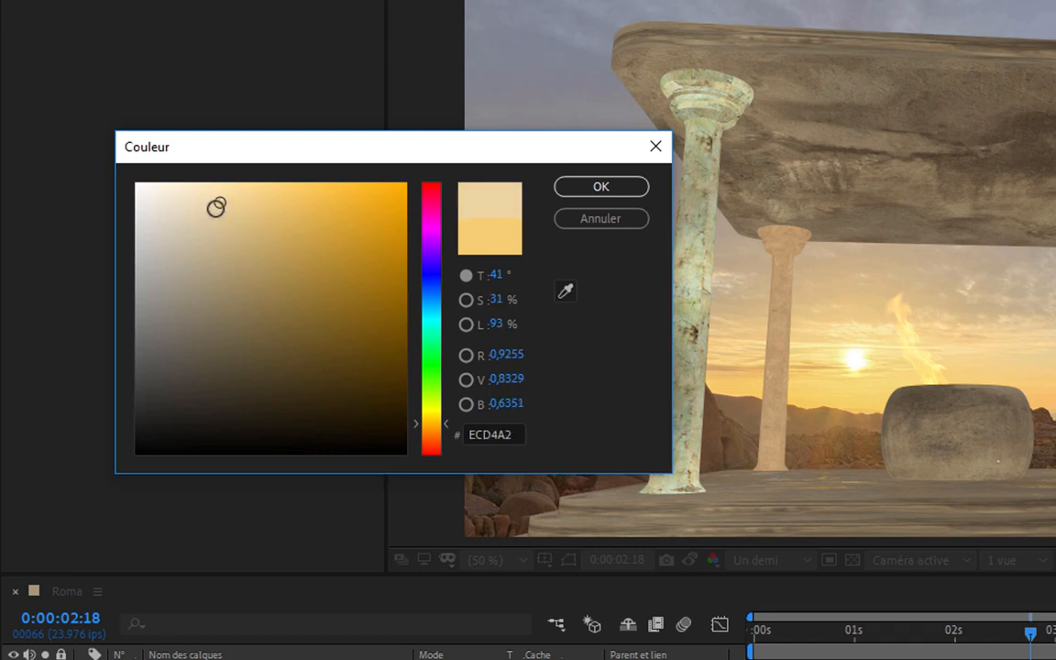
left_click_drag(215, 206, 203, 209)
left_click(561, 193)
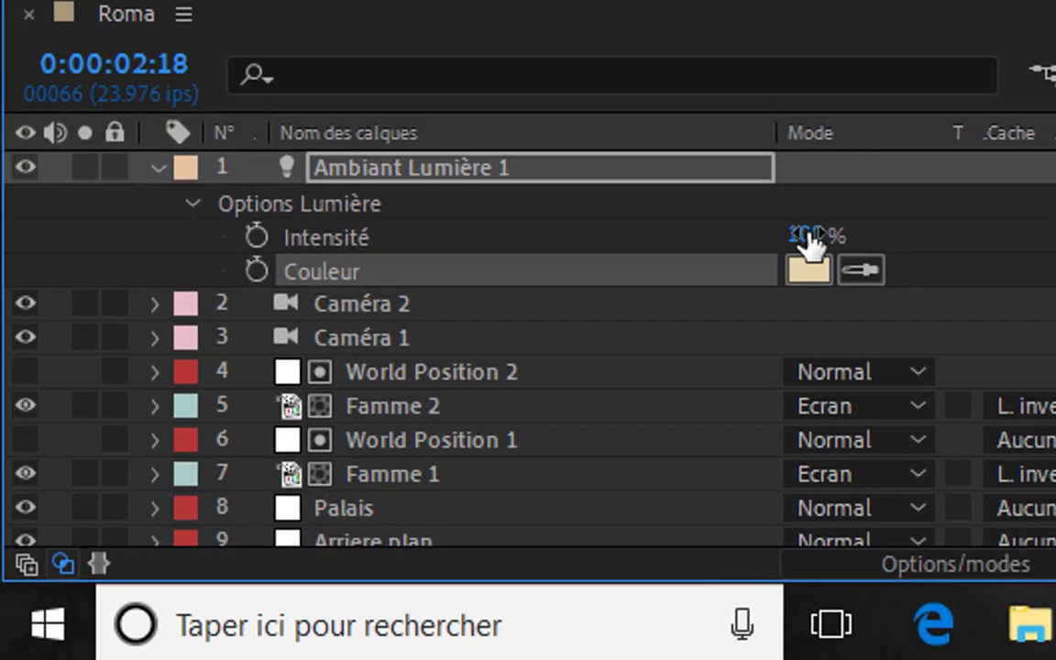
- Set the ambient light's intensity to 50 % and preview the frame at 0:00:04:13
left_click(808, 240)
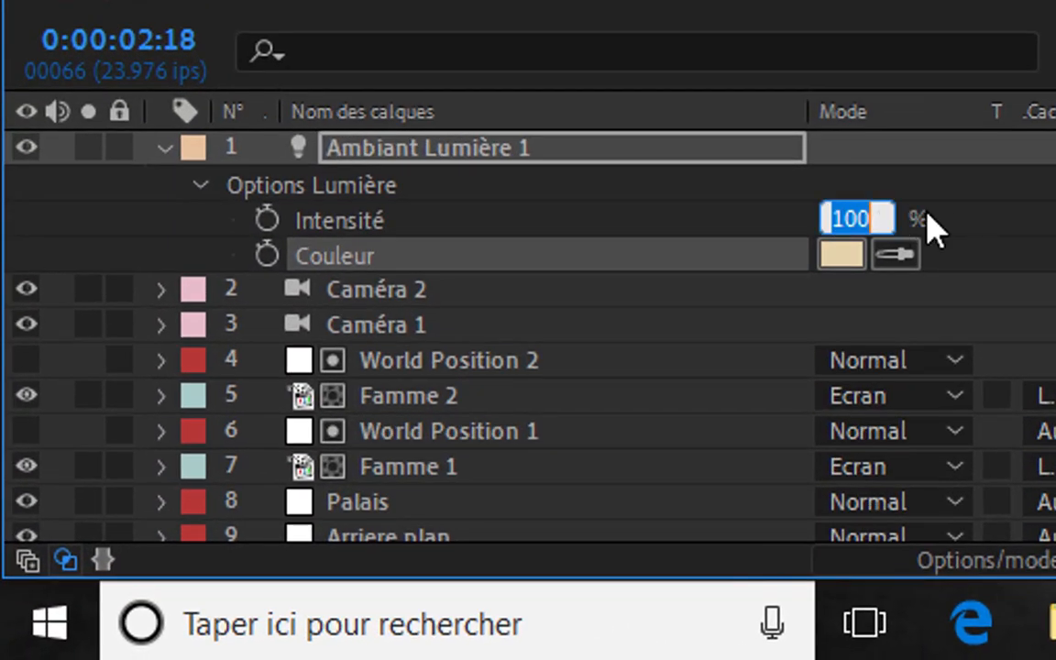
type("50")
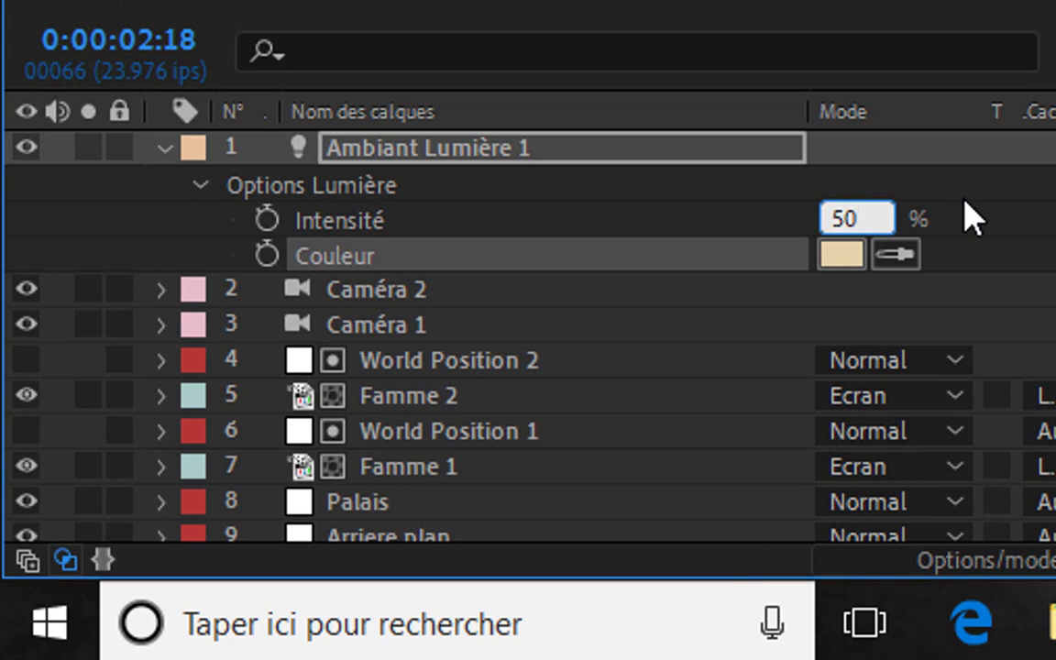
key("Return")
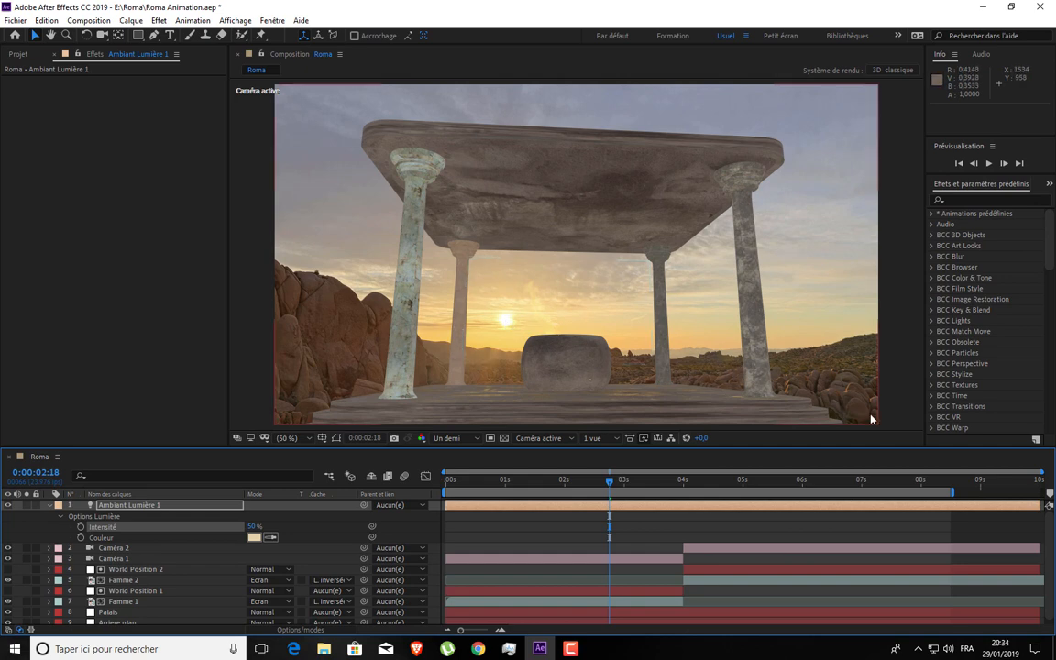
left_click(715, 480)
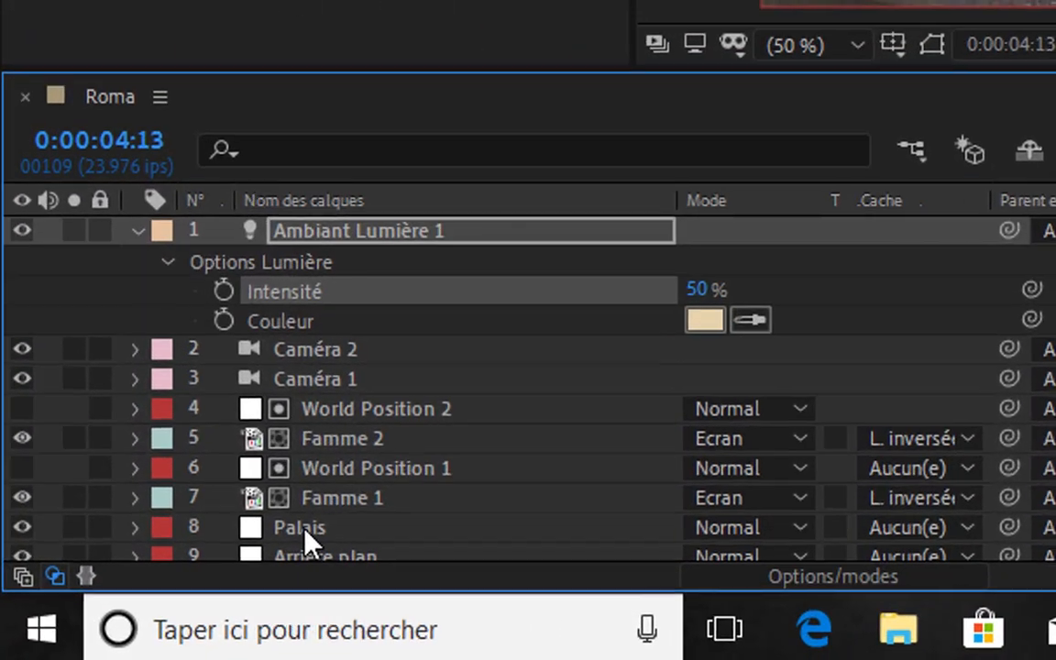
- Enable shadows in the render settings of the Palais layer's Element effect
left_click(305, 539)
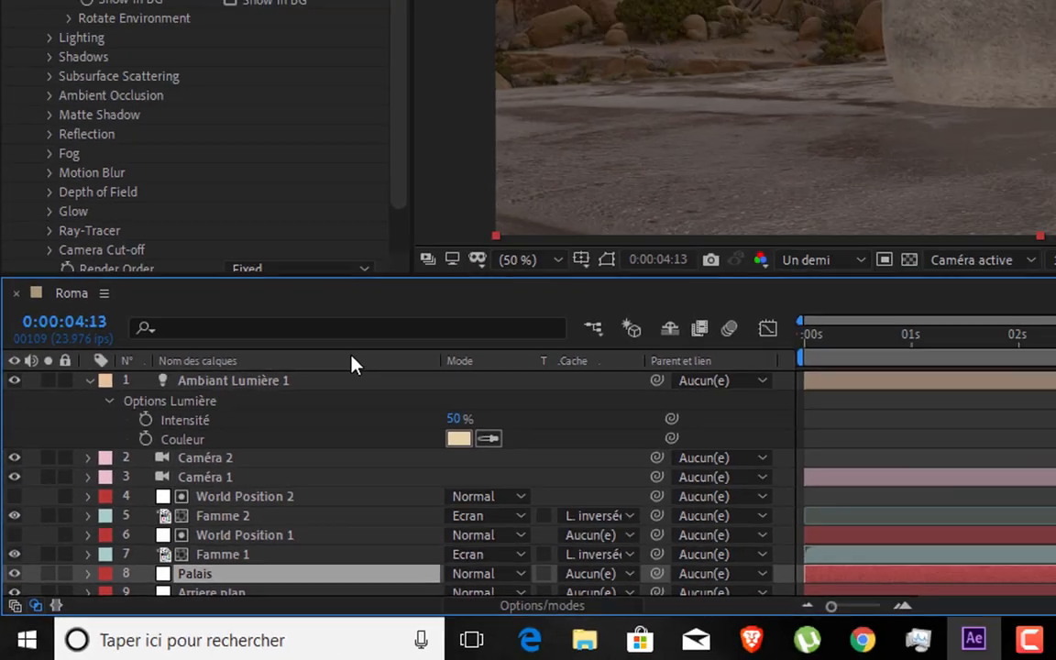
left_click(20, 125)
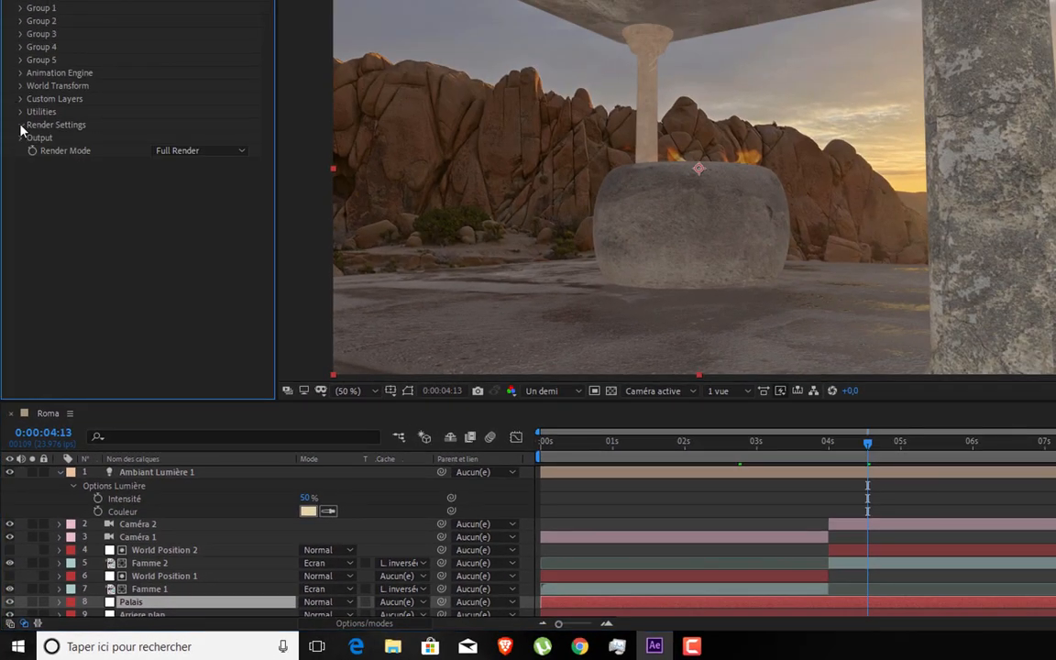
left_click(20, 126)
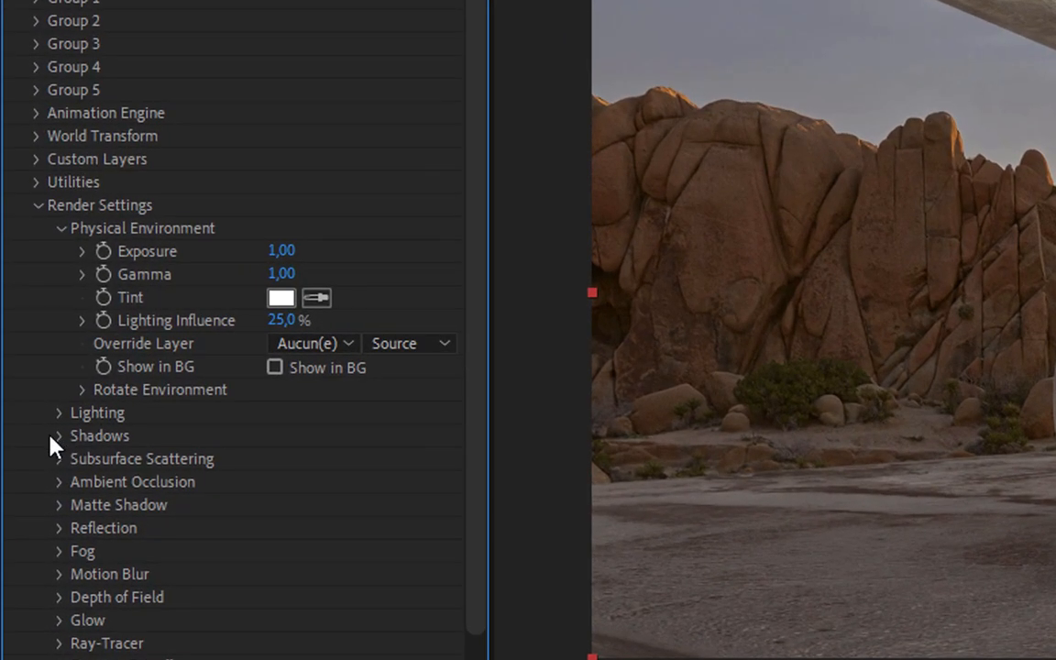
left_click(59, 437)
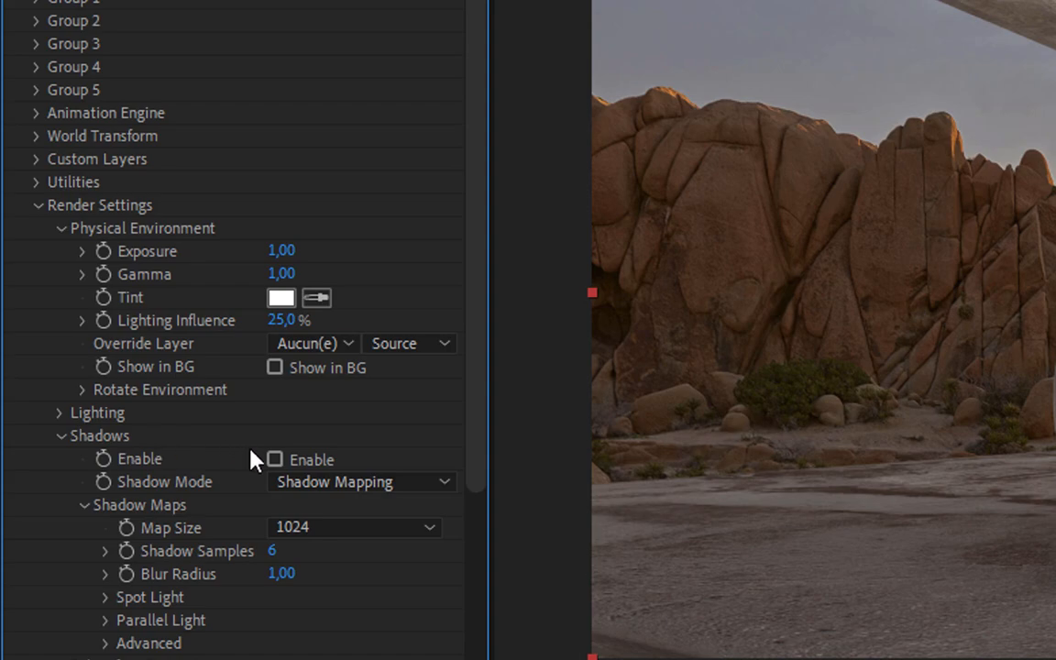
left_click(275, 459)
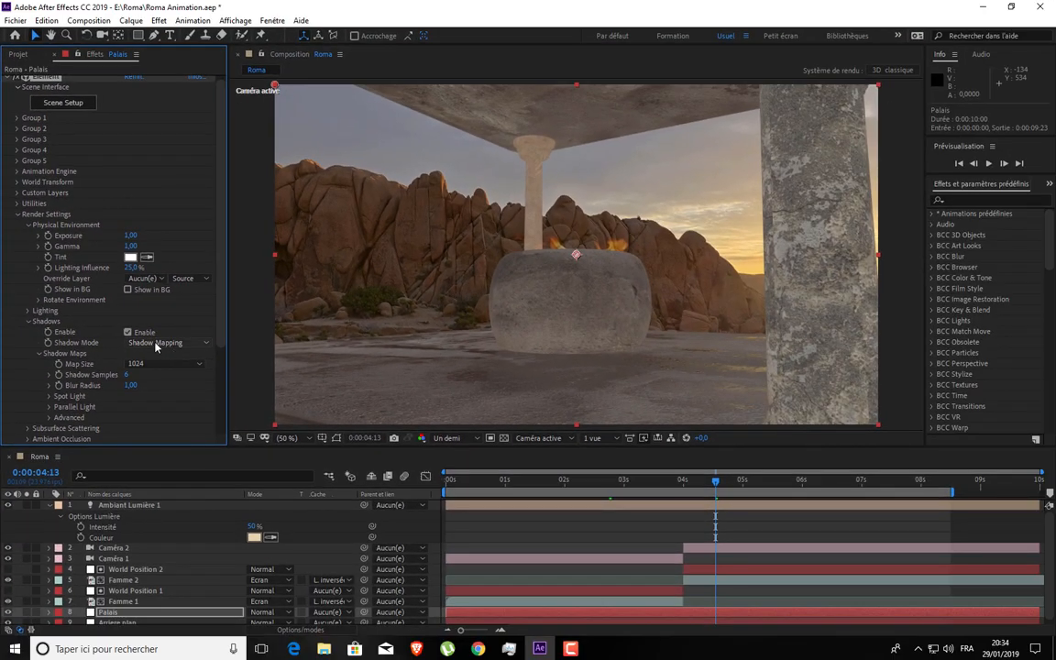
- Set the Element shadow mode to Ray-Traced with RT Shadow Multisampling at 8
left_click(157, 344)
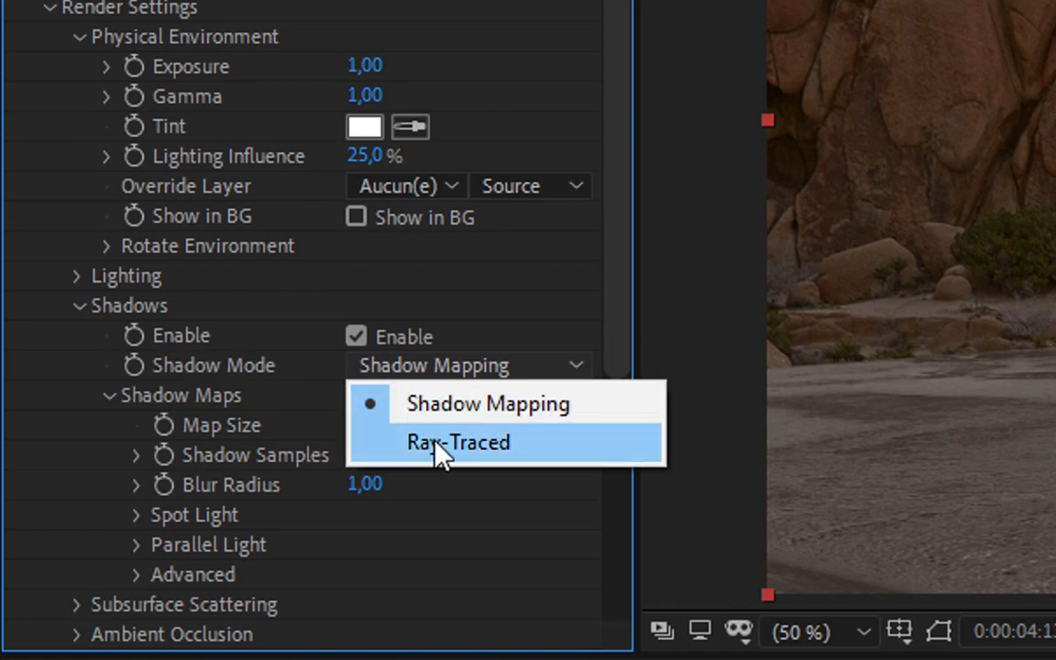
left_click(498, 446)
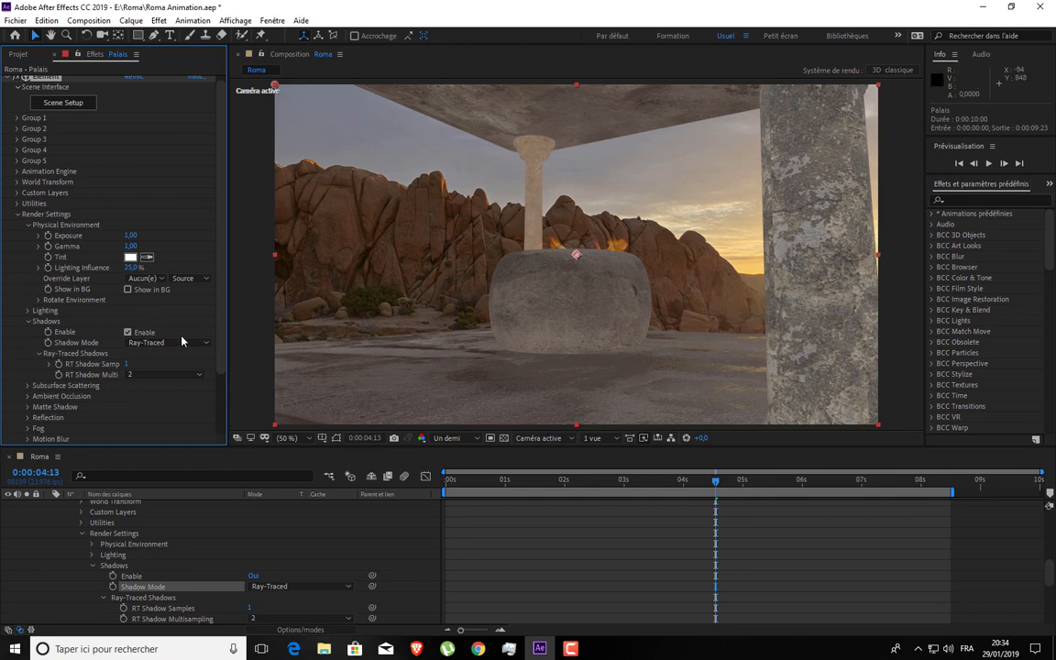
left_click(169, 377)
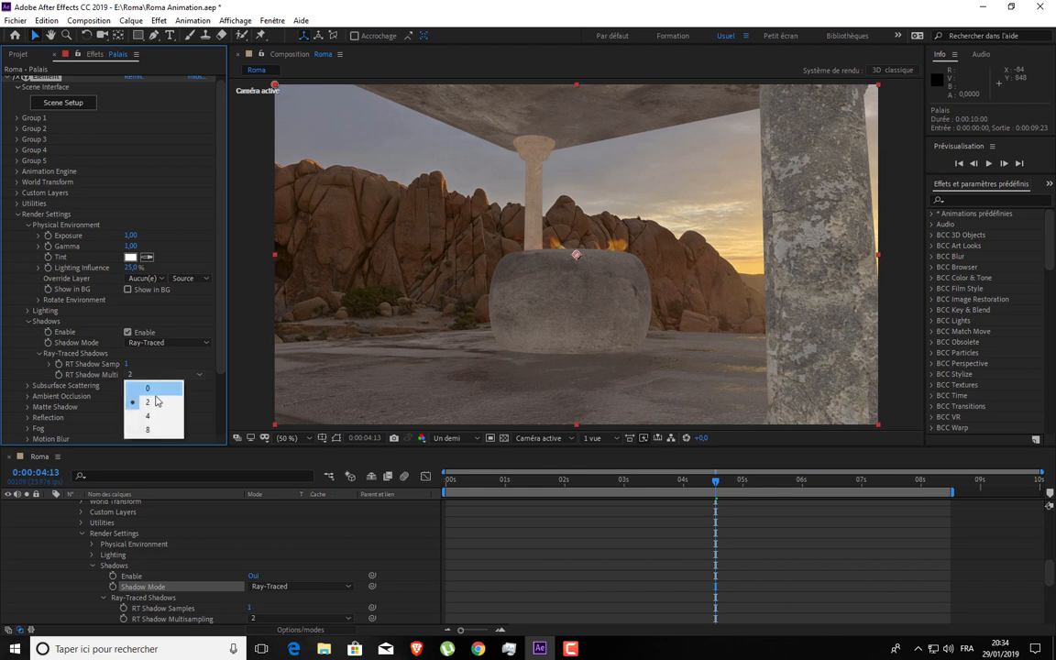
left_click(137, 427)
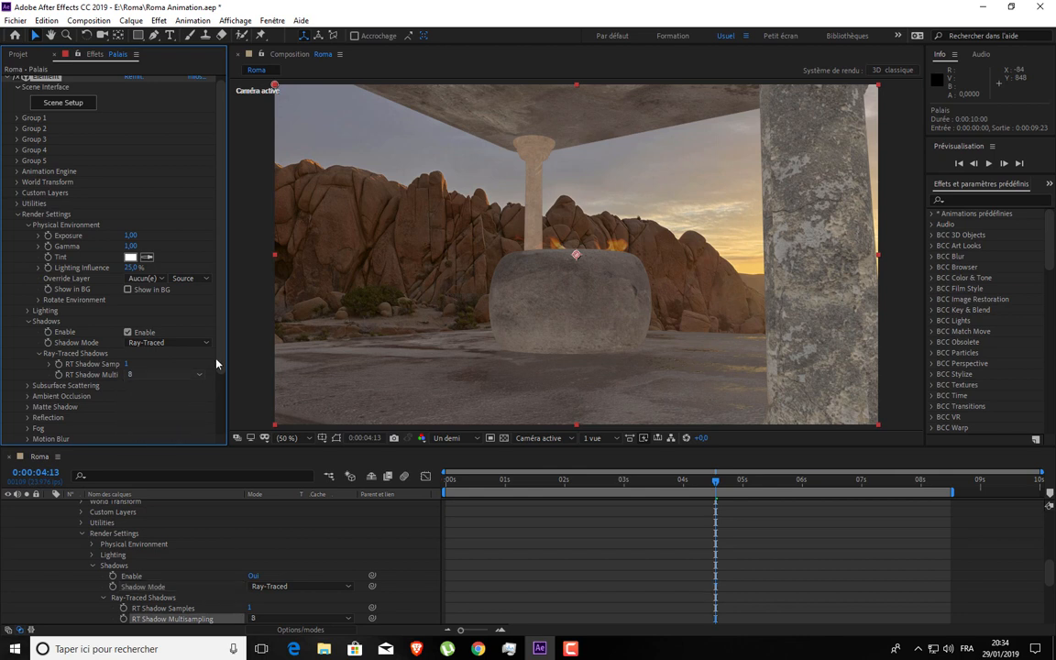
- Preview the frame at 0:00:03:01 and collapse the expanded properties of the Palais and Ambiant Lumière 1 layers
left_click(625, 480)
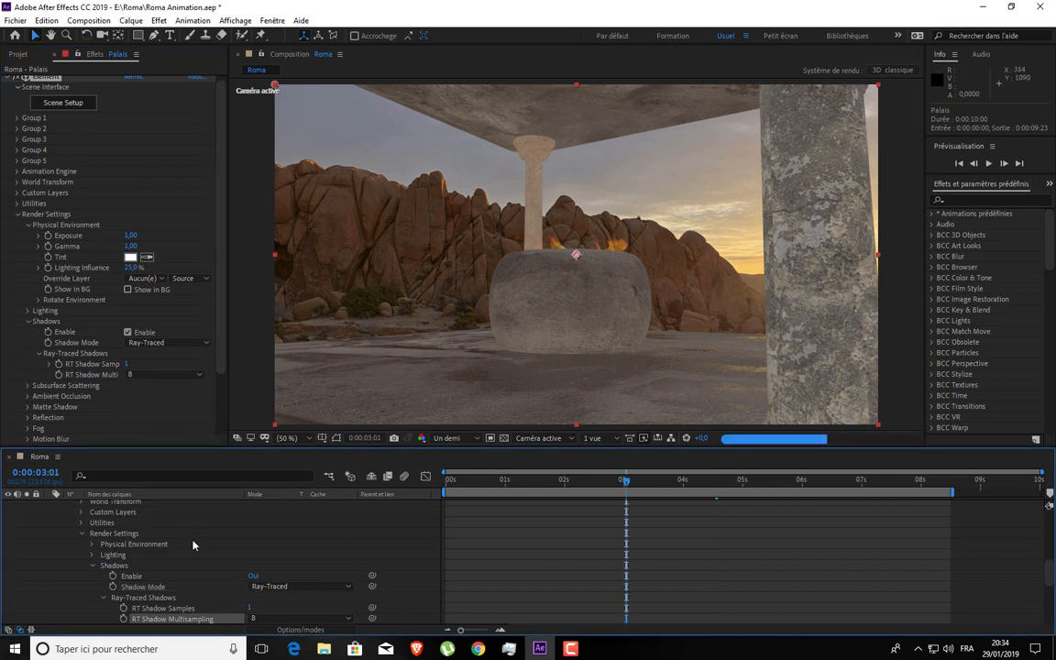
scroll(188, 545, "up", 6)
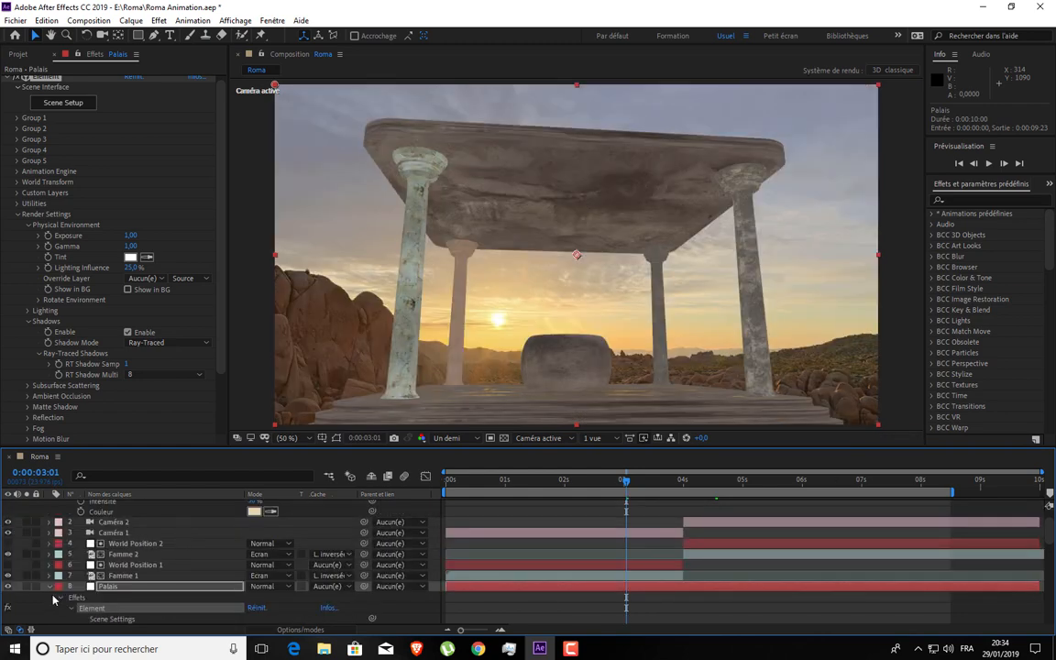
scroll(77, 527, "up", 2)
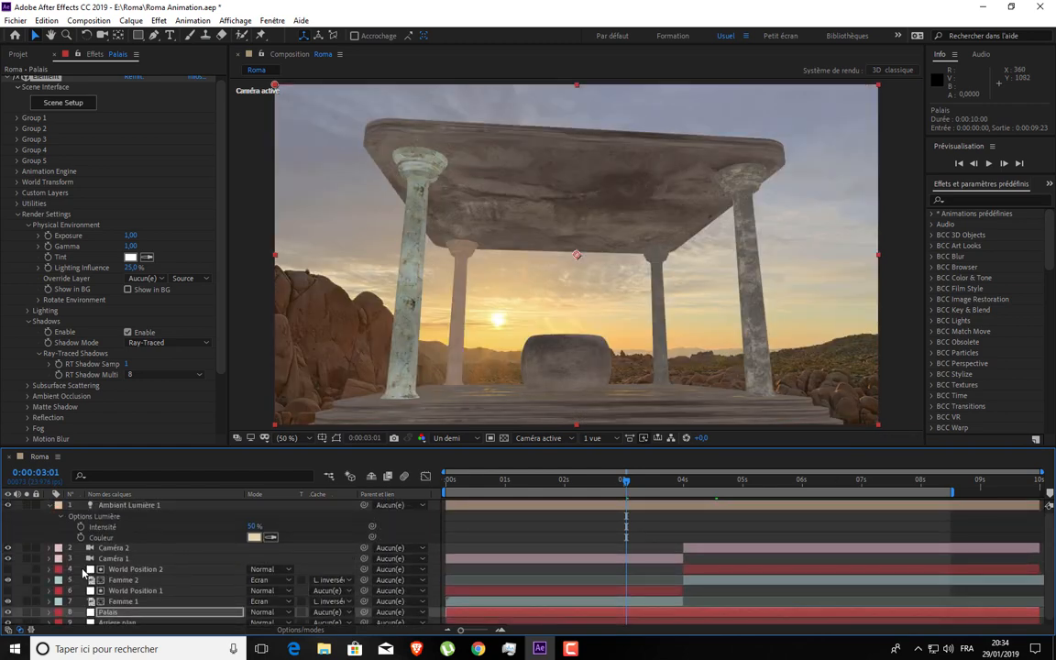
left_click(49, 505)
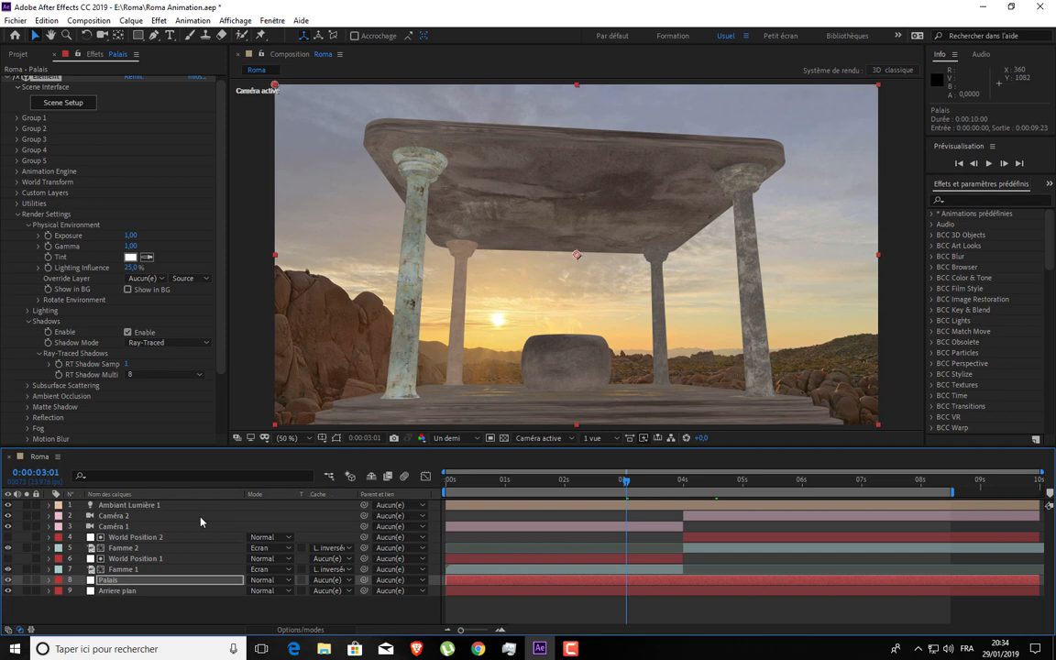
- Start a new light layer in the Roma composition and set its colour to white
right_click(129, 611)
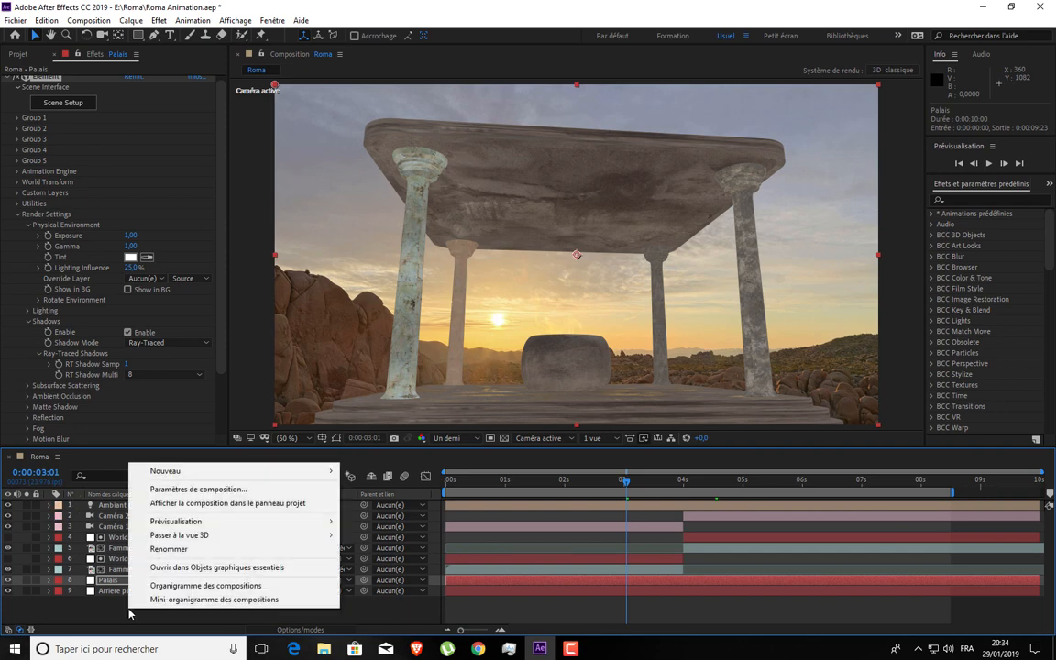
mouse_move(219, 471)
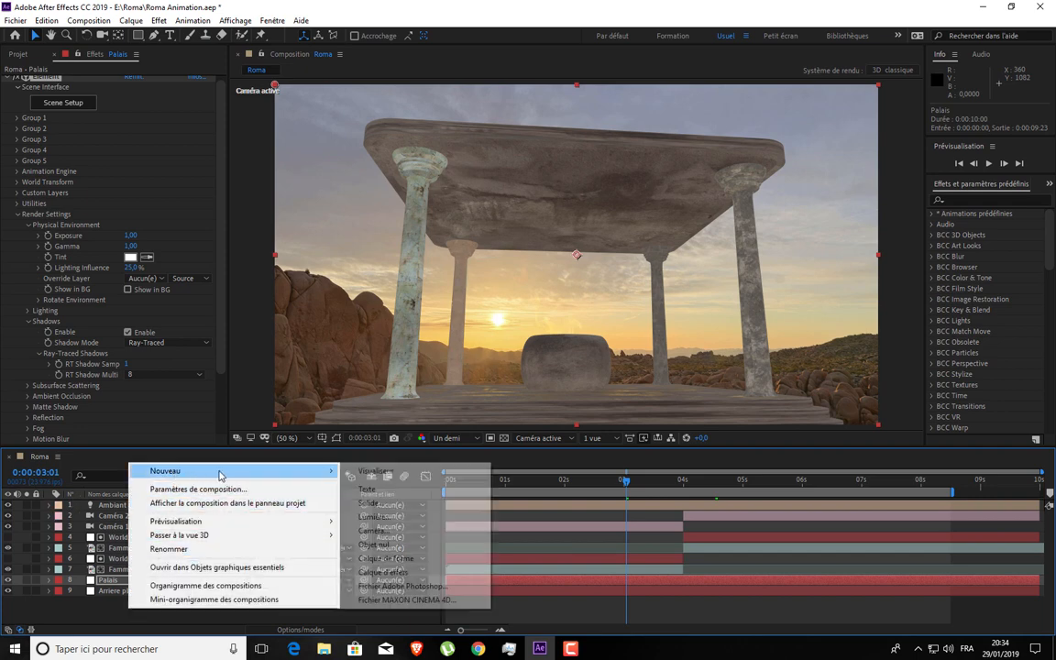
left_click(374, 517)
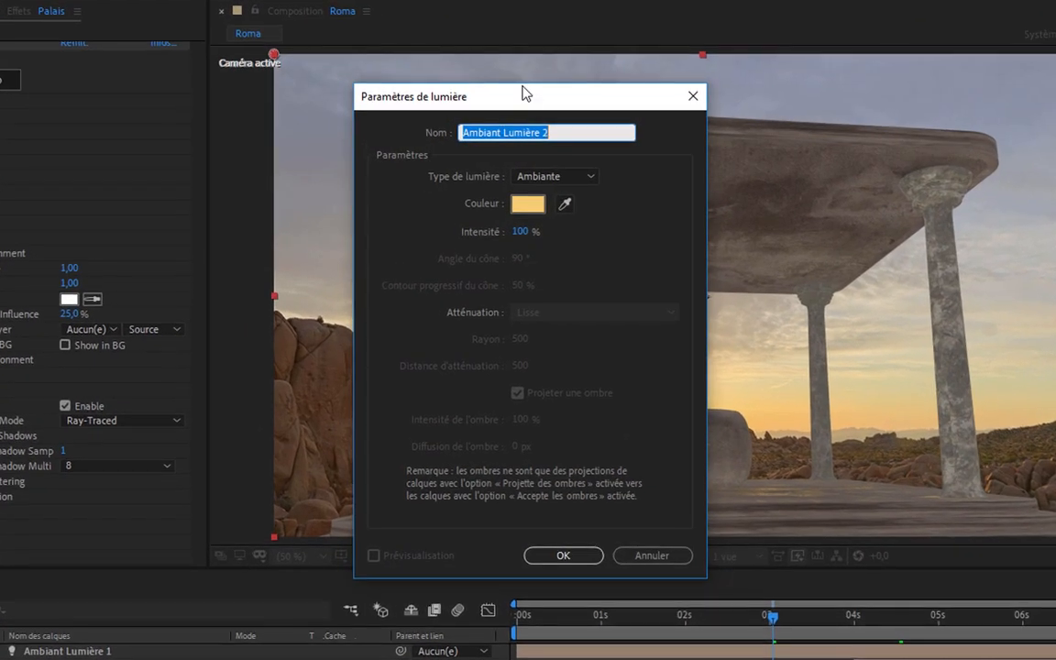
left_click_drag(519, 92, 1035, 83)
left_click(787, 185)
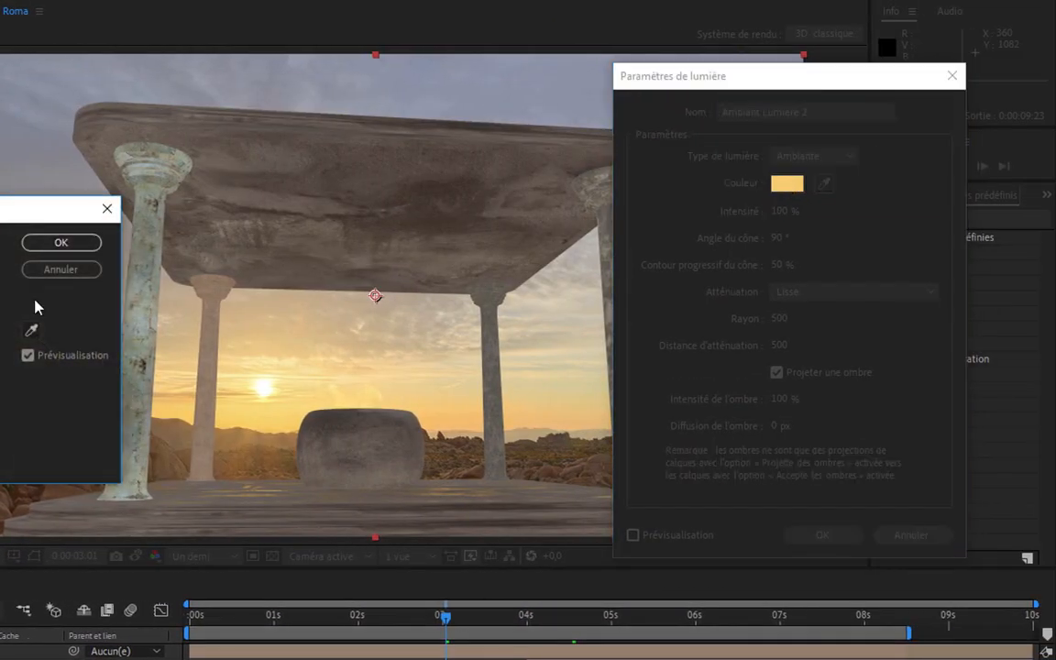
left_click(2, 204)
left_click(58, 243)
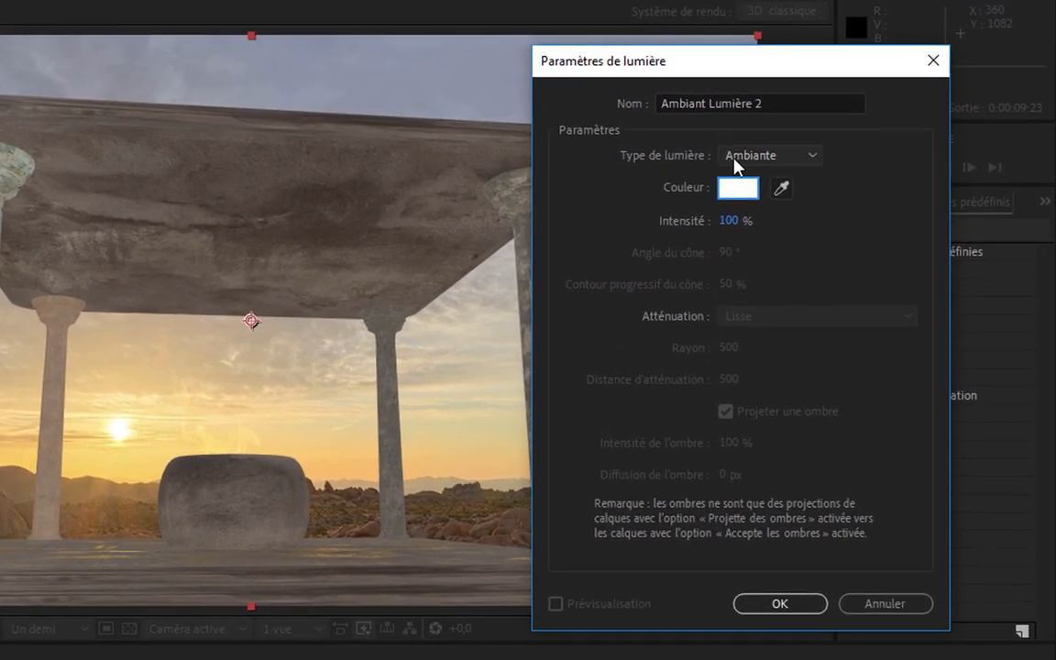
- Set the new light's type to Parallèle and turn off its Projeter une ombre option
left_click(736, 158)
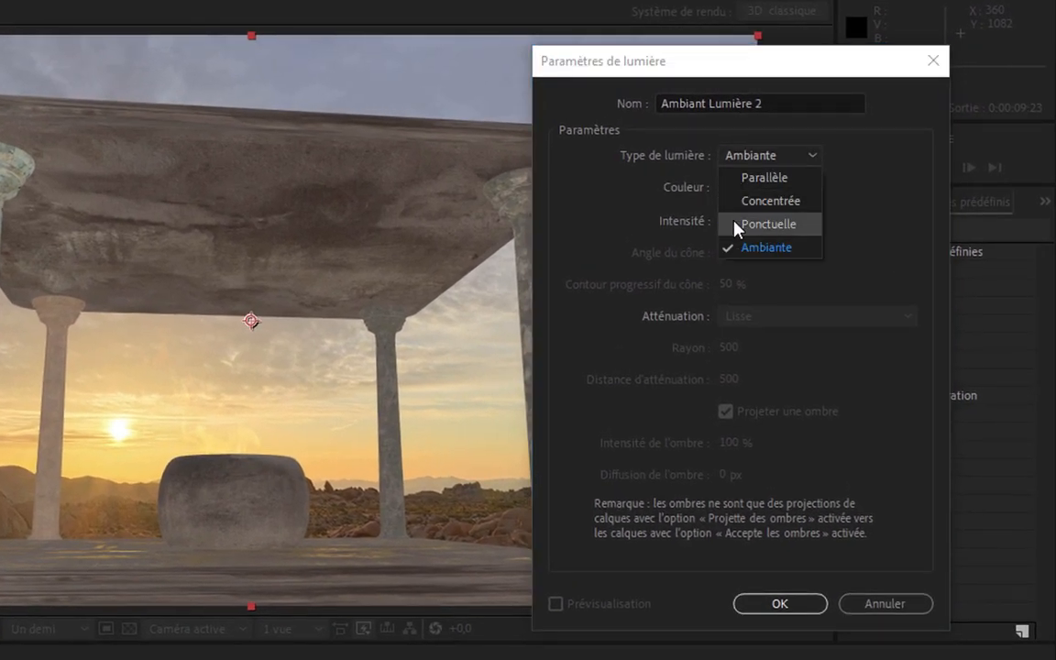
left_click(766, 180)
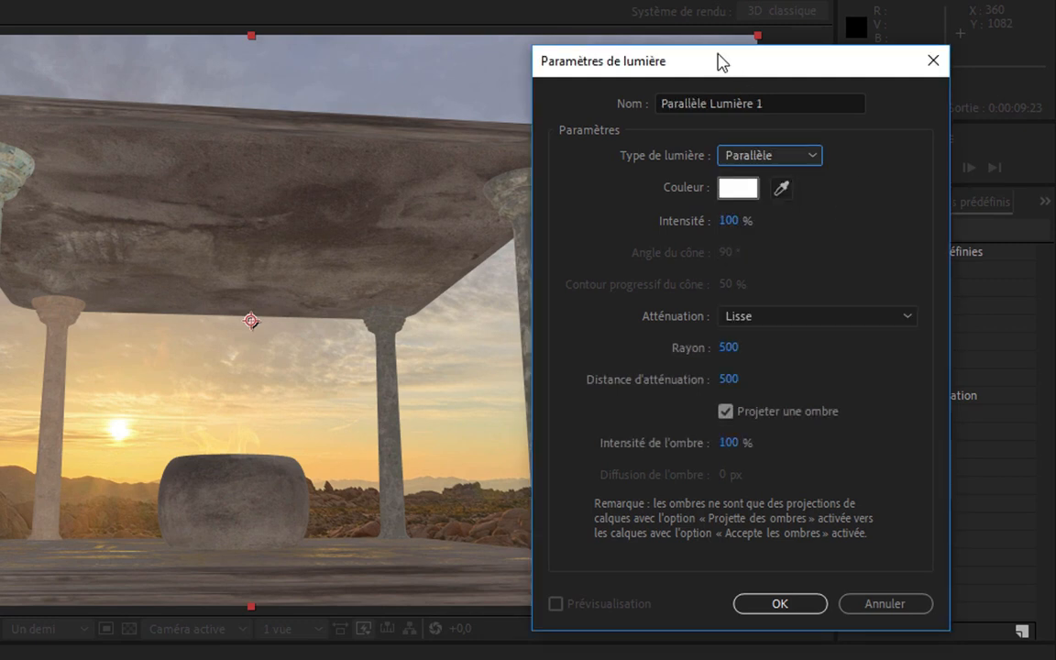
mouse_move(726, 56)
left_mouse_down()
mouse_move(757, 51)
mouse_move(745, 49)
left_mouse_up()
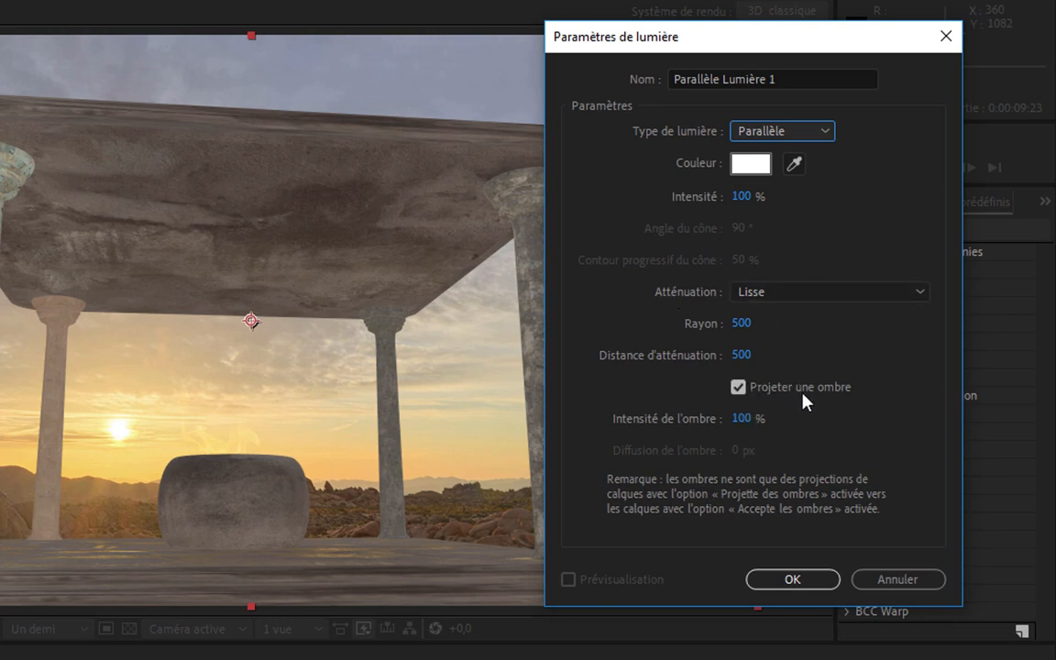
left_click(739, 387)
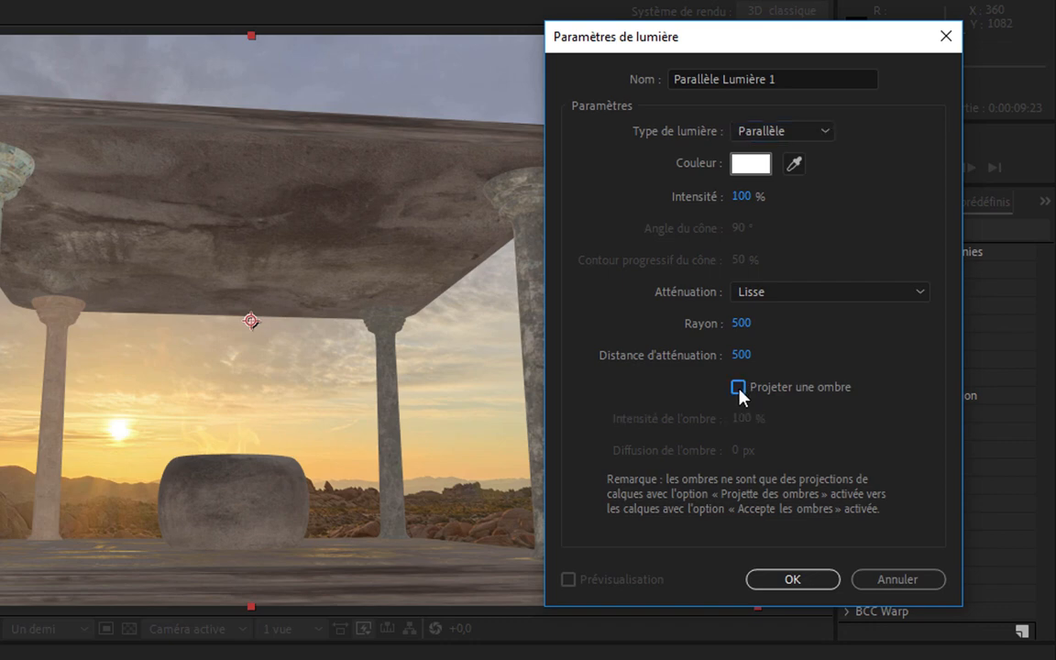
- Turn on Projeter une ombre, keep the Atténuation at Lisse and create the Parallèle light
left_click(740, 387)
left_click(777, 293)
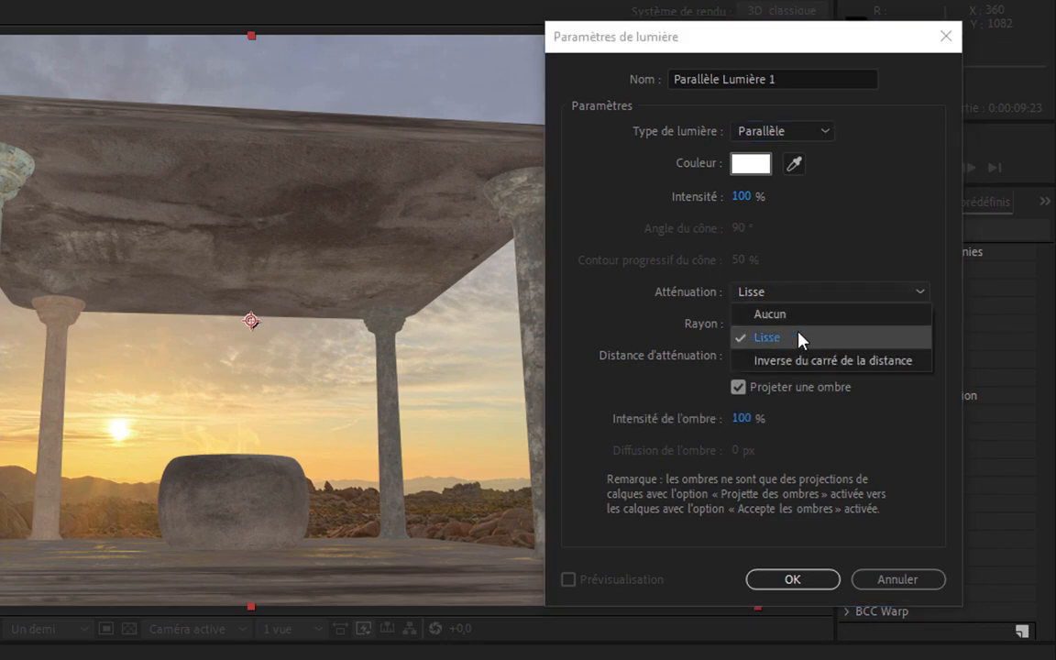
left_click(801, 339)
left_click(805, 561)
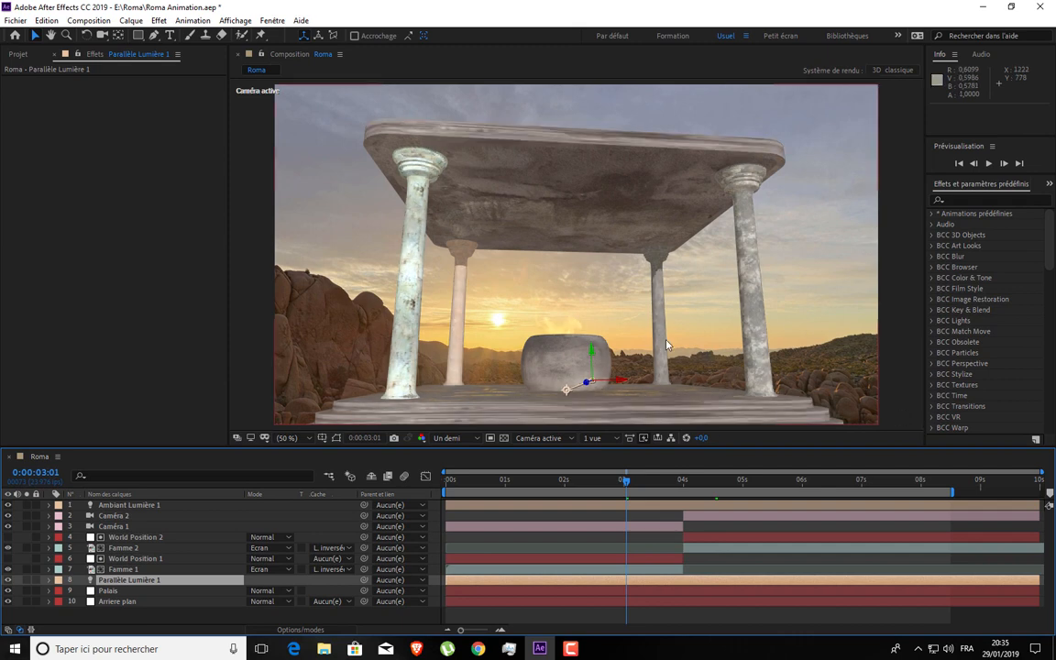
- At 0:00:05:04, move Parallèle Lumière 1 directly below Ambiant Lumière 1 in the layer stack and toggle the Palais layer's visibility off and on
left_click_drag(706, 479, 776, 488)
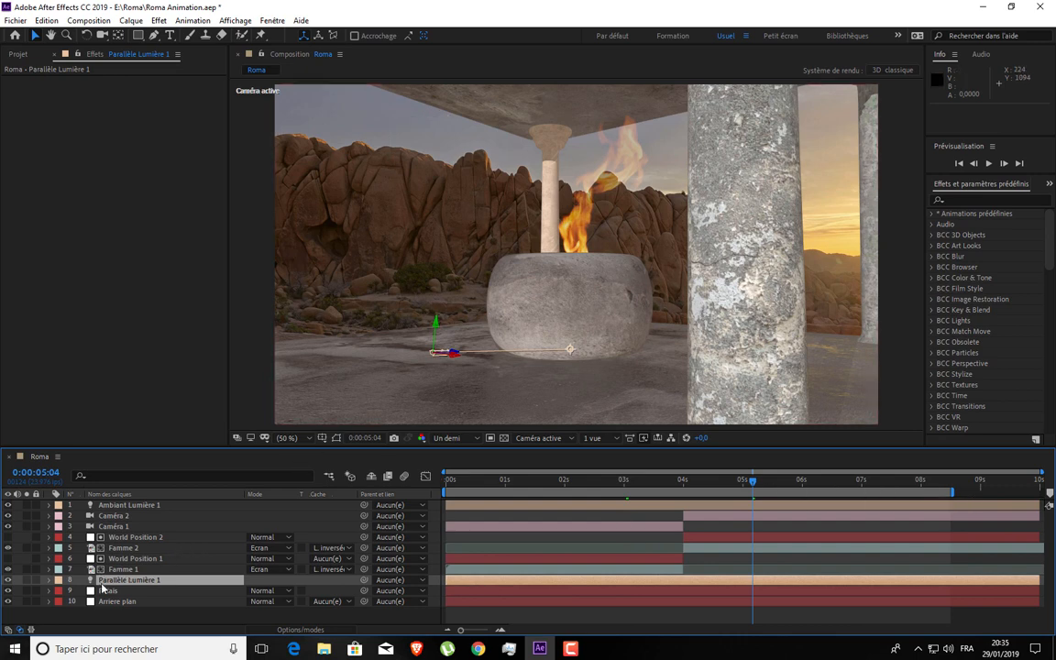
left_click_drag(102, 581, 105, 510)
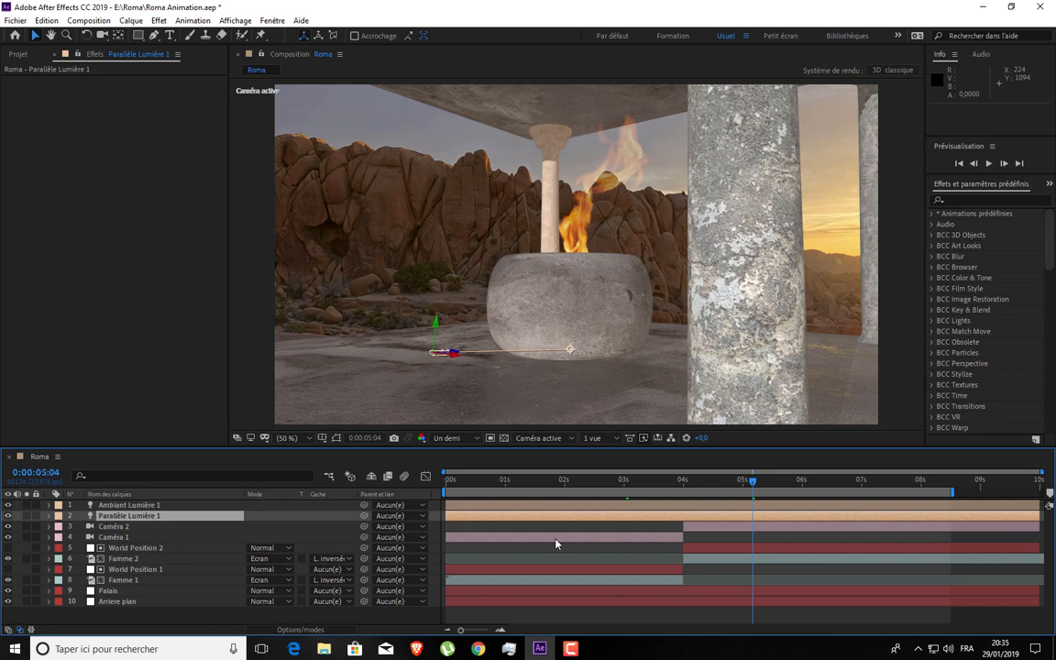
left_click(119, 591)
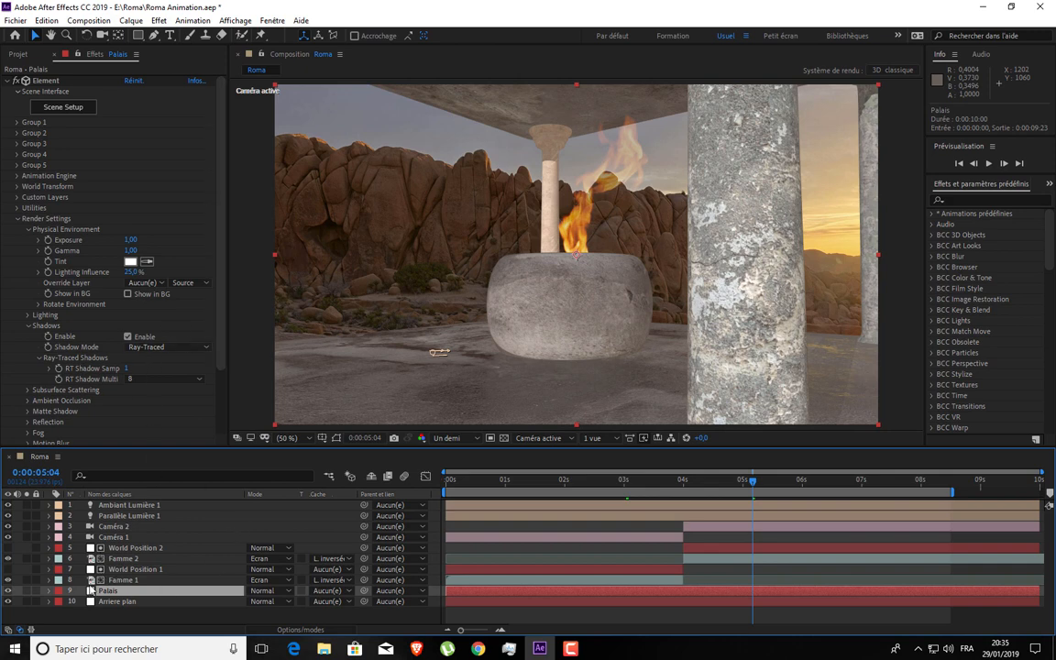
left_click(9, 591)
left_click(9, 592)
left_click(133, 517)
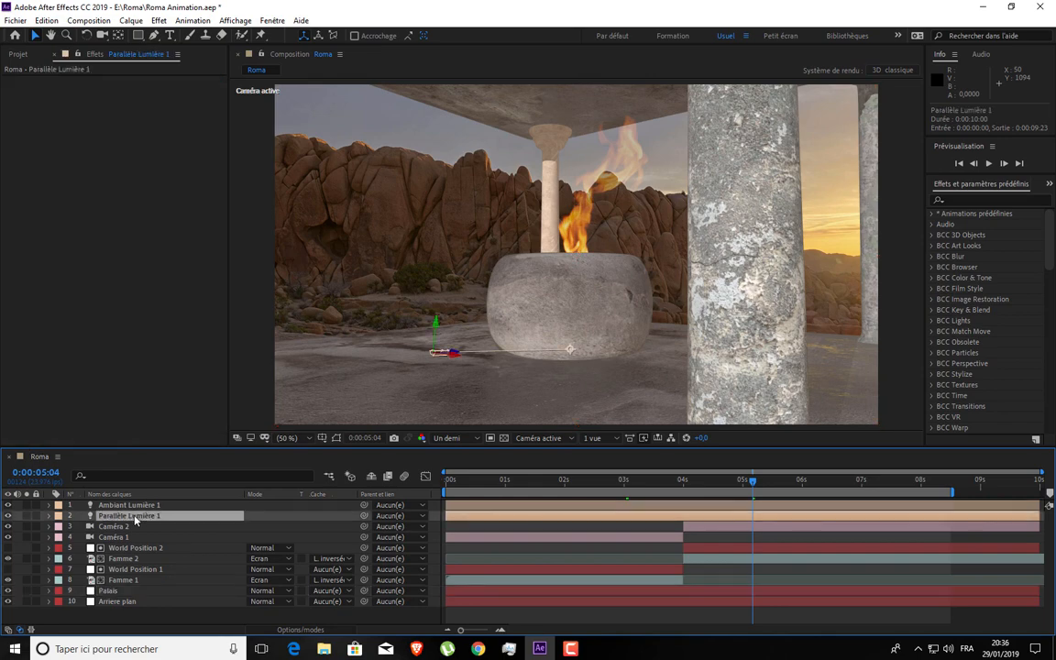
- Open a second viewer for the Roma composition
left_click(336, 55)
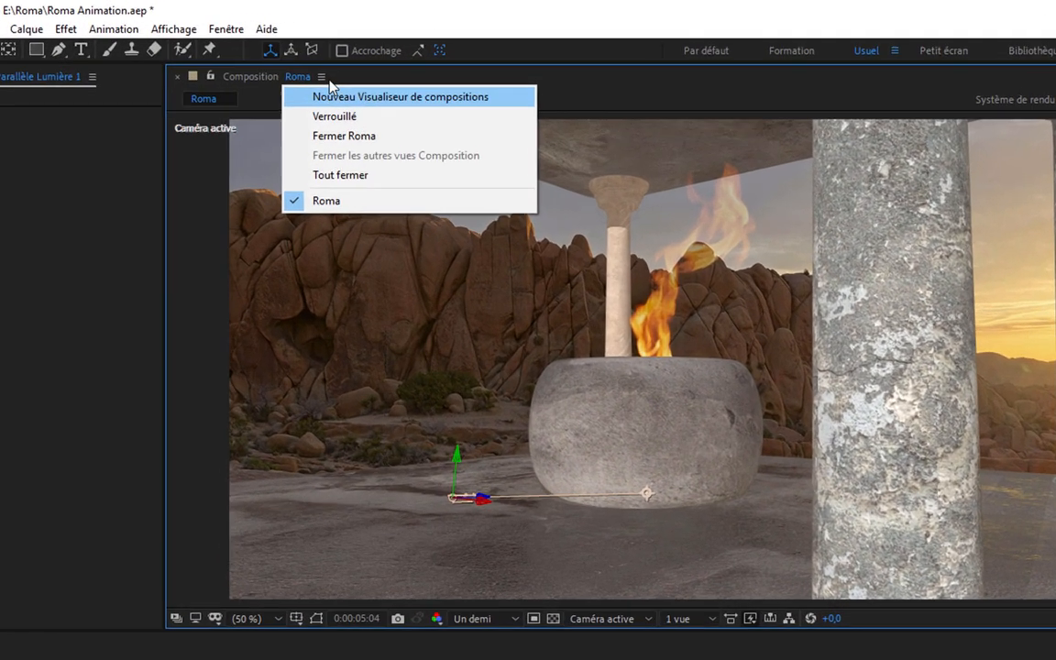
left_click(310, 77)
left_click(321, 77)
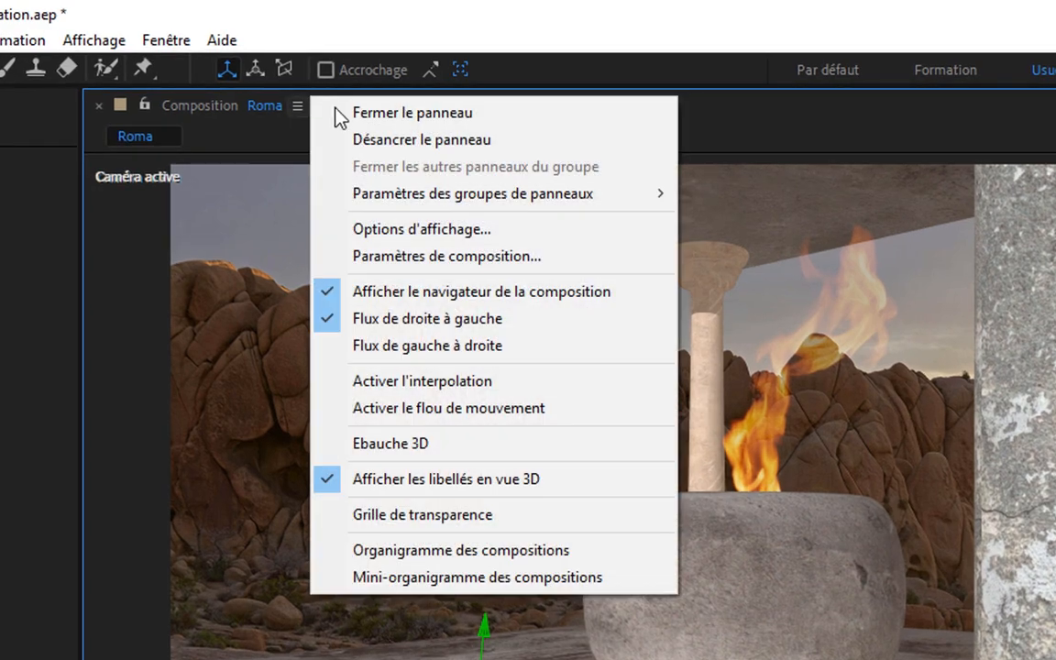
left_click(308, 79)
left_click(295, 105)
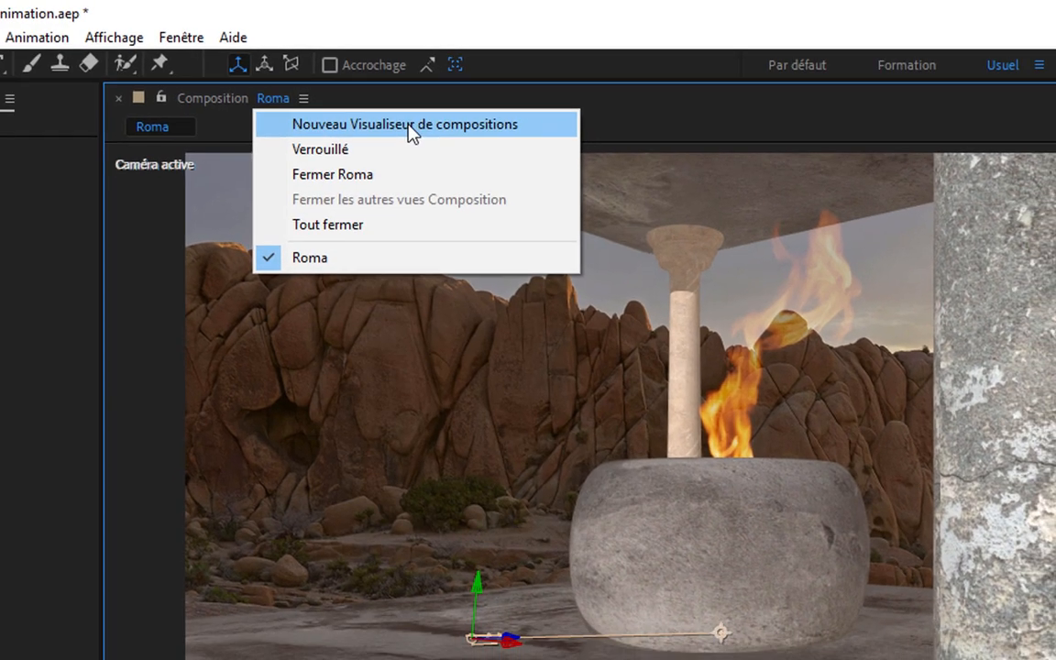
left_click(404, 133)
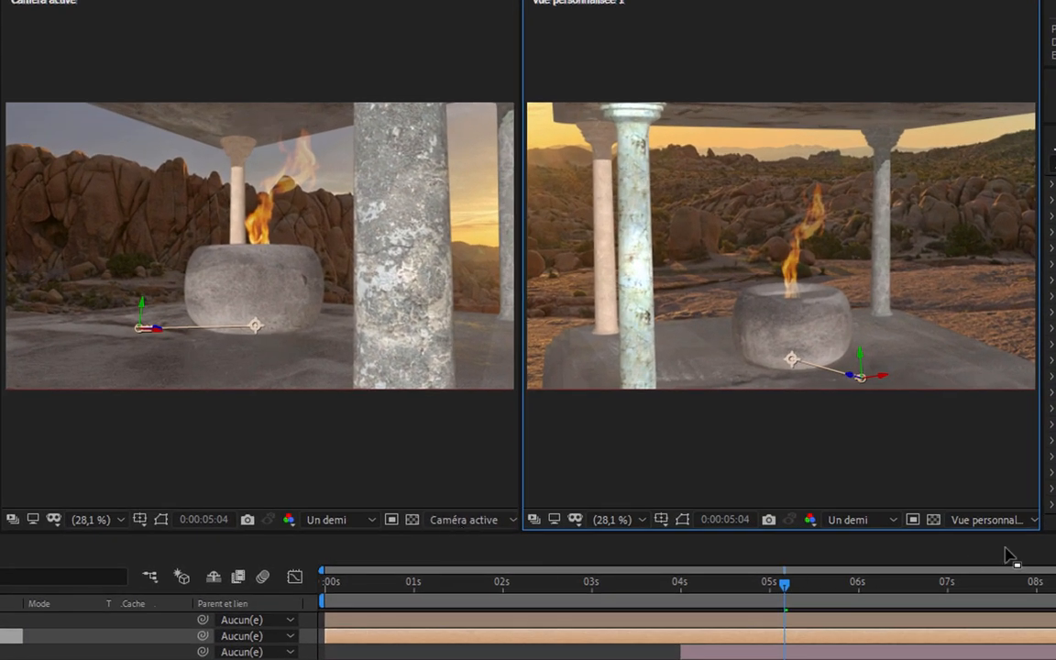
- Show Vue personnalisée 1 in one Roma viewer and Caméra active in the other
left_click(463, 520)
left_click(989, 520)
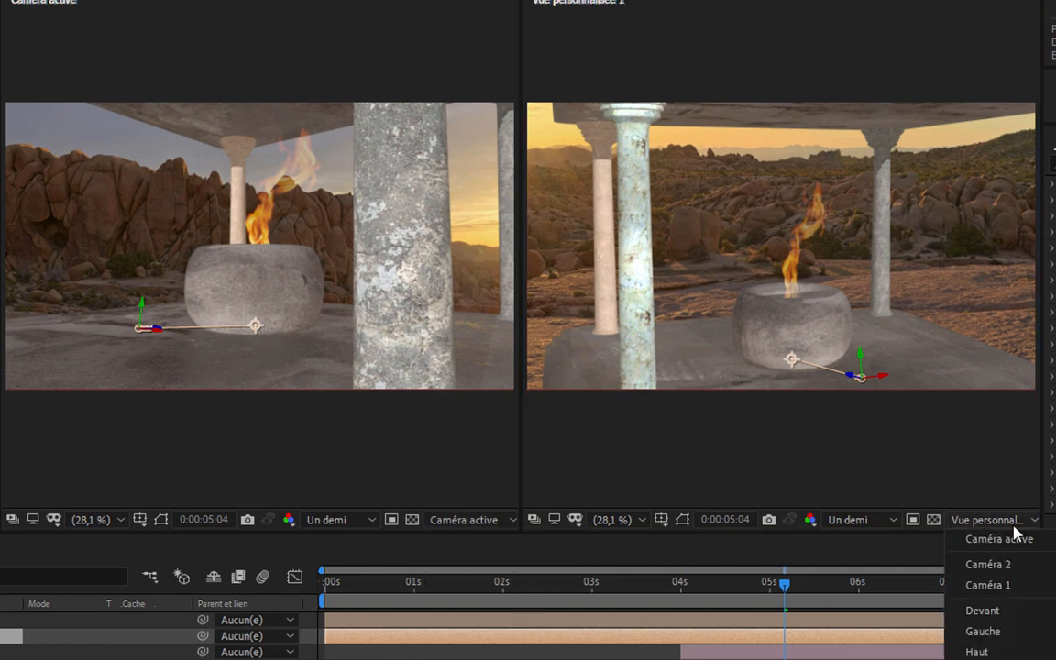
left_click(970, 538)
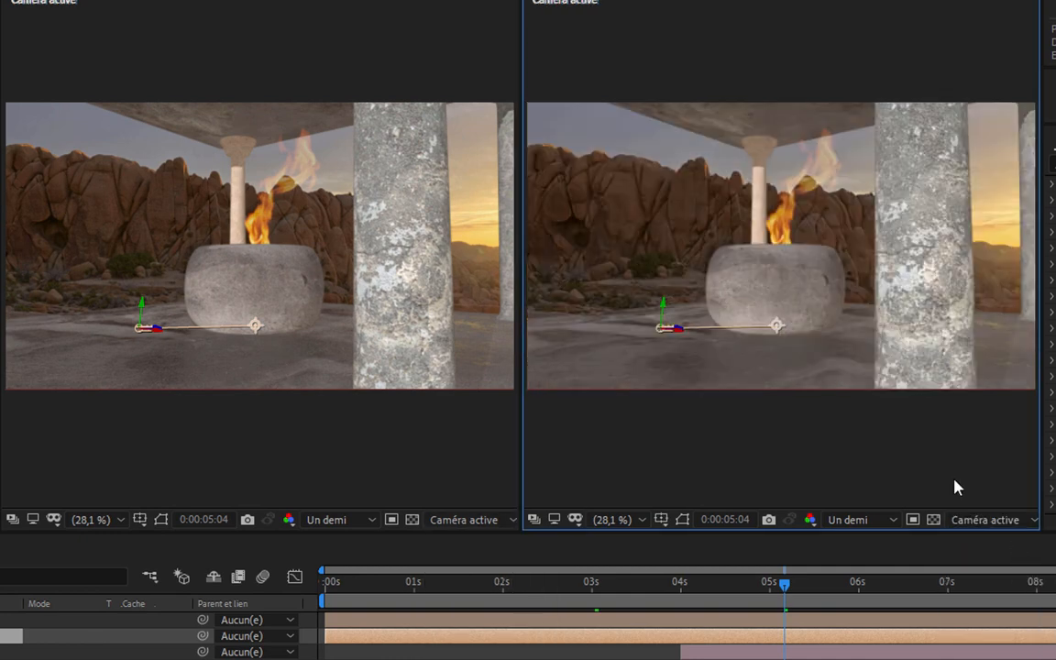
left_click(455, 520)
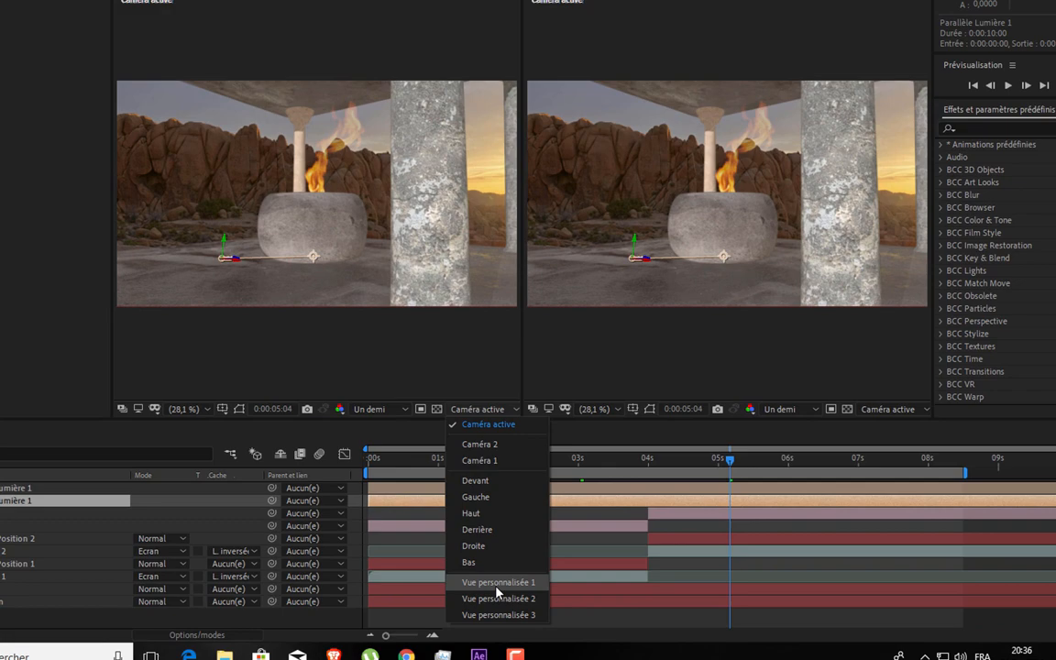
left_click(449, 580)
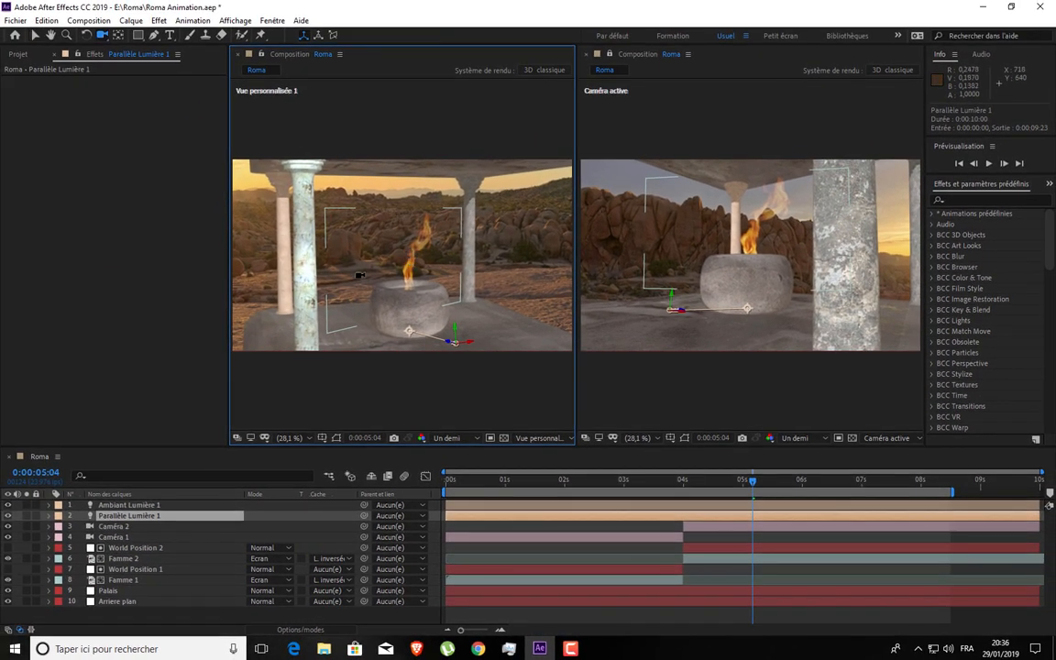
- Orbit Vue personnalisée 1 around the temple and select Caméra 2 to examine its placement
left_click_drag(363, 277, 397, 304)
left_click_drag(382, 192, 382, 253)
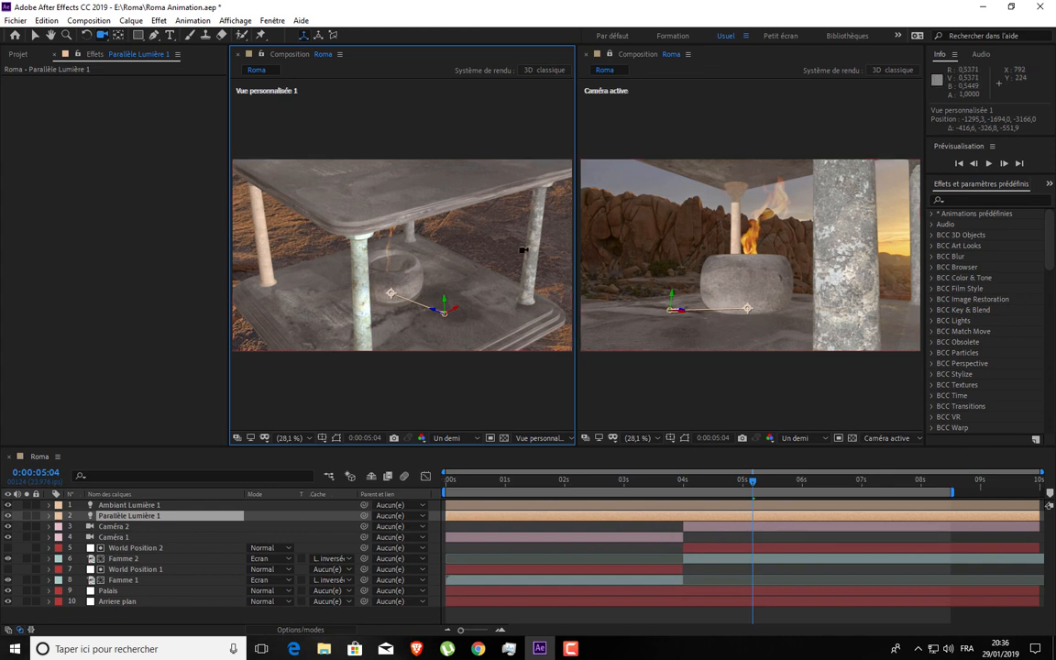
left_click_drag(412, 214, 422, 329)
left_click_drag(415, 272, 343, 256)
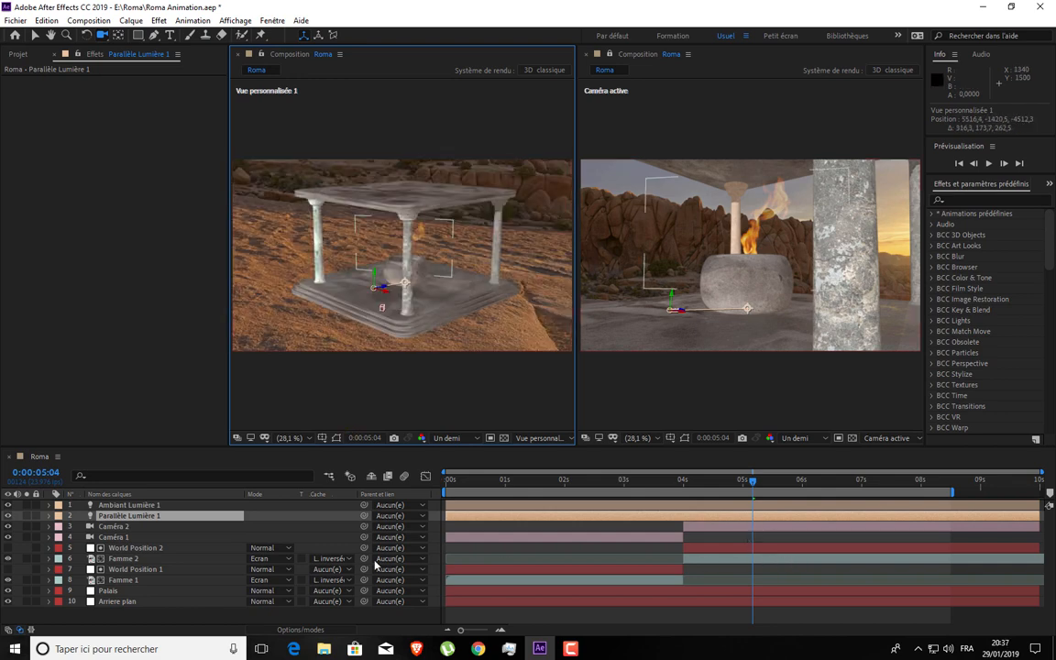
left_click(128, 528)
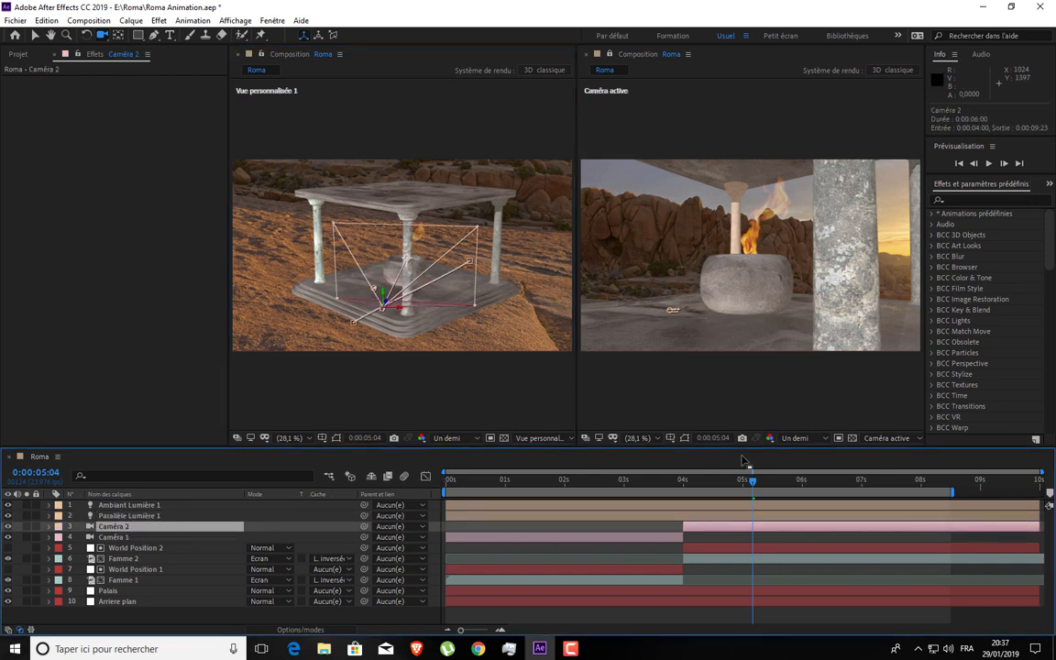
- Go to 0:00:02:22 and correct the two flame layers' names to Flamme 1 and Flamme 2
left_click(620, 480)
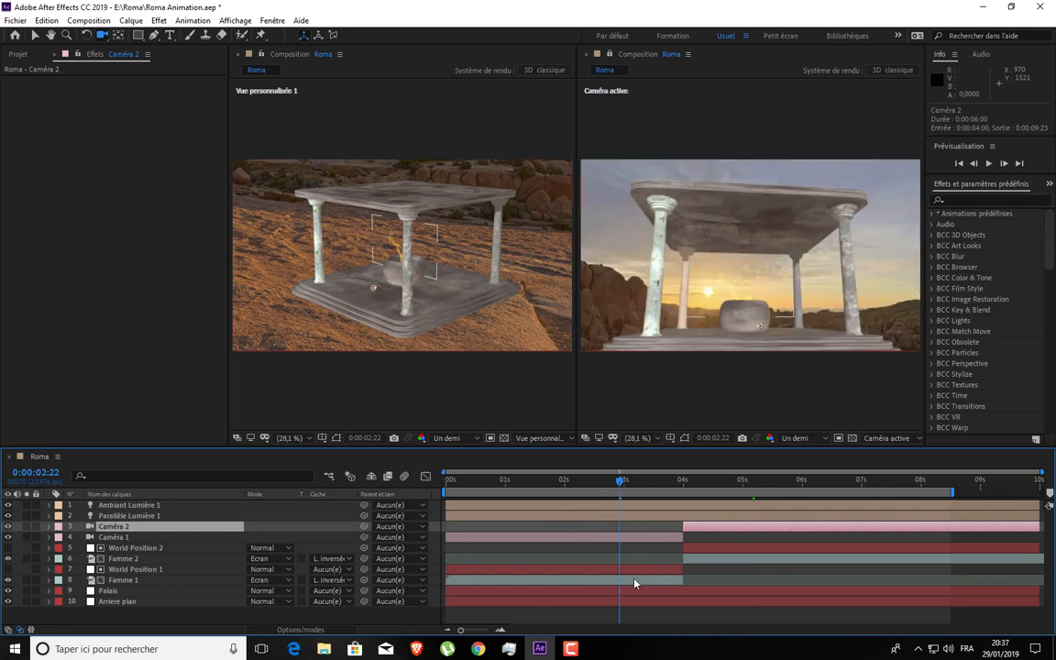
left_click(634, 580)
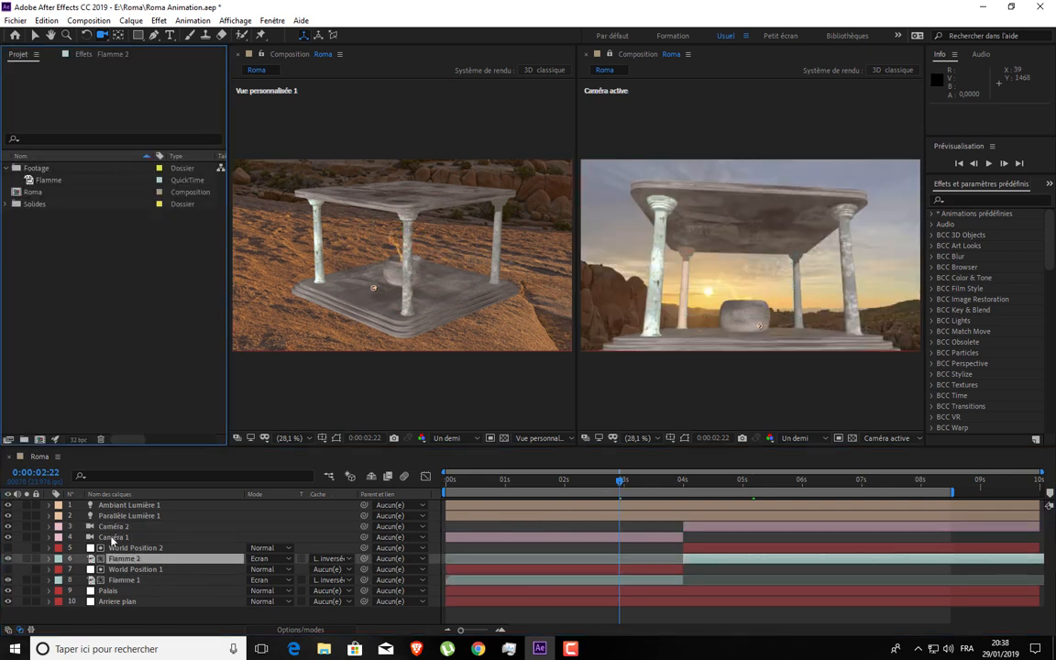
- Select Caméra 1 and orbit Vue personnalisée 1 to examine its placement relative to the temple and the setting sun
left_click(111, 538)
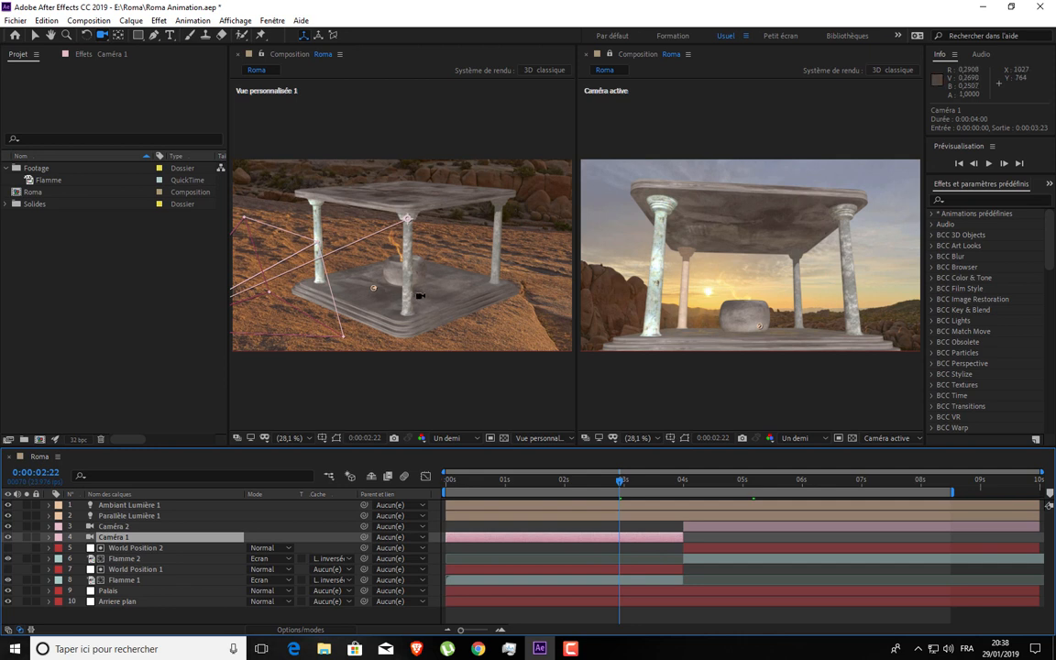
left_click_drag(363, 266, 413, 246)
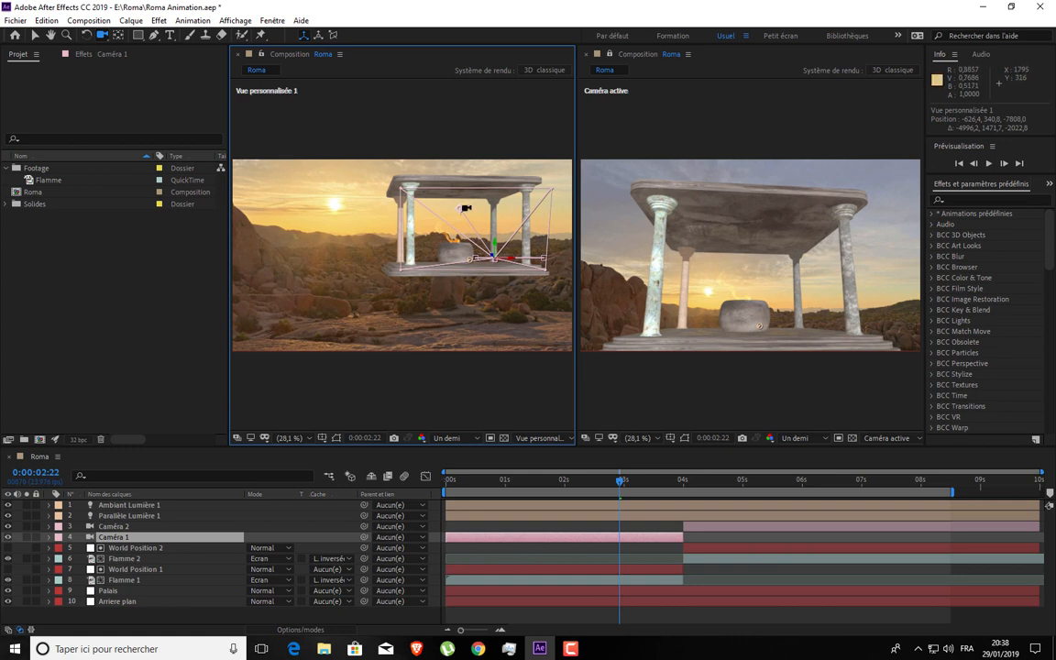
left_click_drag(446, 304, 479, 304)
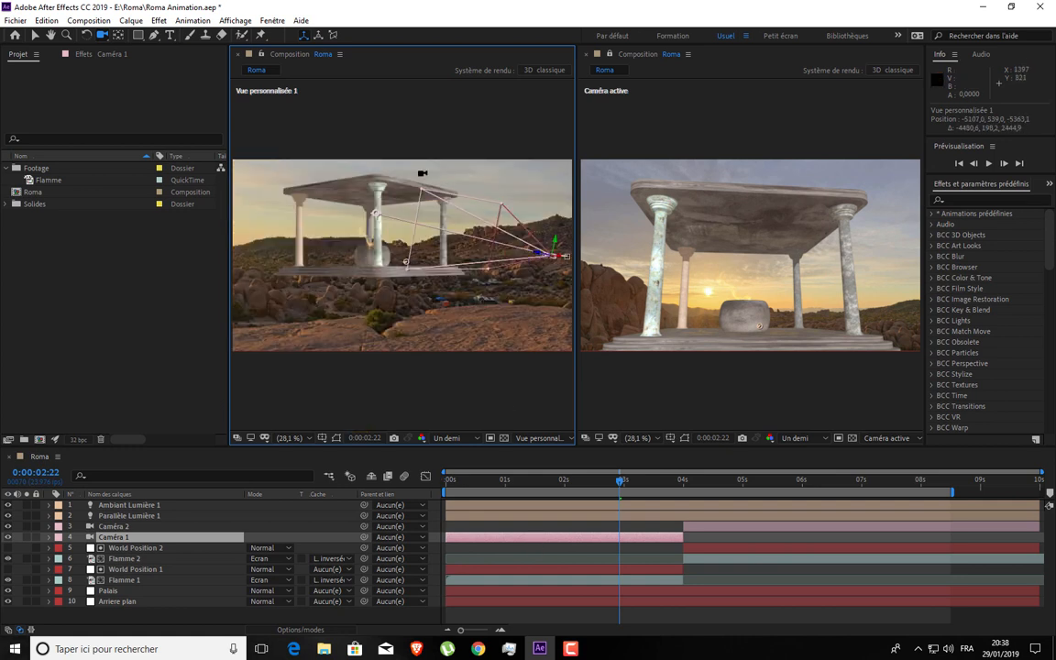
left_click_drag(412, 277, 258, 194)
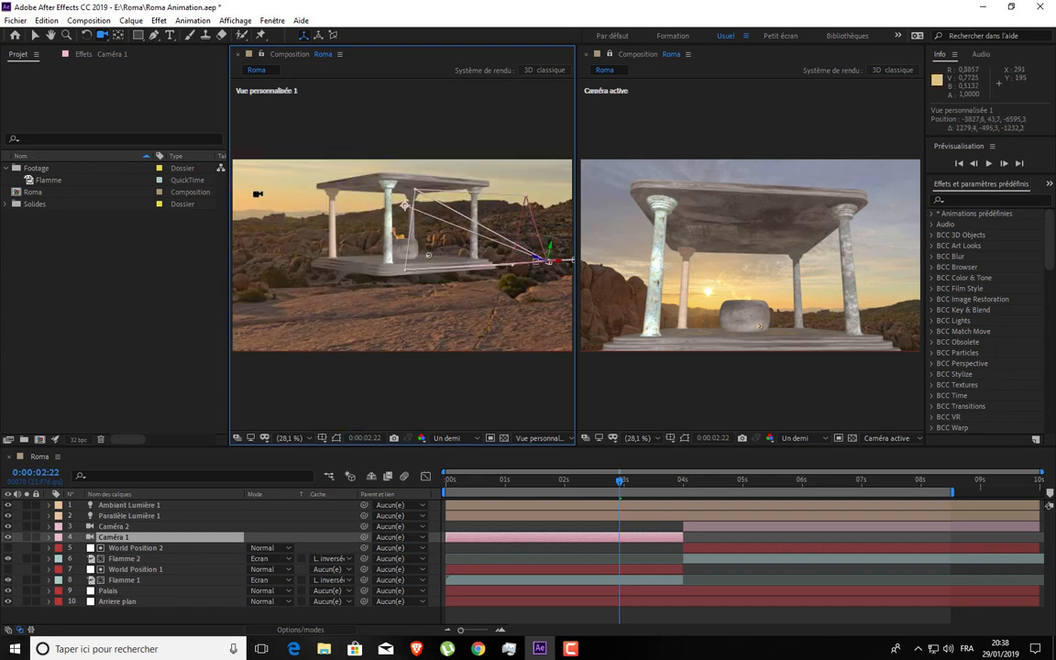
left_click_drag(391, 249, 362, 244)
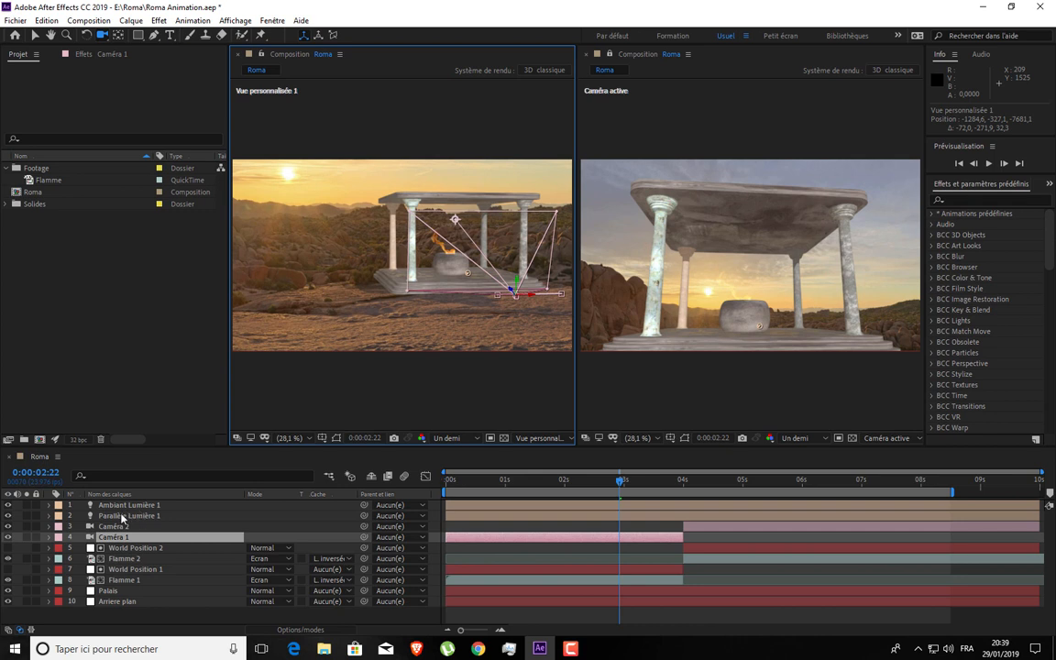
- Raise Parallèle Lumière 1 to the temple roof's height and aim its point of interest down at the ground in front of the steps
left_click(121, 516)
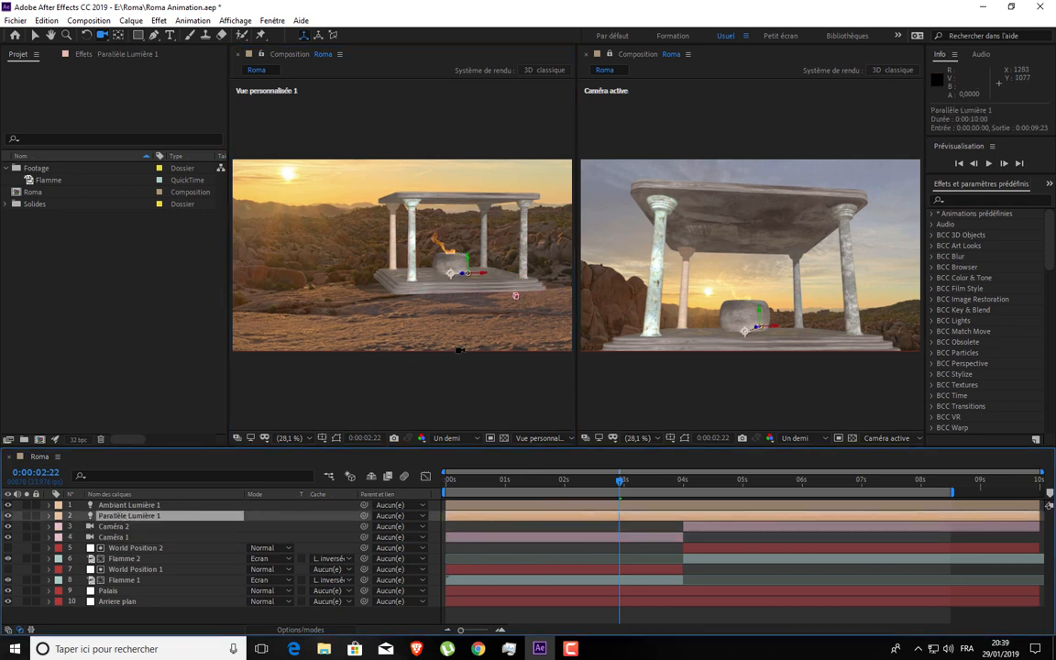
key("v")
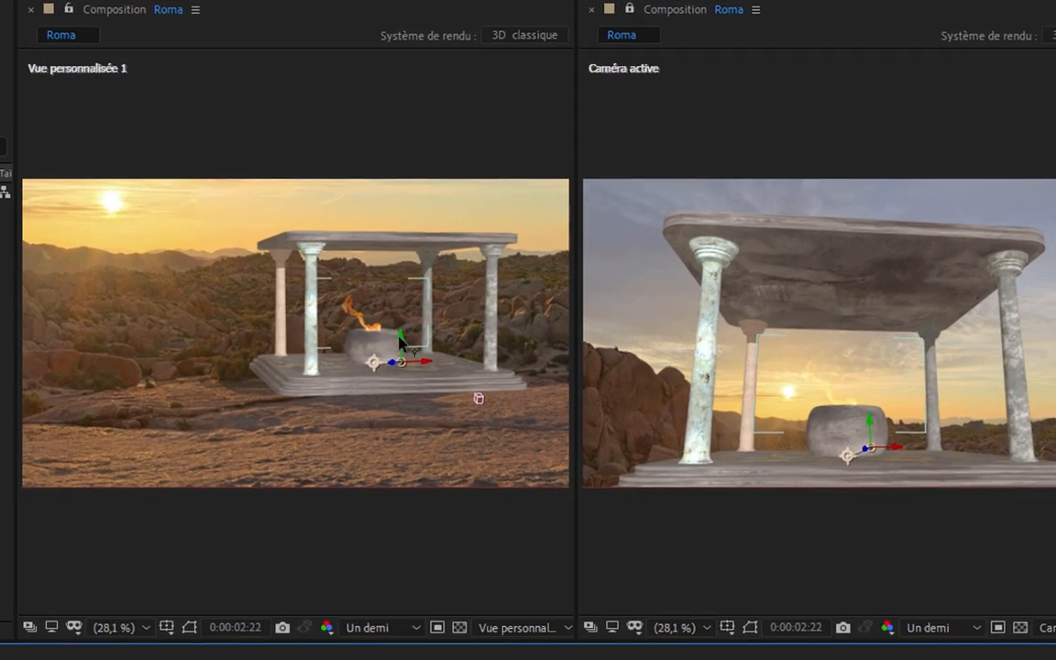
left_click_drag(400, 341, 385, 5)
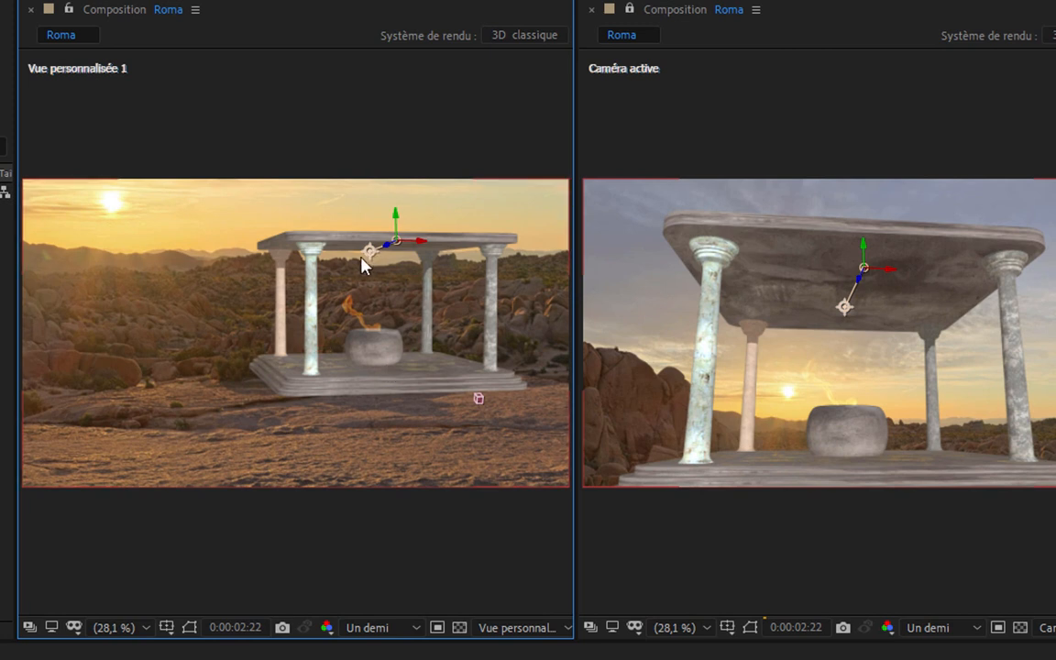
left_click_drag(369, 260, 459, 421)
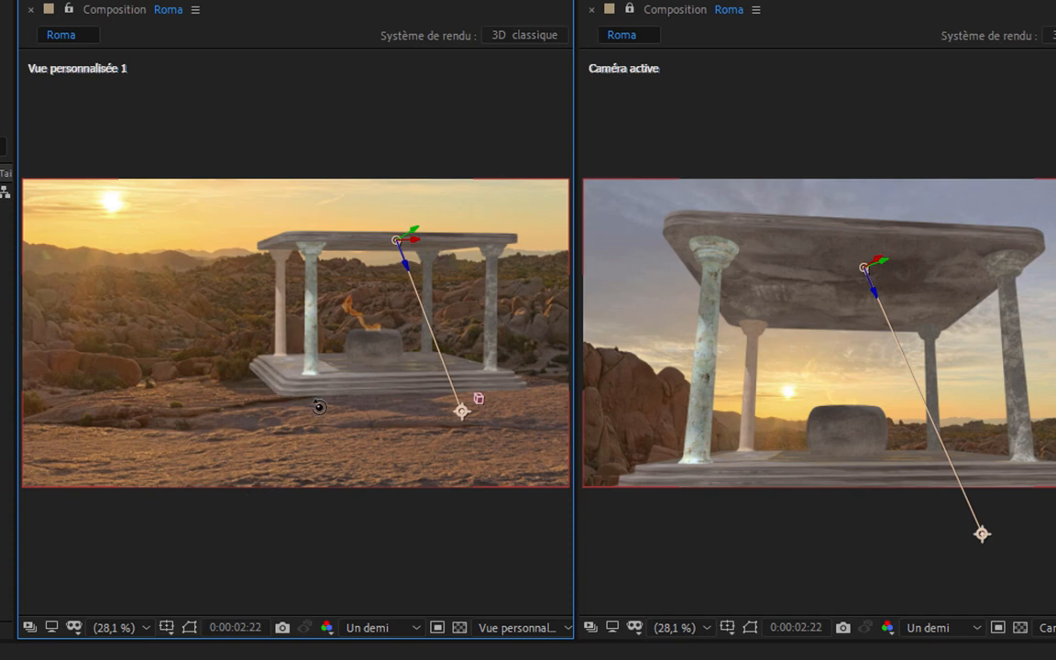
- Drag the parallel light's point of interest out beyond the temple's corner column, over the surrounding rocks
left_click_drag(319, 407, 375, 418)
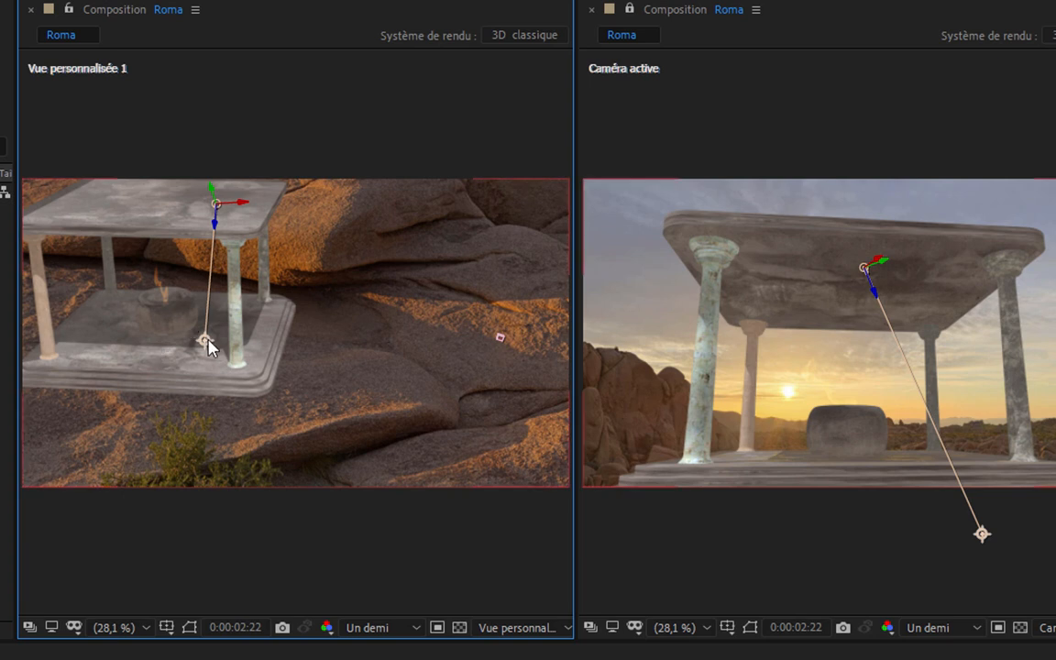
left_click_drag(205, 341, 348, 360)
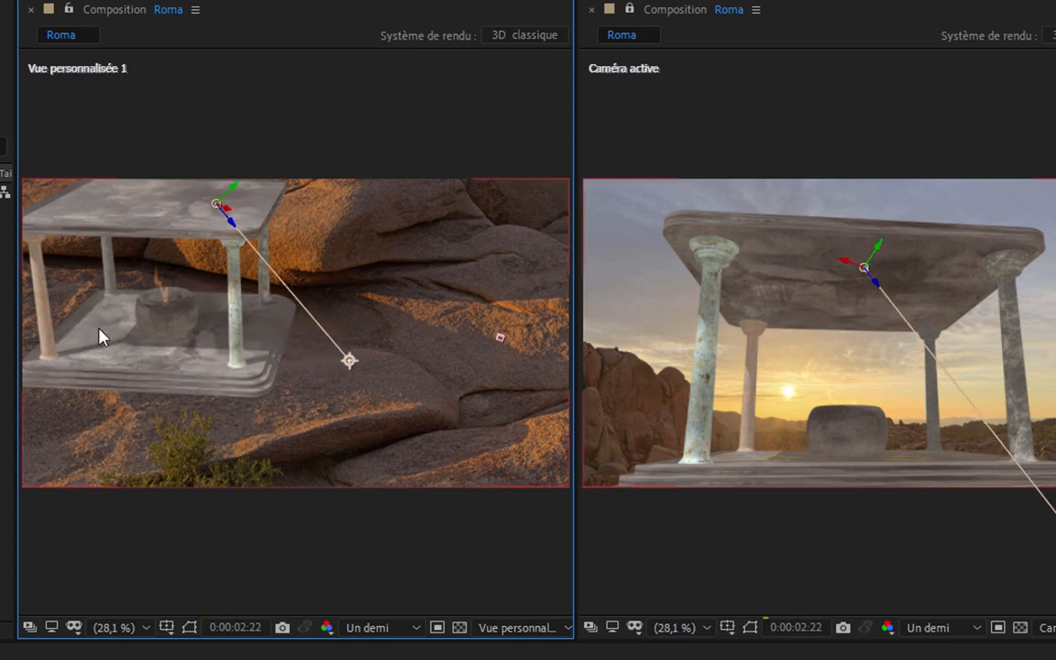
left_click_drag(349, 361, 462, 372)
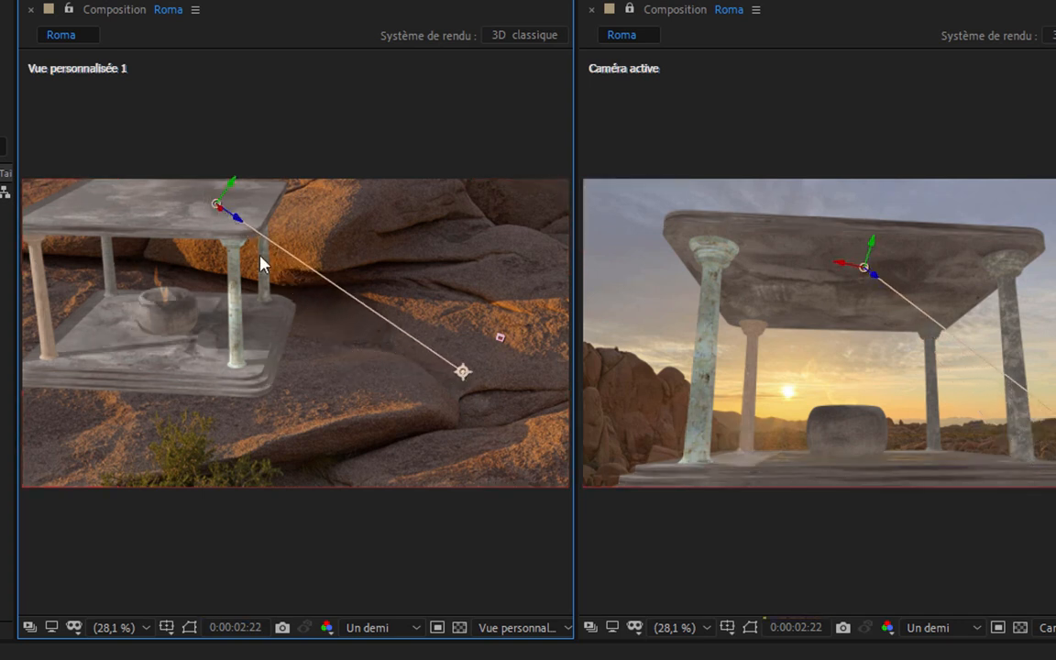
- Move Parallèle Lumière 1's origin outside the temple, on the side opposite its point of interest, so the light crosses the structure
scroll(266, 257, "up", 2)
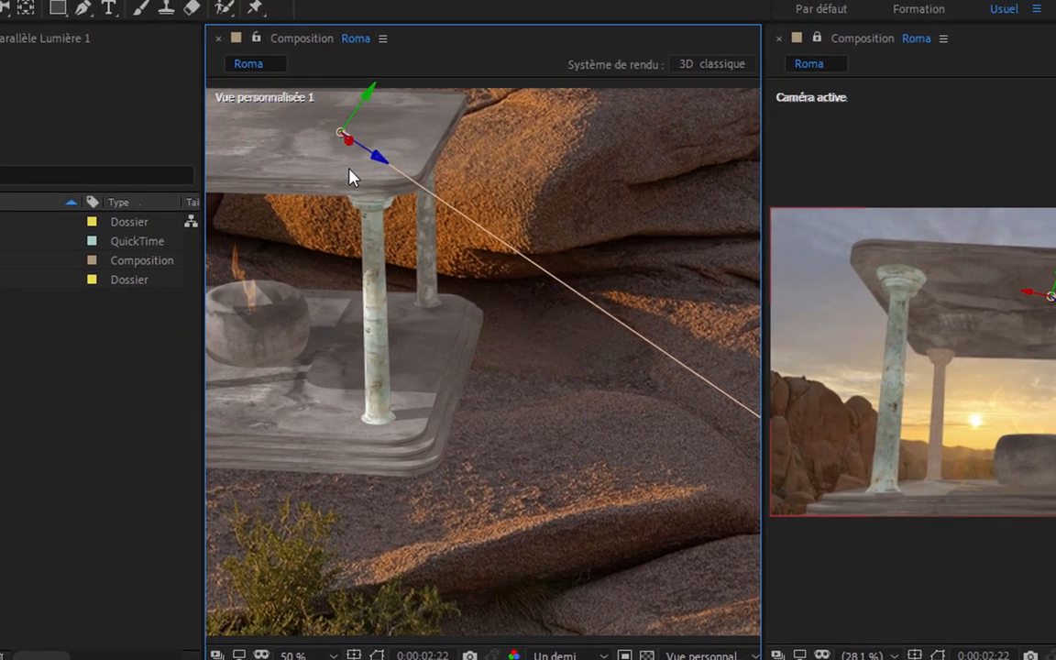
left_click_drag(351, 171, 547, 345)
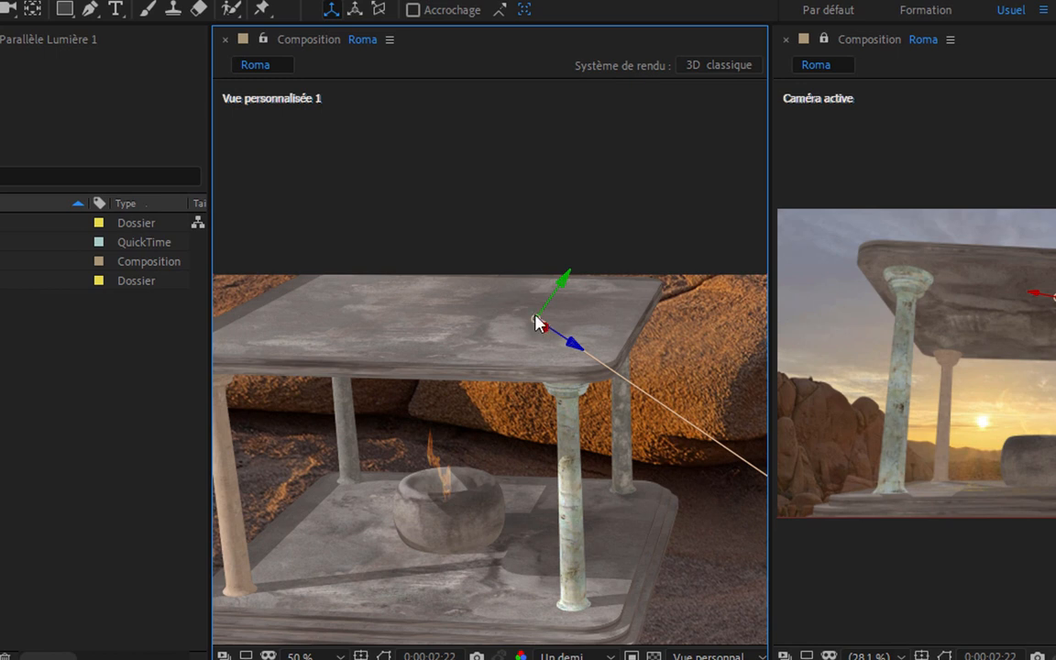
left_click_drag(536, 322, 156, 337)
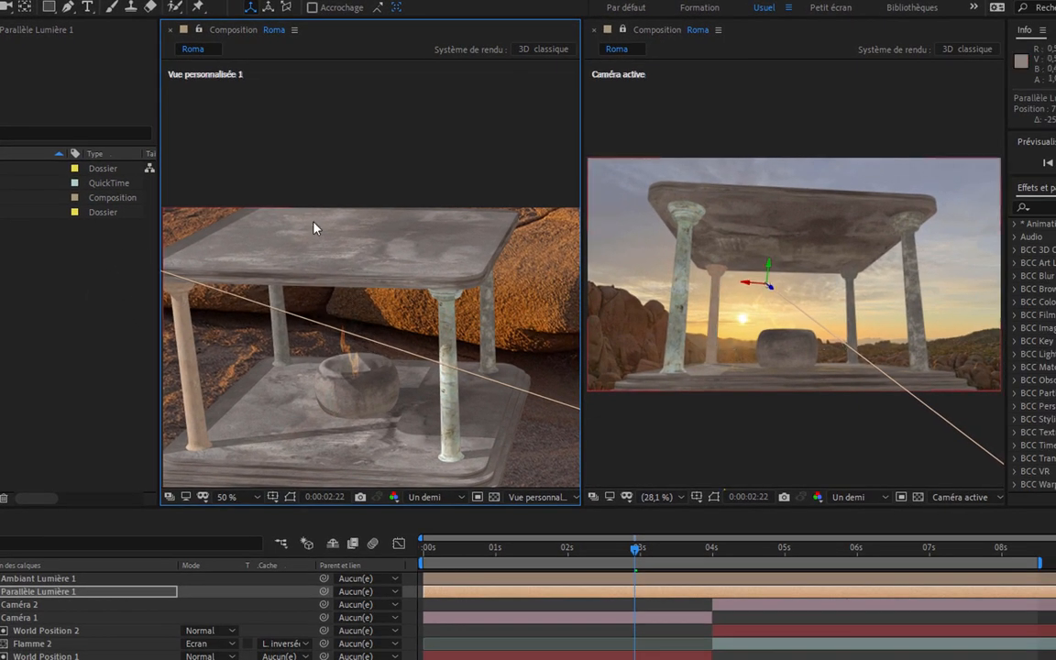
key("comma")
key("comma")
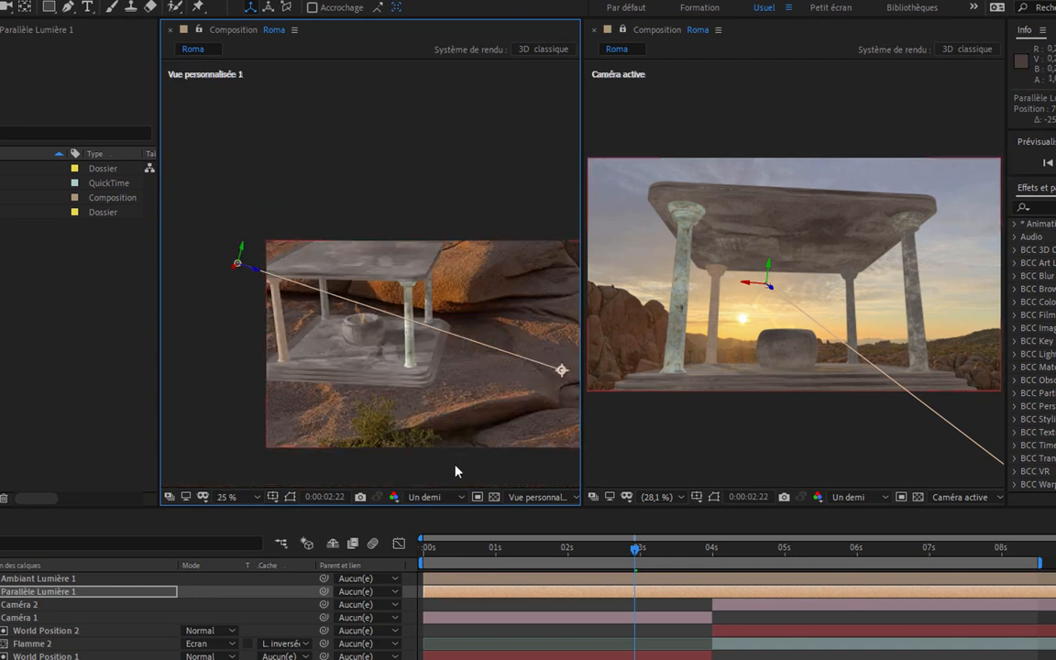
- In the Gauche view, raise Parallèle Lumière 1's point of interest to about the temple's column height and pull it slightly closer, flattening the beam
left_click(536, 497)
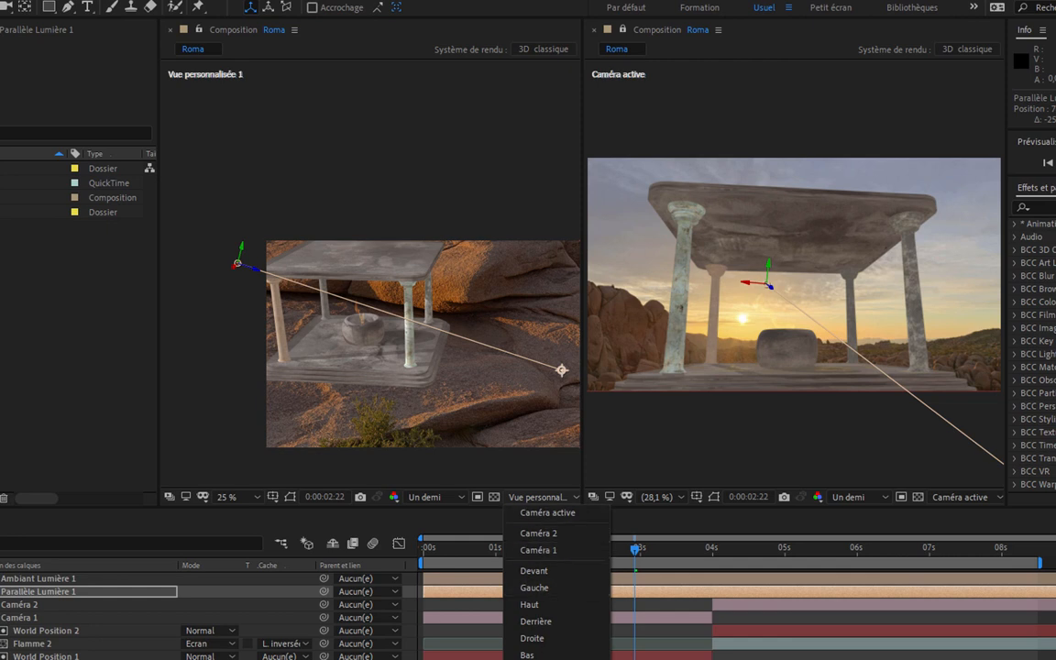
left_click(549, 588)
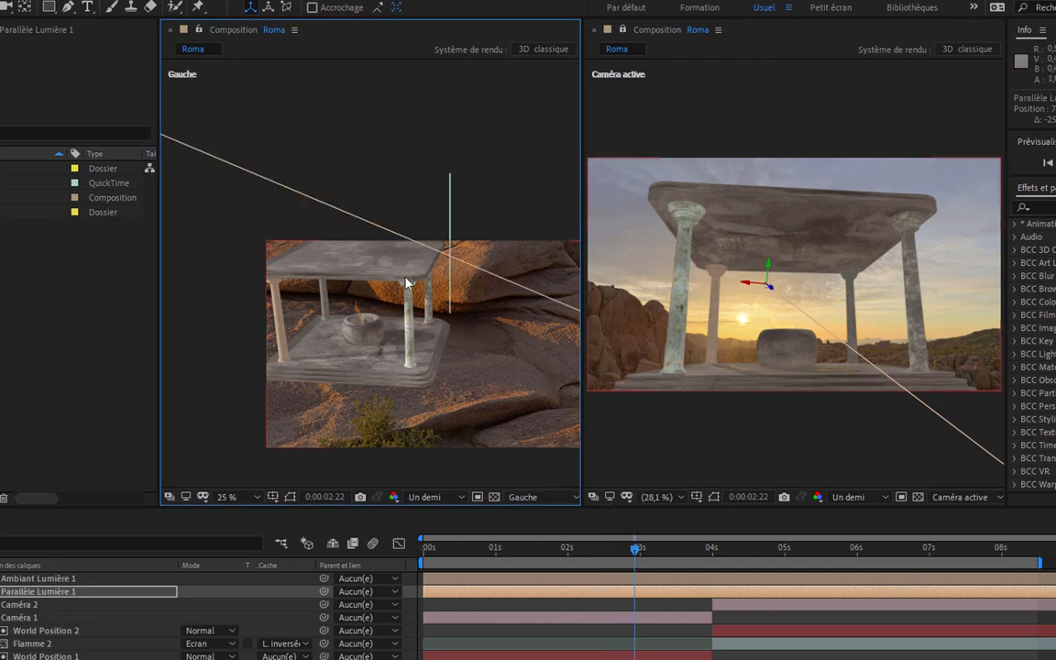
key("comma")
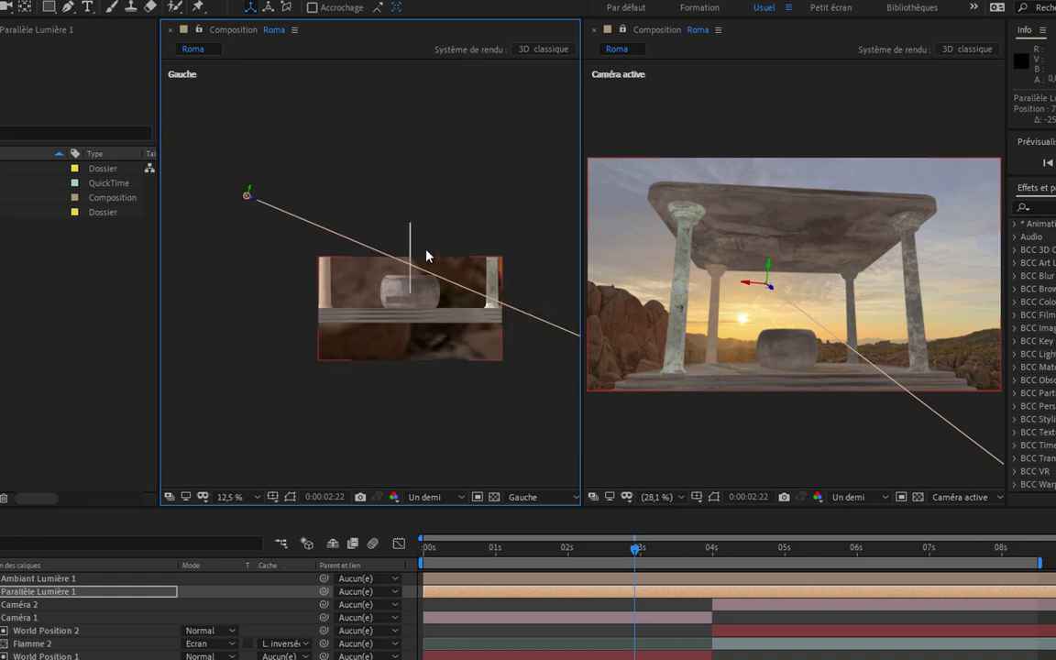
left_click_drag(426, 255, 419, 312)
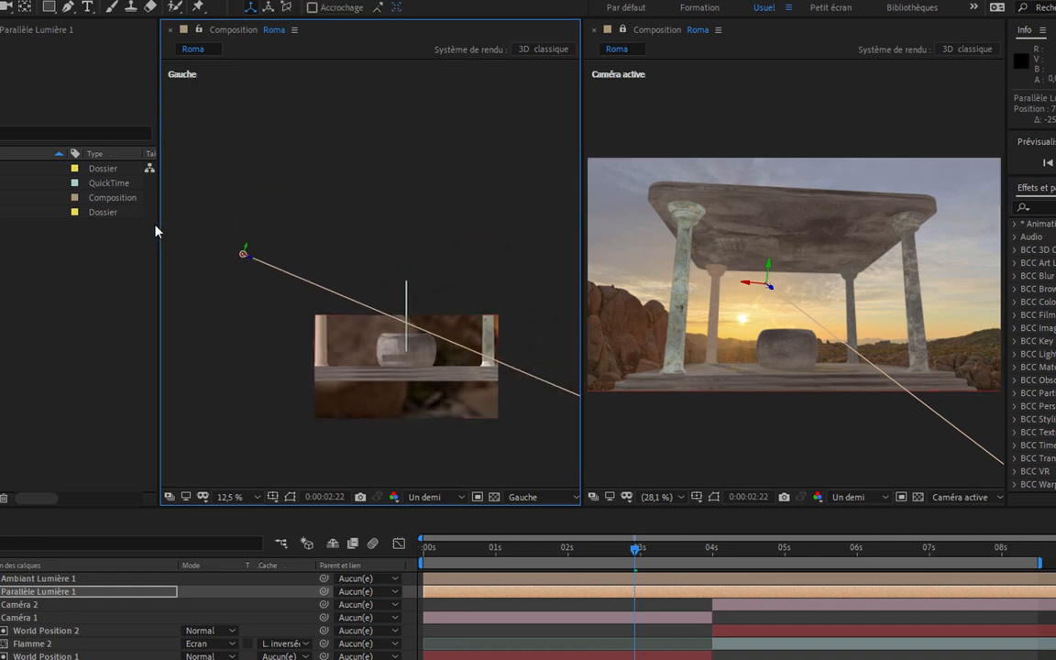
left_click_drag(329, 313, 174, 275)
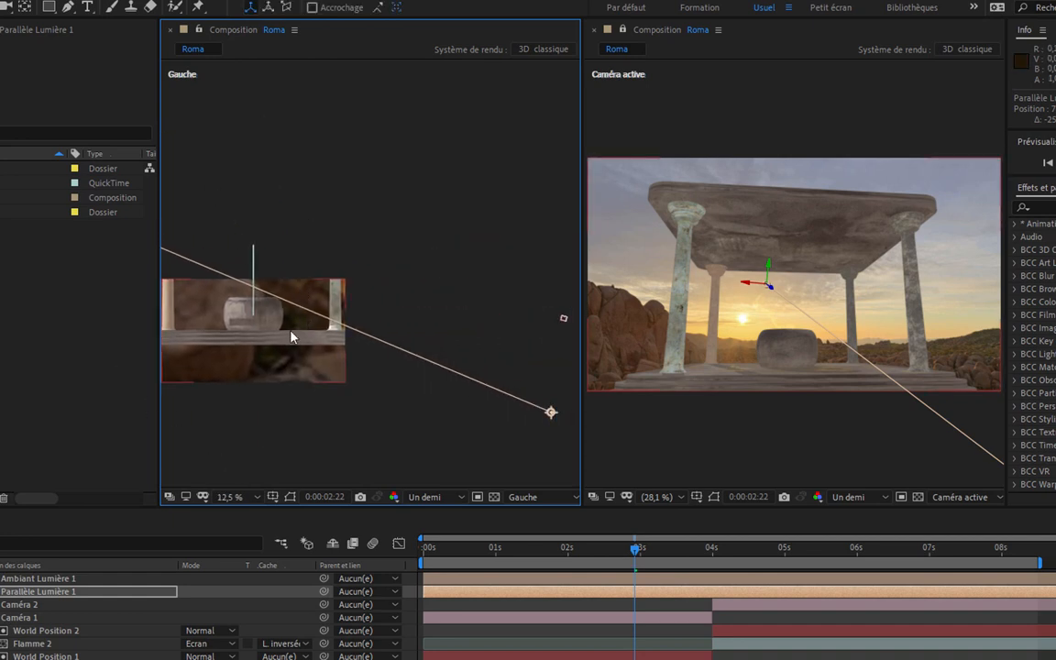
left_click_drag(356, 335, 483, 362)
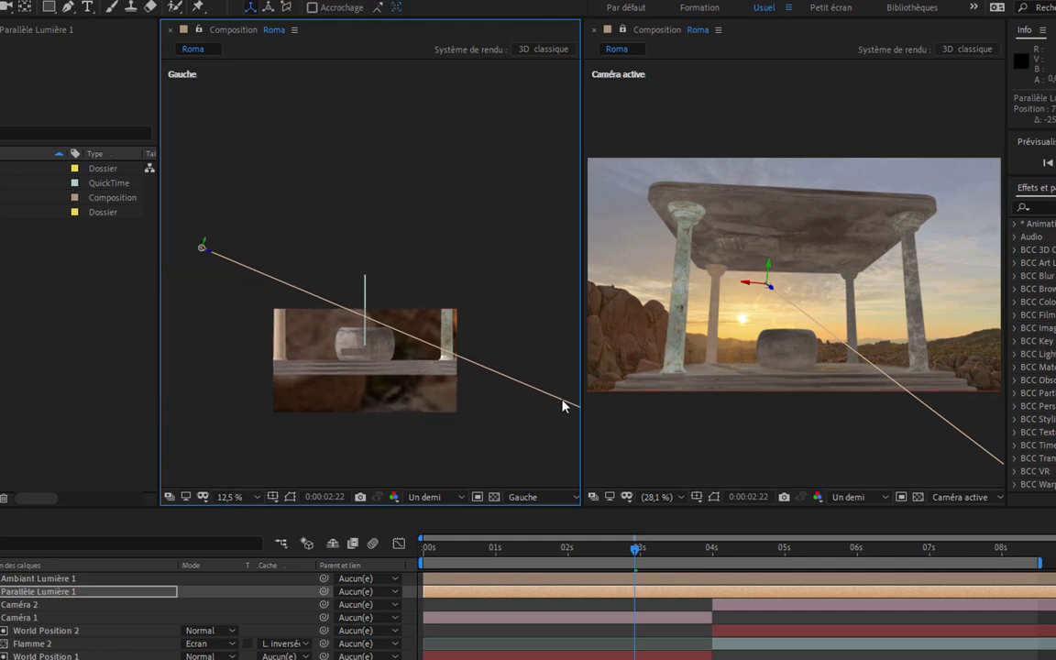
left_click_drag(583, 359, 702, 362)
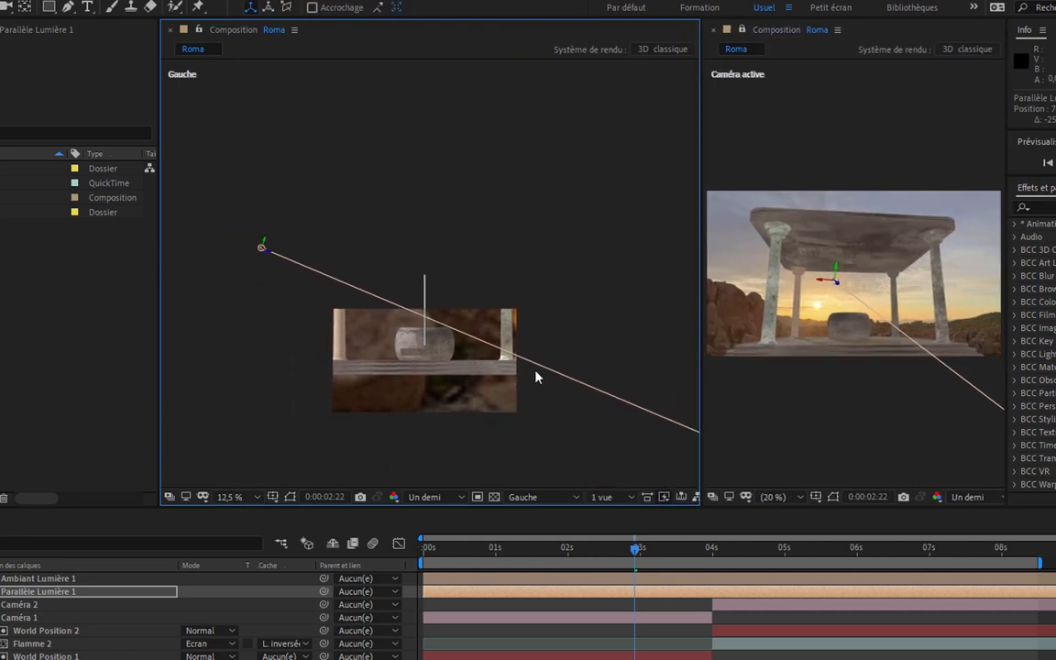
left_click_drag(491, 293, 276, 230)
left_click_drag(541, 301, 477, 344)
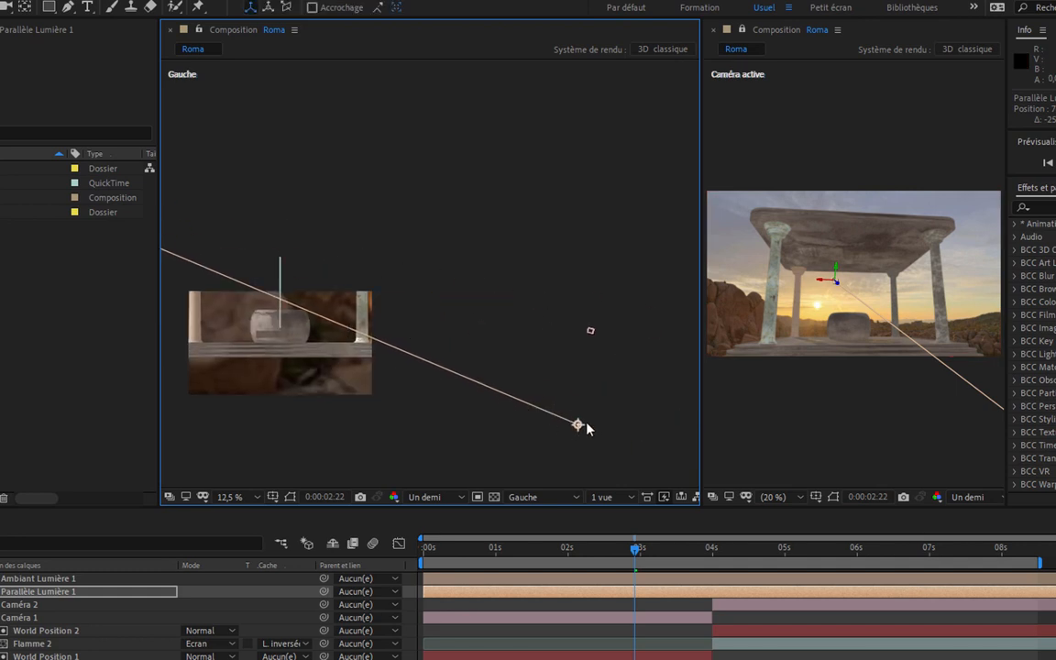
left_click_drag(579, 424, 511, 326)
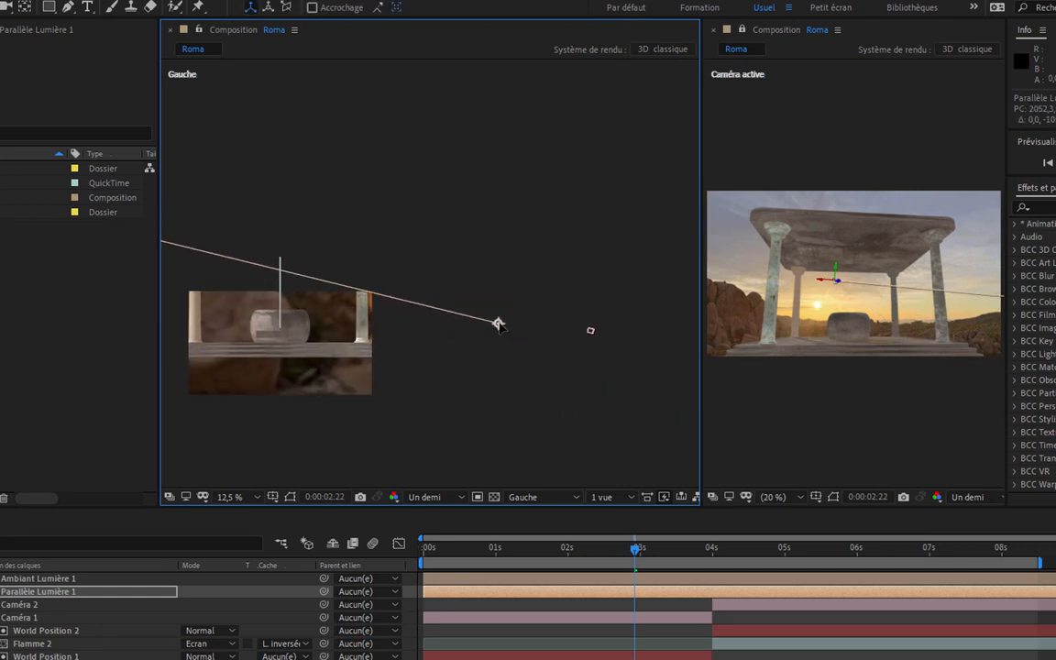
left_click_drag(292, 278, 415, 341)
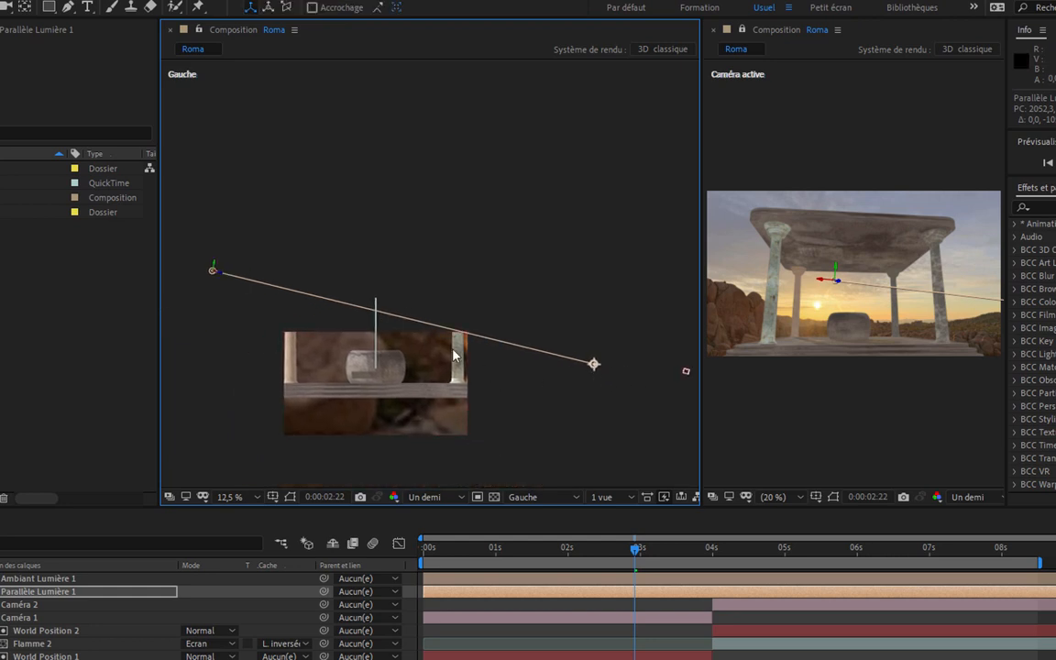
left_click_drag(225, 286, 237, 304)
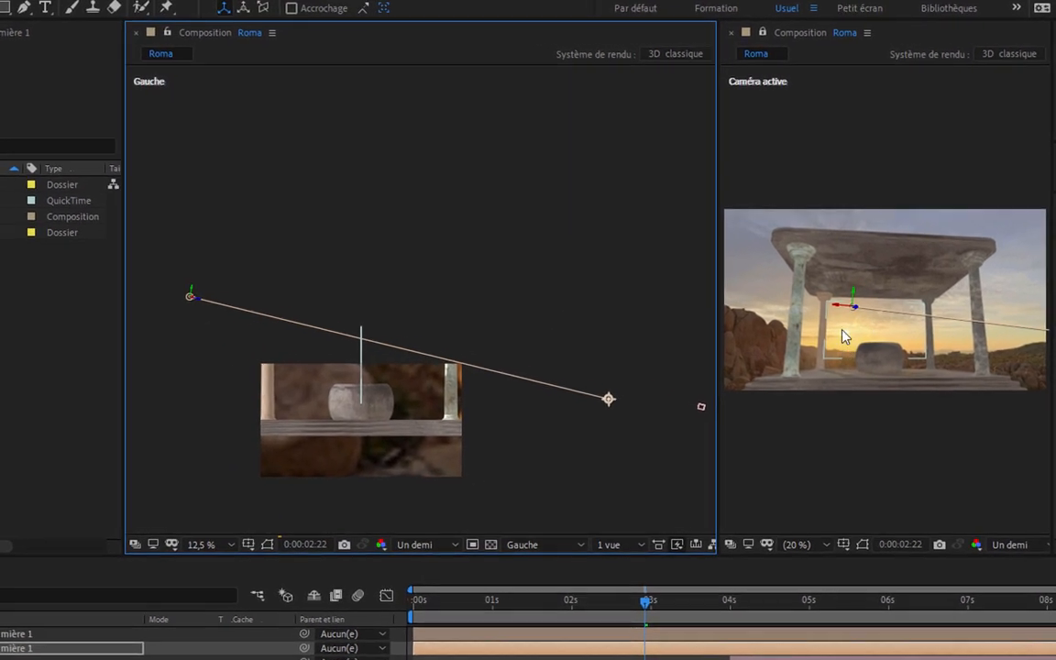
left_click_drag(720, 343, 414, 346)
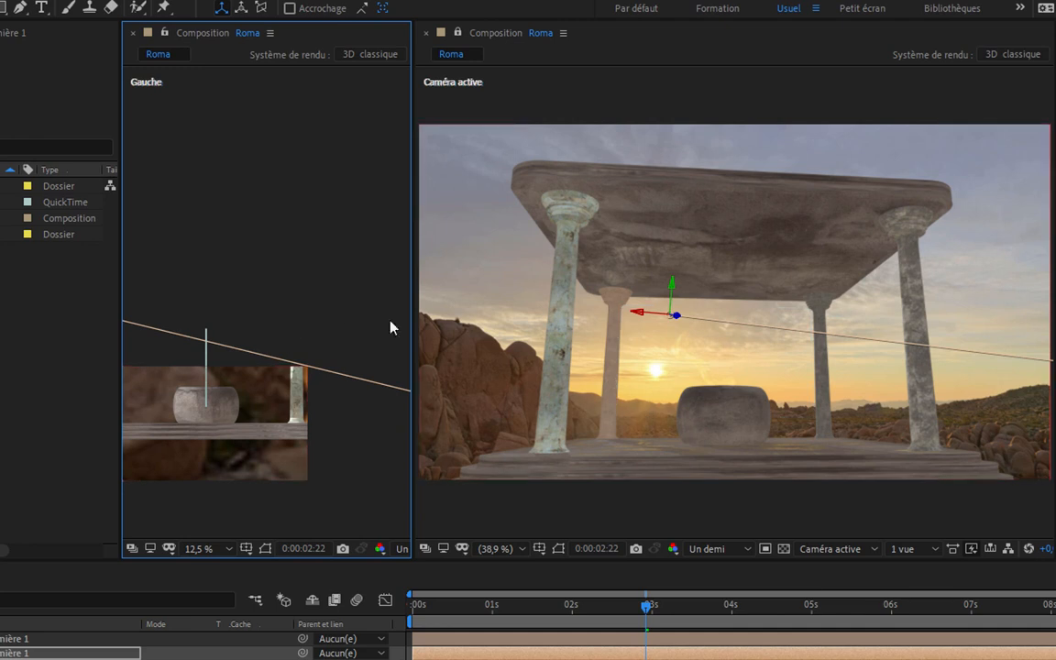
- Lower Parallèle Lumière 1 to just above the columns in the Gauche view, and raise its point of interest so the beam descends gently
left_click_drag(413, 301, 887, 285)
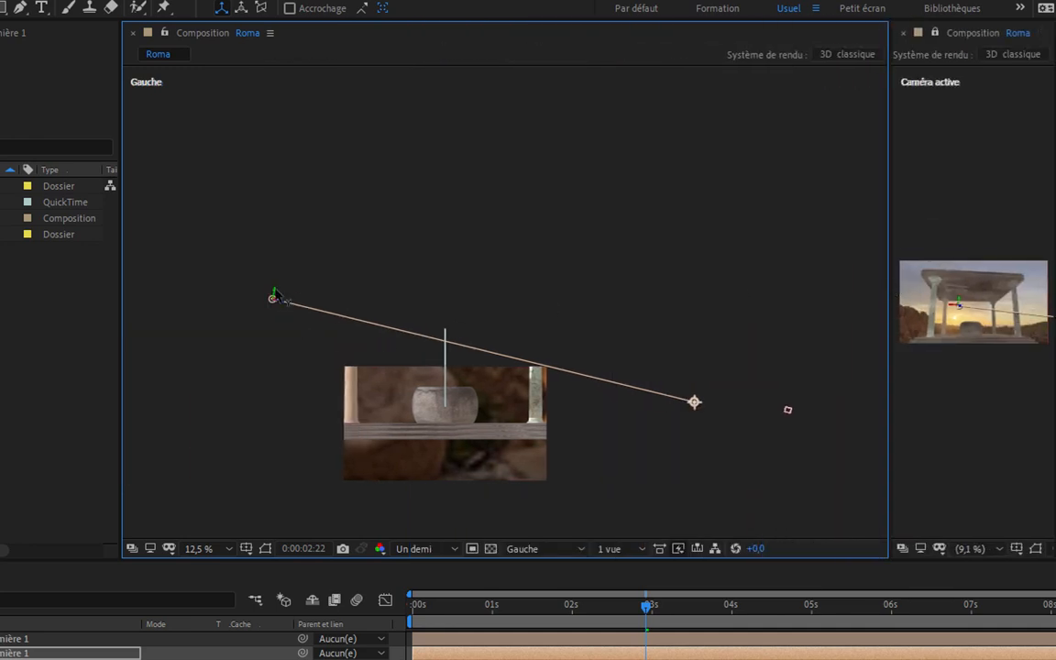
left_click_drag(275, 299, 263, 346)
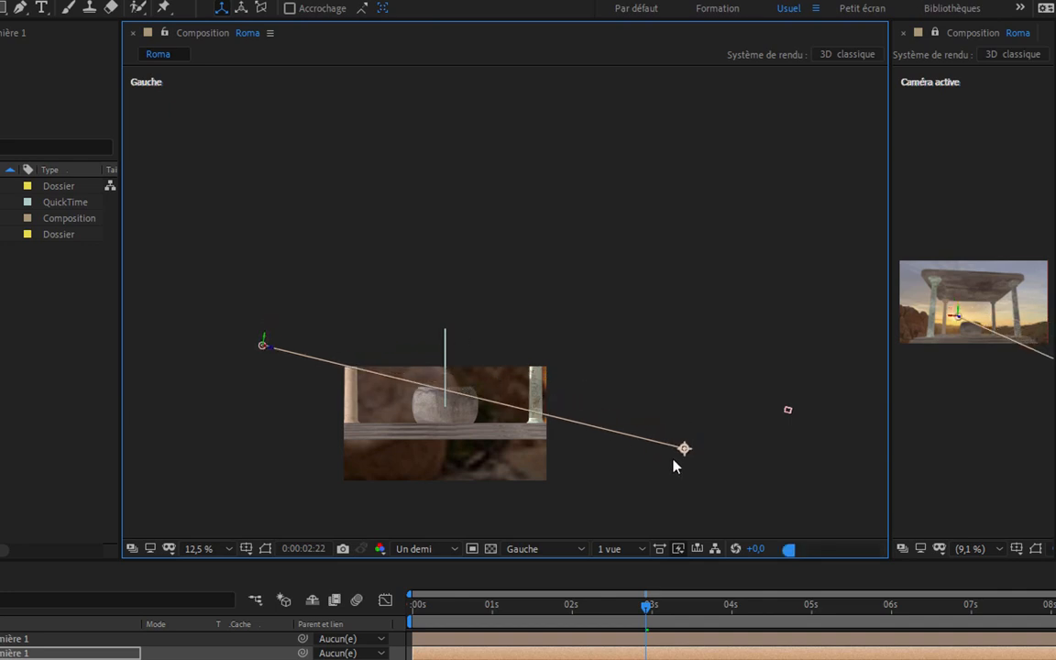
left_click_drag(683, 451, 633, 409)
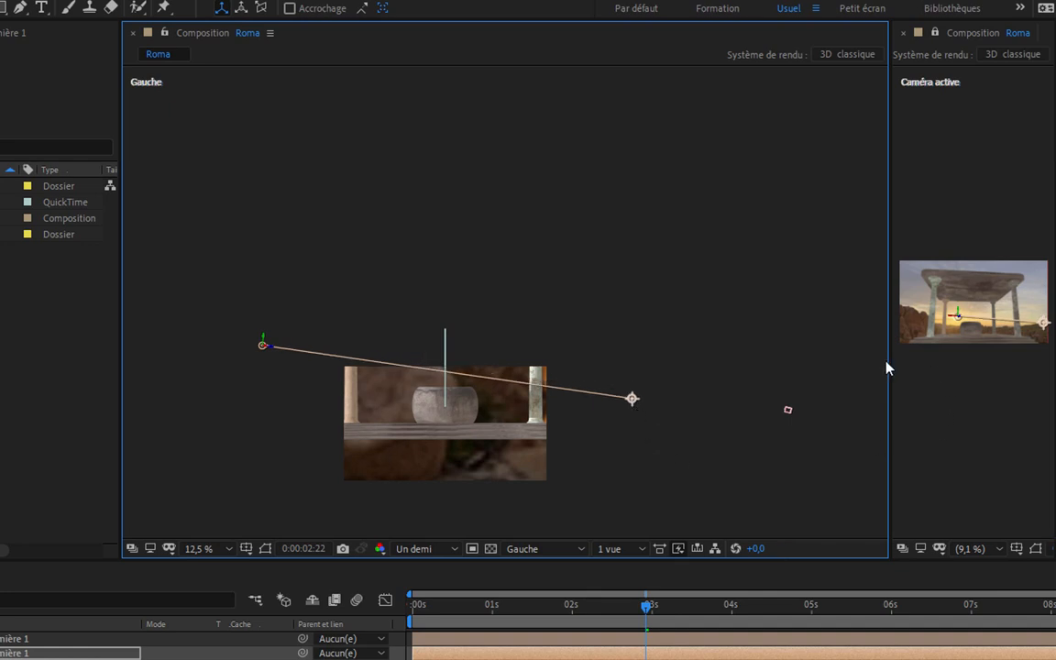
- Move Parallèle Lumière 1 in the Caméra active view so its origin sits on the setting sun
left_click_drag(887, 366, 277, 357)
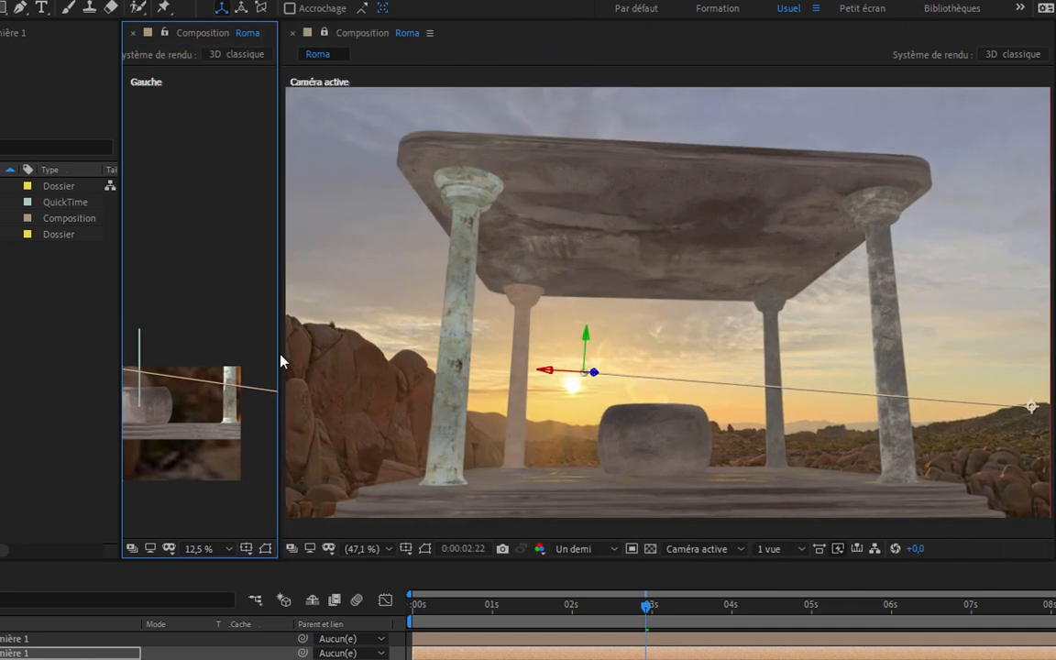
left_click_drag(587, 339, 522, 377)
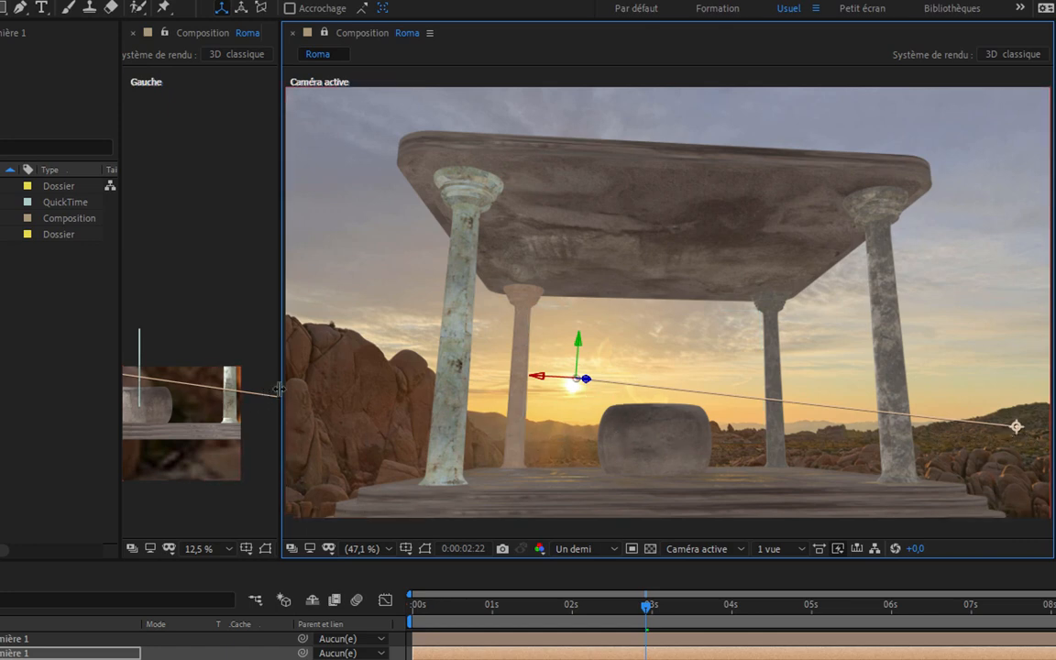
left_click_drag(288, 396, 804, 413)
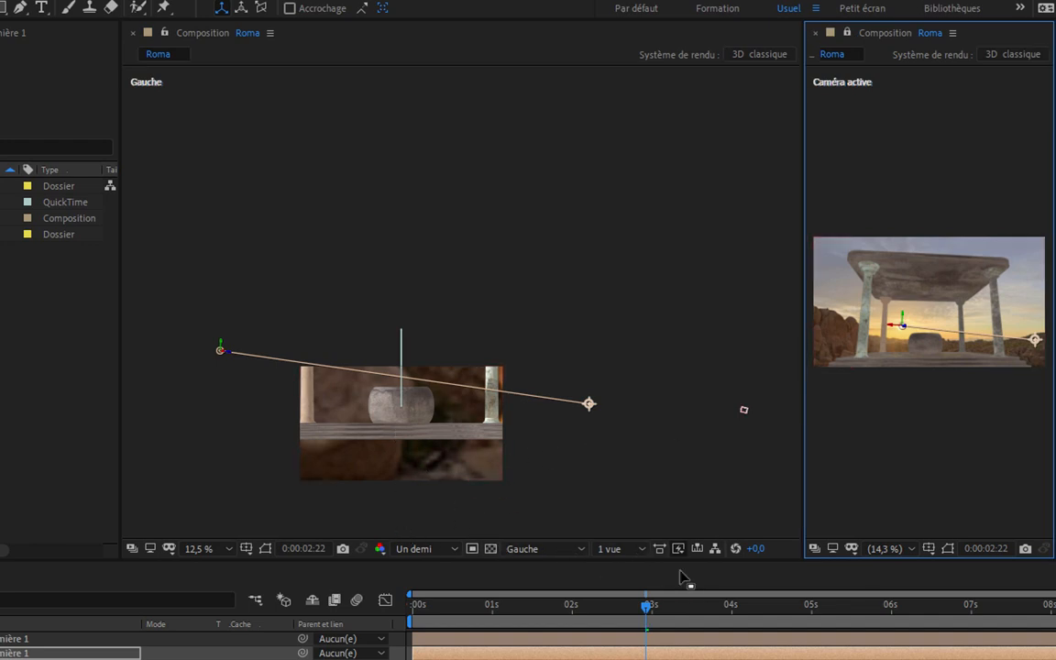
- In the Devant view, shift the parallel light's point of interest toward the stone bowl and lower it to the temple's floor level
left_click(554, 548)
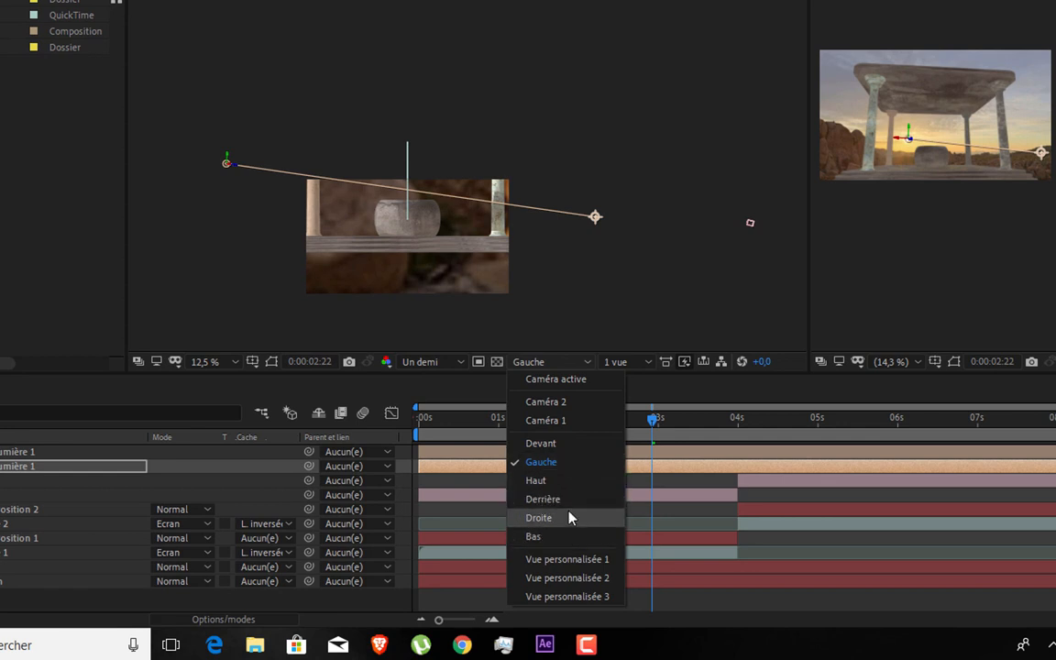
left_click(569, 445)
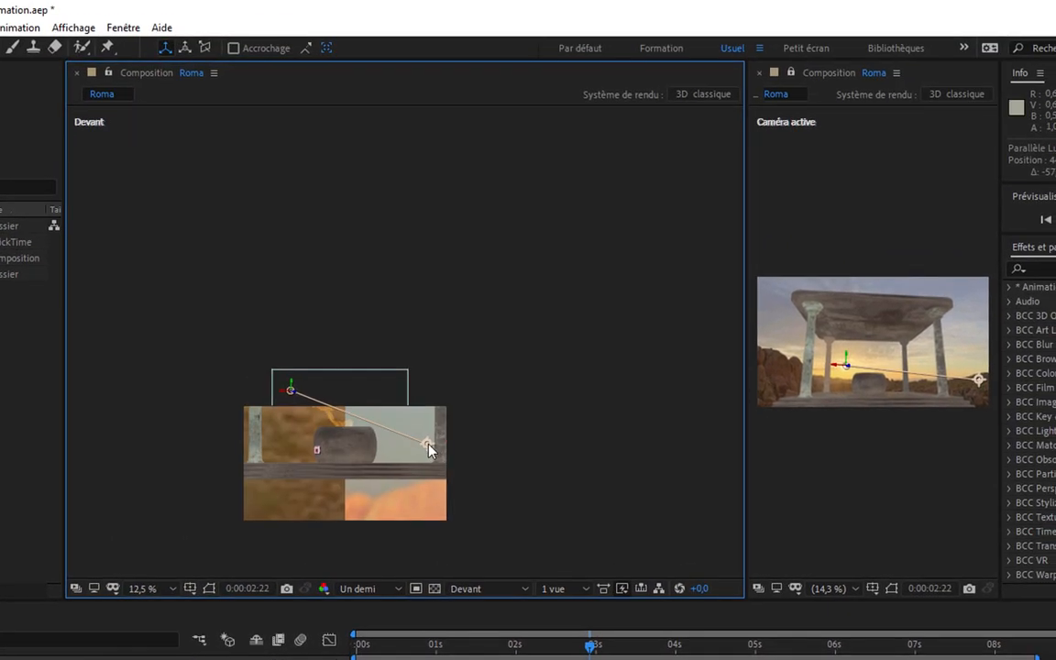
left_click_drag(427, 446, 322, 438)
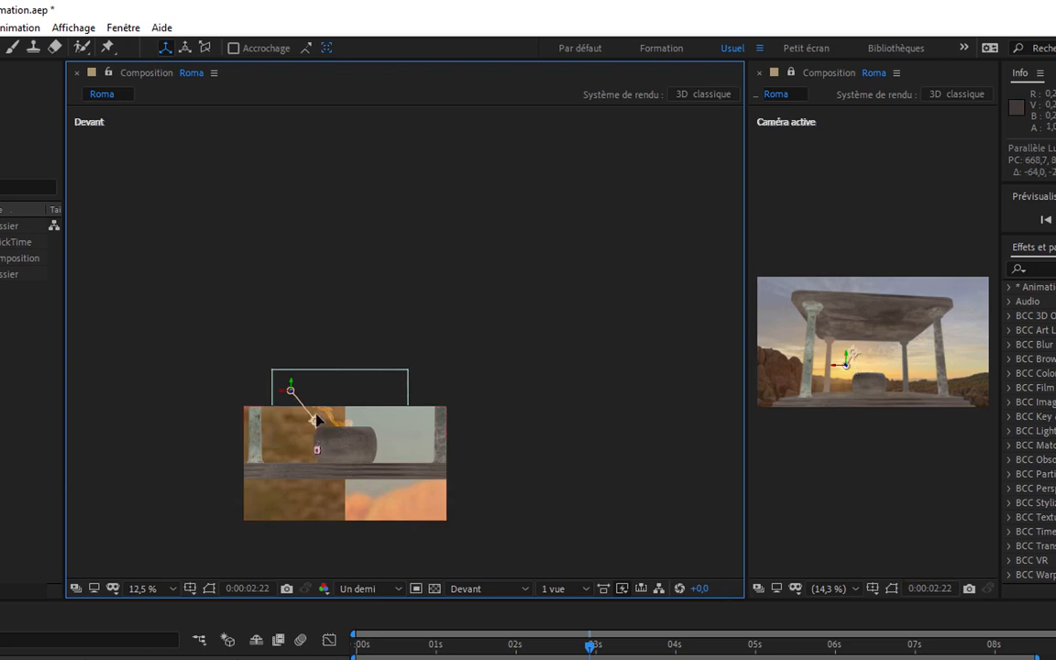
left_click_drag(316, 419, 326, 433)
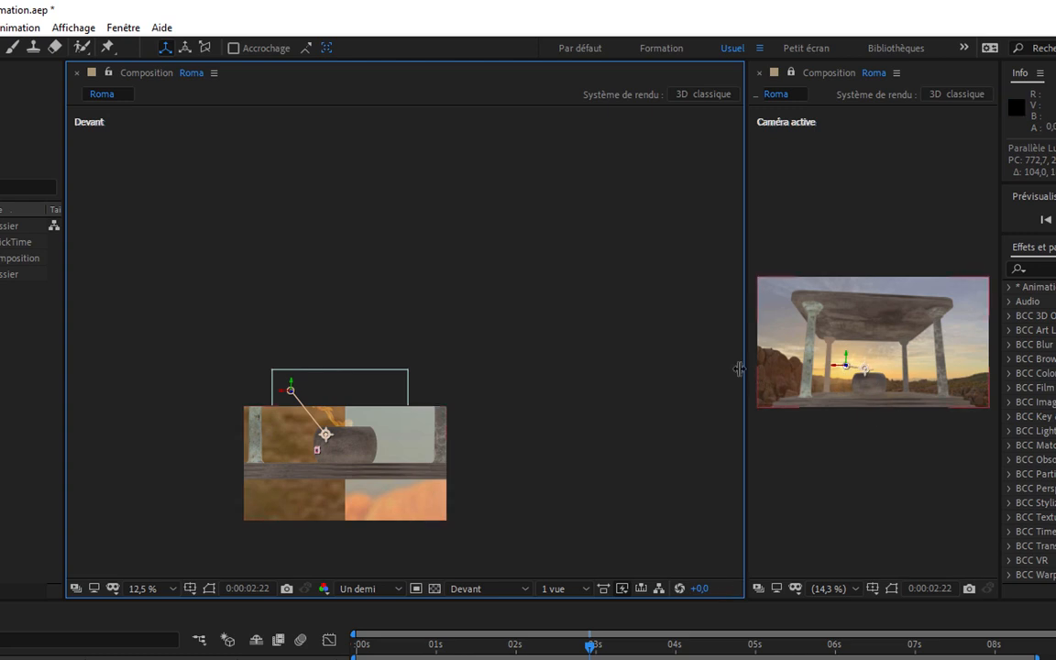
left_click_drag(748, 369, 425, 372)
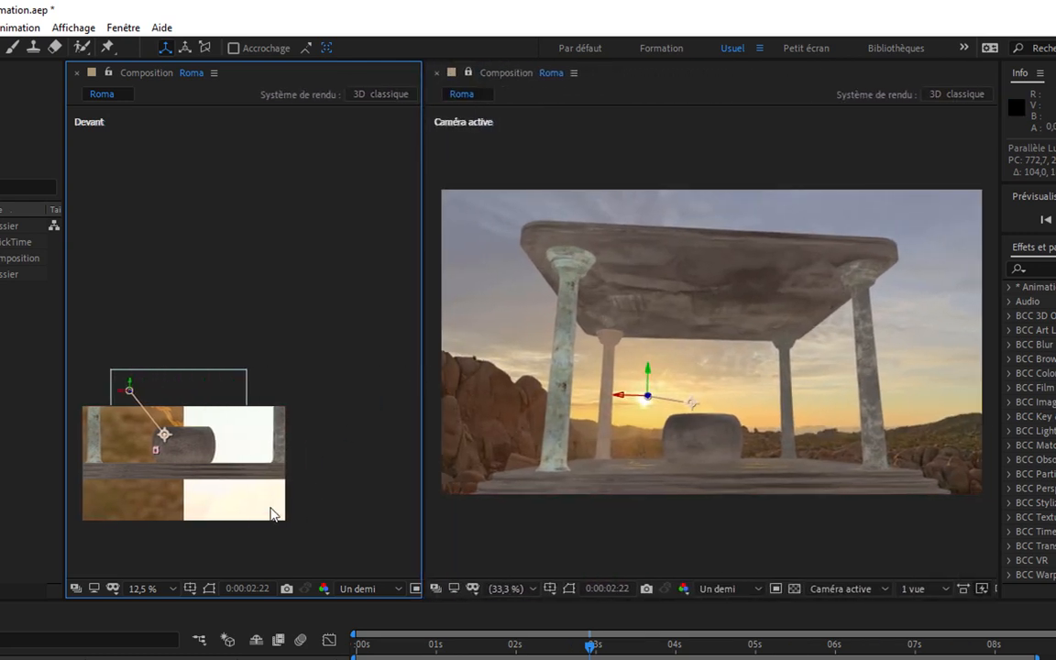
left_click_drag(170, 438, 199, 466)
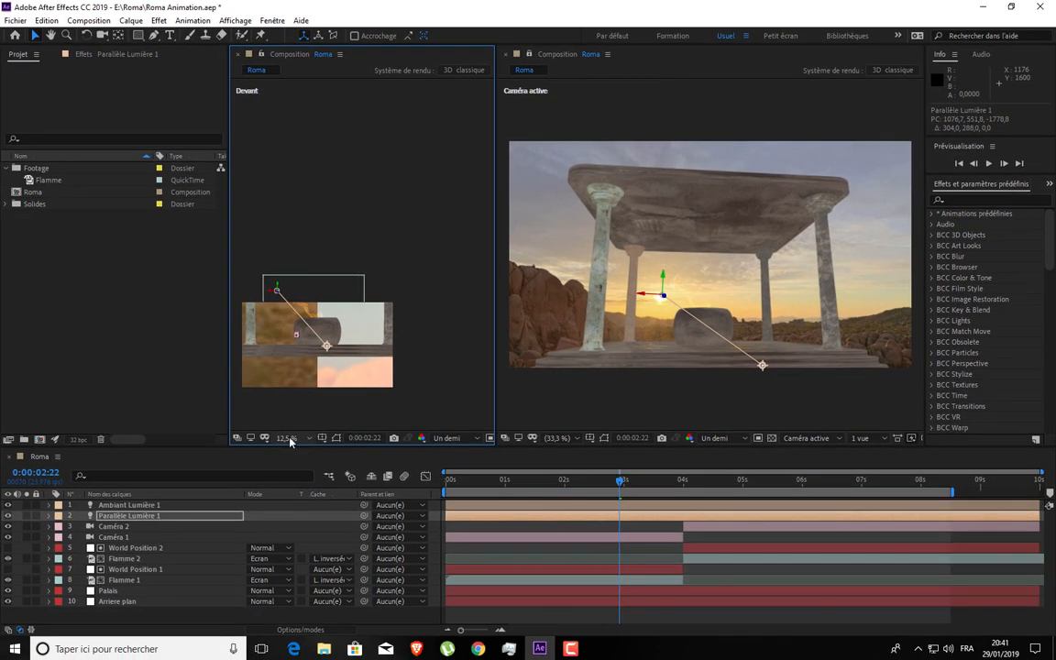
- Orbit Vue personnalisée 1 around the temple to examine the parallel light's direction and its effect on the columns, bowl and floor
left_click(290, 442)
left_click(312, 228)
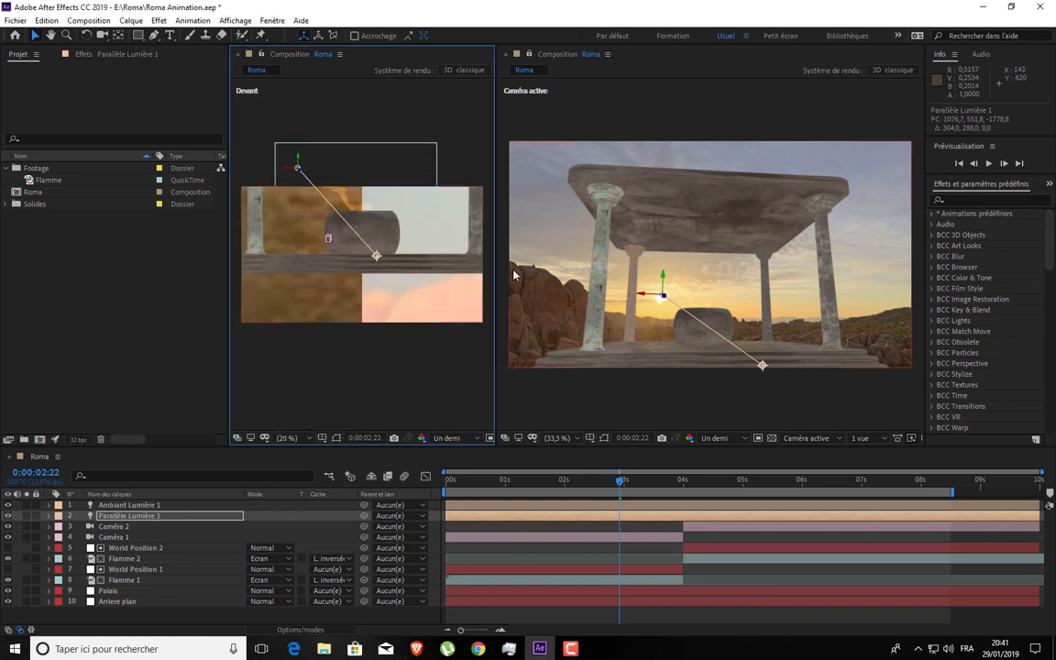
left_click_drag(498, 276, 585, 300)
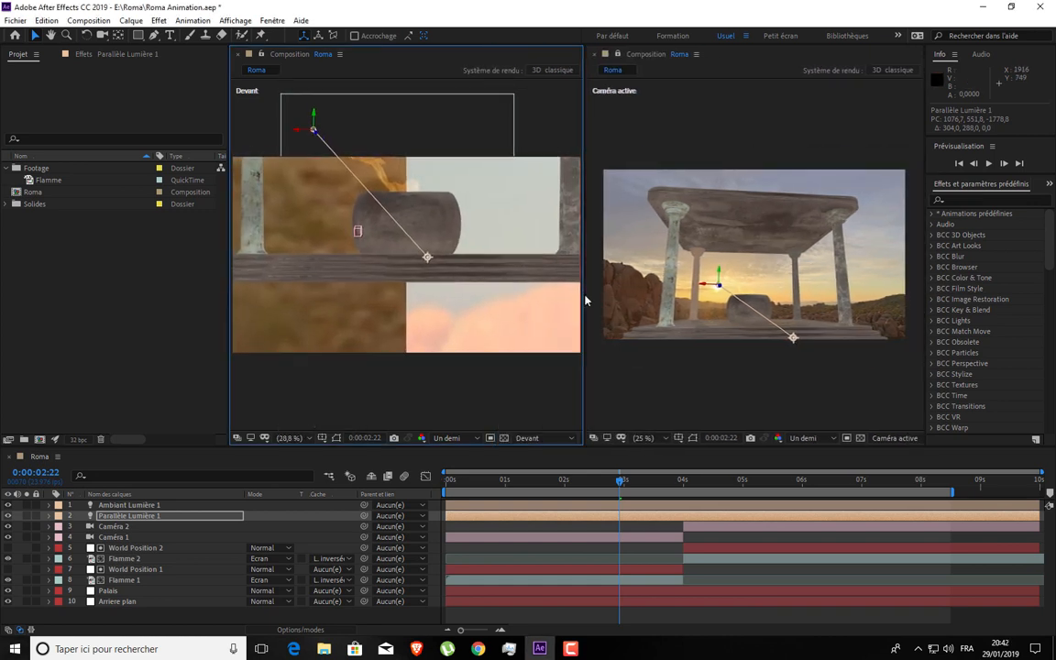
left_click(529, 439)
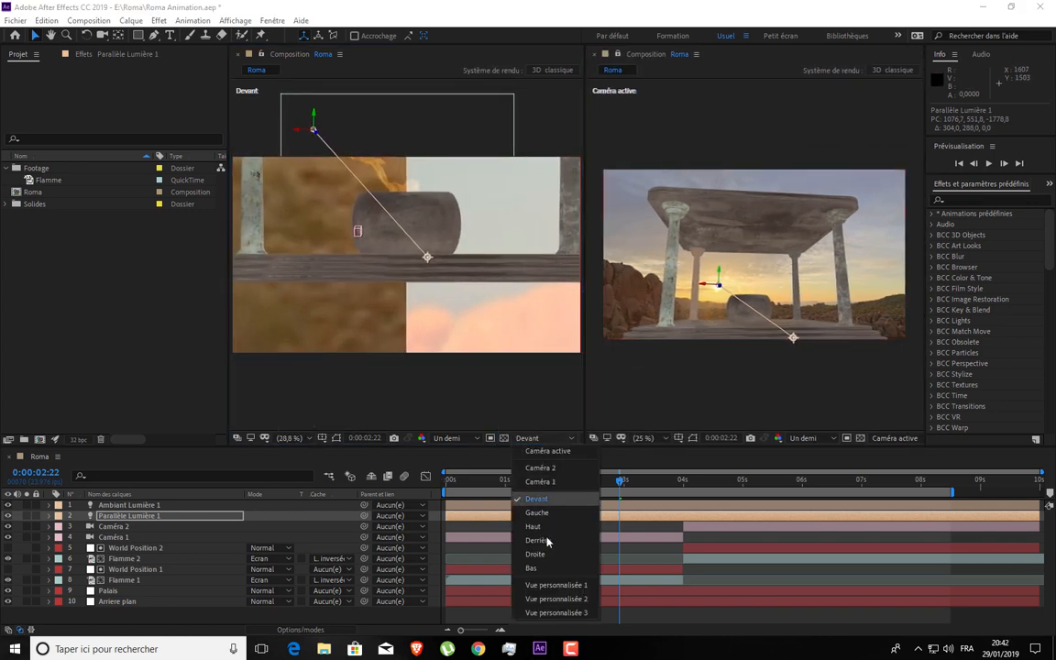
left_click(561, 582)
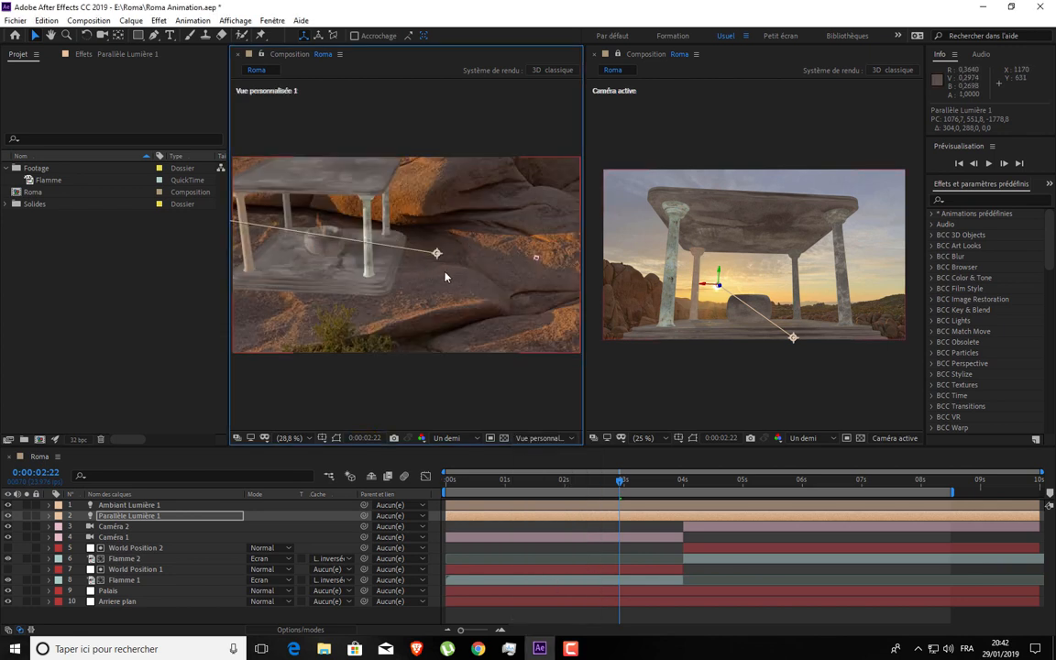
key("c")
left_click_drag(315, 268, 417, 255)
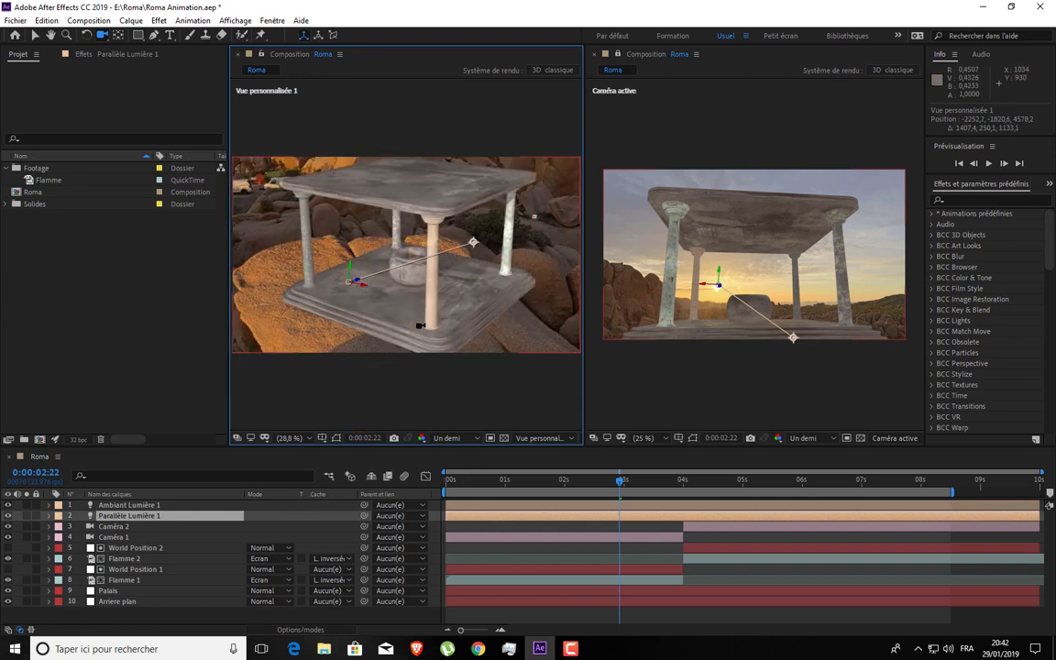
scroll(421, 270, "down", 2)
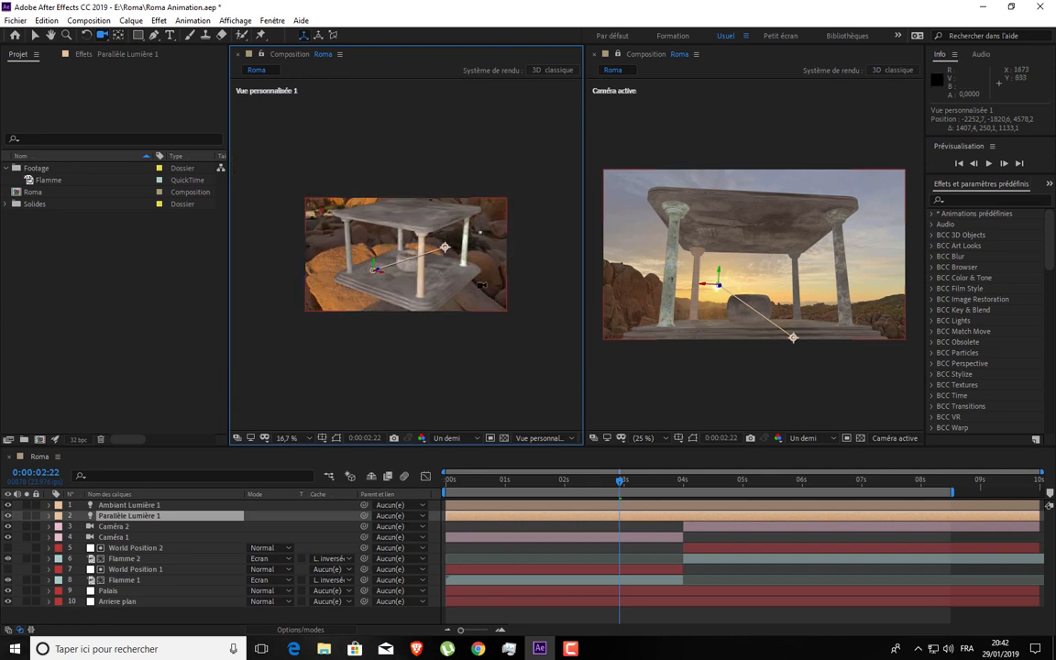
scroll(435, 257, "up", 5)
left_click_drag(453, 286, 318, 223)
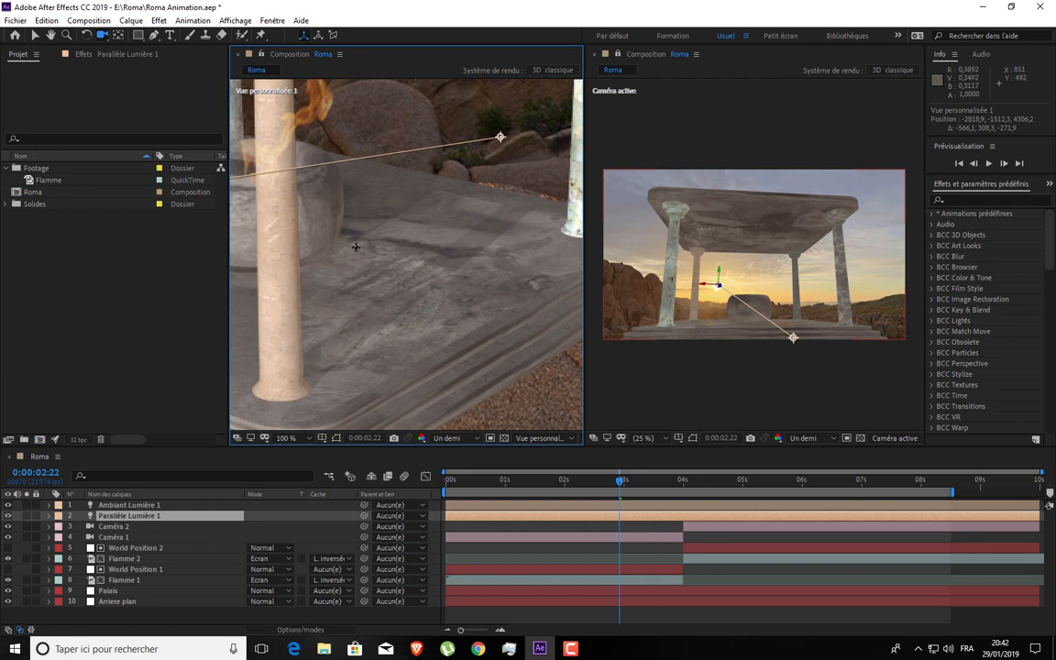
left_click_drag(355, 247, 370, 199)
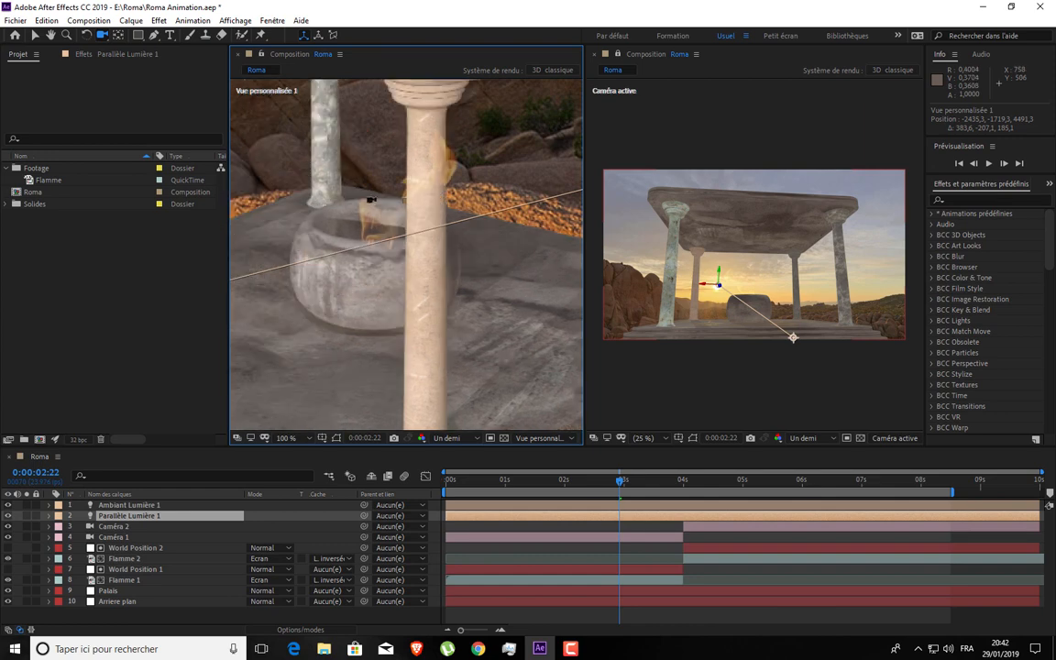
key("shift+slash")
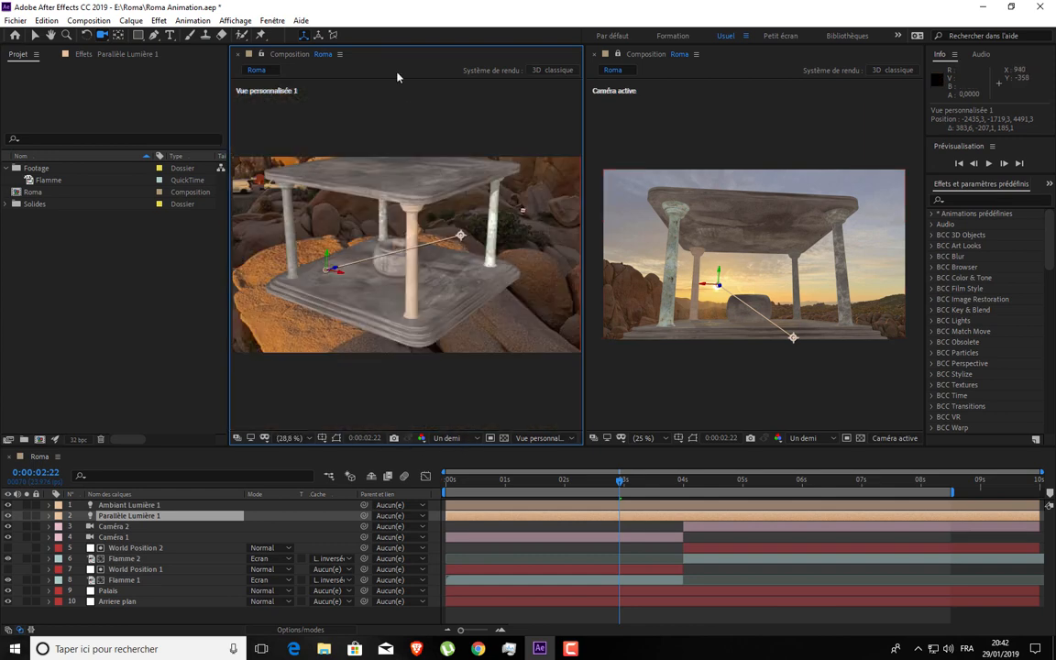
- Close the Vue personnalisée 1 viewer of the Roma composition, keeping only the Caméra active viewer
left_click(339, 55)
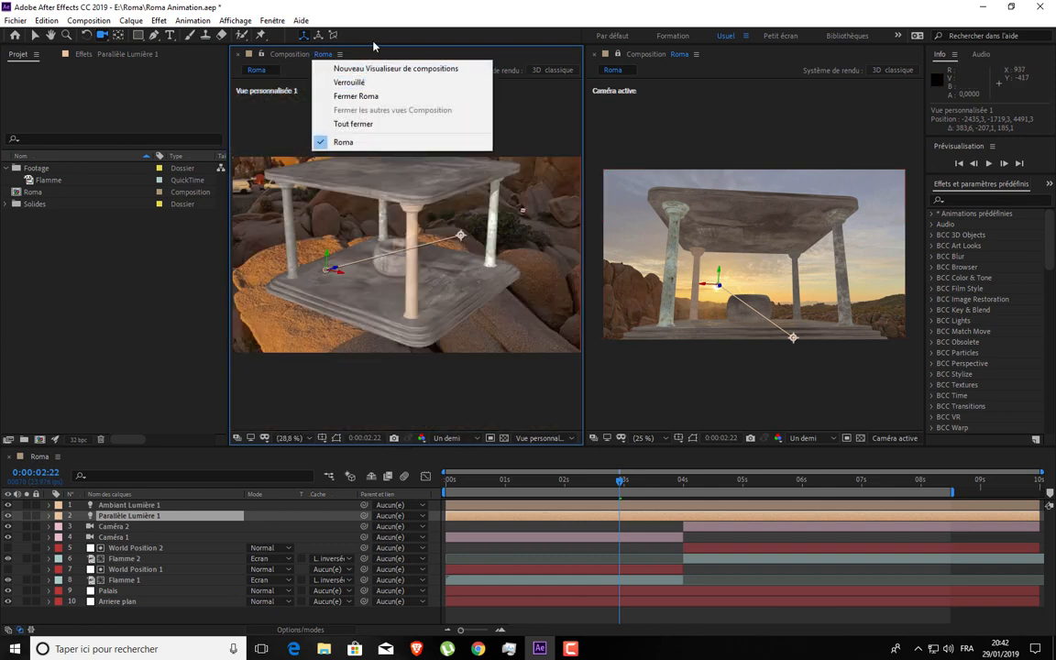
left_click(340, 55)
left_click(340, 55)
left_click(373, 57)
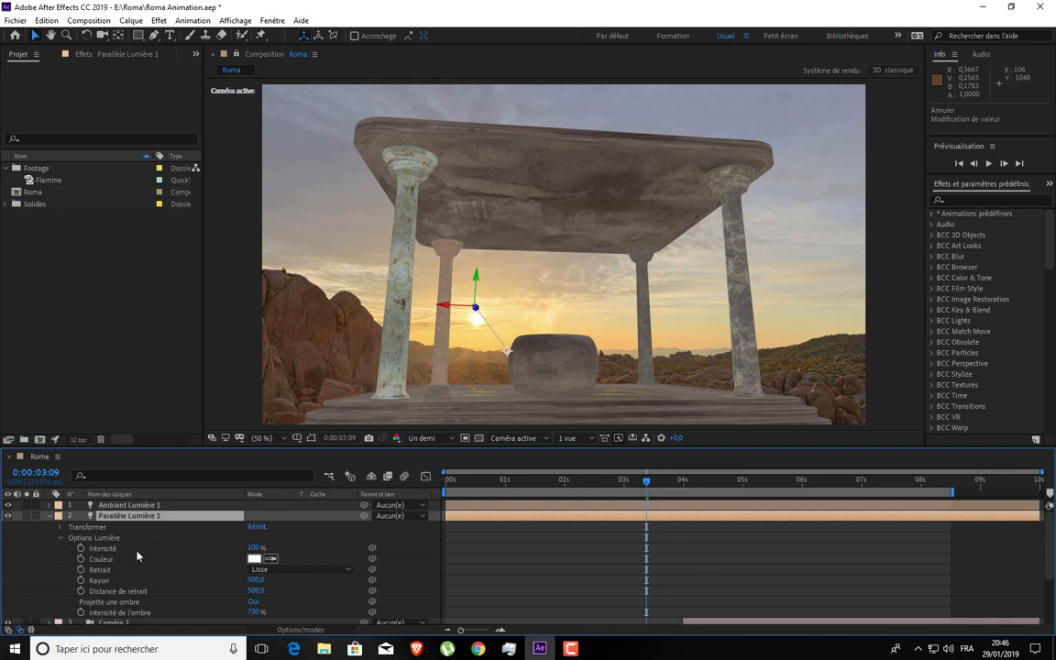
- Set the intensity of Parallèle Lumière 1 to 200 % and inspect its effect on the bowl and columns up close
left_click(254, 548)
type("200")
key("Return")
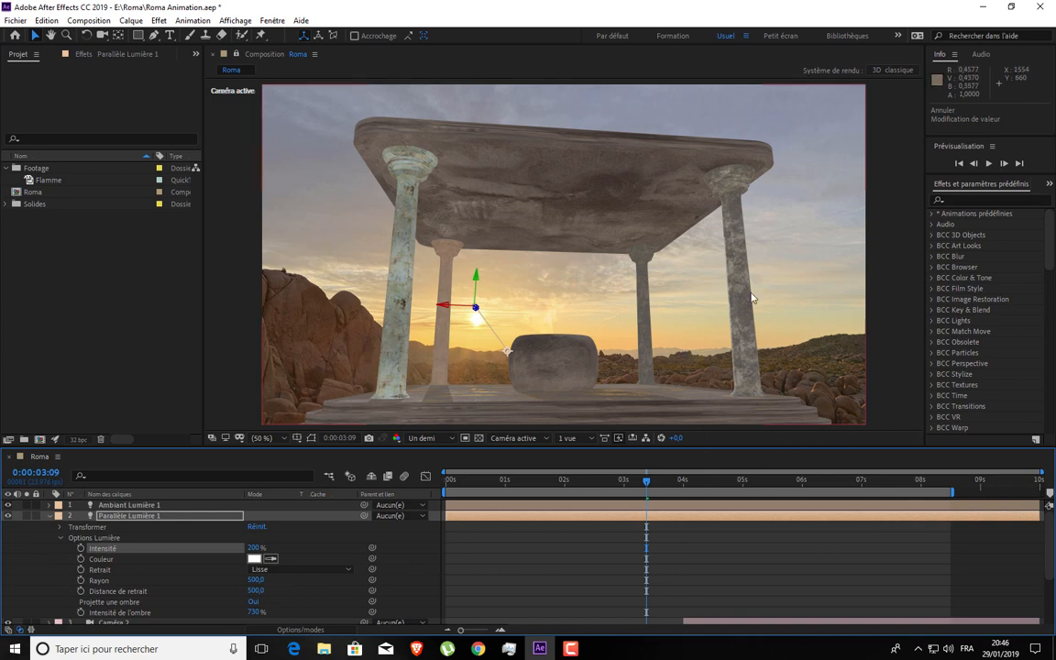
key("period")
left_click_drag(761, 276, 627, 144)
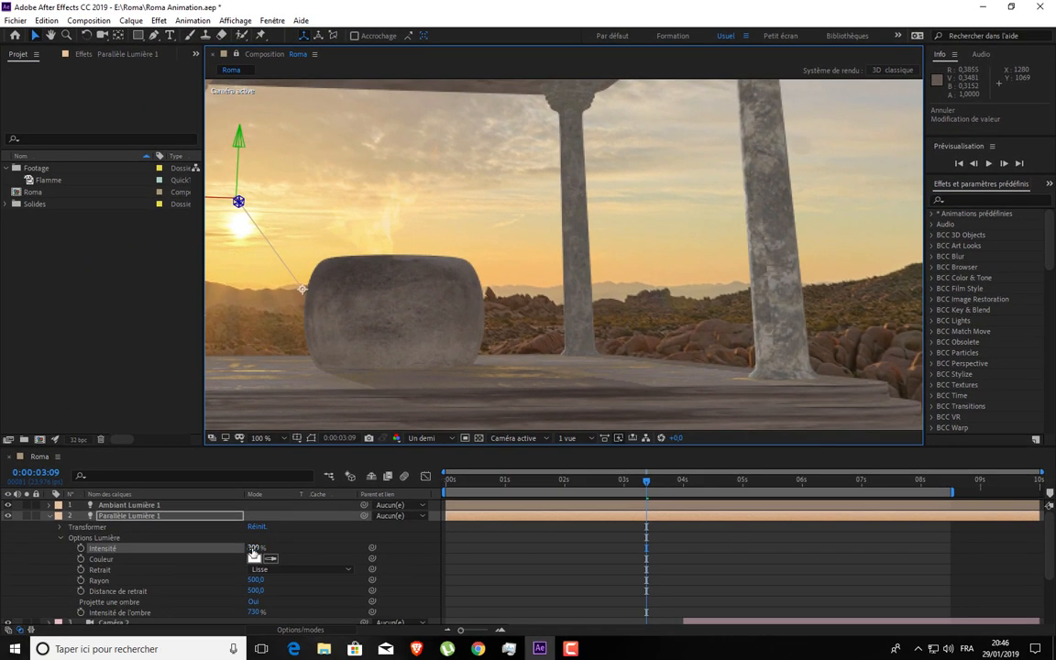
- Set the intensity of Parallèle Lumière 1 to 500 % and check the lighting at several frames between 0:00:03:16 and 0:00:07:00
left_click(254, 548)
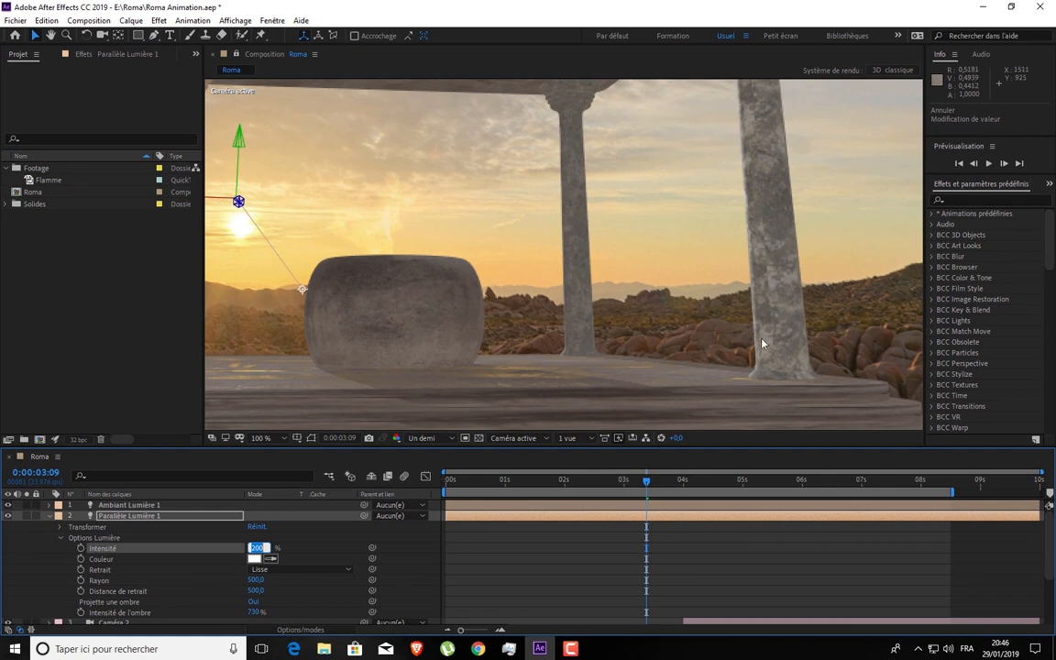
key("Return")
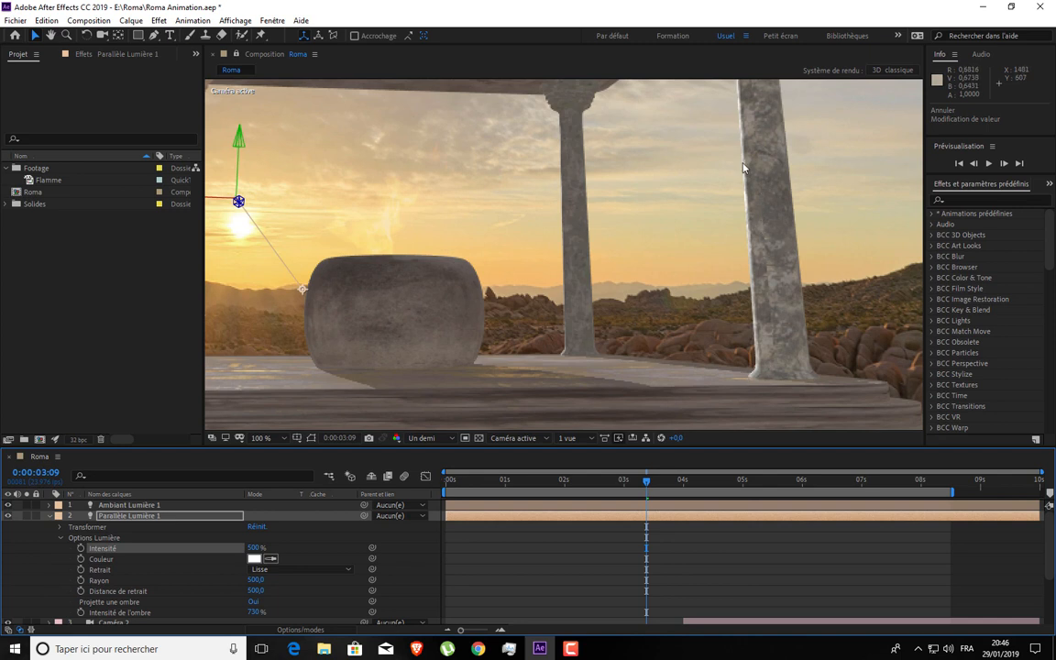
scroll(569, 229, "down", 2)
left_click_drag(505, 230, 511, 293)
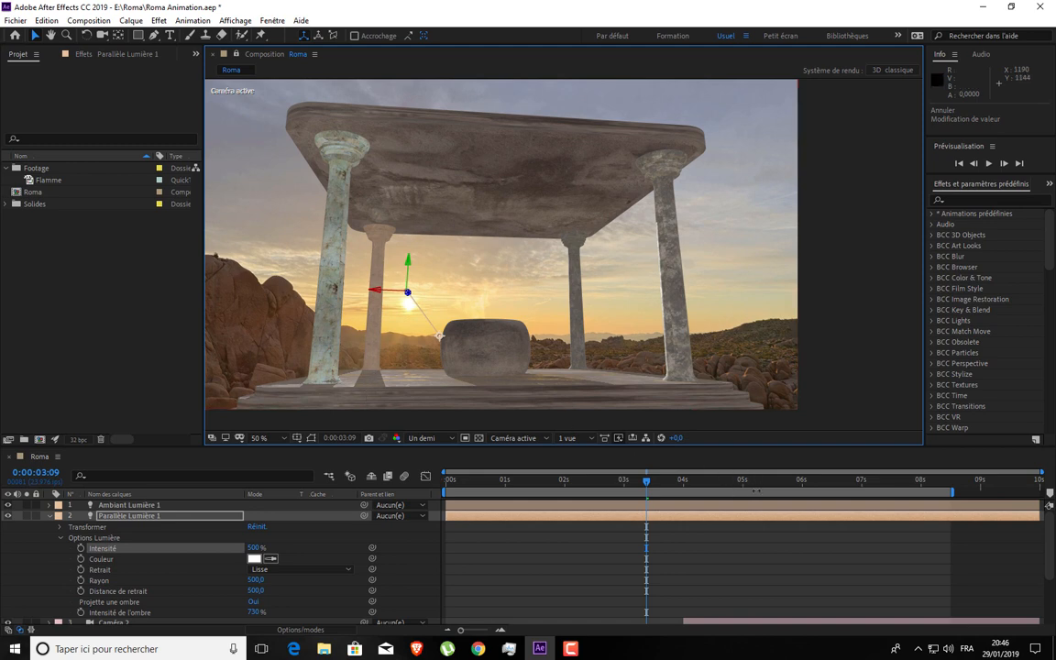
left_click(764, 481)
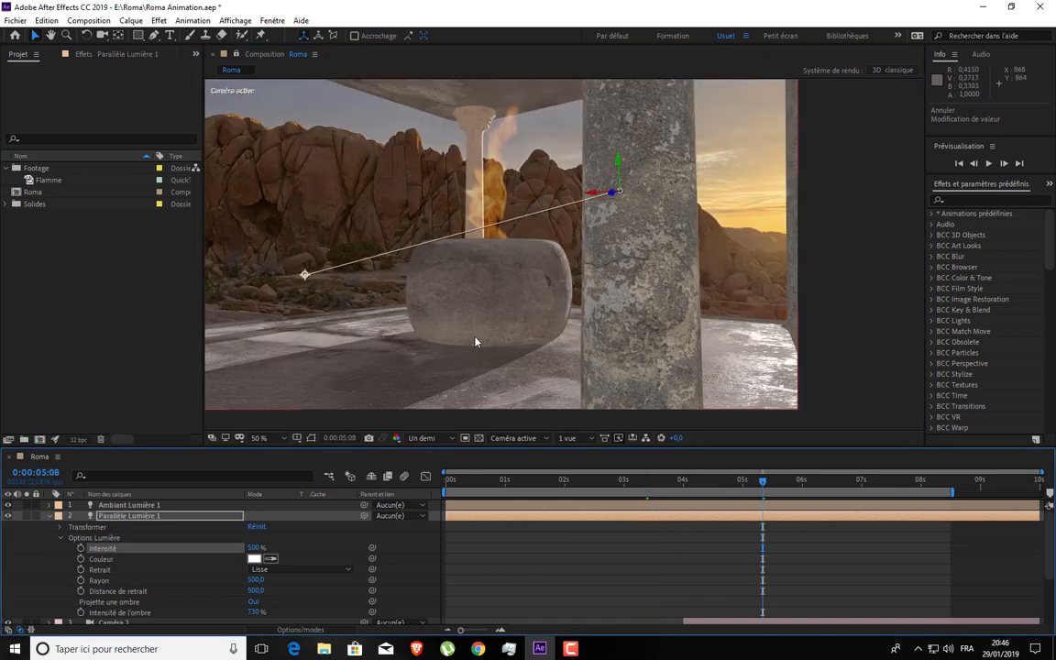
left_click(862, 480)
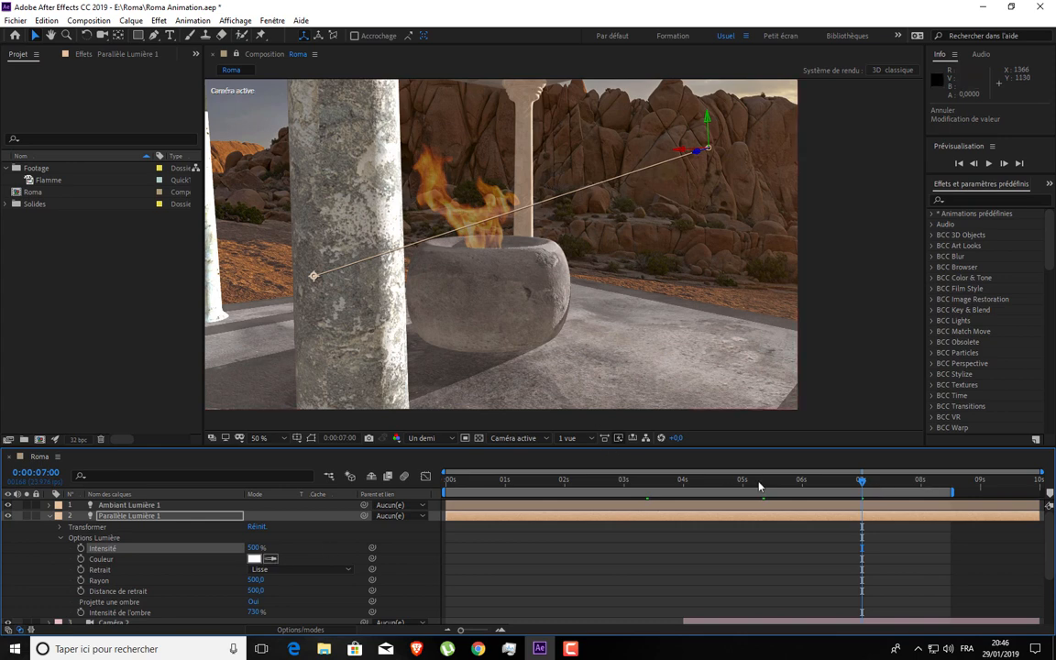
left_click(710, 480)
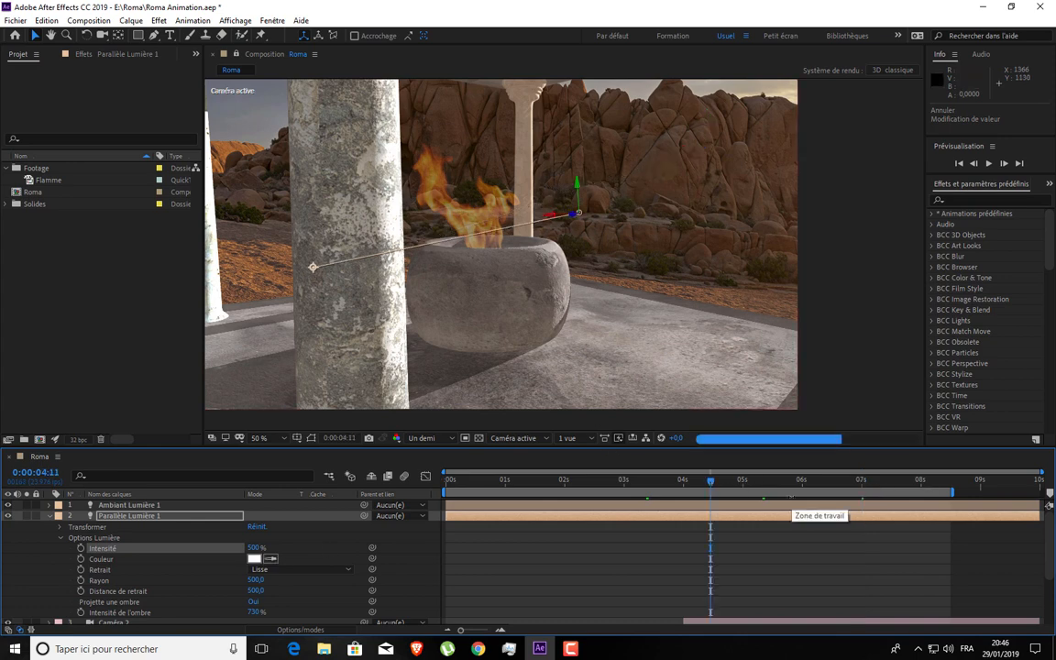
left_click(665, 481)
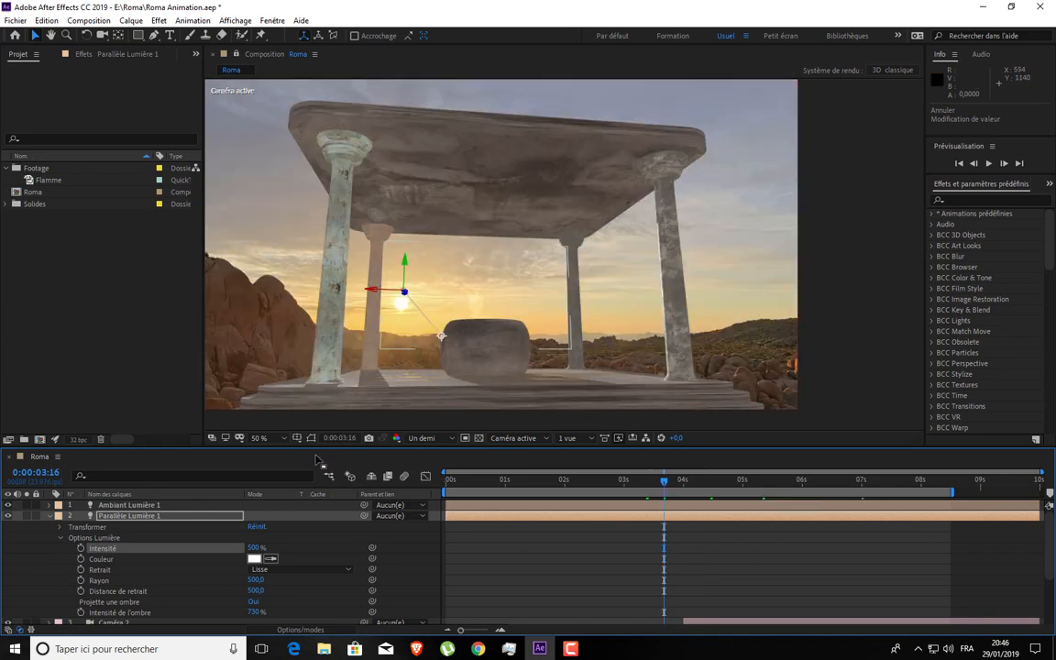
- Sample the bright centre of the setting sun as the colour of Parallèle Lumière 1
left_click(284, 558)
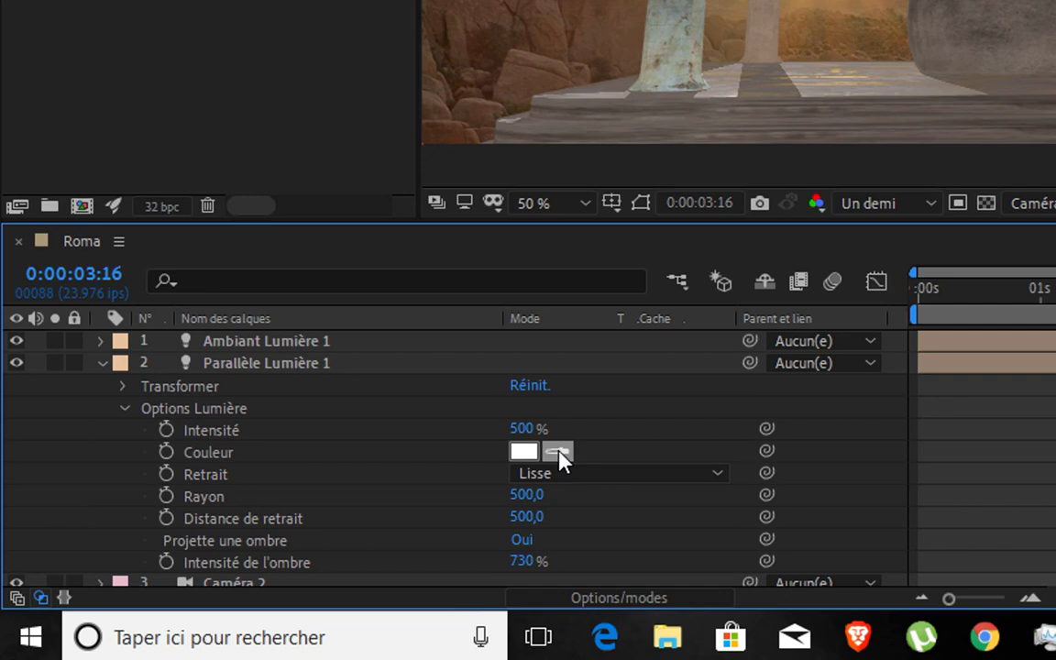
left_click(558, 453)
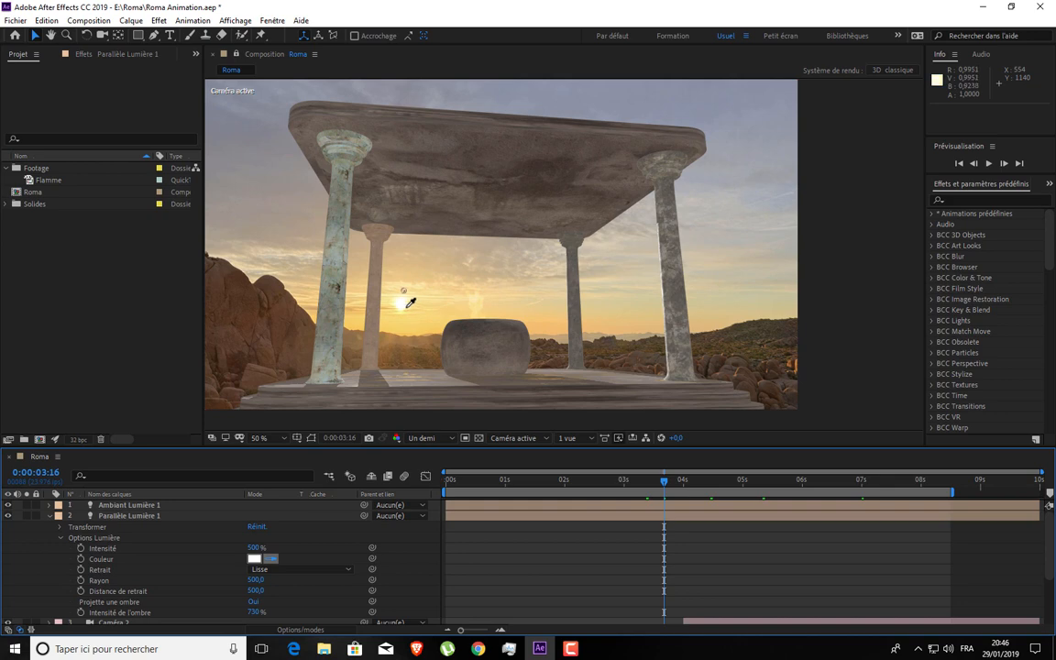
left_click(408, 305)
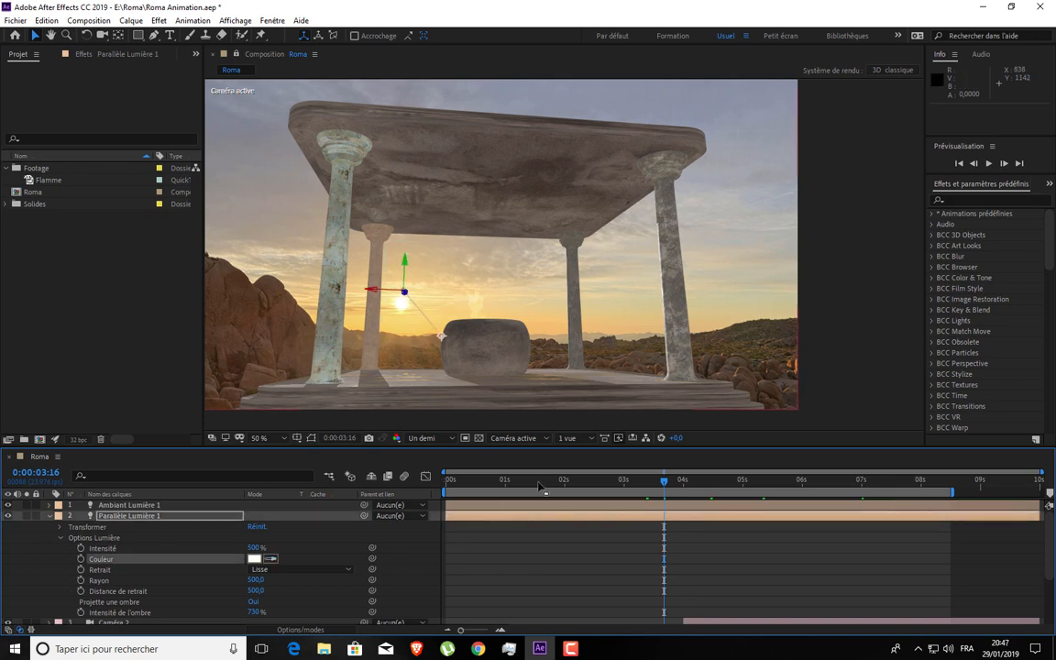
- At 0:00:05:08, sample the golden sunset sky just above the rocks as the colour of Parallèle Lumière 1
left_click(762, 482)
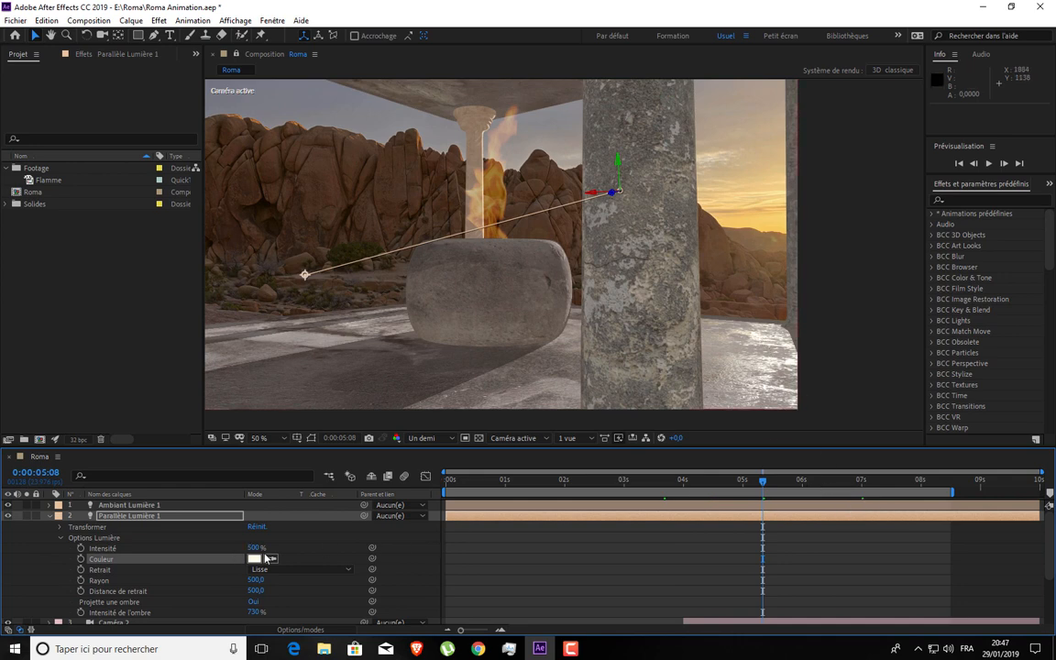
left_click(270, 558)
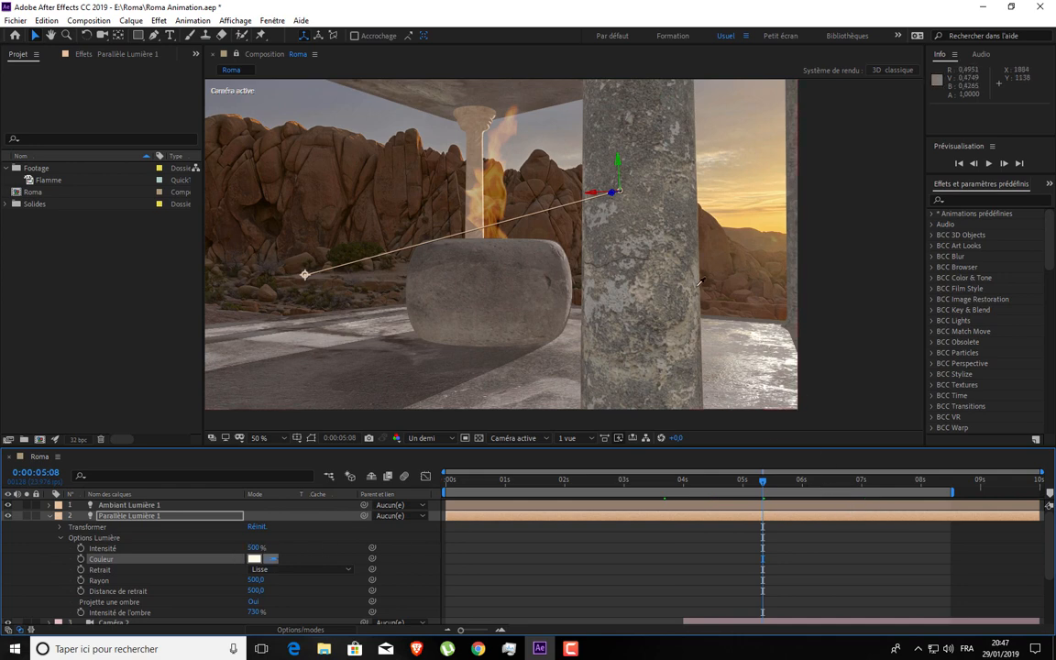
left_click(768, 220)
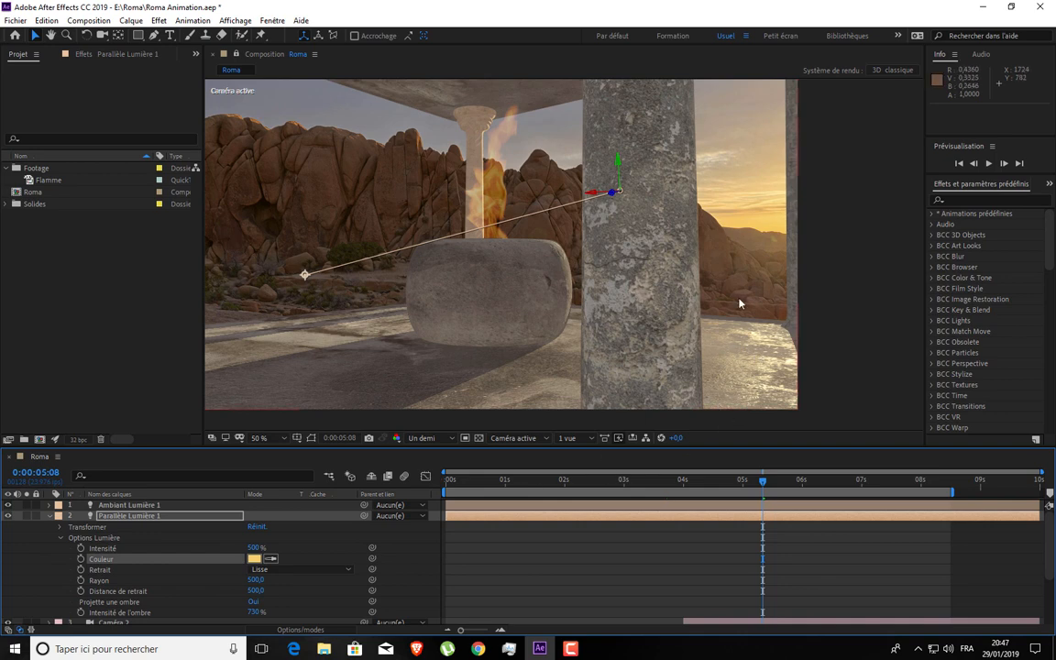
- Lighten the colour of Parallèle Lumière 1 to the pale yellow FFE6A9
left_click(641, 488)
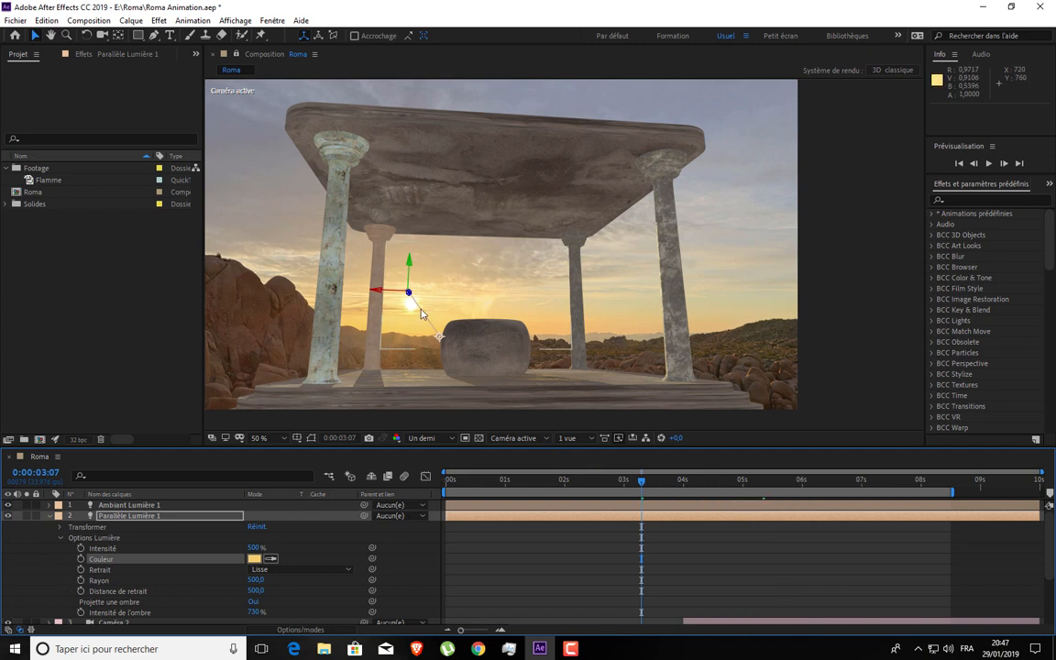
left_click(255, 559)
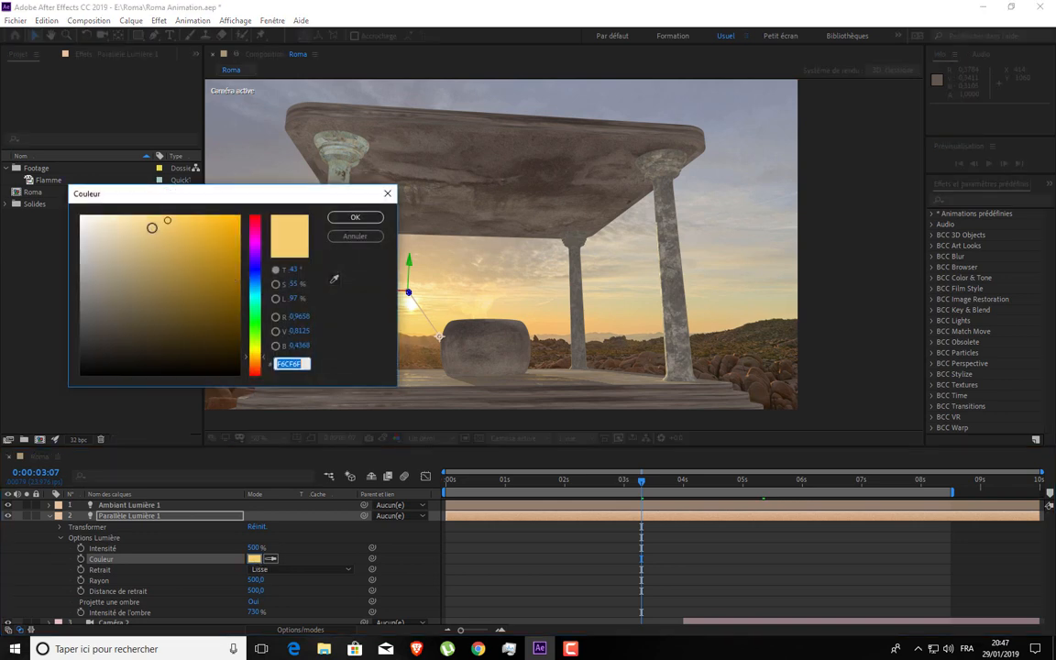
left_click_drag(142, 220, 137, 212)
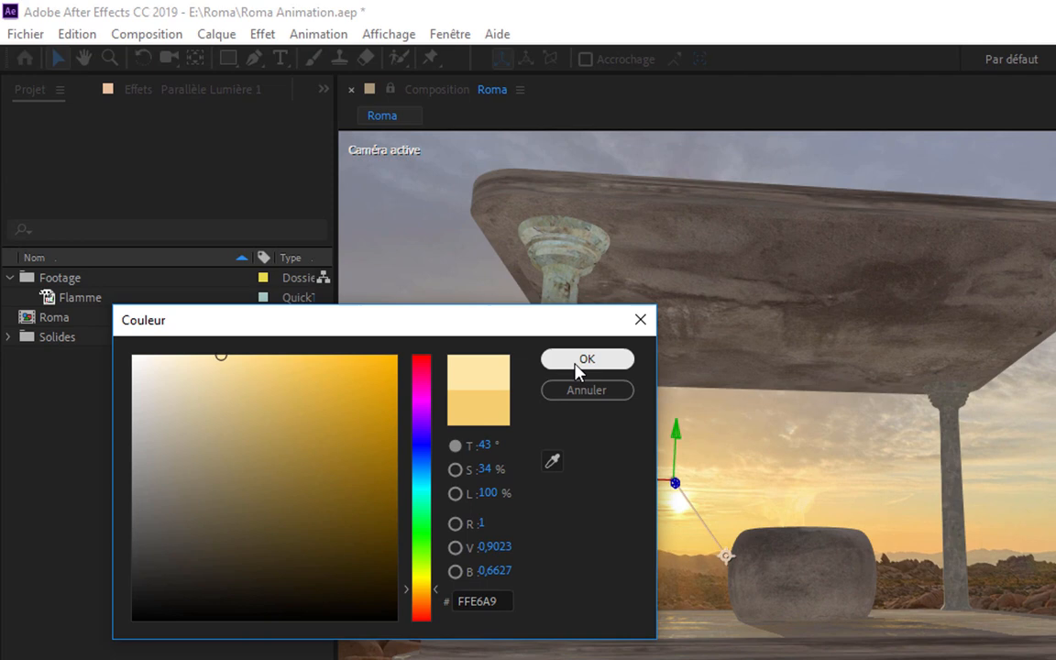
left_click(355, 217)
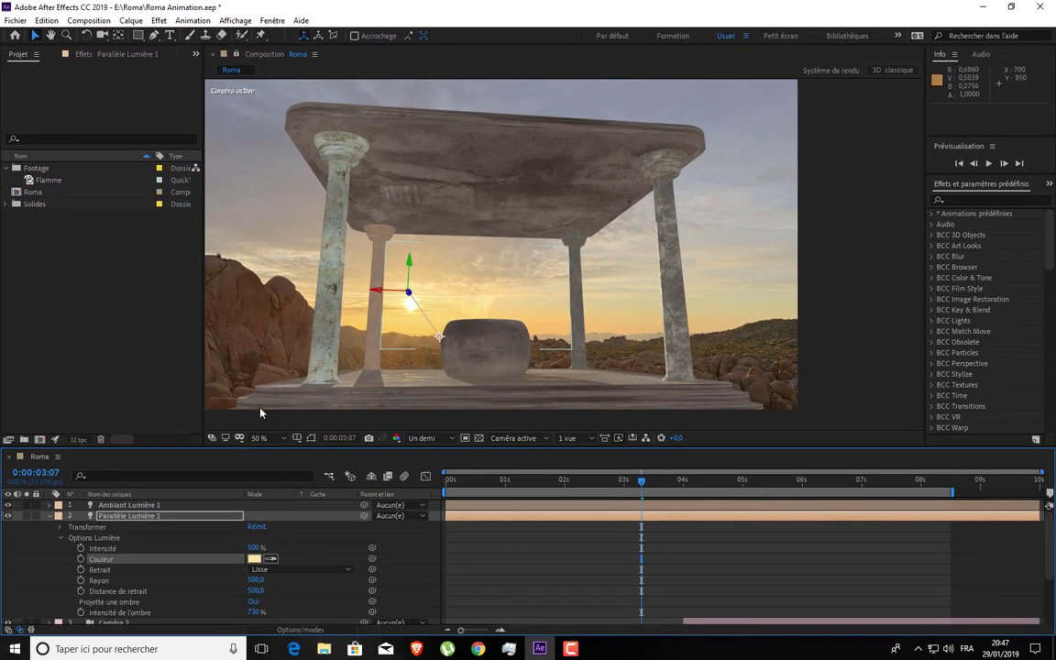
- Set the intensity of Ambiant Lumière 1 to 15 % and inspect the darkened bowl and columns
left_click(131, 505)
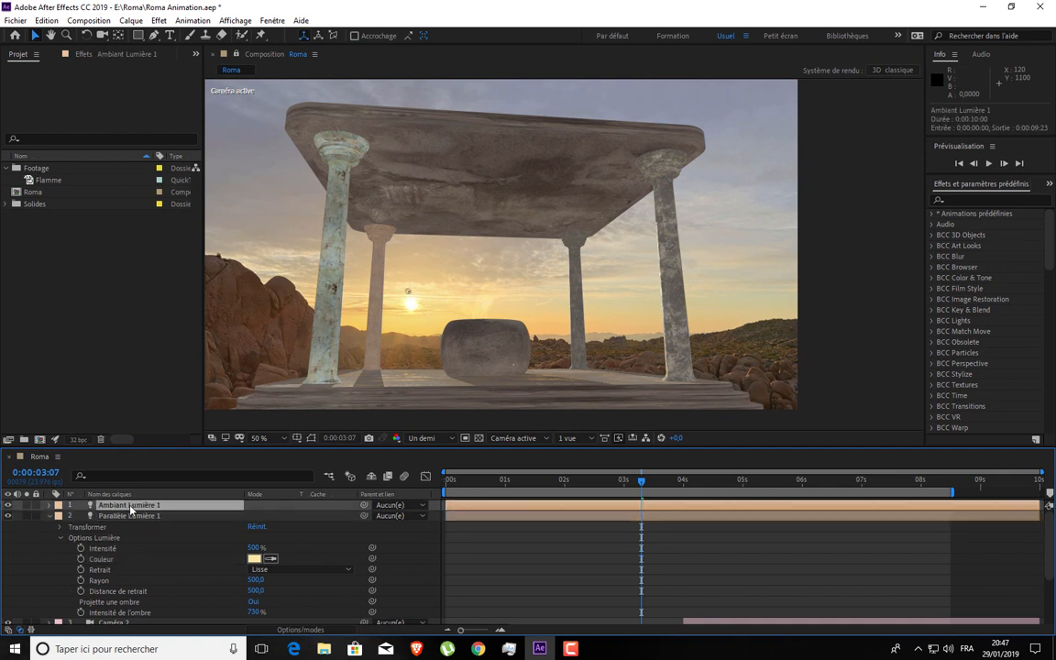
left_click(49, 506)
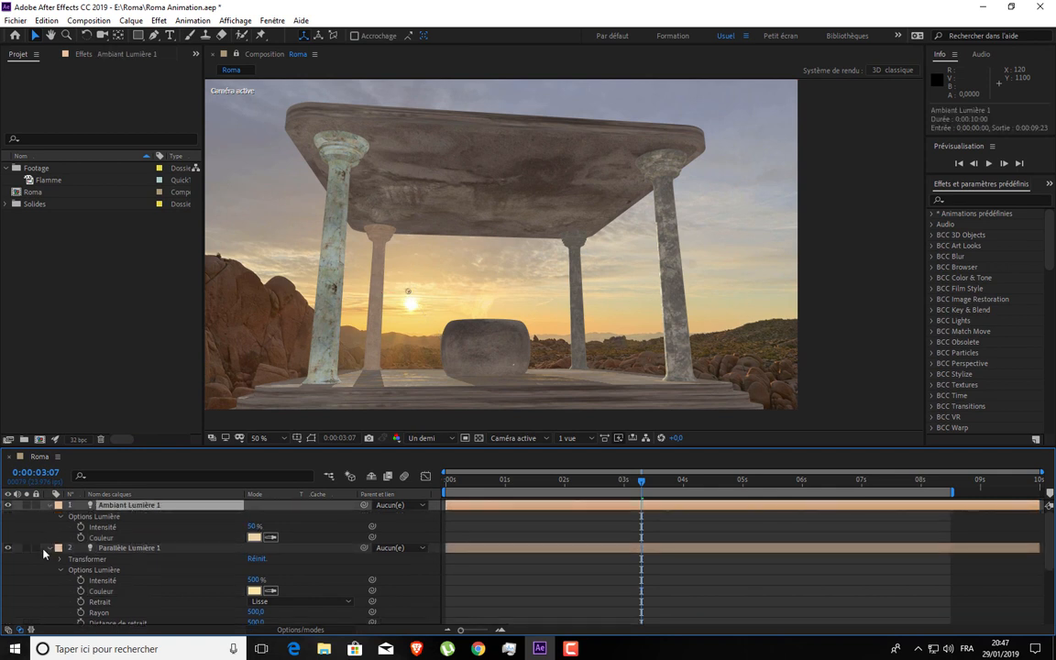
left_click(253, 526)
type("15")
key("Return")
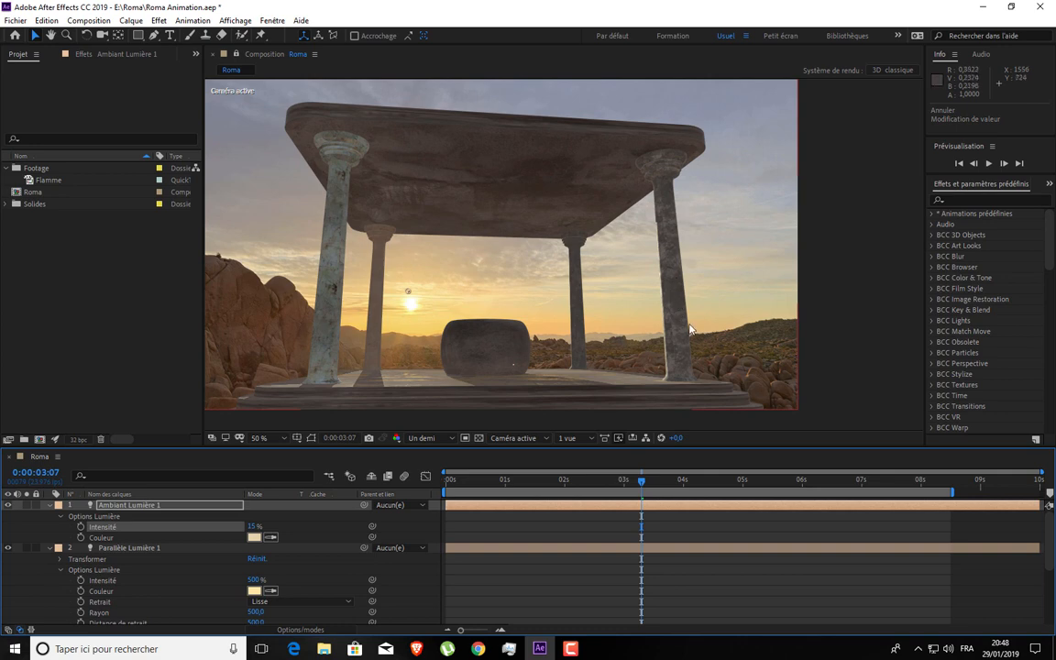
scroll(734, 339, "up", 1)
key("space")
left_click_drag(762, 349, 751, 262)
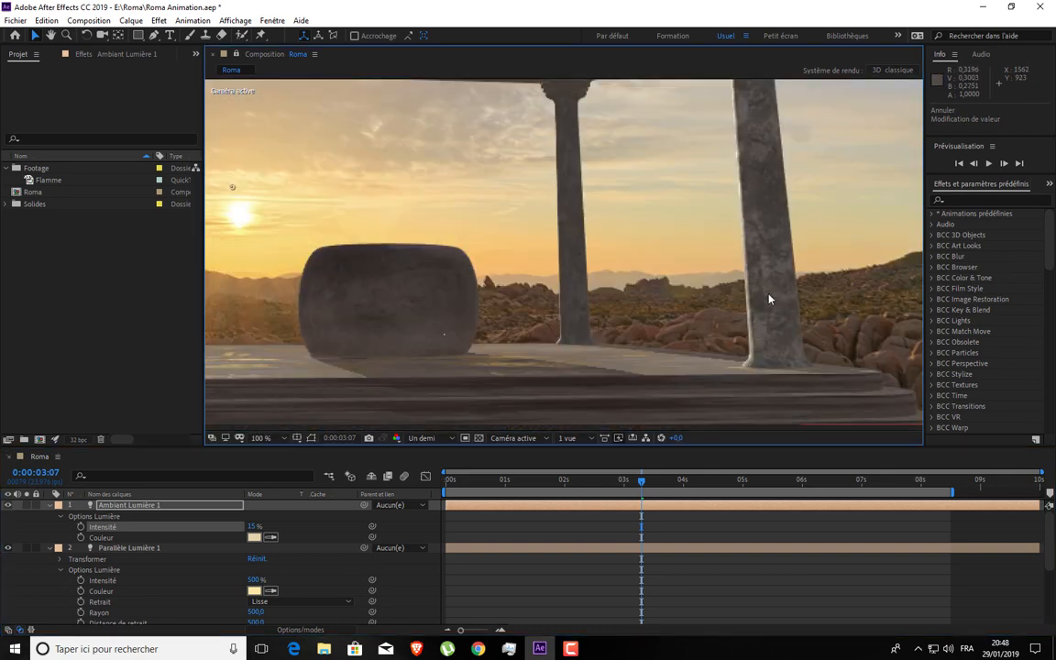
scroll(585, 312, "down", 1)
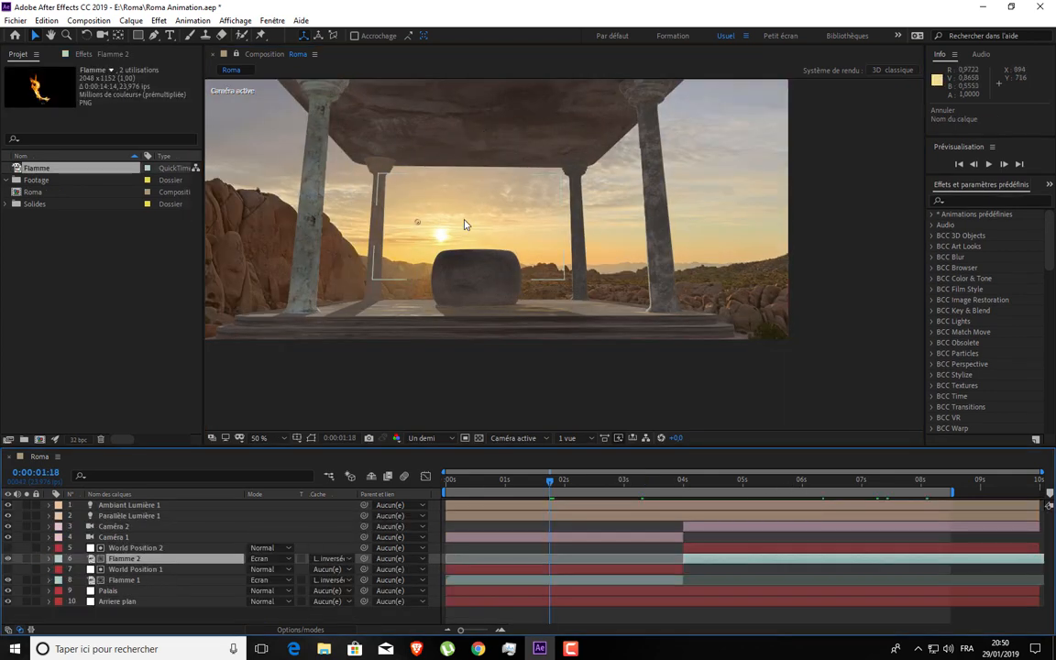
- Turn off Accepte les ombres and Utilise les lumières in the surface options of both Flamme 1 and Flamme 2
key("space")
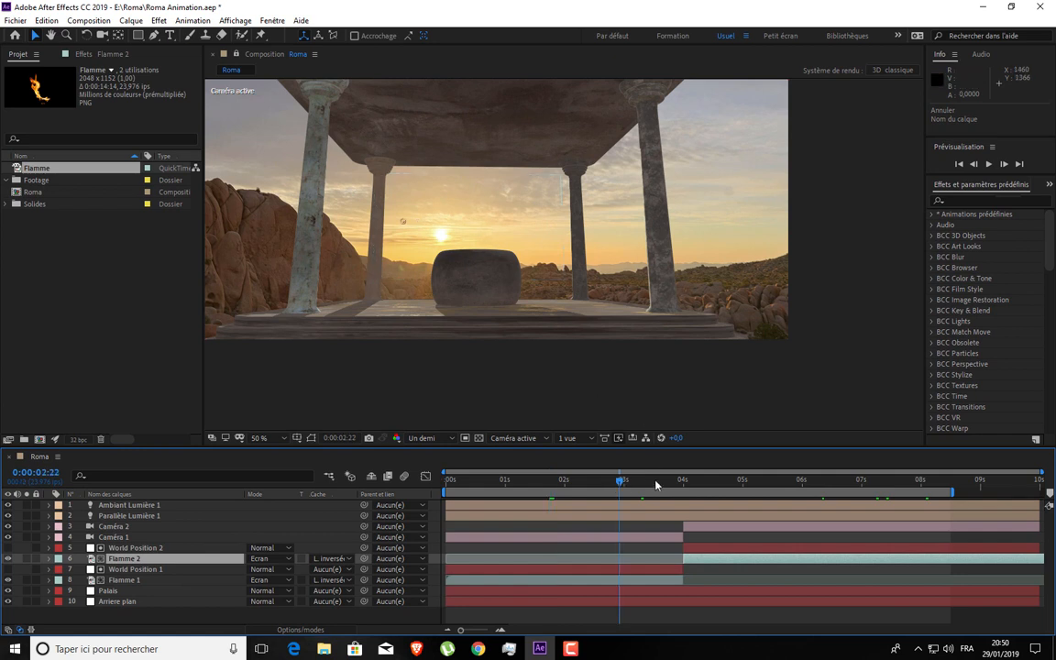
left_click(764, 483)
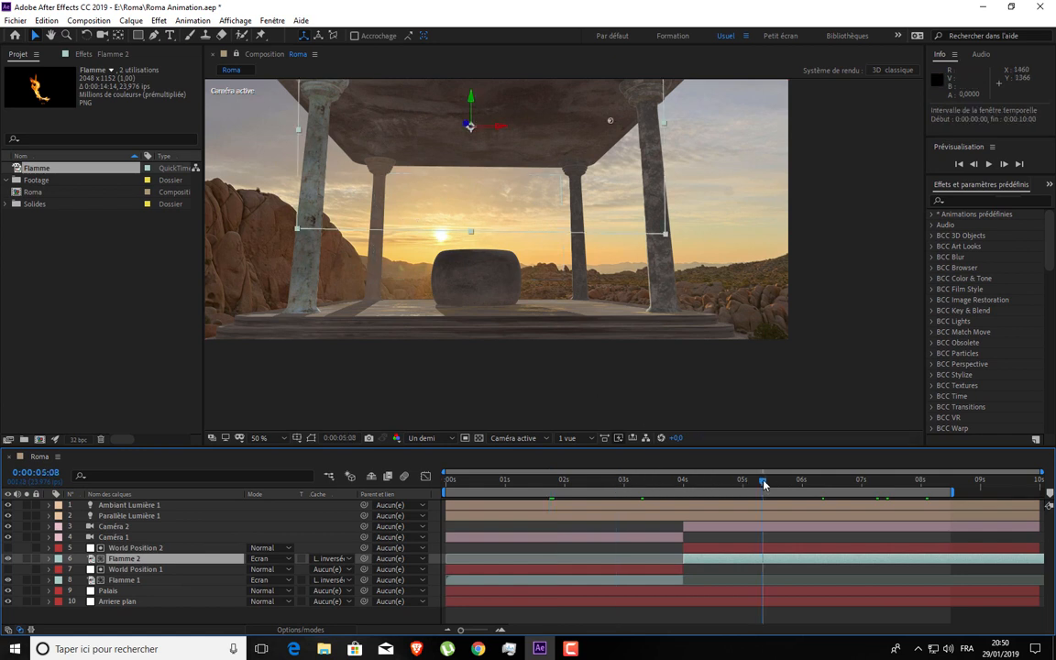
left_click(515, 483)
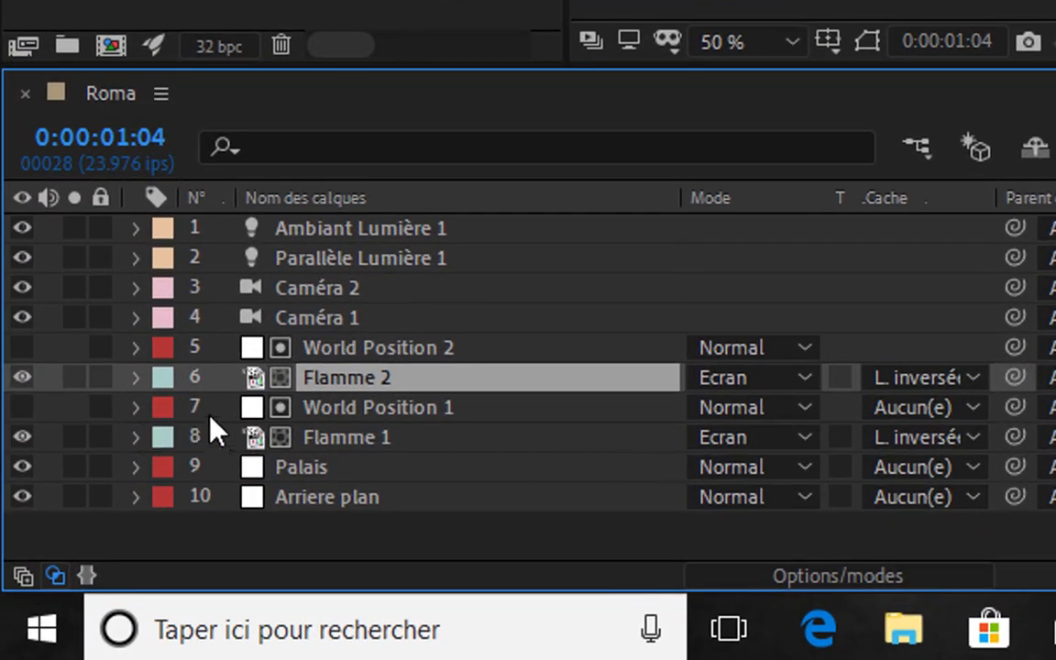
left_click(358, 443, "ctrl")
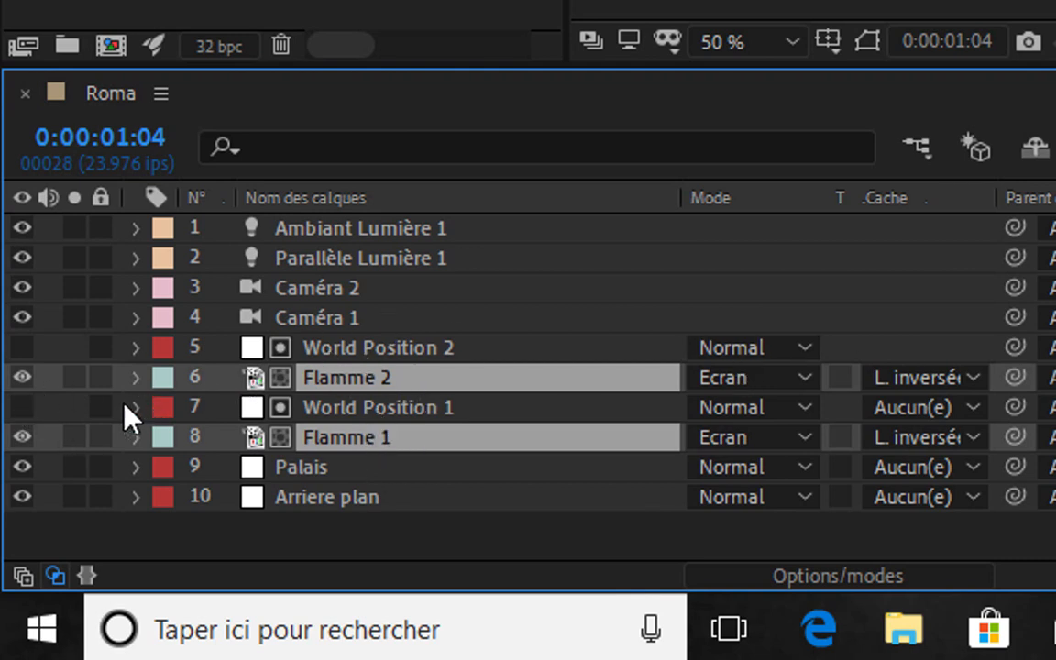
left_click(137, 379)
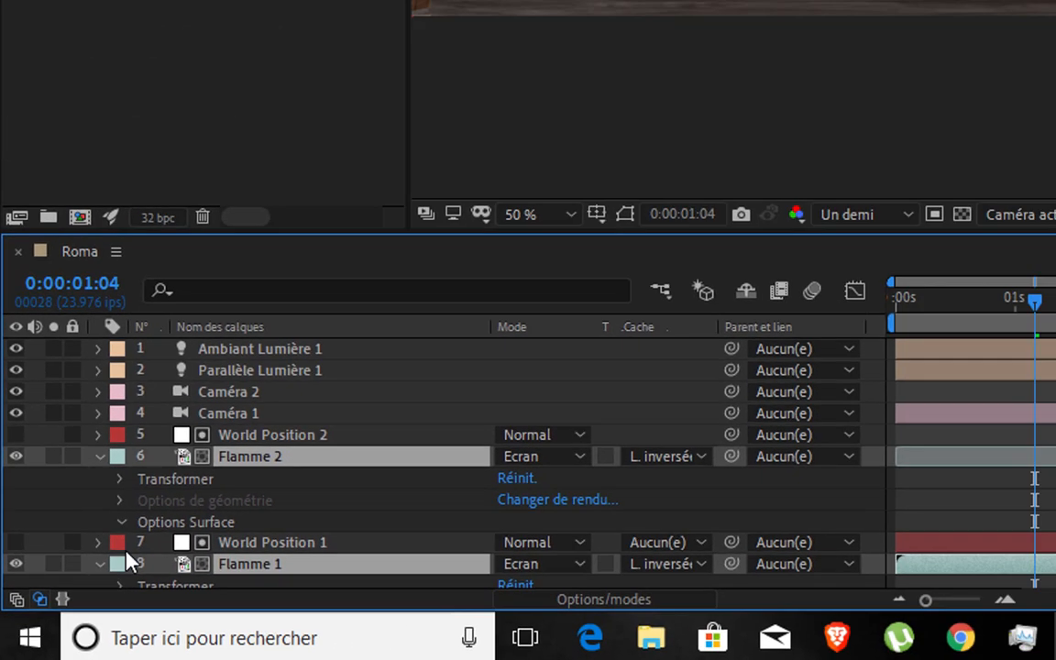
left_click(167, 468)
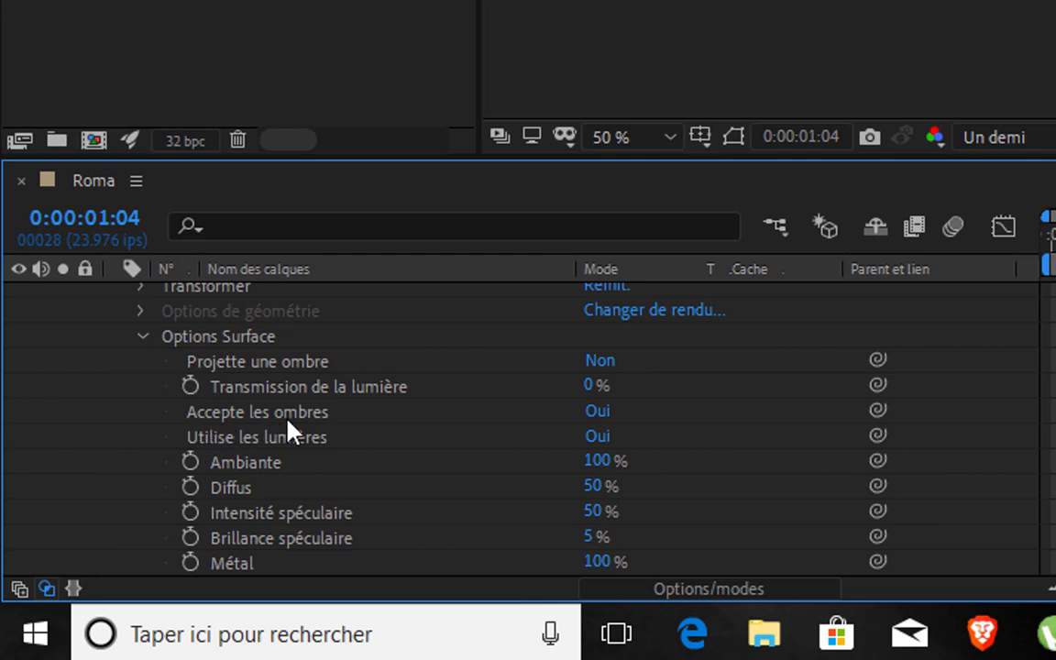
left_click(601, 412)
left_click(613, 413)
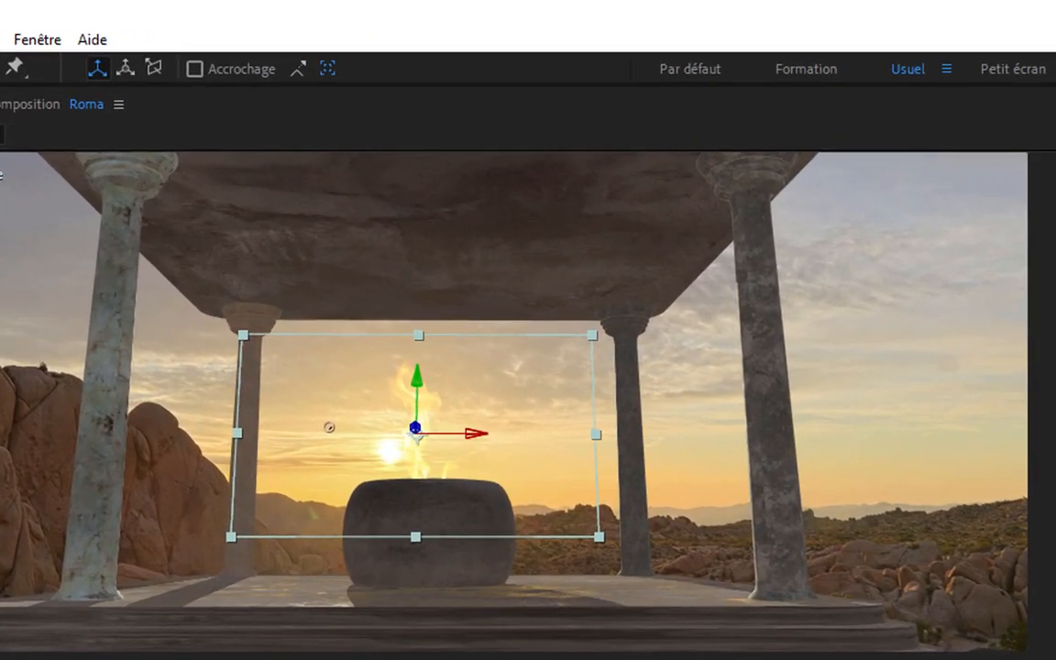
left_click(641, 629)
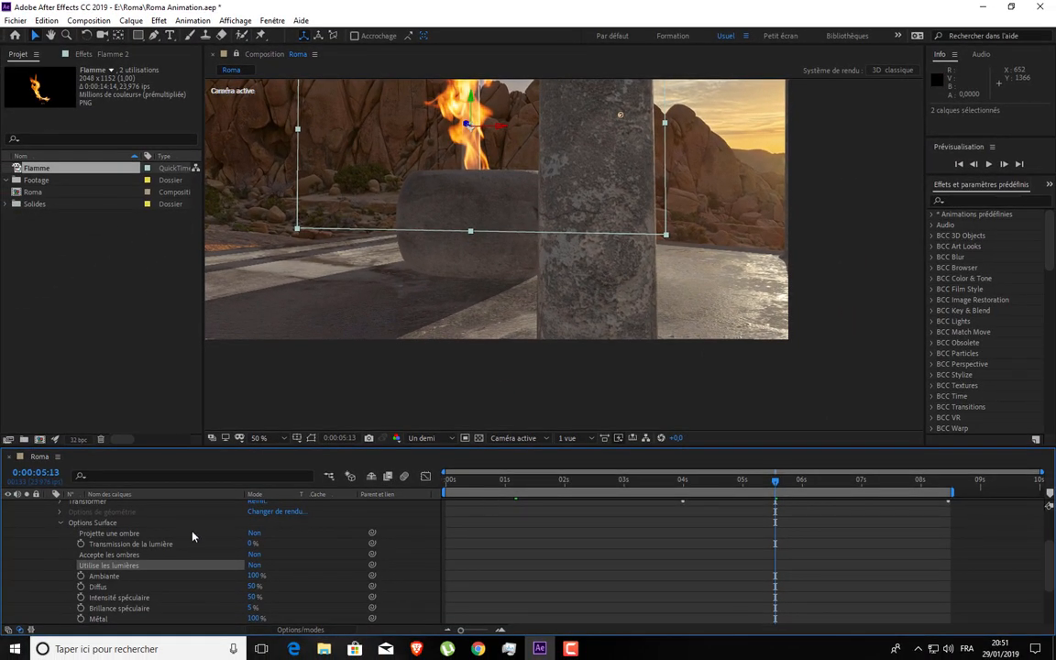
- Collapse the surface options and layer properties of Flamme 1 and Flamme 2
left_click(62, 523)
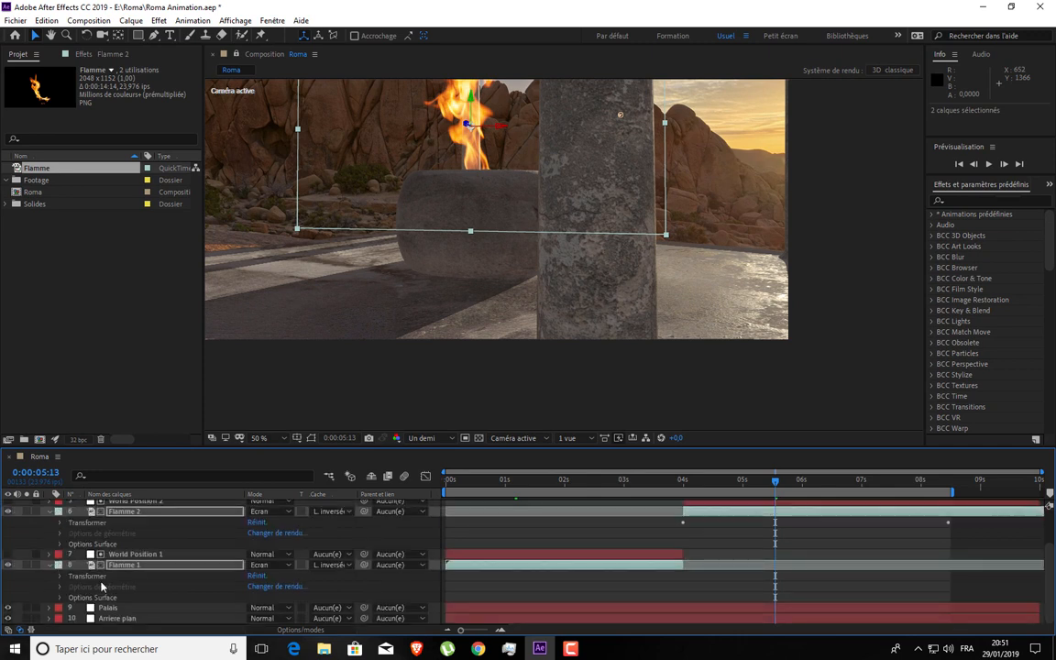
left_click(49, 512)
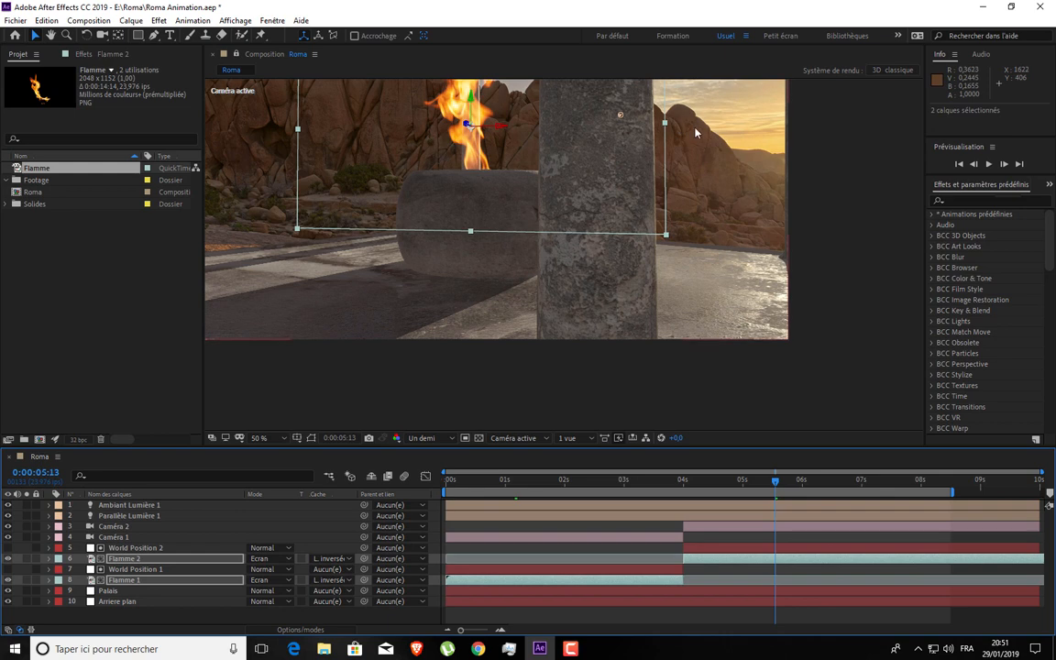
key("space")
left_click_drag(645, 130, 650, 215)
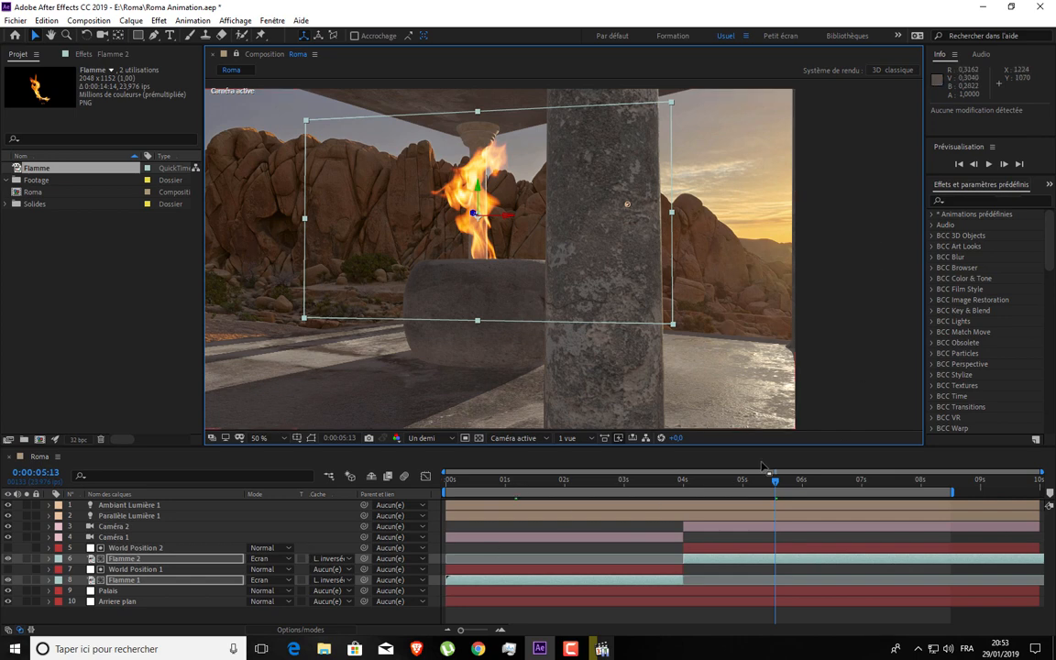
- Go to 0:00:03:13 in the Roma composition and review the fire bowl and ceiling lighting in the finished Roma reference video
left_click(657, 481)
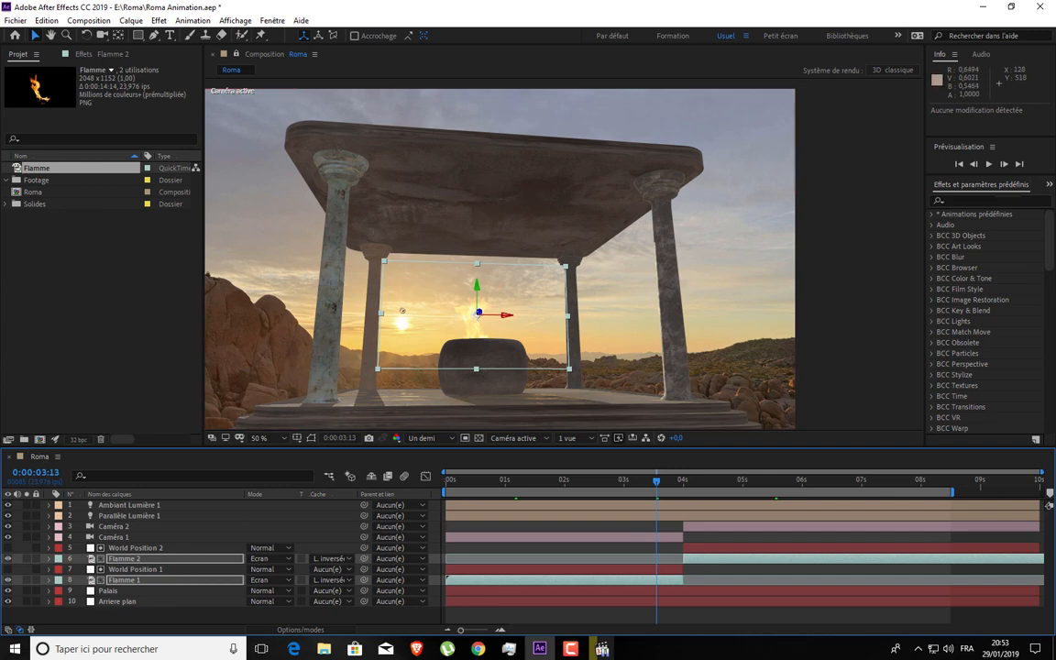
left_click_drag(0, 33, 711, 49)
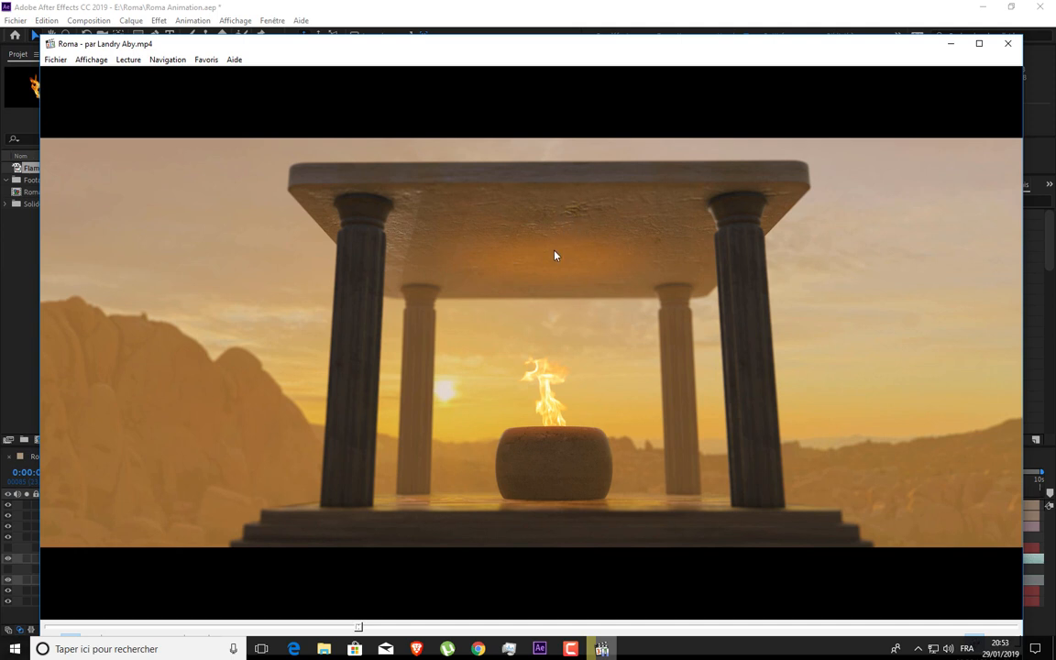
left_click(313, 627)
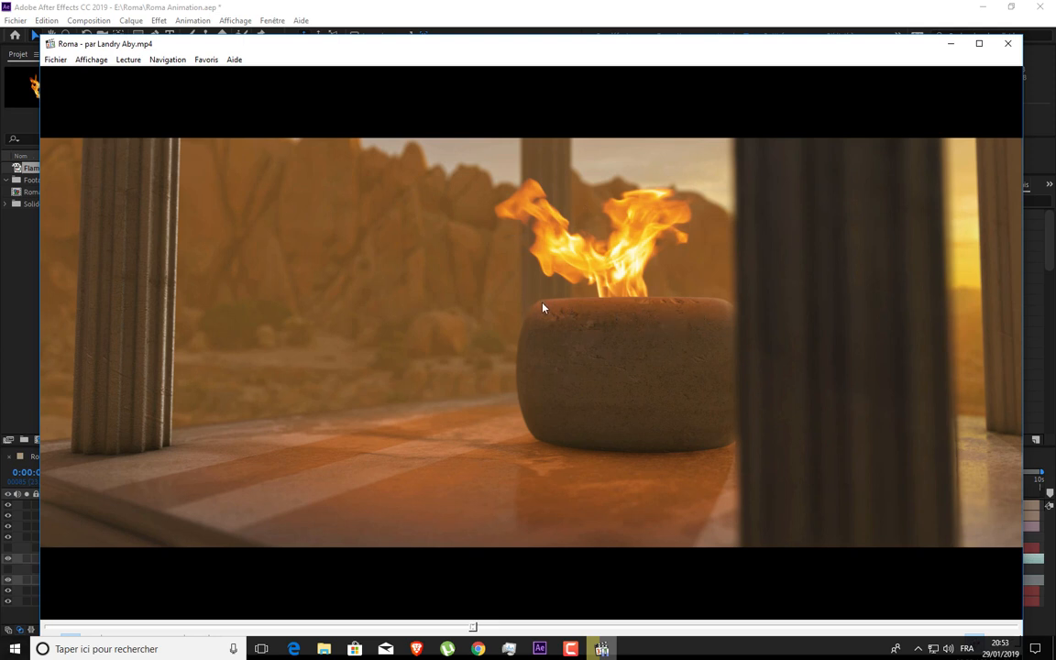
left_click(609, 311)
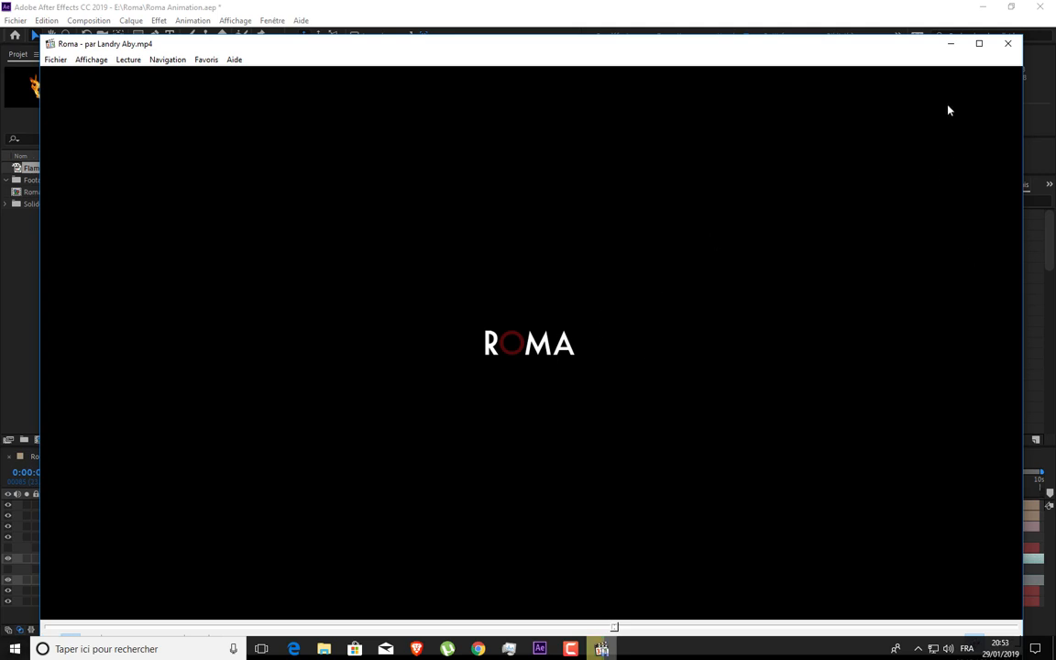
left_click(567, 627)
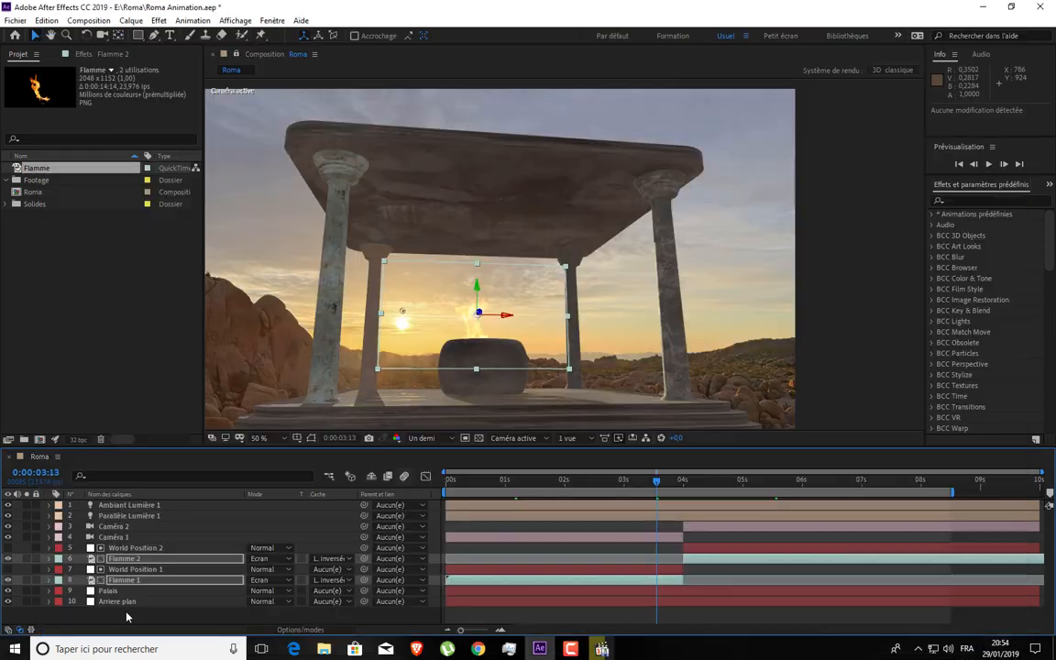
- Add a new light of type Concentrée to the Roma composition, keeping white colour, 100 % intensity and cast shadows
right_click(115, 616)
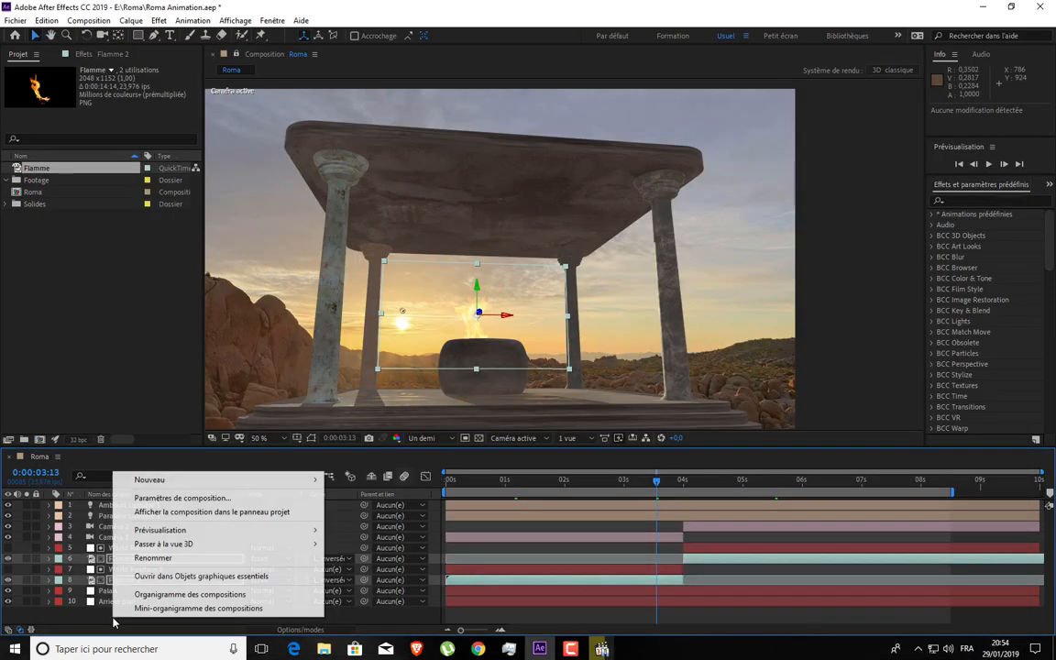
left_click(65, 621)
right_click(142, 526)
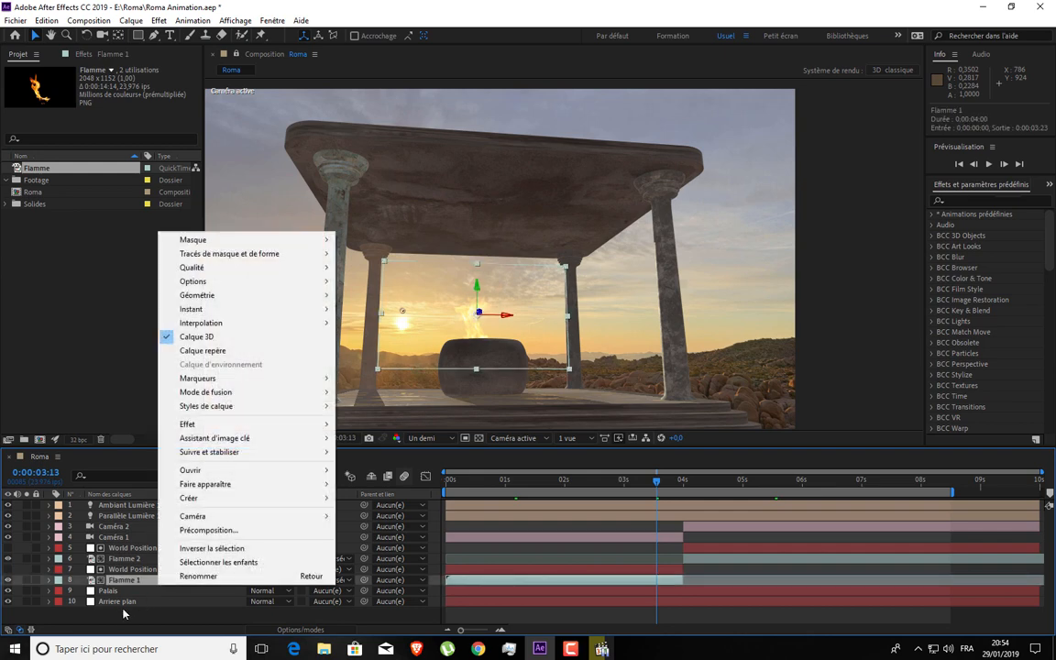
left_click(116, 620)
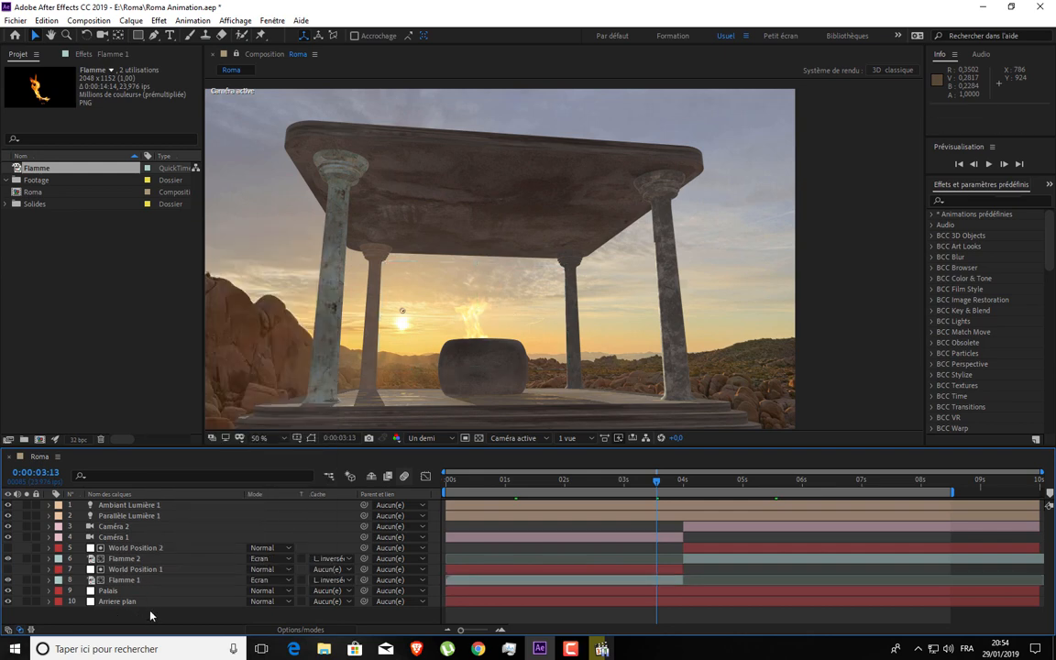
right_click(151, 616)
mouse_move(229, 485)
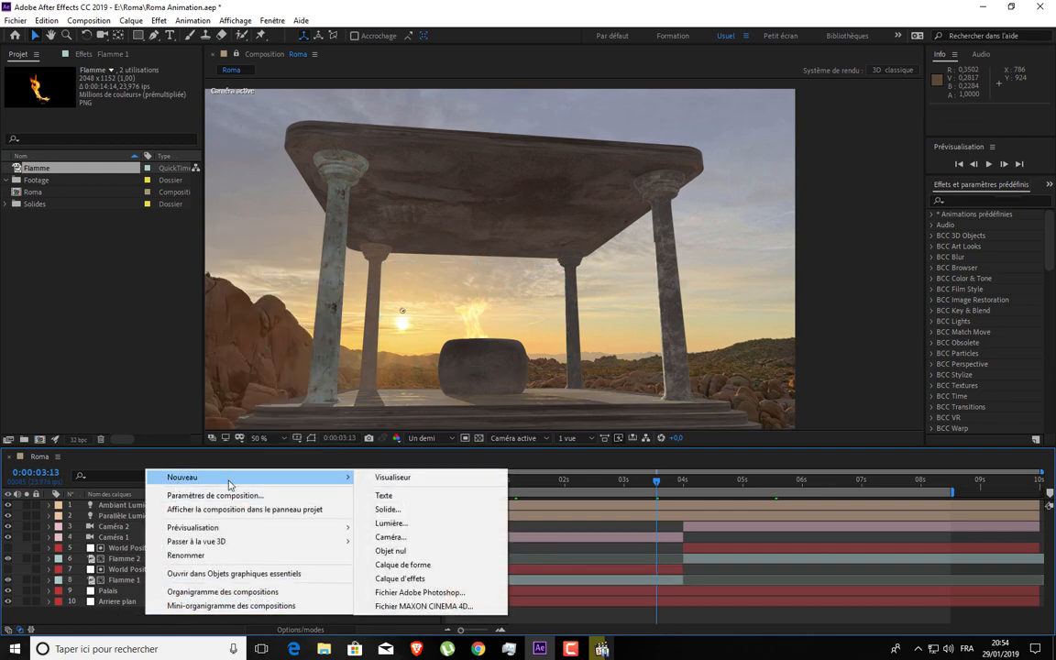
left_click(410, 529)
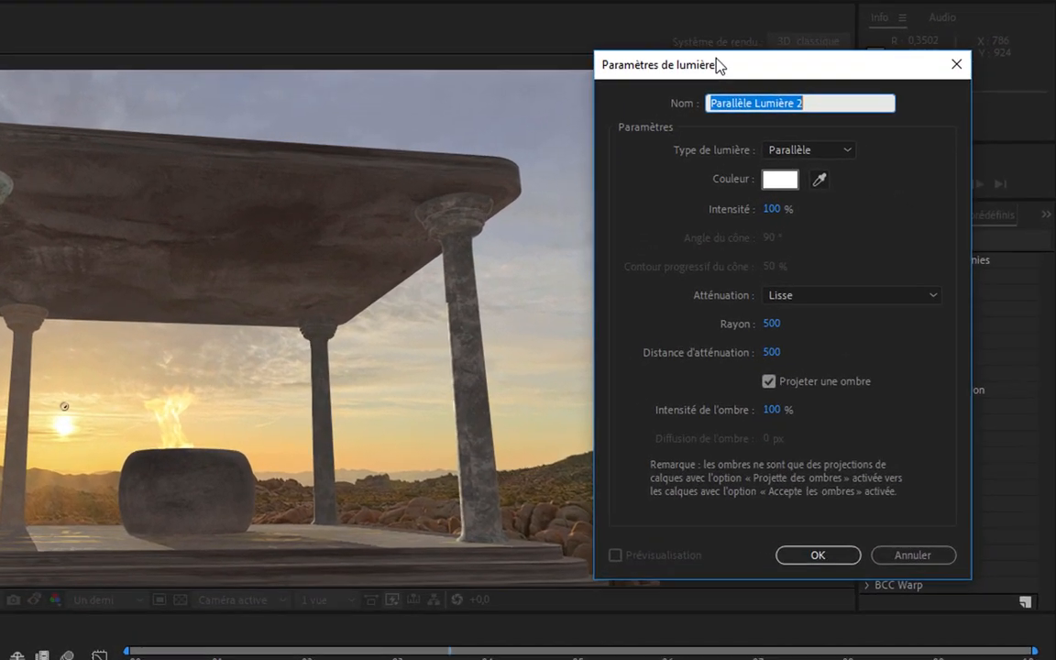
left_click_drag(718, 65, 541, 60)
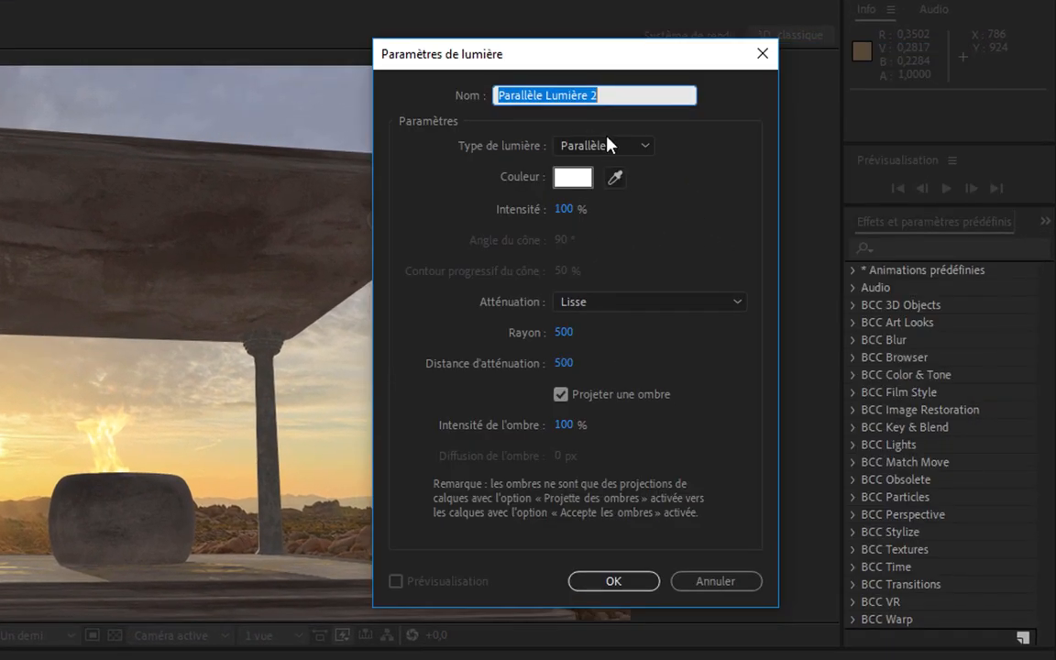
left_click(607, 142)
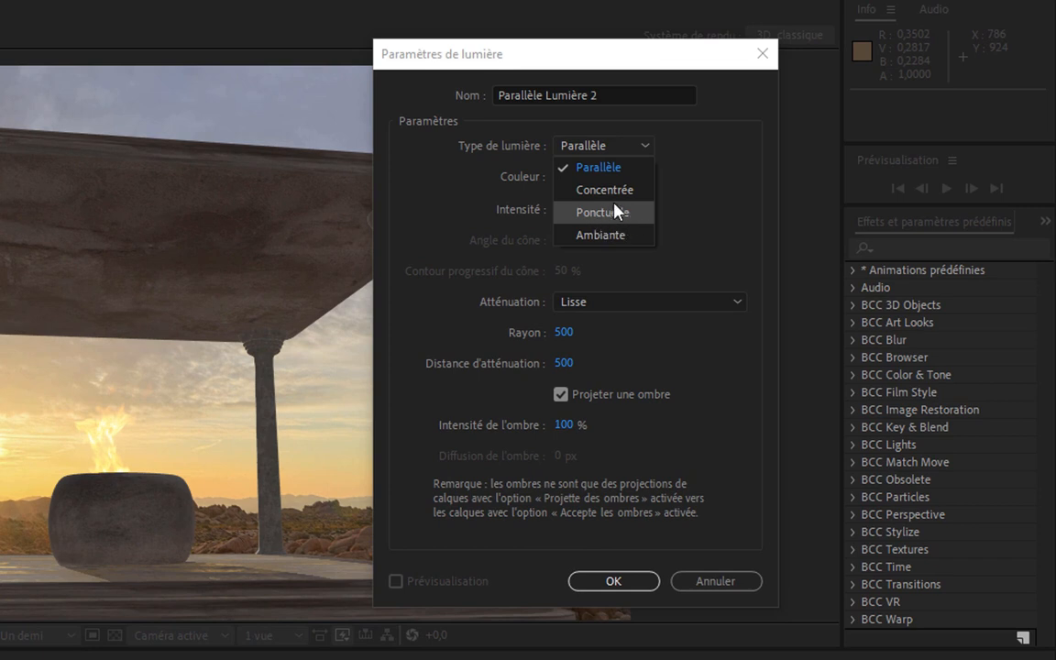
left_click(622, 196)
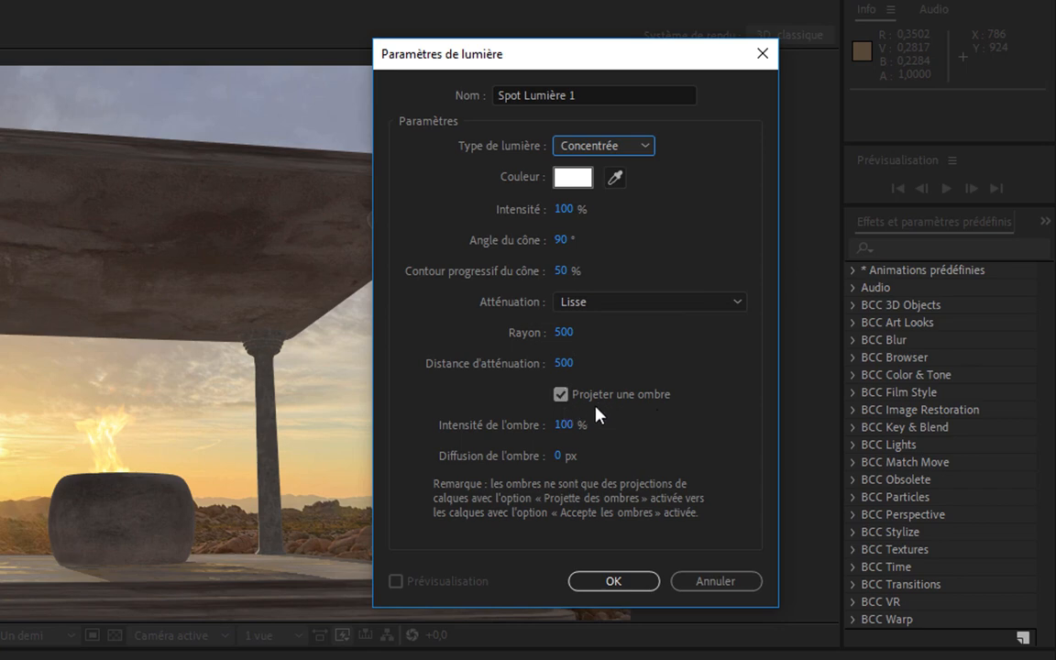
left_click(621, 579)
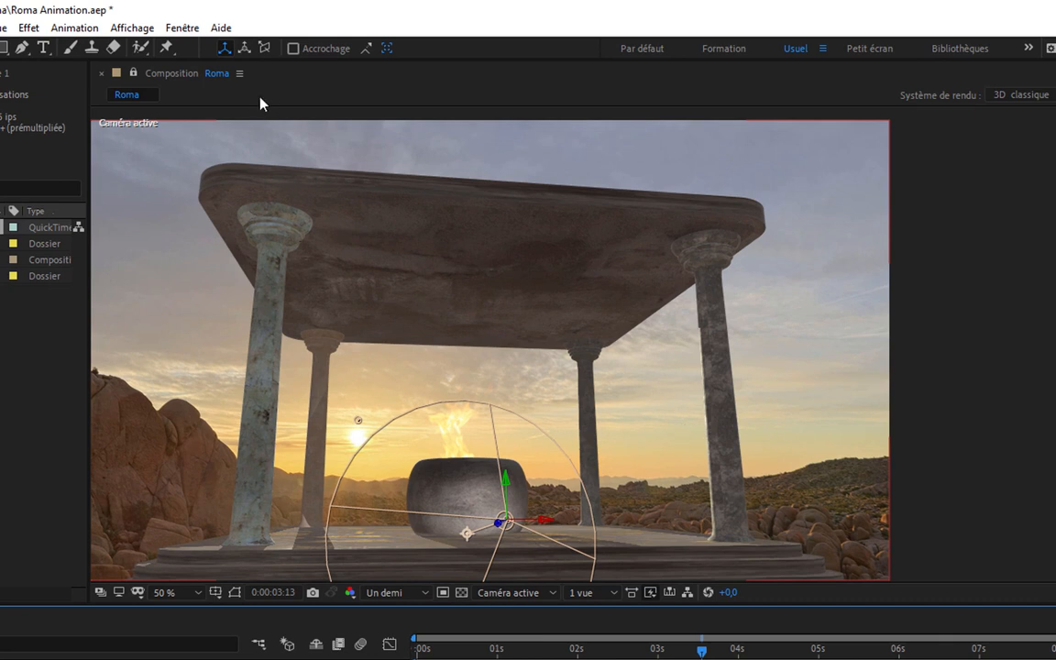
- Raise Spot Lumière 1 above the bowl and aim its point of interest upward at the temple ceiling
left_click_drag(507, 492, 548, 274)
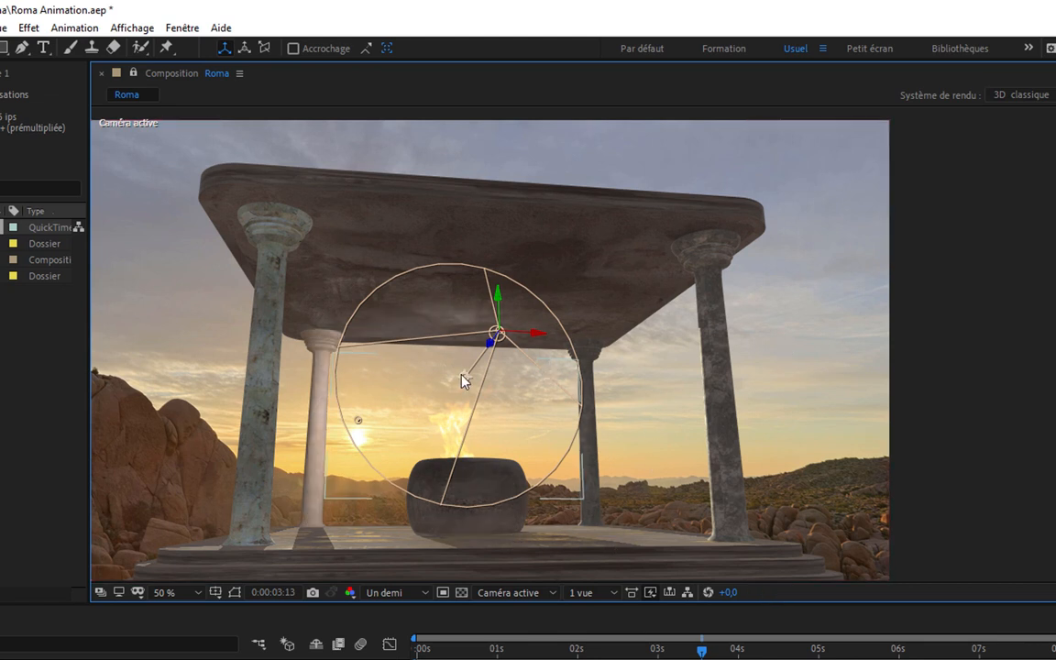
left_click_drag(464, 377, 496, 206)
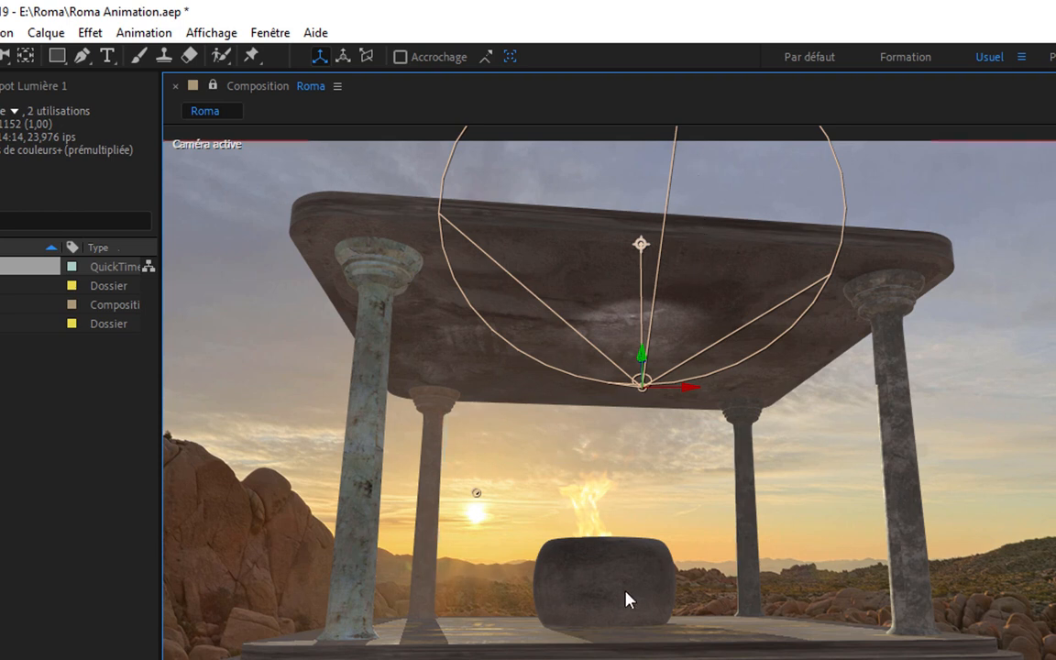
- Add a second composition viewer, show Vue personnalisée 1 in one and Caméra active in the other, and enlarge the custom view
left_click(312, 88)
left_click(347, 108)
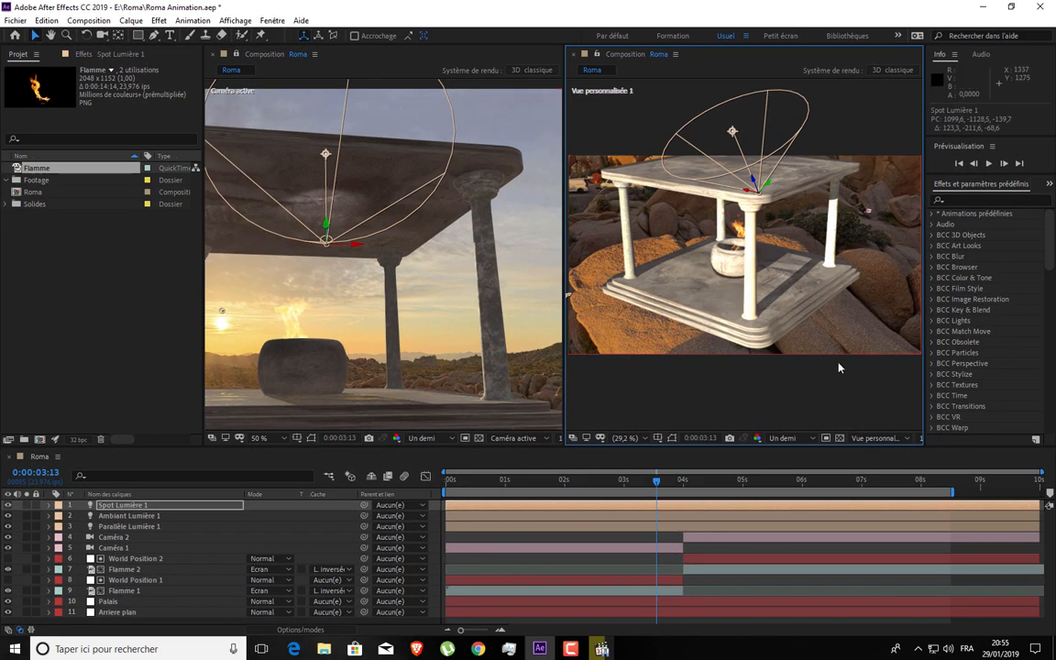
left_click(873, 444)
left_click(880, 470)
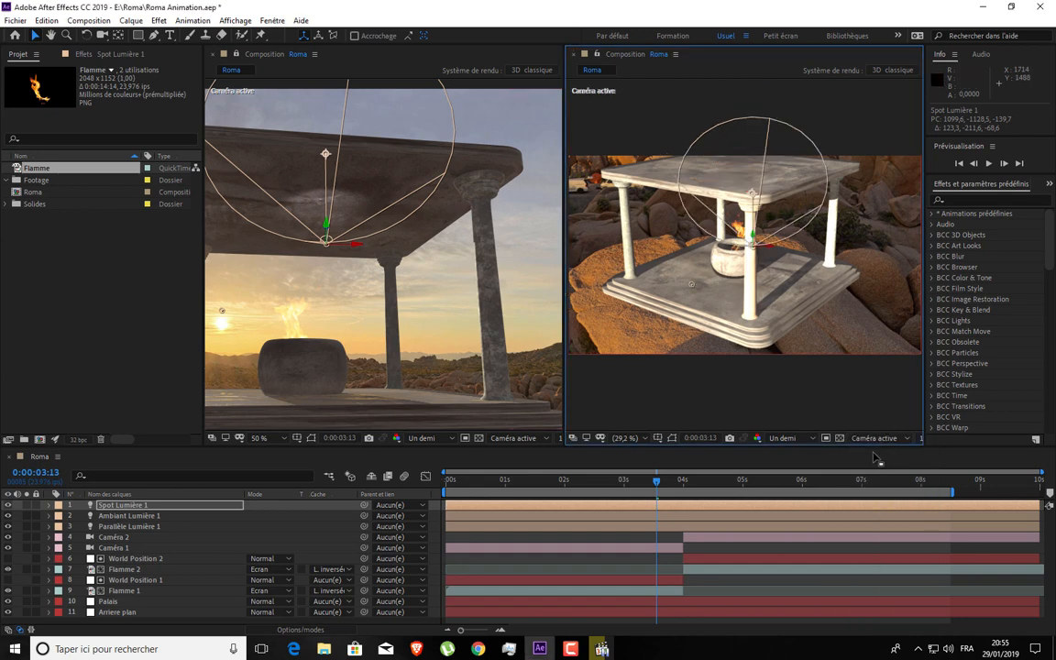
left_click(515, 438)
left_click(476, 528)
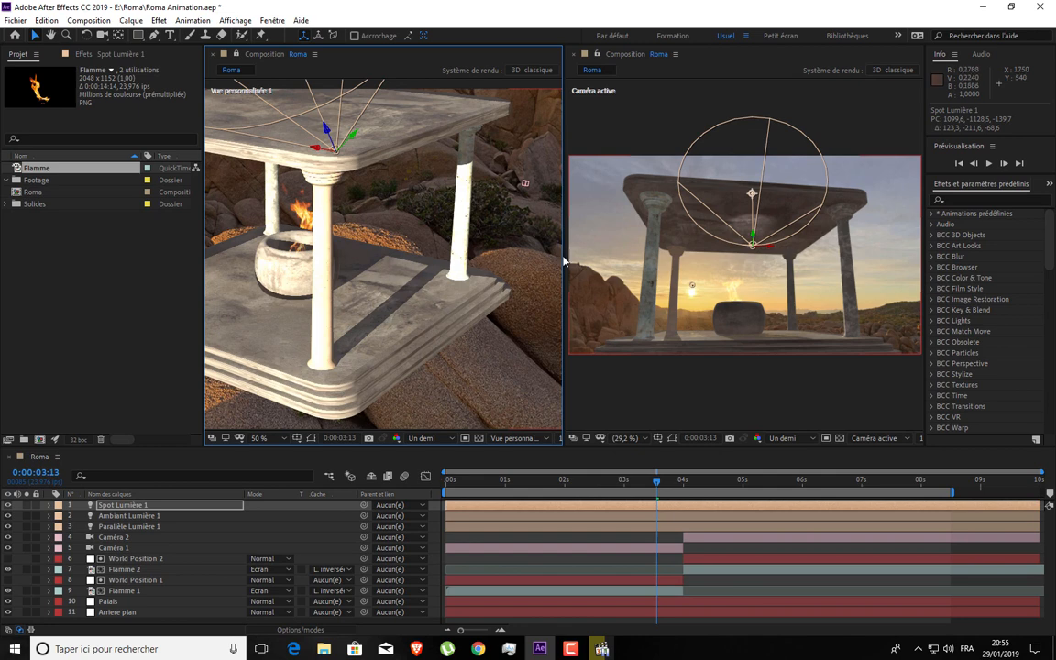
left_click_drag(565, 261, 677, 262)
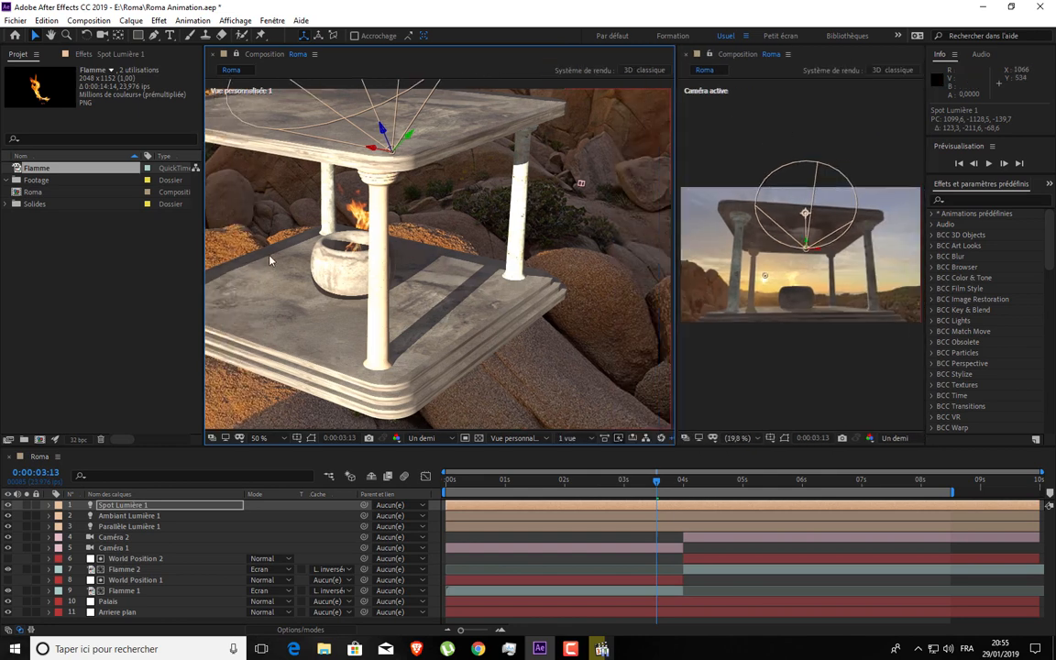
left_click_drag(202, 238, 40, 223)
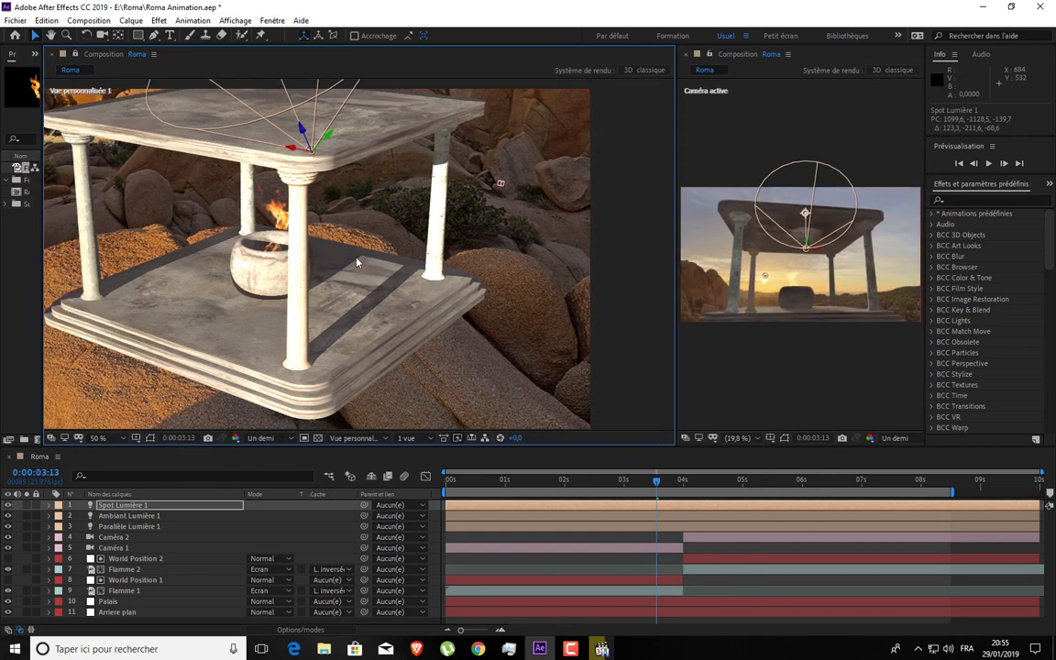
left_click_drag(680, 237, 758, 237)
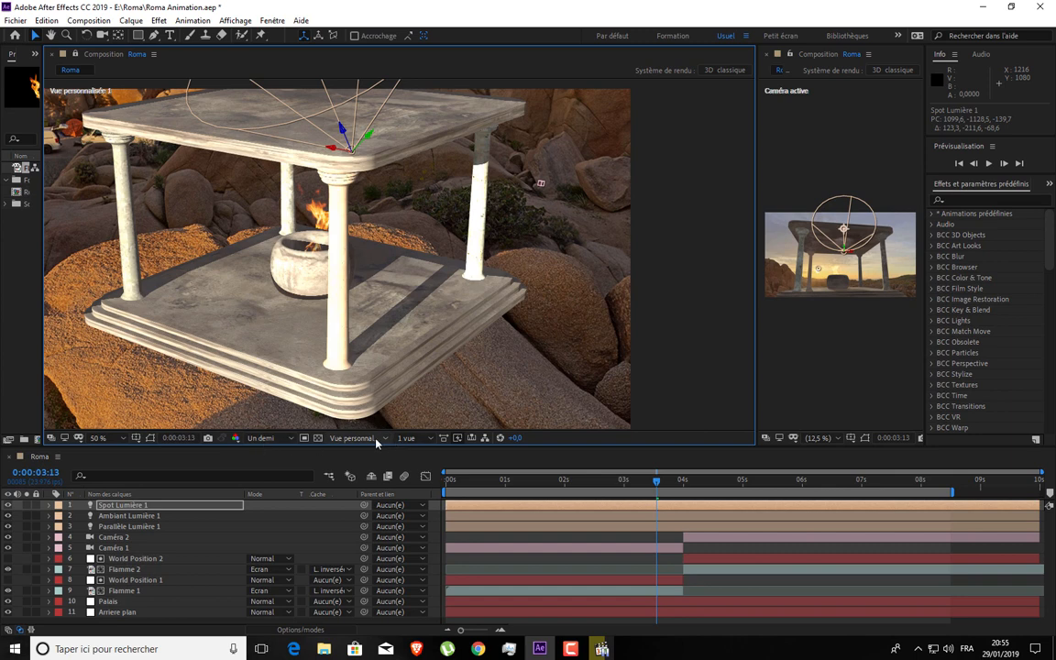
- Switch the larger viewer to the Gauche view and frame the whole temple in it
left_click(412, 439)
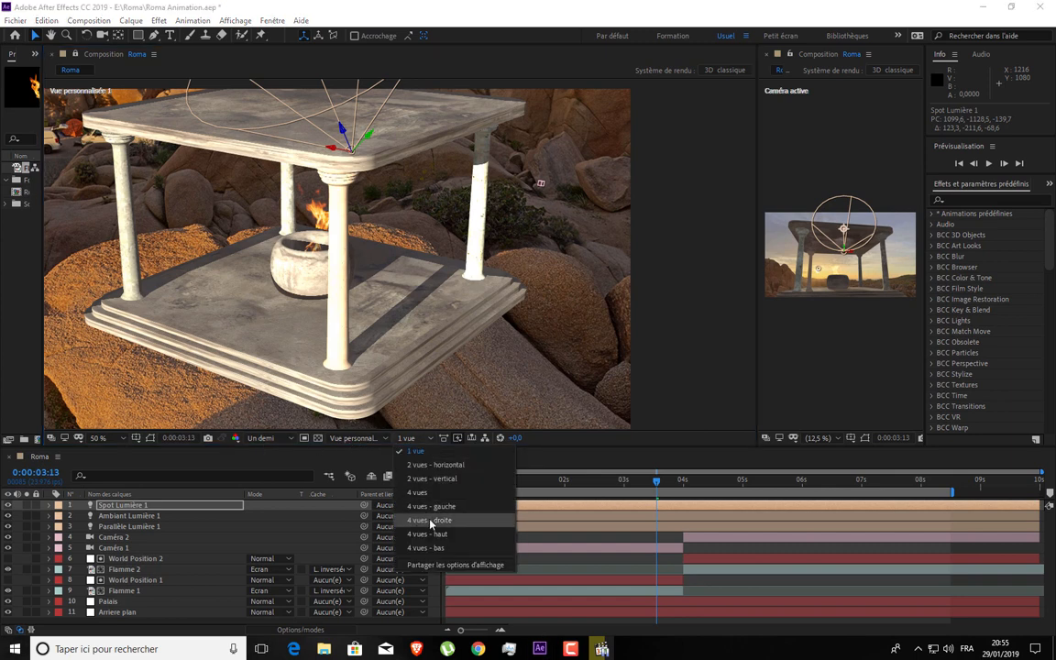
left_click(358, 438)
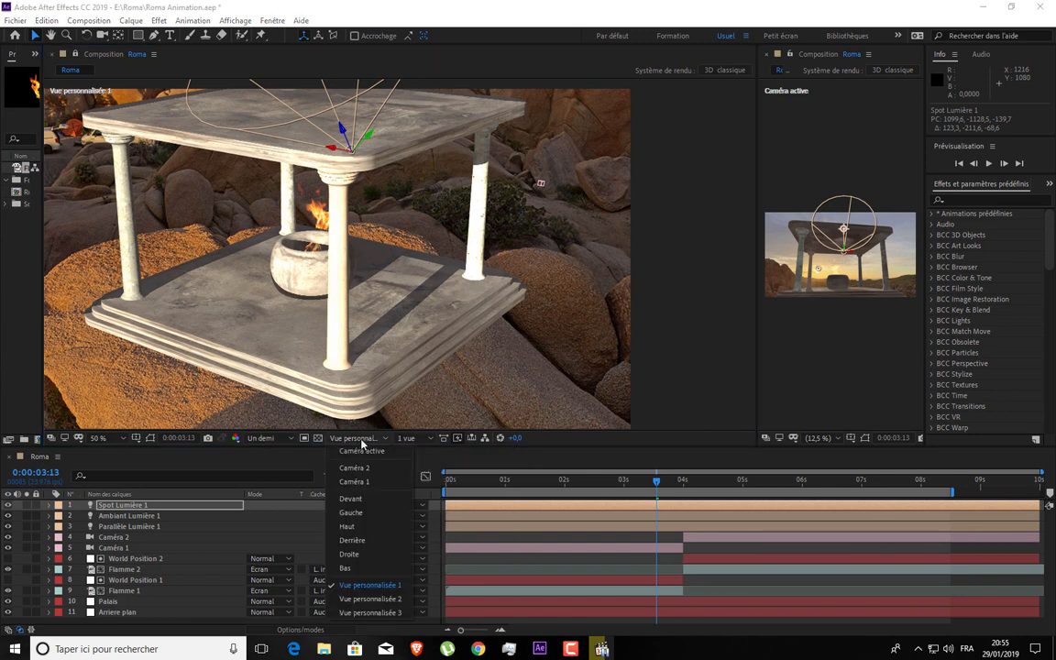
left_click(368, 514)
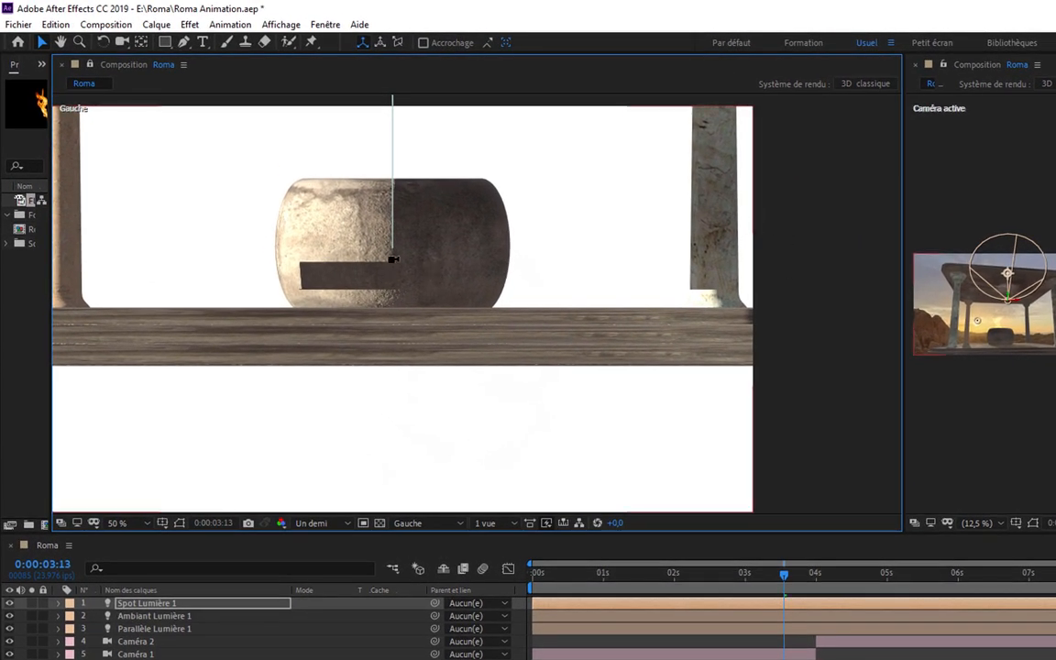
key("c")
left_click_drag(434, 384, 440, 238)
left_click_drag(437, 355, 470, 293)
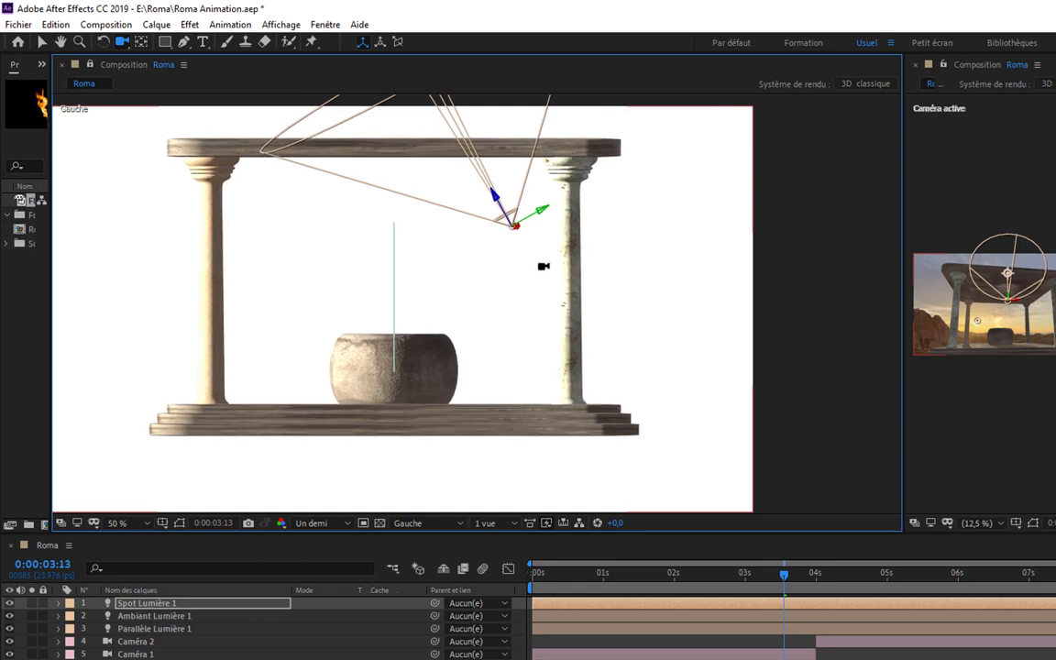
- Move Spot Lumière 1 from beside the column down to the rim of the bowl in the Gauche view
key("v")
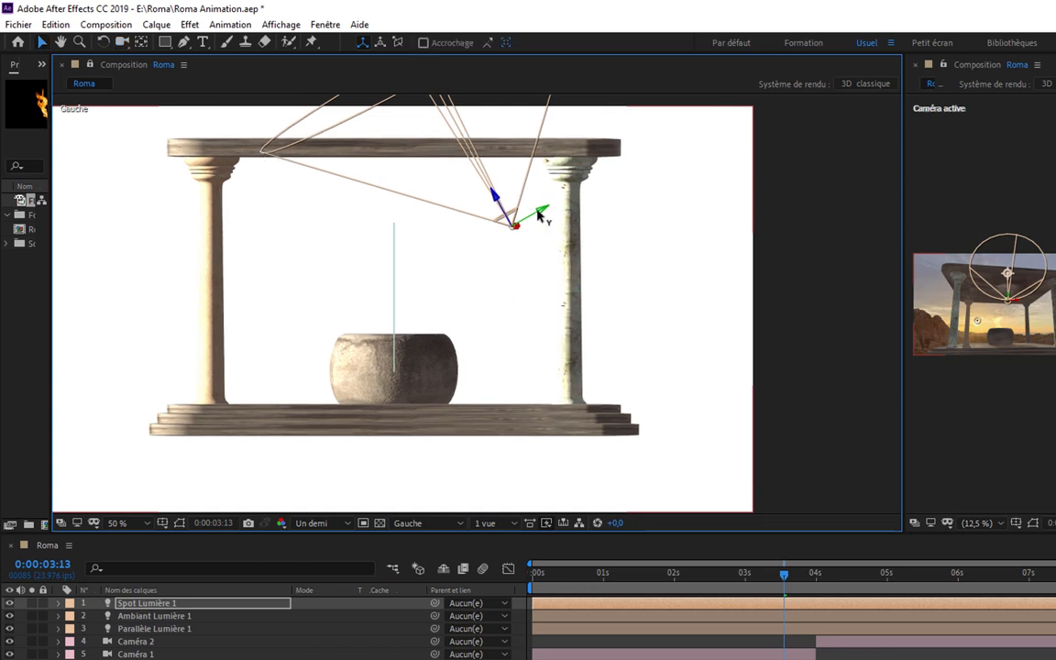
left_click_drag(541, 213, 434, 304)
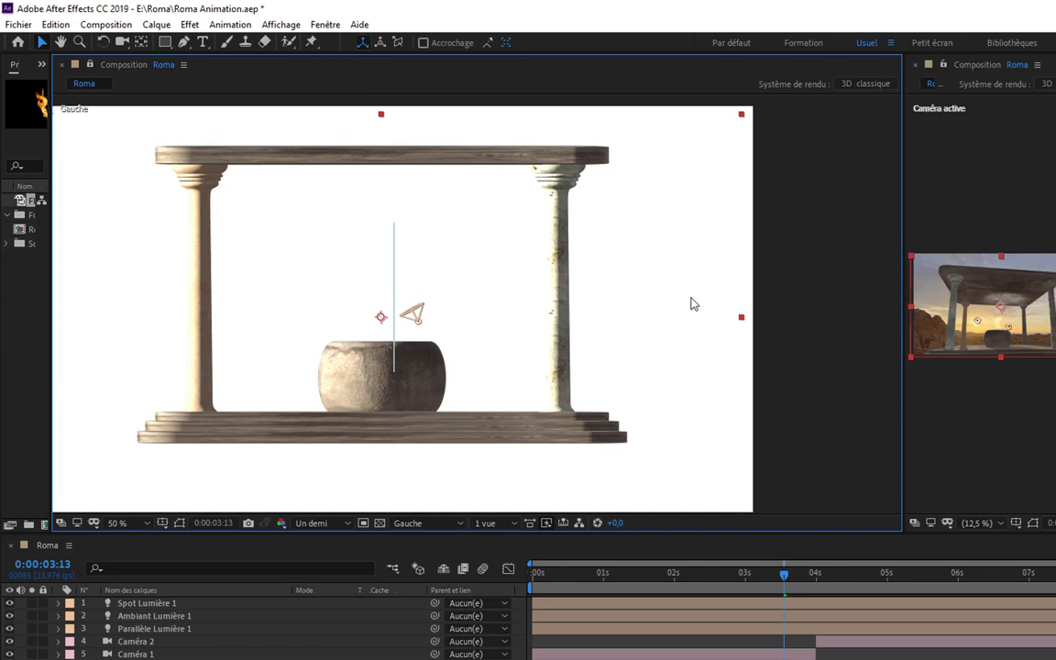
left_click(414, 317)
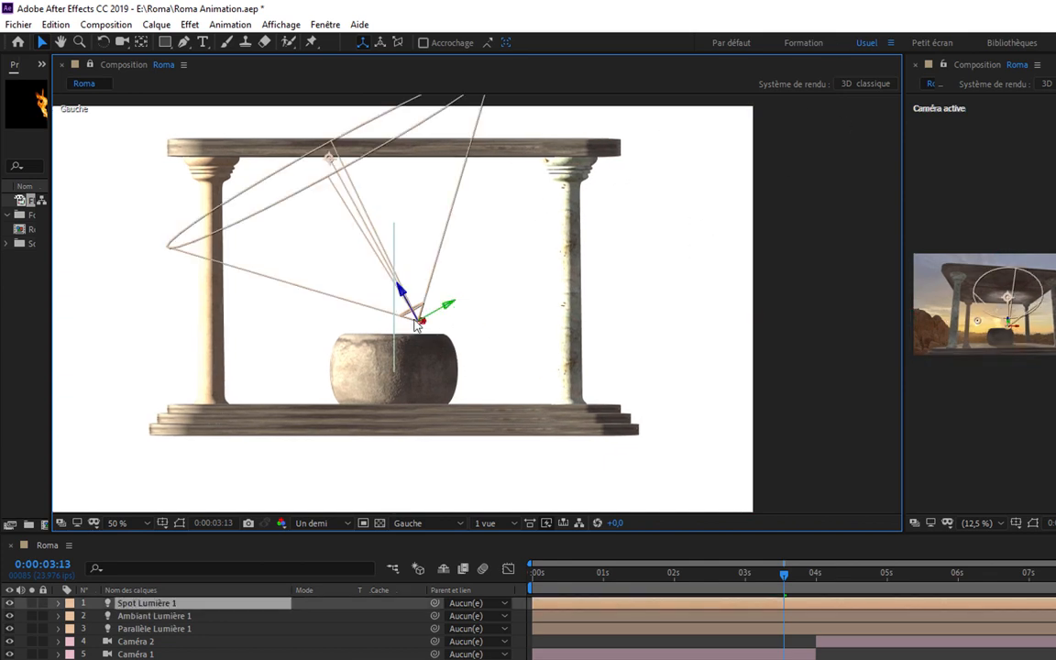
left_click_drag(450, 310, 426, 327)
- Aim the point of interest of Spot Lumière 1 straight up from the bowl, refining it in the enlarged active camera view
left_click_drag(307, 179, 391, 170)
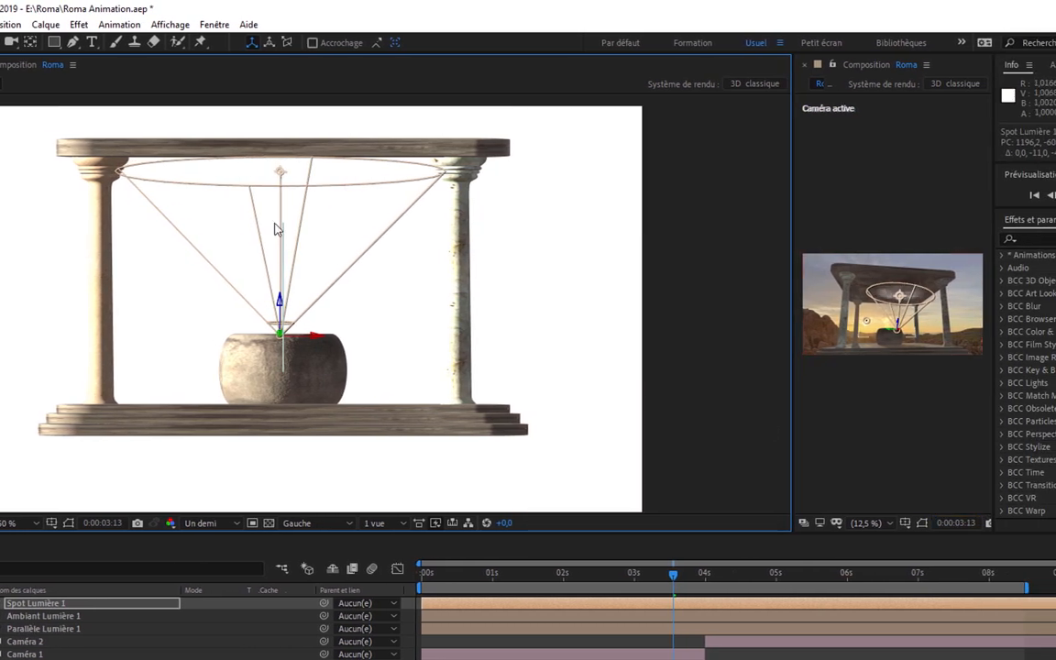
left_click_drag(280, 173, 278, 229)
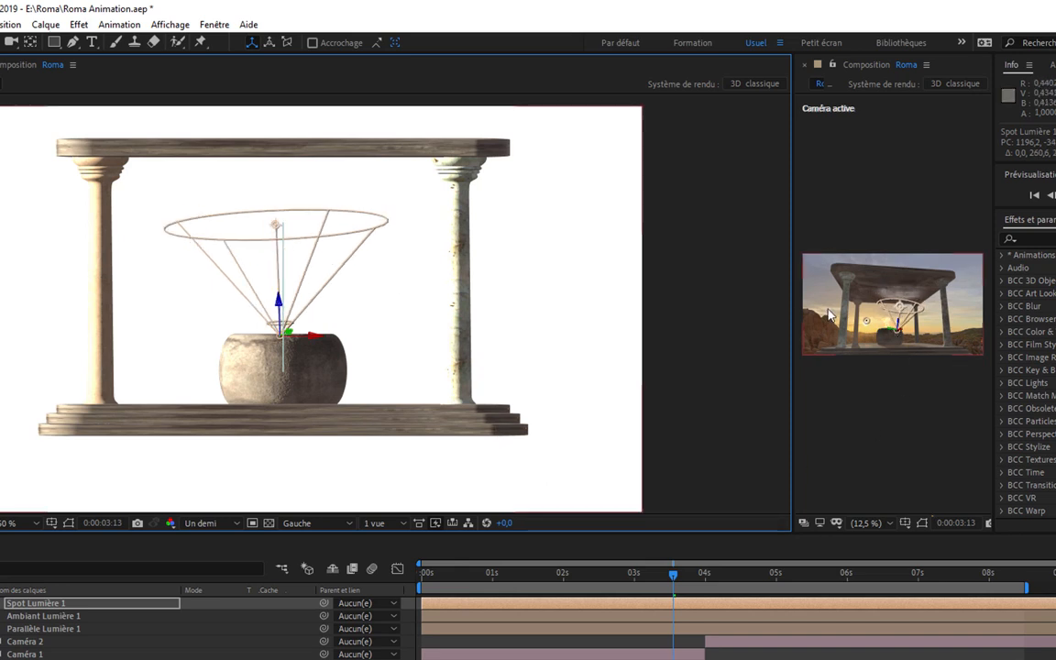
left_click_drag(792, 313, 328, 291)
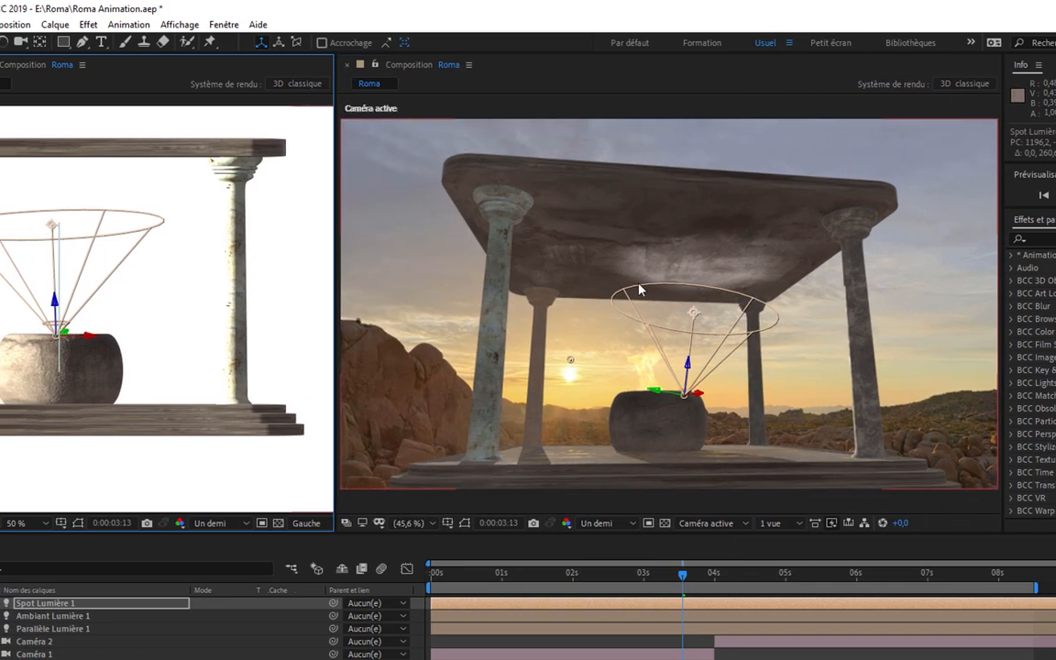
left_click_drag(693, 314, 747, 301)
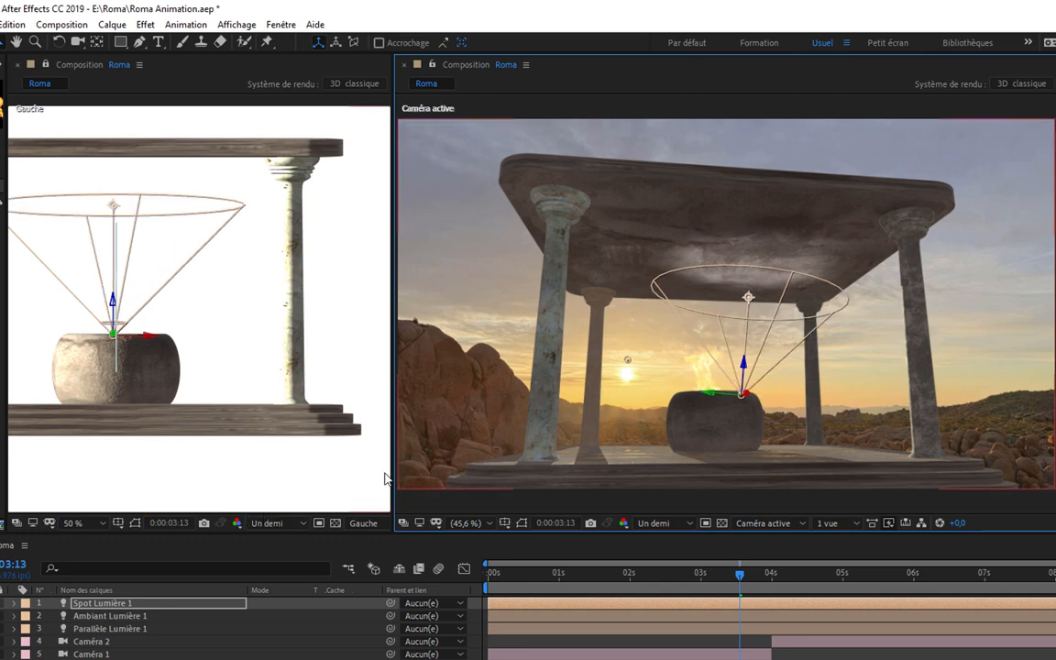
- Widen the Gauche viewer, switch it to the Devant view, and frame the whole temple in it
left_click_drag(395, 415, 639, 411)
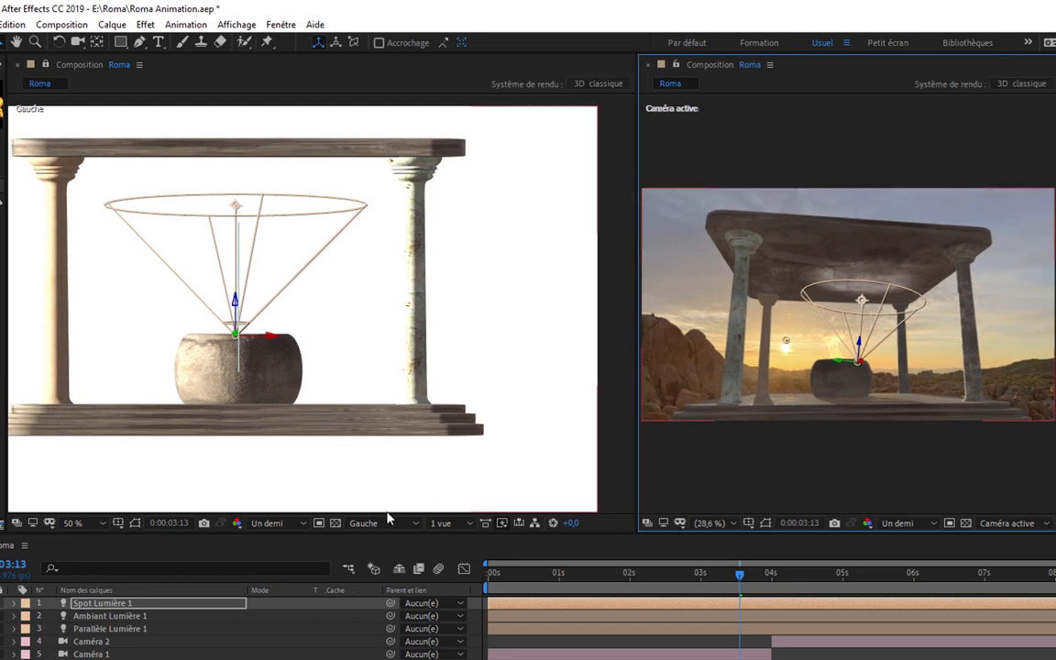
left_click(377, 524)
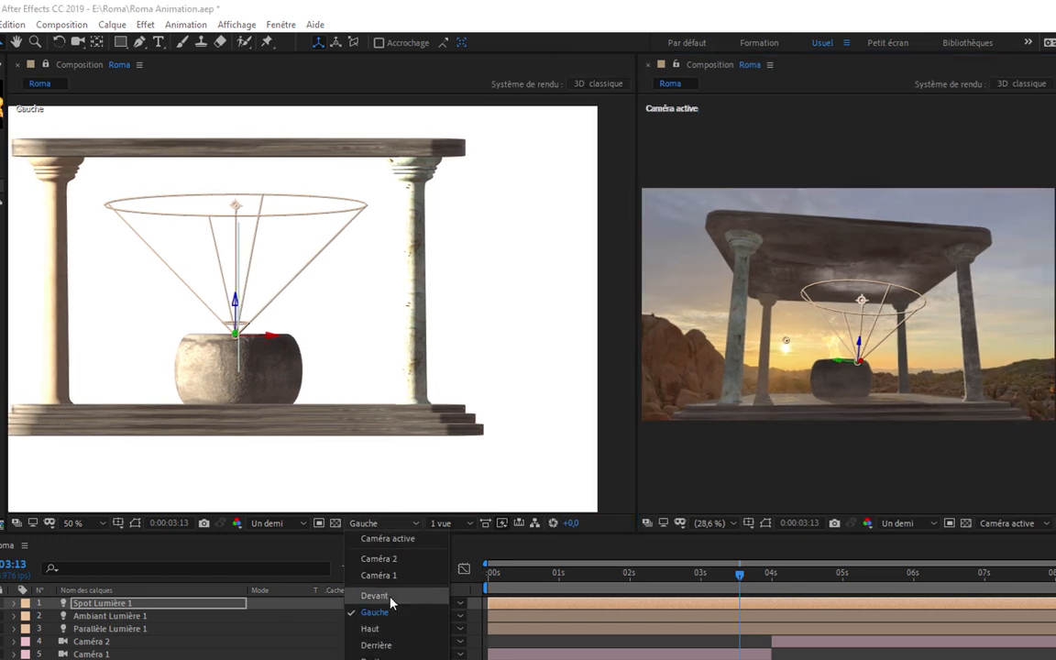
left_click(374, 596)
scroll(479, 266, "up", 5)
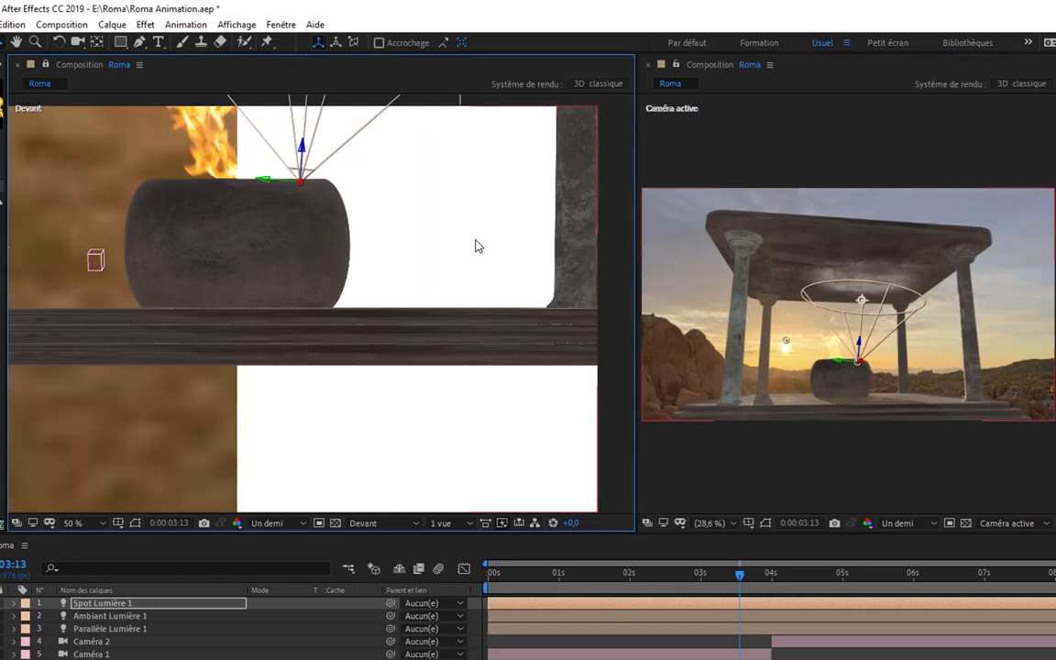
key("c")
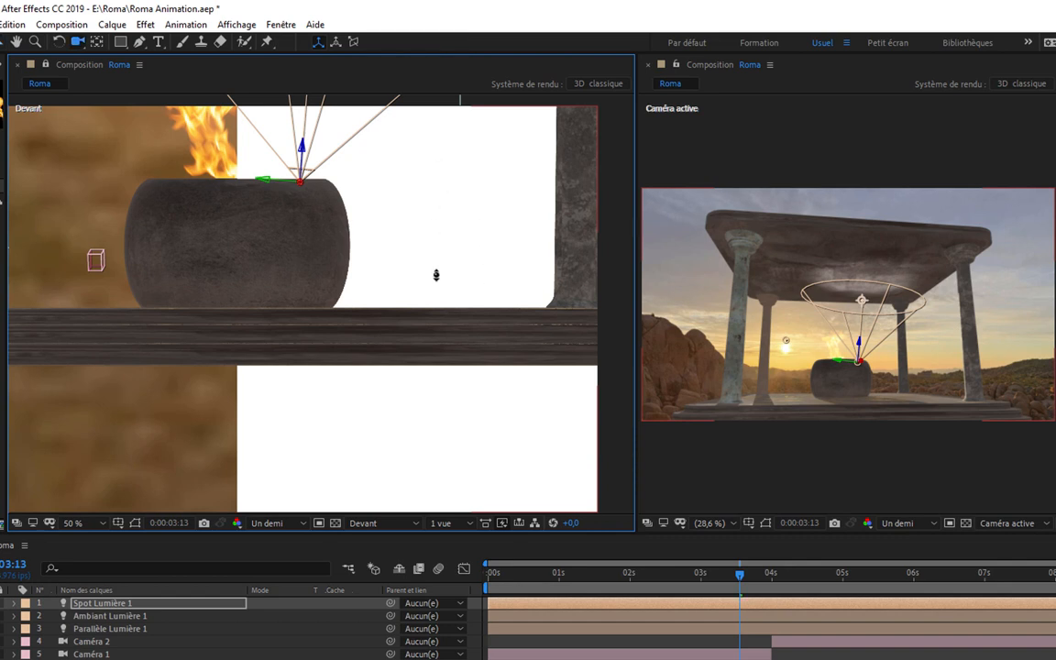
left_click_drag(433, 276, 444, 392)
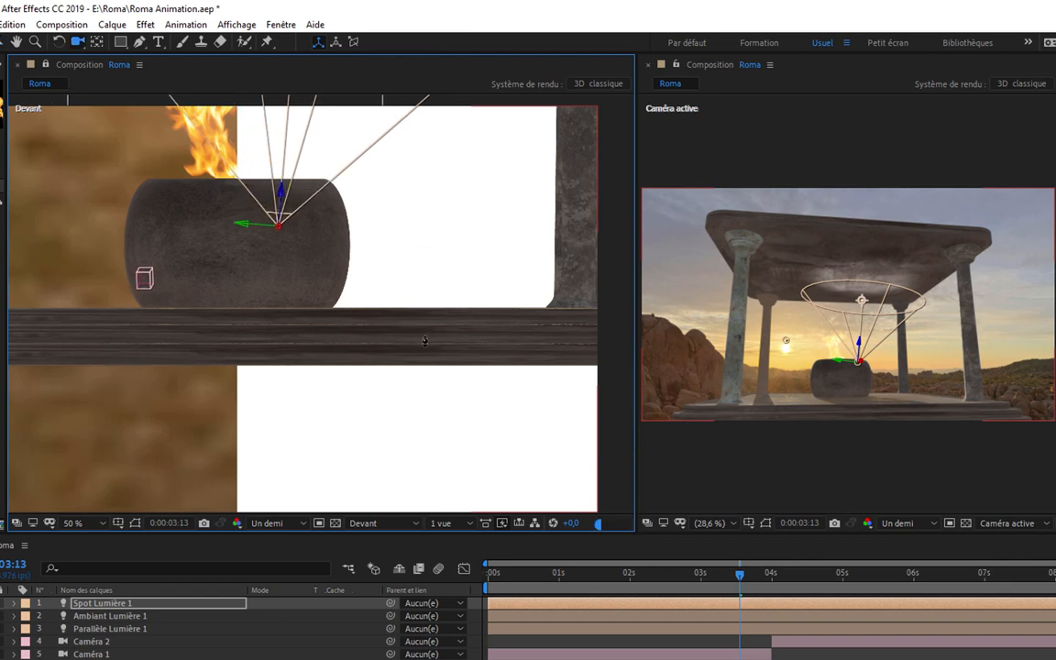
left_click_drag(420, 191, 421, 333)
left_click_drag(412, 263, 342, 303)
left_click_drag(279, 193, 321, 294)
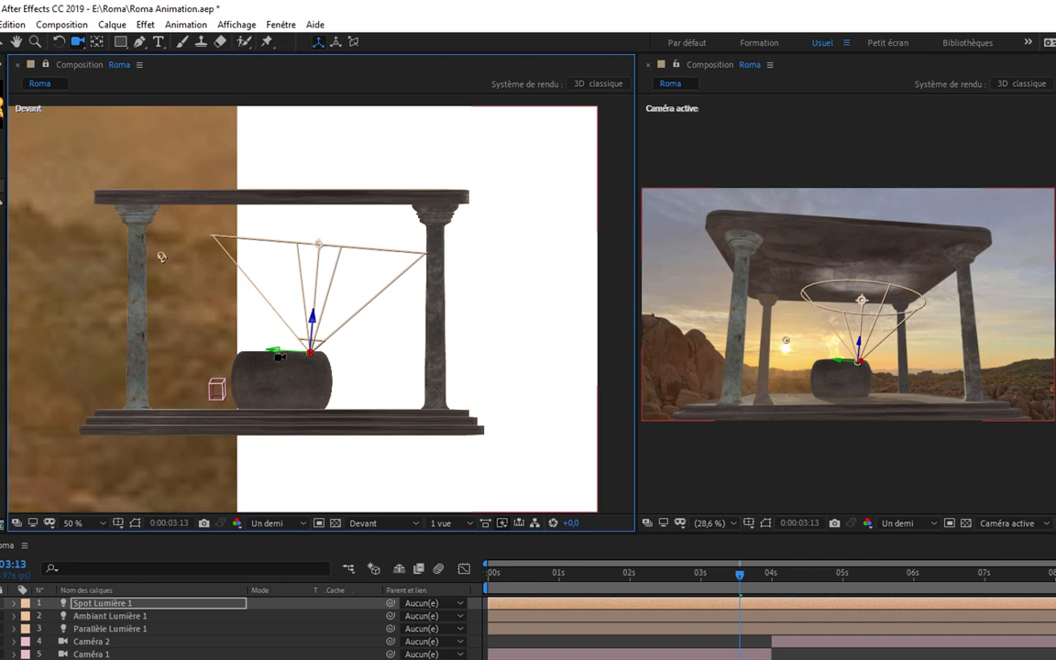
- Centre Spot Lumière 1 over the bowl in the Devant view and aim its point of interest straight up, between bowl and ceiling
key("v")
mouse_move(271, 356)
left_mouse_down()
mouse_move(226, 358)
mouse_move(254, 362)
left_mouse_up()
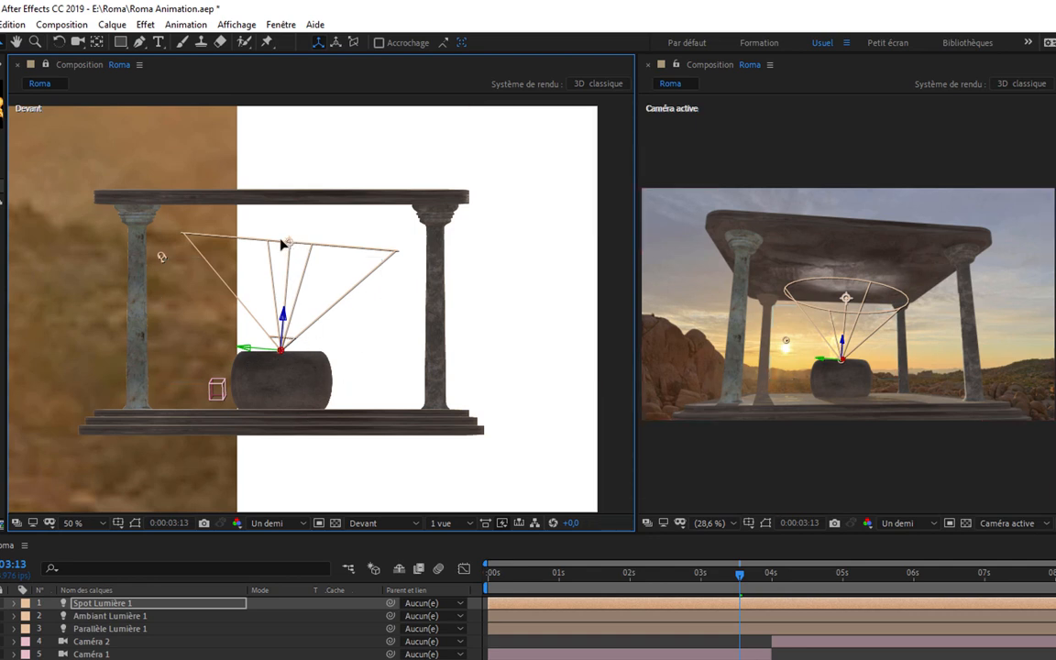
left_click_drag(281, 240, 280, 241)
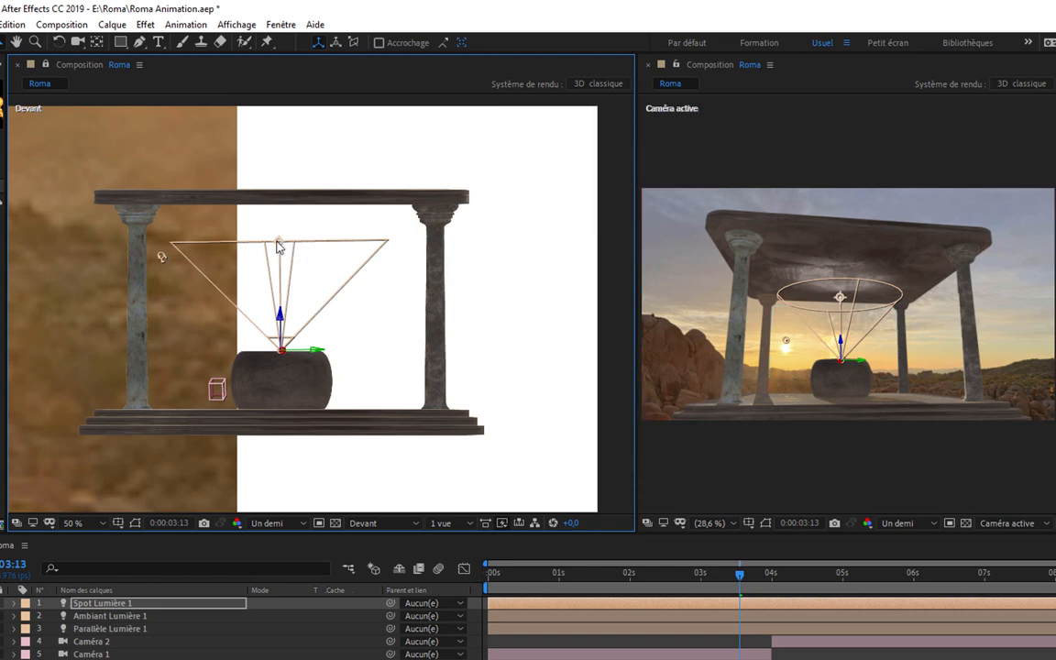
left_click_drag(281, 249, 286, 281)
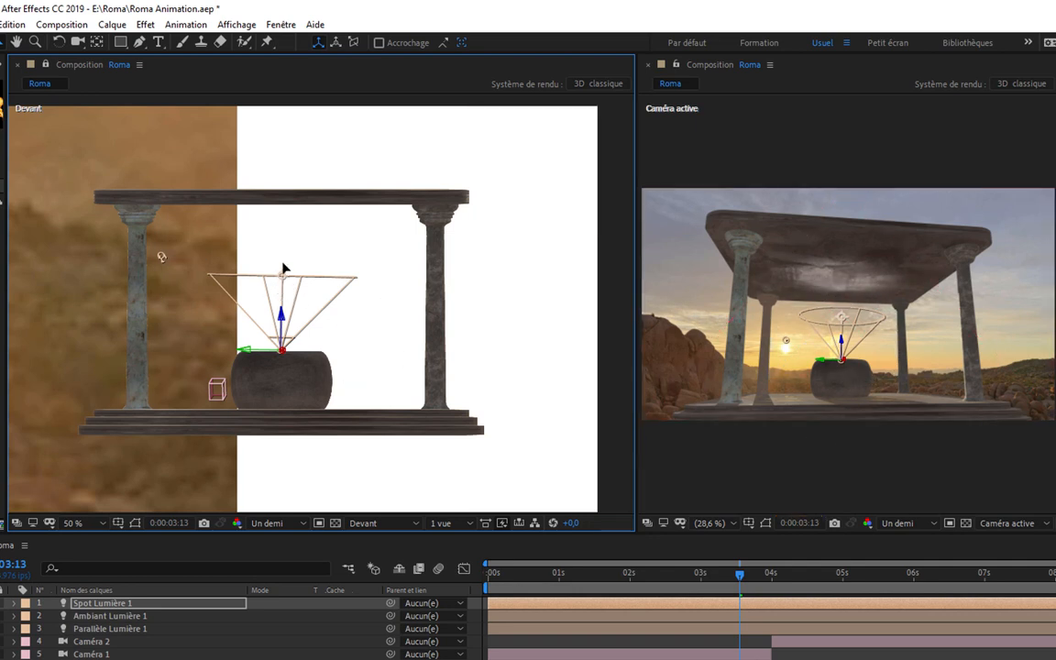
left_click_drag(283, 267, 283, 168)
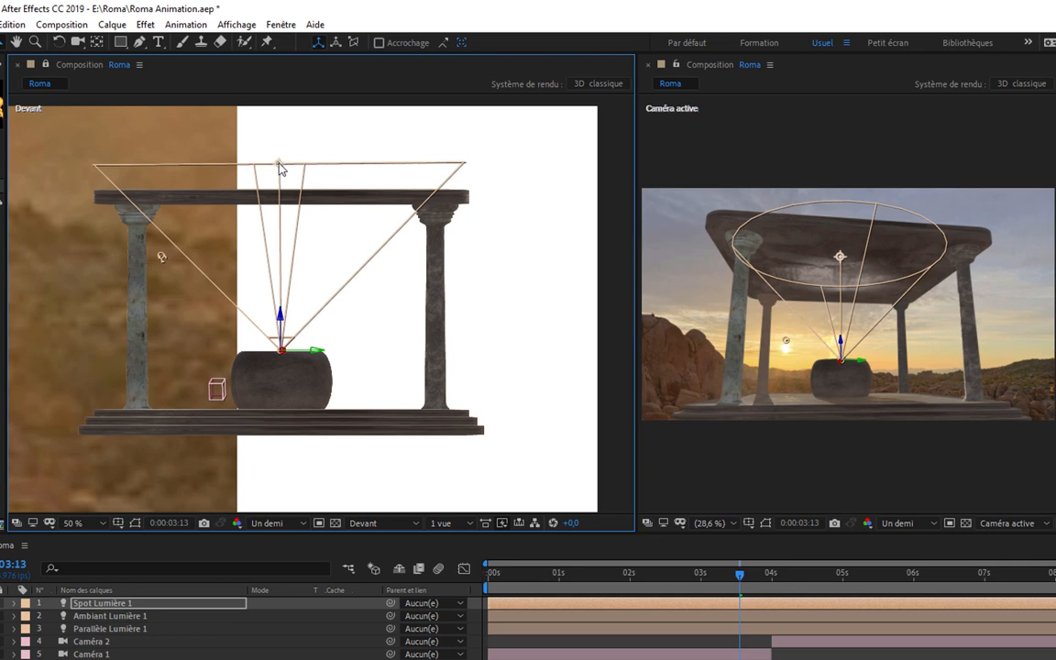
left_click_drag(280, 168, 280, 258)
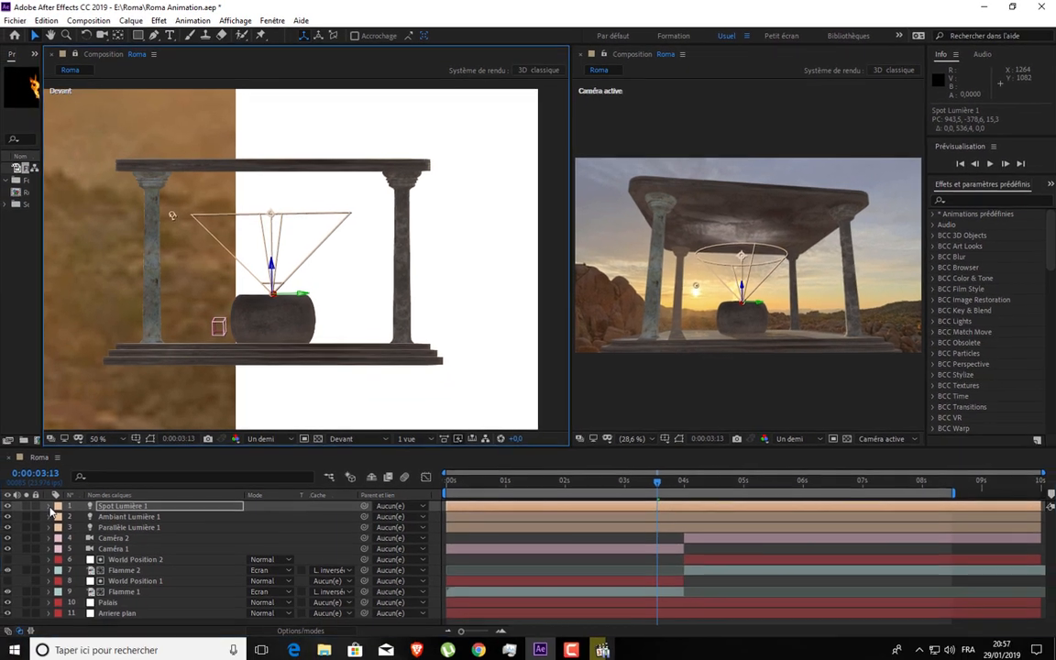
- Sample the flame's yellow-orange at 0:00:07:12 as the light colour of Spot Lumière 1
left_click(49, 506)
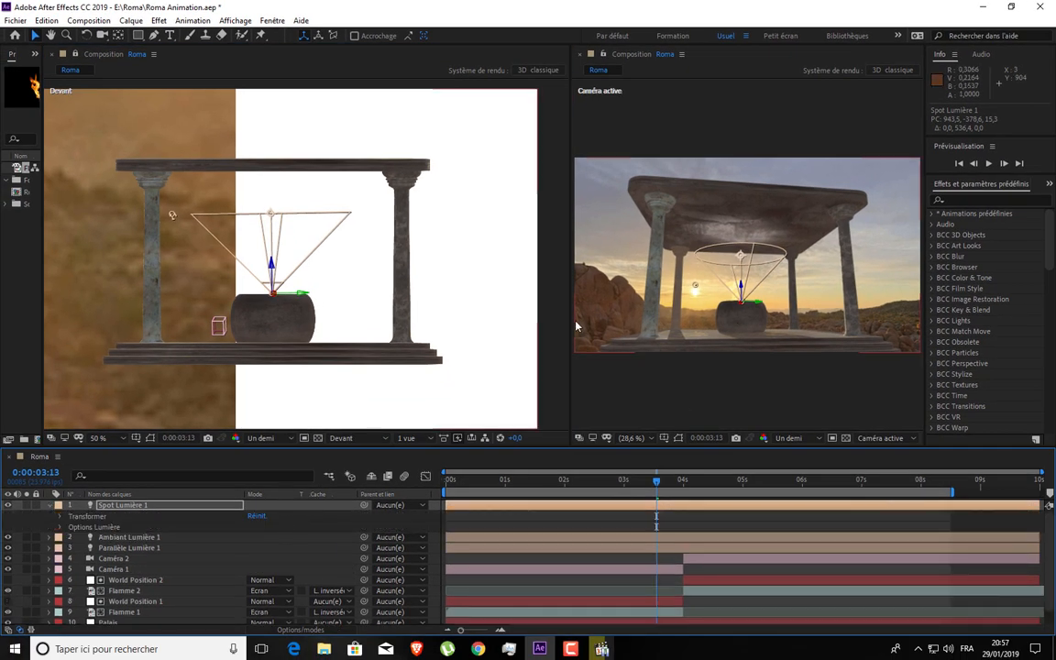
left_click_drag(564, 333, 523, 332)
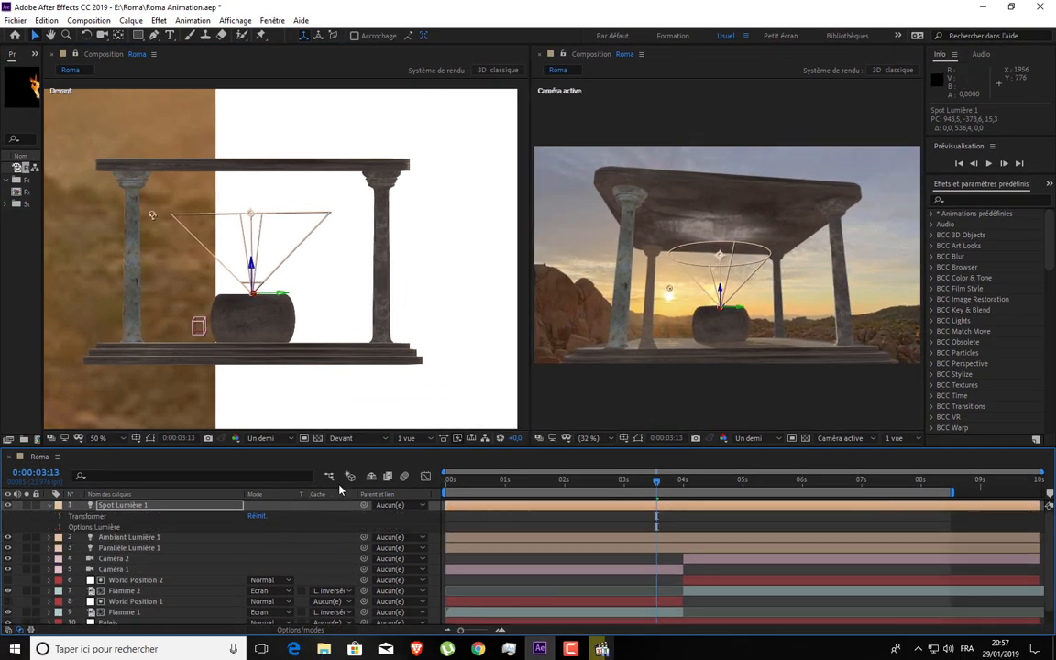
left_click(120, 508)
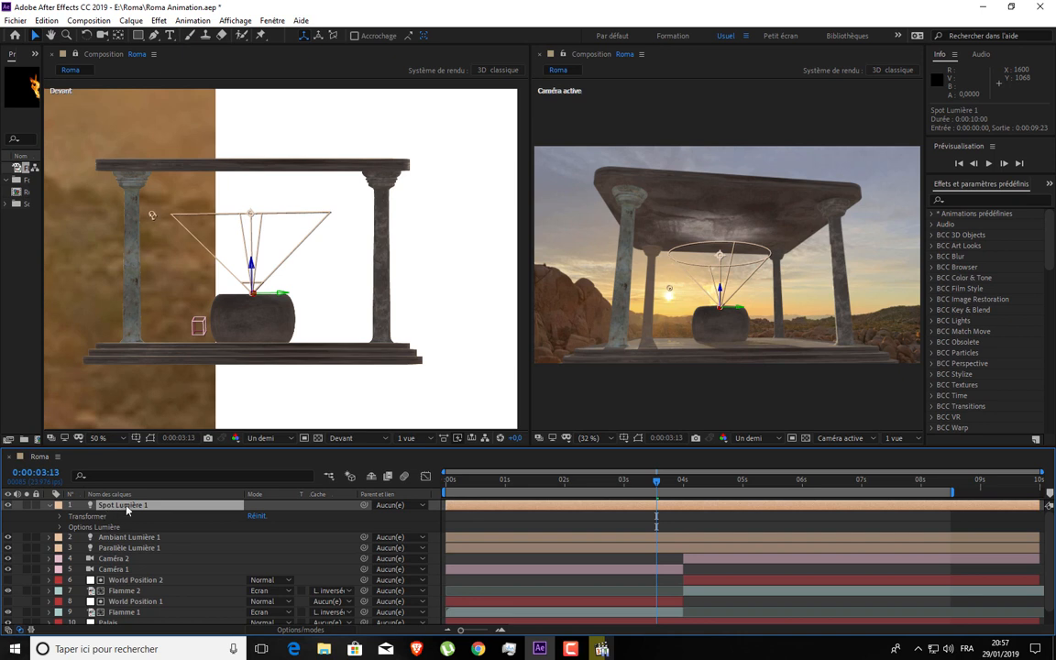
left_click(60, 527)
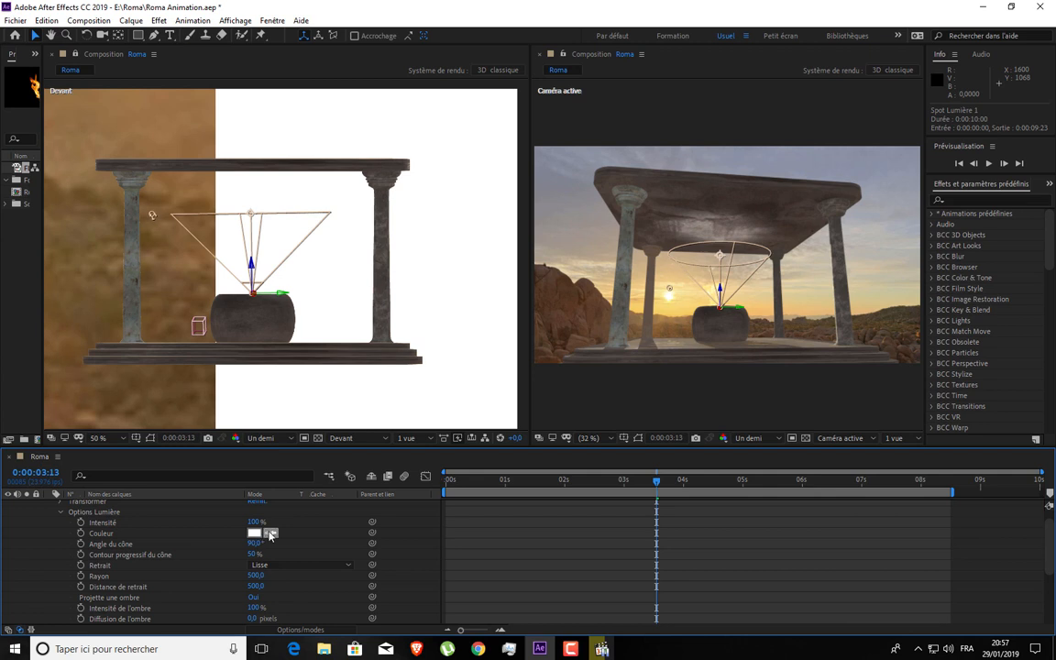
left_click(816, 481)
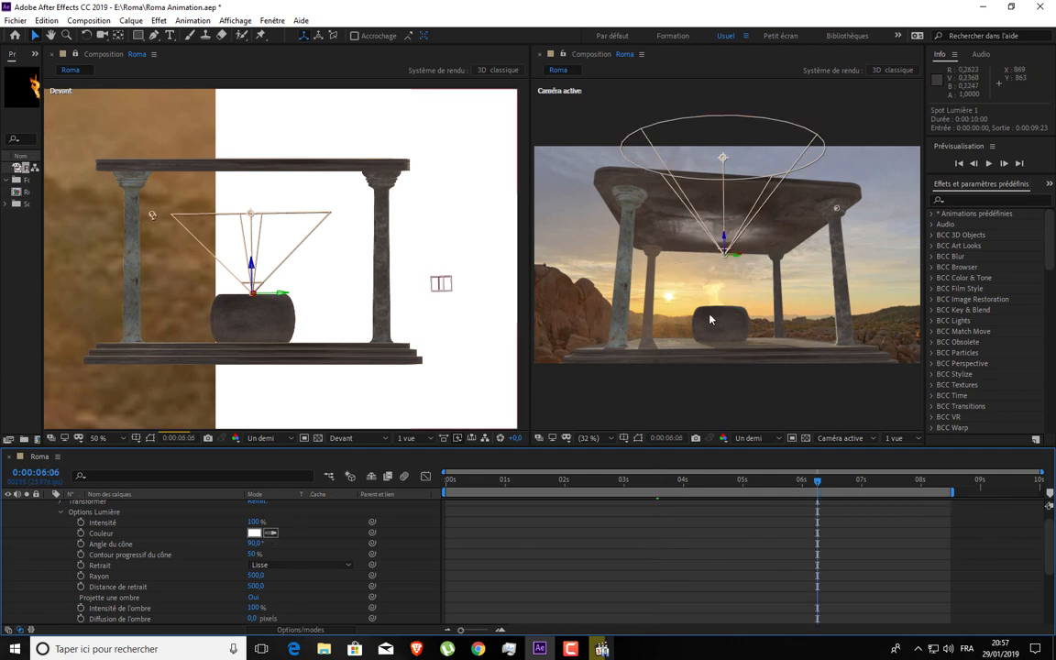
left_click(845, 487)
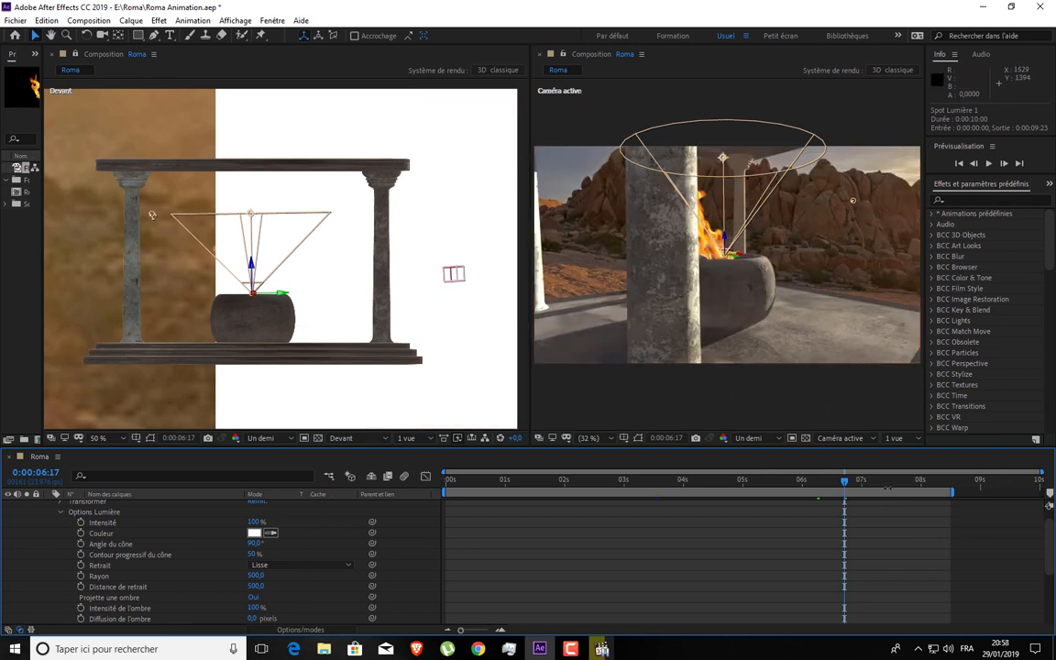
left_click(891, 482)
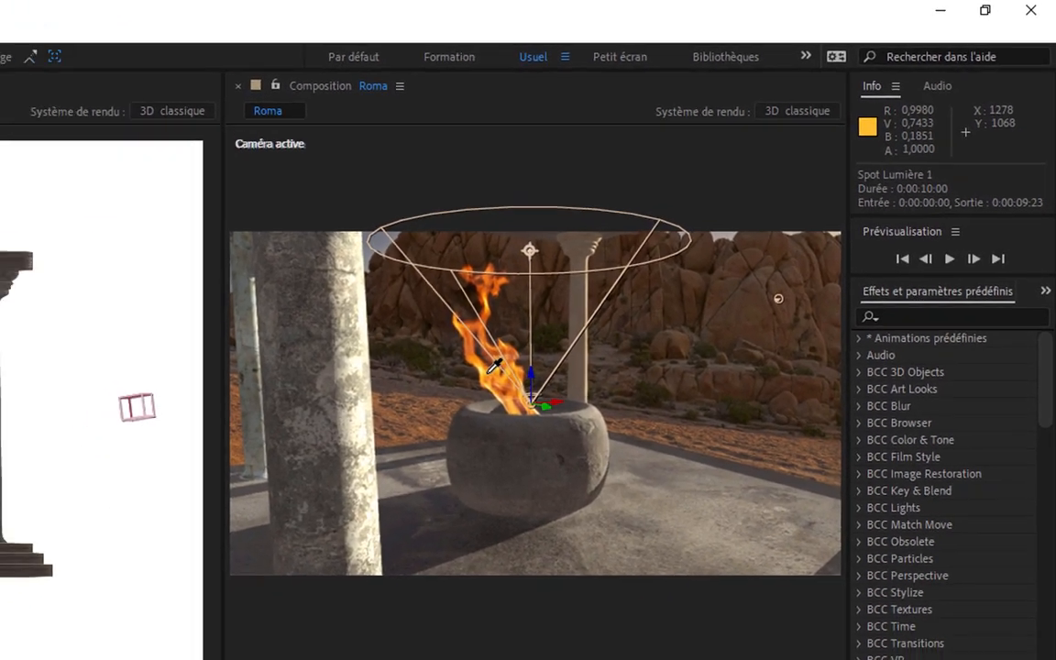
left_click(445, 399)
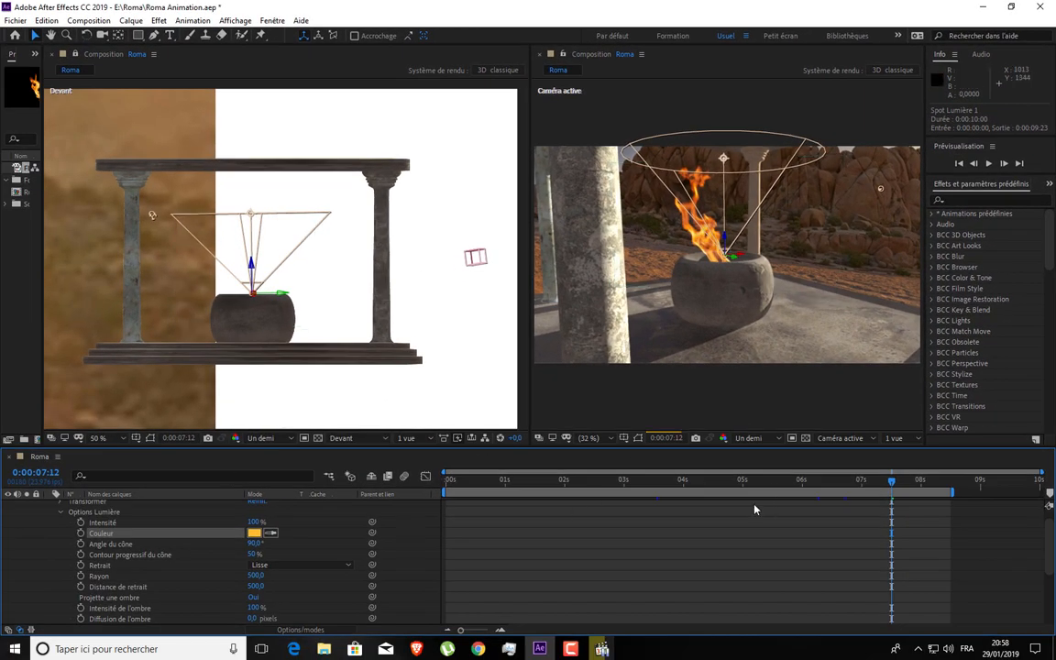
- At 0:00:02:15, change the colour of Spot Lumière 1 to a darker, fully saturated orange with a hue of 35°
left_click(602, 481)
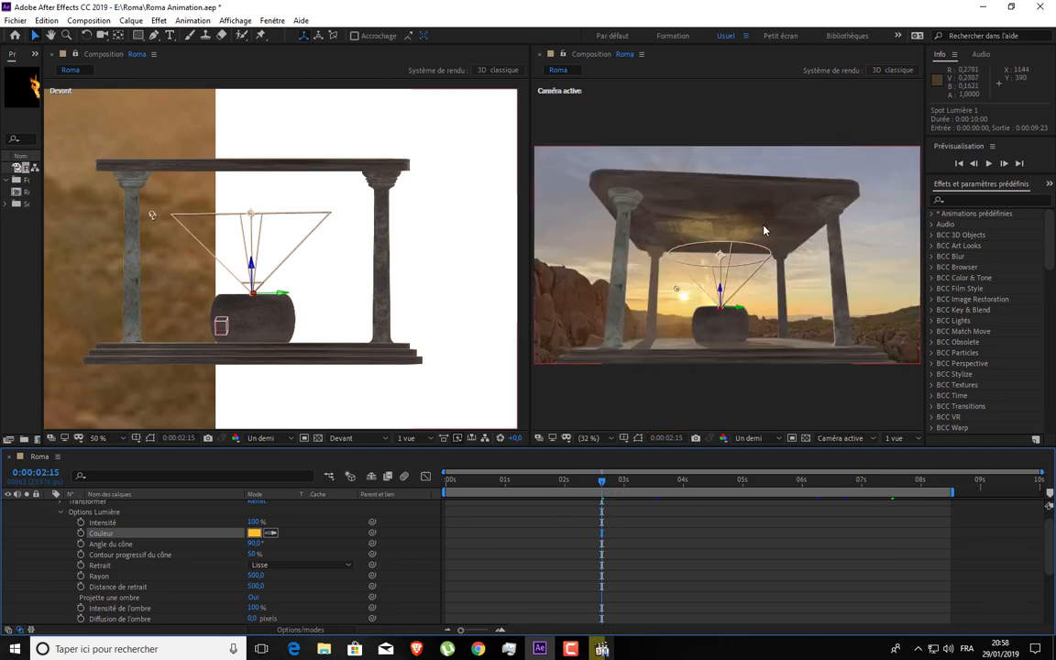
left_click(254, 535)
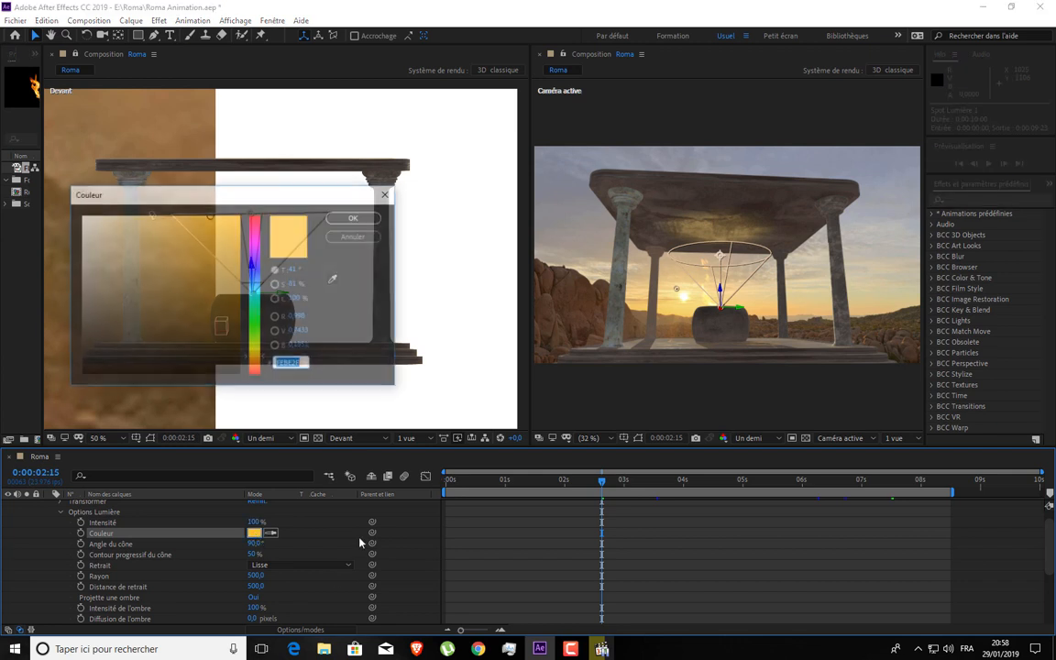
left_click(263, 359)
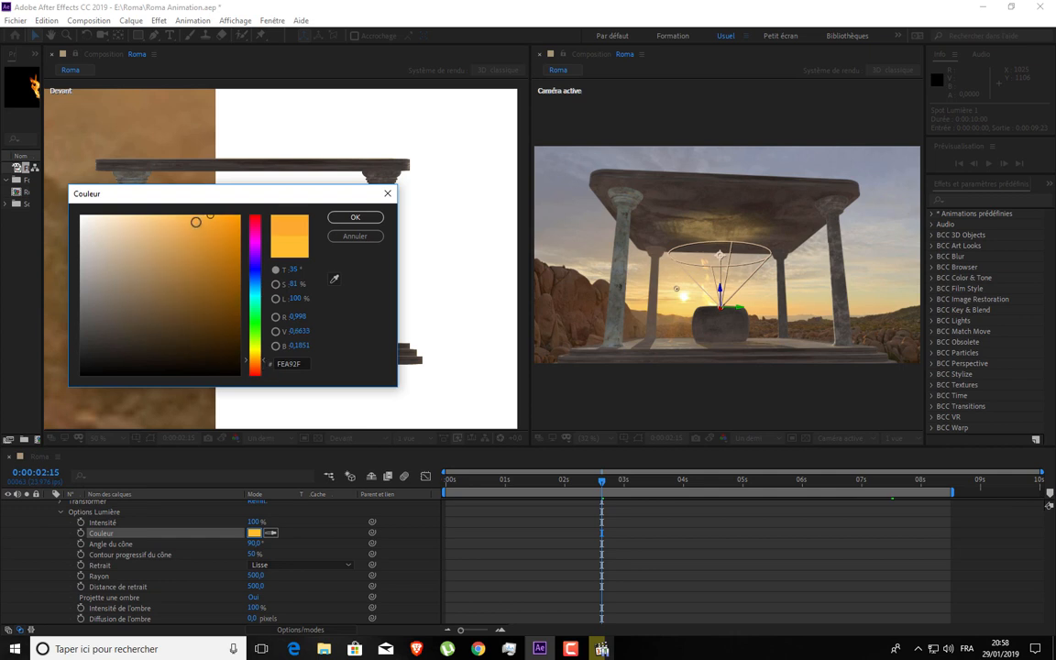
left_click(210, 232)
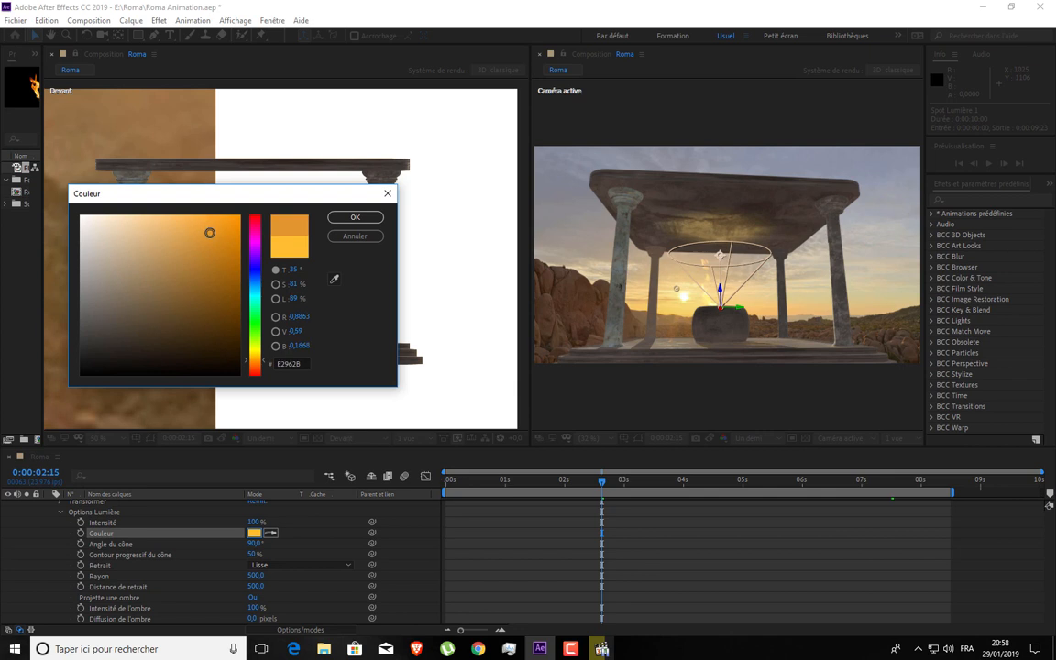
left_click(195, 242)
left_click(221, 271)
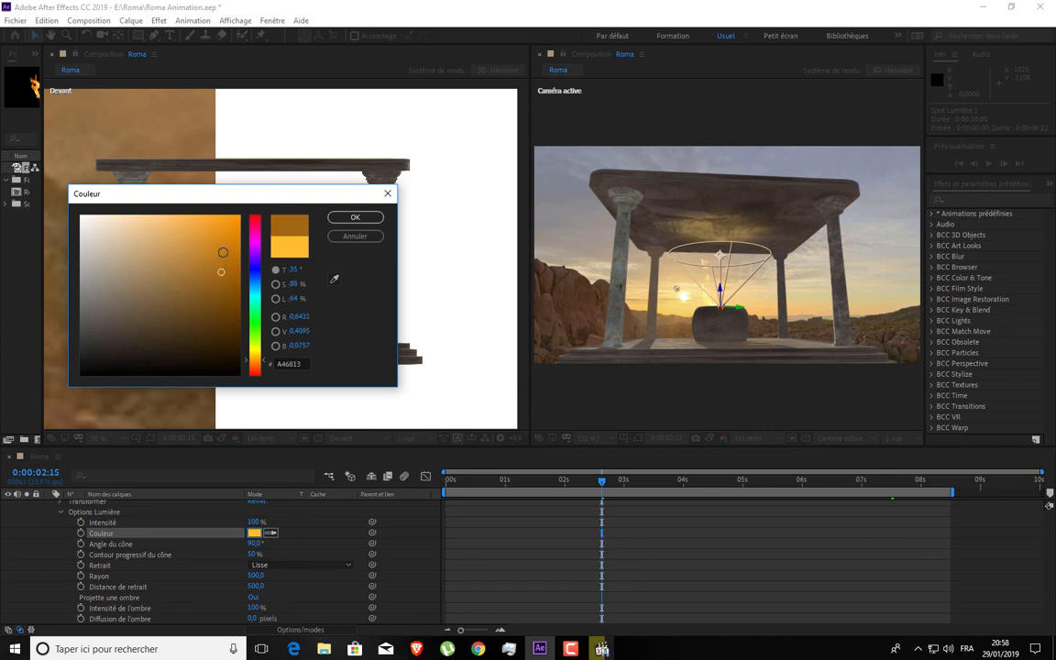
left_click(240, 245)
left_click(349, 220)
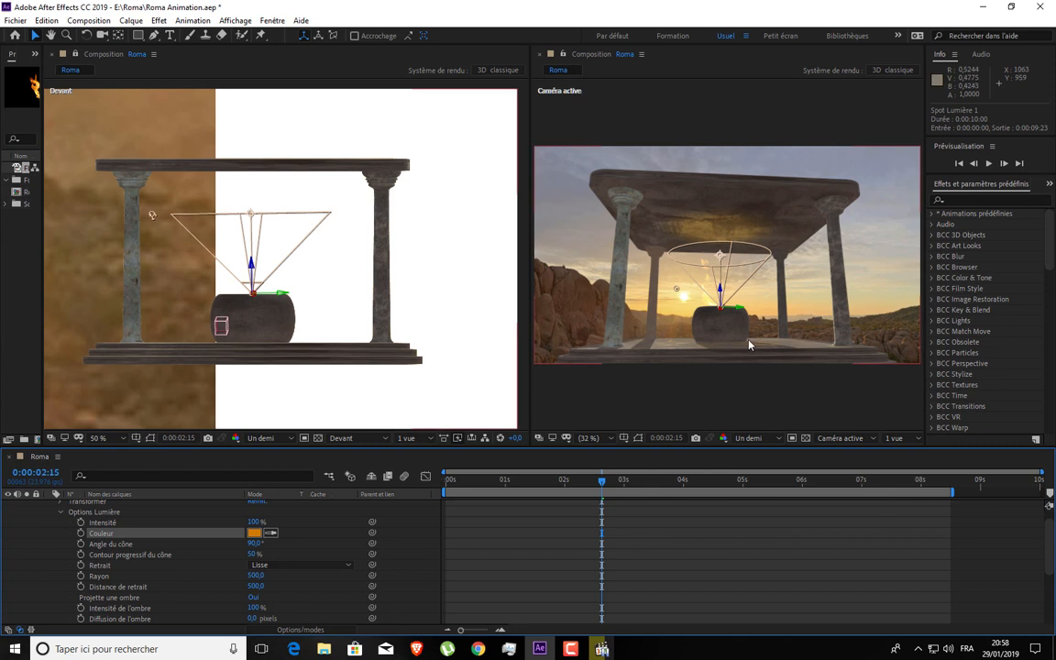
- Try a cone angle of 157° on Spot Lumière 1, undo it, and try cone feather values of 100% and 0%
key("ctrl+z")
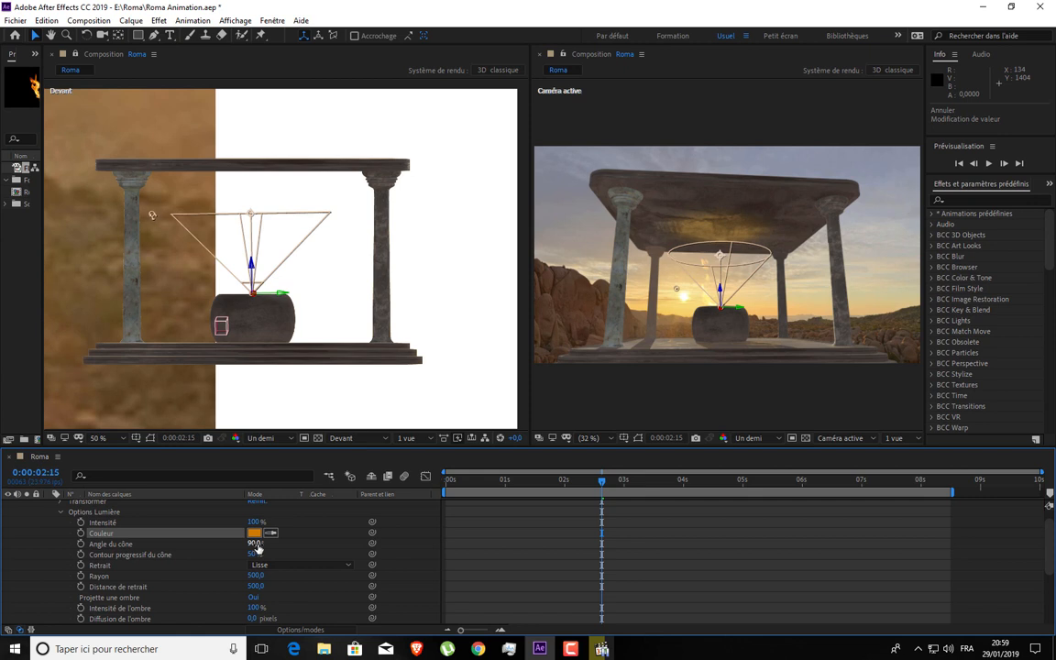
left_click_drag(257, 546, 300, 544)
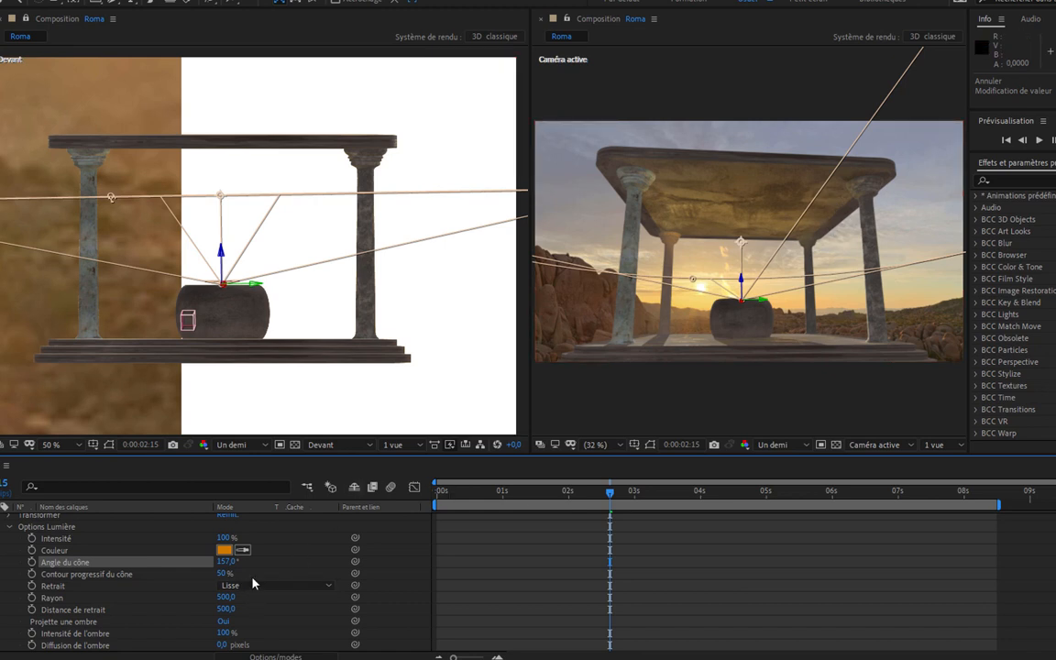
key("ctrl+z")
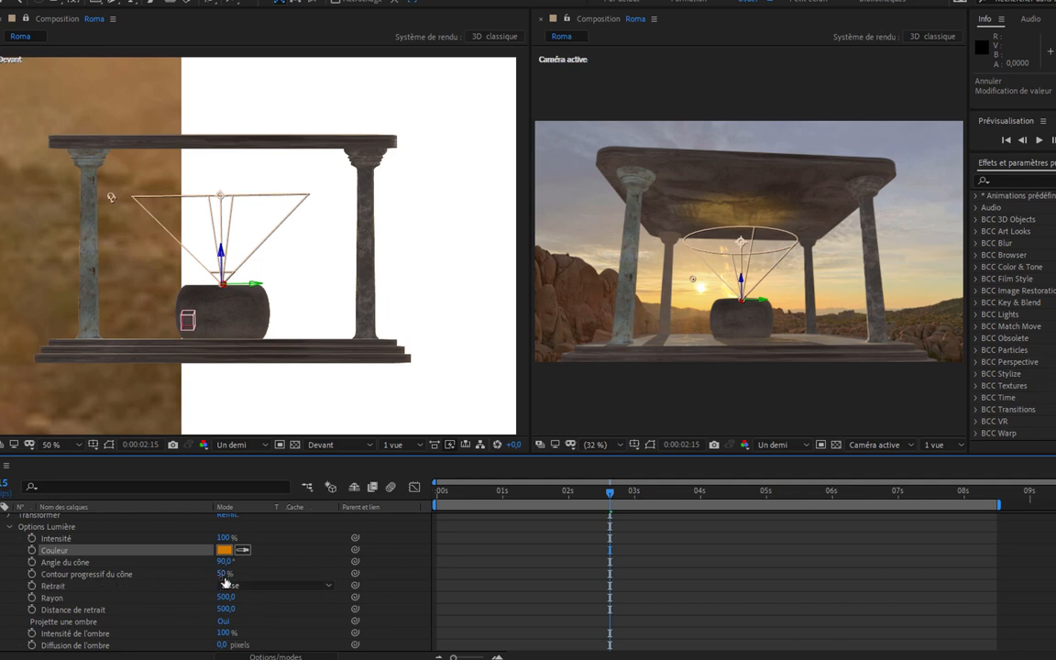
left_click_drag(224, 579, 355, 584)
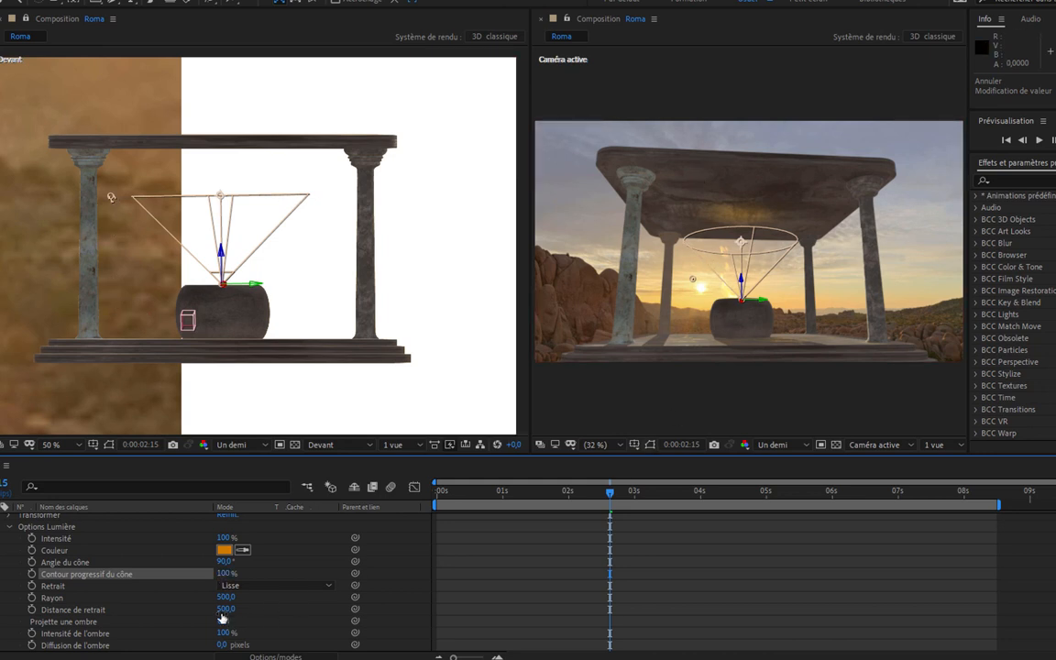
left_click(225, 574)
type("0")
key("Return")
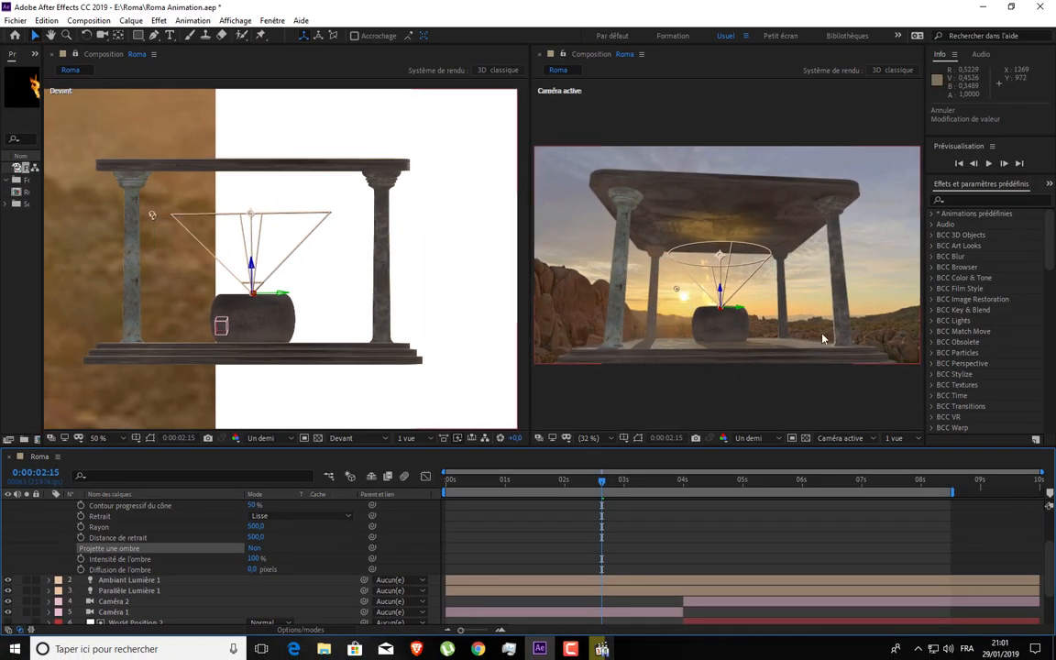
- Switch to the media player and examine the fire glow around the bowl in the finished Roma video
scroll(278, 553, "up", 1)
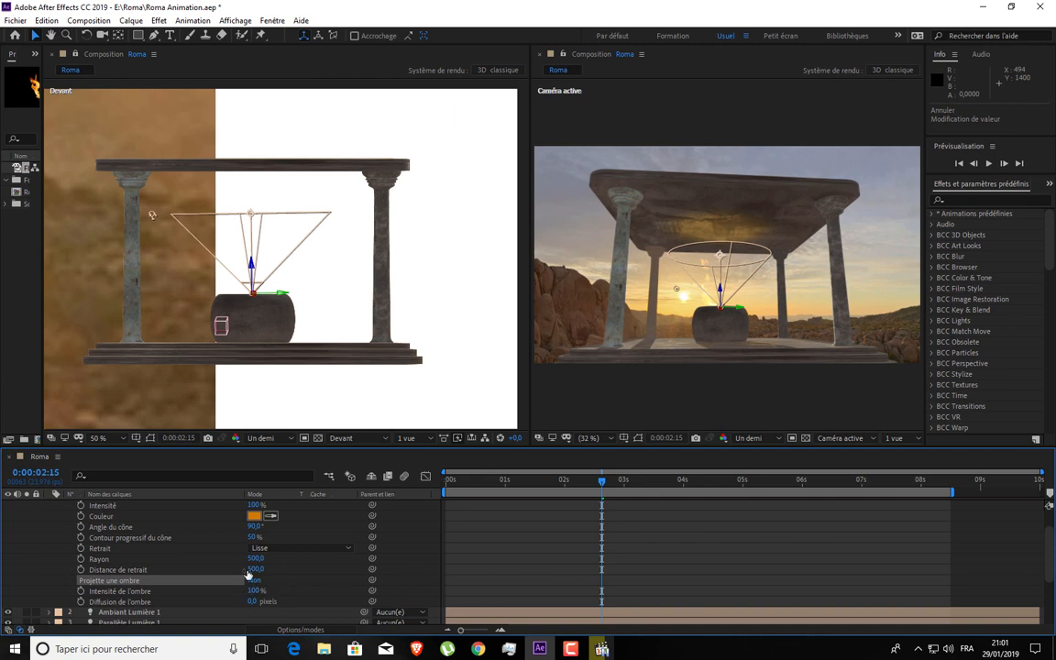
scroll(243, 572, "up", 1)
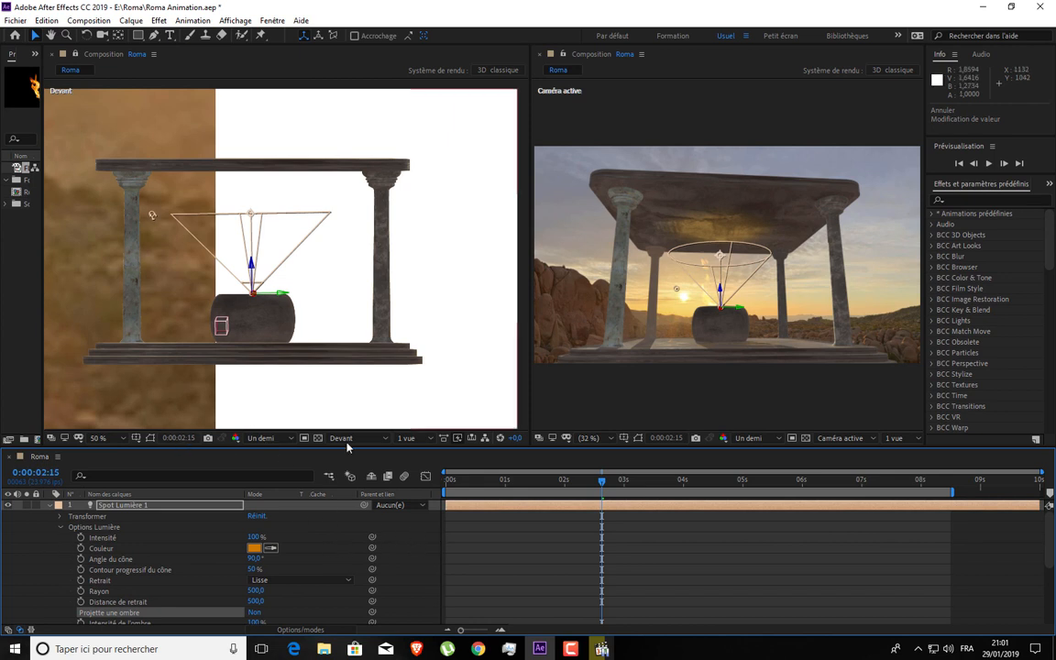
left_click(602, 649)
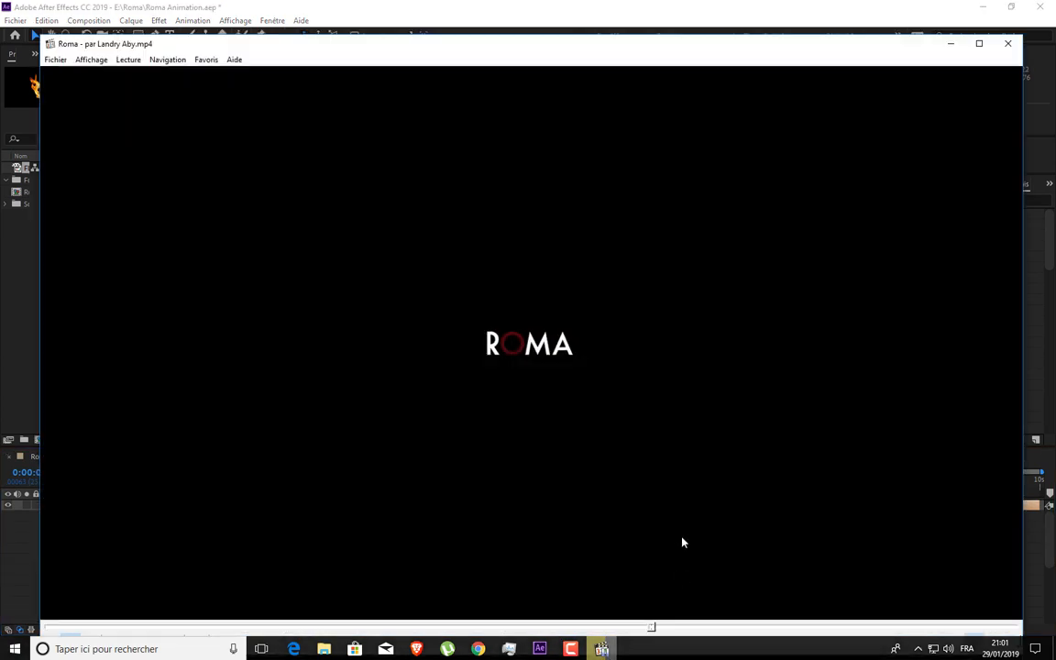
left_click(389, 627)
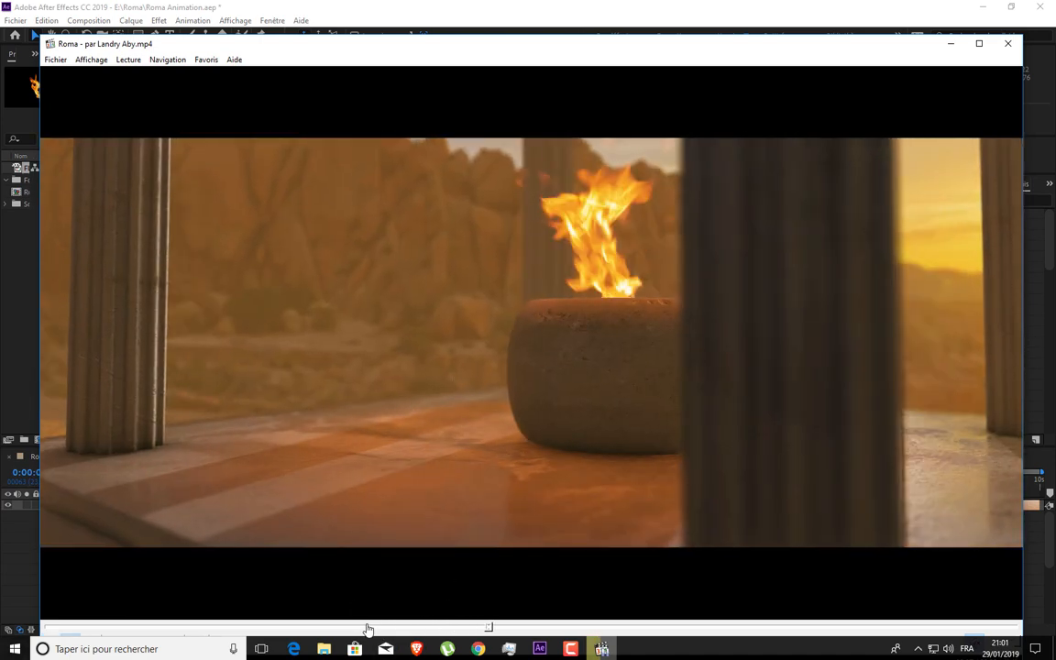
left_click(366, 627)
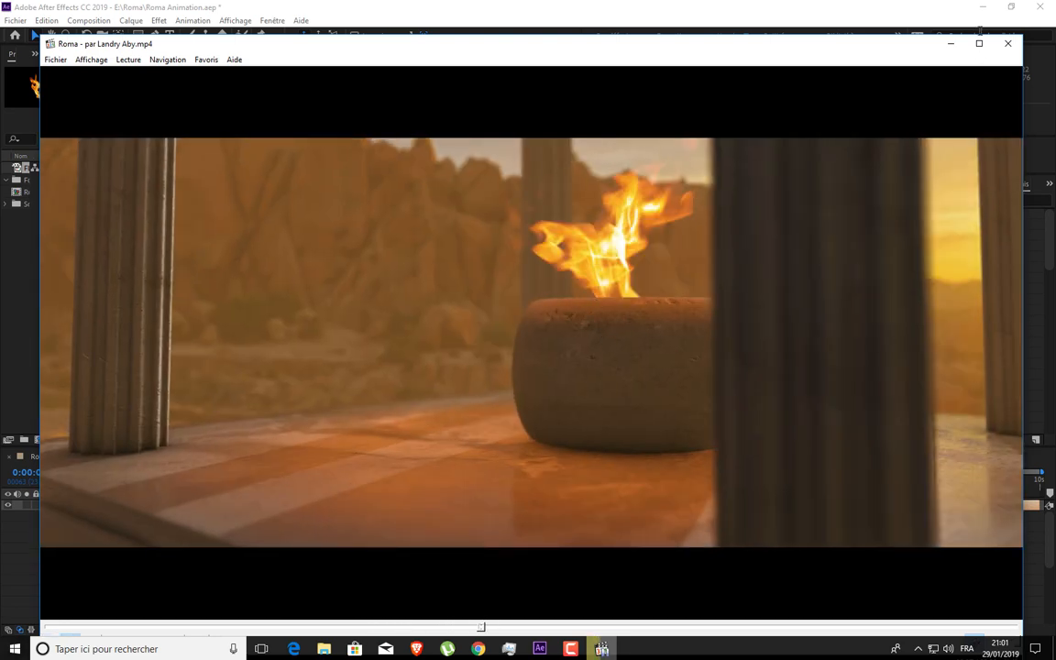
- Switch back to After Effects, try an intensity of 500% on Spot Lumière 1, and set it to 50%
left_click(951, 43)
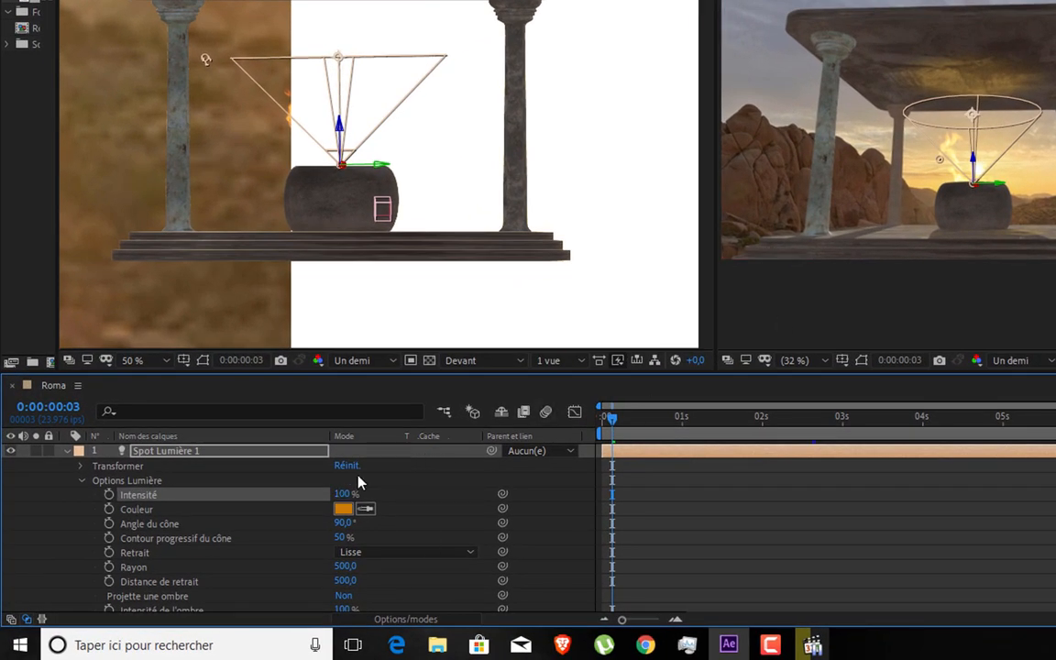
left_click(340, 495)
type("500")
key("Return")
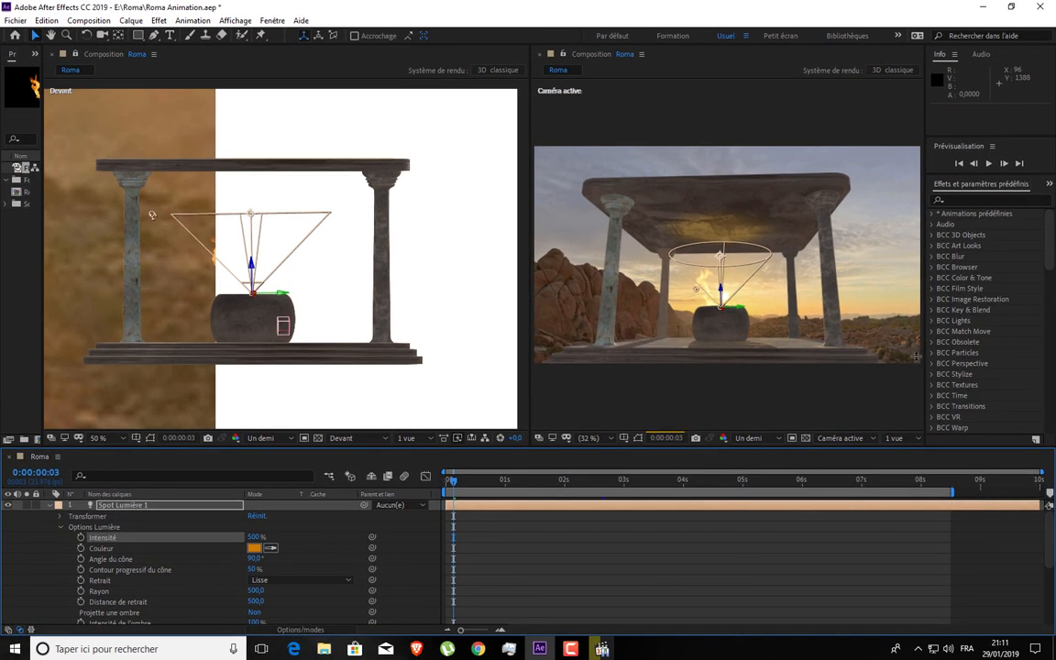
left_click(257, 536)
type("50")
key("Return")
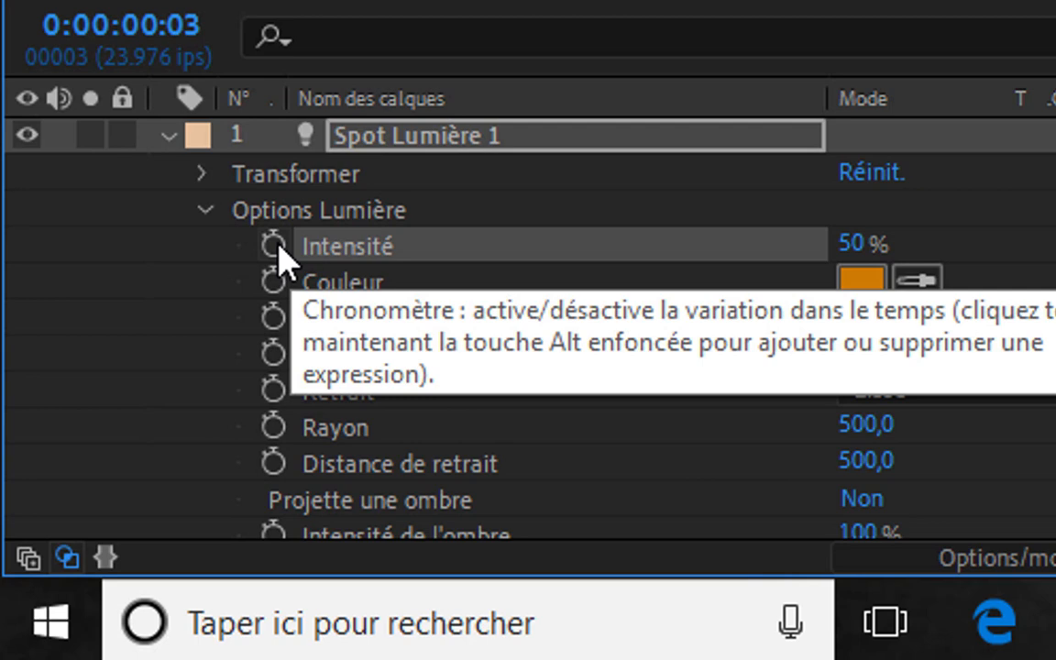
- Add the expression wiggle(10,5) to the intensity of Spot Lumière 1
left_click(273, 246, "alt")
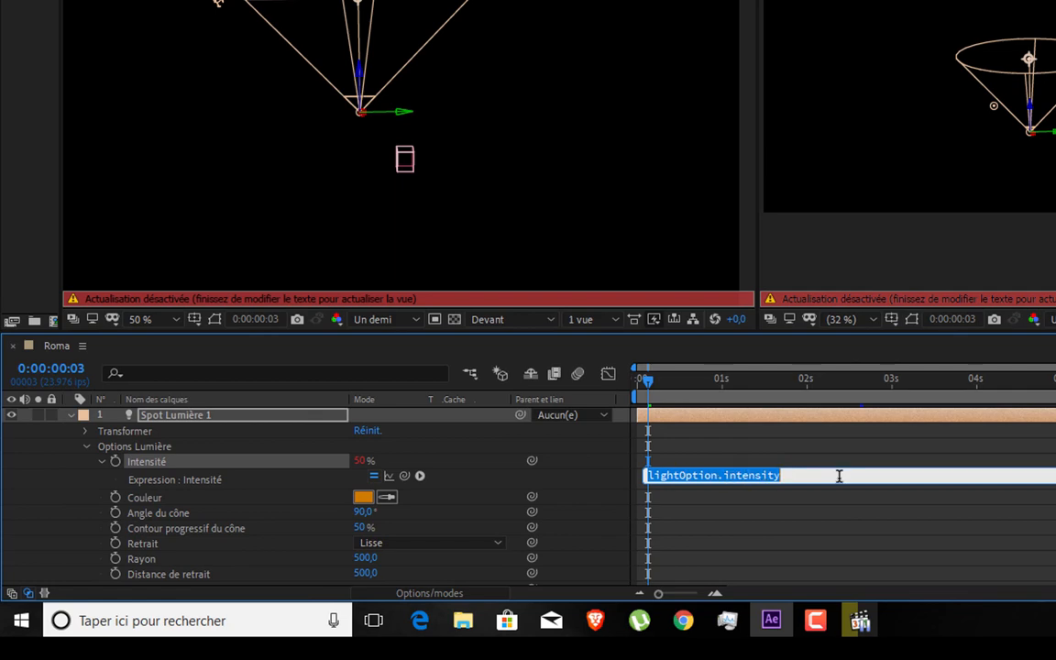
type("wigg")
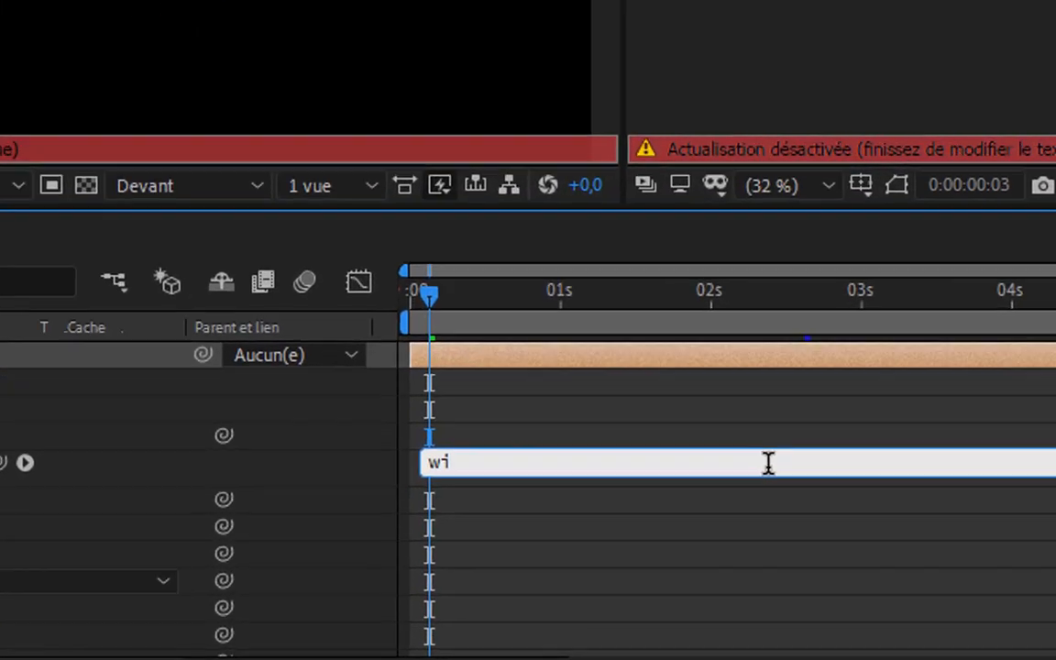
type("le")
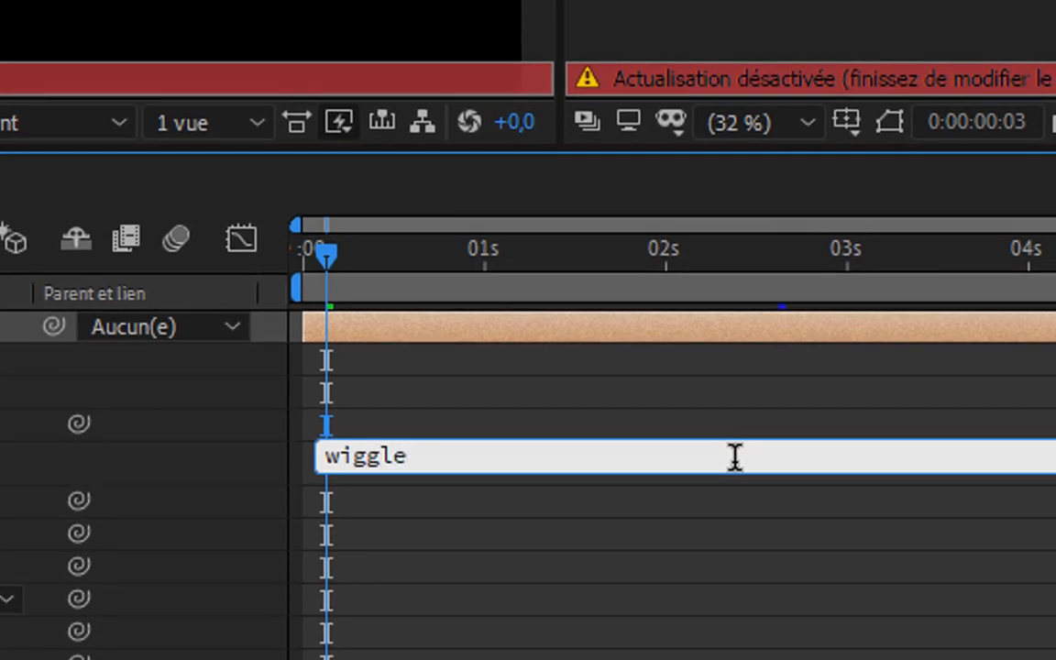
type("(10,")
type("5")
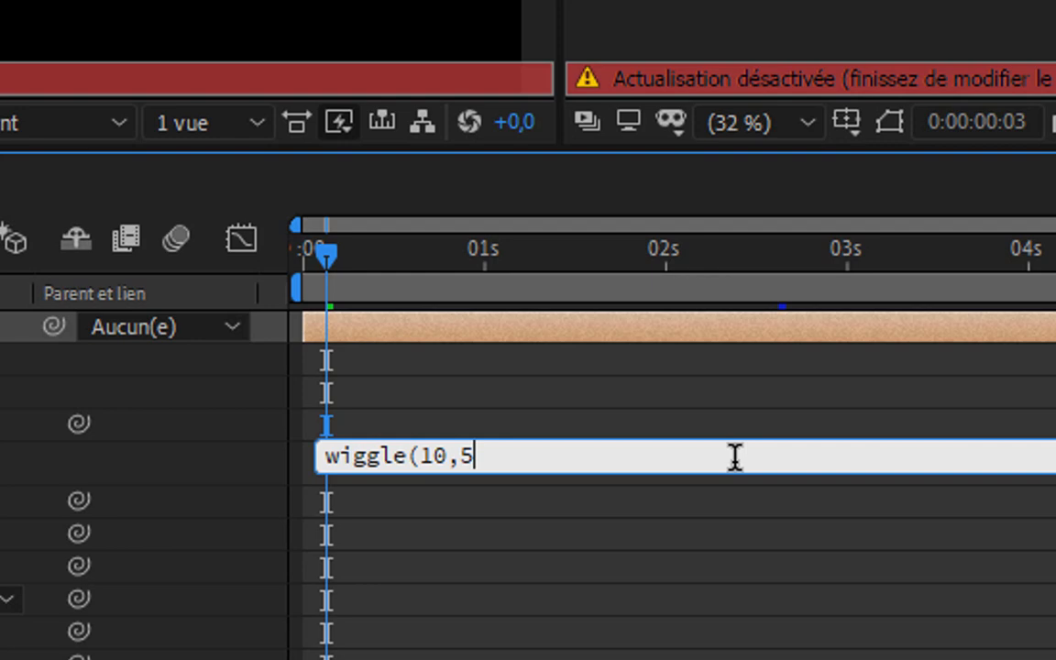
type(")")
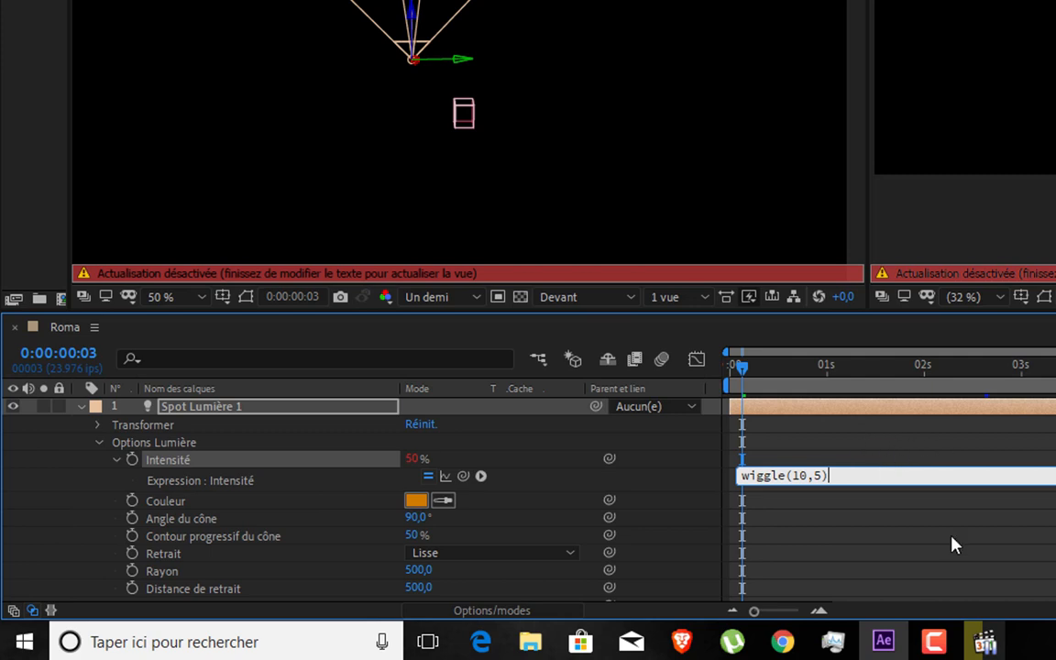
left_click(885, 538)
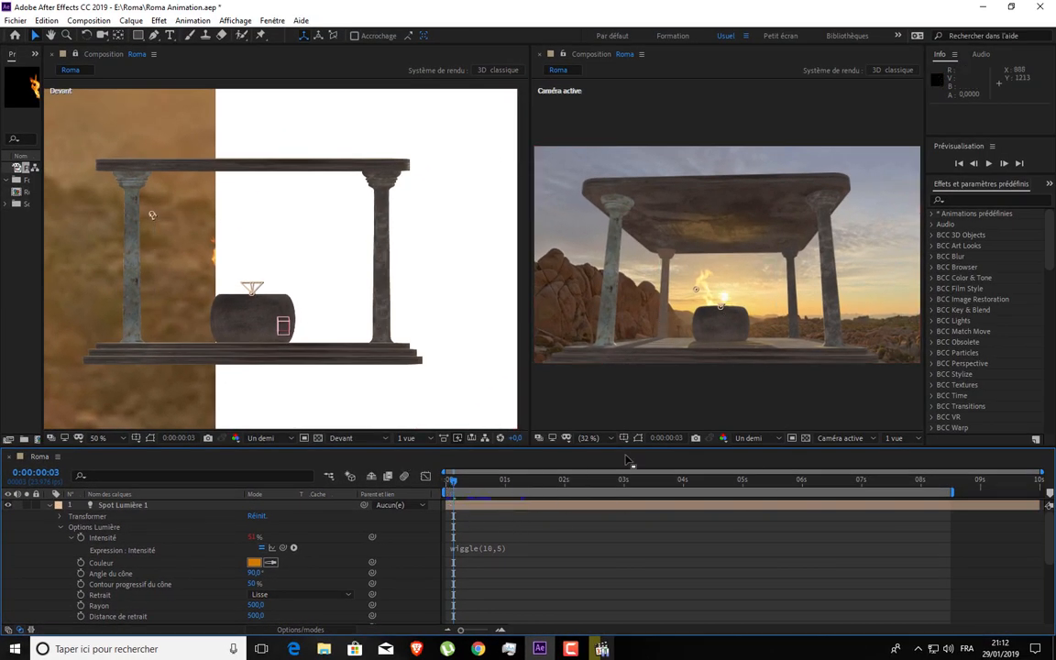
- Preview the animation and examine the light's flicker close up on the temple ceiling
key("space")
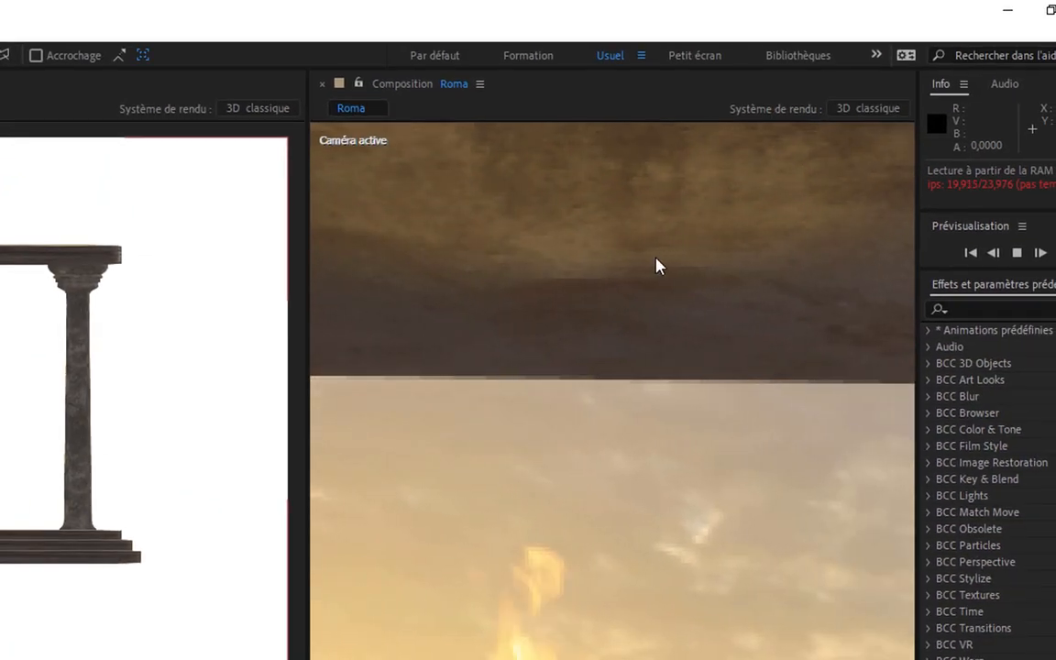
left_click_drag(659, 264, 665, 437)
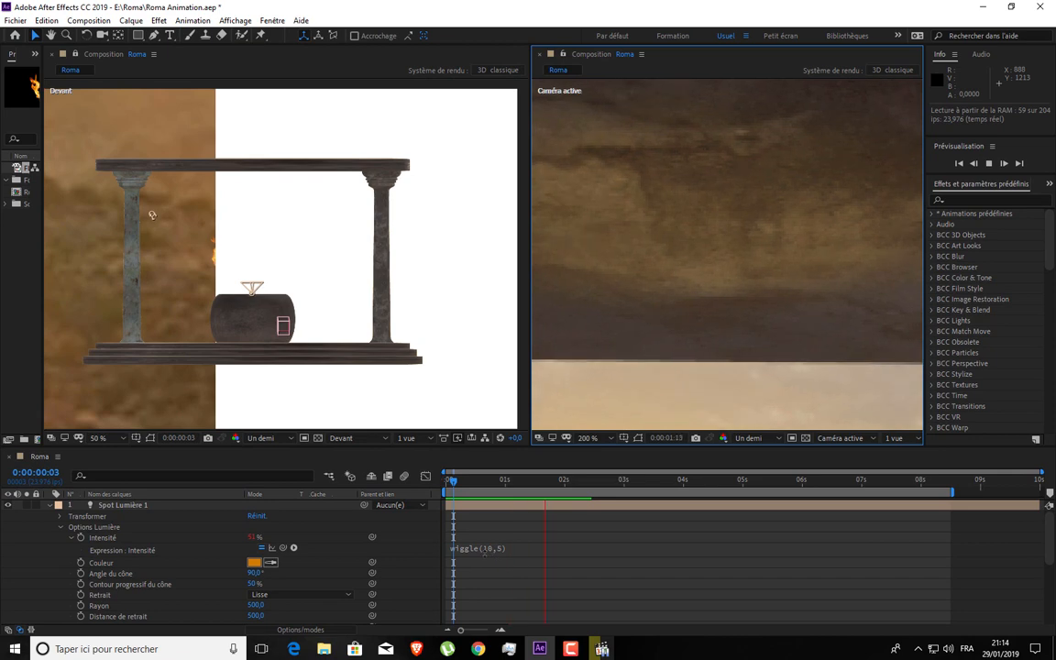
key("space")
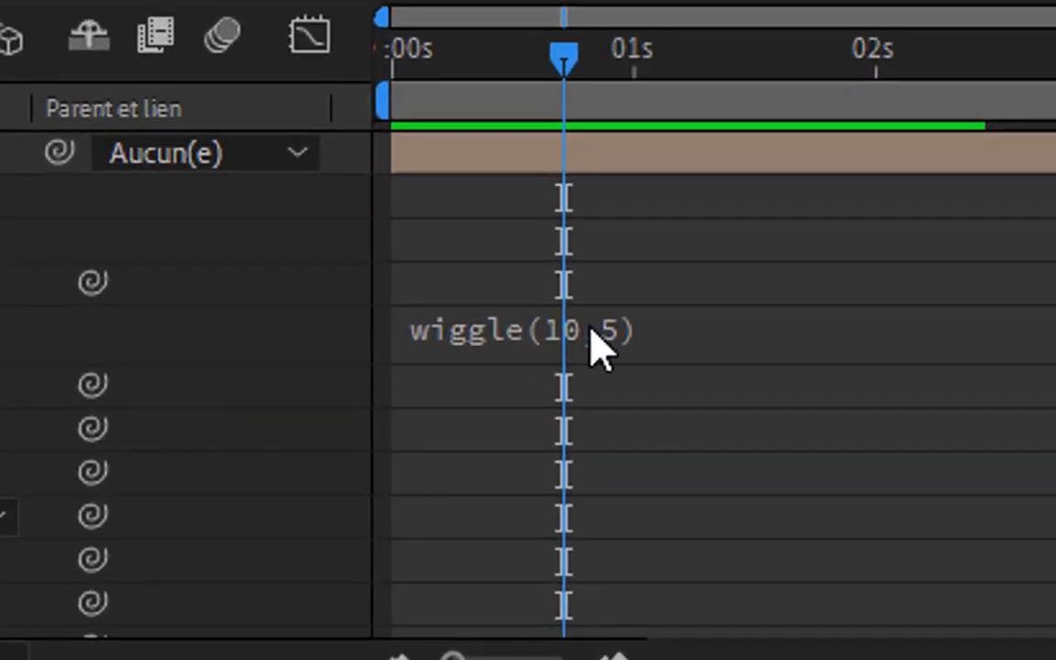
- Examine the frequency and amplitude arguments in the wiggle expression on the intensity of Spot Lumière 1
left_click(591, 343)
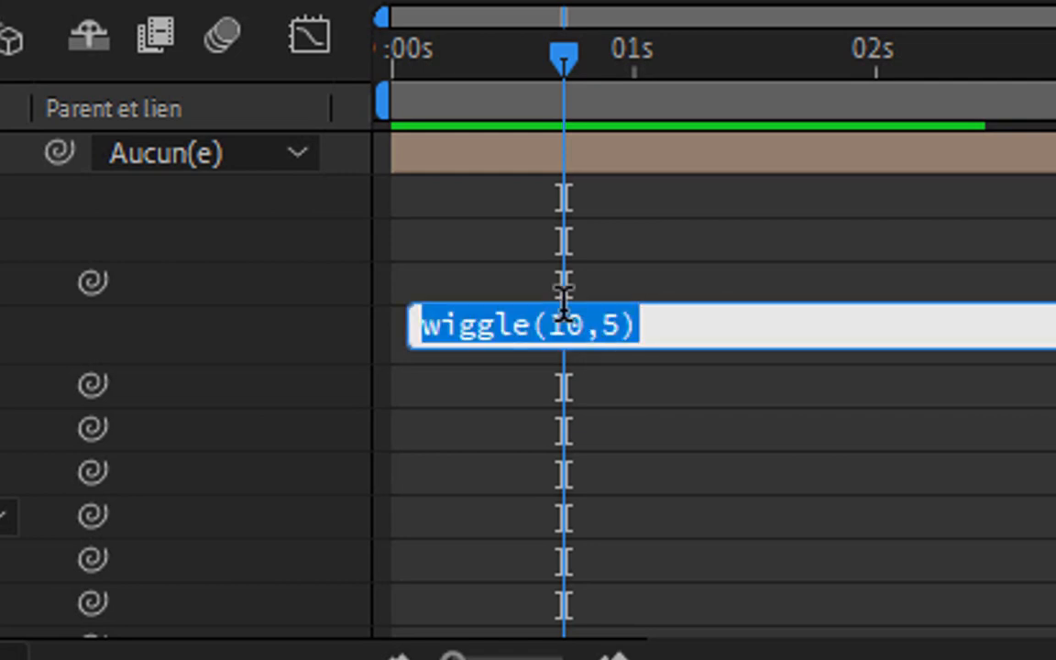
left_click(565, 325)
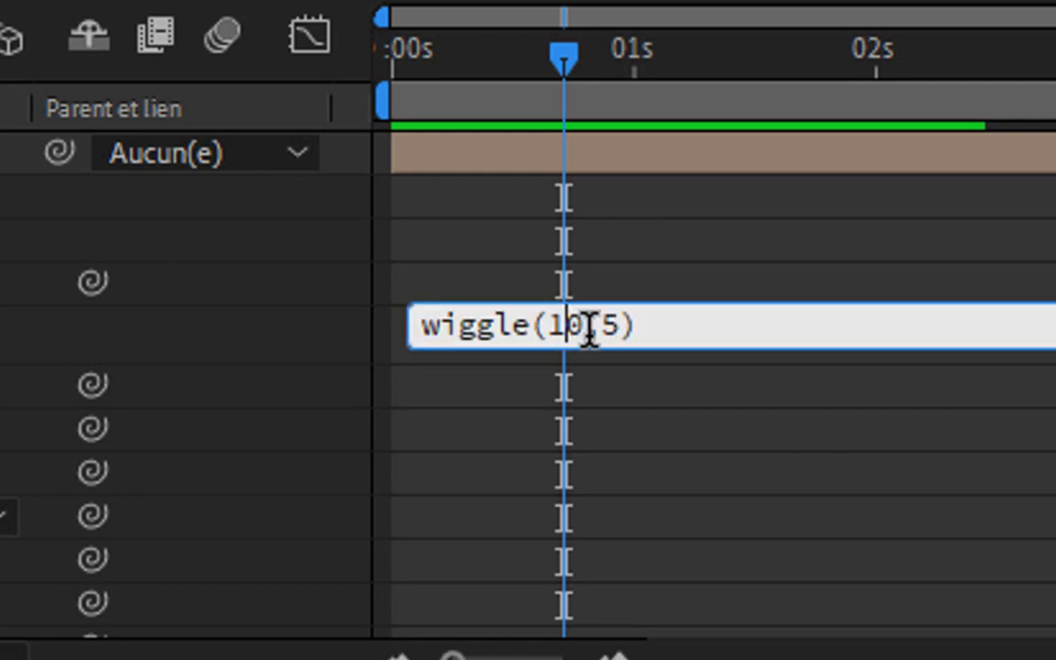
double_click(569, 335)
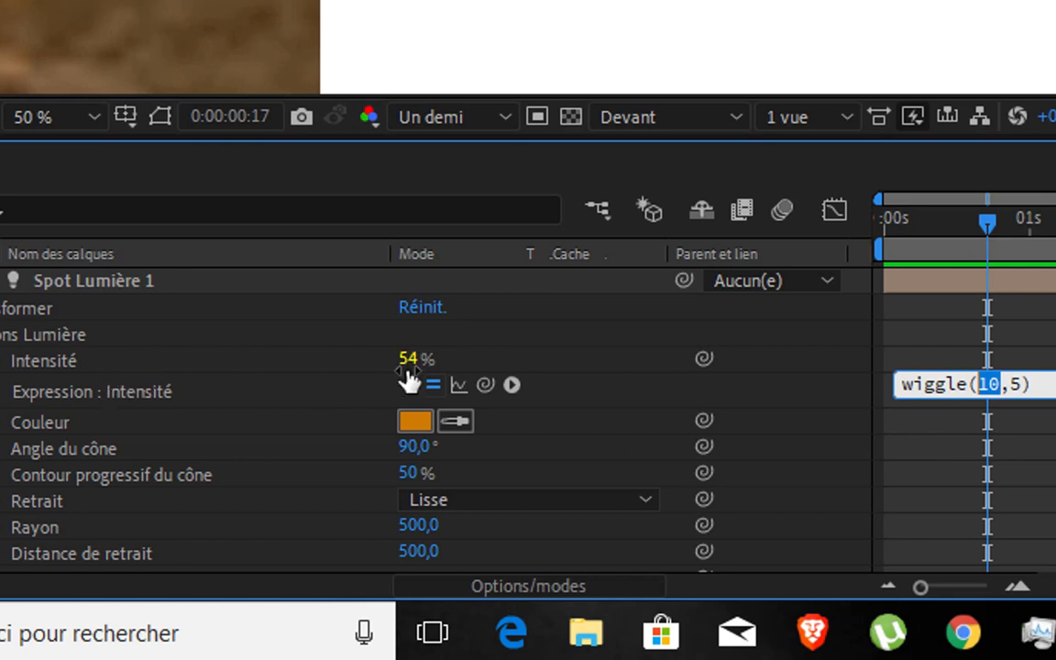
double_click(1016, 384)
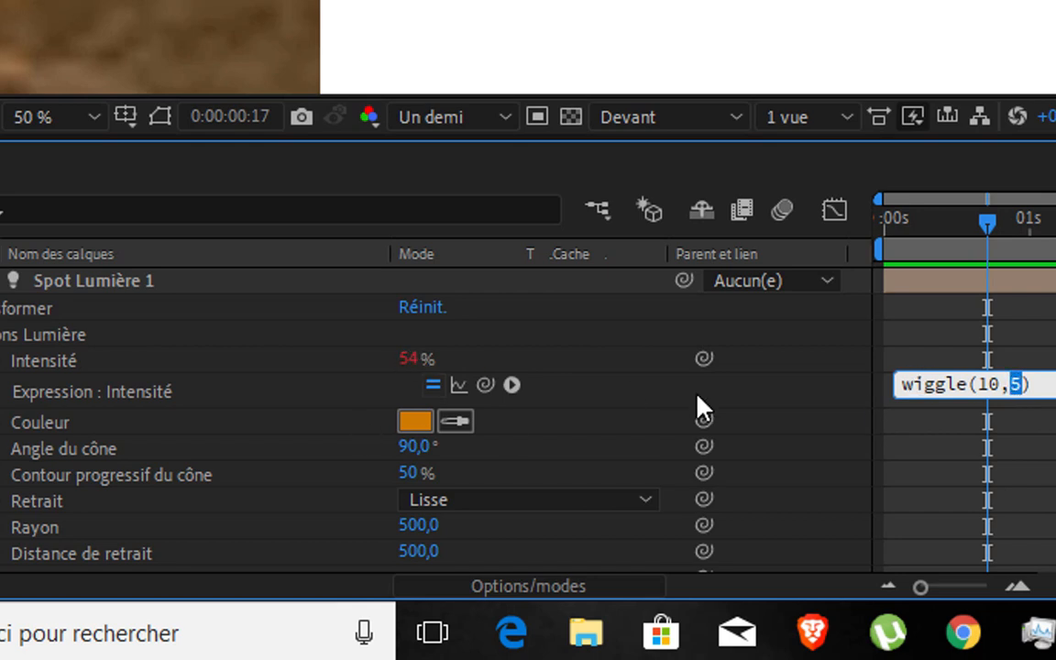
left_click_drag(1002, 389, 993, 391)
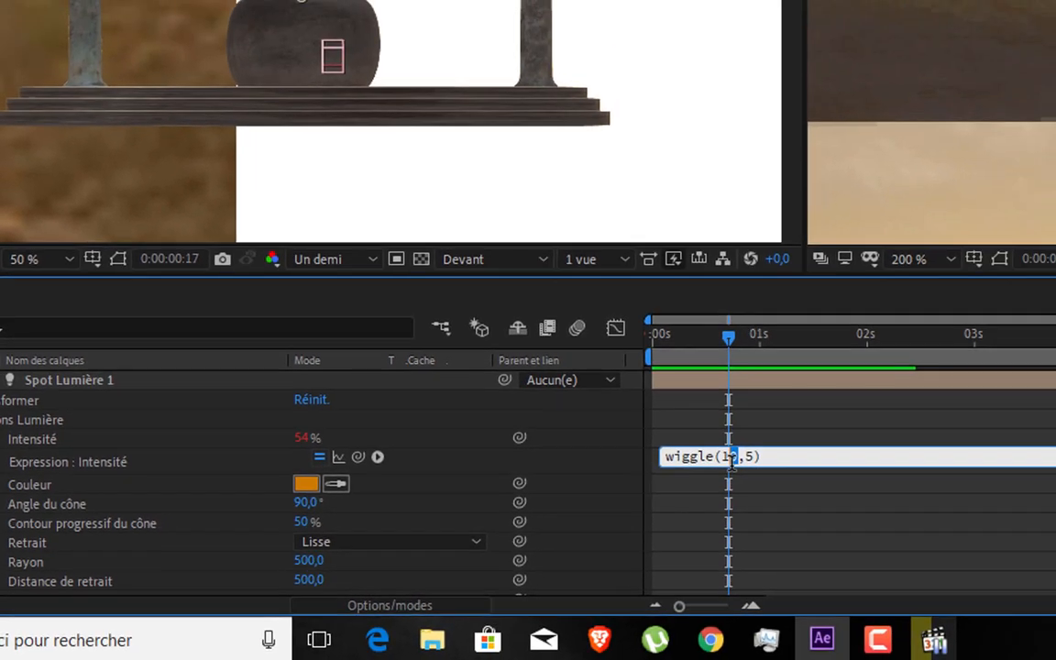
left_click_drag(730, 458, 723, 462)
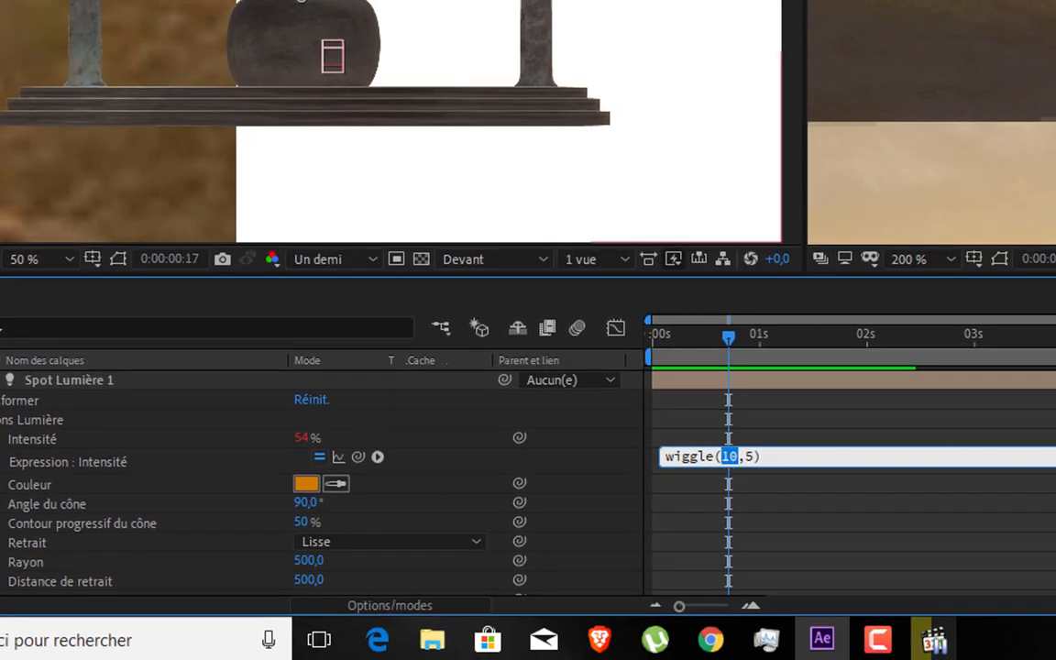
- Change the intensity expression of Spot Lumière 1 to wiggle(5,30)
scroll(985, 165, "down", 1)
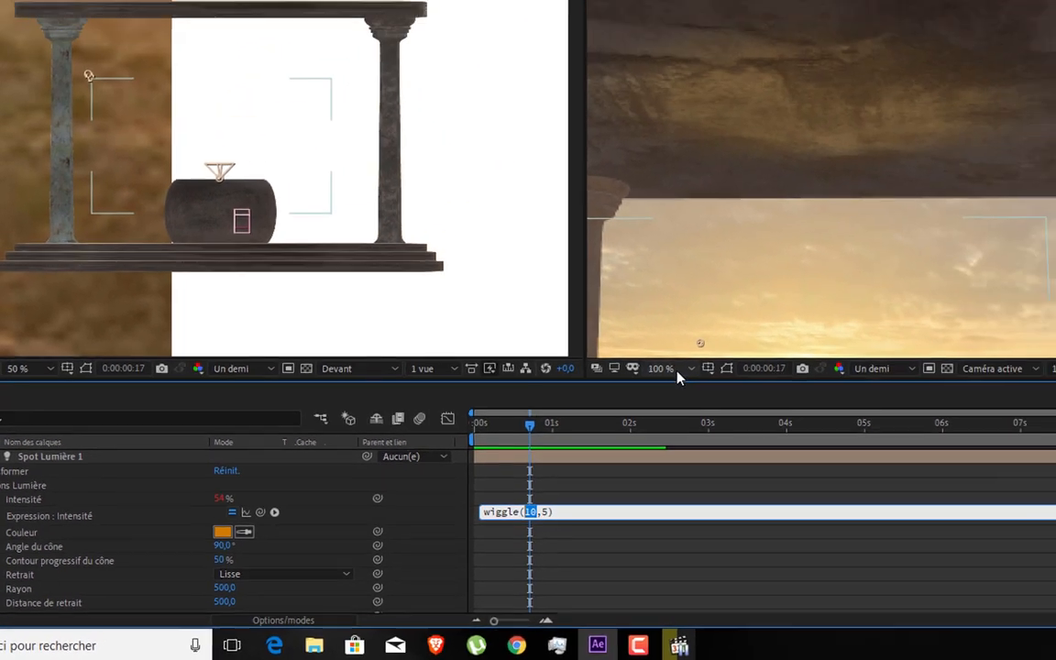
left_click(917, 258)
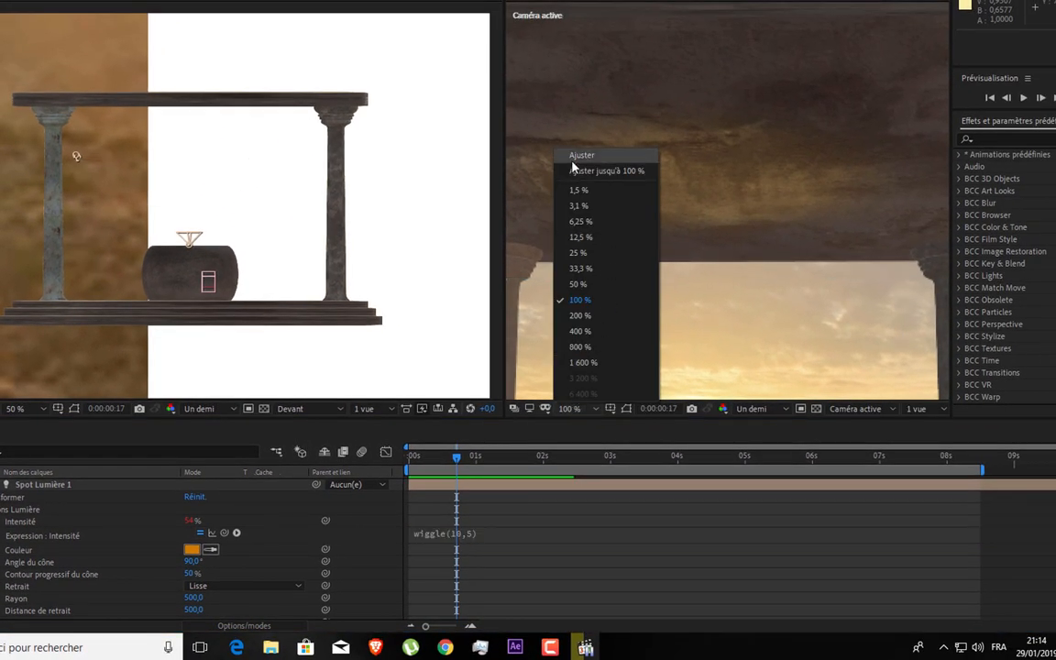
left_click(609, 170)
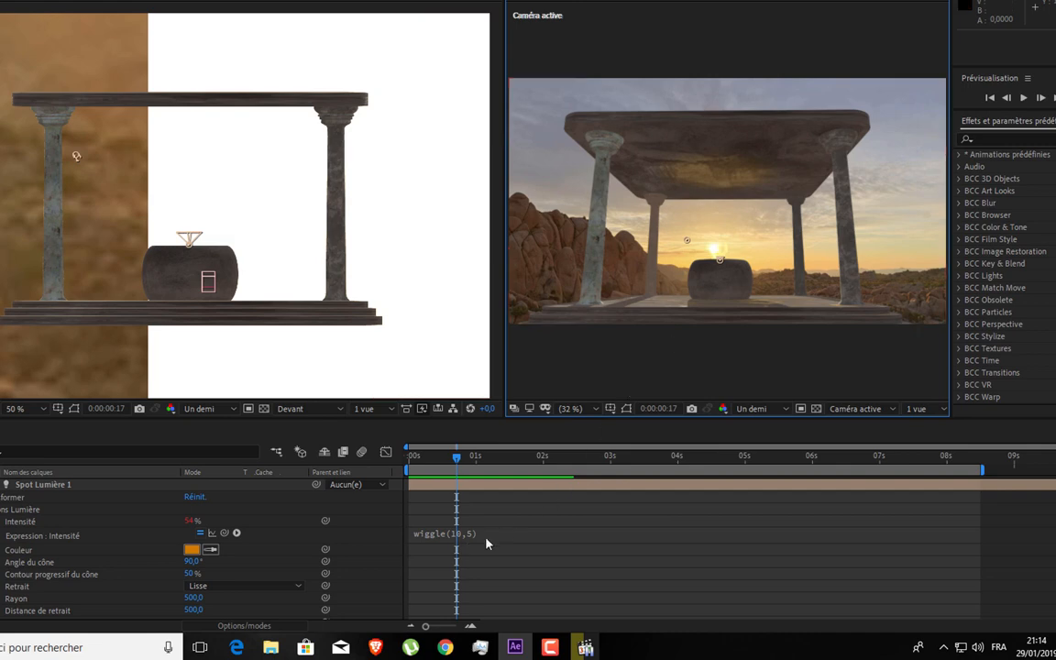
left_click(462, 539)
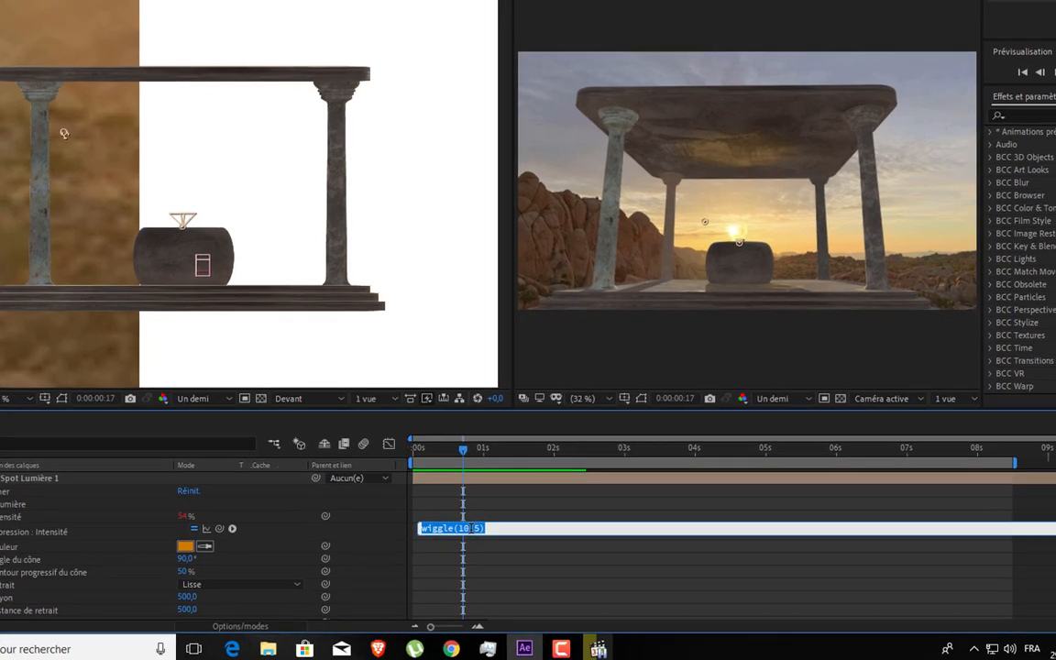
left_click(458, 535)
double_click(597, 447)
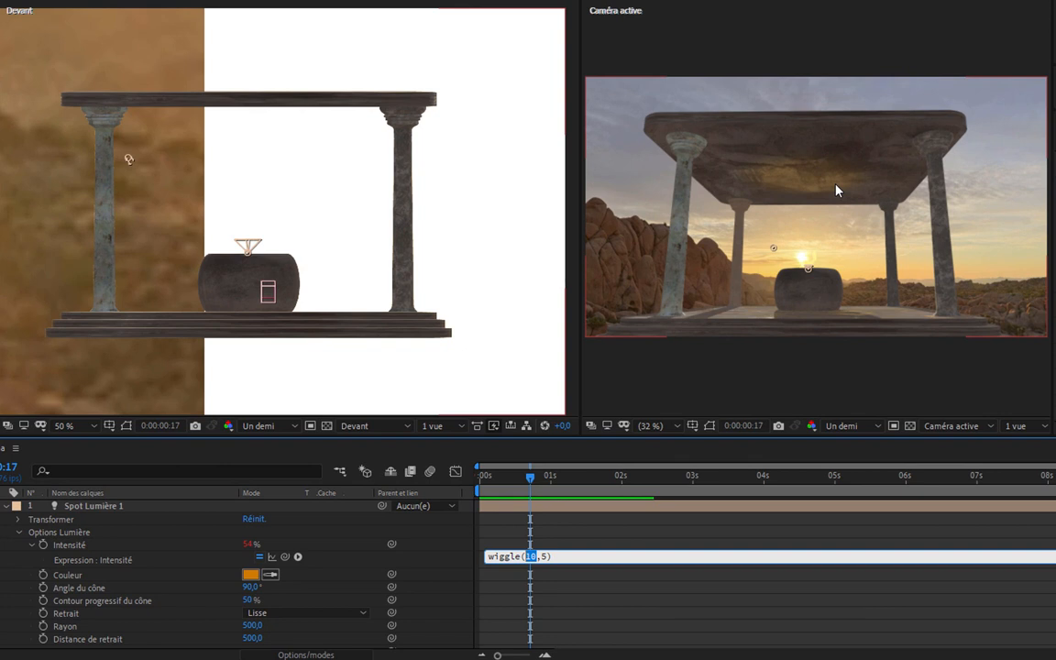
type("5")
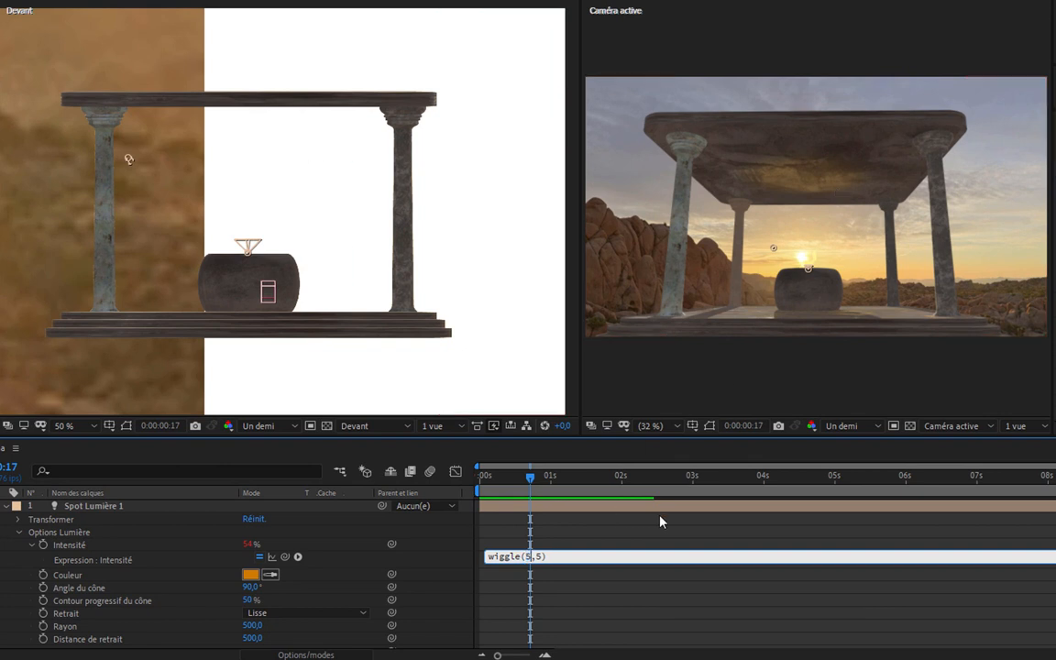
double_click(537, 556)
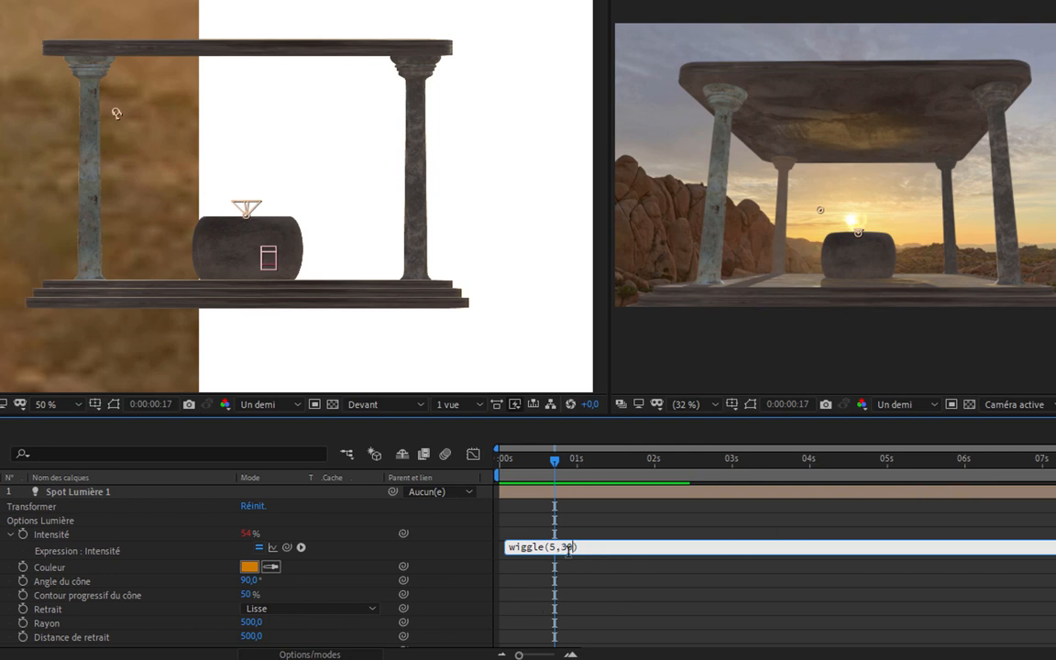
left_click(613, 536)
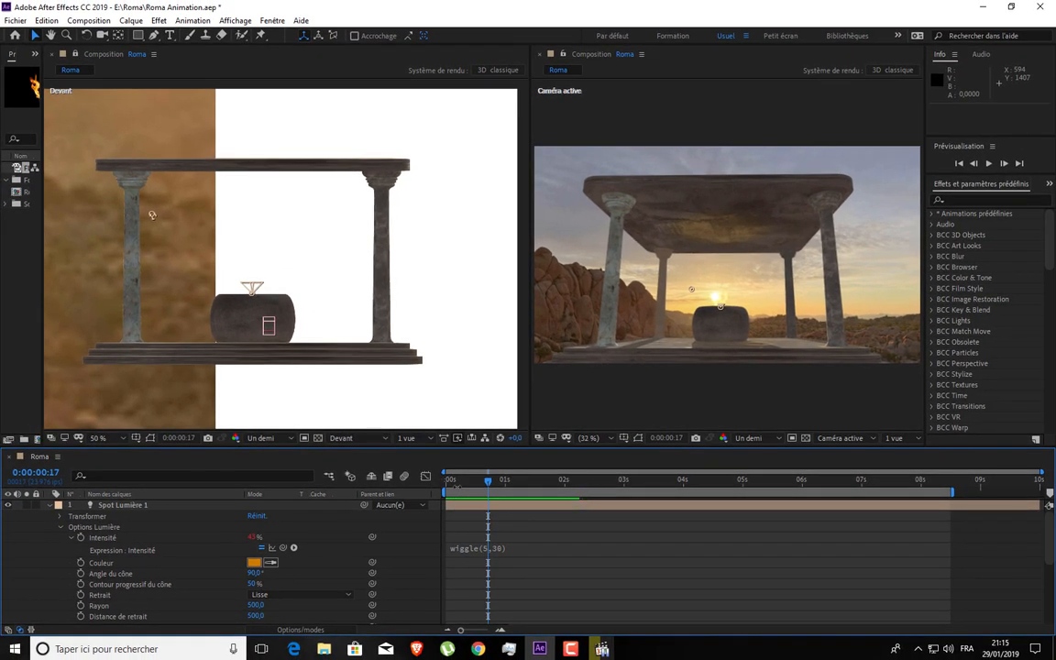
- Preview the animation and examine the changed flicker on the ceiling, both close up and in the full camera view
key("space")
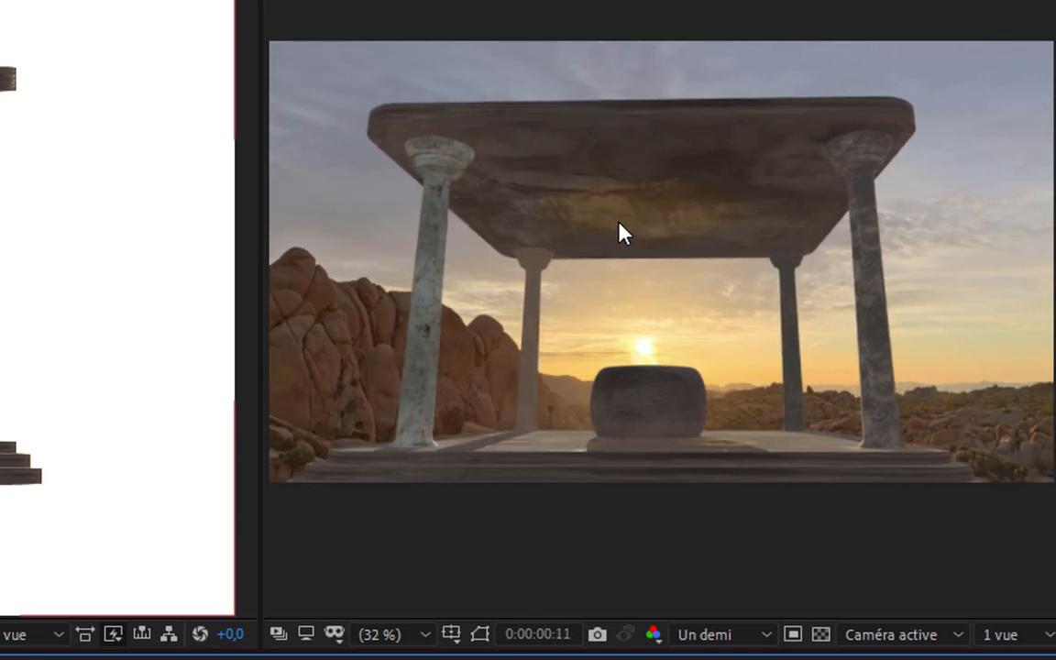
key("slash")
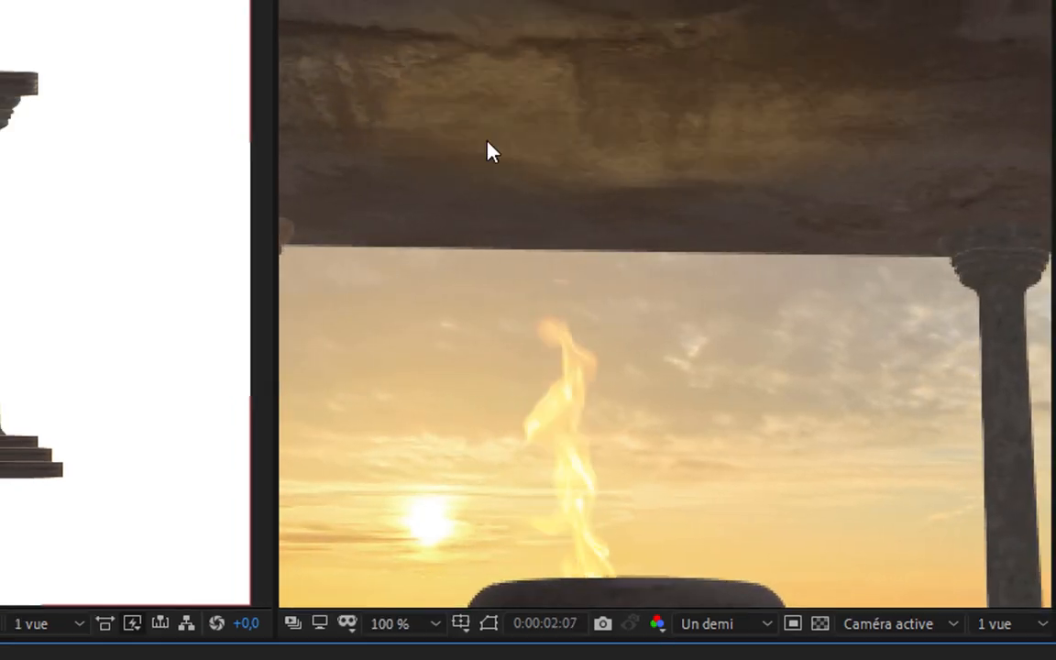
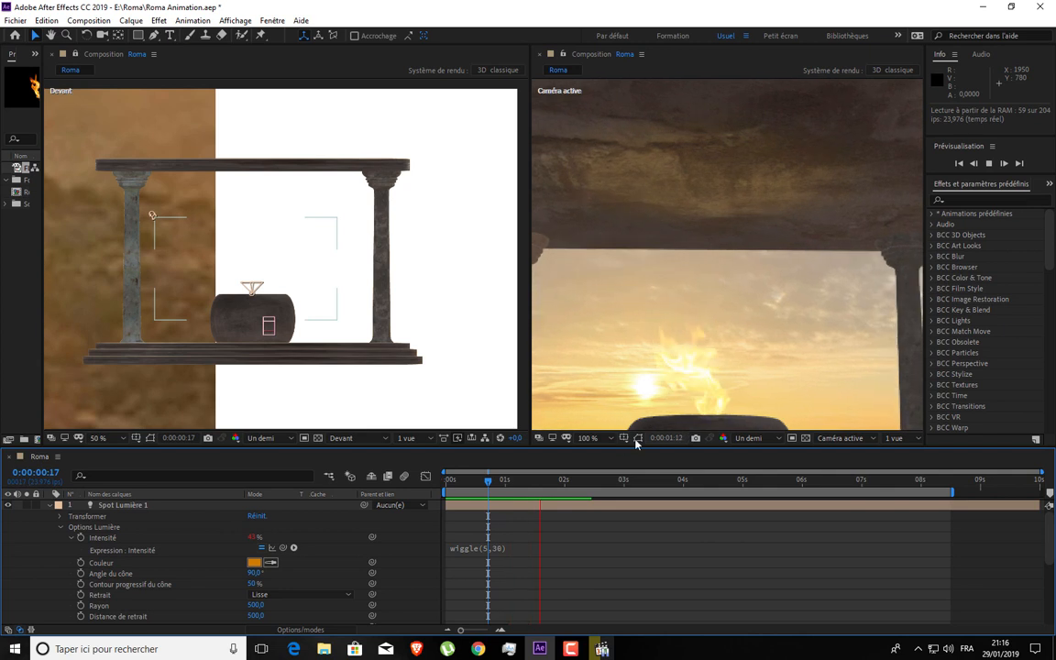
left_click(586, 438)
left_click(603, 216)
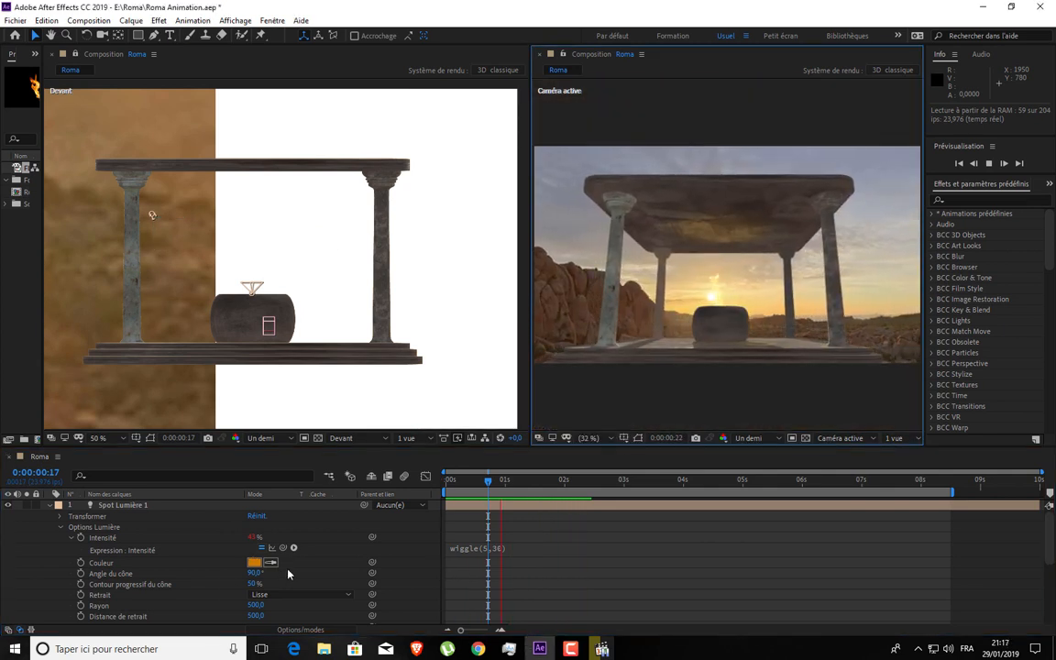
key("space")
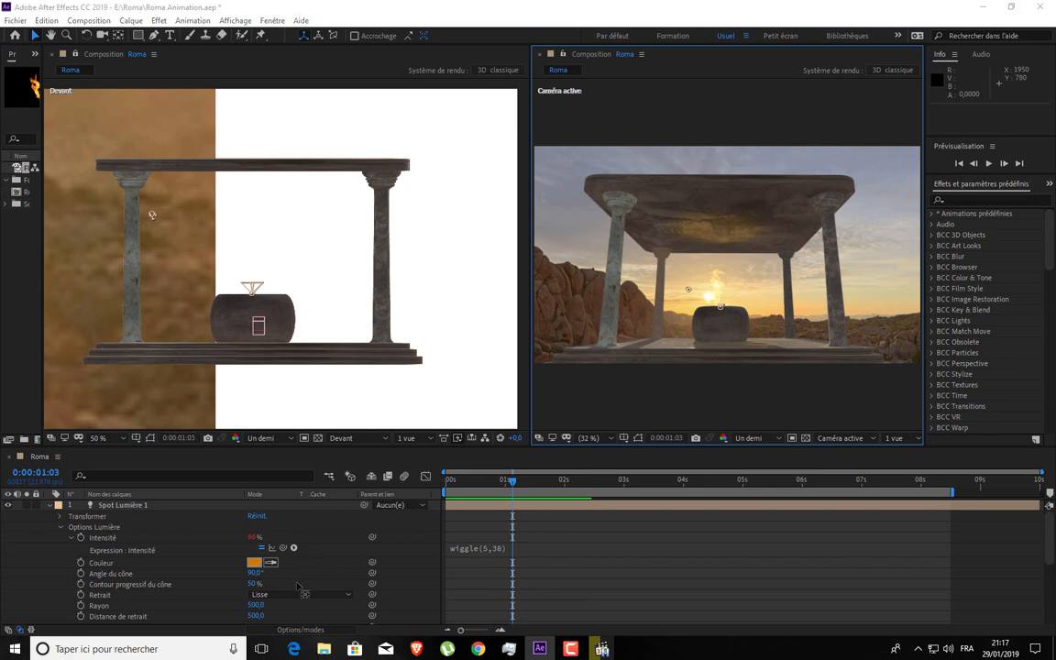
- Change the colour of Spot Lumière 1 to the pale orange F7CA8A
left_click(254, 562)
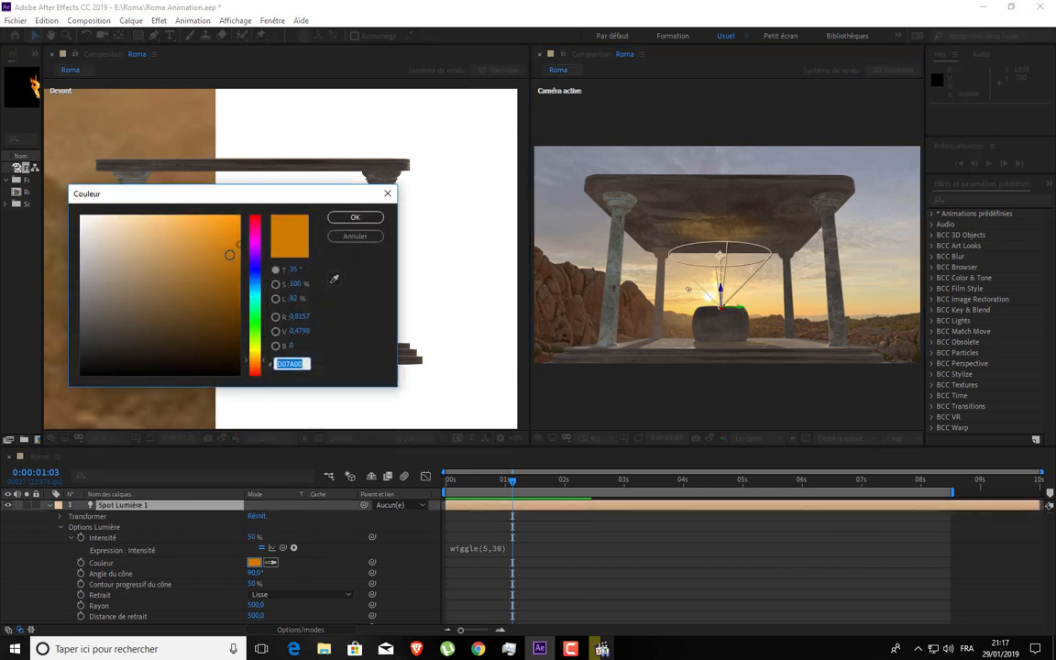
left_click(166, 229)
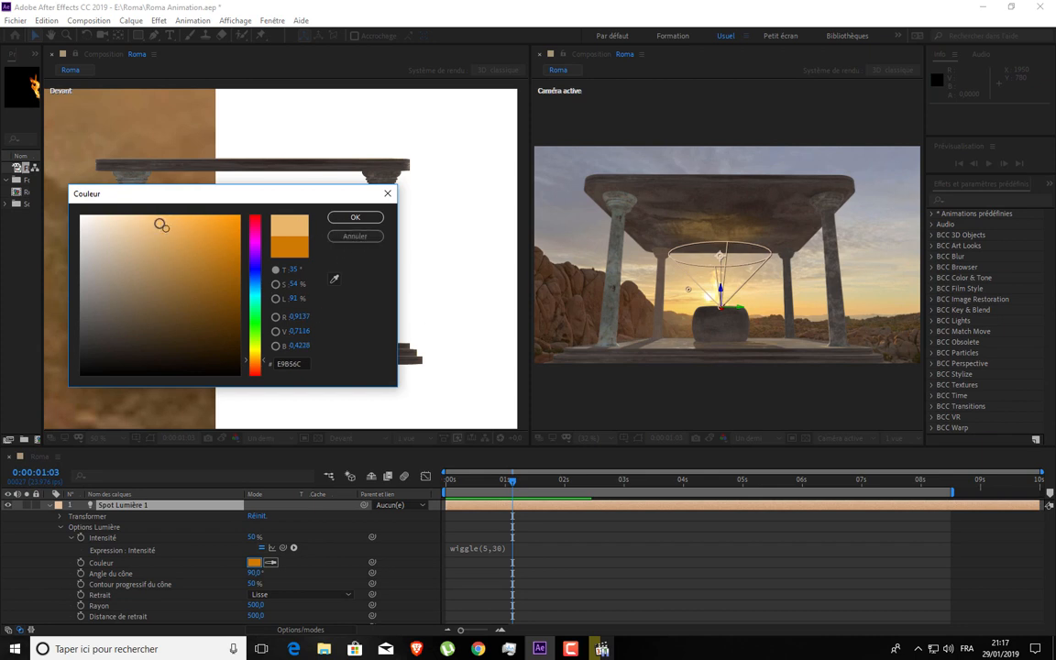
left_click(151, 219)
left_click(354, 218)
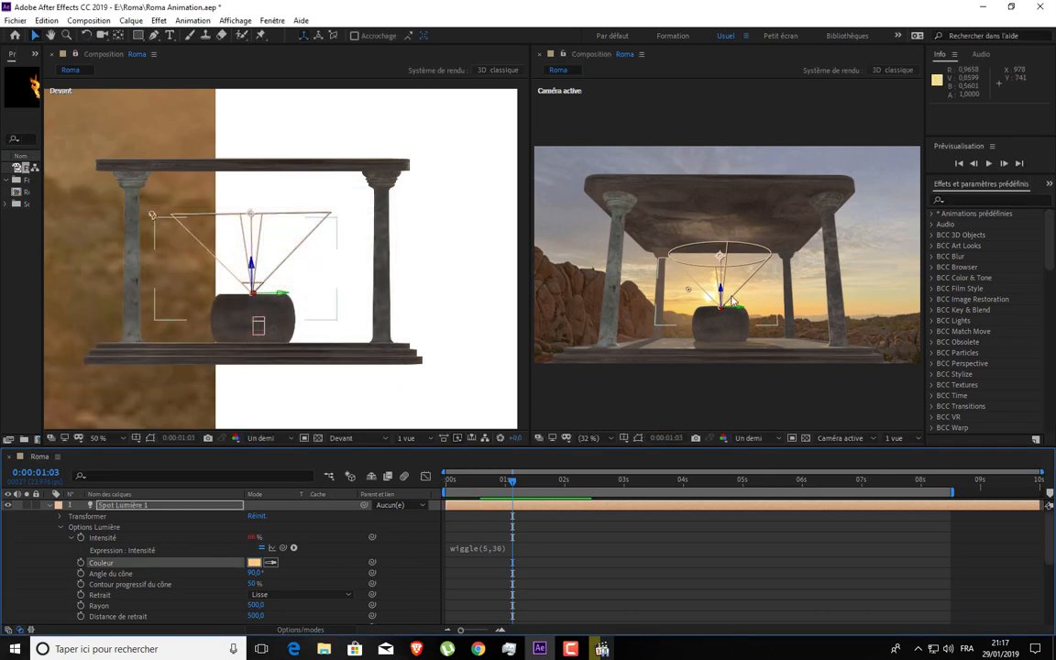
- Change the colour of Spot Lumière 1 to the pale yellow-orange EBC875
left_click(255, 562)
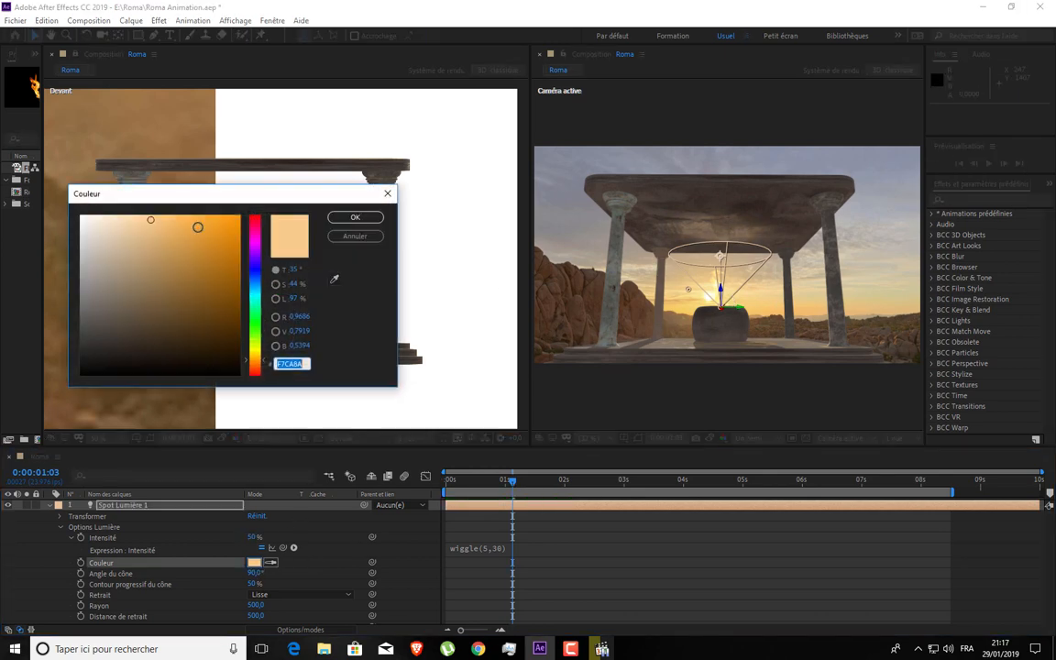
left_click_drag(166, 245, 221, 250)
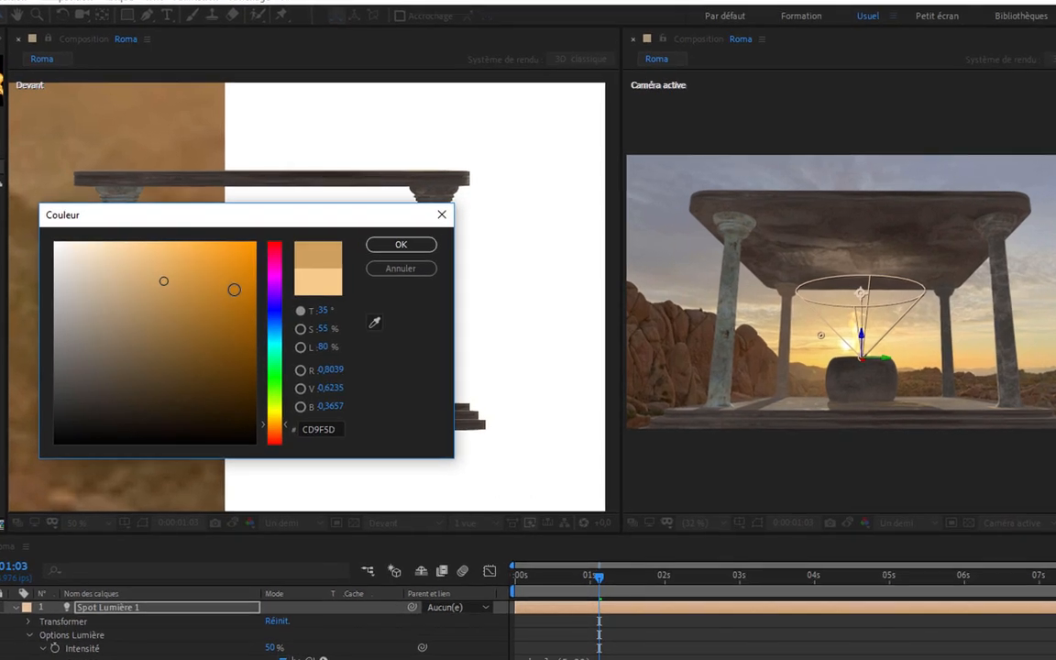
left_click_drag(285, 425, 285, 421)
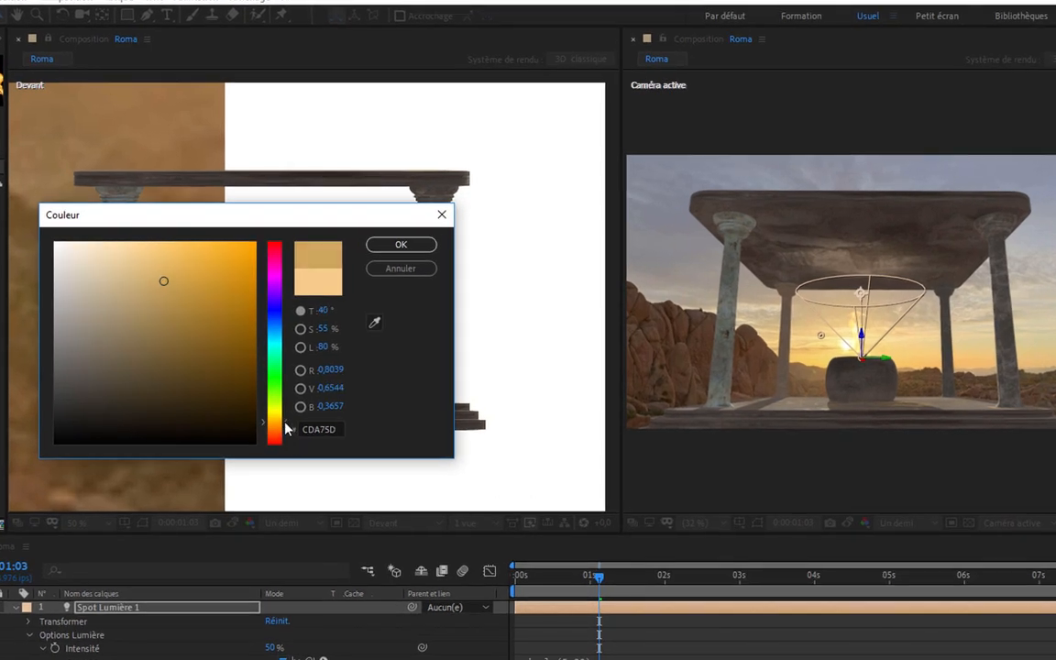
left_click(159, 272)
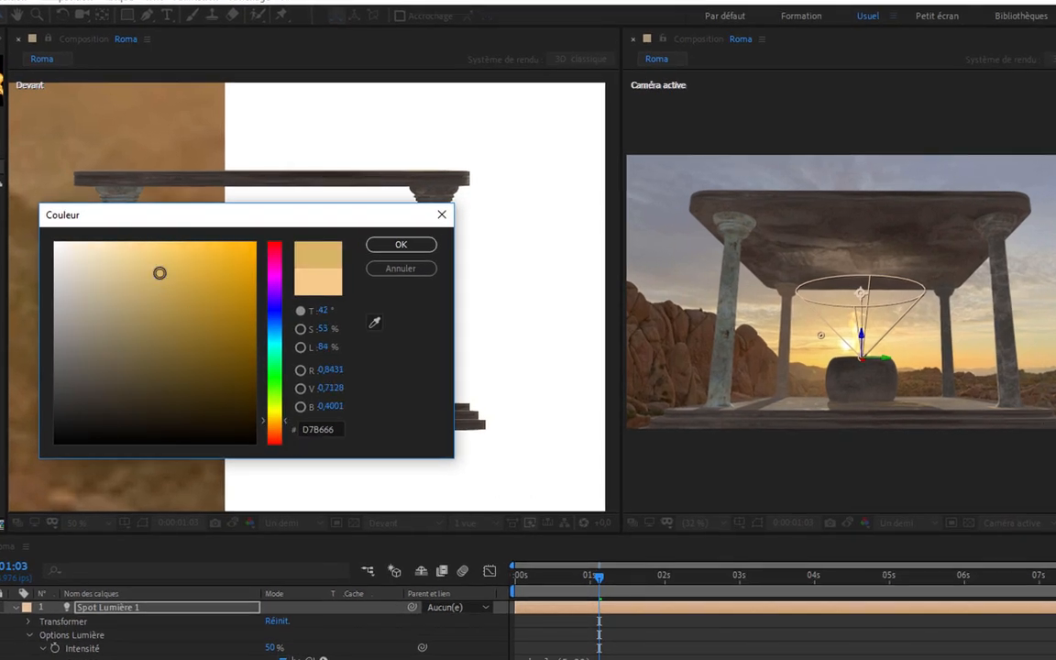
left_click(164, 267)
left_click(160, 261)
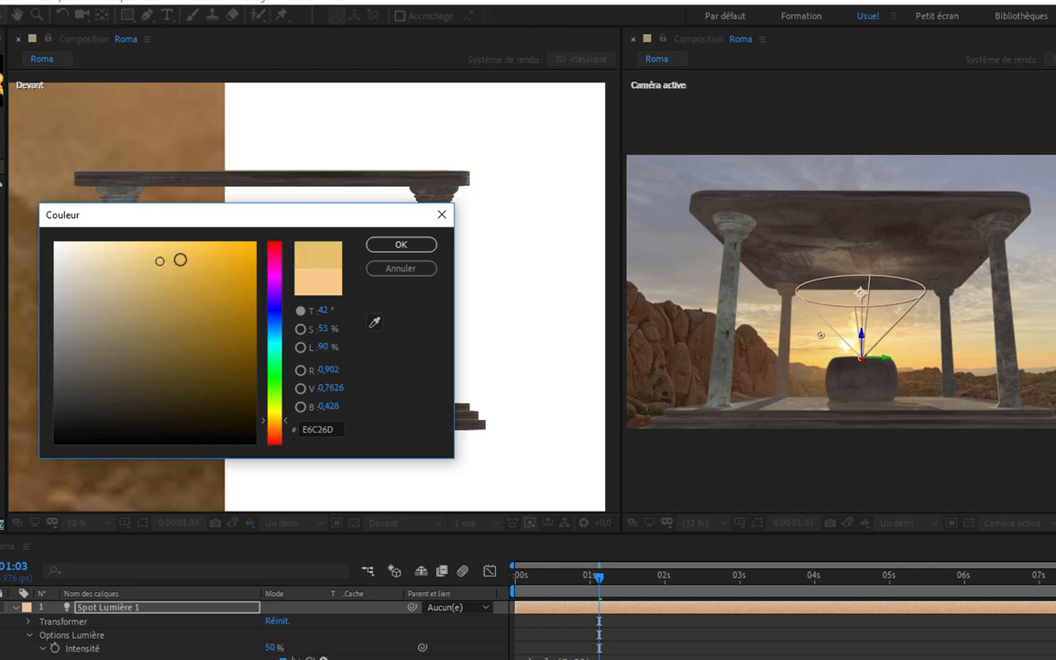
left_click(155, 258)
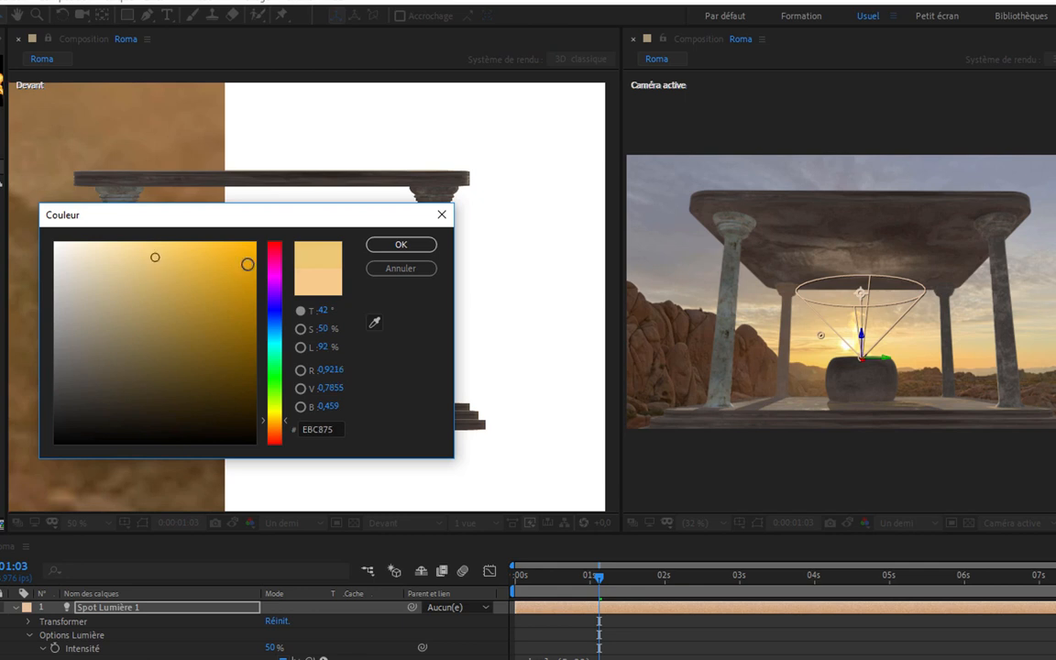
left_click(413, 246)
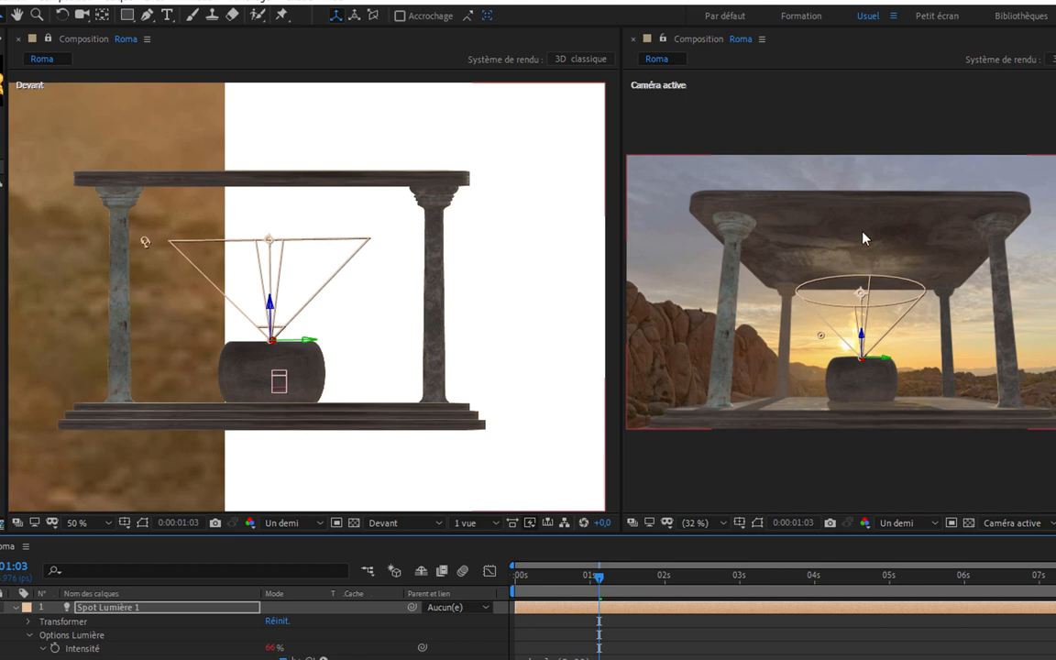
- Set the colour of Spot Lumière 1 to the more saturated yellow-orange F1BF47
left_click(271, 658)
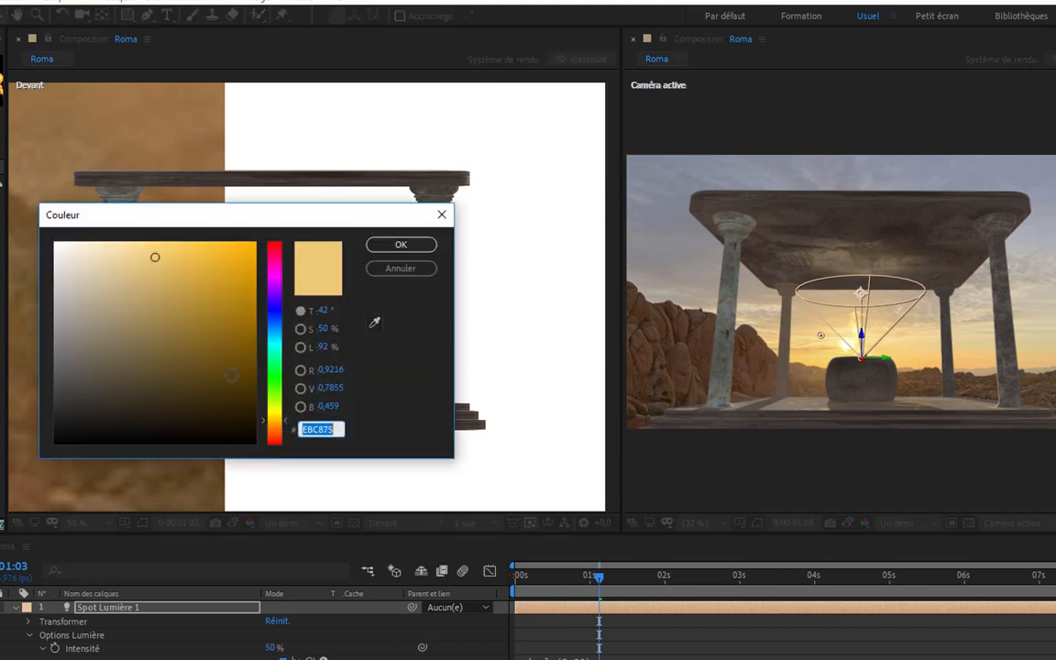
left_click(219, 260)
left_click(196, 252)
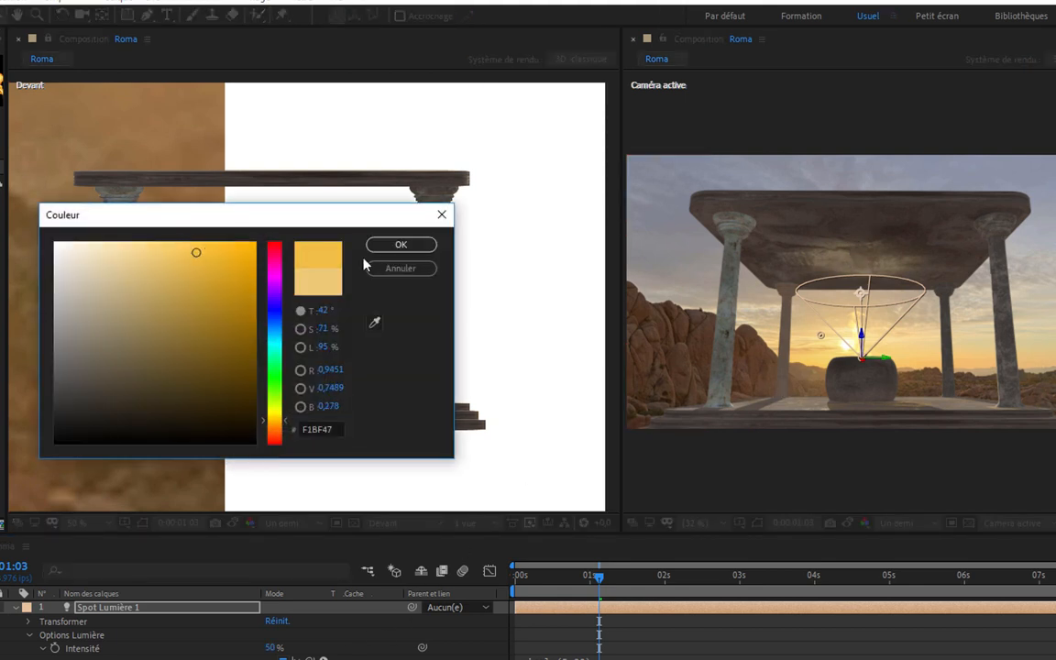
left_click(409, 248)
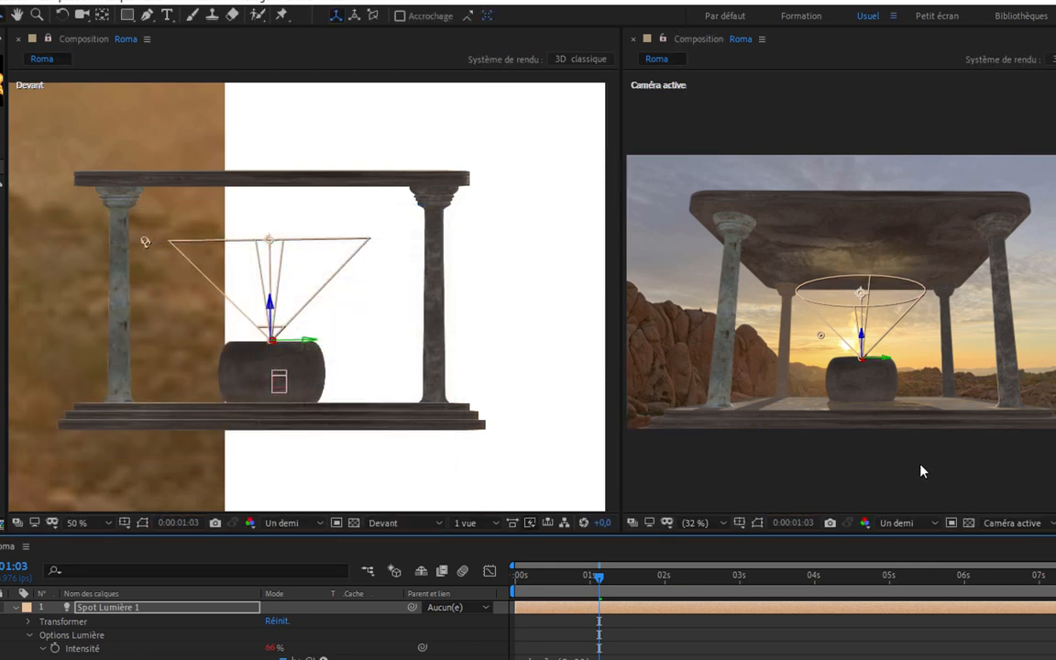
- Duplicate Spot Lumière 1 and place the copy above the bowl, aimed straight down at it, at about position 944, -279, 14
left_click(16, 607)
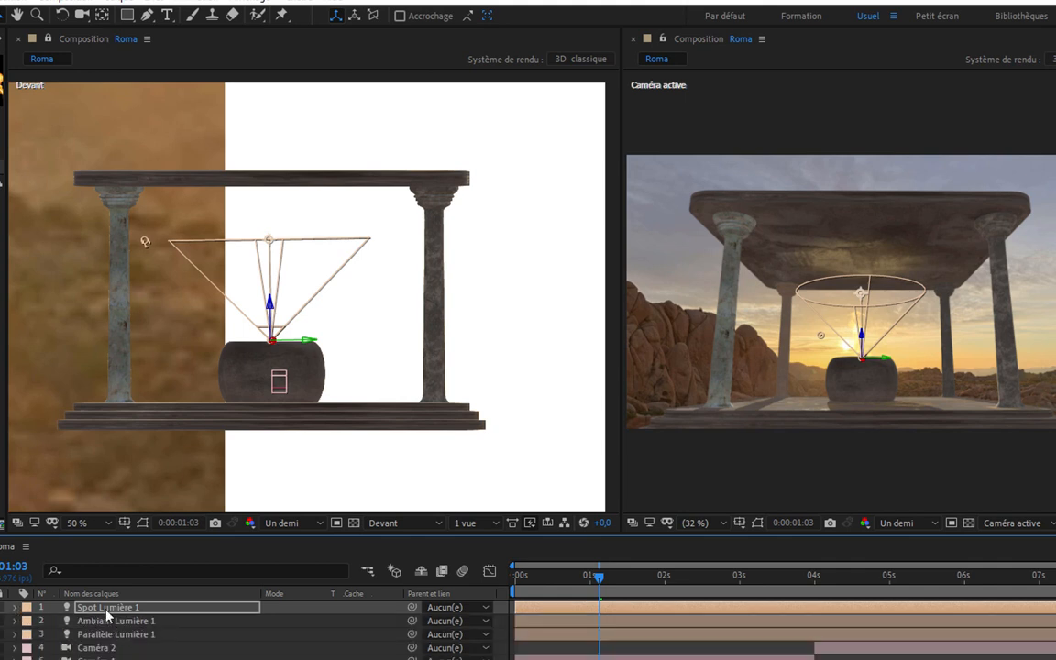
left_click(117, 609)
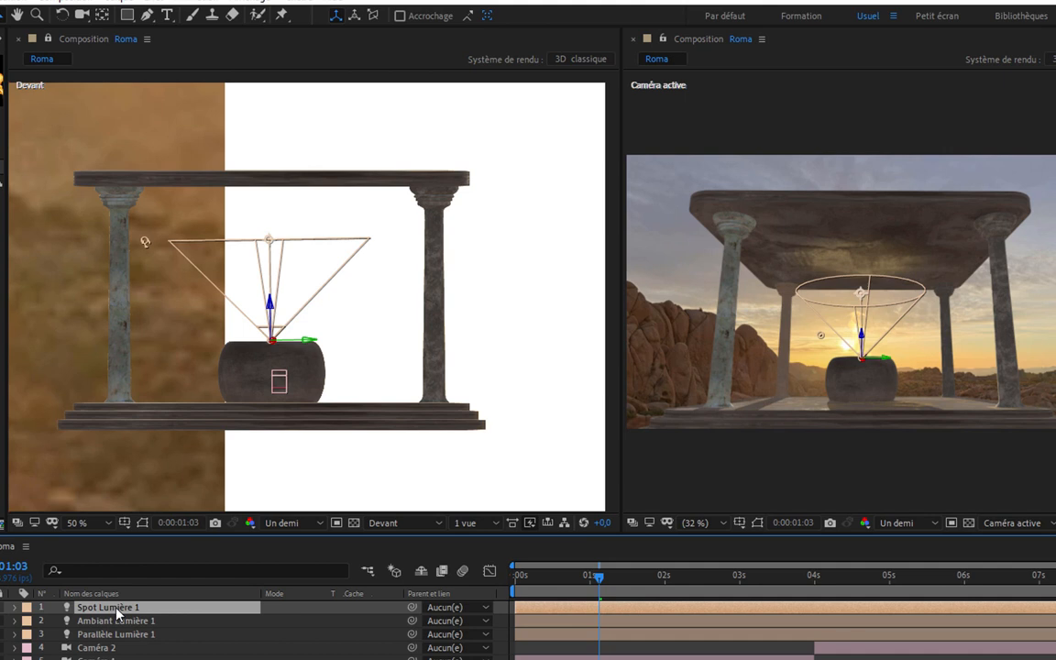
key("ctrl+d")
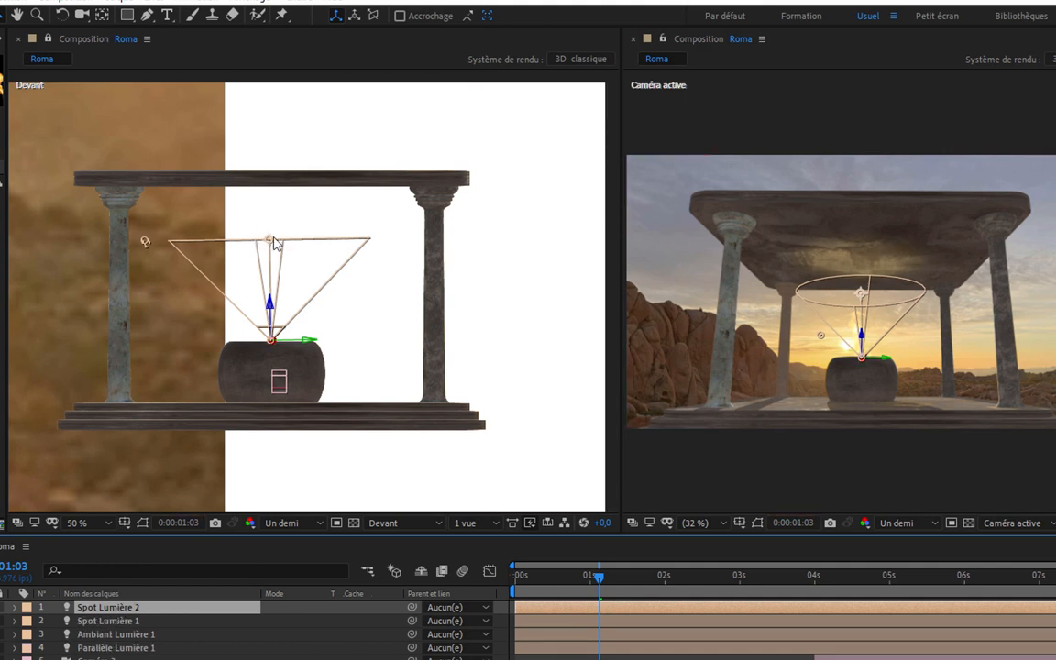
left_click_drag(271, 240, 277, 422)
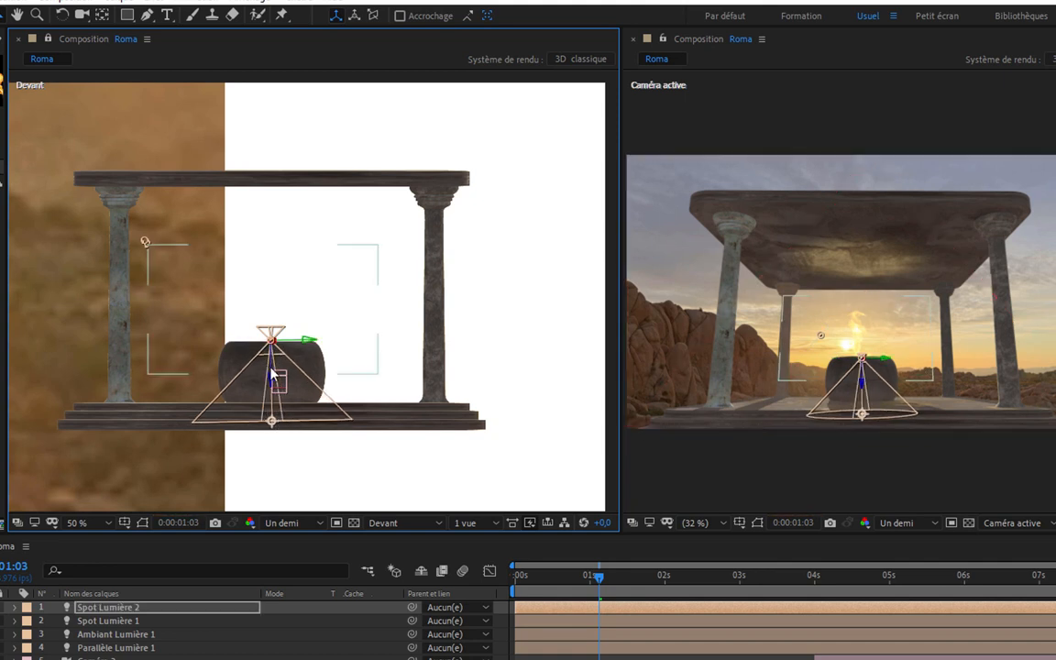
left_click_drag(272, 371, 272, 283)
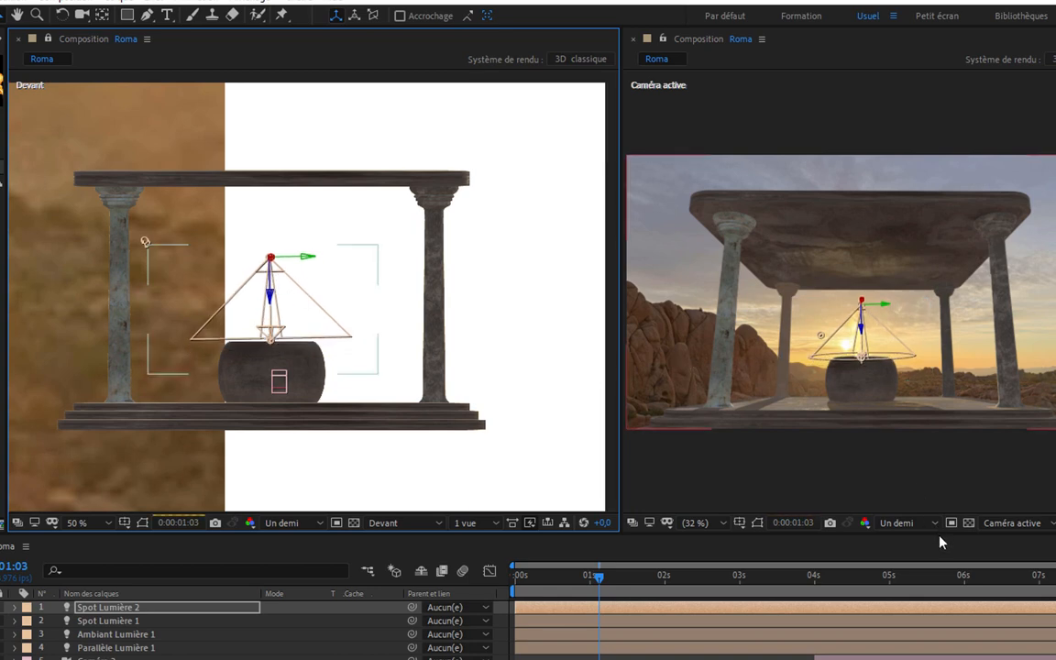
- Compare the bowl's lighting with Spot Lumière 2 hidden and shown, in an enlarged camera view at 0:00:07:13
left_click(991, 575)
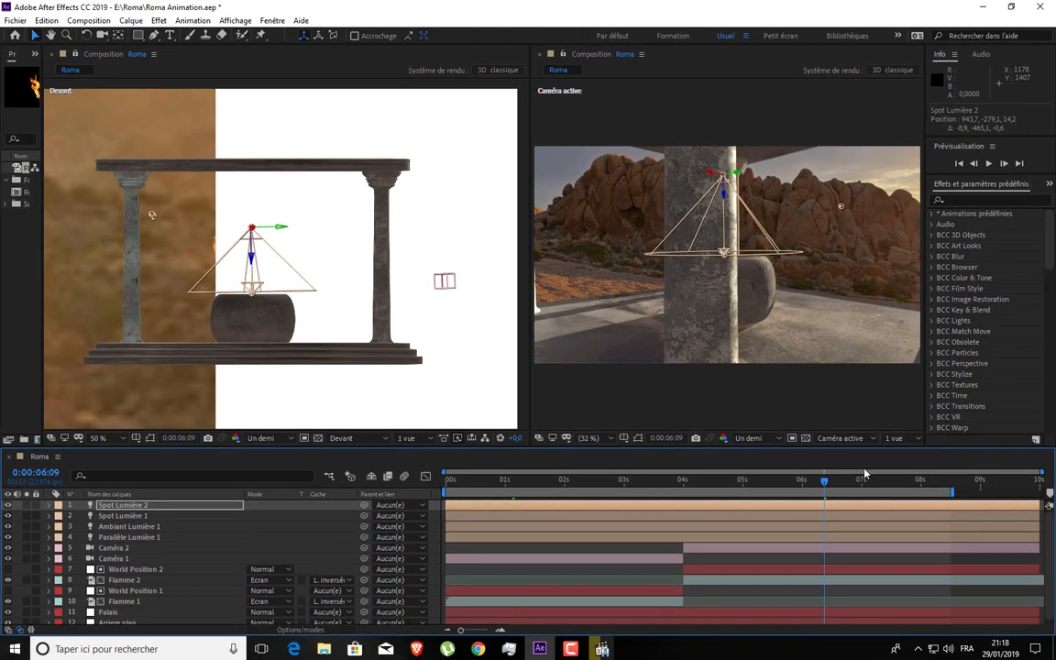
left_click(895, 484)
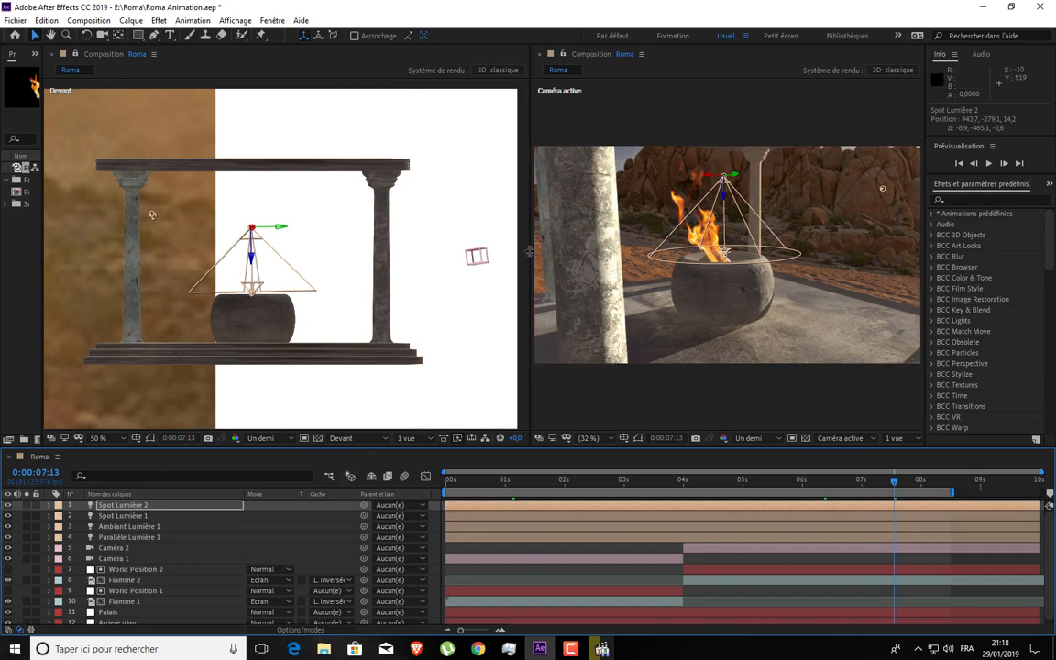
left_click_drag(529, 251, 278, 266)
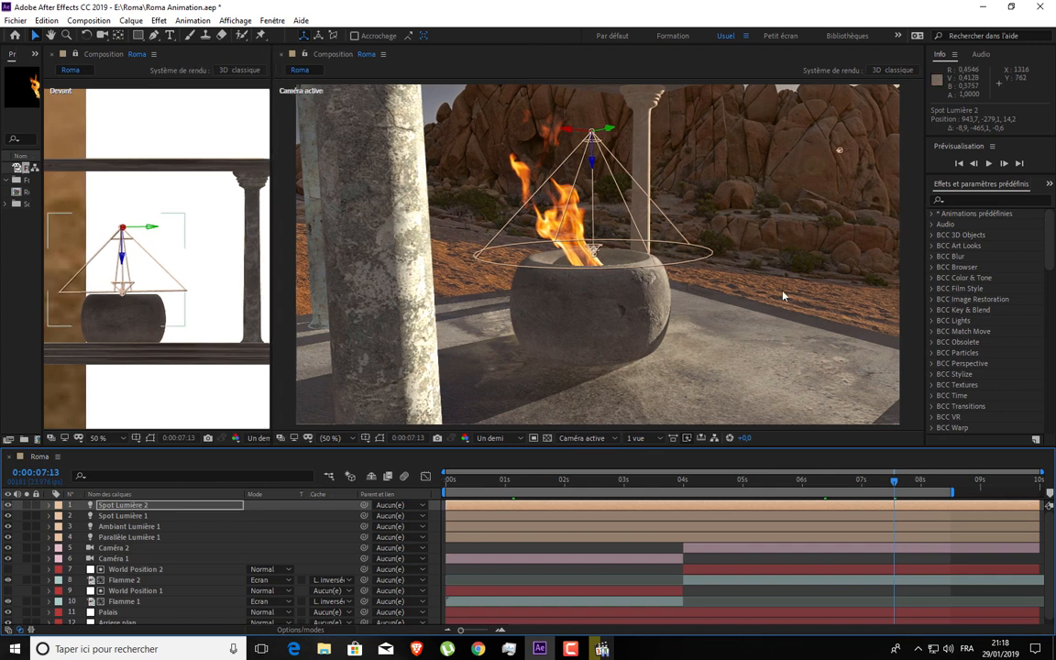
left_click(8, 505)
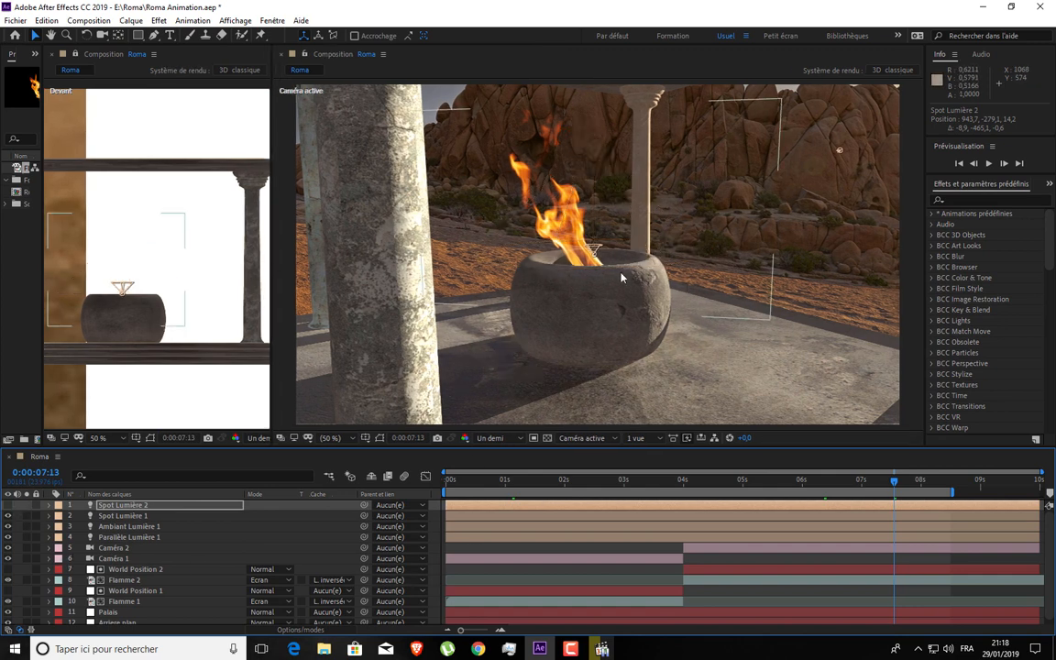
left_click(8, 505)
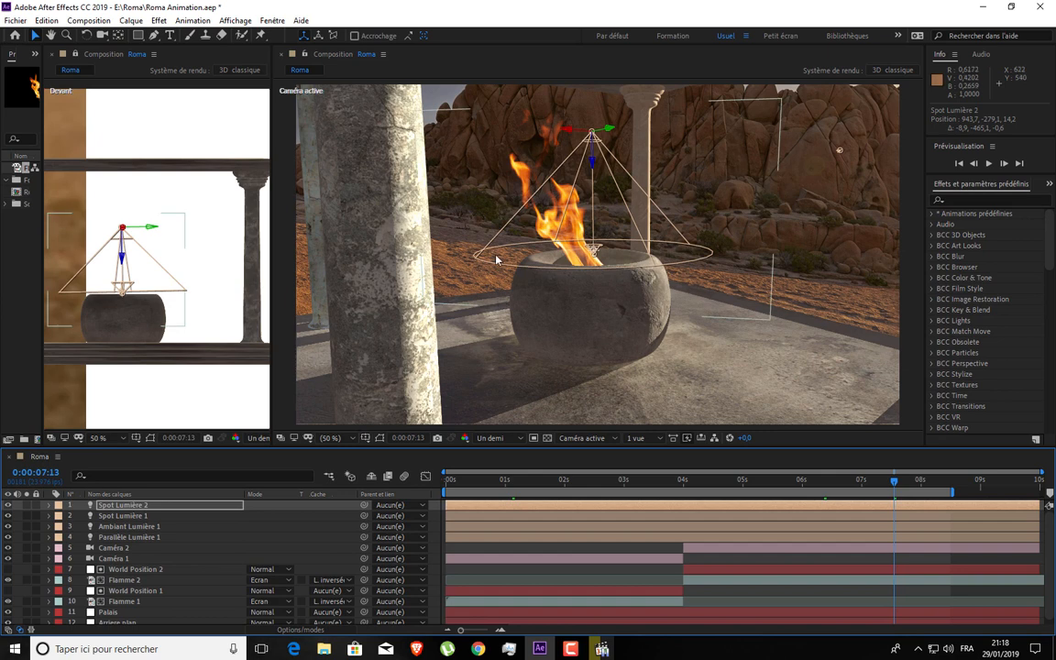
- Set the light colour of Spot Lumière 2 to a bright saturated orange, FF9B19
left_click(48, 505)
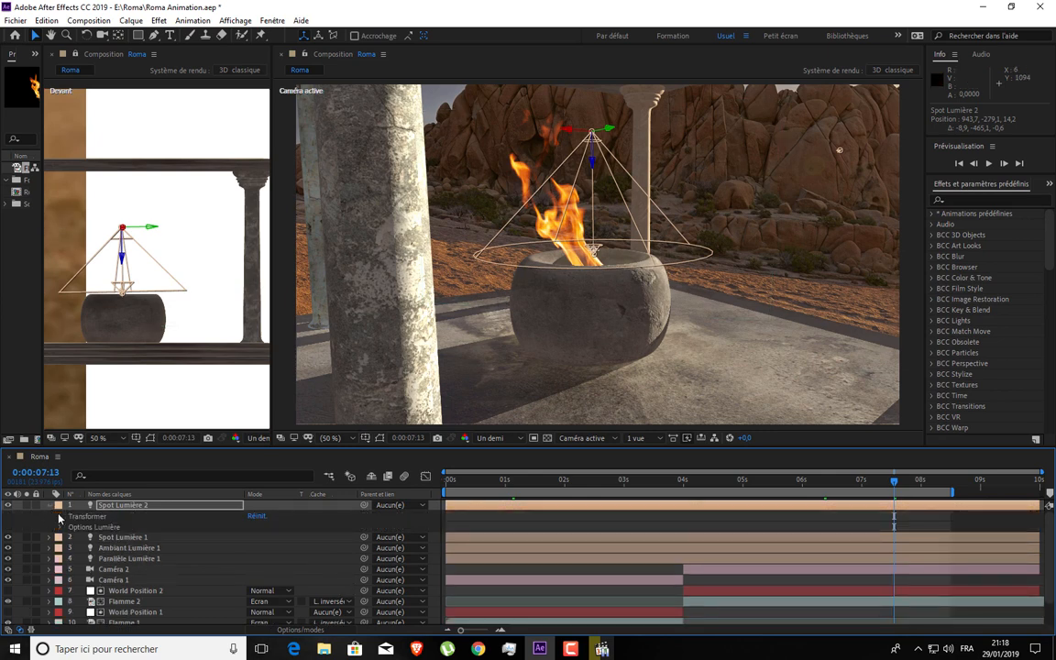
left_click(60, 528)
left_click(254, 533)
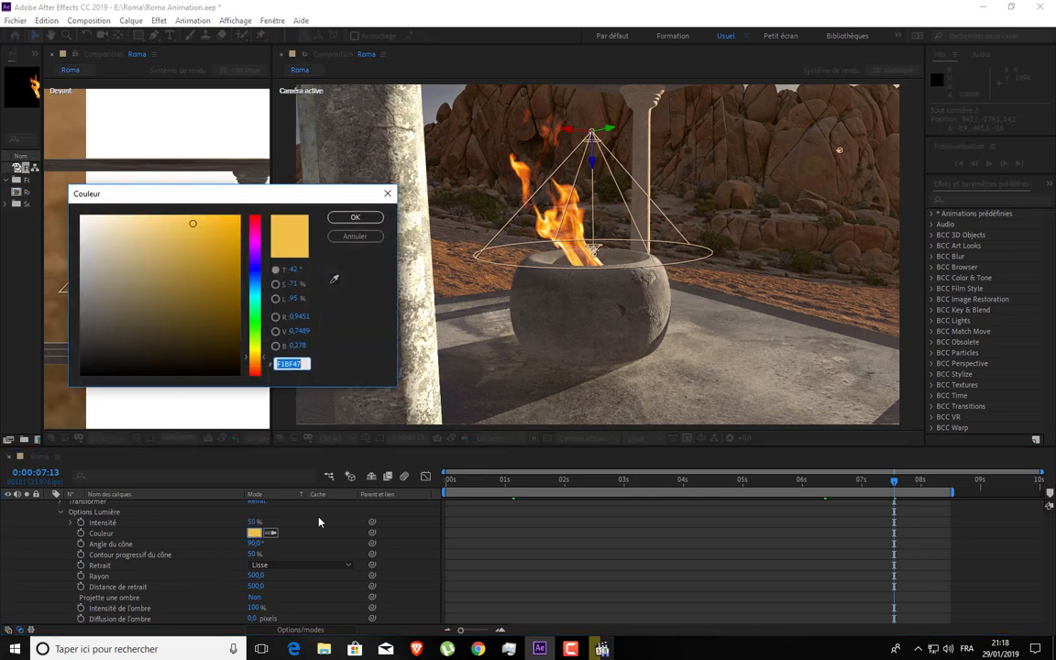
left_click(256, 364)
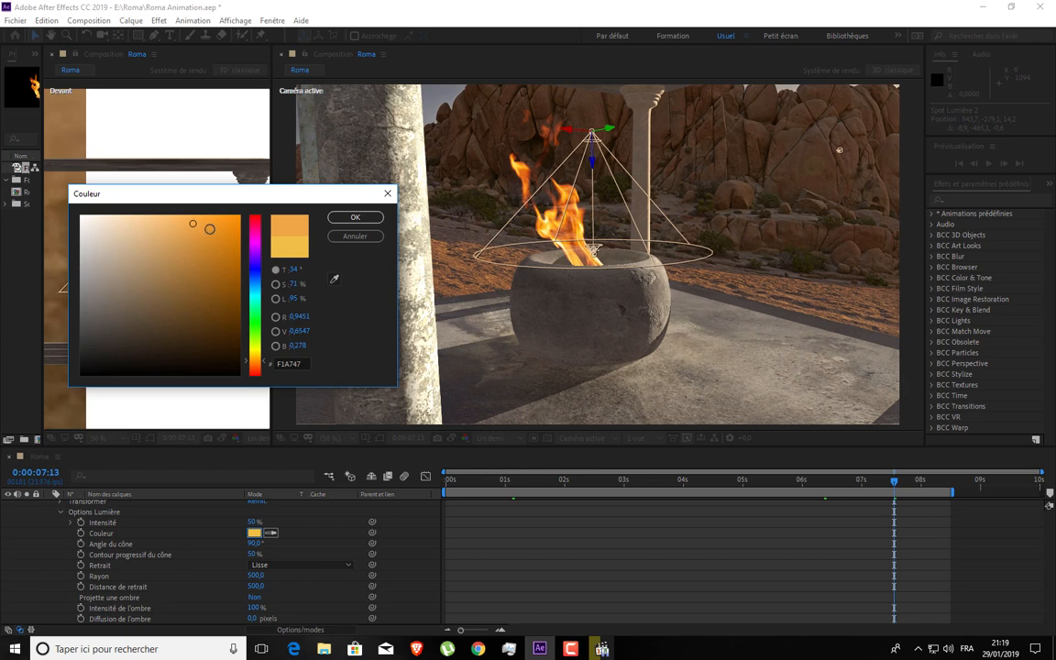
left_click_drag(205, 227, 224, 216)
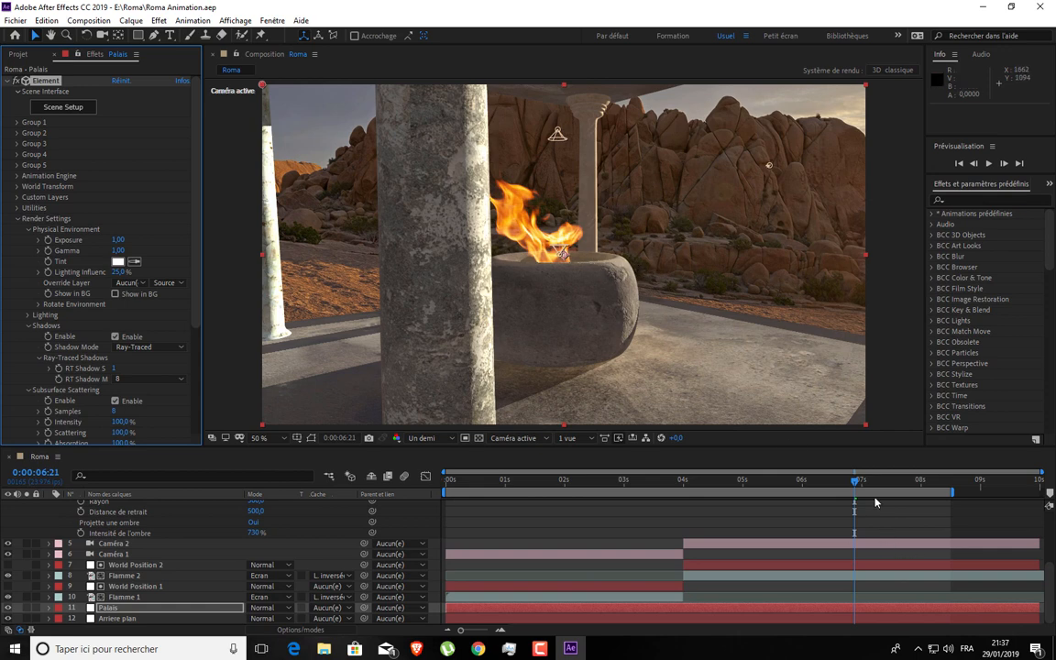
- At 0:00:02:15, raise Spot Lumière 2 to just under the palace roof, at a Y position of about -737
left_click(556, 134)
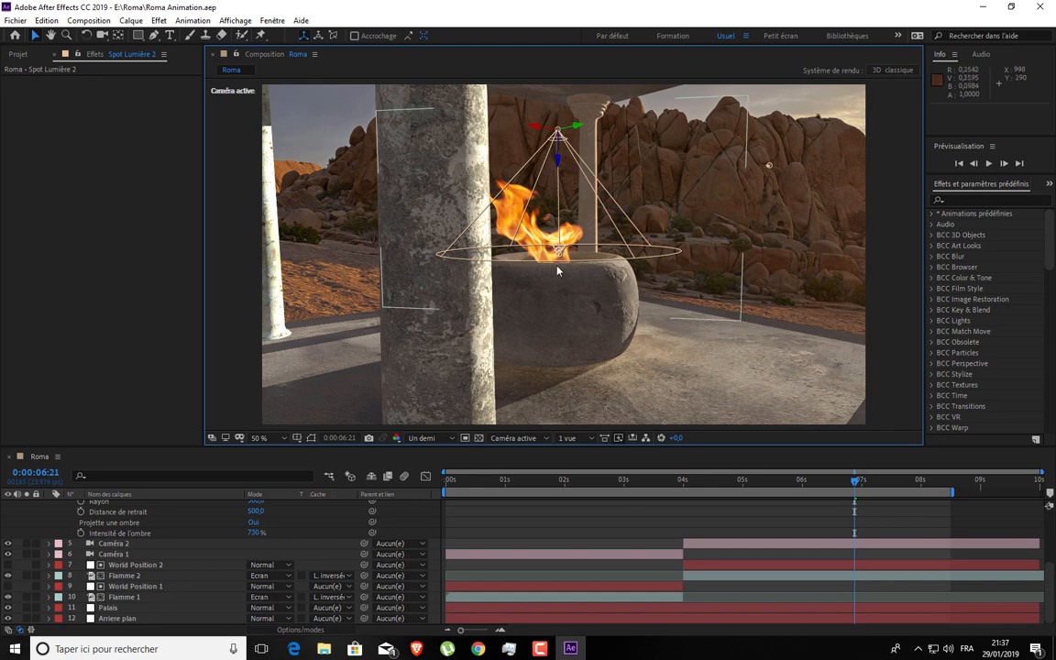
left_click(601, 481)
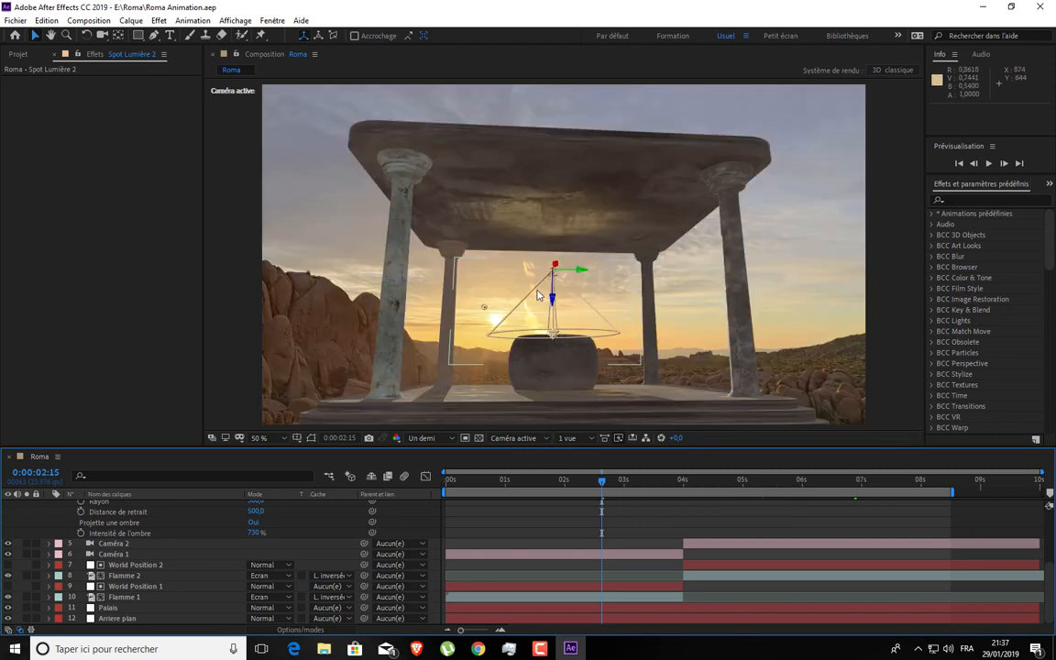
left_click_drag(555, 271, 561, 160)
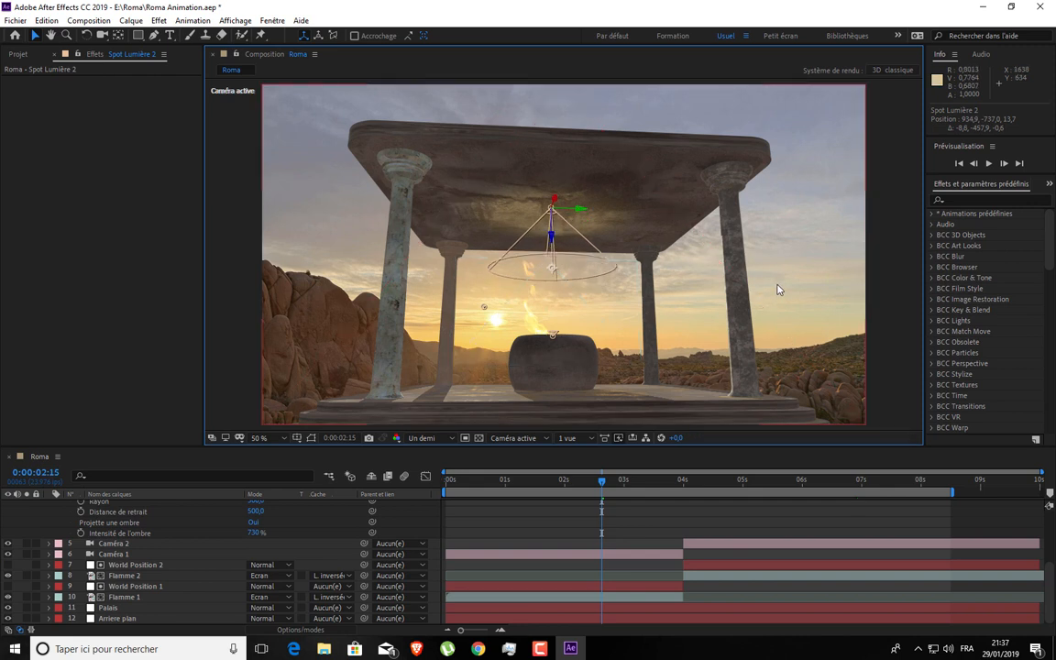
- From frame 0:00:06:15, raise Spot Lumière 2's point of interest to a Y of about -349 and check the lighting at 0:00:07:16
left_click(841, 481)
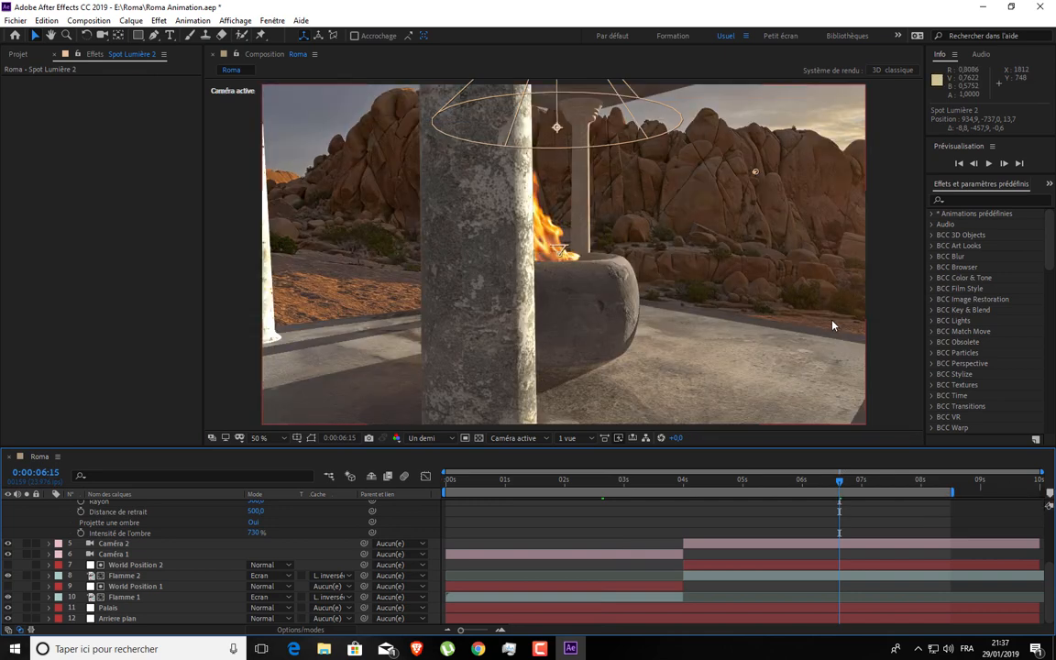
left_click_drag(558, 130, 557, 112)
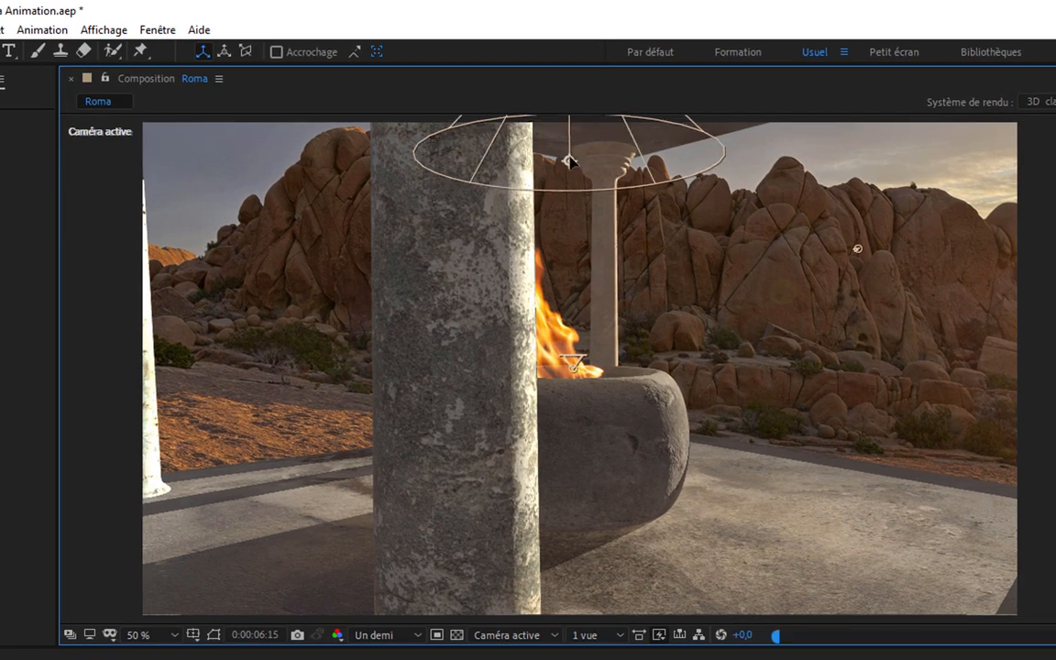
left_click_drag(568, 157, 567, 155)
key("space")
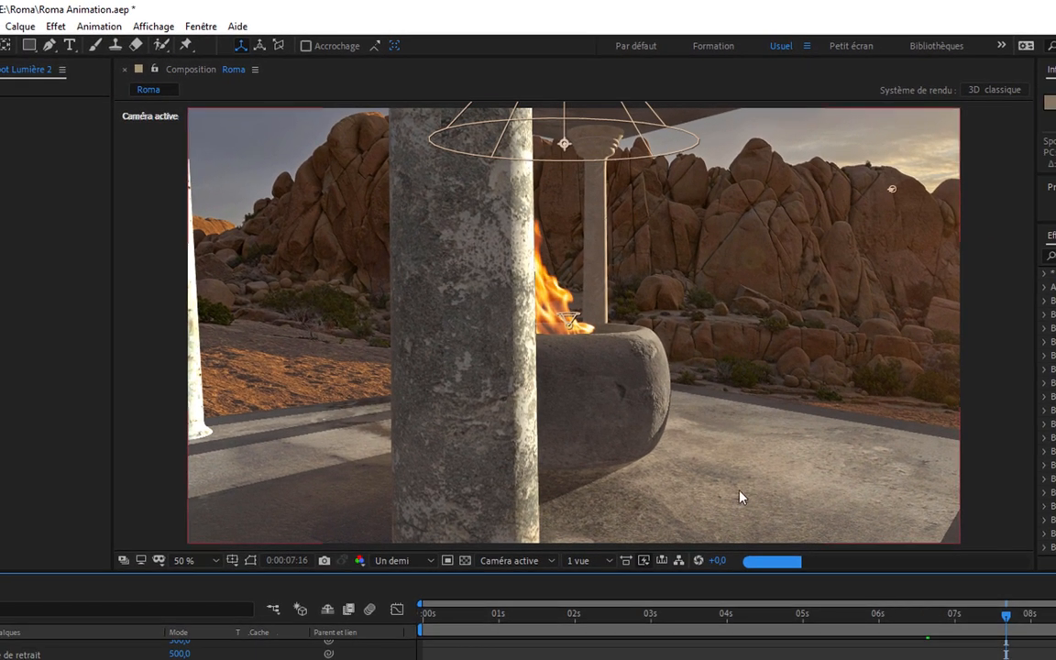
key("space")
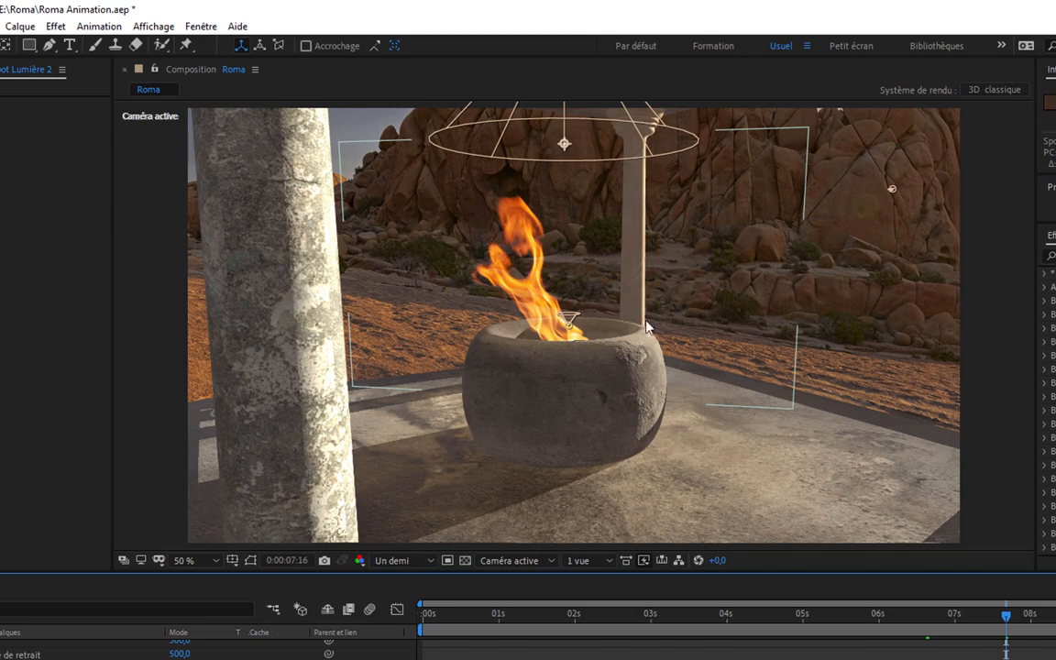
left_click(614, 434)
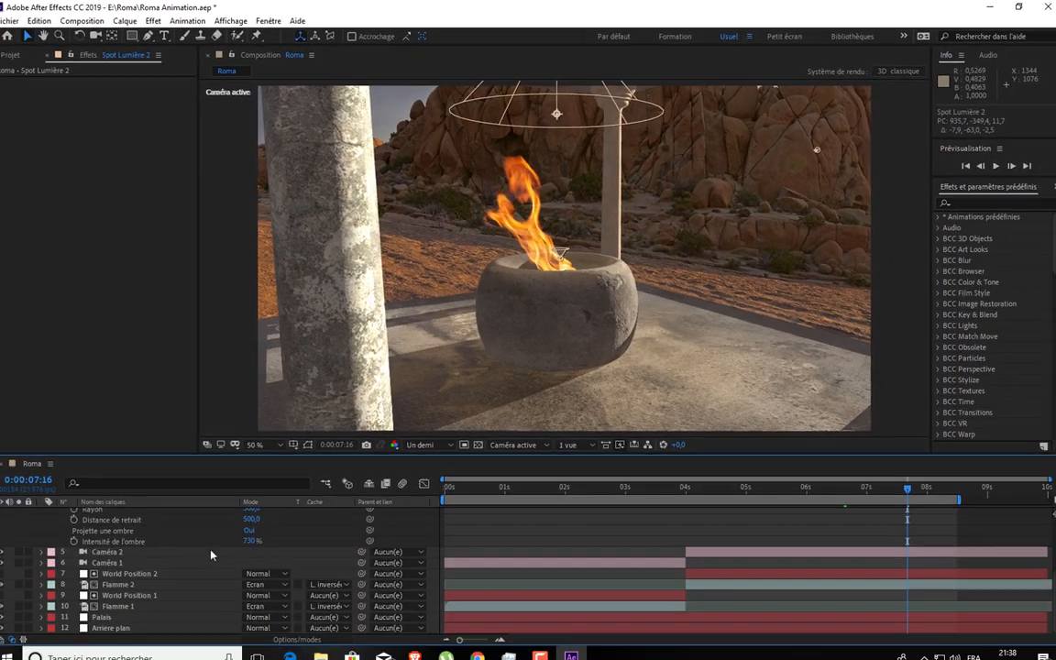
- Shift Spot Lumière 2's light colour to a redder orange, FF7519, and copy its hex value
scroll(210, 554, "up", 3)
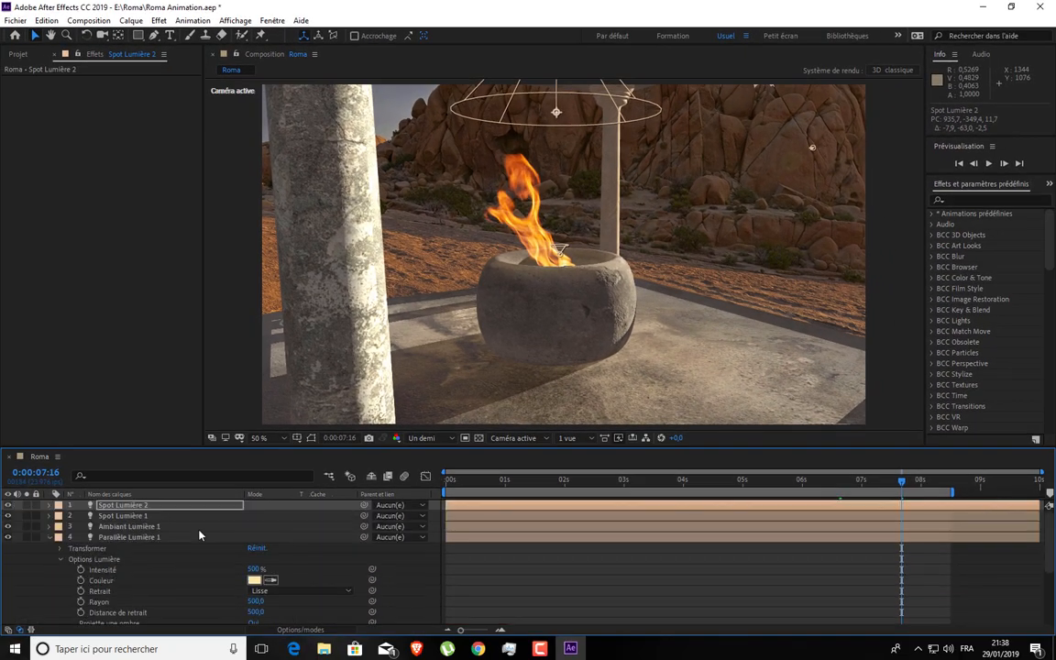
left_click(50, 537)
left_click(48, 505)
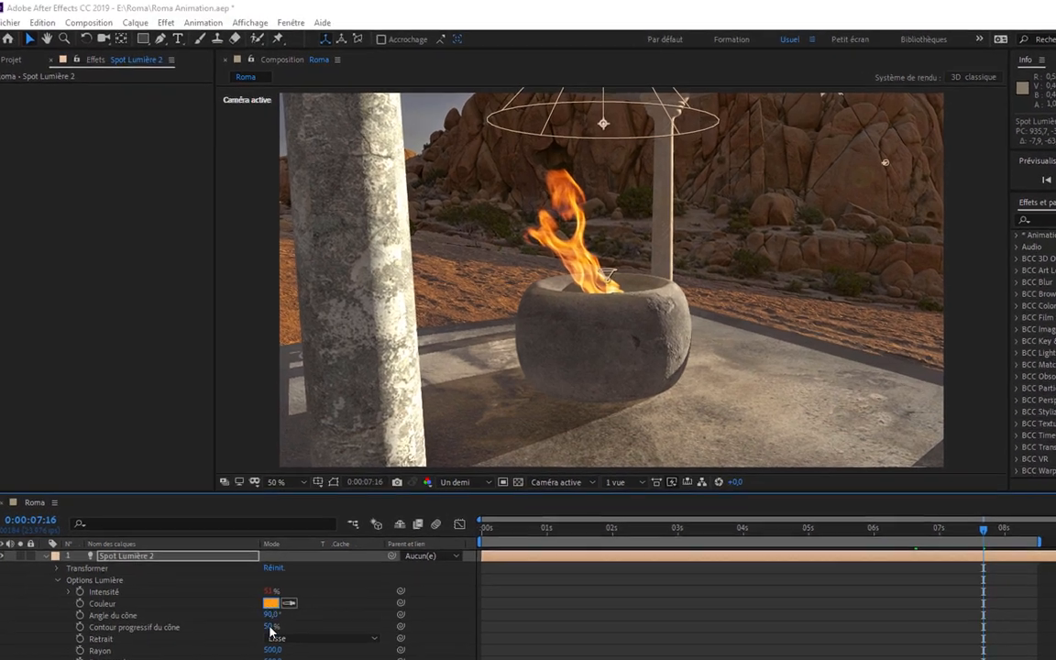
left_click(271, 603)
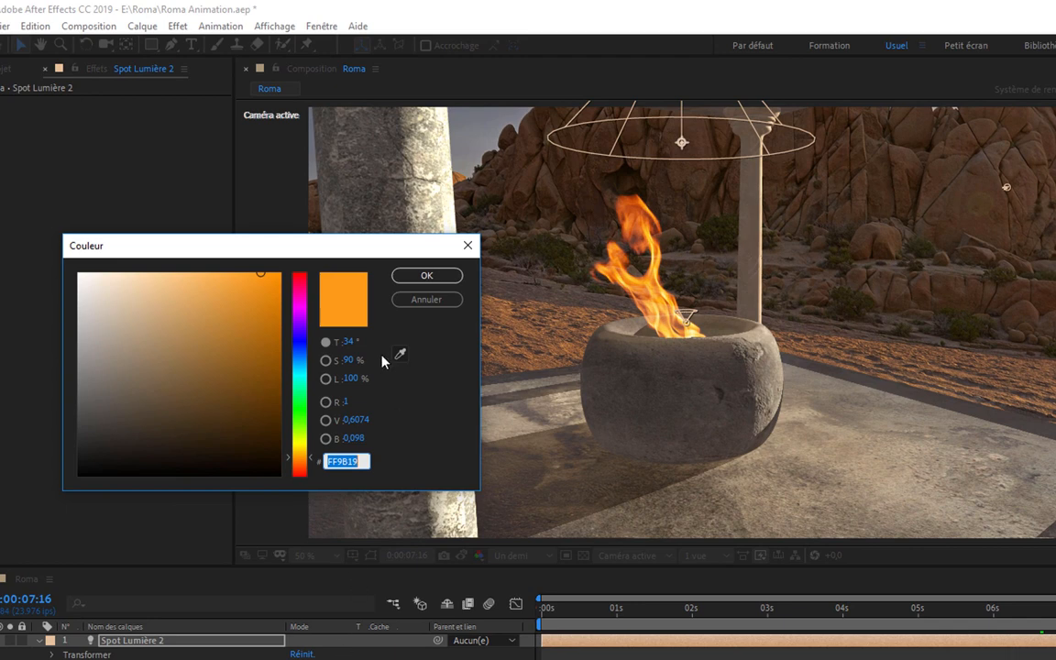
left_click(426, 299)
left_click(299, 462)
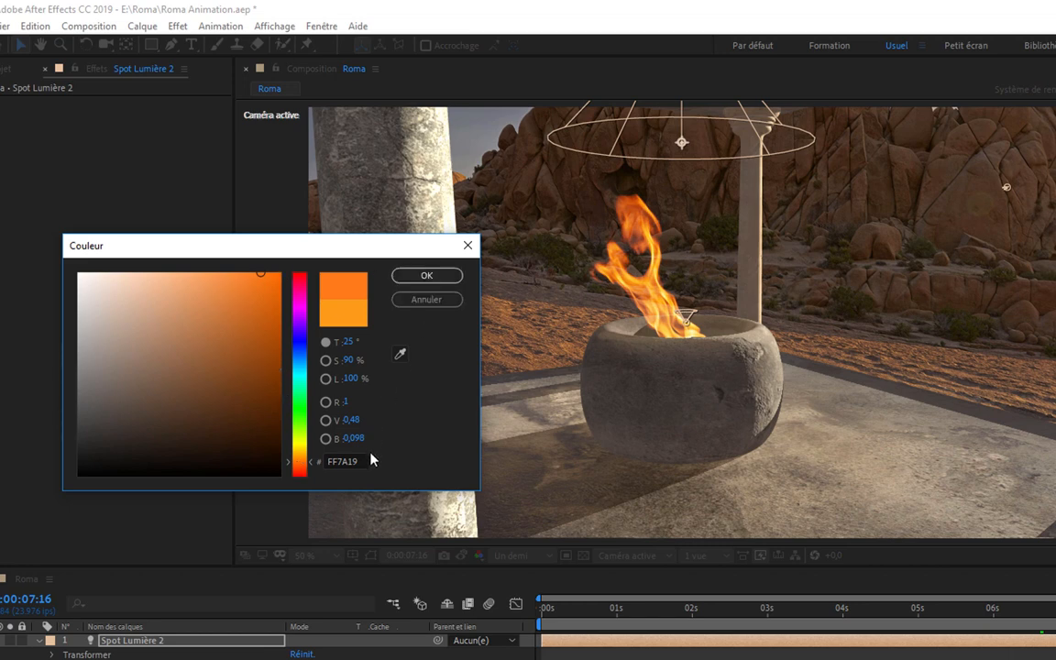
left_click_drag(310, 461, 311, 463)
left_click(355, 461)
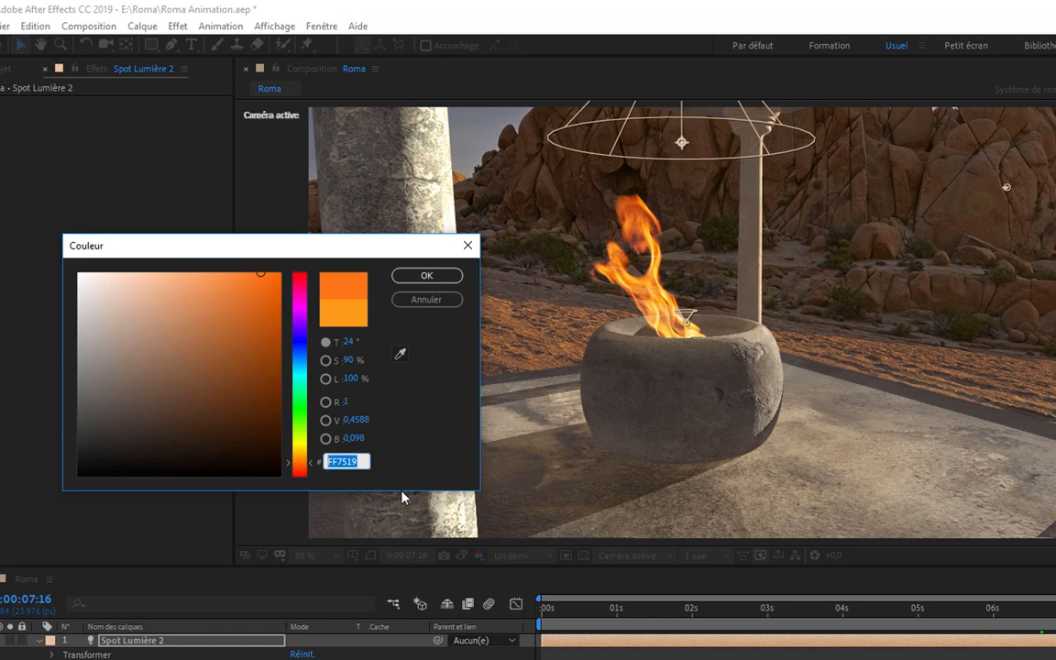
left_click(426, 275)
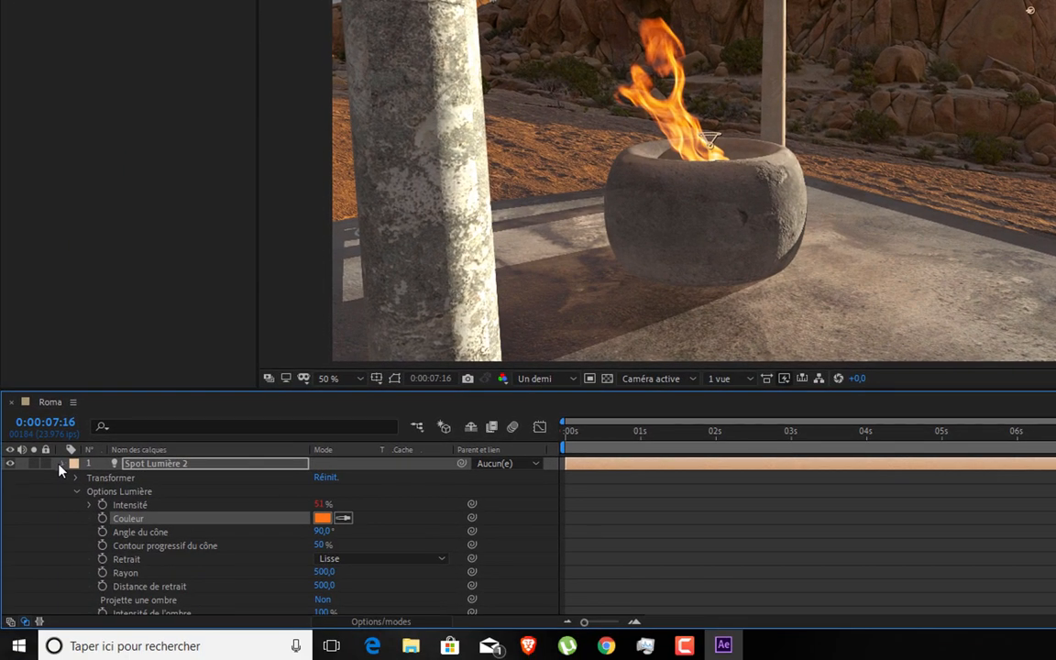
- Match Spot Lumière 1's light colour to the orange FF7519 and fine-tune its shade
left_click(41, 622)
left_click(142, 477)
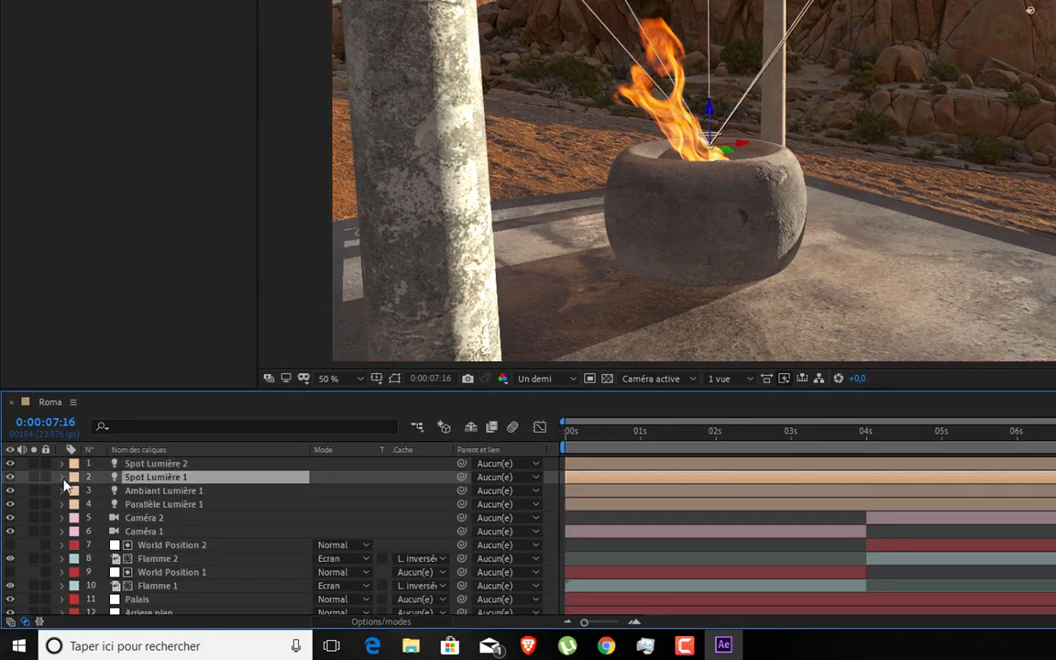
left_click(63, 477)
left_click(321, 531)
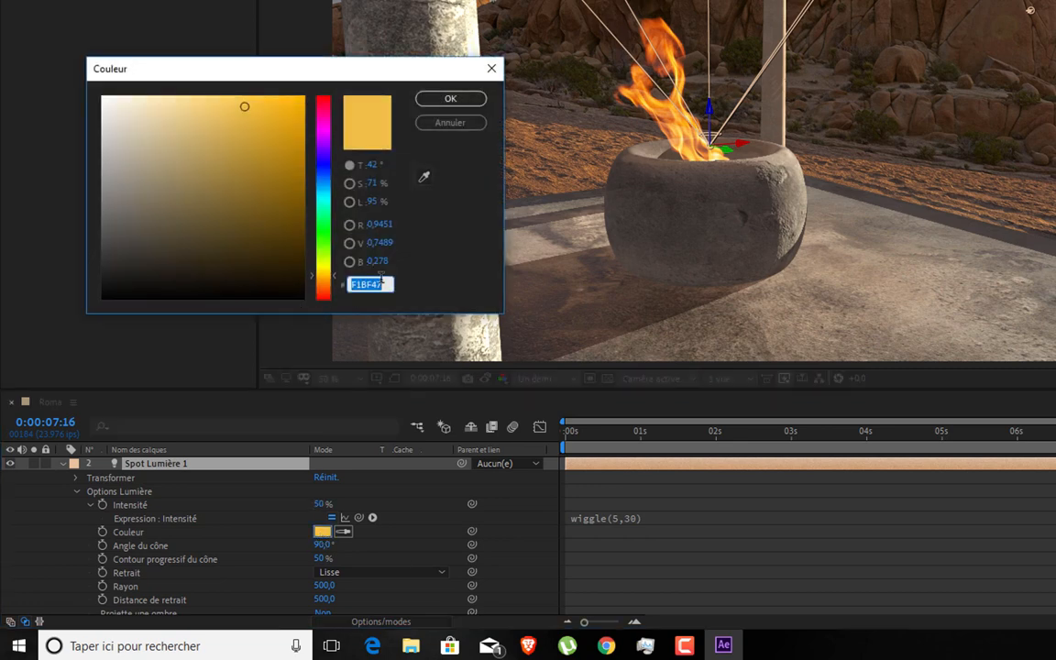
type("FF7A1E")
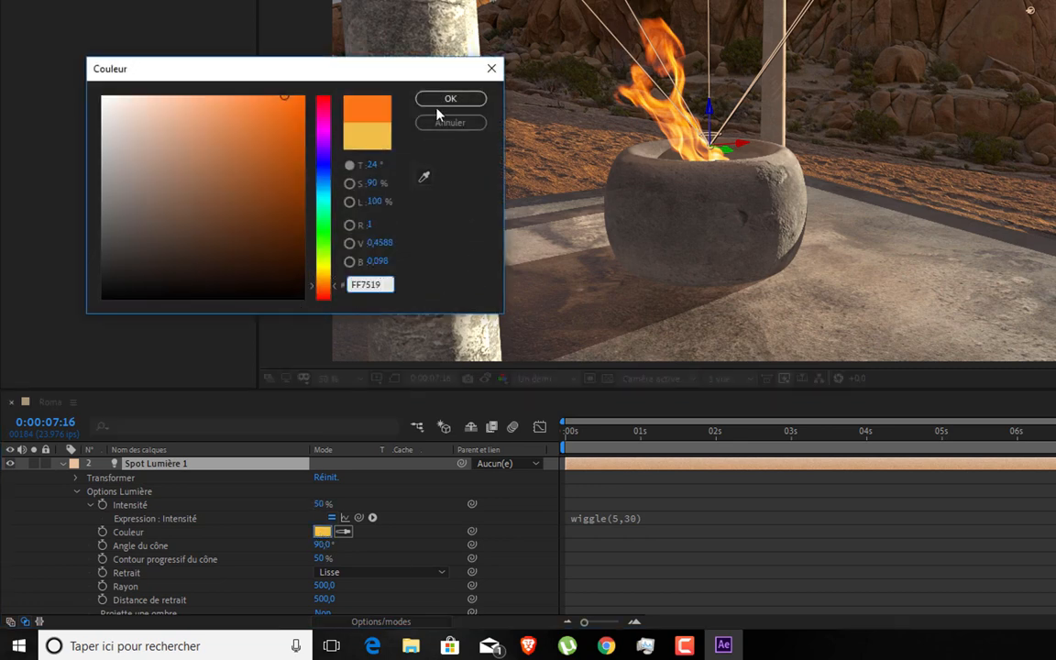
left_click(440, 99)
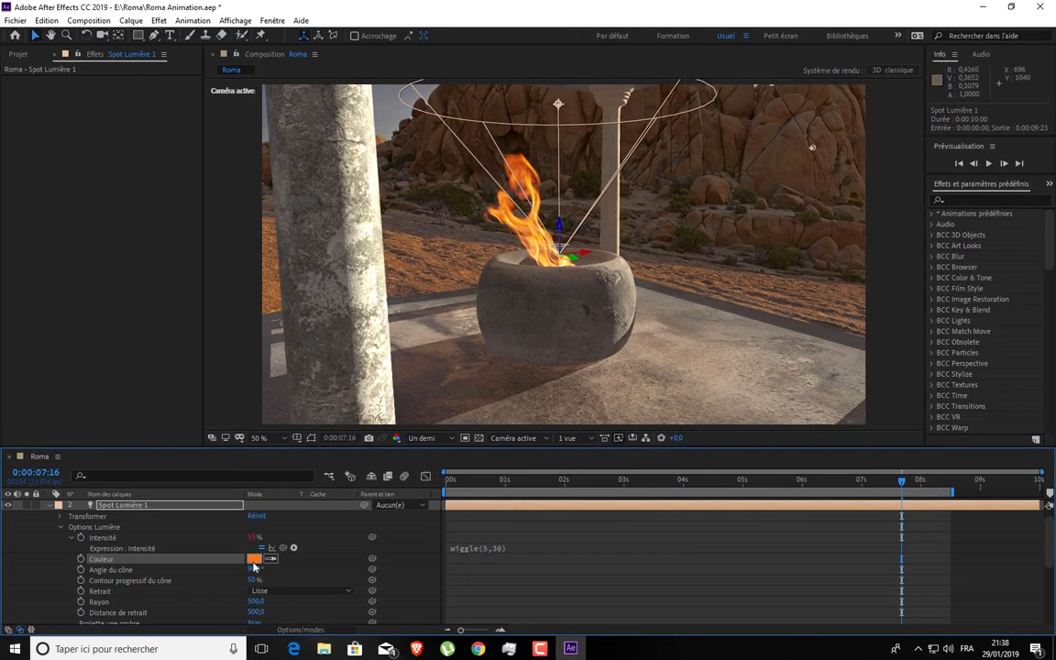
left_click(254, 562)
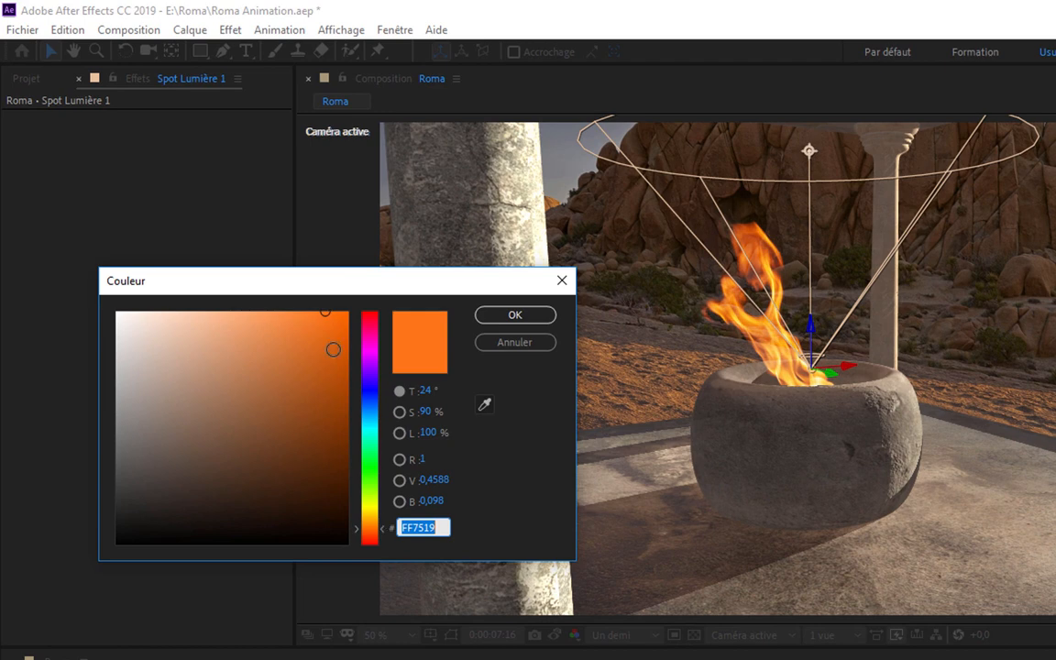
left_click(484, 313)
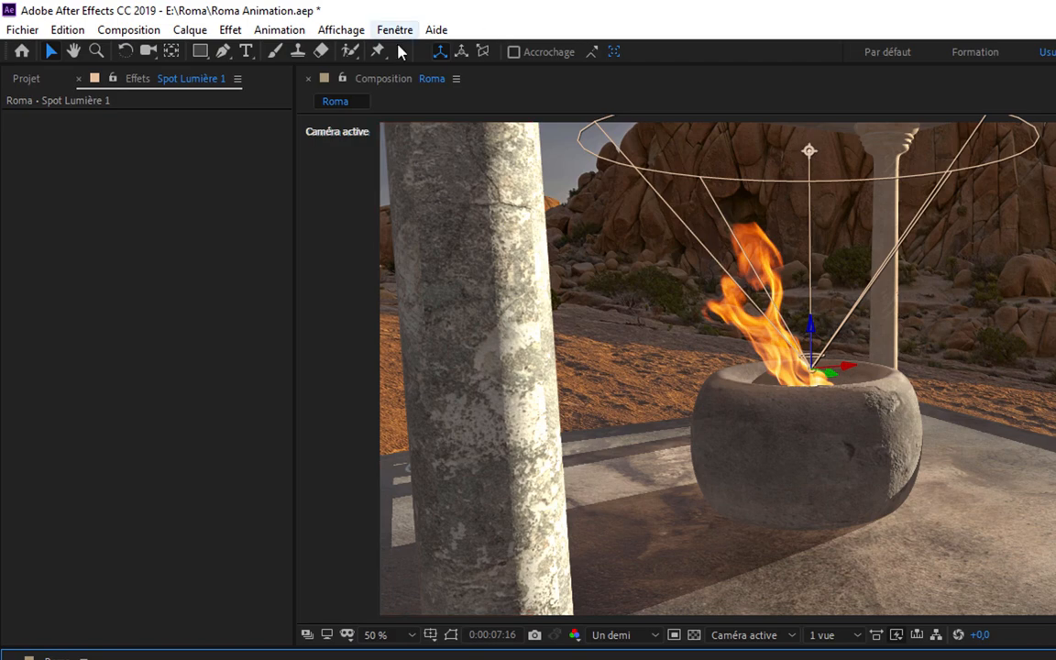
- Add a second Roma viewer showing the Devant view, select Spot Lumière 2 and enlarge the active camera view to 100%
left_click(425, 81)
left_click(524, 99)
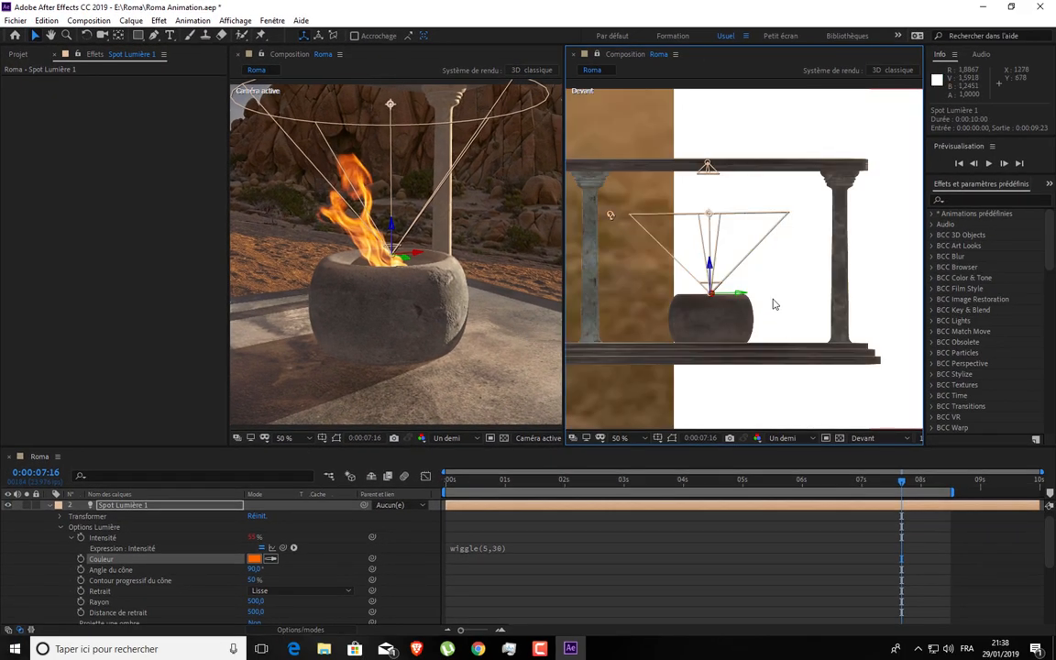
left_click(707, 166)
scroll(441, 275, "up", 1)
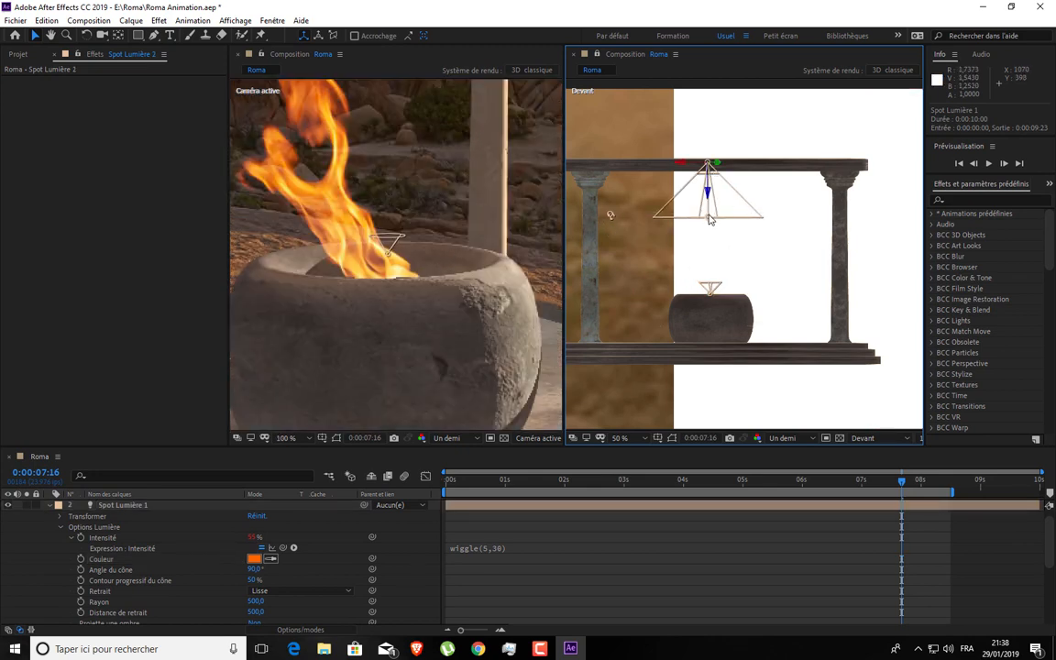
- Try lowering Spot Lumière 2's point of interest and changing Spot Lumière 1's cone angle, undoing both changes
left_click_drag(709, 221, 710, 244)
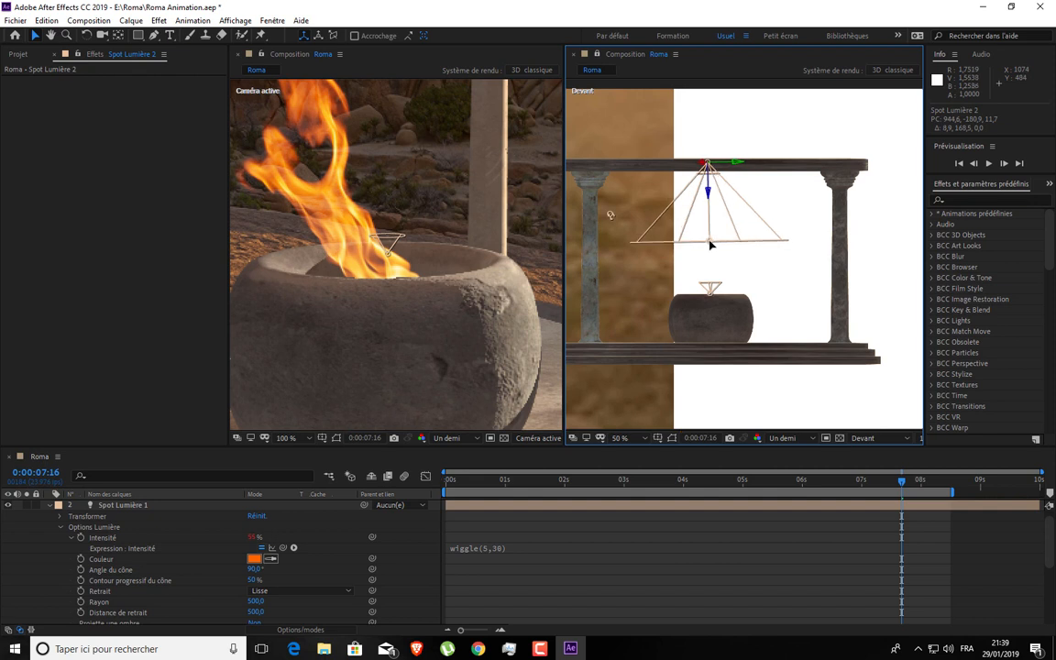
key("ctrl+z")
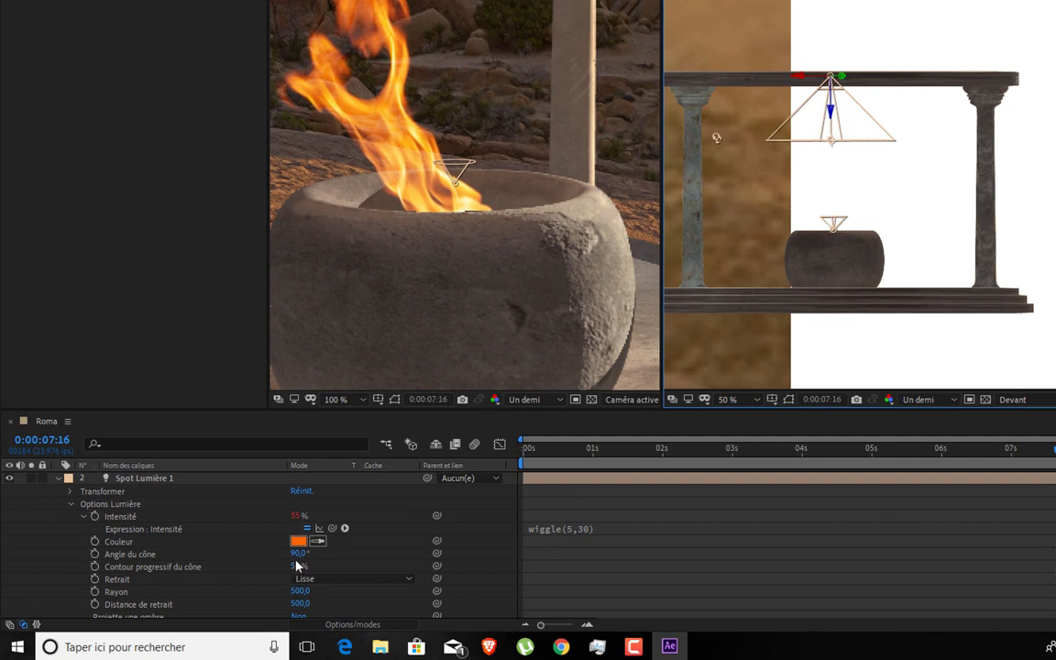
left_click_drag(298, 555, 285, 554)
key("ctrl+z")
key("ctrl+z")
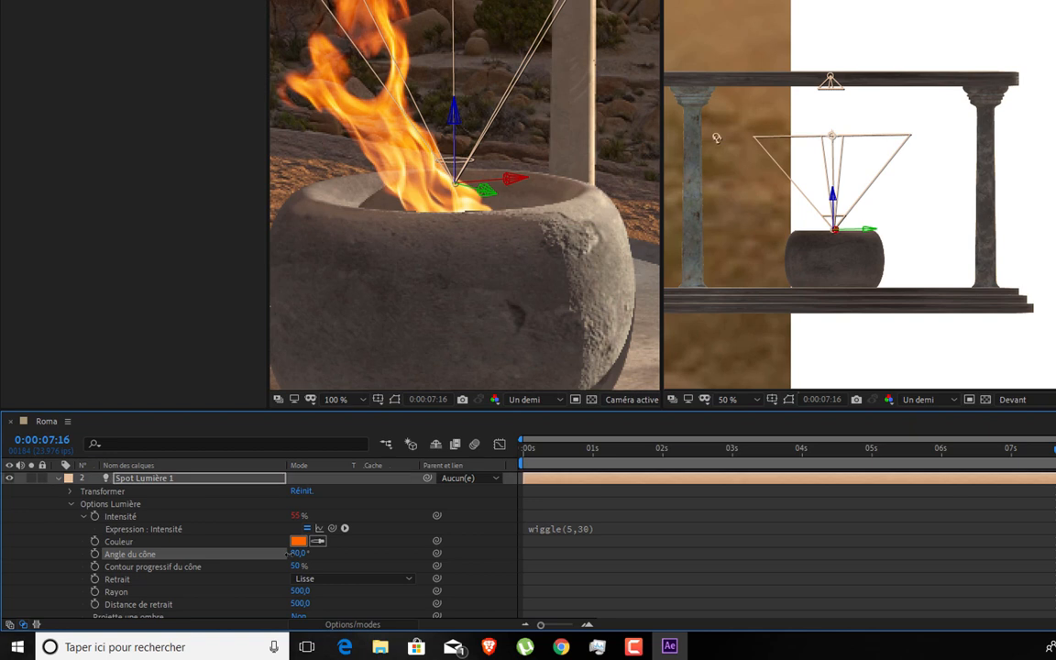
- Check Spot Lumière 1's light options and narrow Spot Lumière 2's cone angle to 74°
left_click(58, 479)
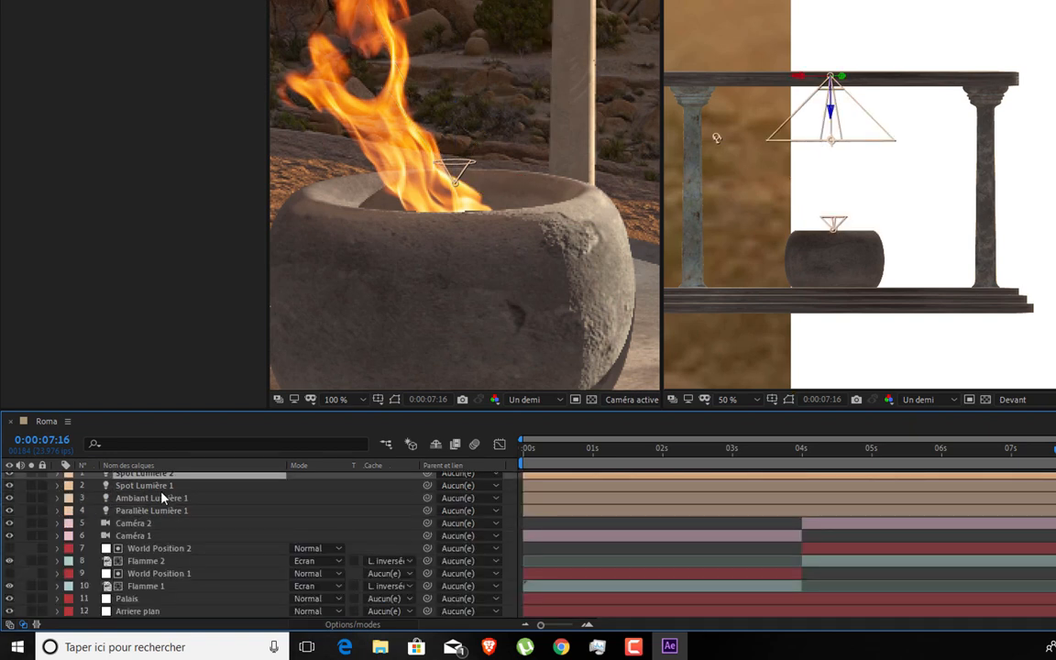
scroll(163, 497, "up", 1)
left_click(128, 491)
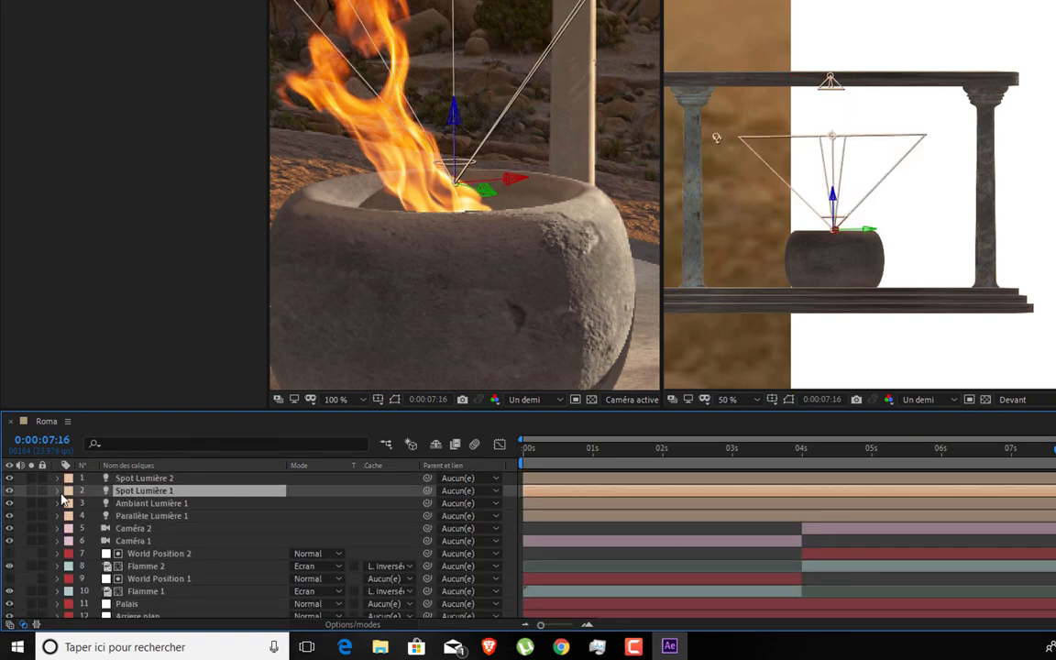
left_click(57, 492)
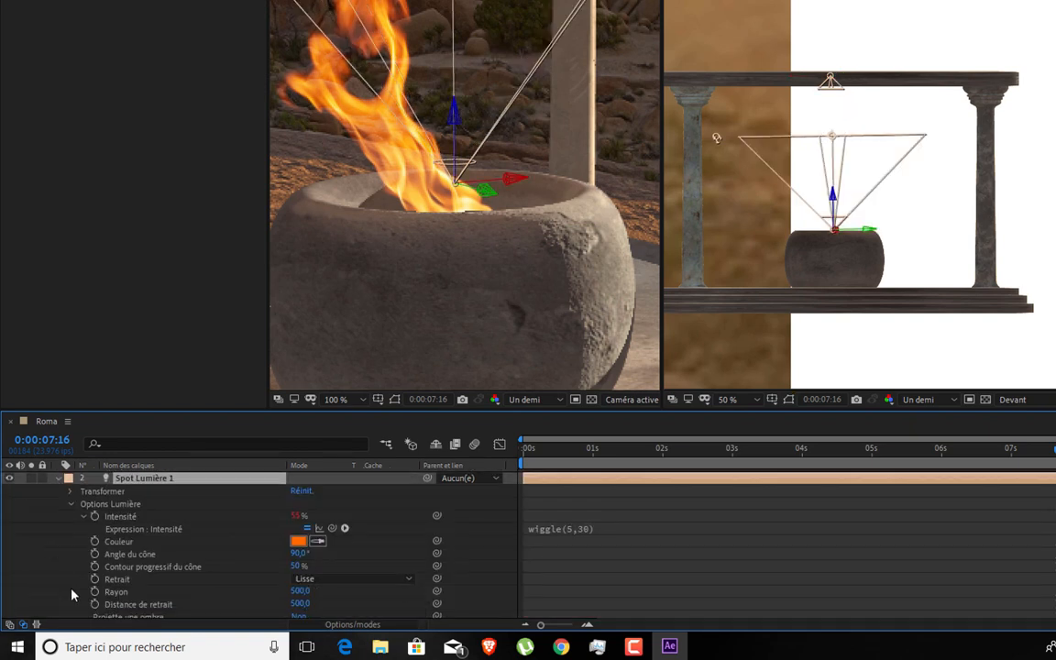
left_click(59, 477)
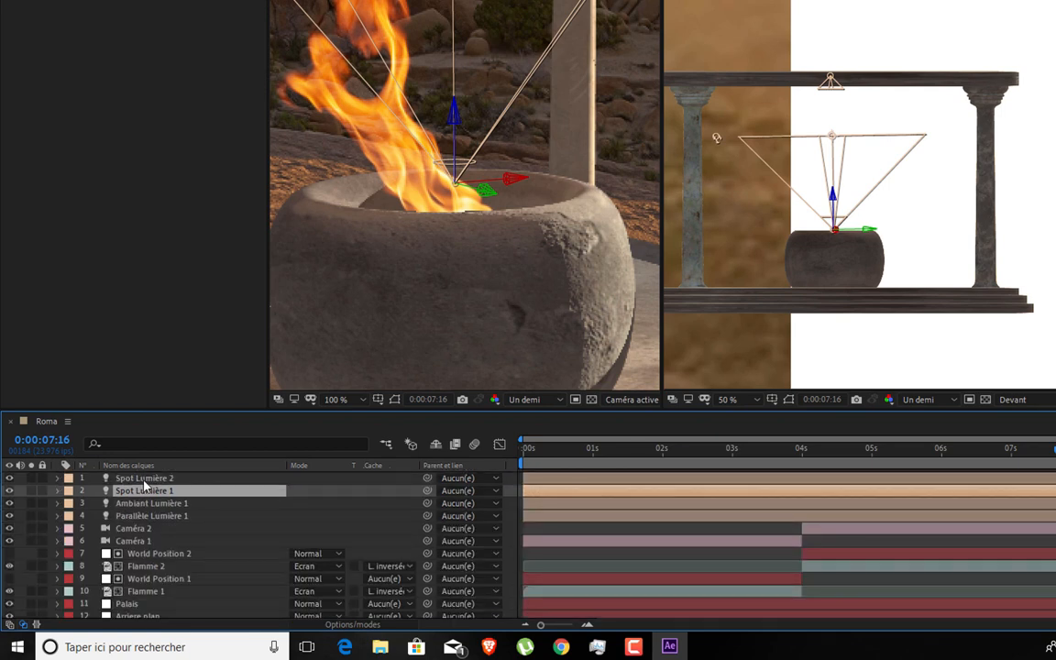
left_click(142, 478)
left_click(58, 479)
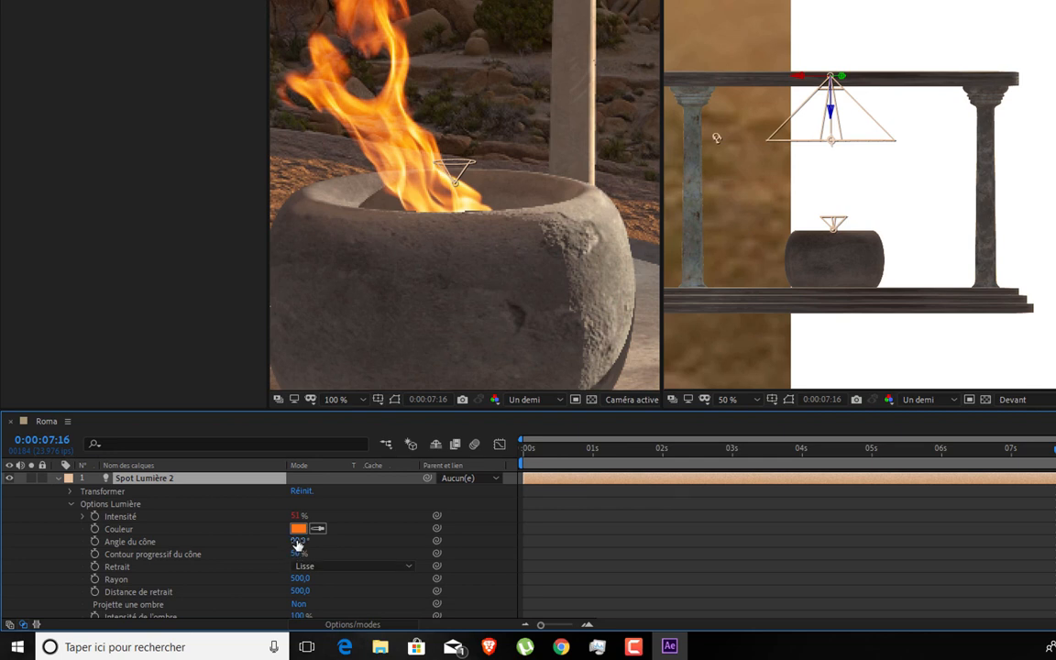
left_click_drag(297, 545, 291, 546)
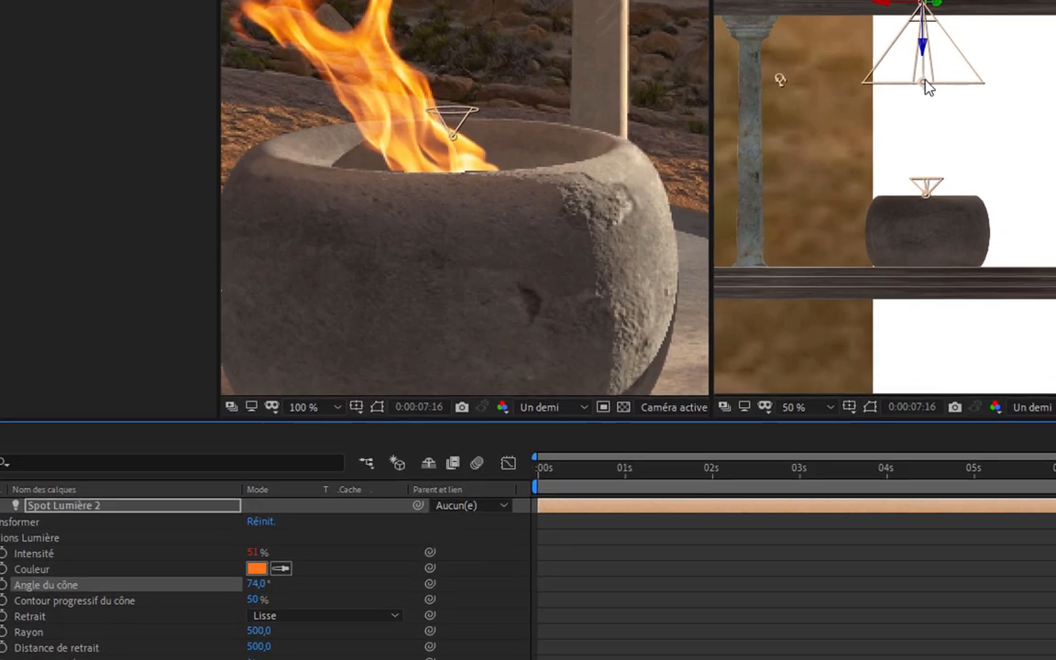
- Raise Spot Lumière 2's point of interest slightly and shift its light colour to a redder orange, about FF6519
left_click_drag(927, 82, 927, 72)
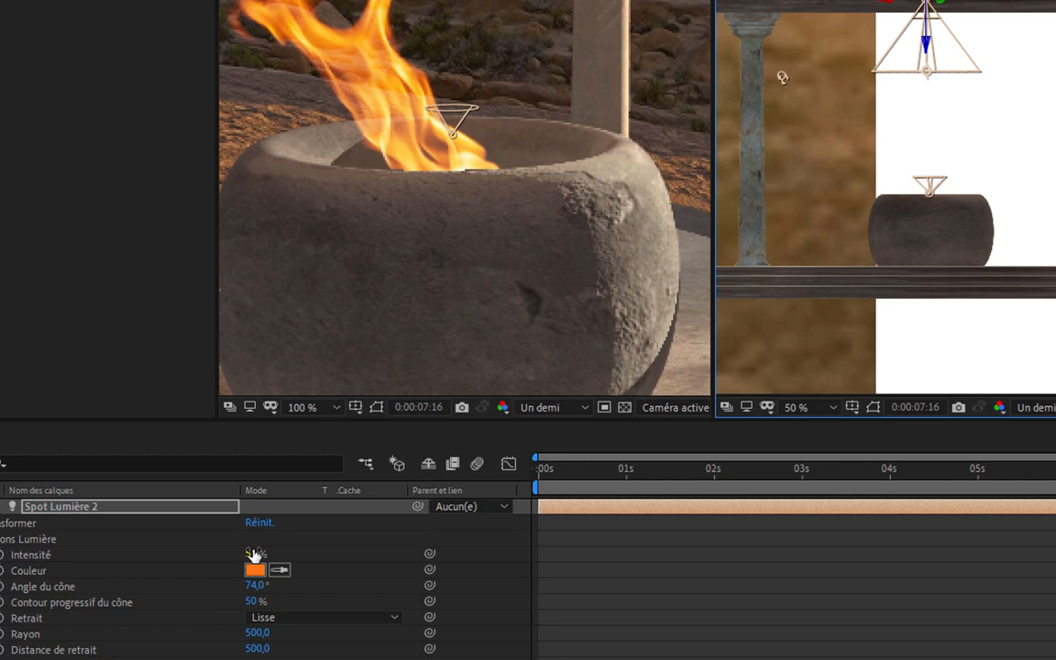
left_click(254, 569)
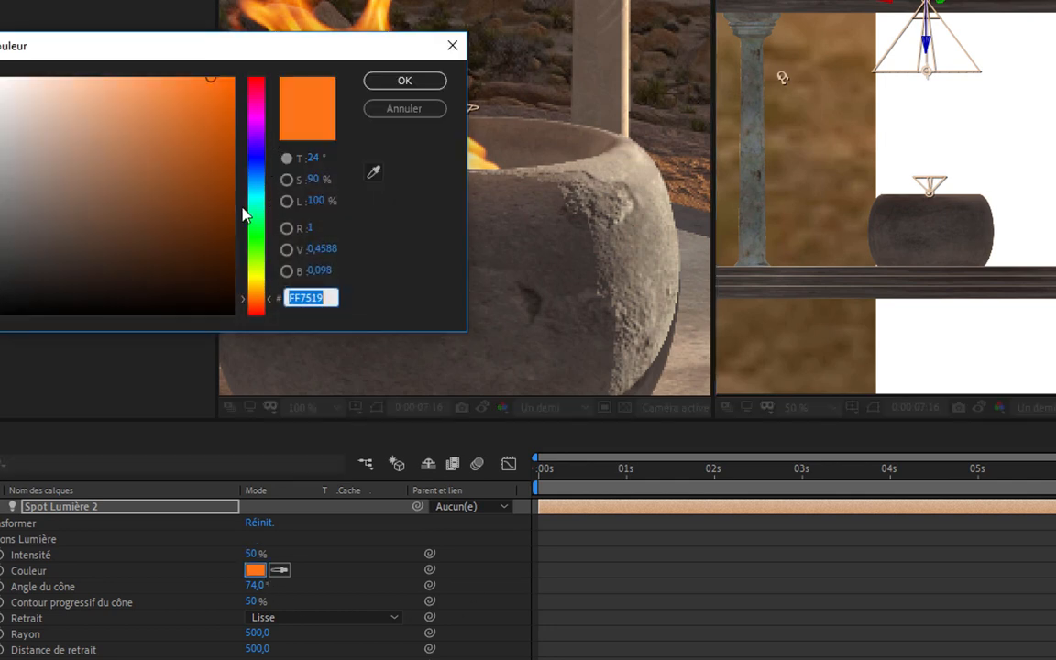
left_click(257, 303)
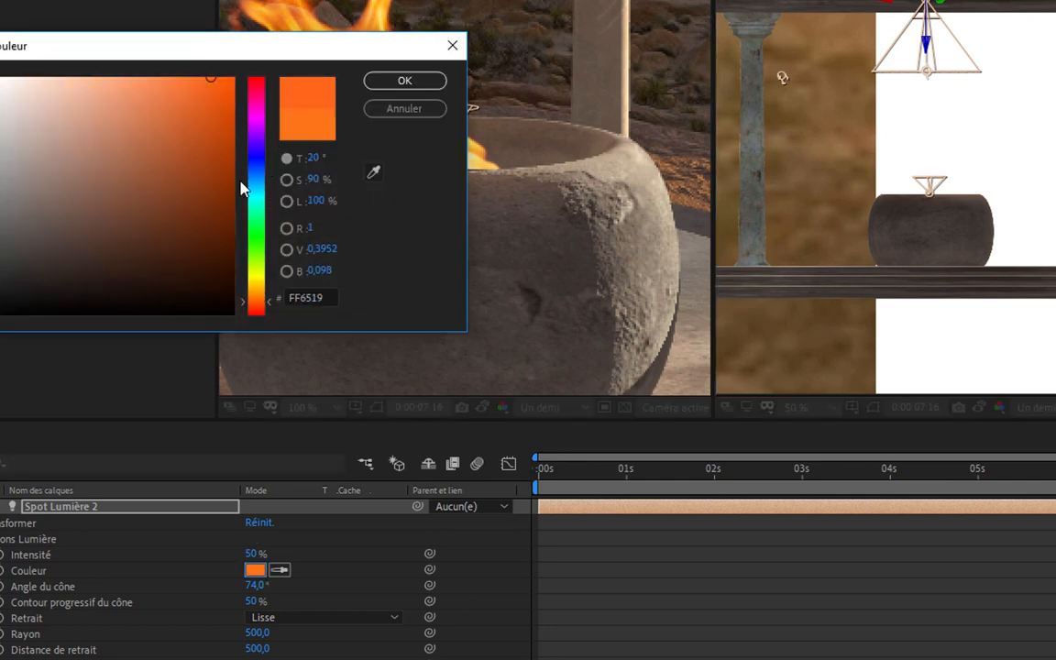
left_click(400, 83)
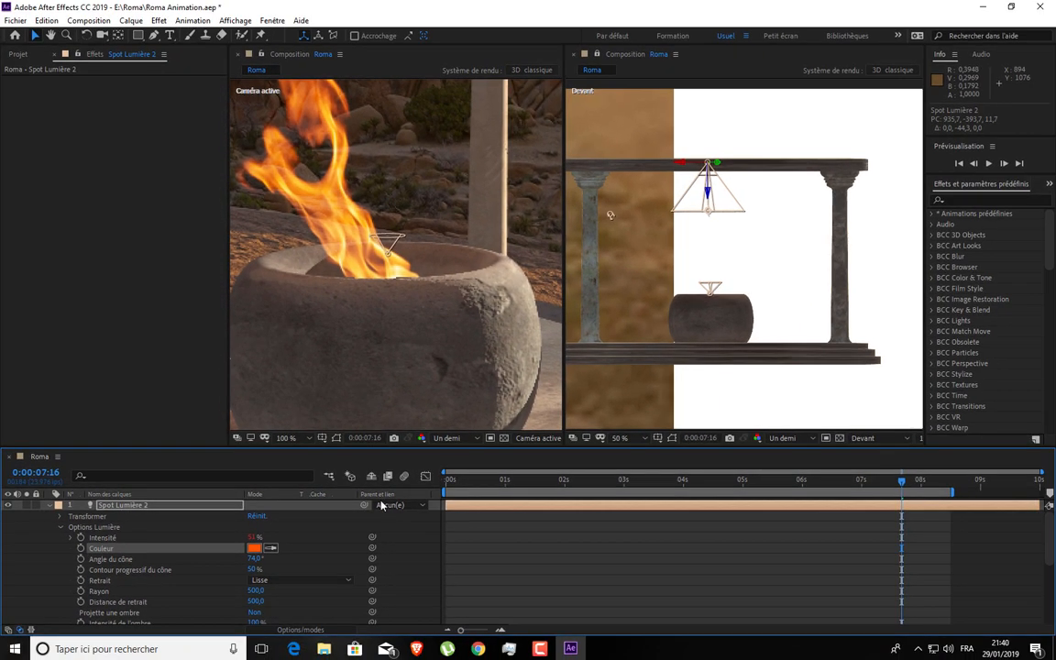
- Collapse Spot Lumière 2, fit the active camera view to its viewer, and widen that viewer with the frame near 0:00:02:13 shown
left_click(48, 506)
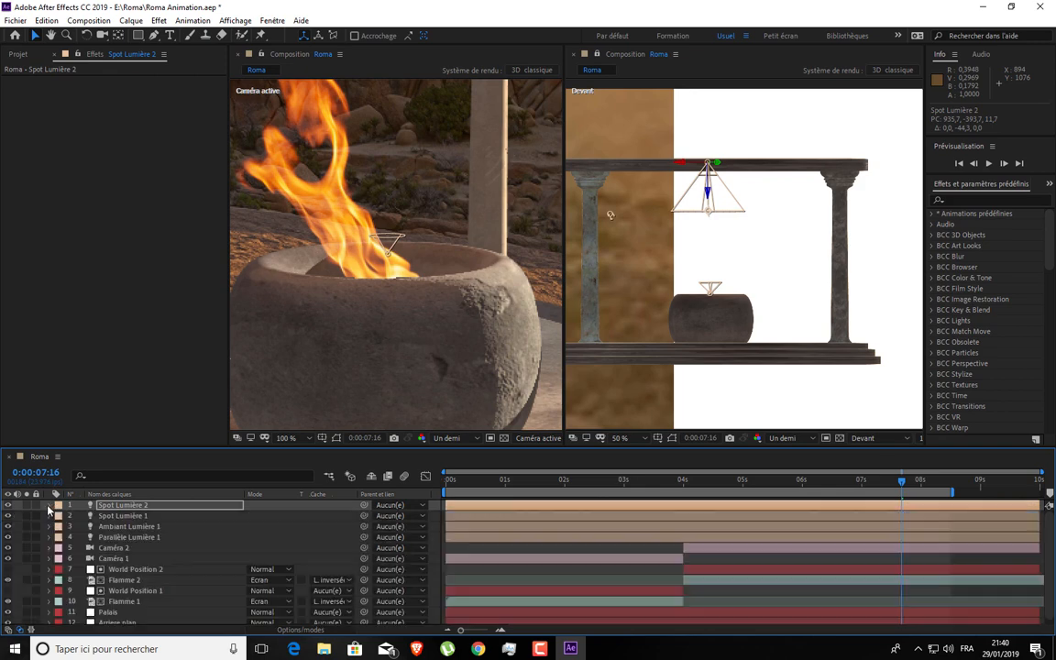
left_click(810, 484)
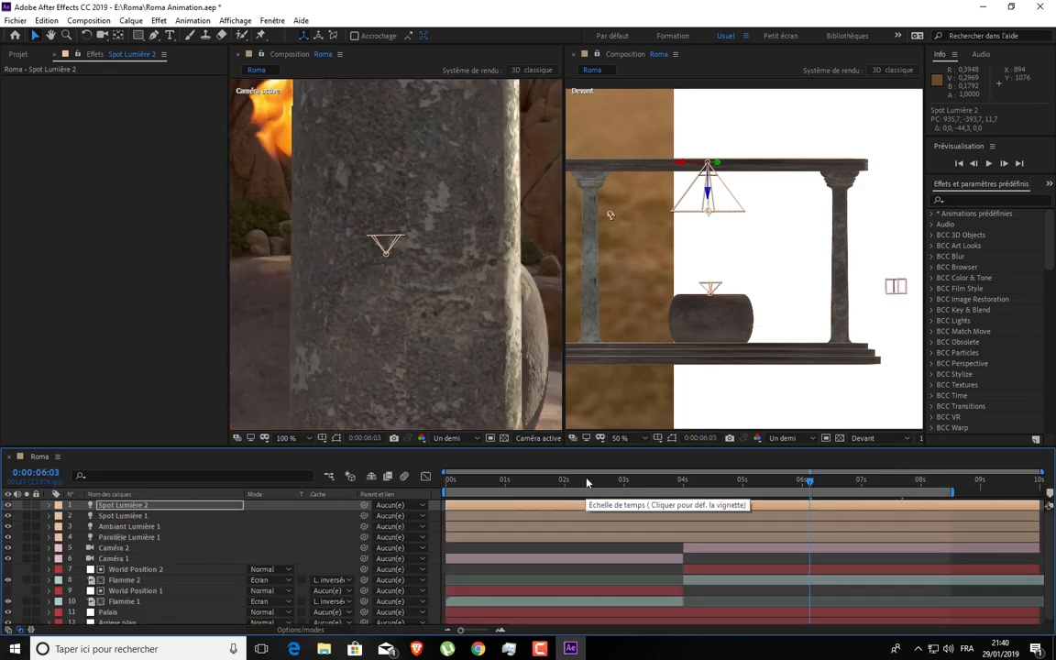
left_click(585, 481)
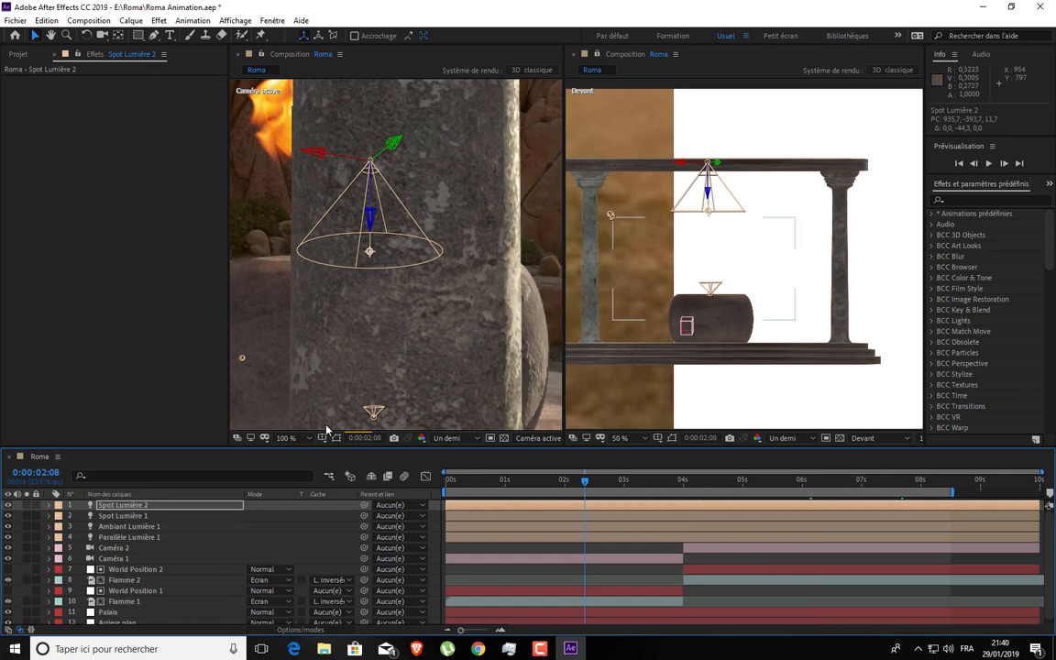
left_click(295, 438)
left_click(310, 224)
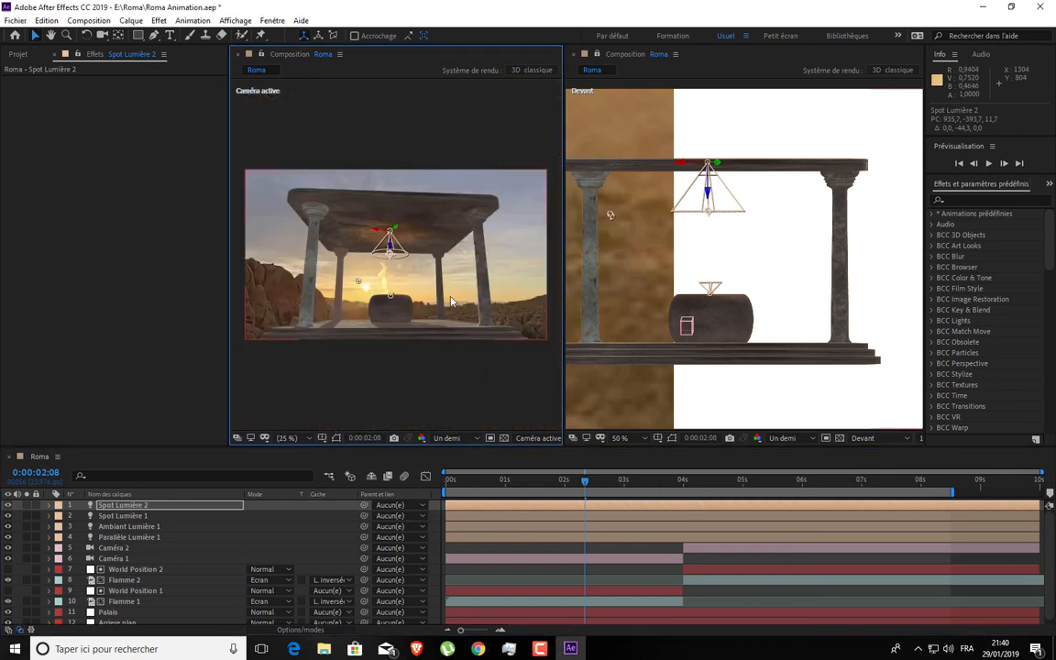
left_click(598, 485)
left_click_drag(563, 325, 756, 379)
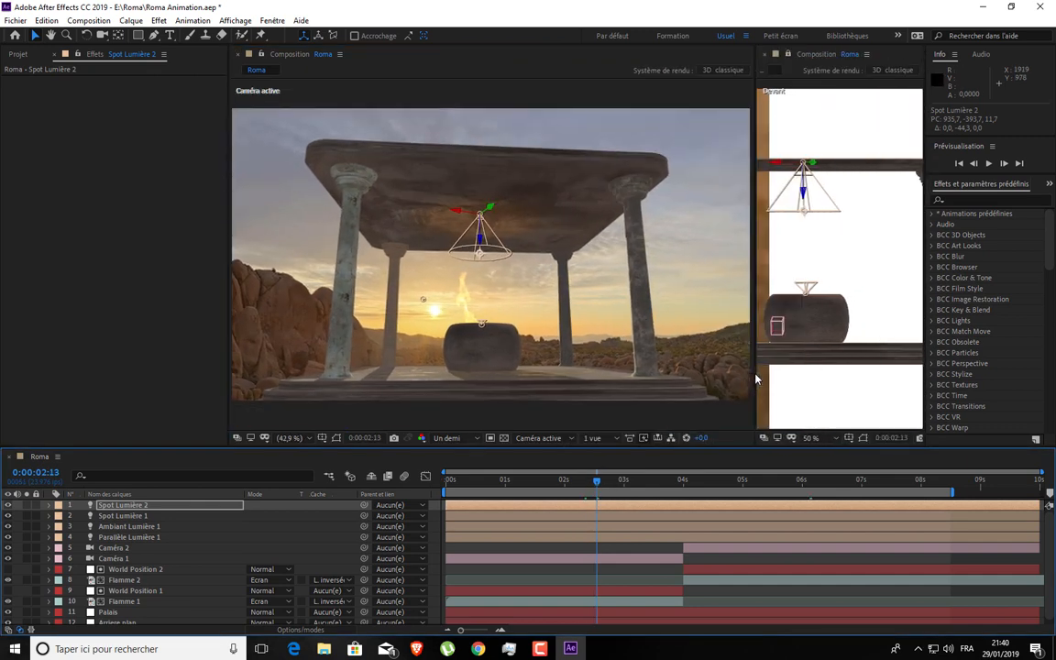
- Lower Spot Lumière 1 into the bowl to position 954.3, 291.0, 14.7 and check the lighting around two seconds
left_click(482, 323)
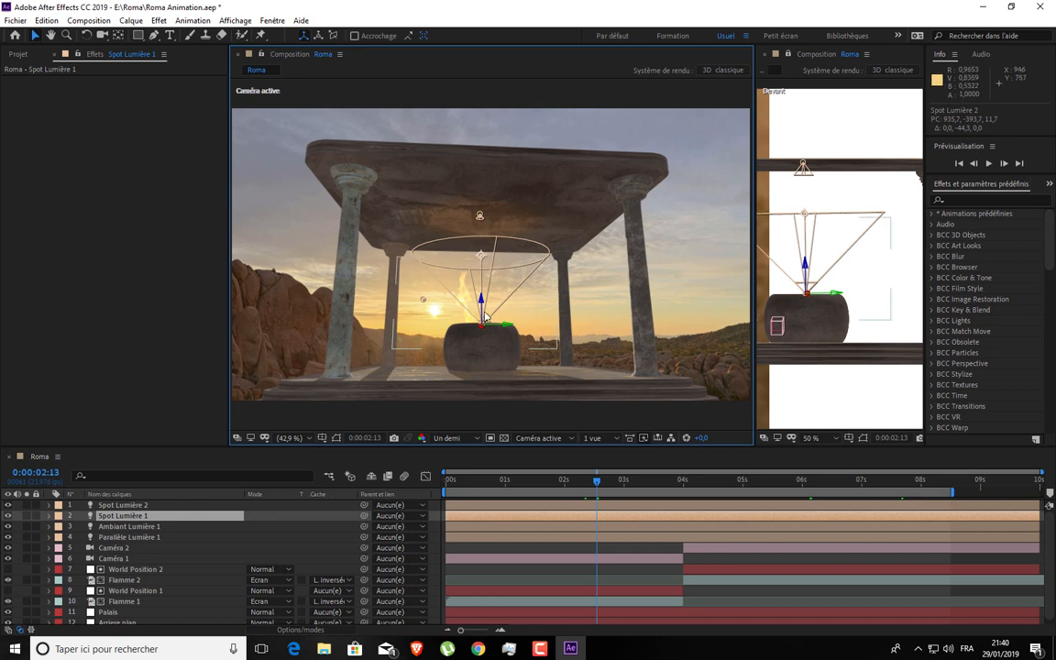
left_click_drag(483, 302, 515, 330)
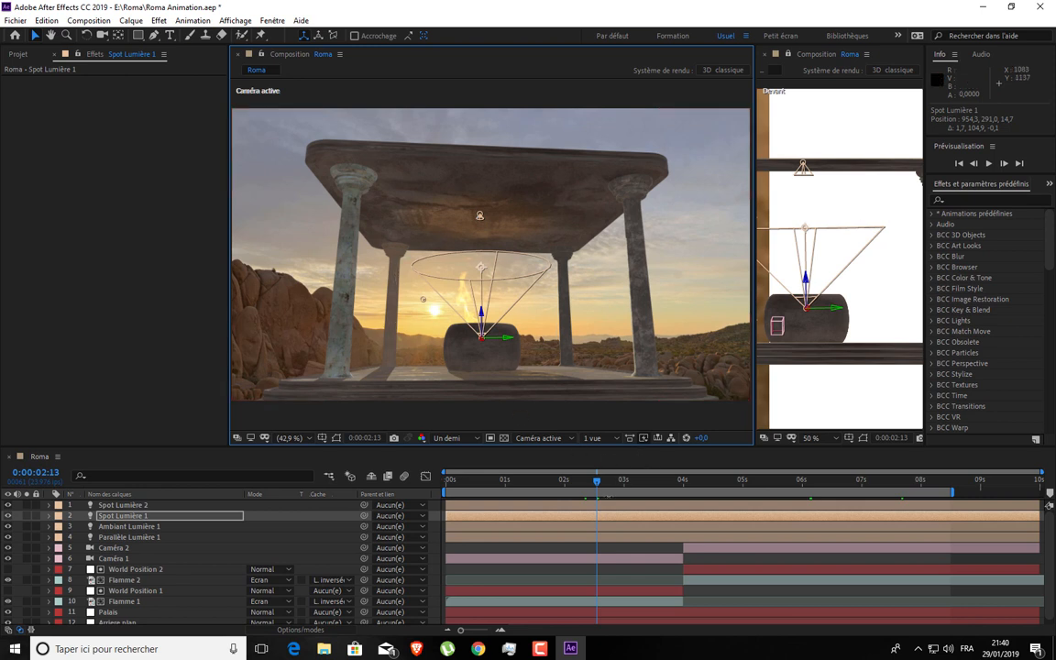
left_click(554, 484)
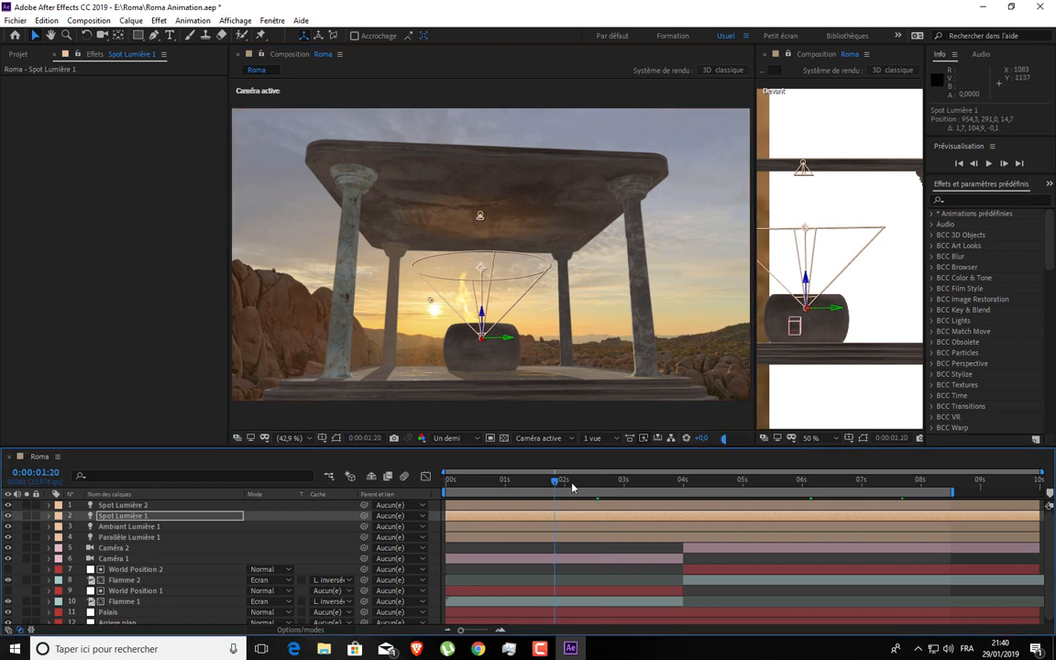
left_click(615, 486)
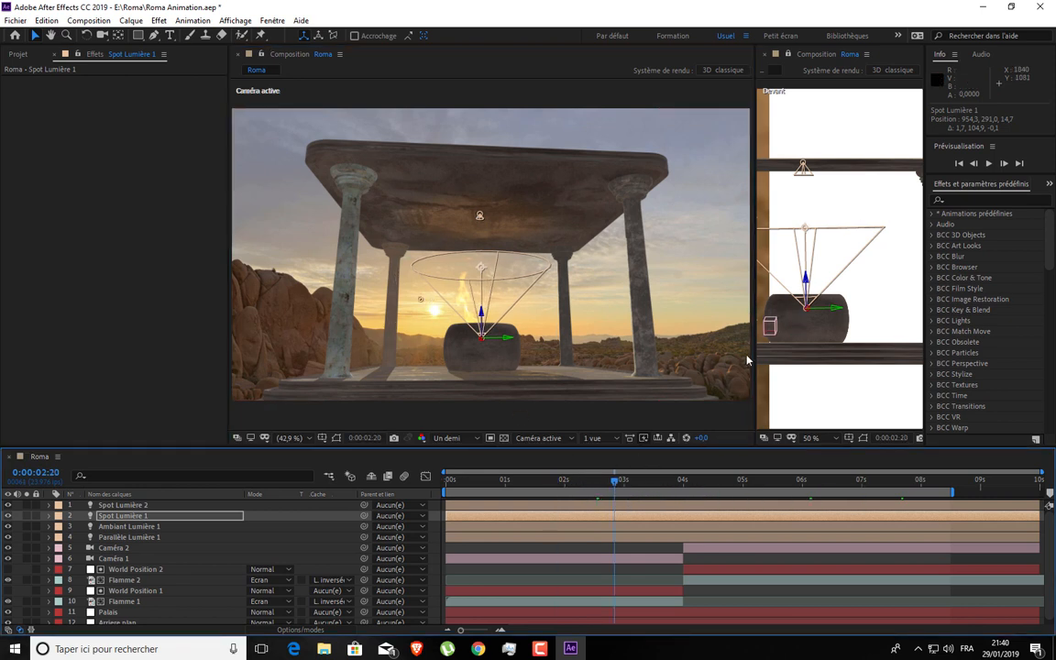
- Lower Spot Lumière 2's point of interest toward the bowl, to 949.0, -105.6, 11.7
left_click(803, 166)
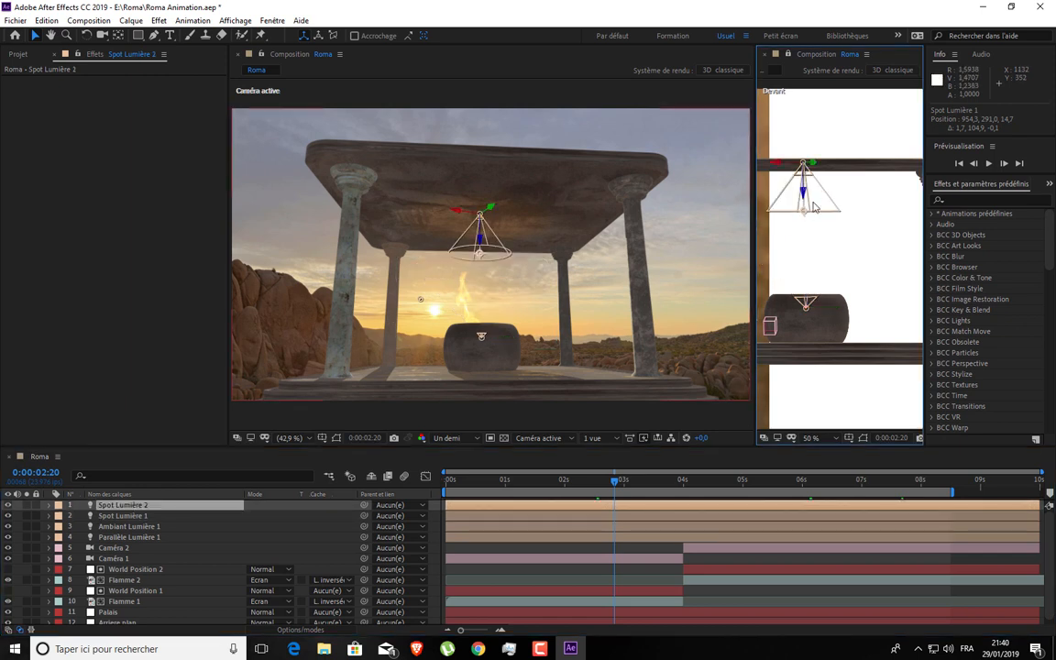
left_click_drag(804, 229, 805, 249)
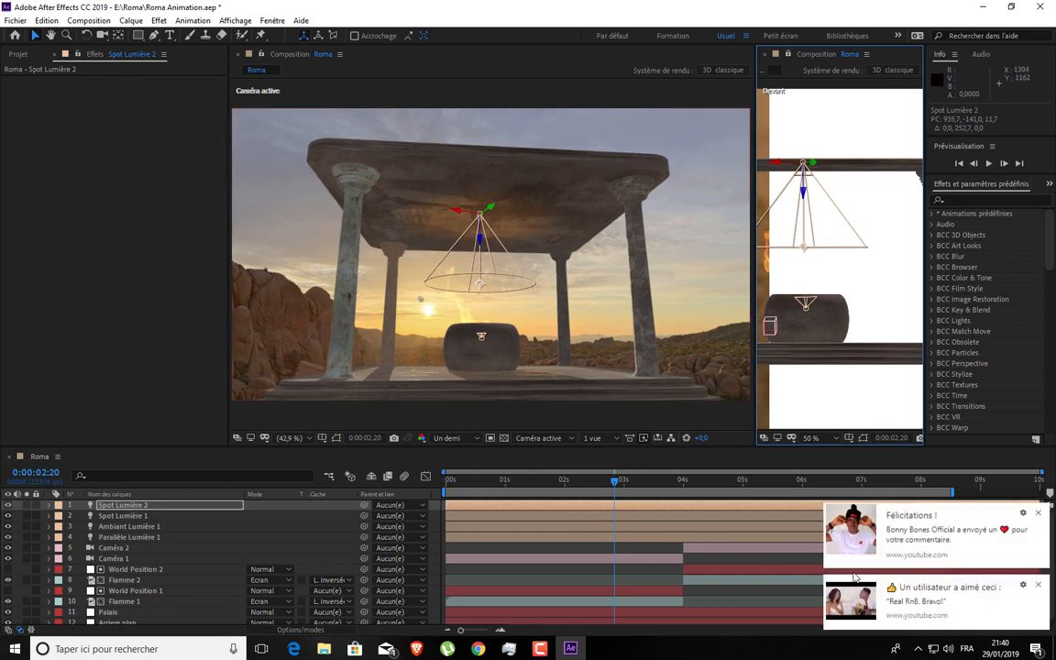
left_click(1039, 515)
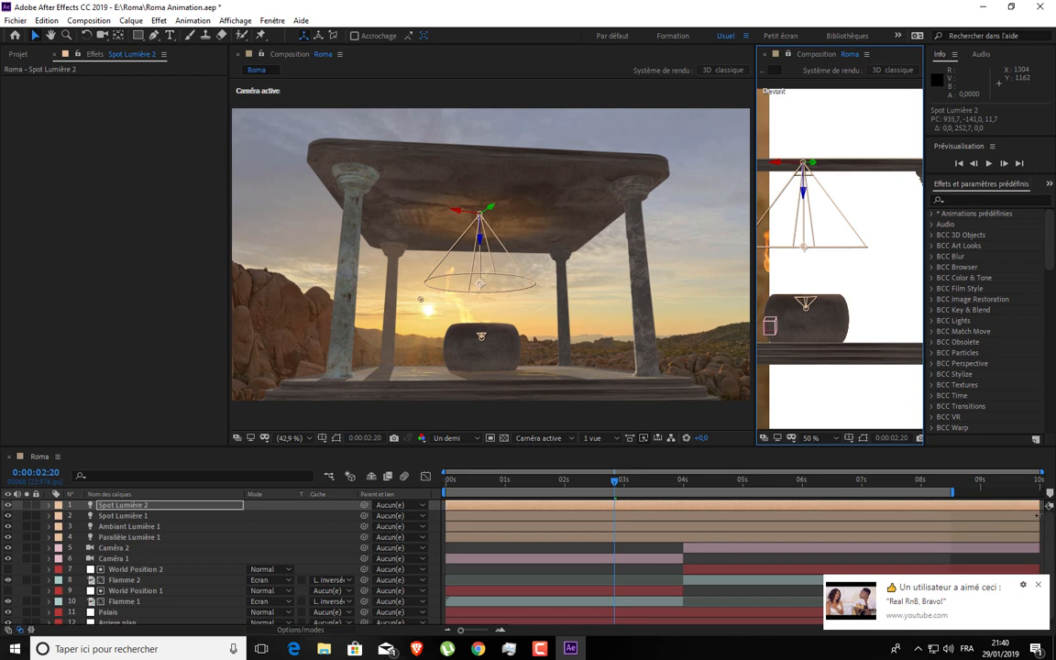
left_click(1040, 589)
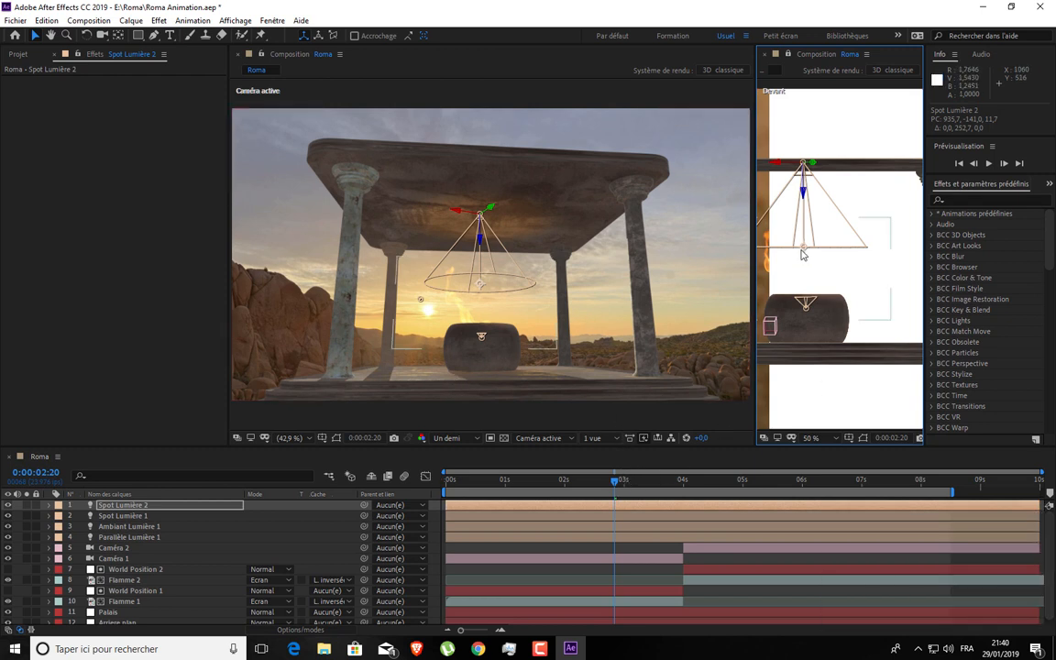
left_click_drag(804, 247, 808, 260)
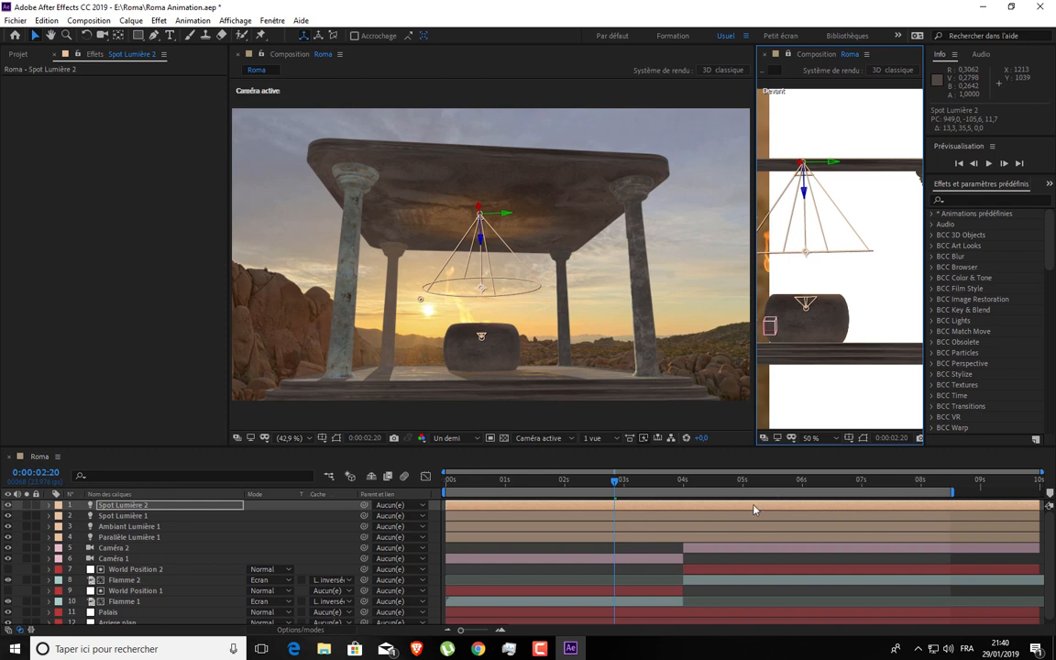
- Compare the scene at 0:00:04:12 with Spot Lumière 2 hidden and shown
left_click(714, 481)
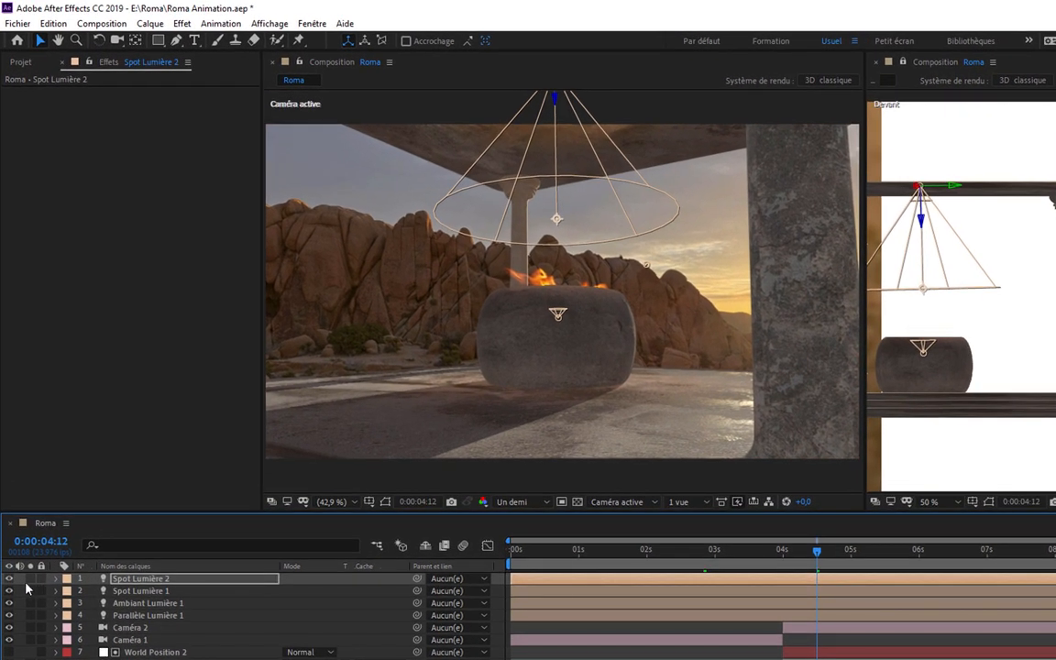
left_click(9, 579)
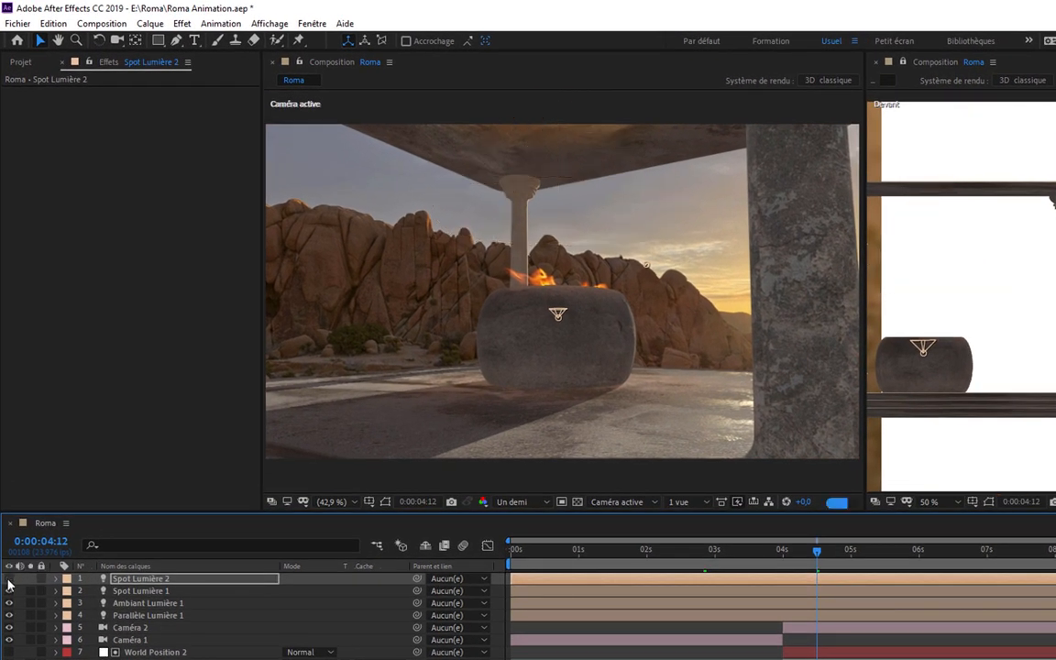
left_click(9, 579)
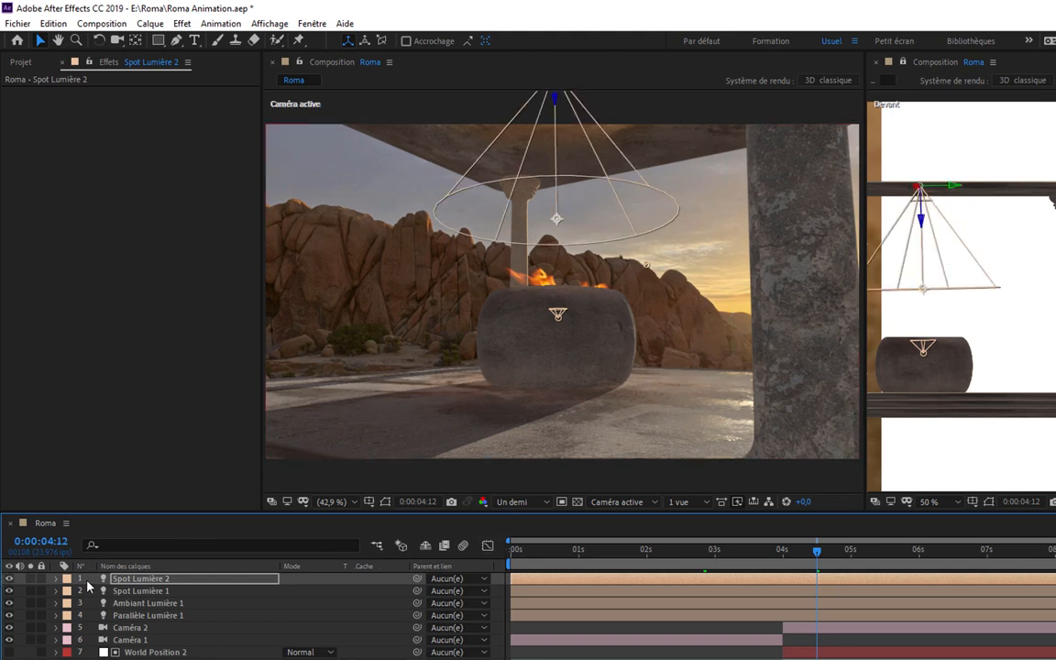
- Set Spot Lumière 2's intensity to 80% and check the lighting at 0:00:06:14 and 0:00:07:07
left_click(55, 579)
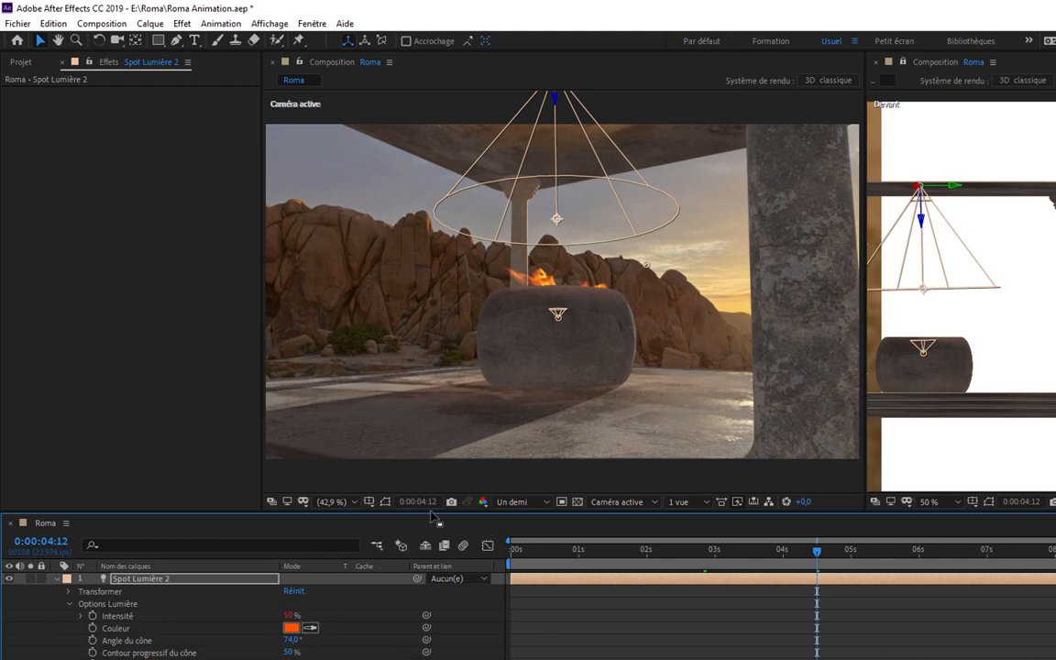
left_click(289, 617)
type("80")
key("Return")
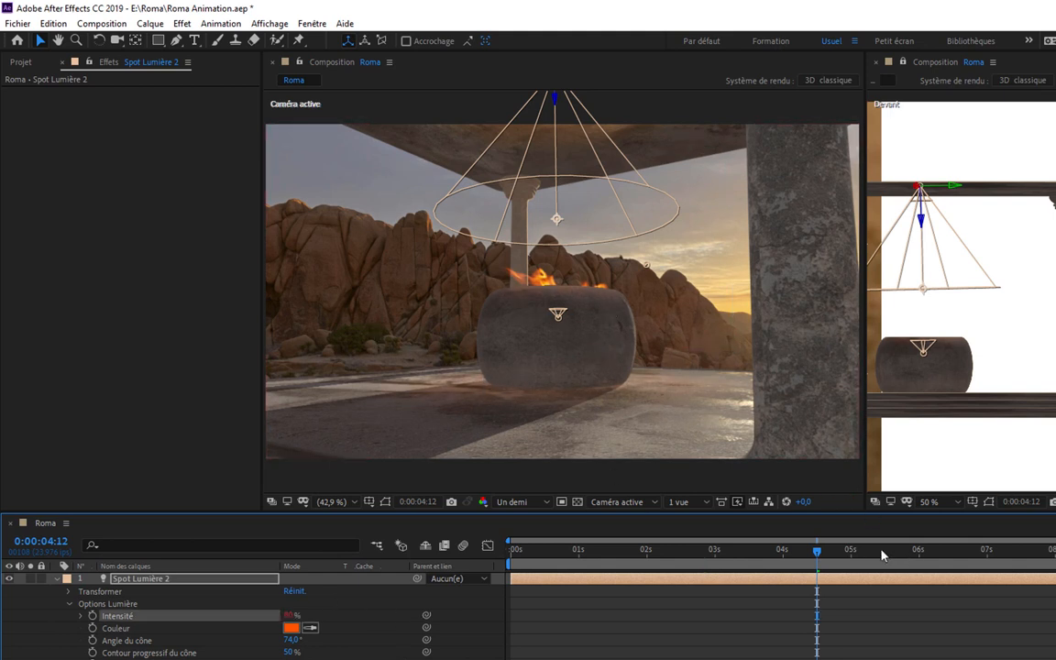
left_click(958, 550)
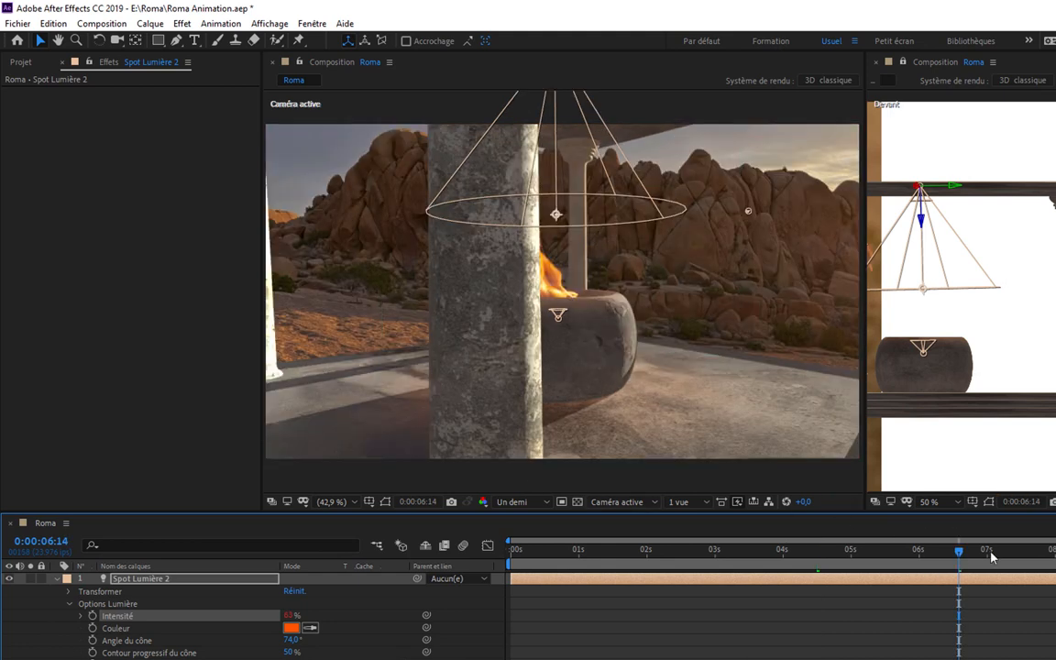
left_click(1006, 550)
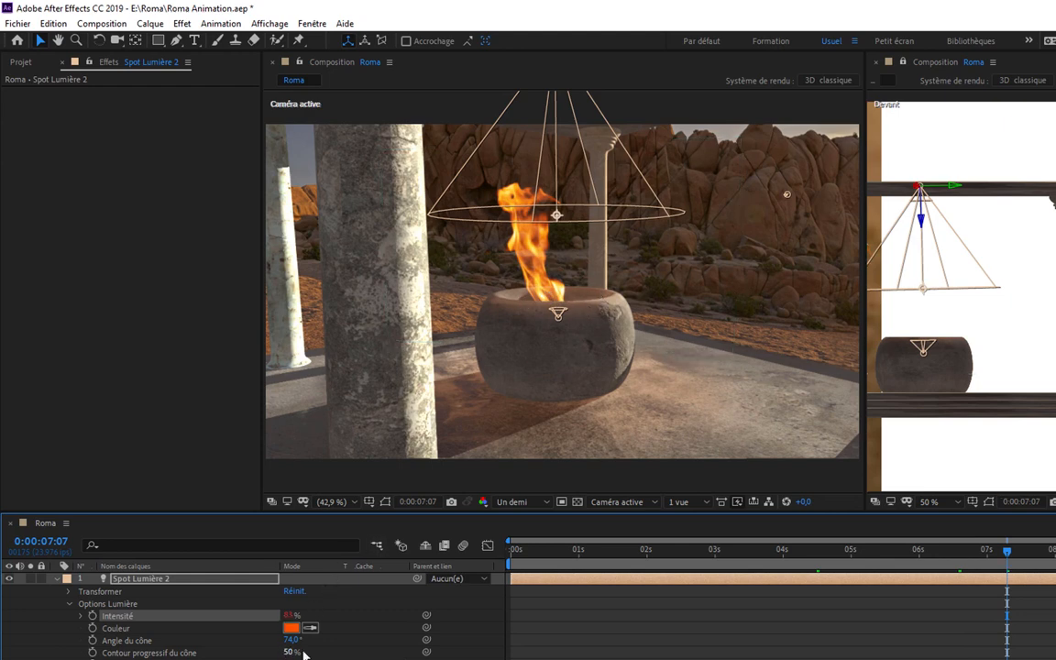
- Start the work area at 0:00:05:03 and preview the flickering light around the brazier
left_click(860, 551)
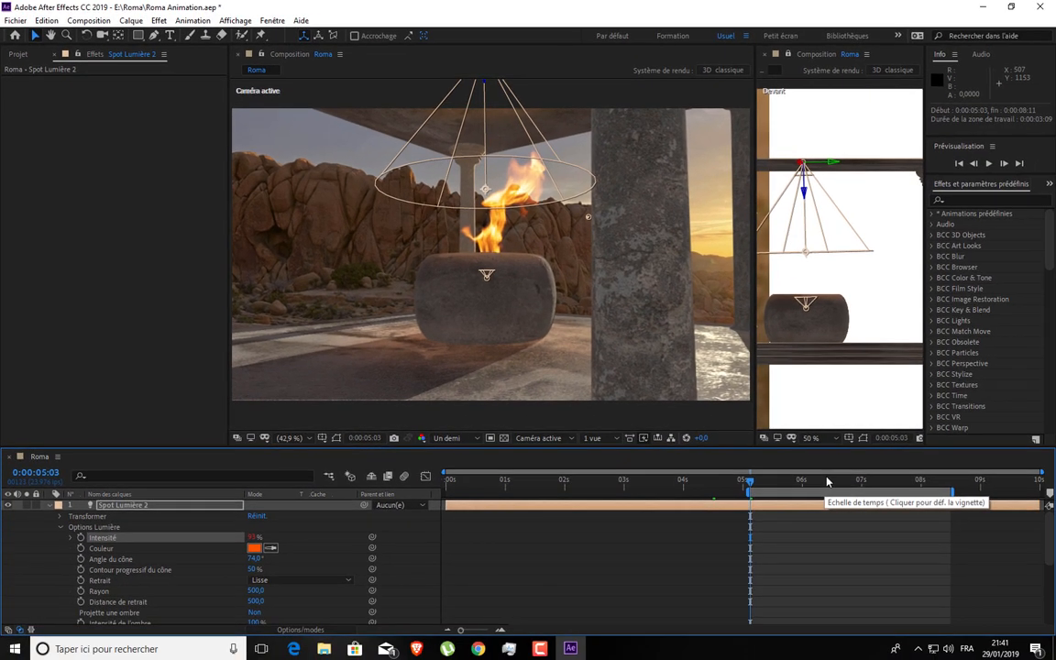
key("space")
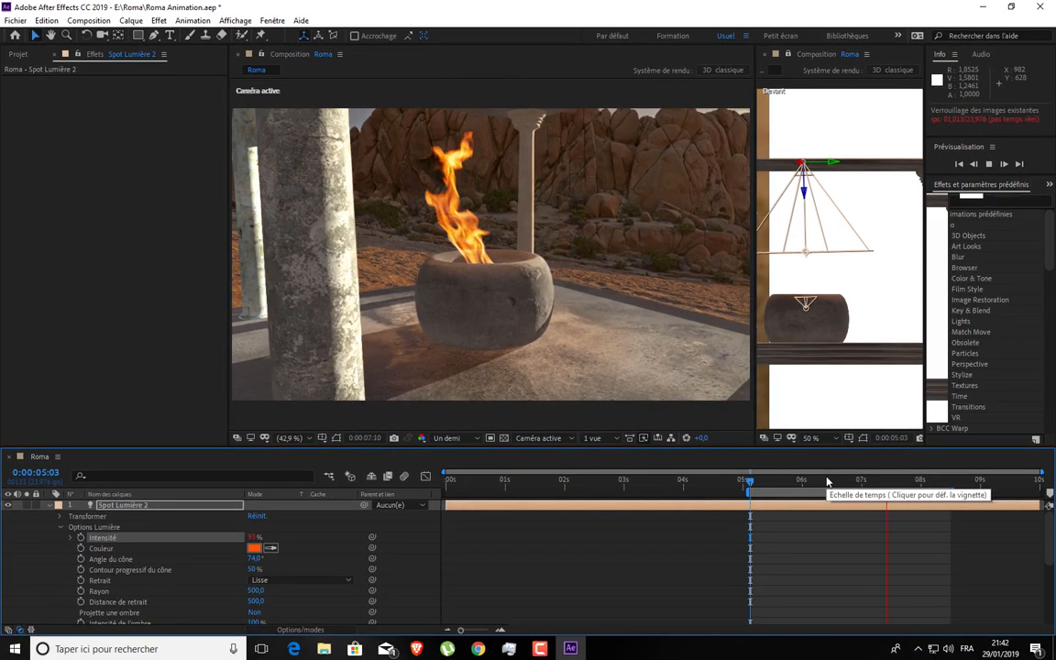
key("space")
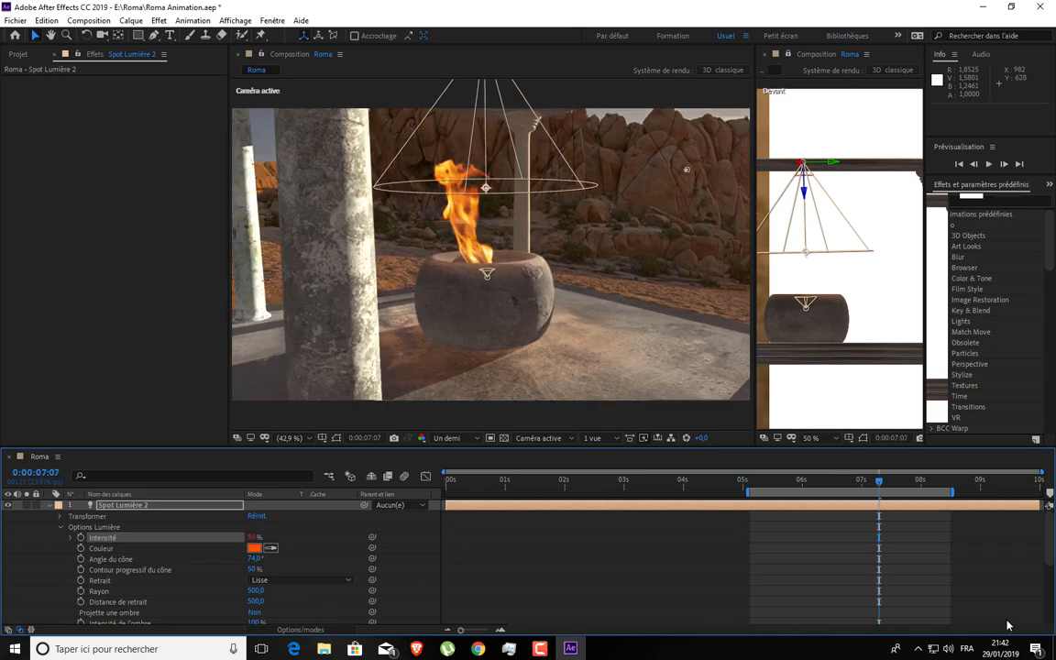
key("space")
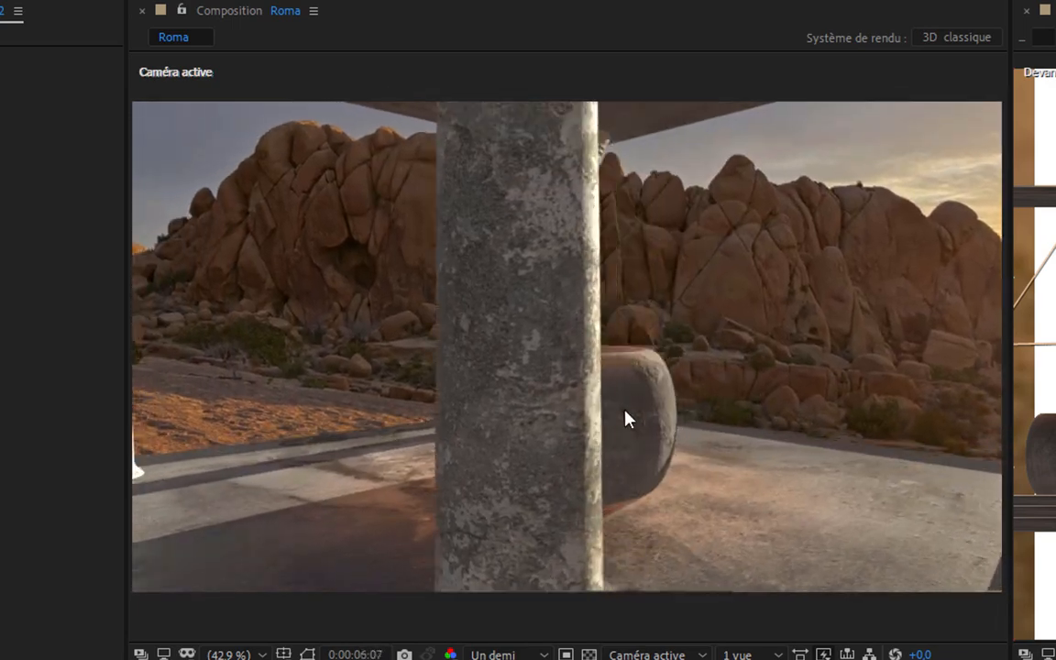
key("space")
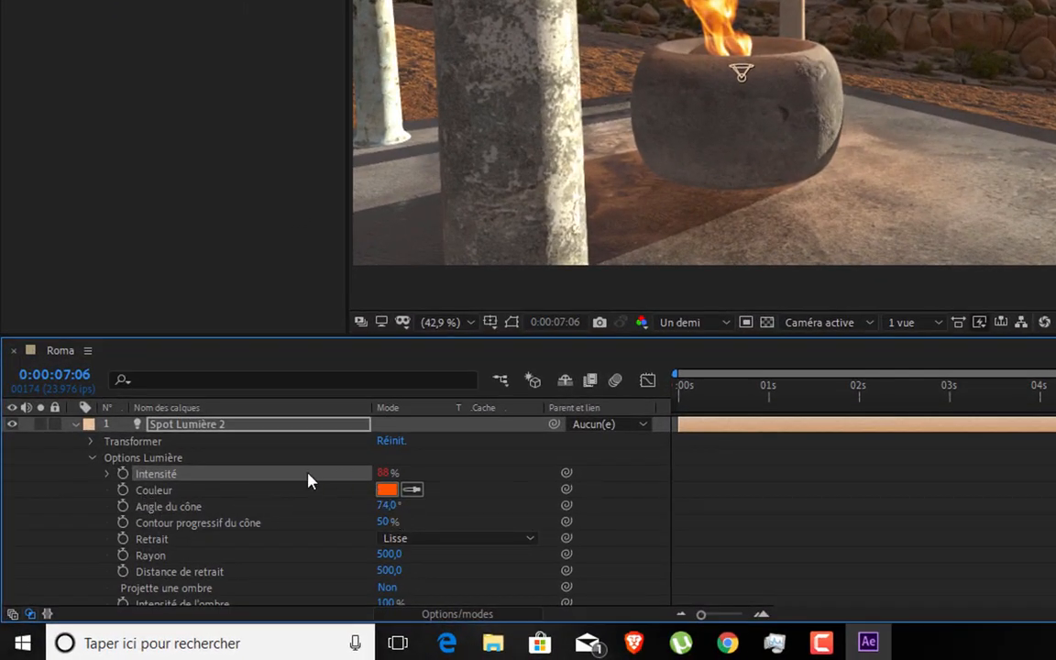
- Change the wiggle frequency to 10 in Spot Lumière 2's Intensité expression
left_click(109, 475)
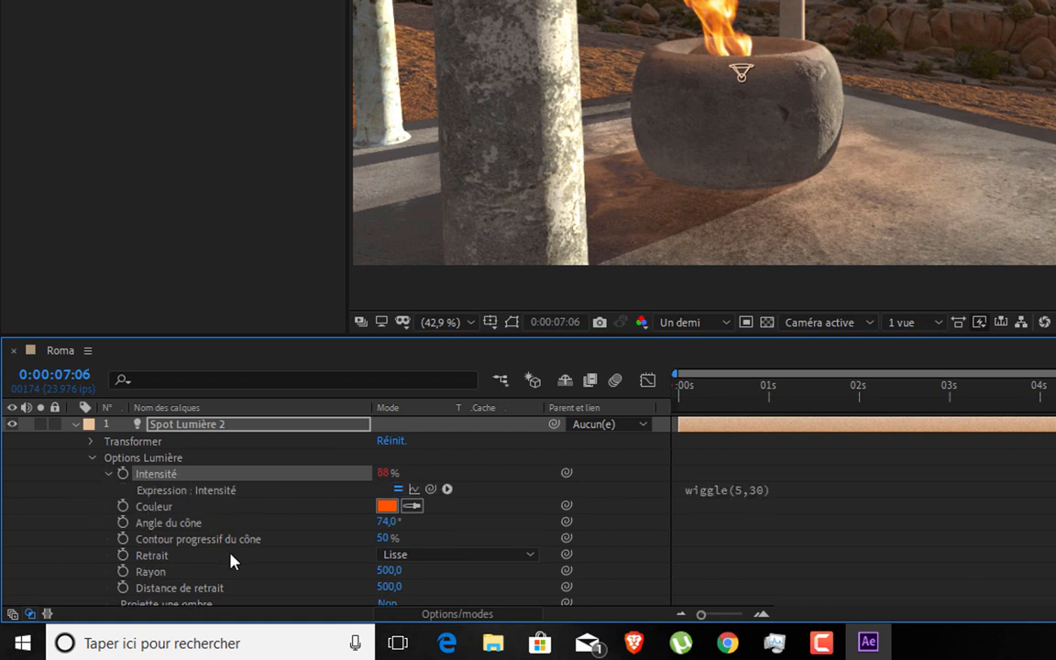
left_click(713, 492)
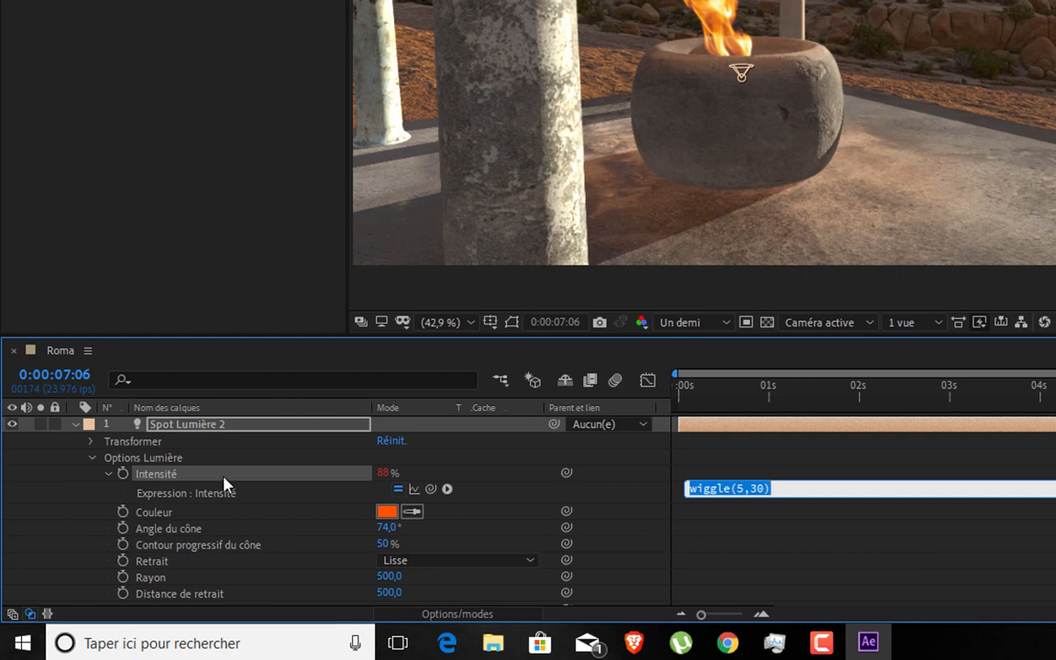
left_click(748, 489)
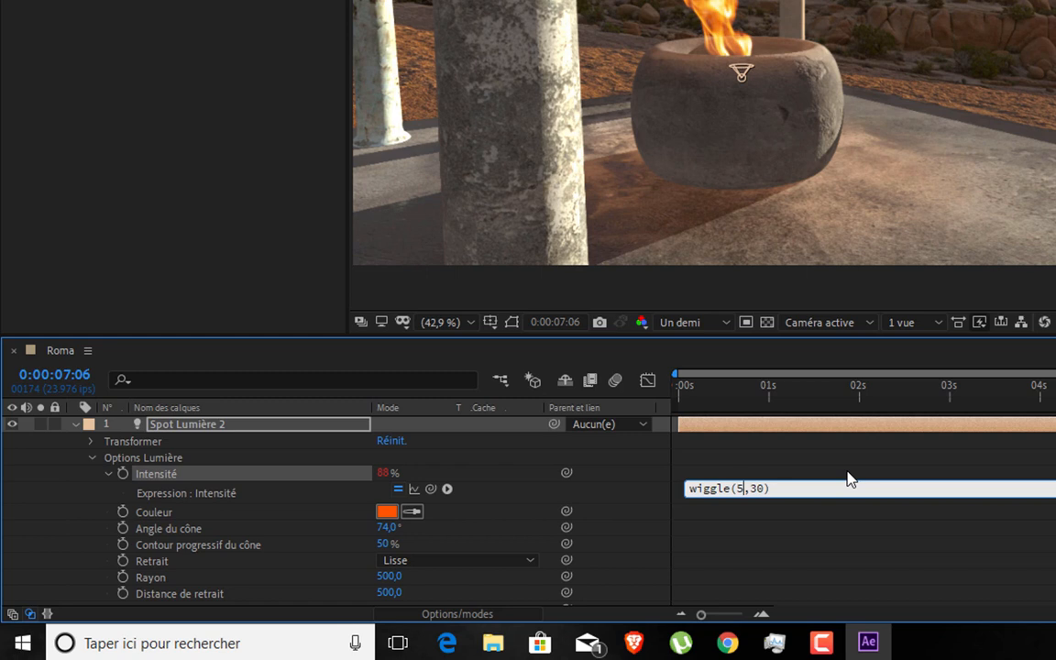
key("BackSpace")
type("10,")
left_click(812, 486)
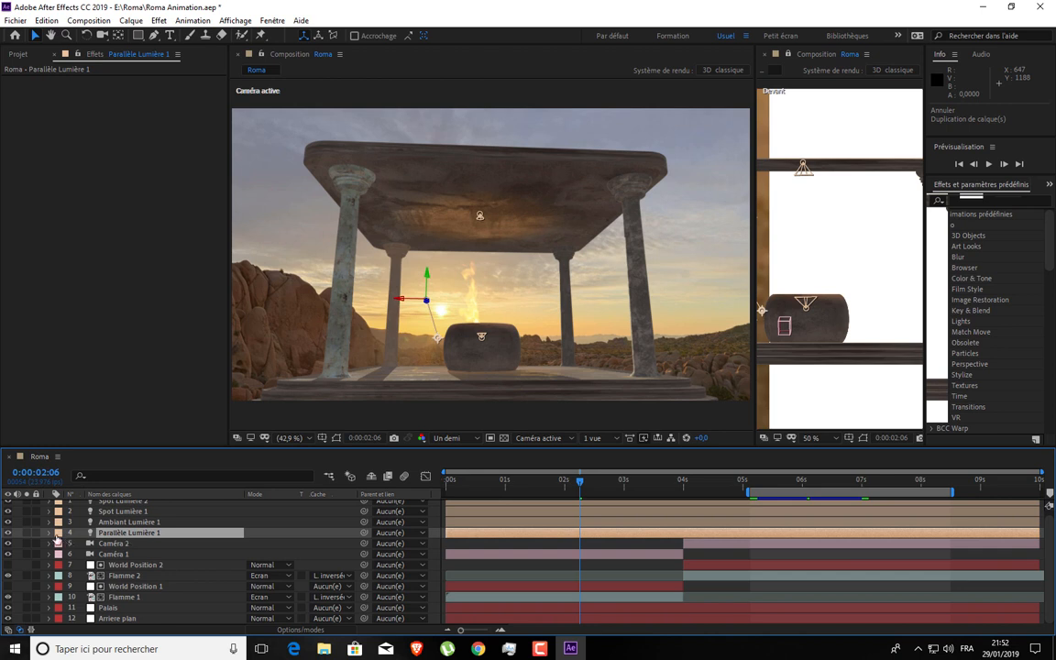
- Set the intensity of Parallèle Lumière 1 to 150%
left_click(48, 533)
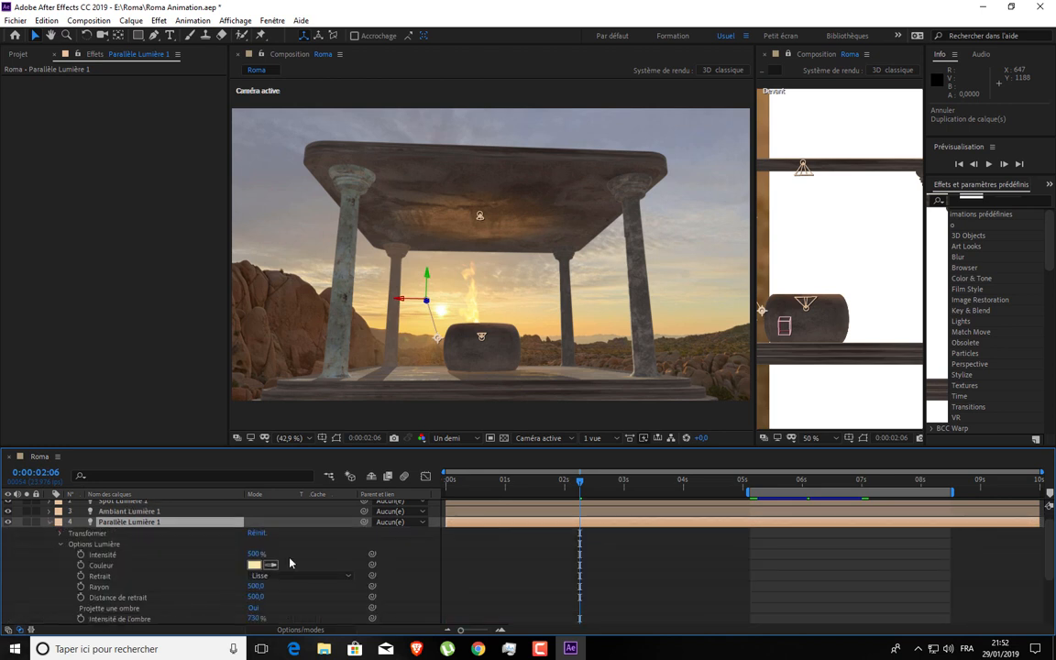
left_click(62, 545)
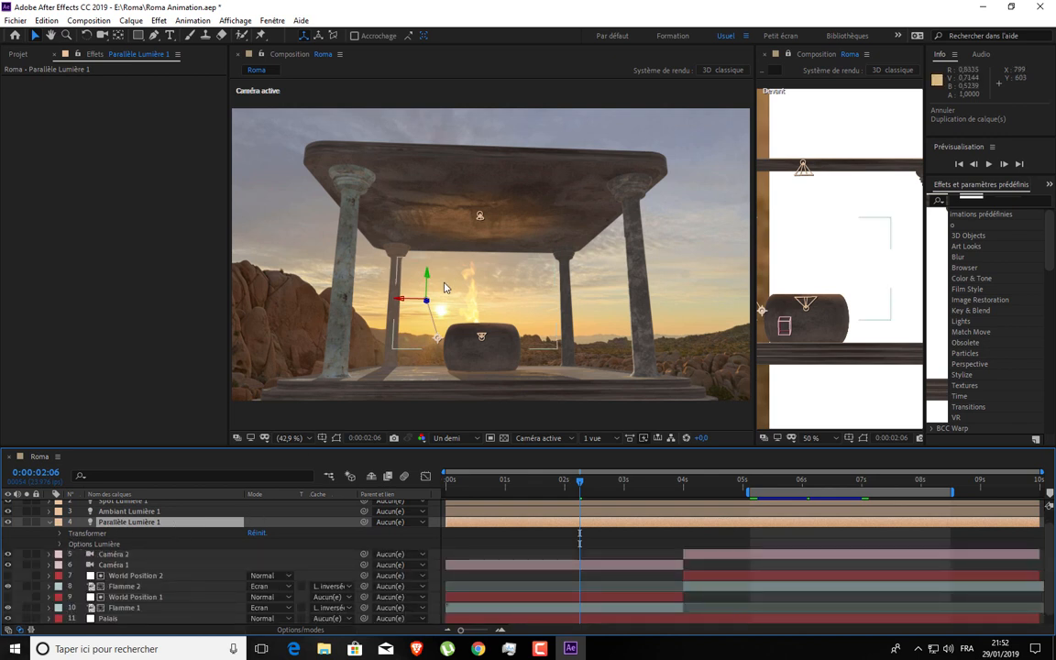
left_click(58, 543)
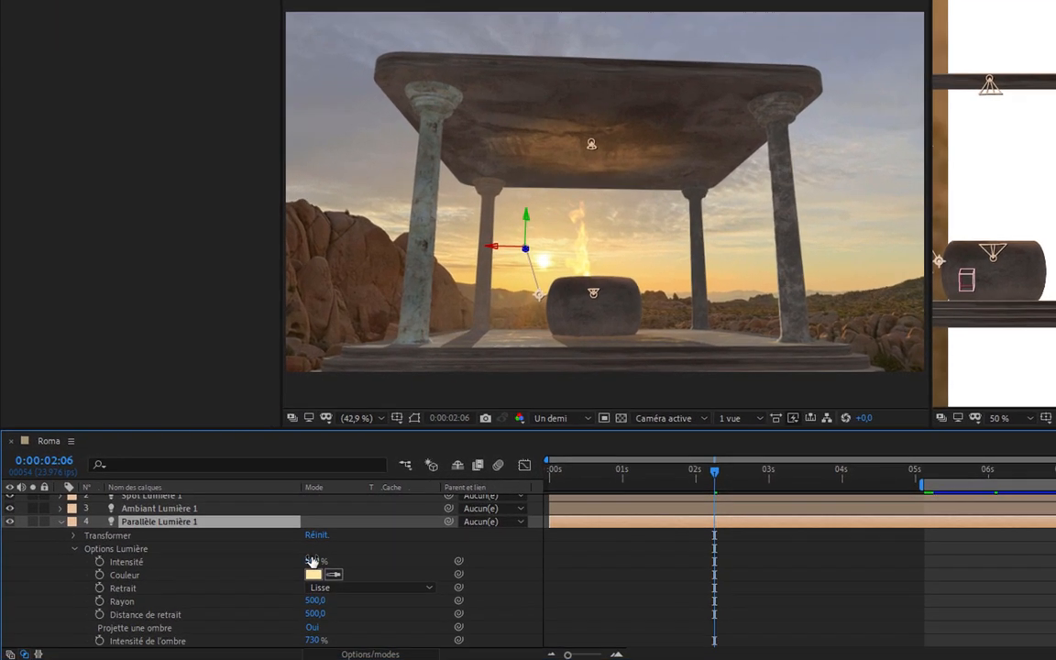
left_click(311, 560)
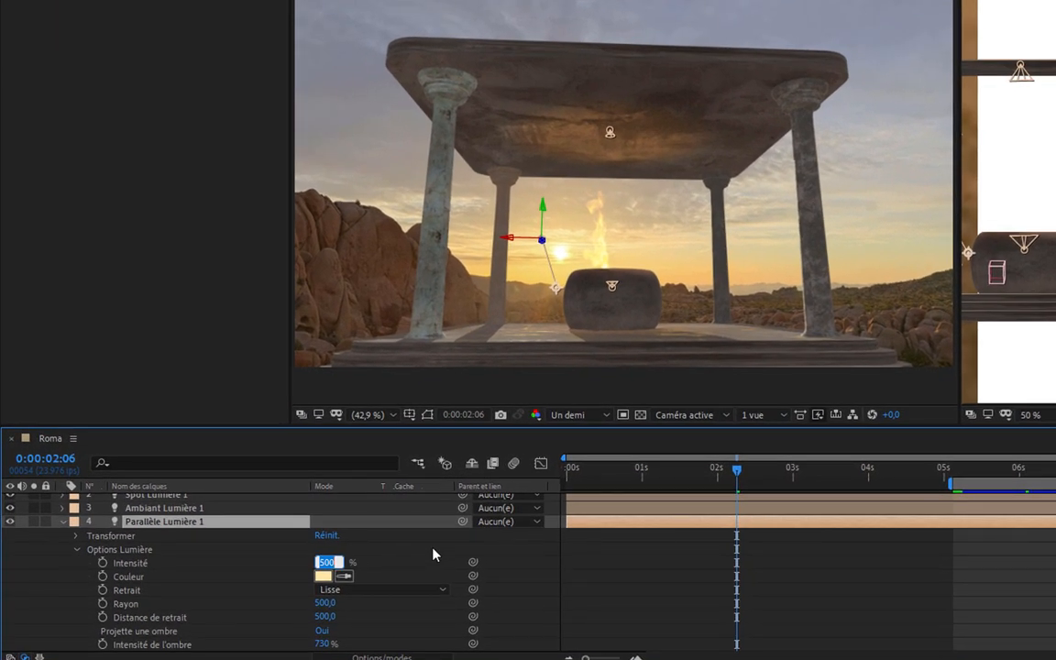
type("150")
key("Return")
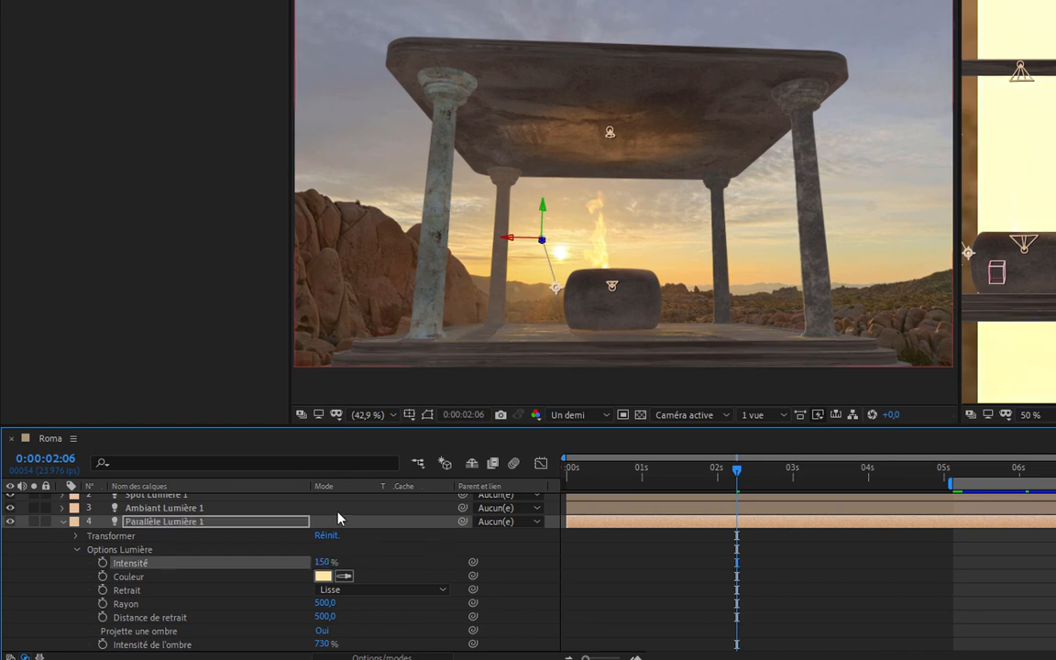
left_click(63, 522)
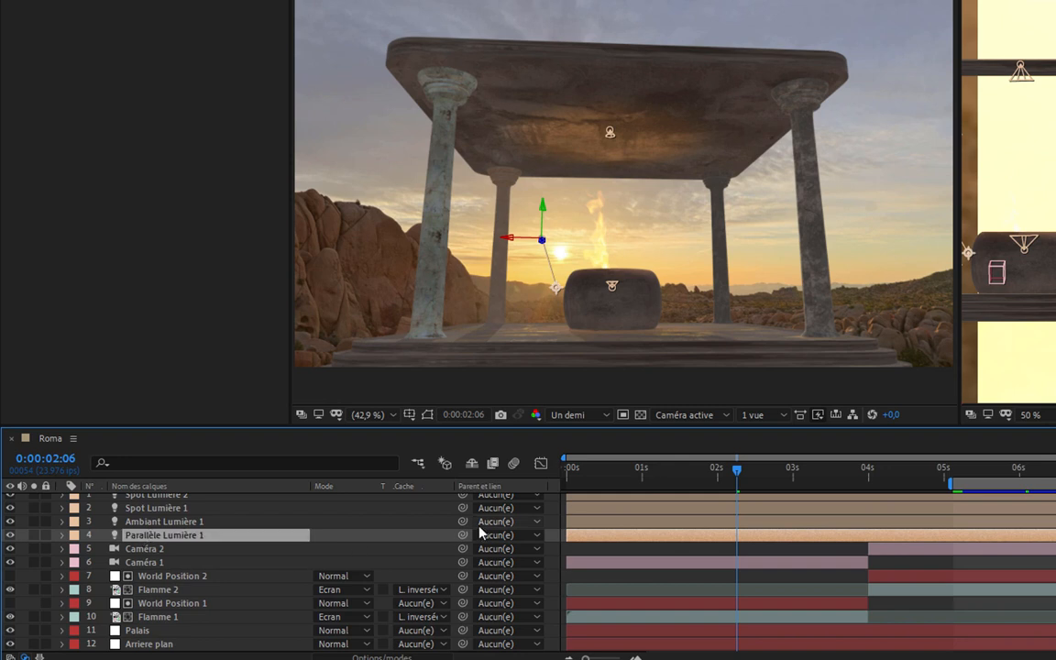
- Duplicate Parallèle Lumière 1 and aim the duplicate's point of interest at the underside of the roof
key("ctrl+d")
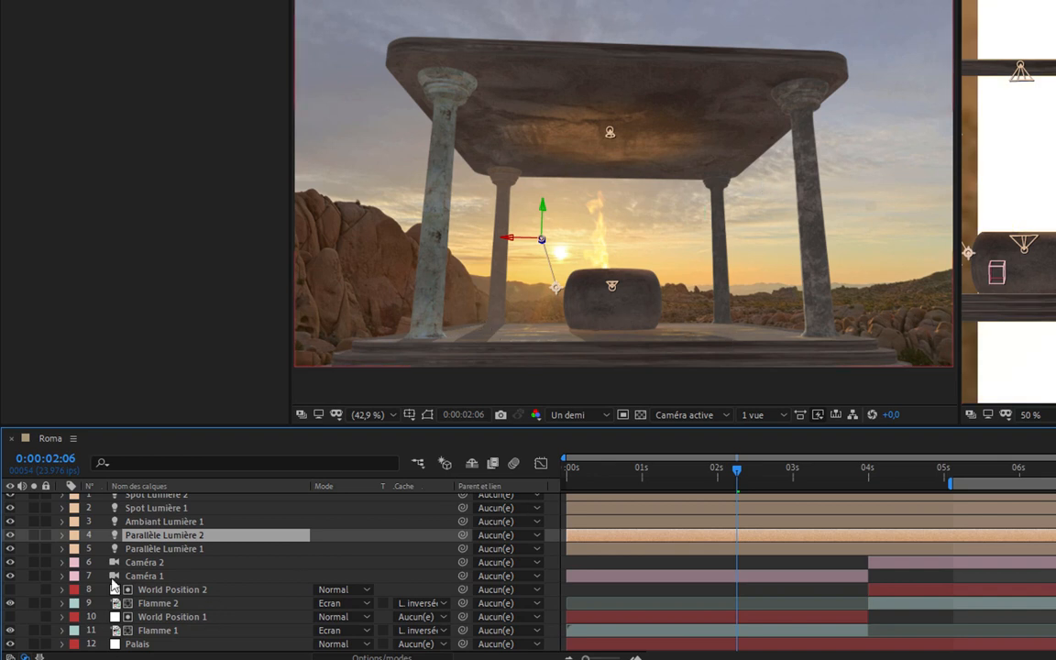
left_click(60, 536)
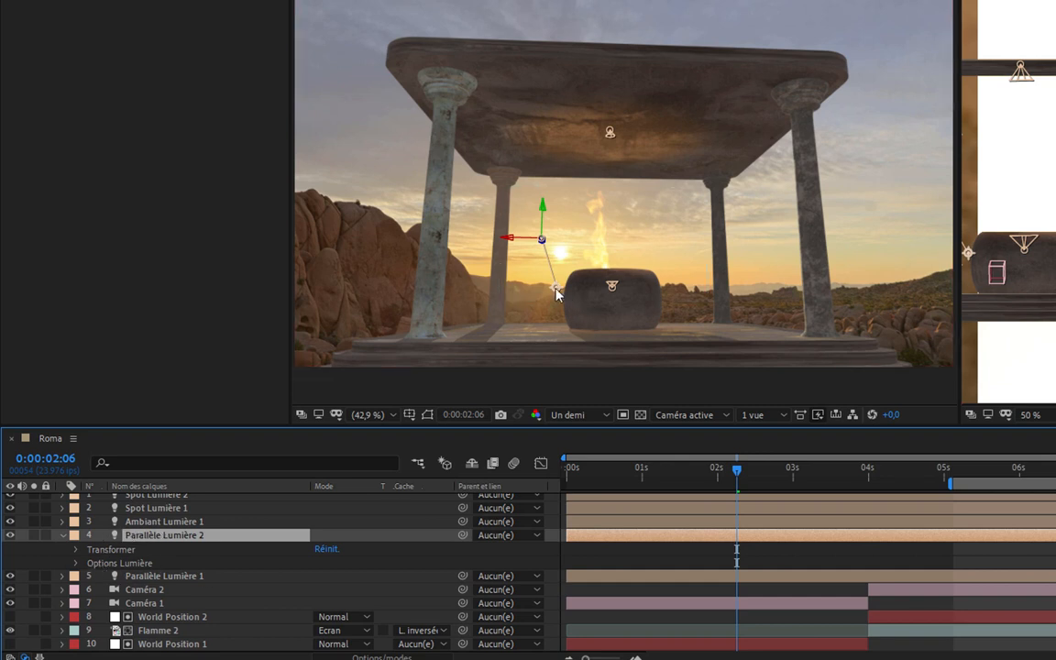
mouse_move(555, 289)
left_mouse_down()
mouse_move(577, 146)
mouse_move(632, 128)
left_mouse_up()
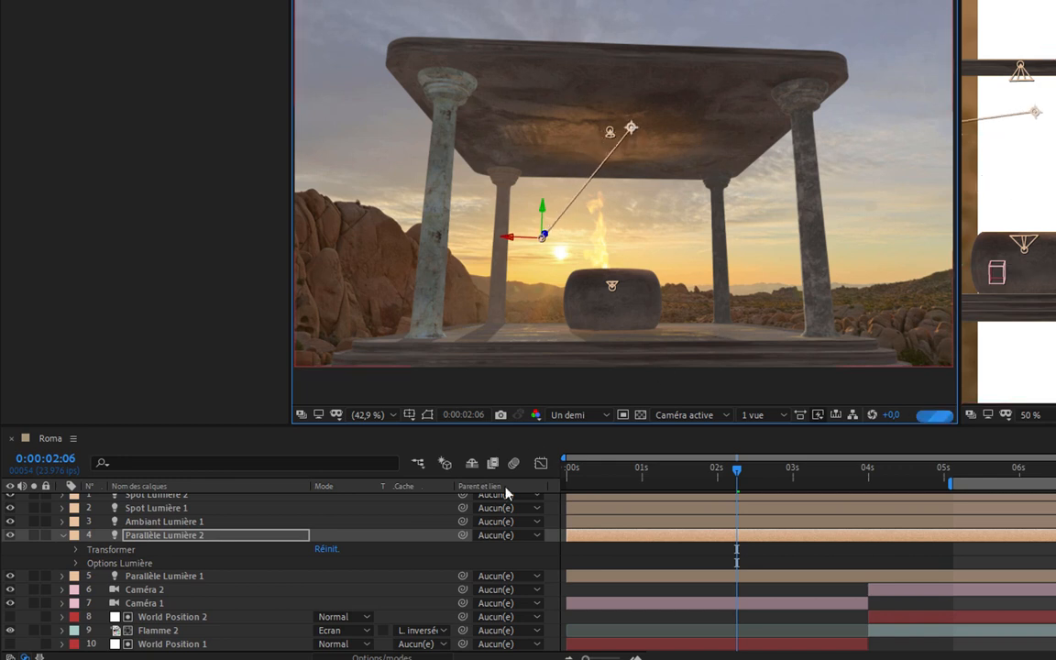
- Set the intensity of Parallèle Lumière 2 to 250%
left_click(62, 536)
left_click(62, 536)
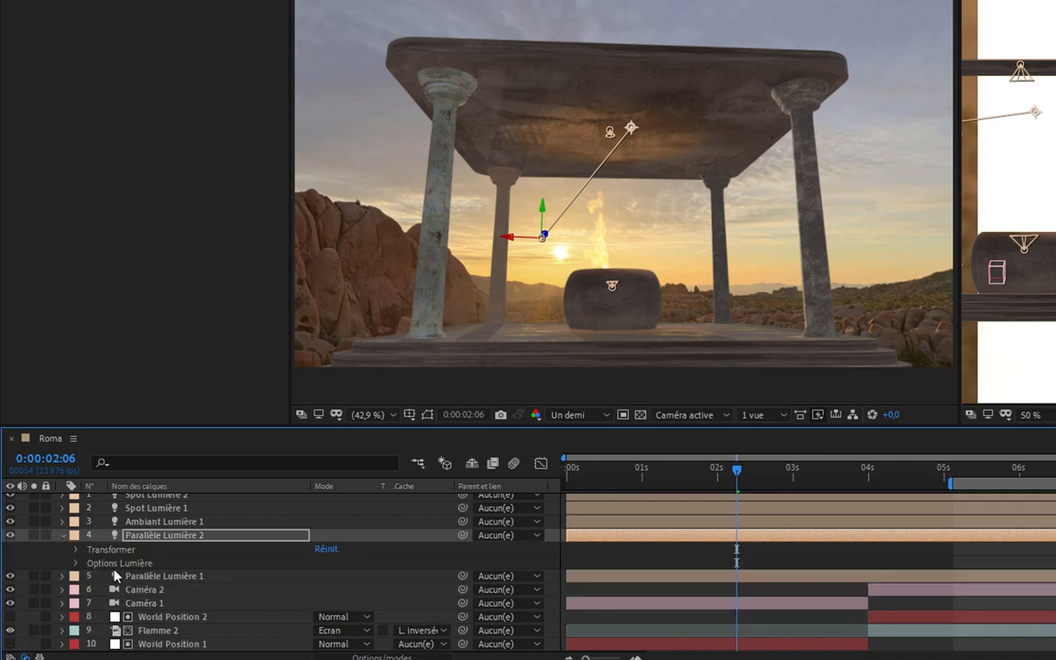
left_click(77, 563)
scroll(146, 603, "down", 1)
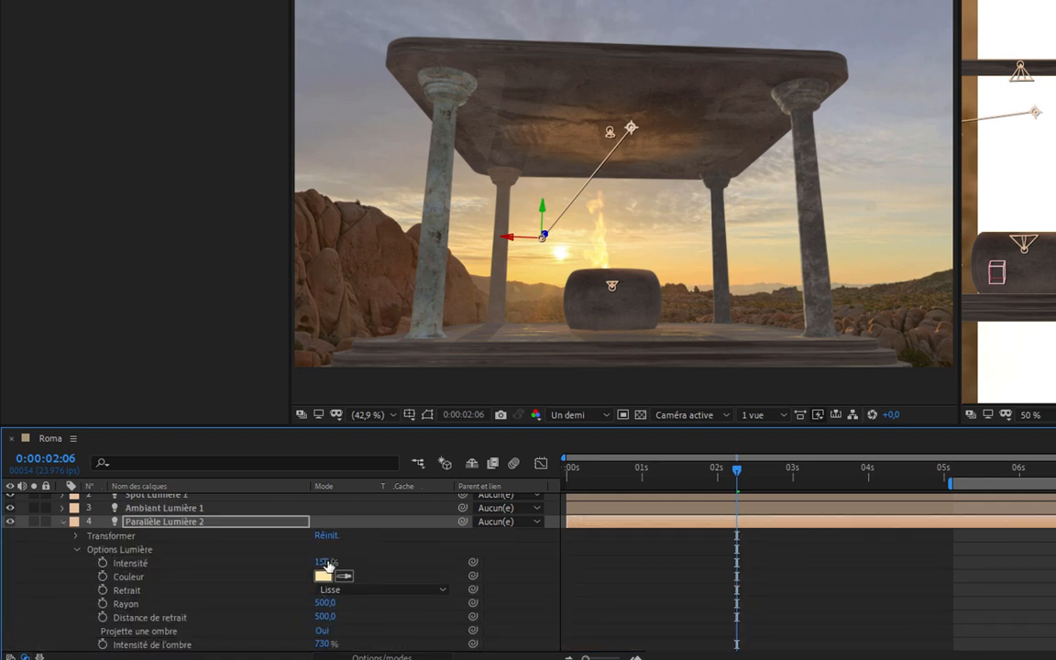
left_click(326, 561)
type("250")
key("Return")
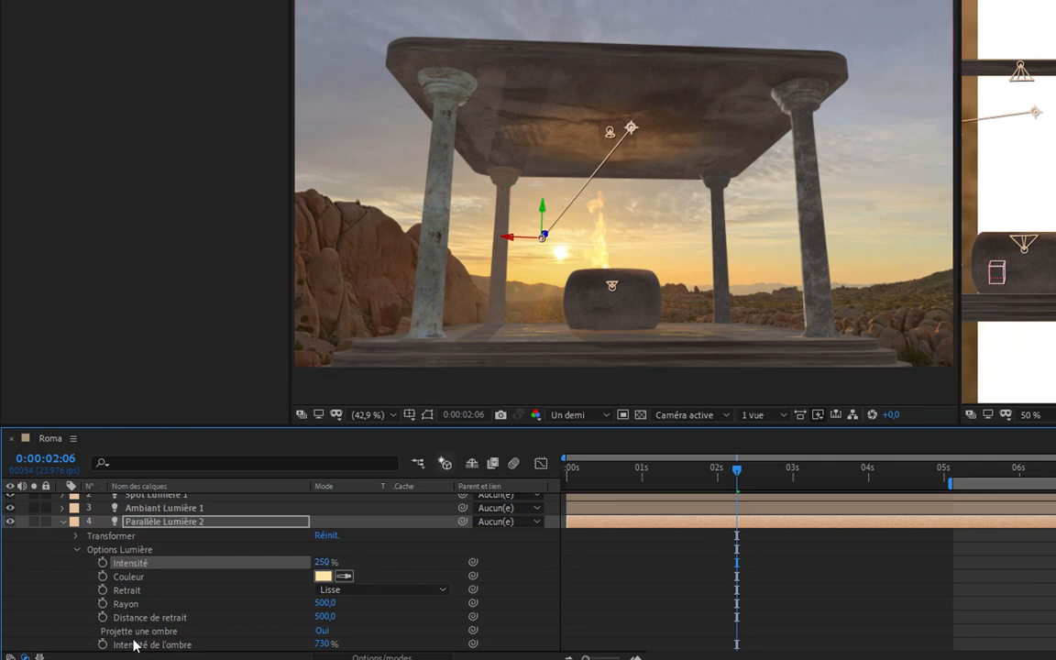
- Turn off shadow casting for Parallèle Lumière 2 and check the lighting at 0:00:06:14
scroll(133, 641, "up", 1)
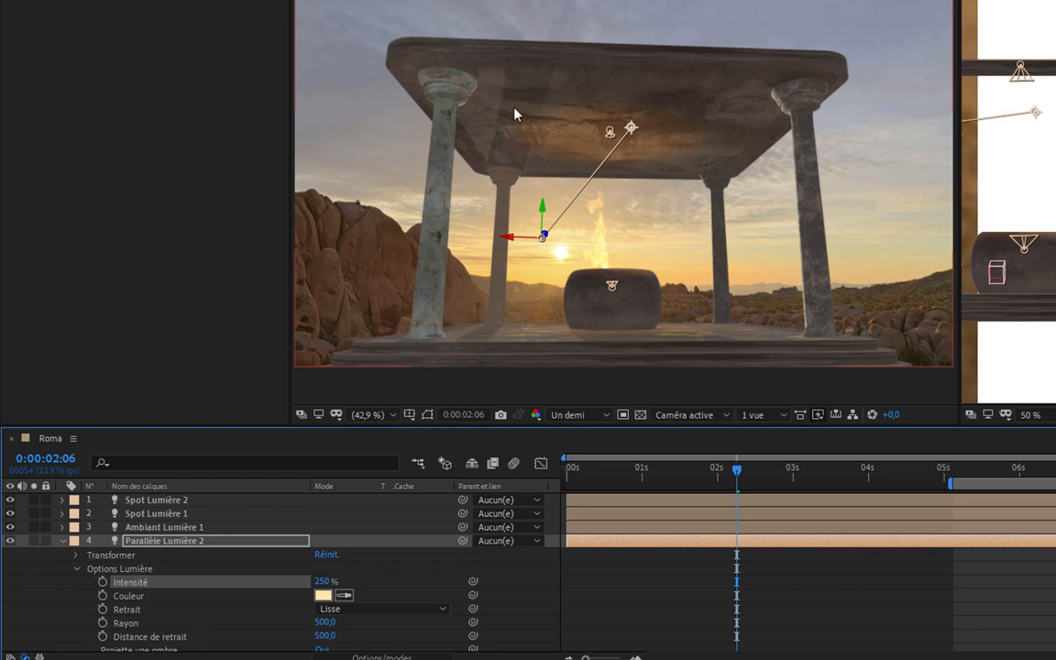
scroll(198, 623, "down", 2)
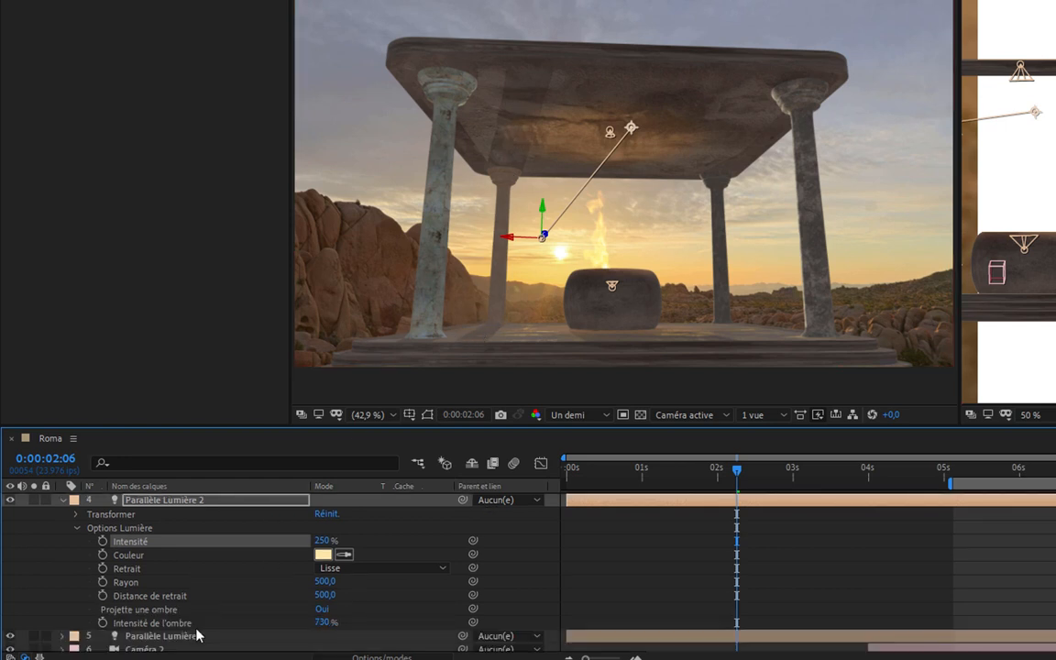
left_click(323, 610)
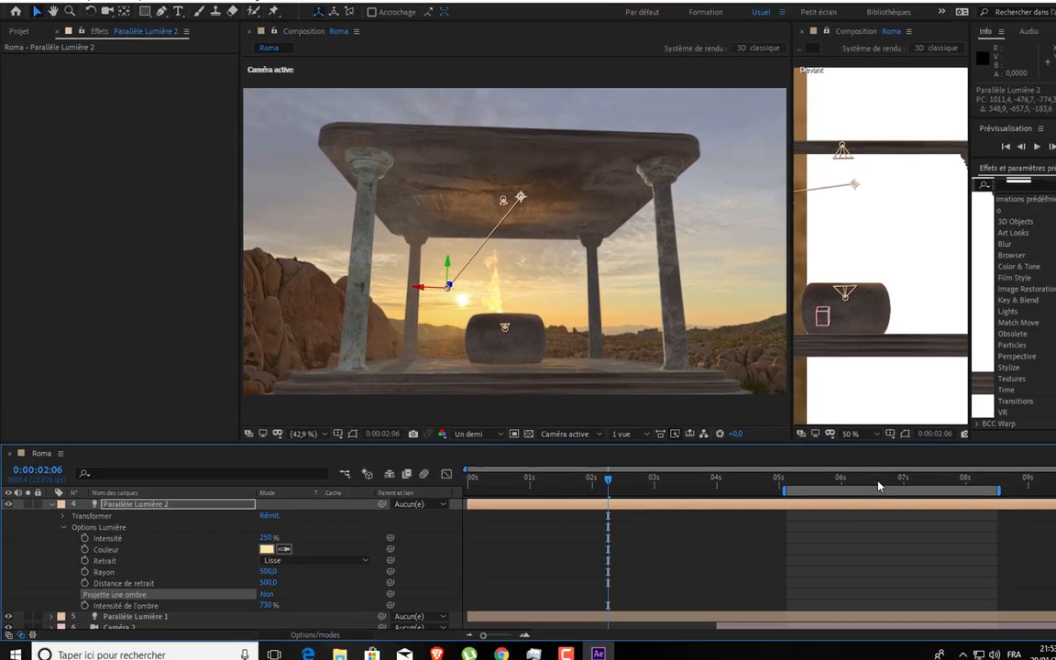
left_click(877, 483)
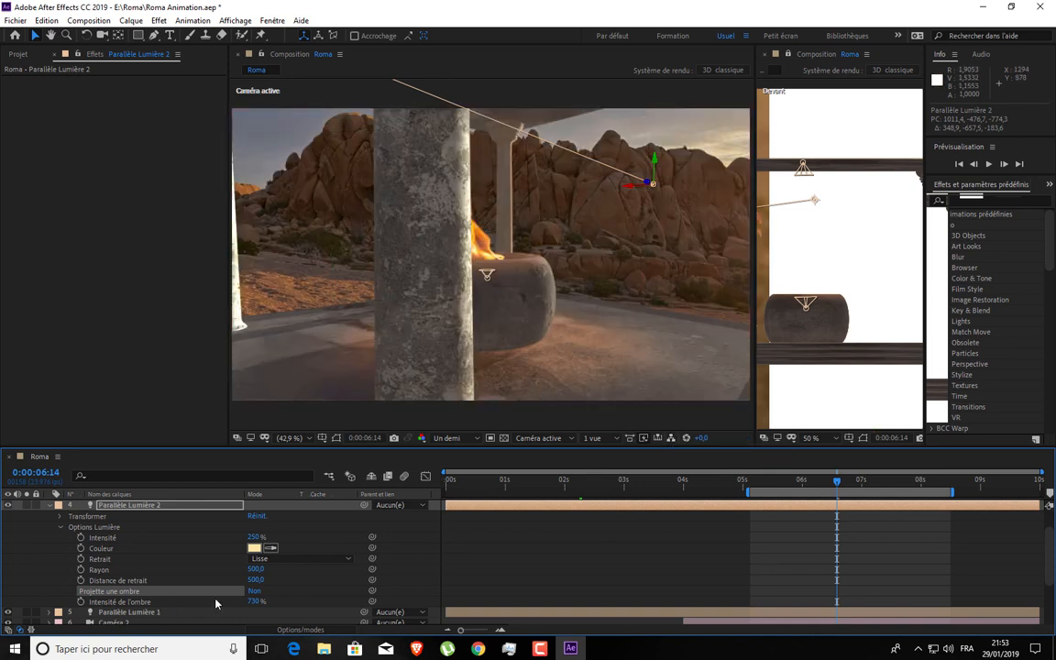
- Set Parallèle Lumière 2's intensity to 200% and check the roof lighting at 0:00:02:14
left_click(257, 537)
type("200")
key("Return")
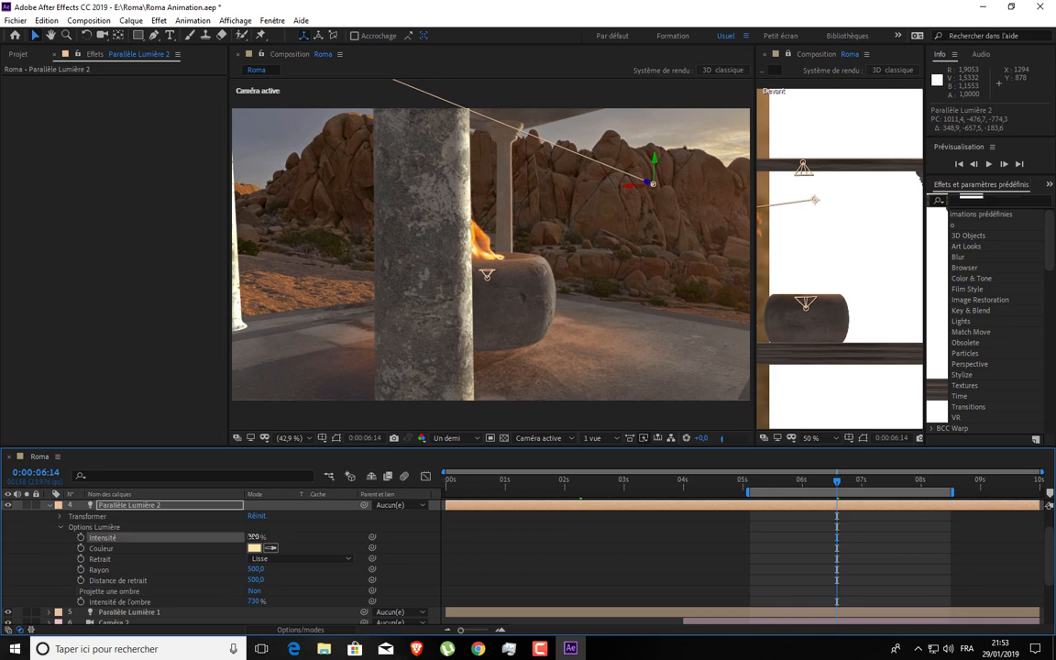
left_click(599, 479)
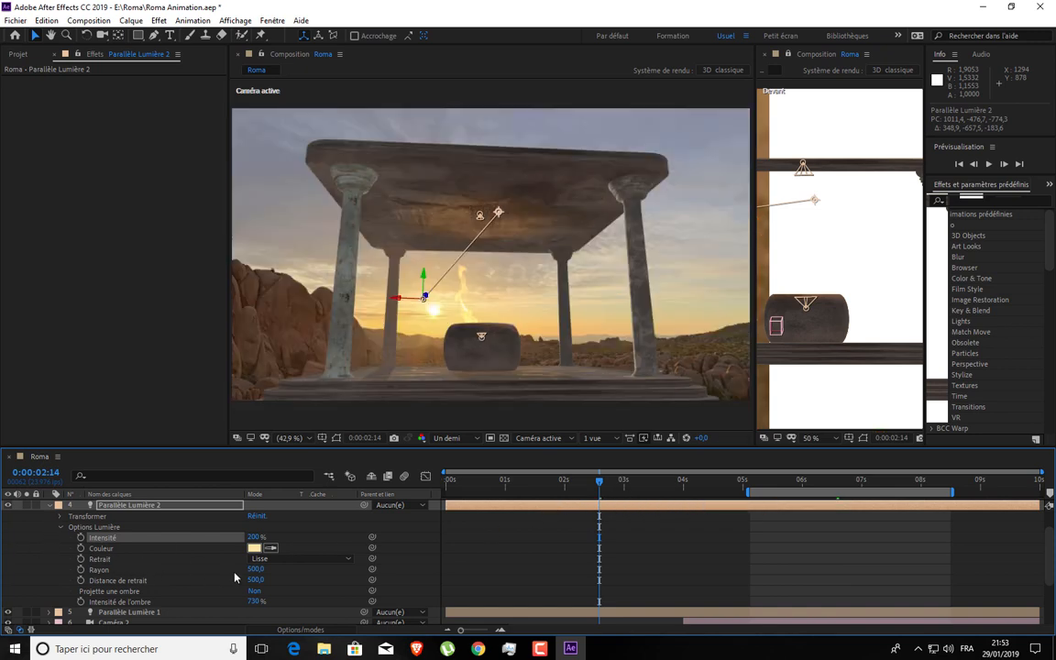
left_click(60, 528)
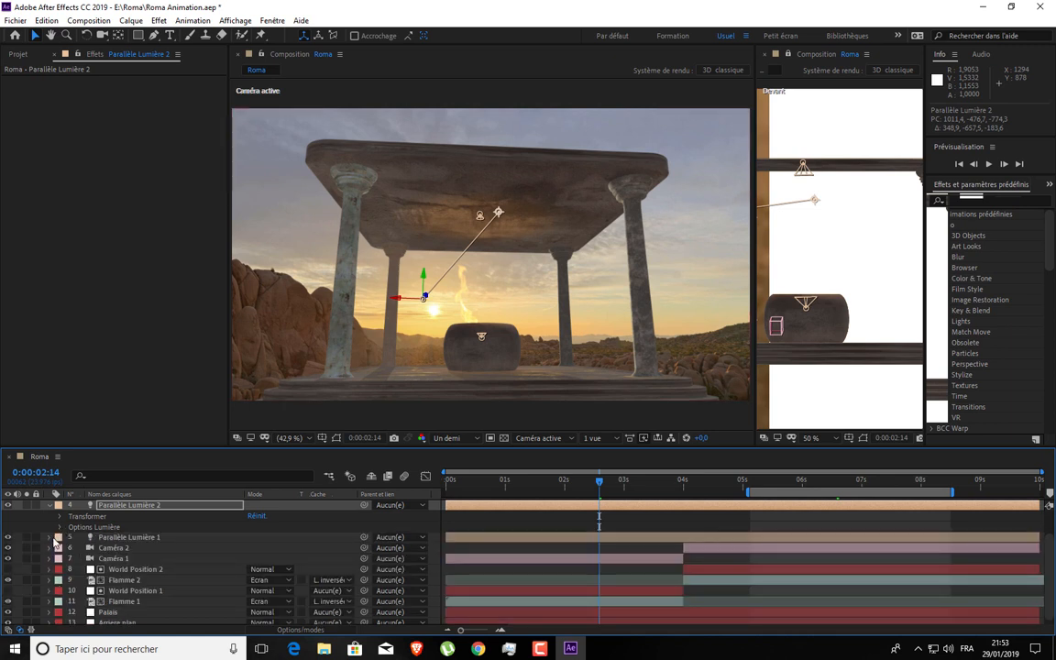
- Set Parallèle Lumière 1's intensity to 200% and check the lighting at 0:00:07:19 and 0:00:03:02
left_click(45, 543)
left_click(49, 538)
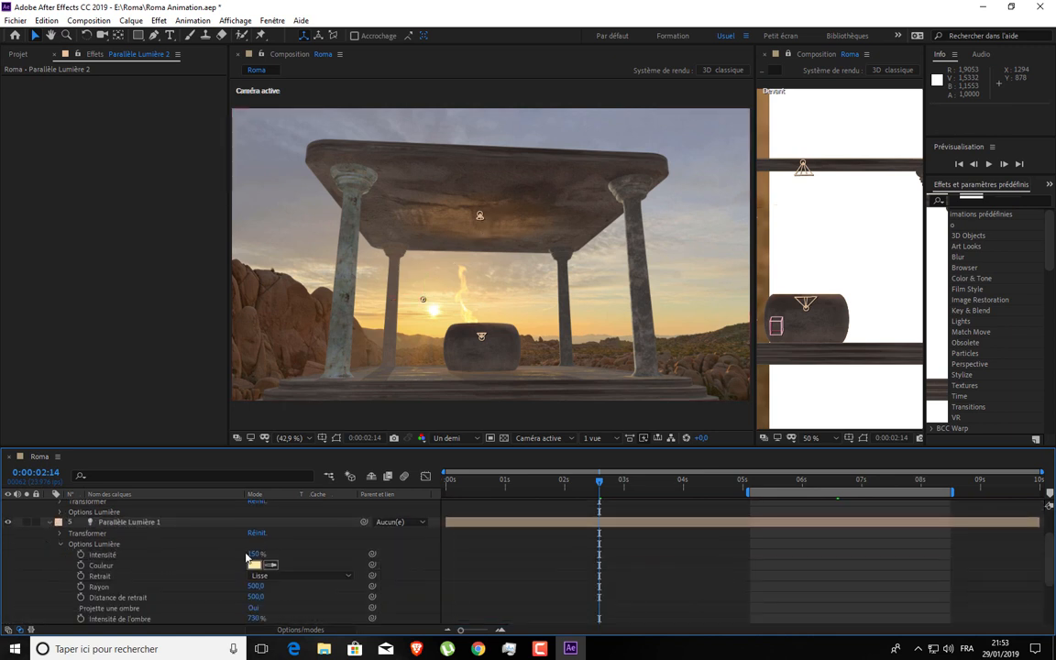
left_click(253, 554)
type("200")
key("Return")
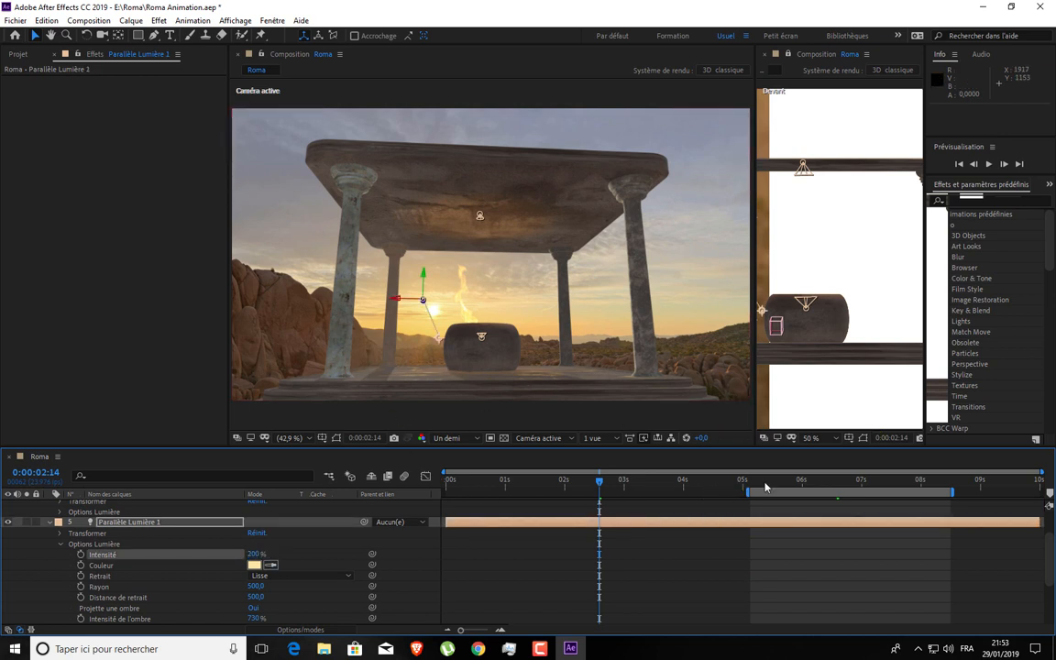
left_click(908, 479)
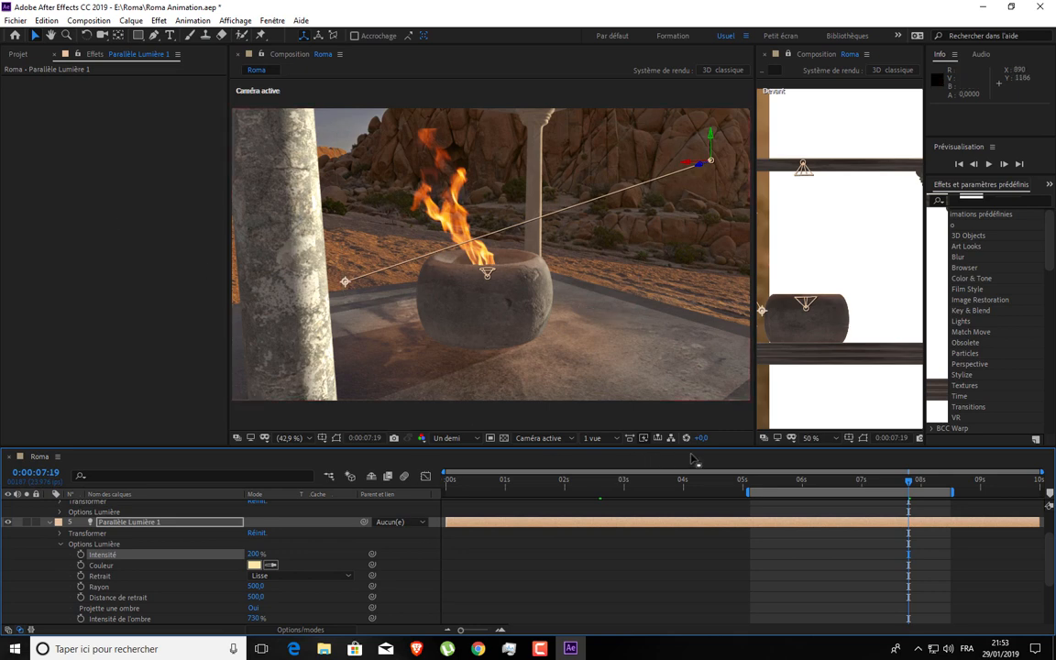
left_click(629, 480)
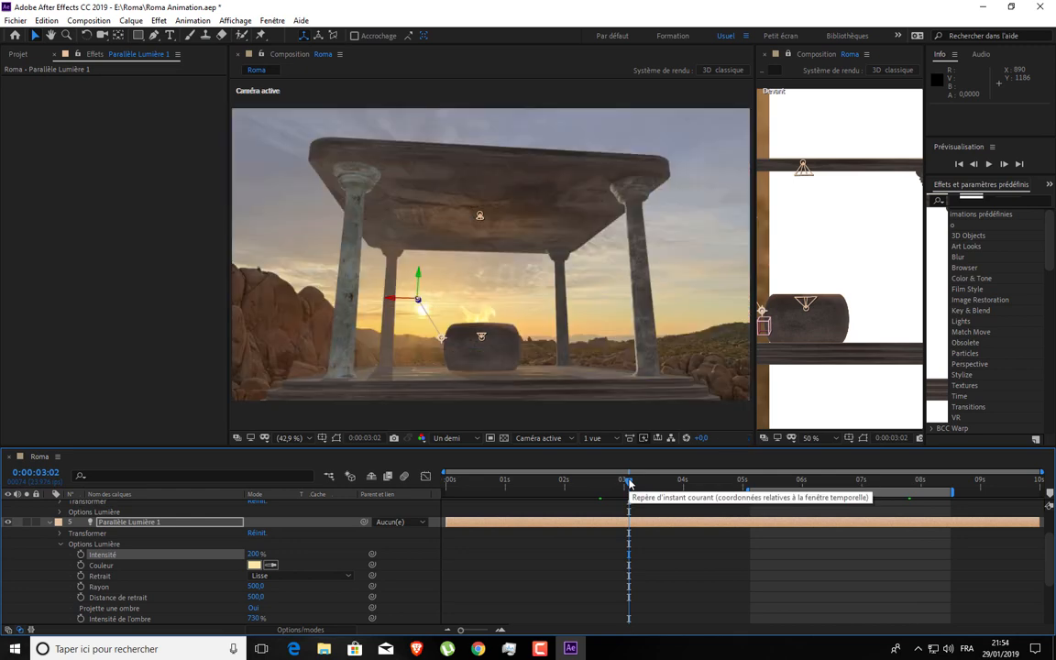
- Close the locked second Roma composition viewer that shows the Devant view
left_click(865, 55)
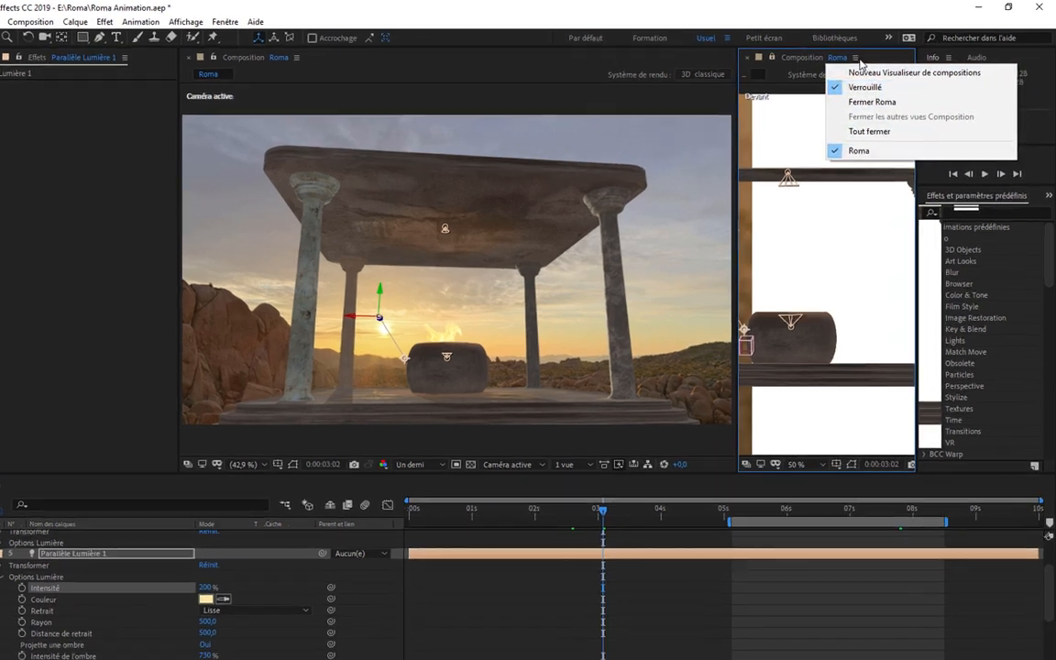
left_click(806, 56)
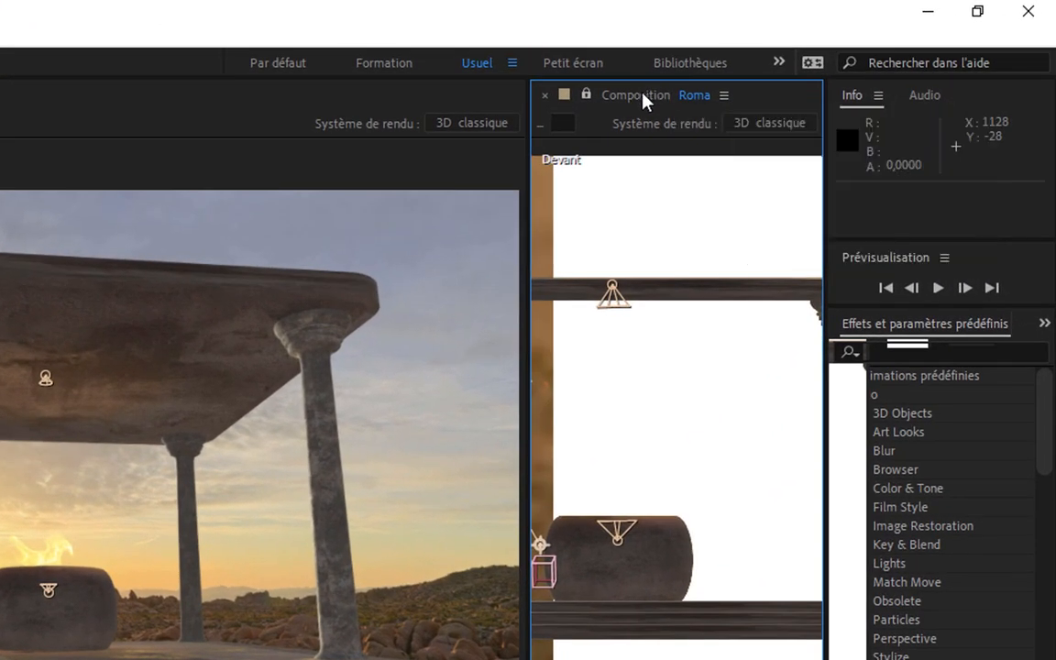
left_click(725, 95)
left_click(688, 112)
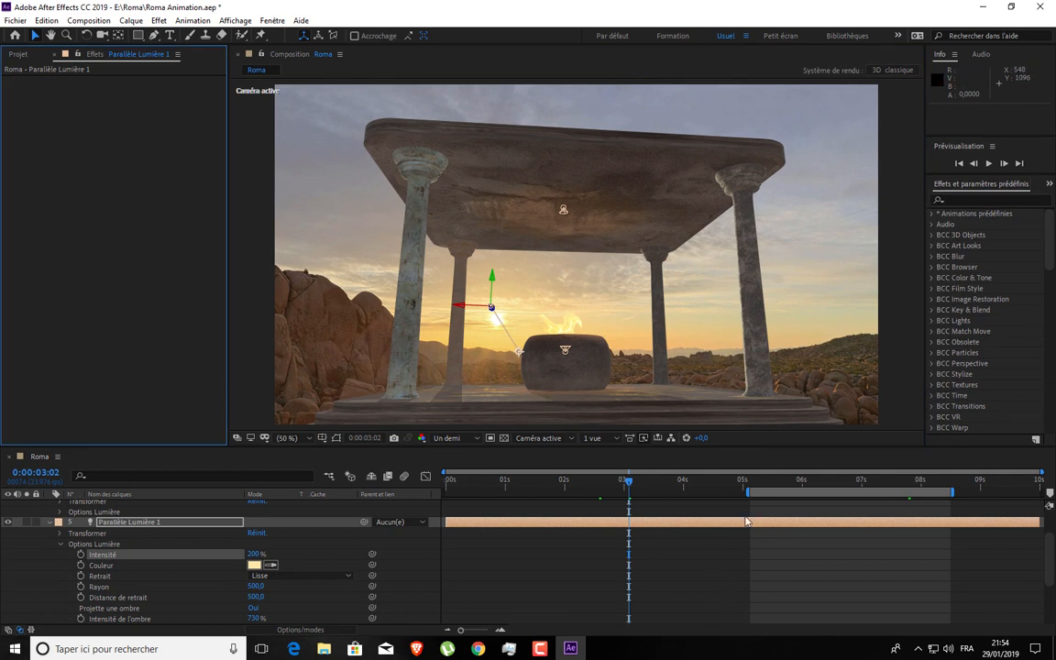
- Go to 0:00:00:18 and collapse the properties of both parallel lights
left_click(490, 488)
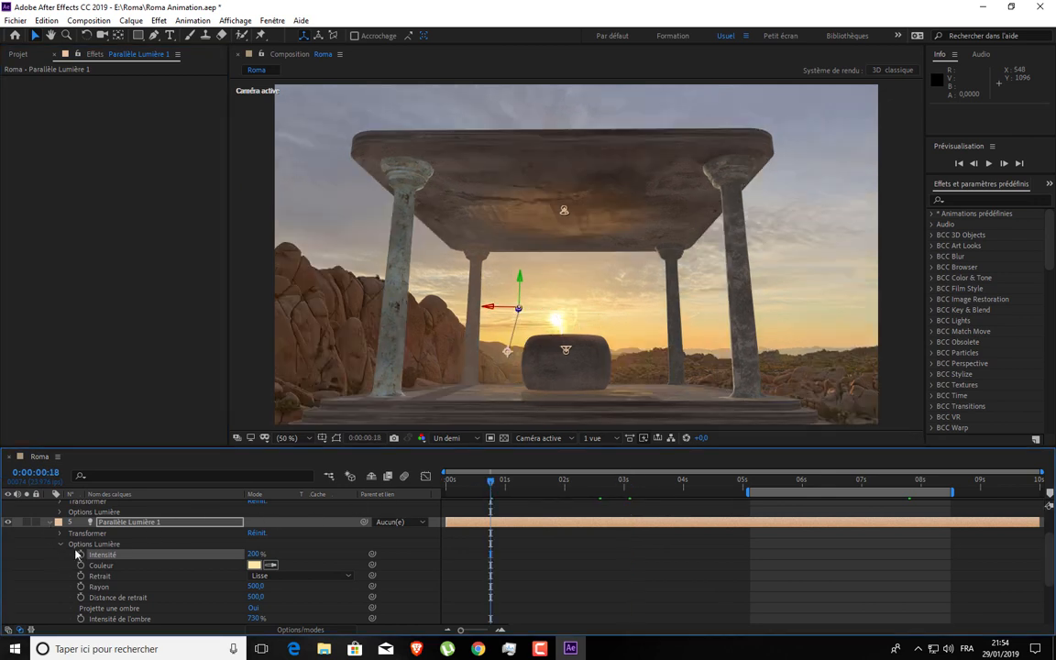
left_click(49, 522)
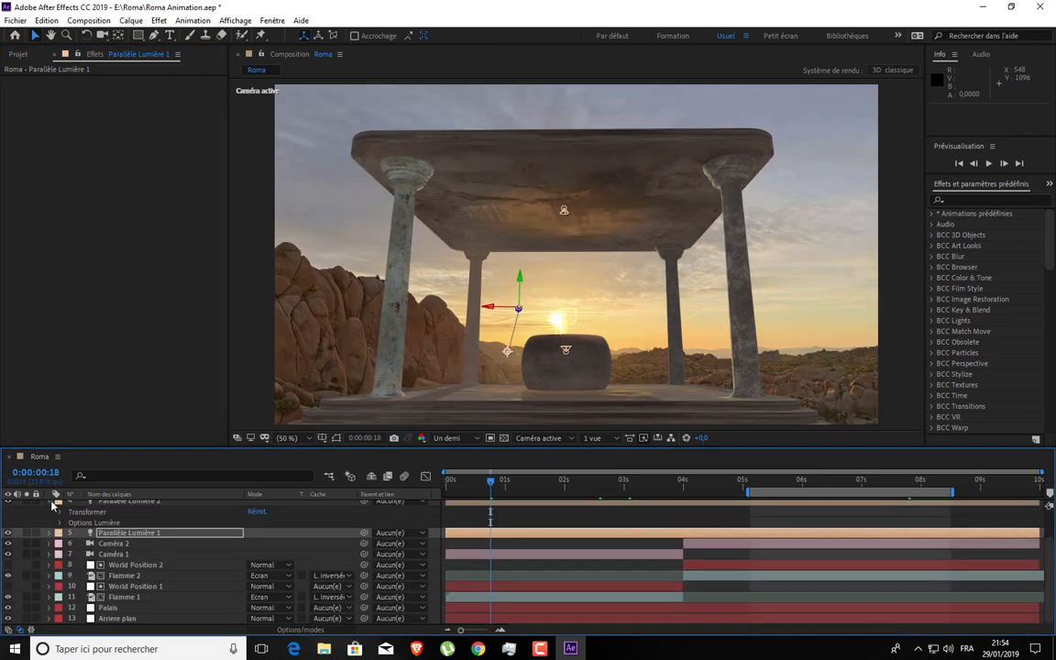
scroll(52, 506, "up", 2)
left_click(49, 537)
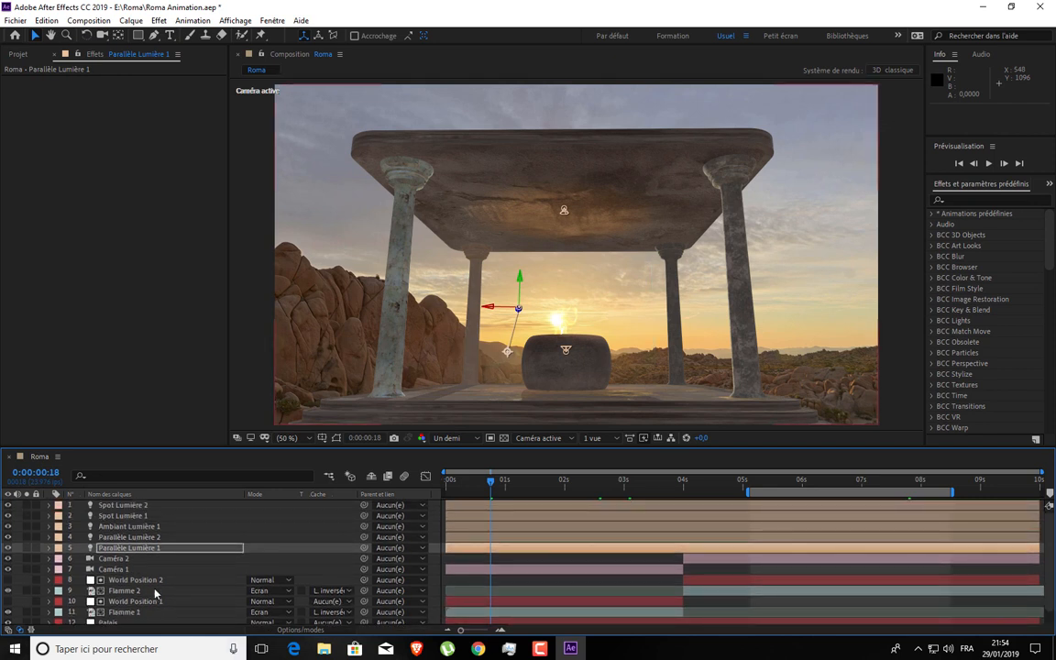
scroll(243, 580, "down", 1)
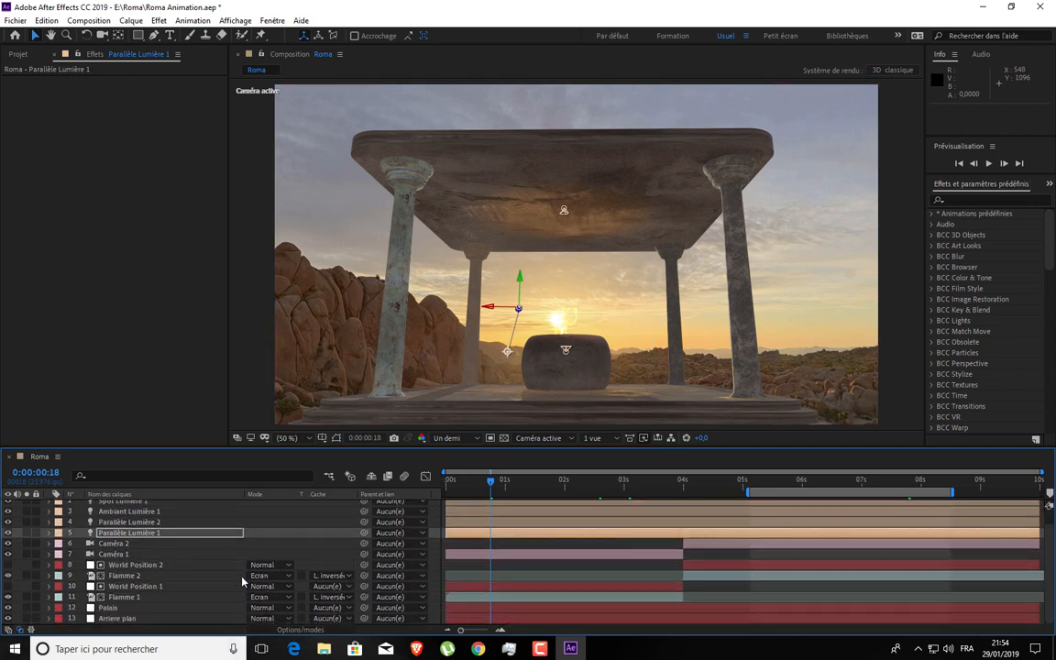
- Select the Palais layer, widen its effect controls and expand the Lighting group in Element's Render Settings
left_click(110, 608)
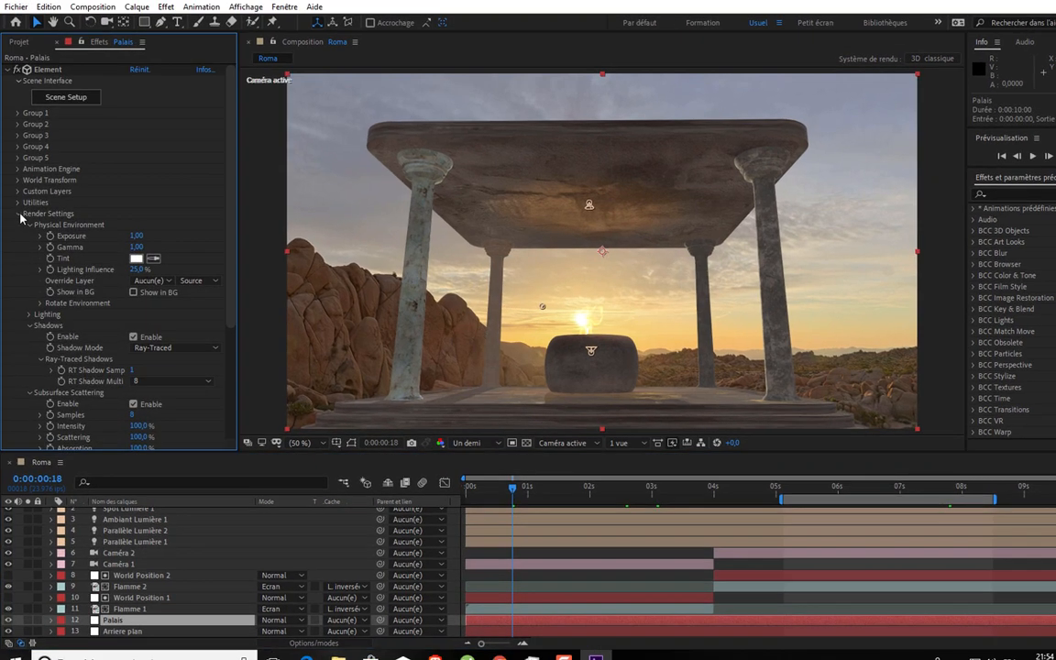
left_click(18, 218)
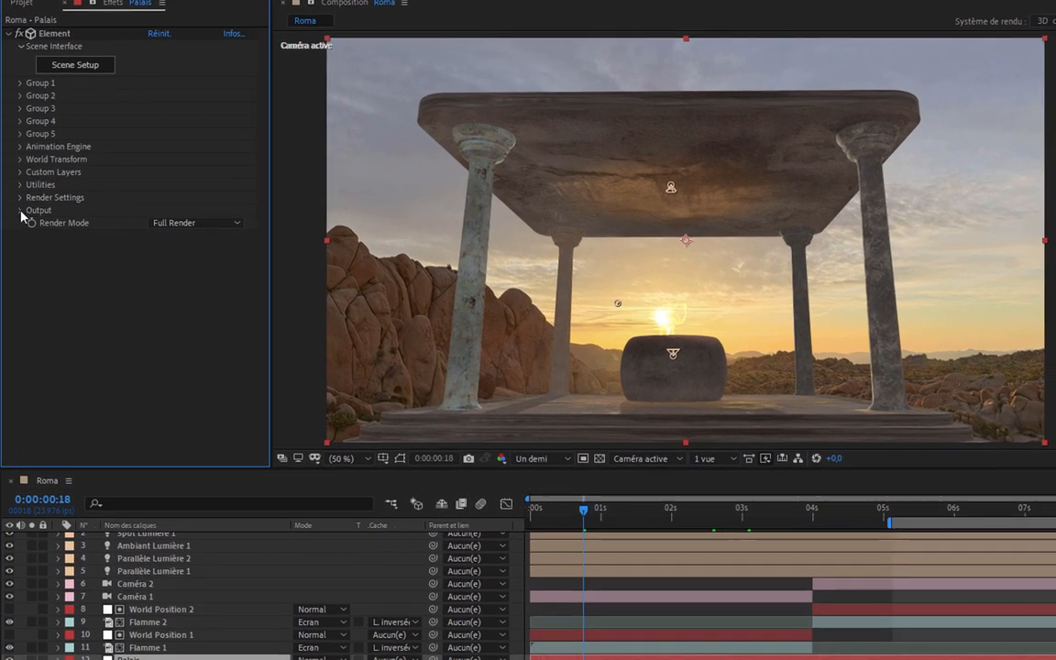
scroll(22, 198, "down", 4)
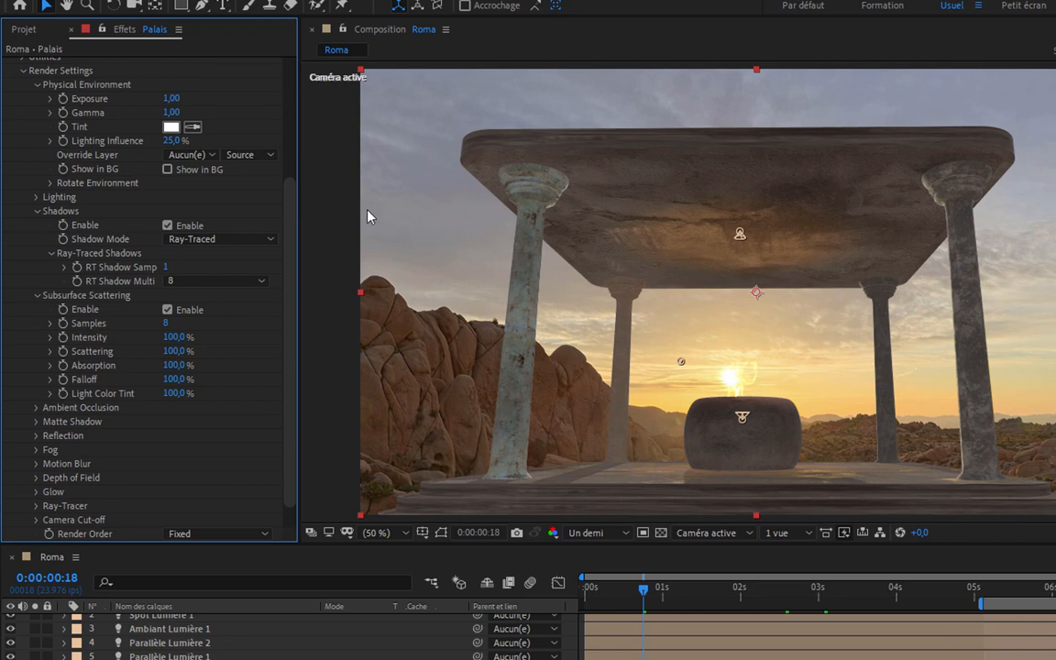
left_click_drag(302, 213, 376, 214)
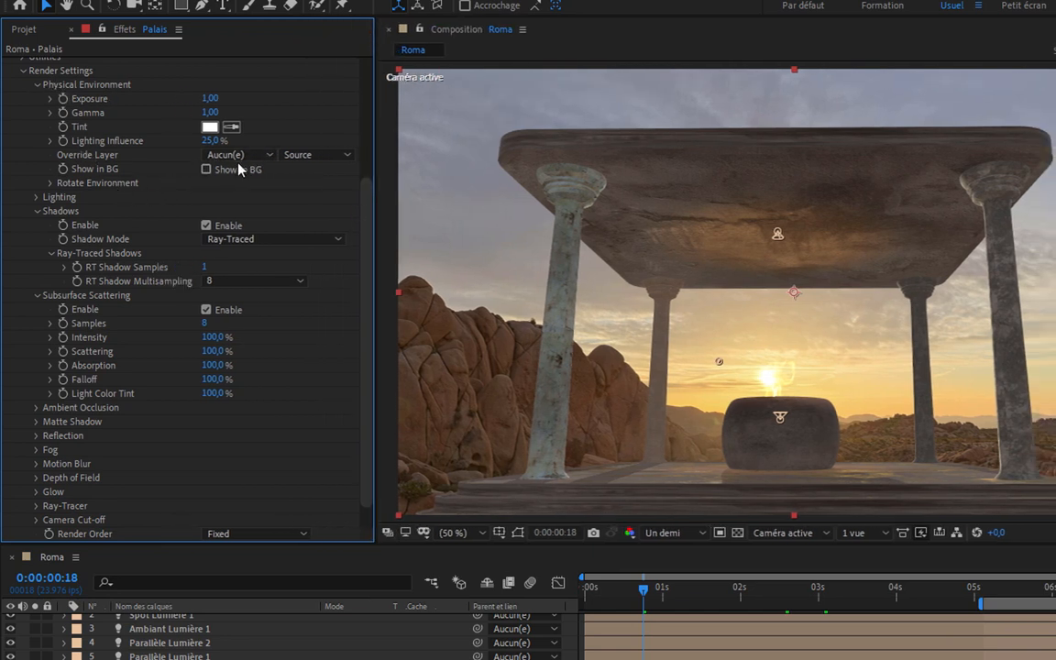
left_click(37, 84)
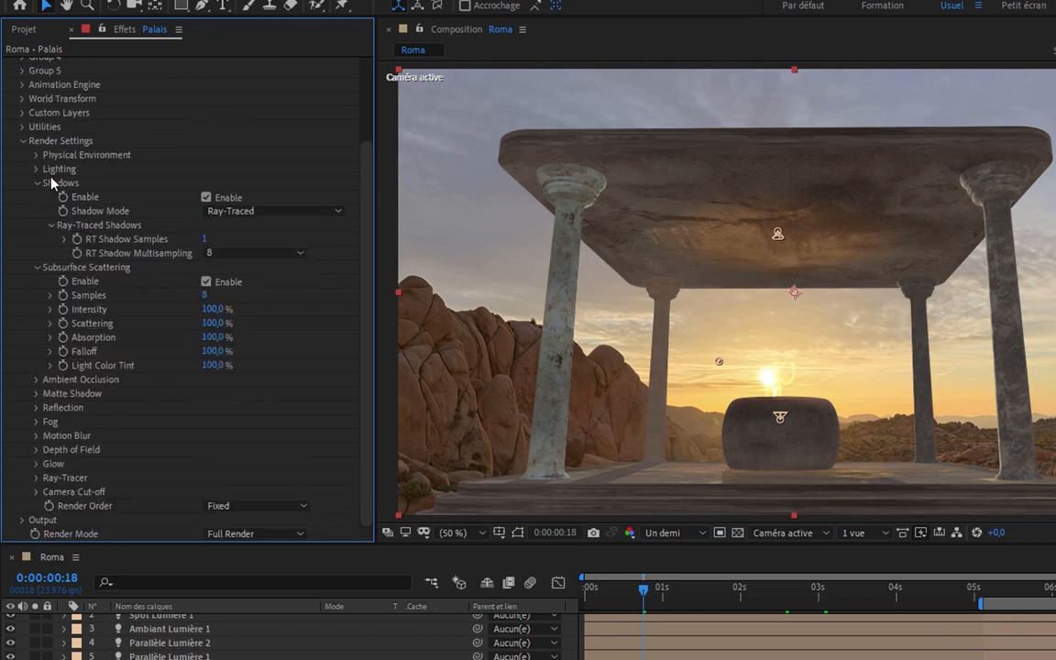
left_click(36, 170)
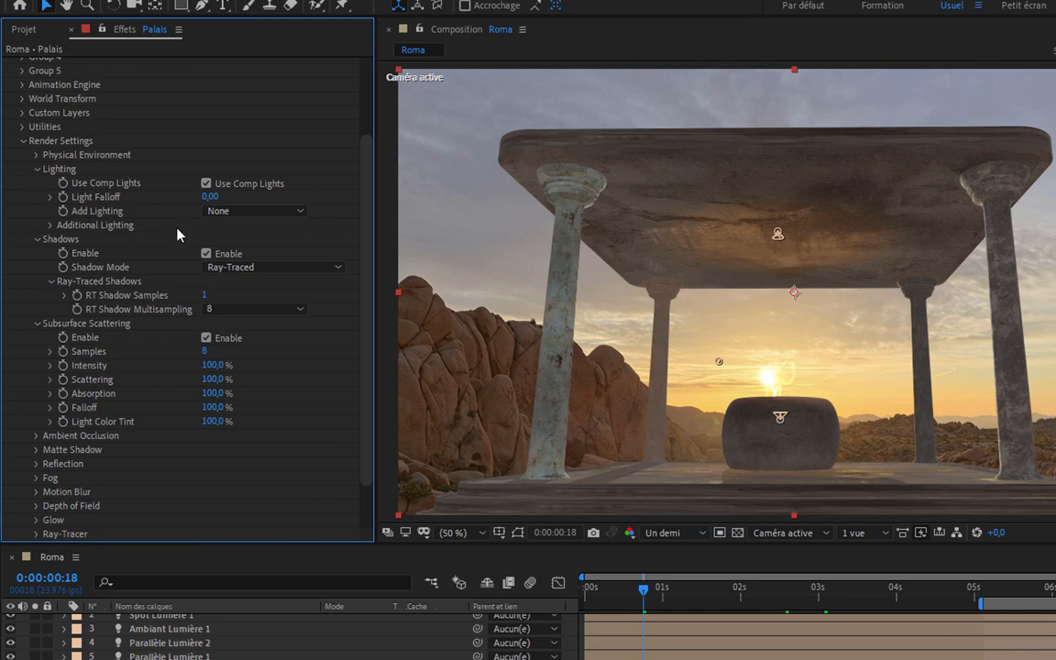
- Try Element's Clean Blue, Warm, Spot Blue, Cinema and Underwater added lighting presets on the palace and restore Add Lighting to None
left_click(224, 212)
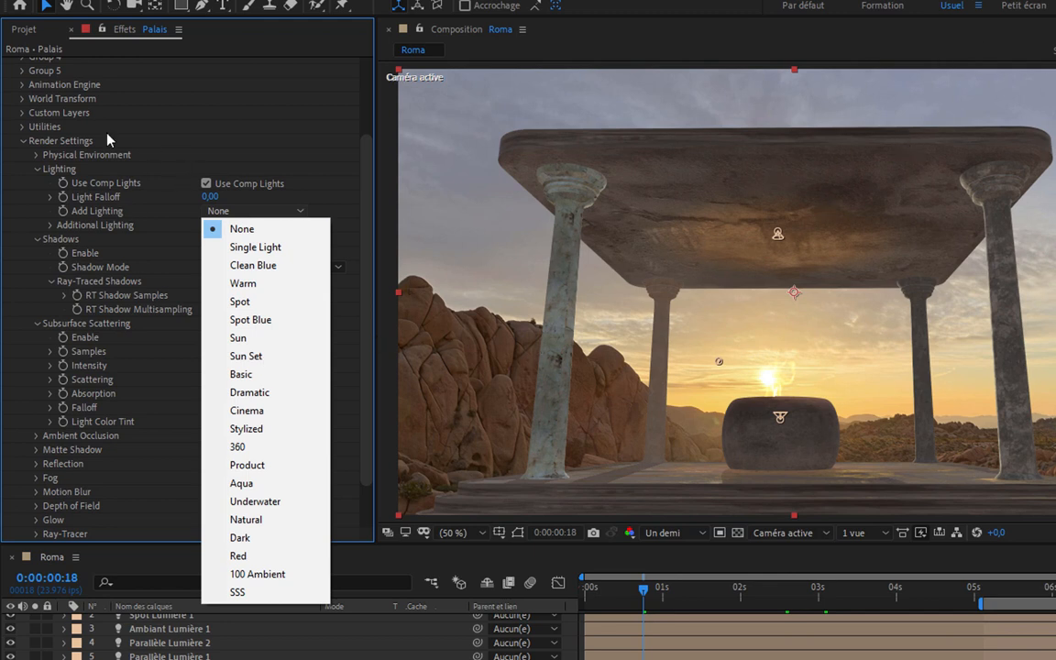
left_click(271, 269)
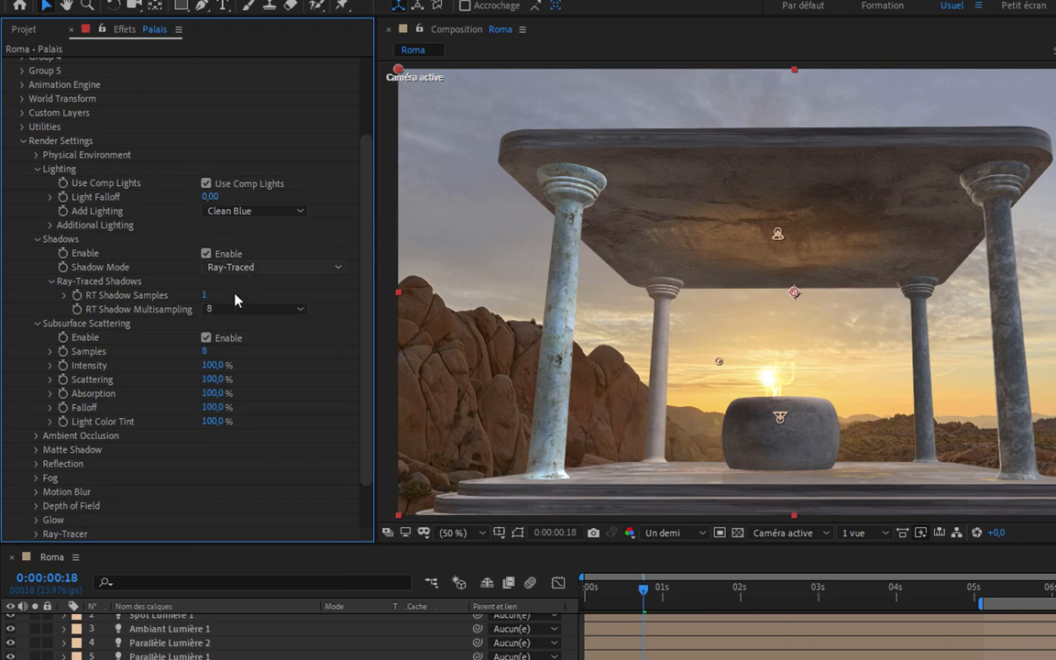
left_click(235, 212)
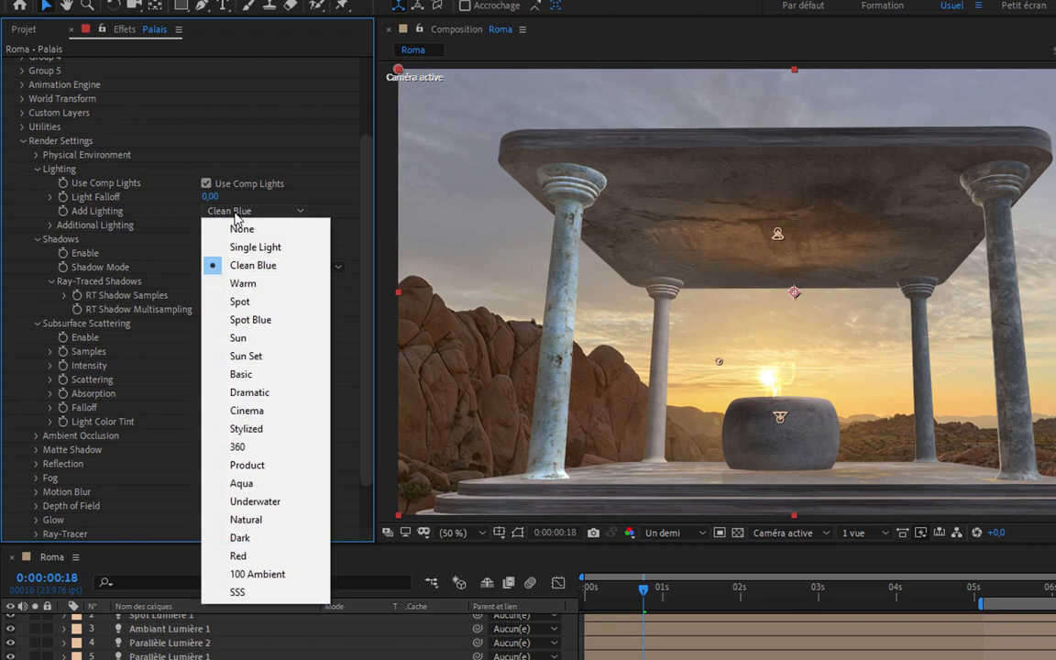
left_click(261, 284)
left_click(247, 216)
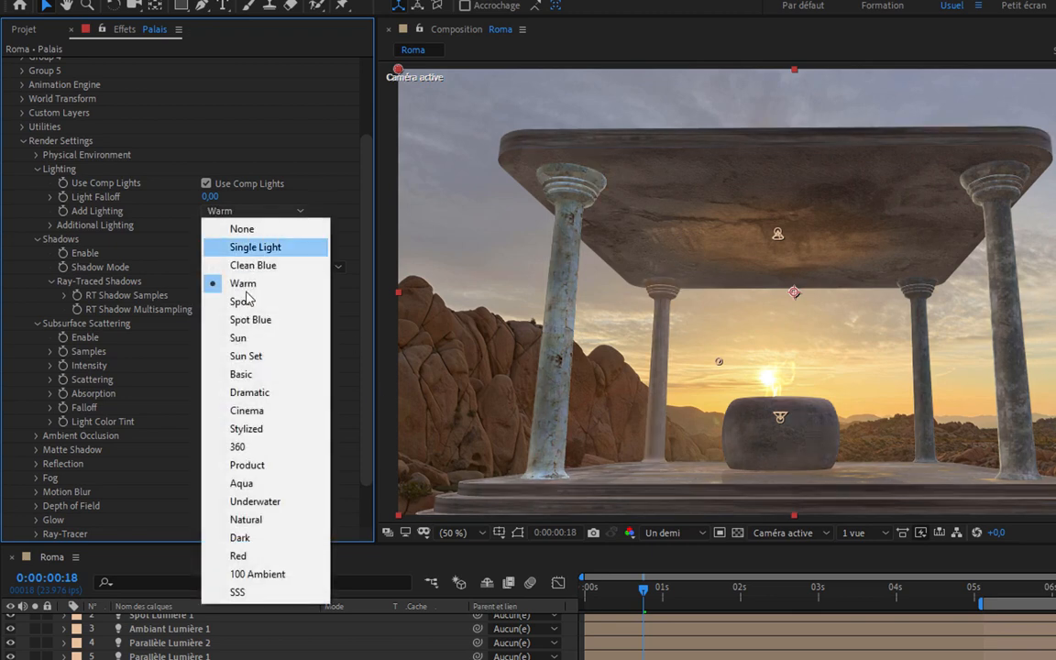
left_click(229, 288)
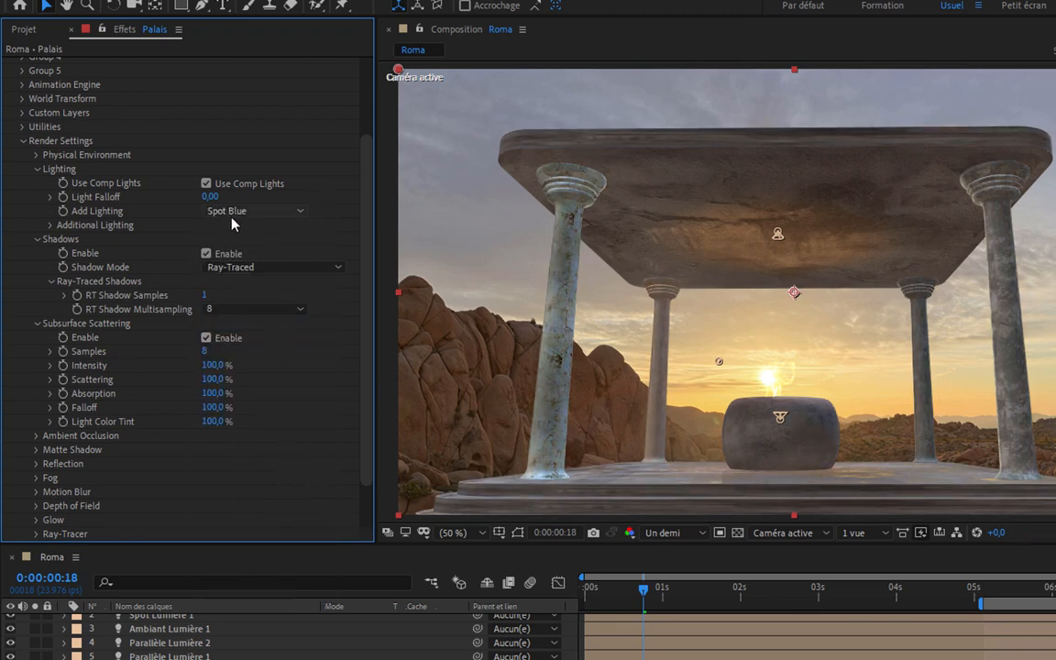
left_click(264, 212)
left_click(253, 412)
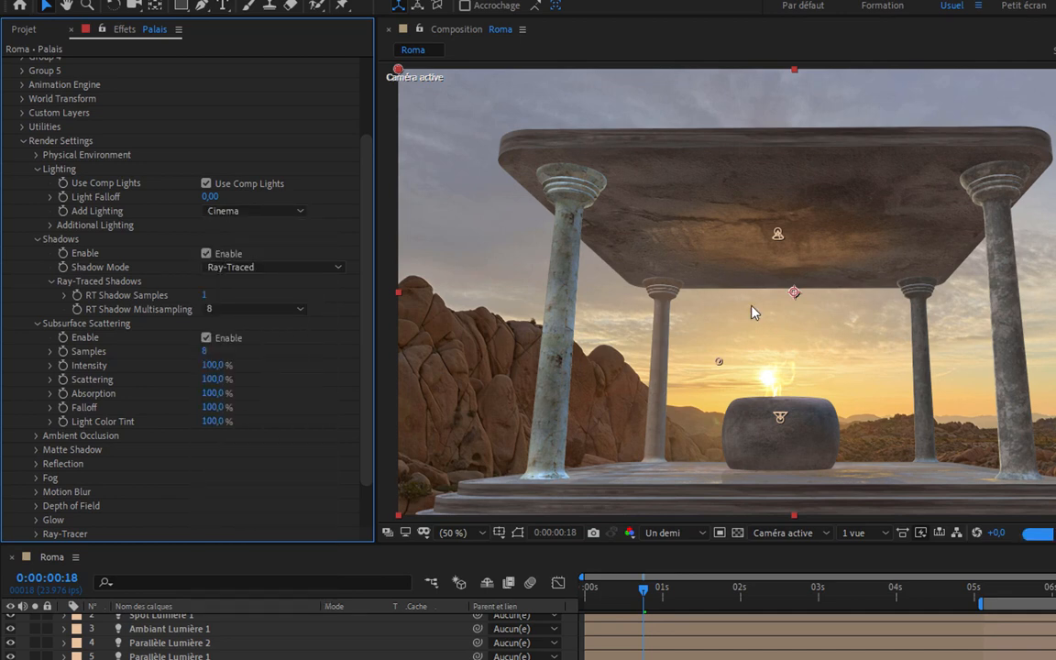
left_click(222, 214)
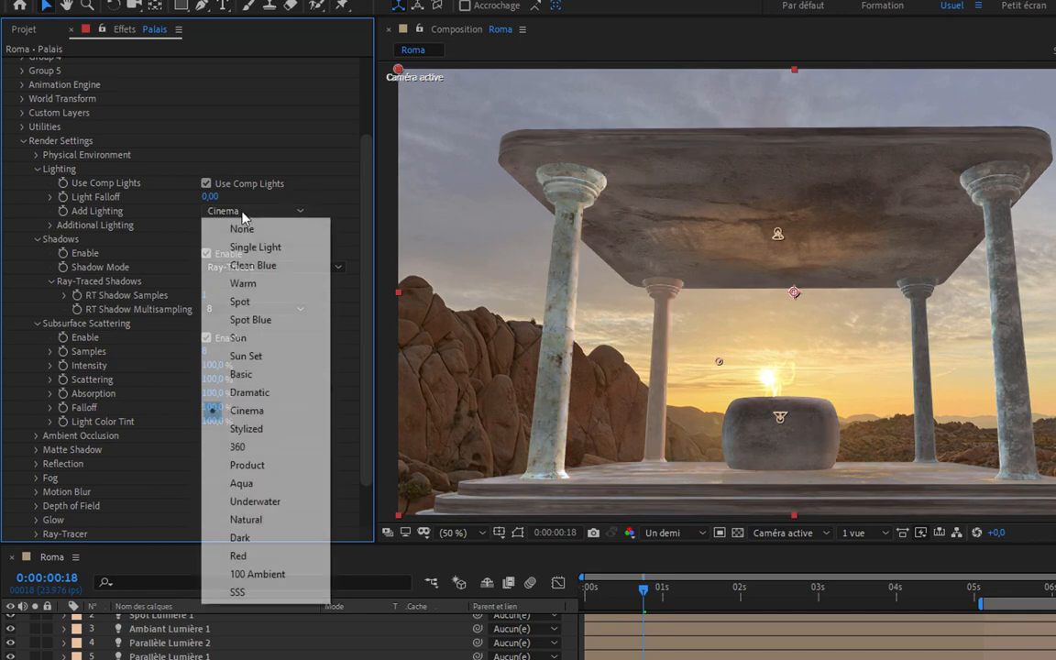
left_click(274, 503)
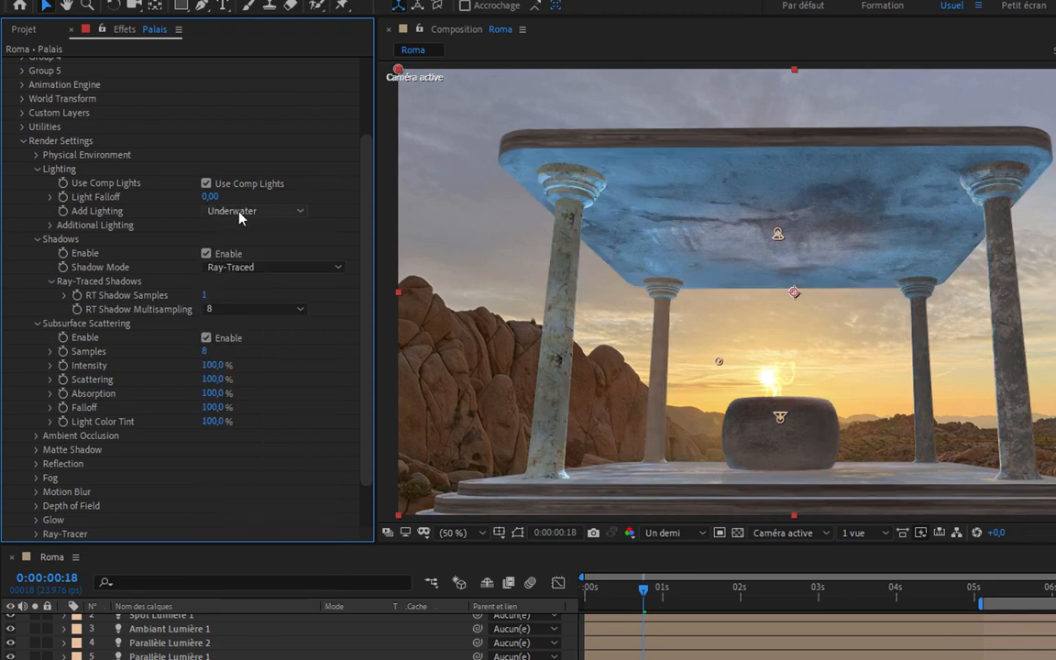
left_click(284, 211)
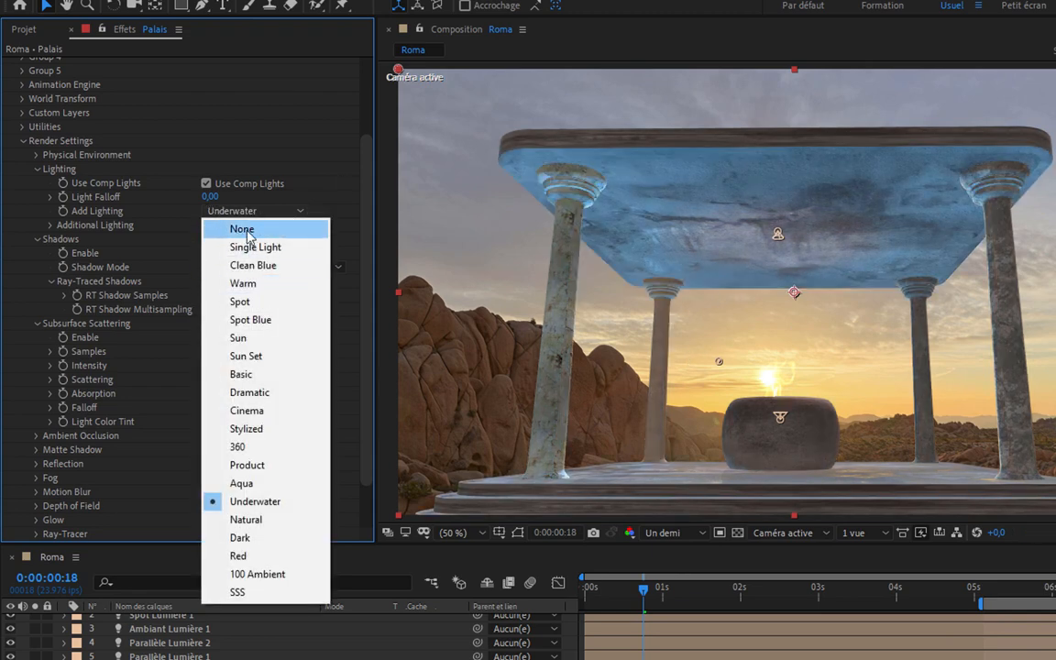
left_click(242, 229)
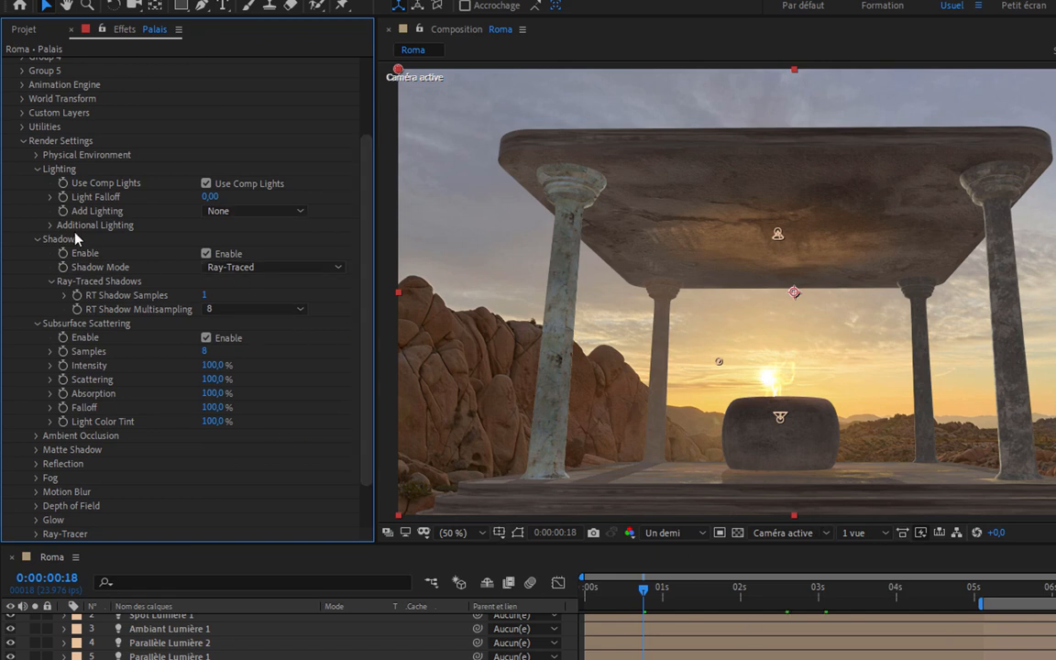
- Collapse the Lighting group and review the shadow mode and RT Shadow Multisampling options, keeping Ray-Traced and 8
left_click(37, 169)
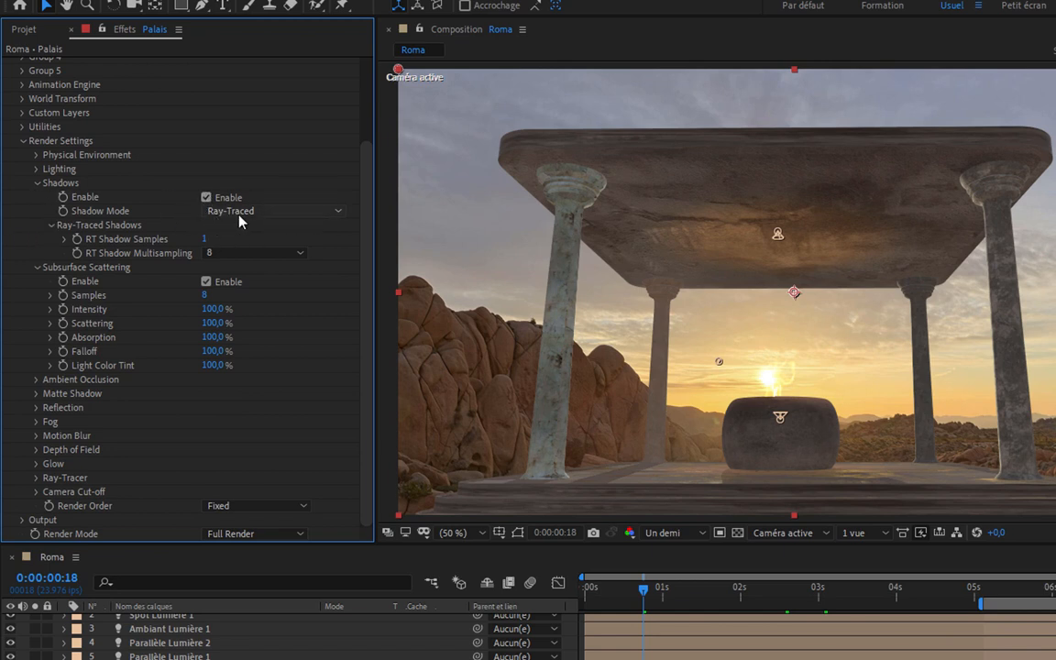
left_click(214, 212)
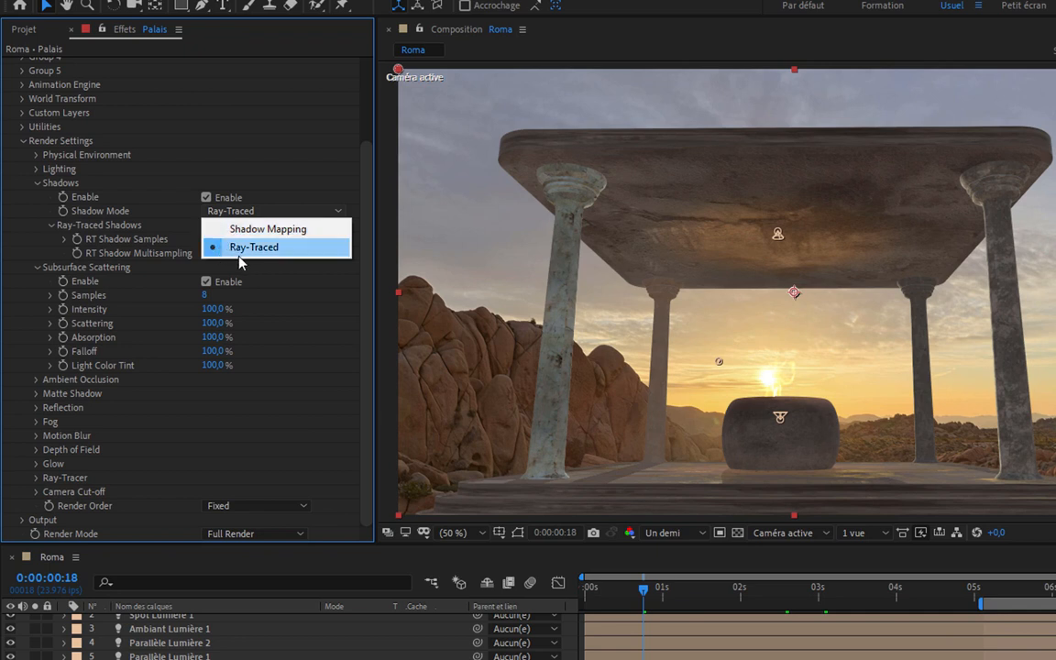
left_click(211, 212)
left_click(211, 212)
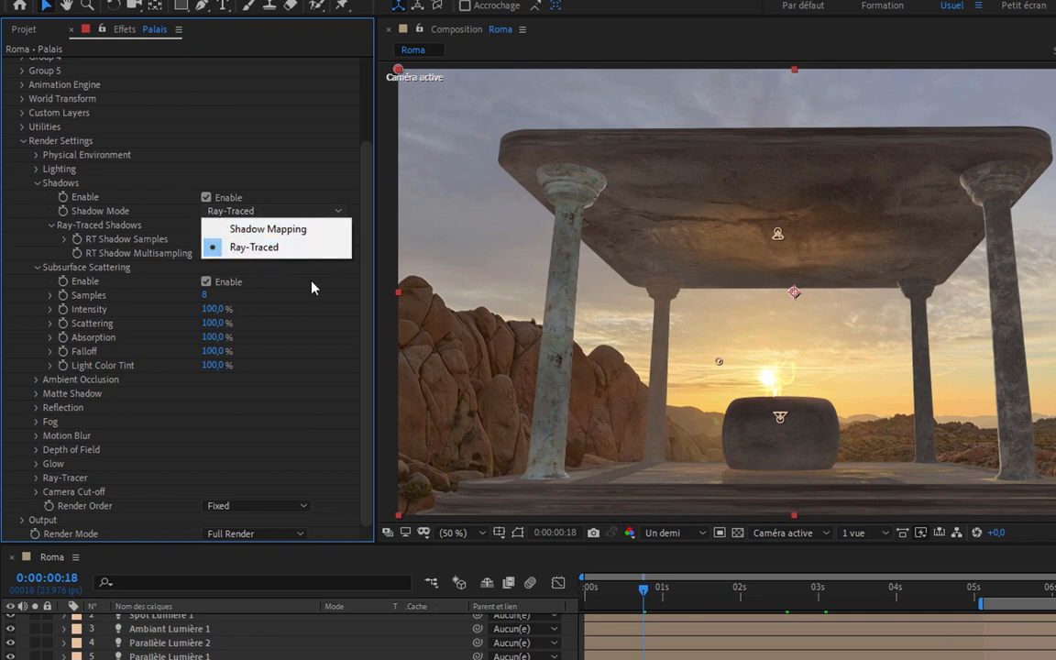
left_click(366, 266)
left_click(257, 255)
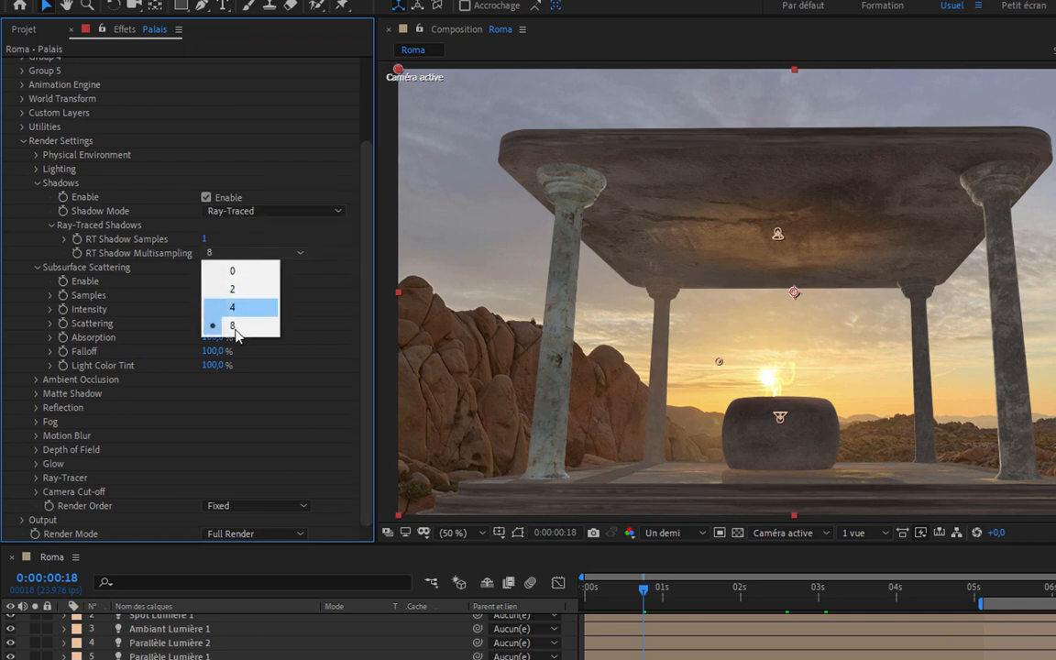
left_click(253, 326)
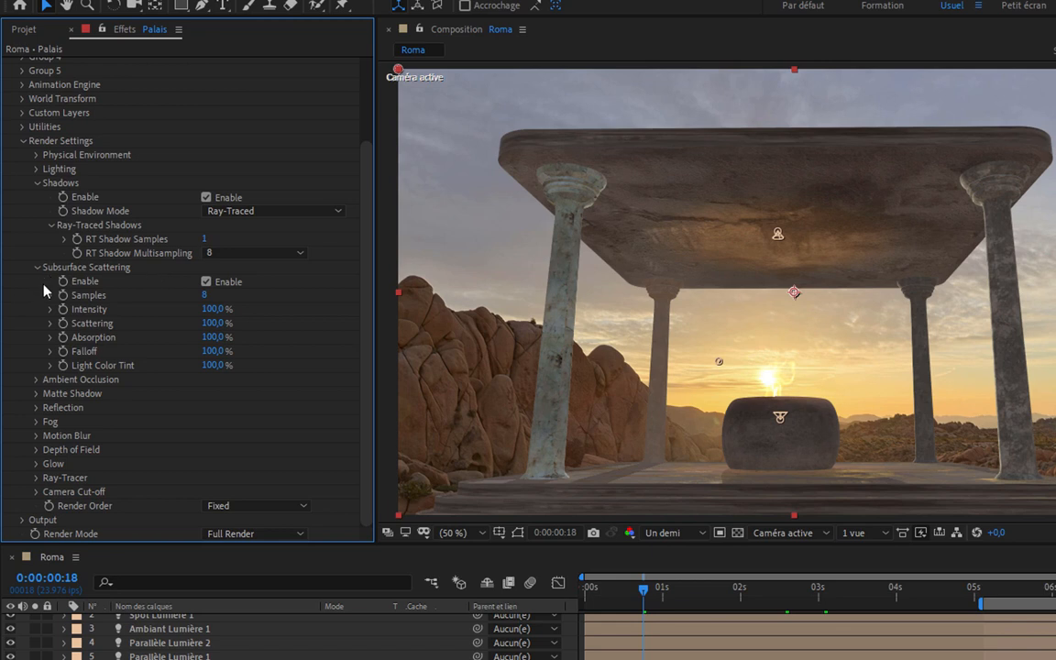
- Collapse the Shadows and Subsurface Scattering groups and enable ambient occlusion in Element's Render Settings
left_click(43, 185)
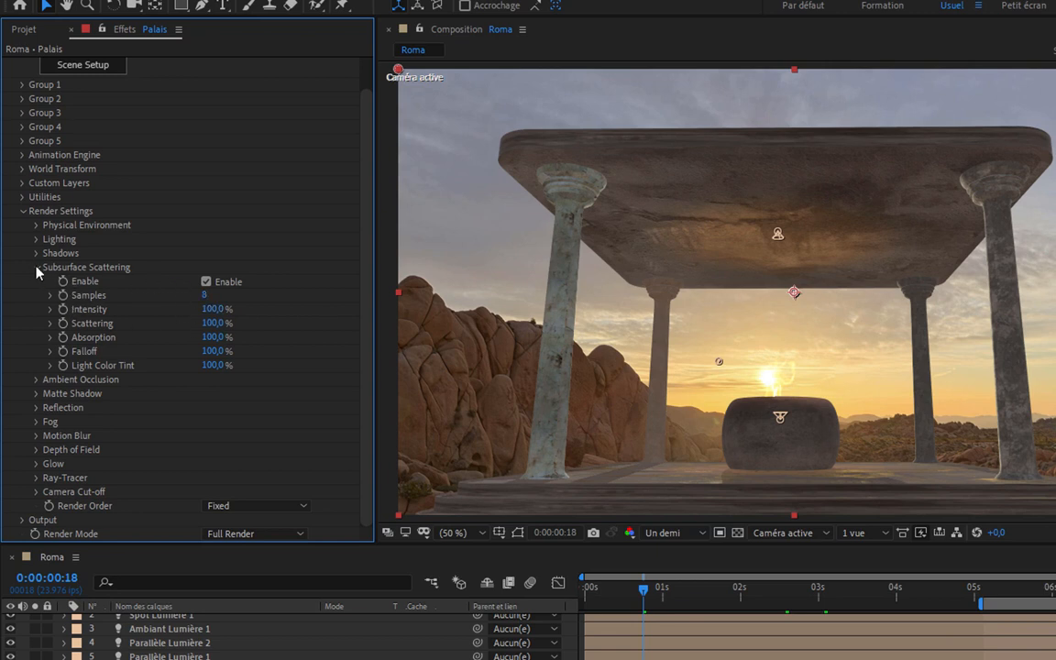
left_click(36, 268)
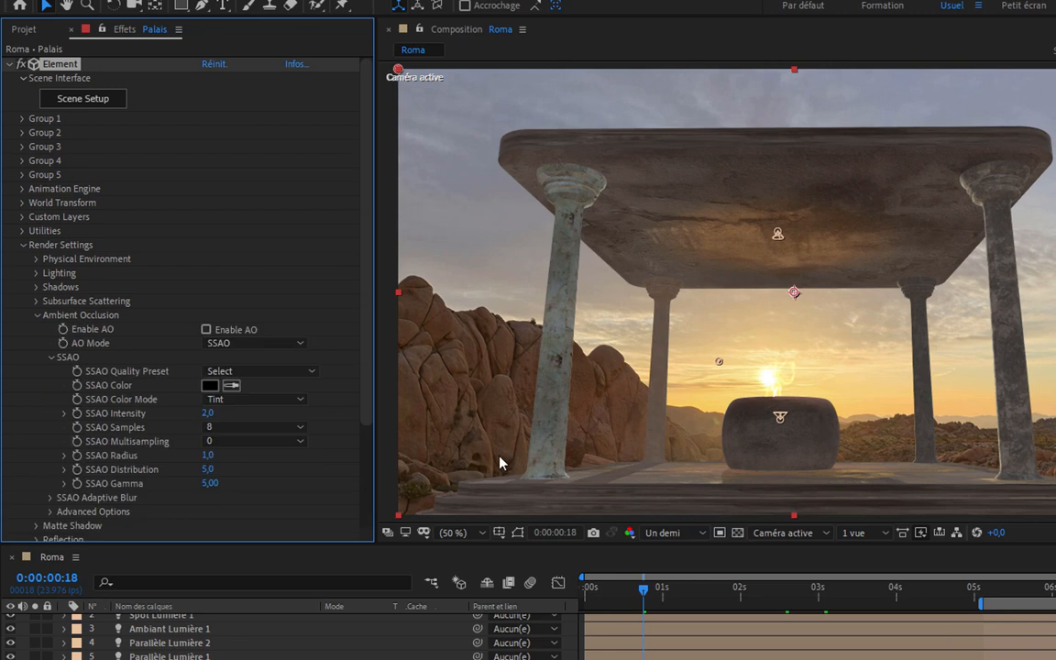
left_click(206, 330)
scroll(358, 422, "down", 3)
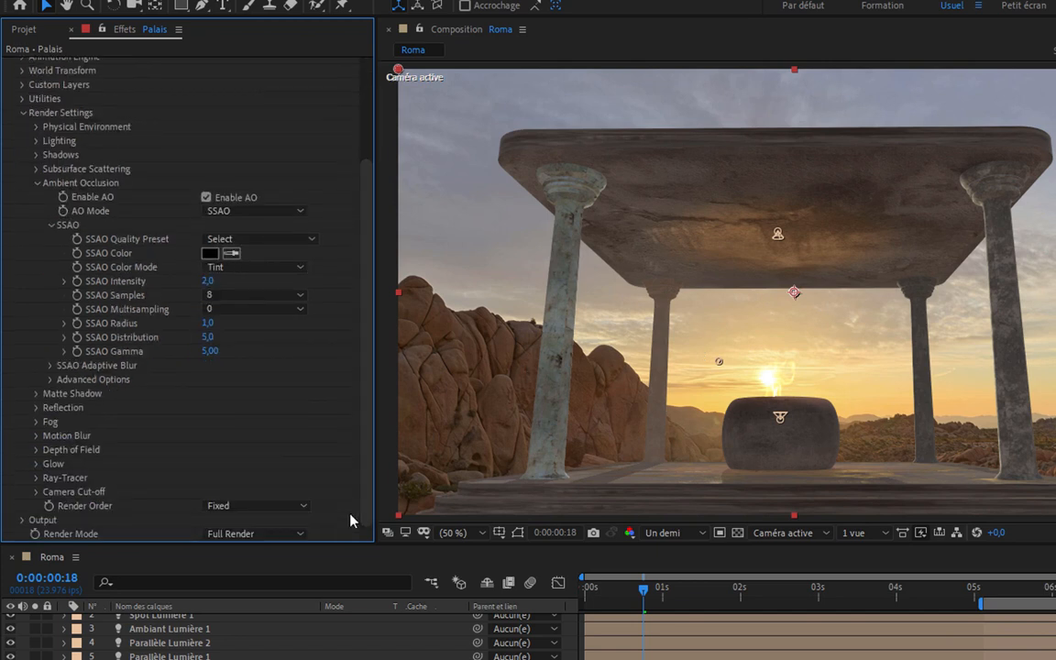
- Set Element's Output to show only the Ambient Occlusion pass
left_click(24, 519)
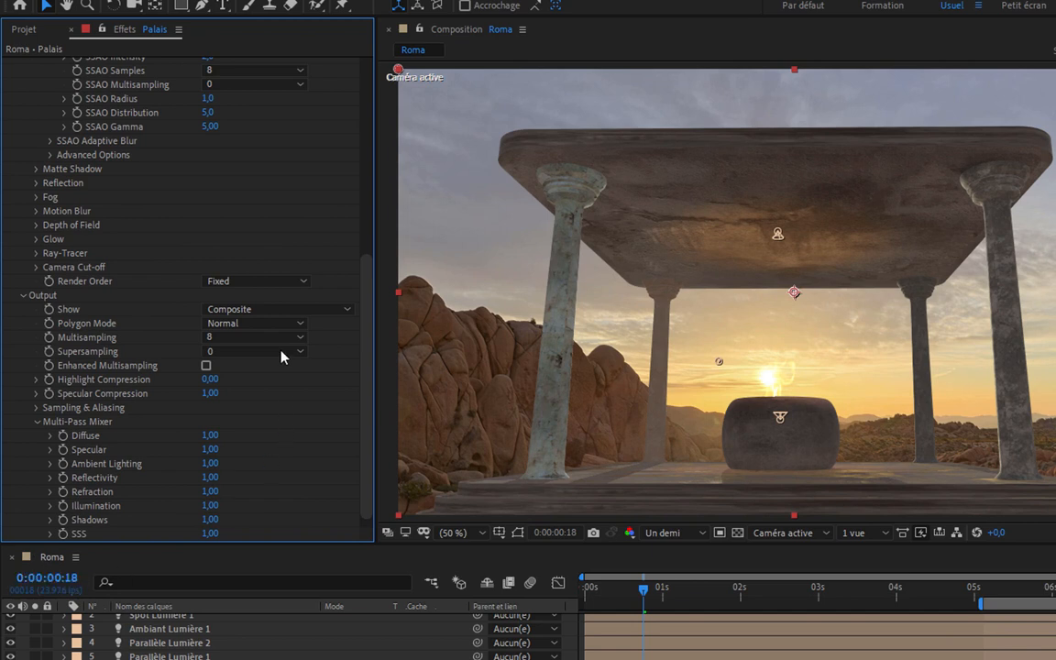
left_click(240, 310)
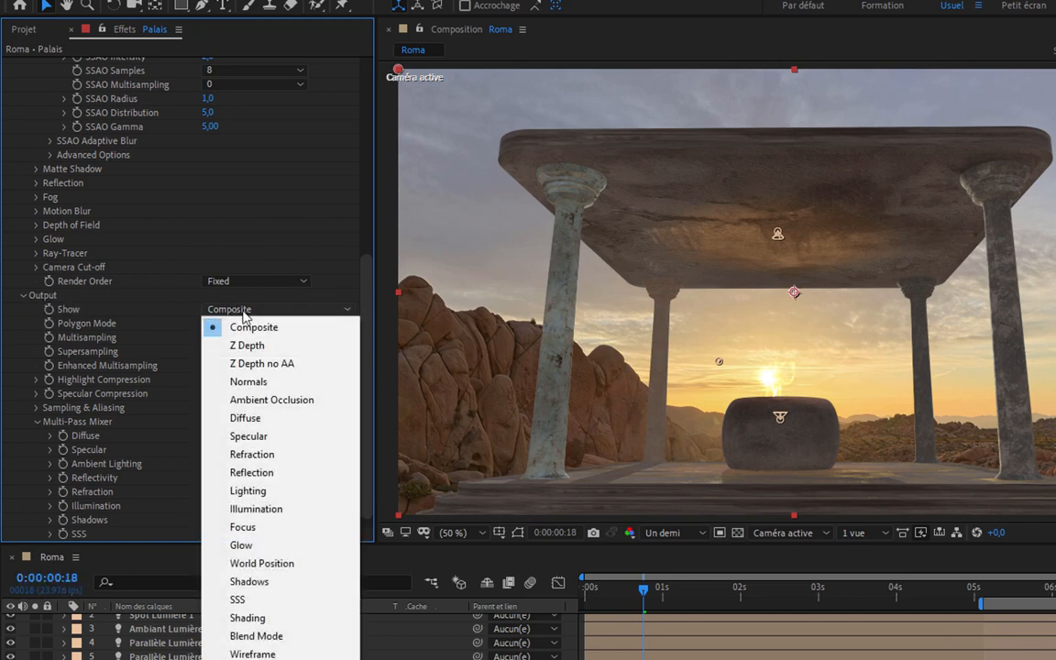
left_click(267, 400)
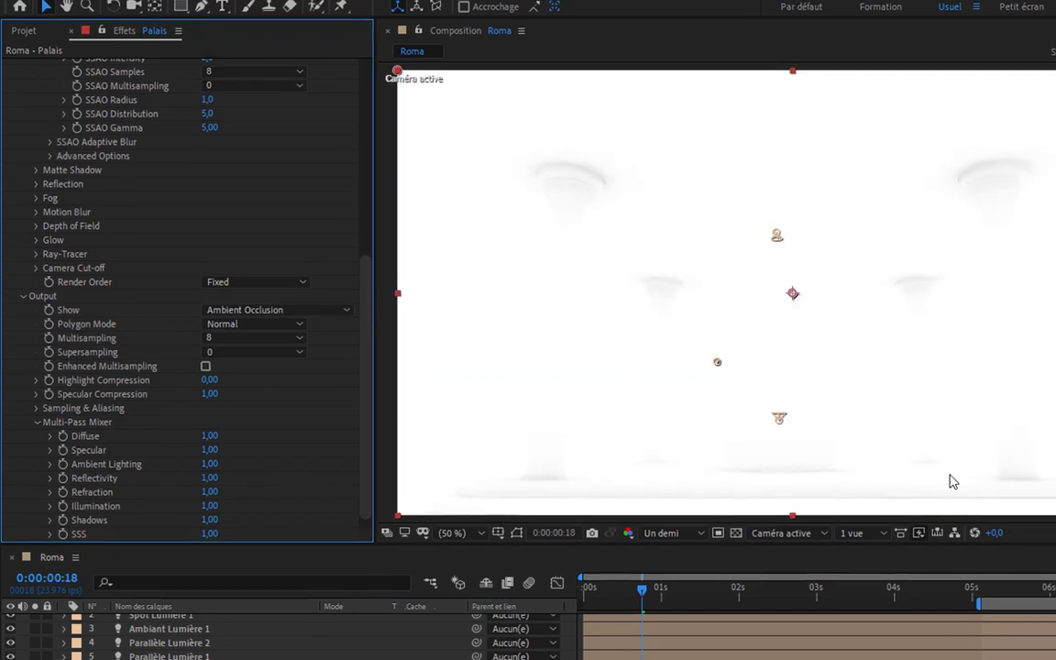
- Try the Ray-Traced ambient occlusion mode on the palace and switch the AO mode back to SSAO
left_click_drag(365, 391, 346, 187)
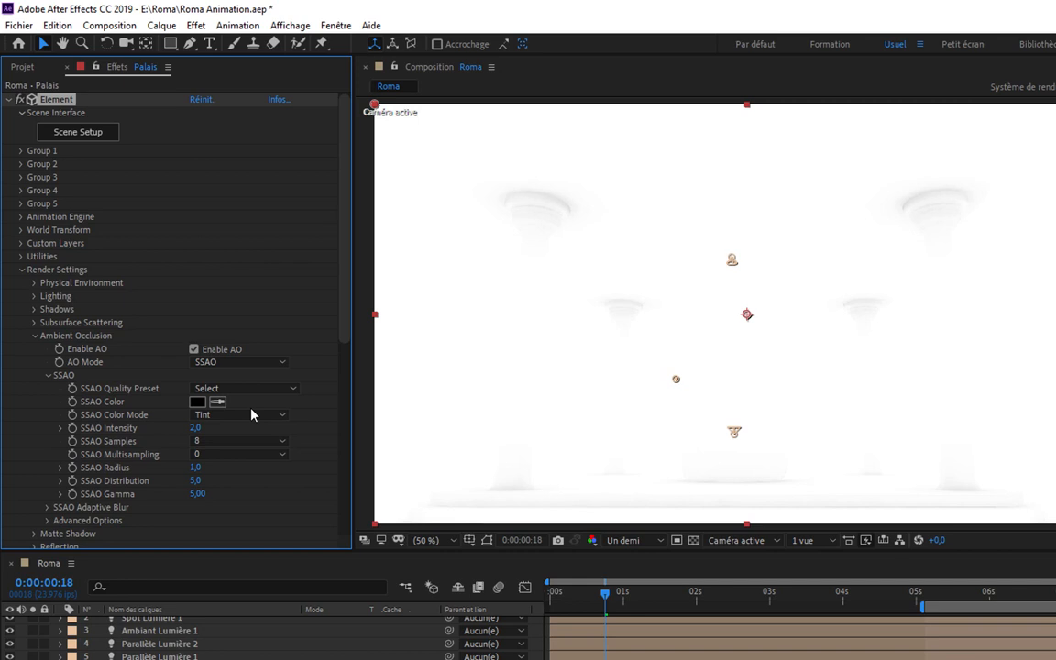
left_click_drag(347, 313, 348, 336)
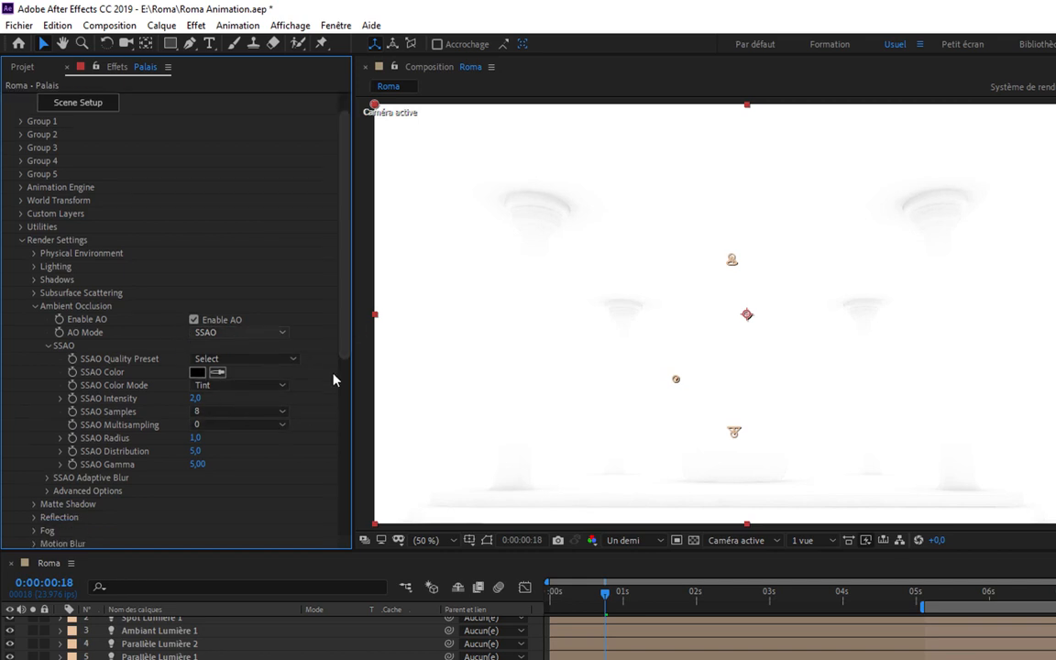
left_click(236, 332)
left_click(234, 367)
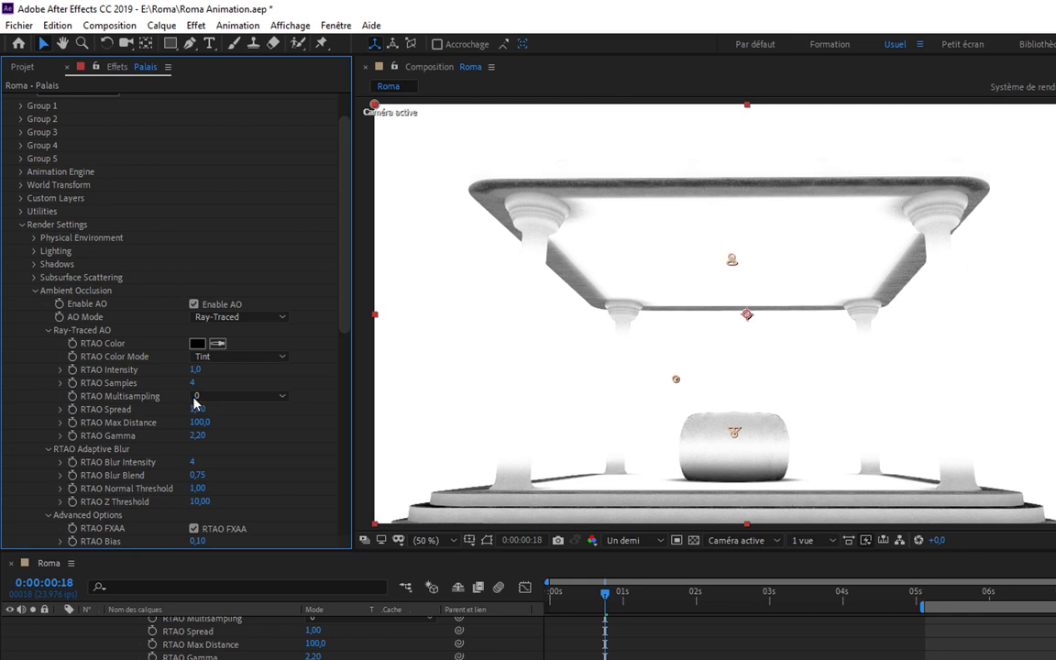
left_click(231, 317)
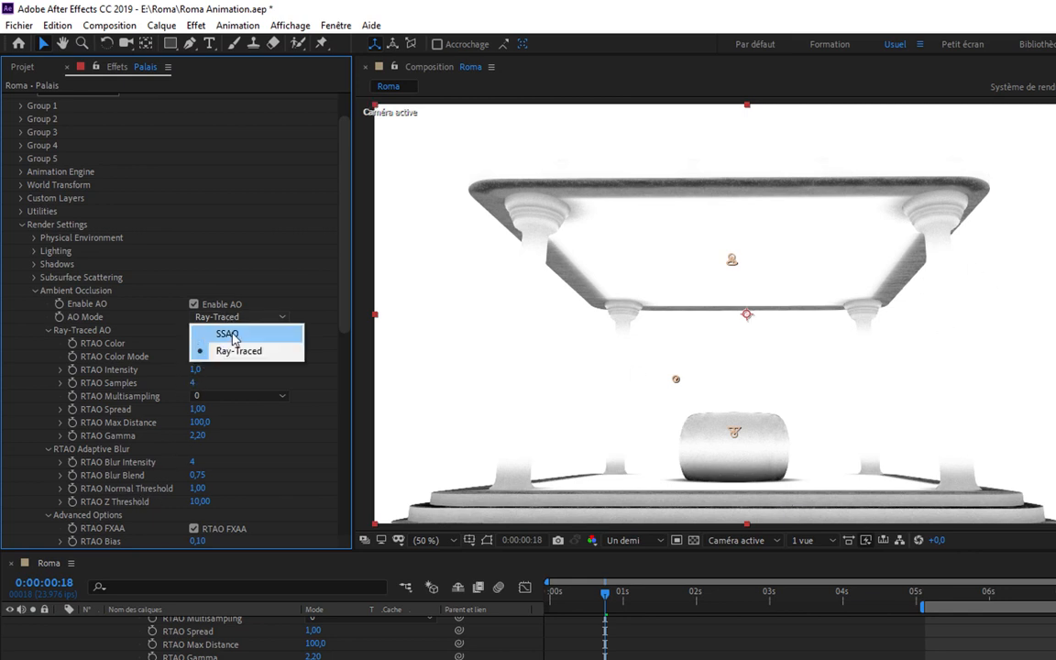
left_click(284, 333)
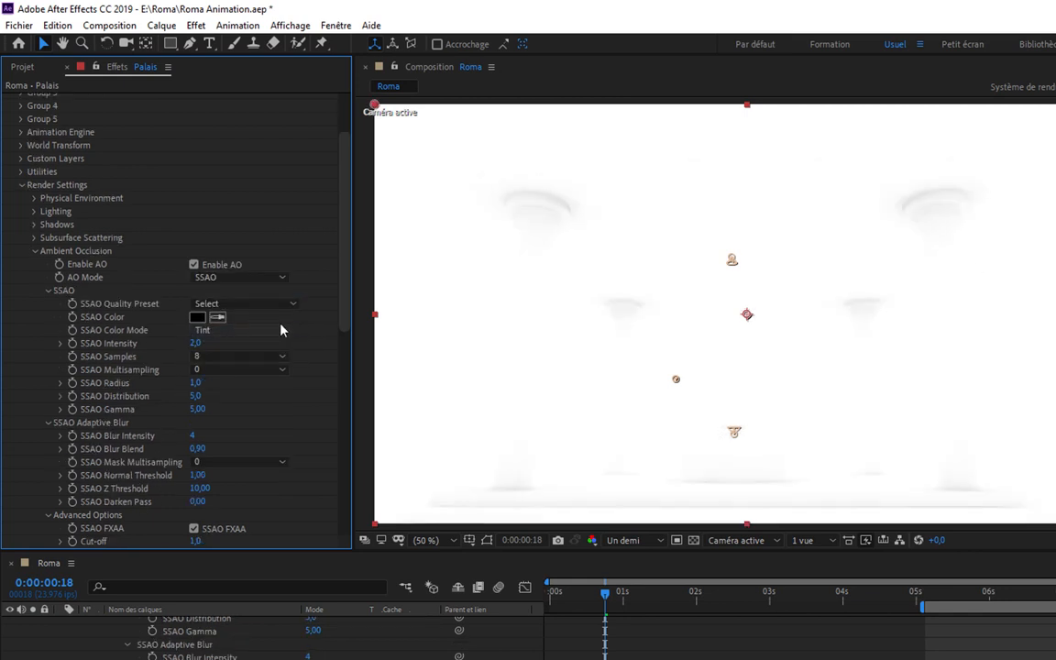
- Set the SSAO quality preset to Ultra (Slower) and the SSAO intensity to 8
left_click(219, 305)
left_click(243, 389)
left_click(196, 344)
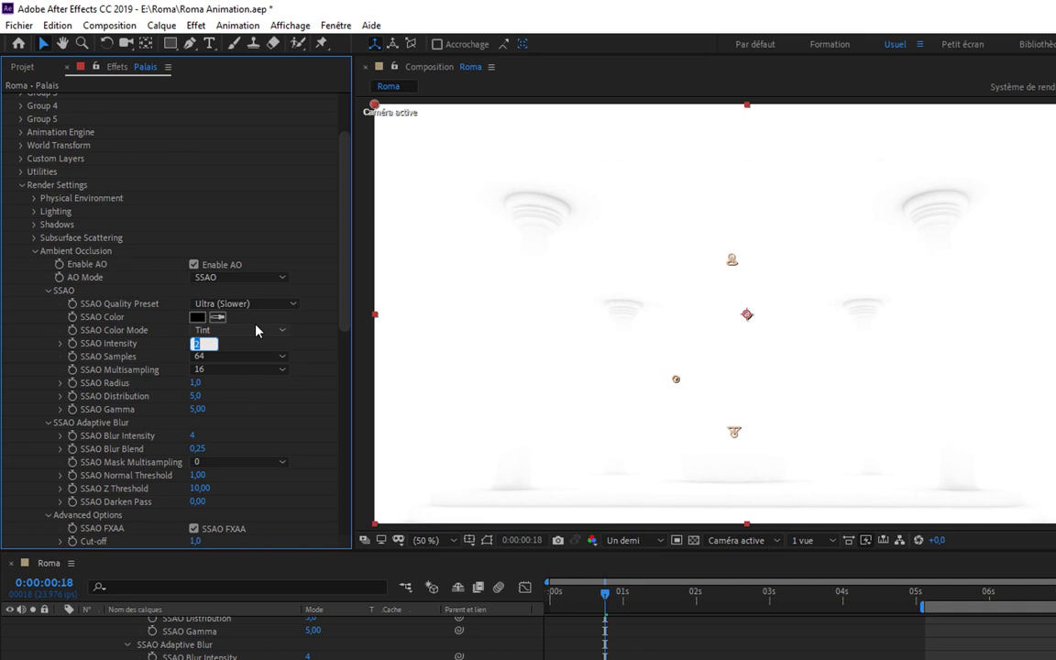
type("8")
key("Return")
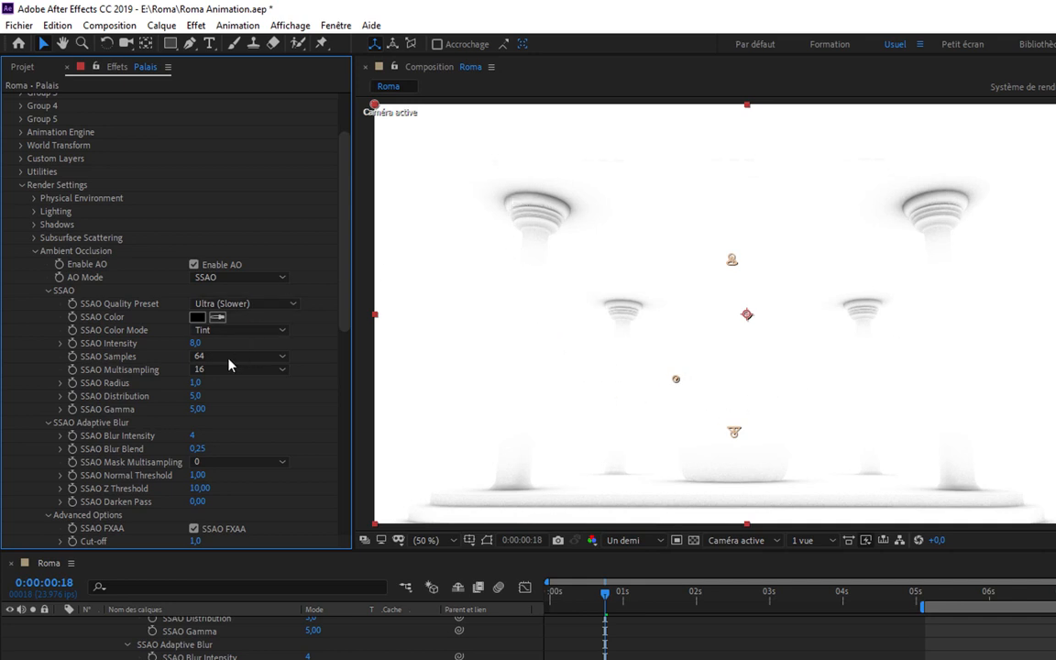
- Reduce the SSAO intensity to 7
left_click(195, 343)
type("7")
key("Return")
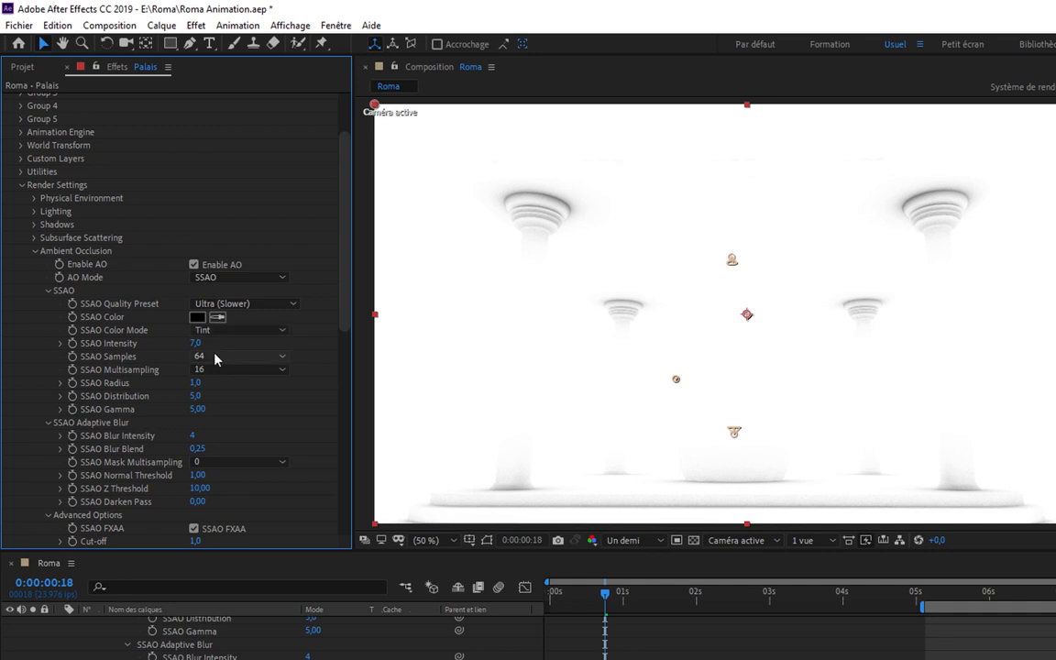
- Set the SSAO samples to 256 (Slow) and keep SSAO multisampling at 16
left_click(223, 357)
left_click(231, 462)
left_click(227, 373)
left_click(213, 469)
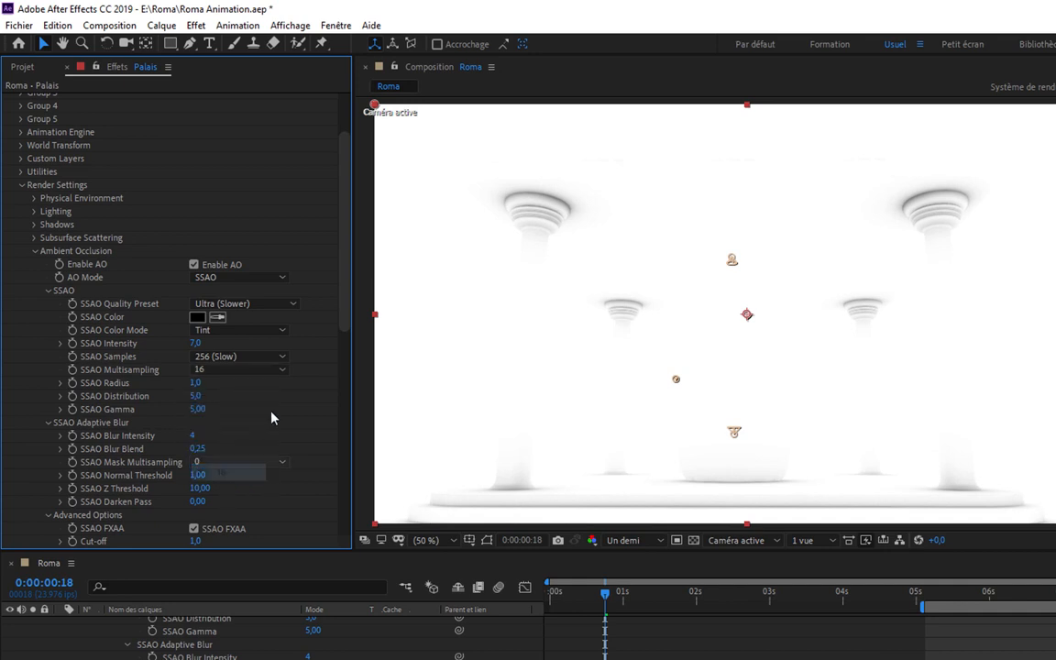
- Try an SSAO radius of 8 on the column capitals and set it back to 1
left_click(192, 383)
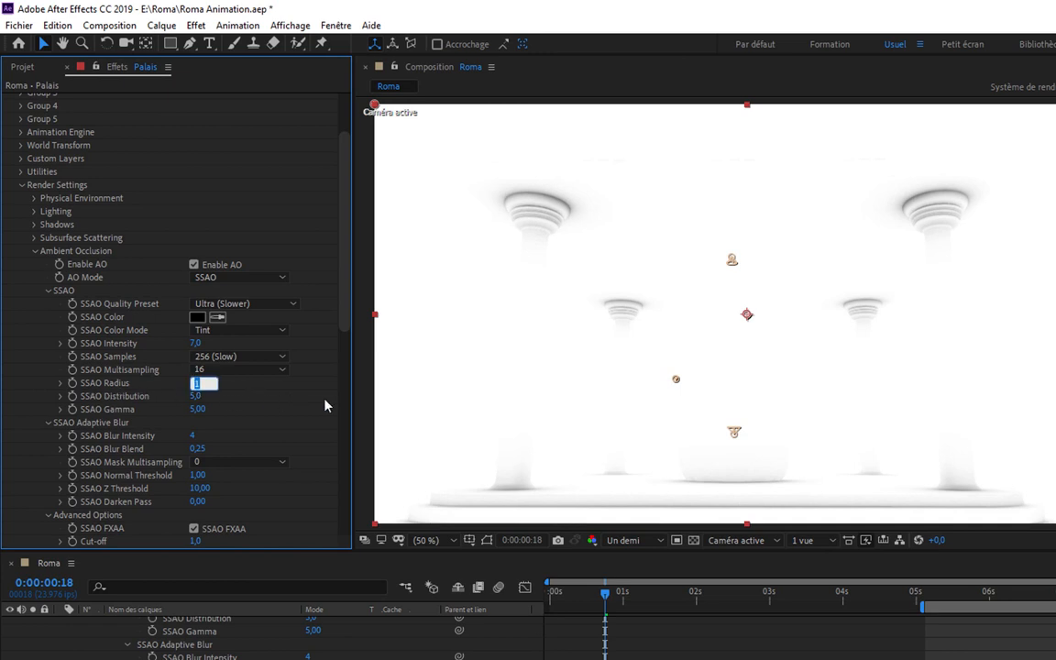
scroll(589, 196, "up", 1)
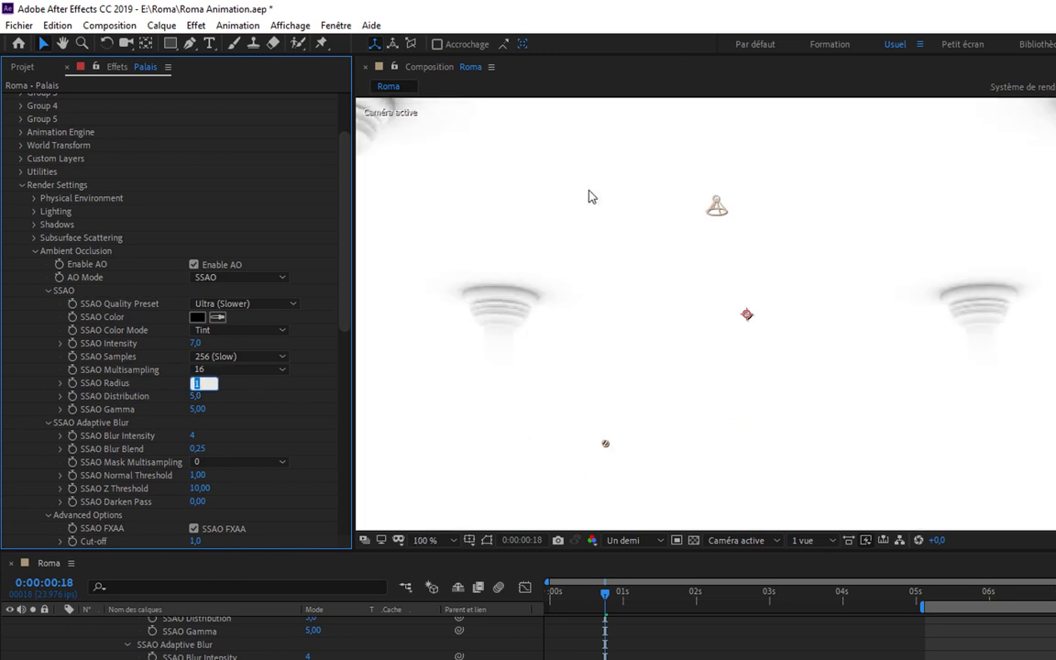
left_click_drag(519, 248, 722, 407)
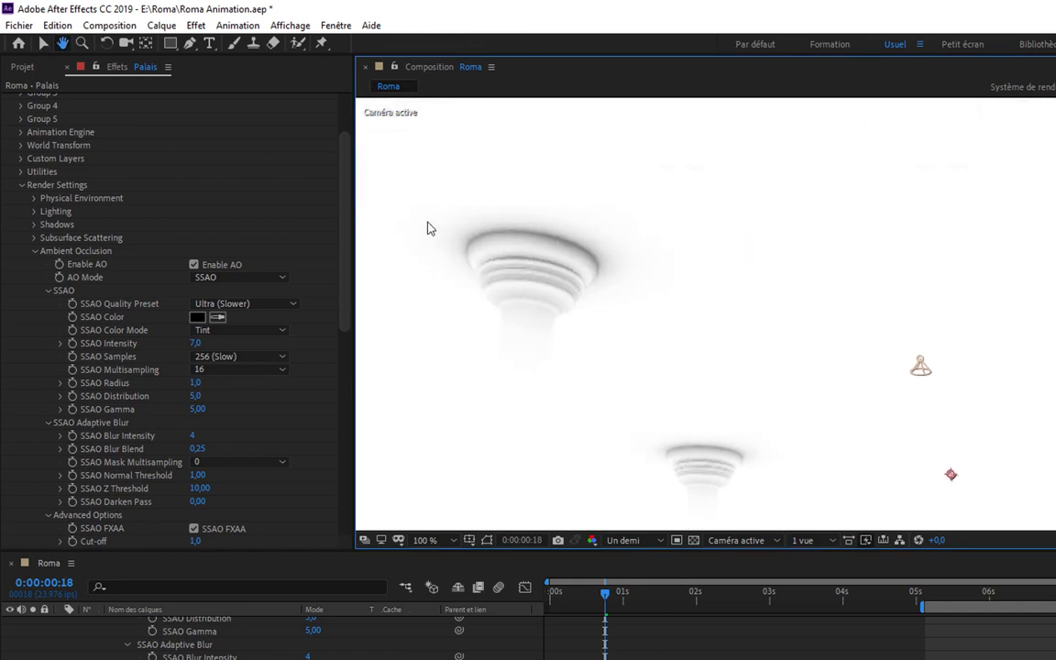
key("v")
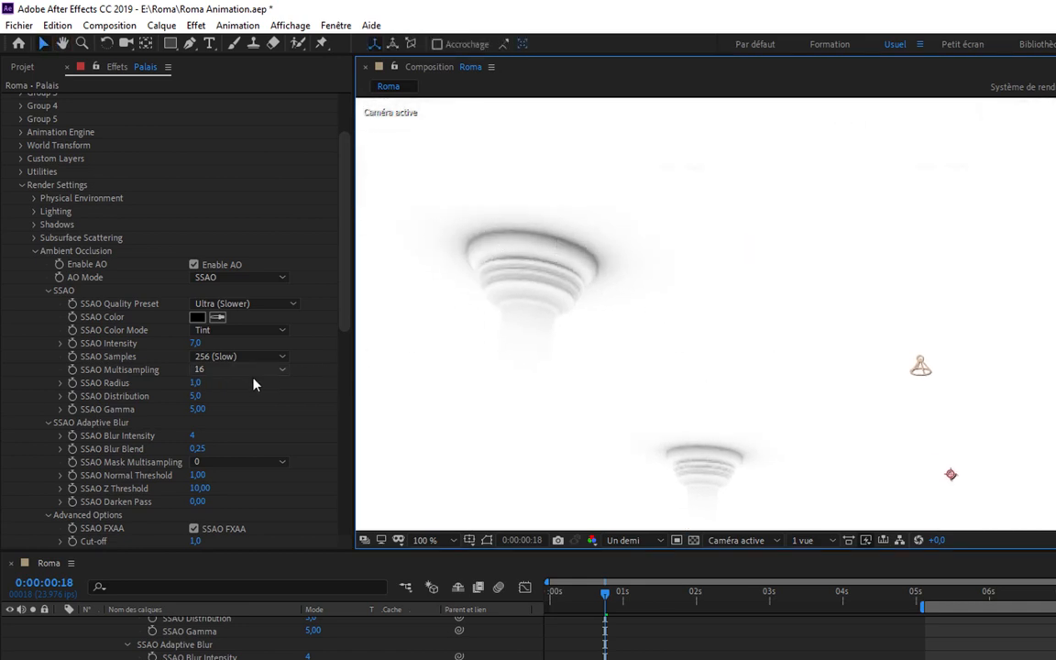
left_click(194, 384)
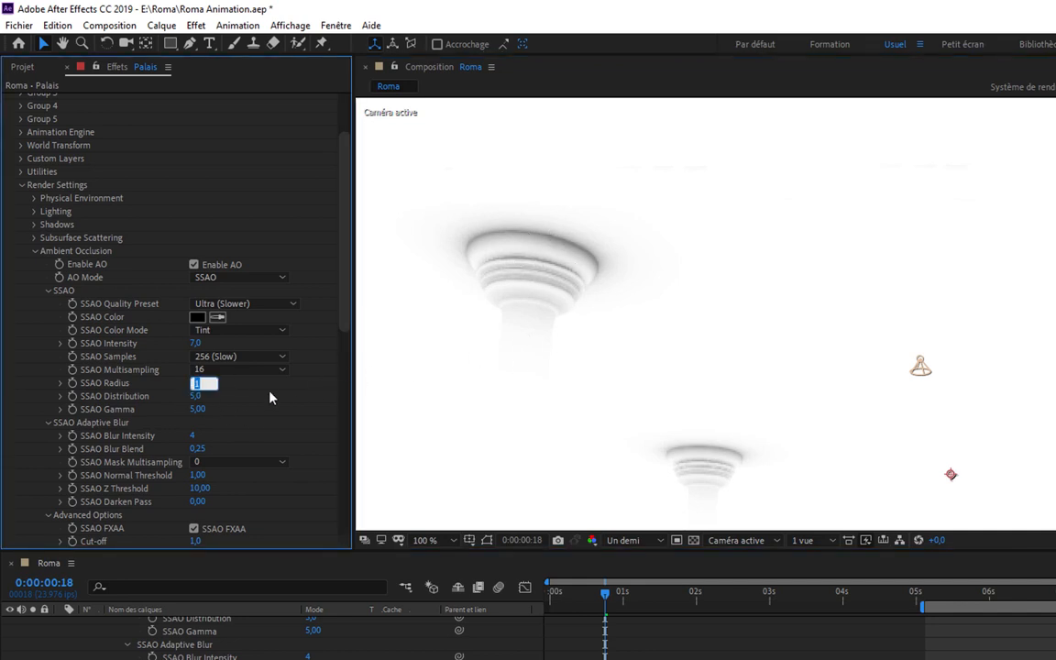
type("8")
key("Return")
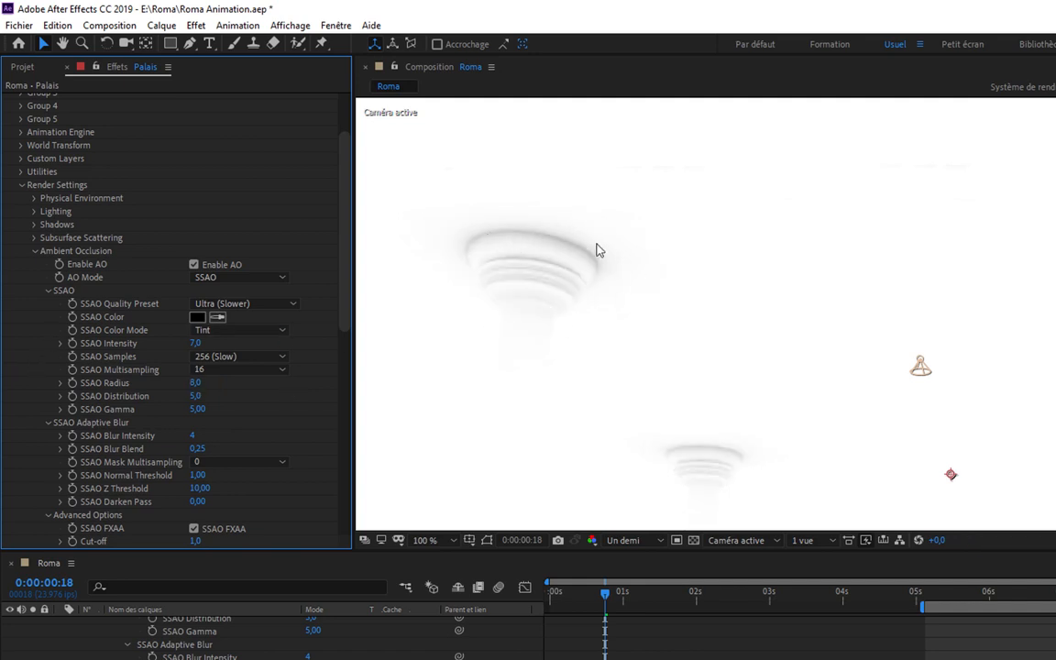
left_click(194, 383)
type("1")
key("Return")
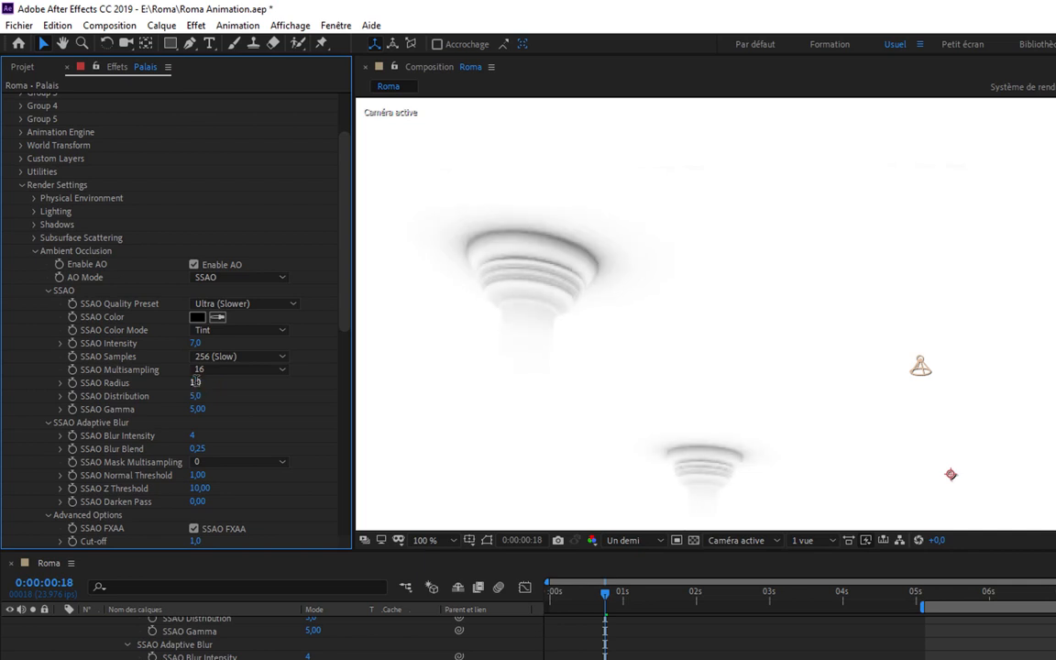
- Set the SSAO radius to 0,5
left_click(194, 383)
type("0,5")
key("Return")
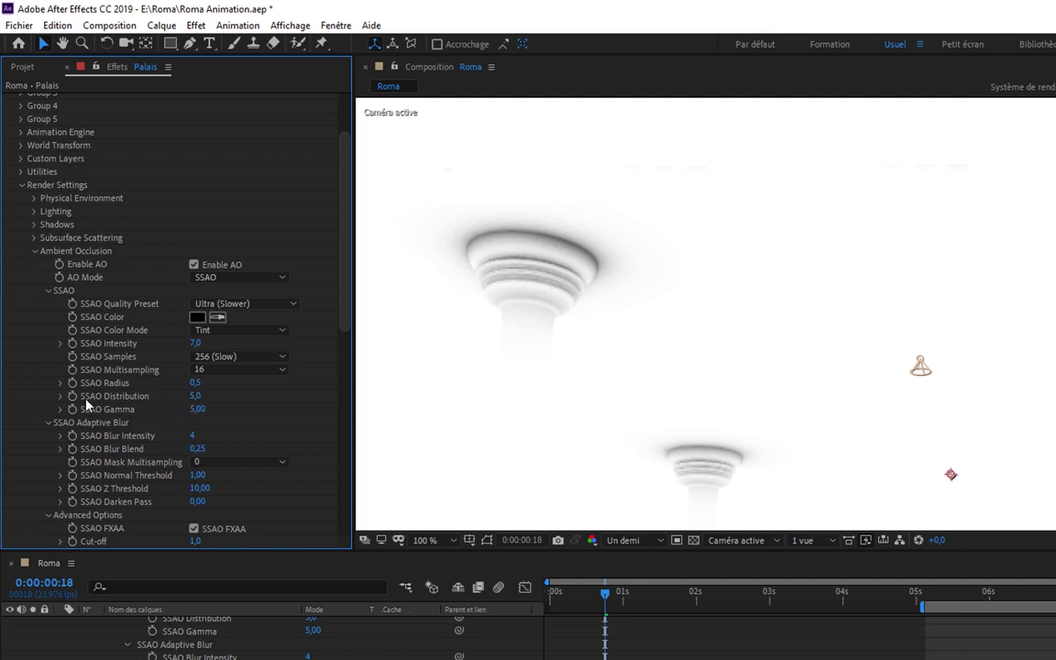
- Try an SSAO distribution of 8 and set it back to 5
left_click(195, 396)
type("8")
key("Return")
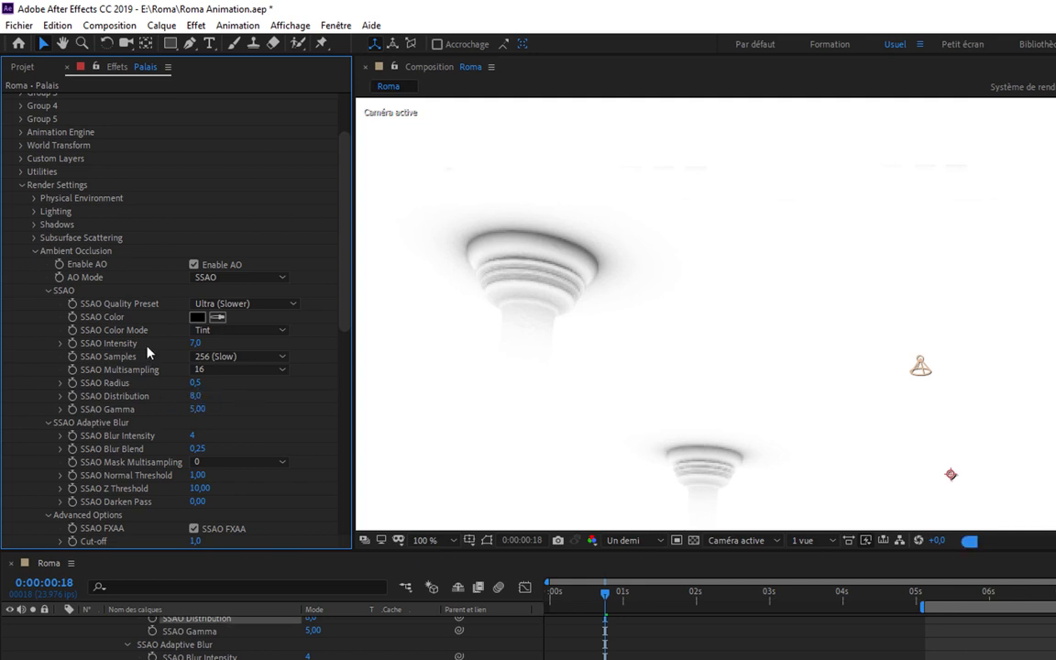
left_click(196, 395)
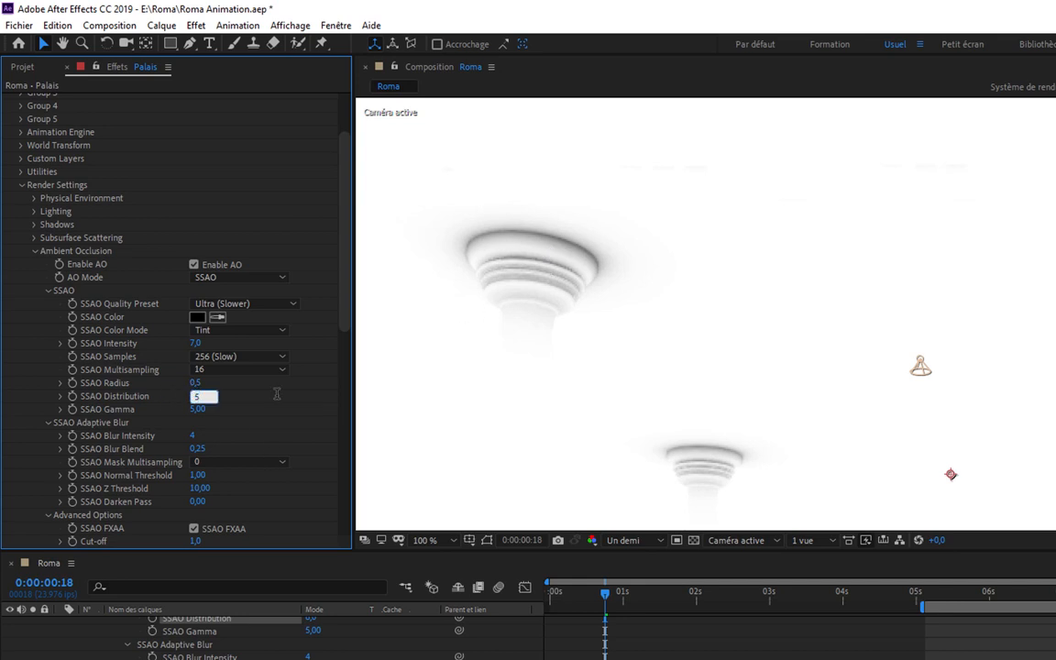
key("Return")
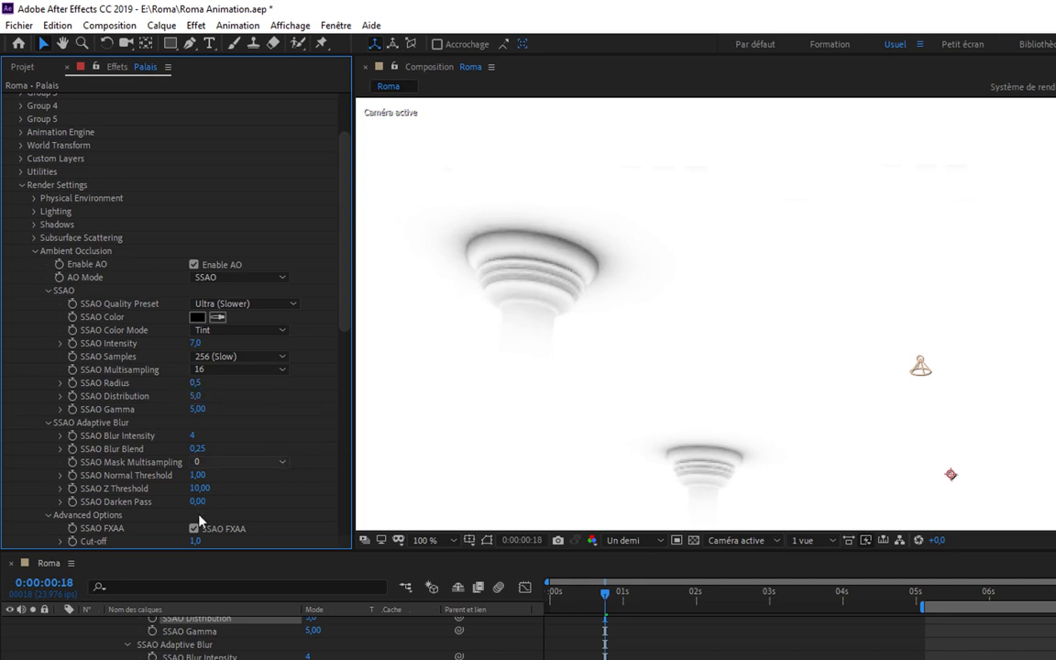
- Set the SSAO mask multisampling to 16 in the adaptive blur settings
scroll(346, 332, "down", 5)
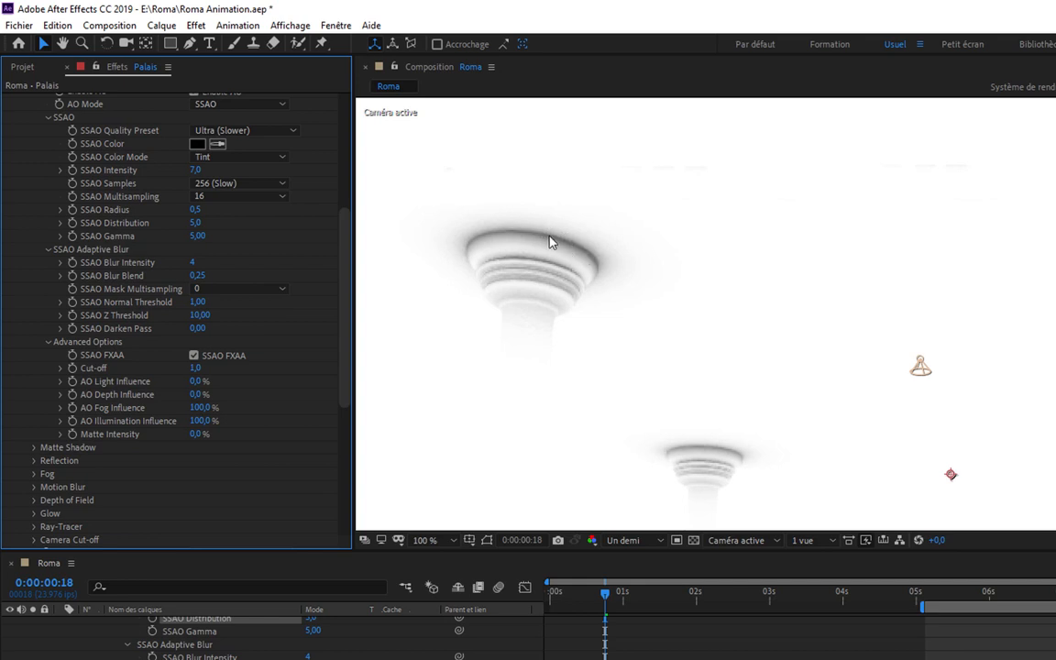
left_click(194, 355)
left_click(197, 289)
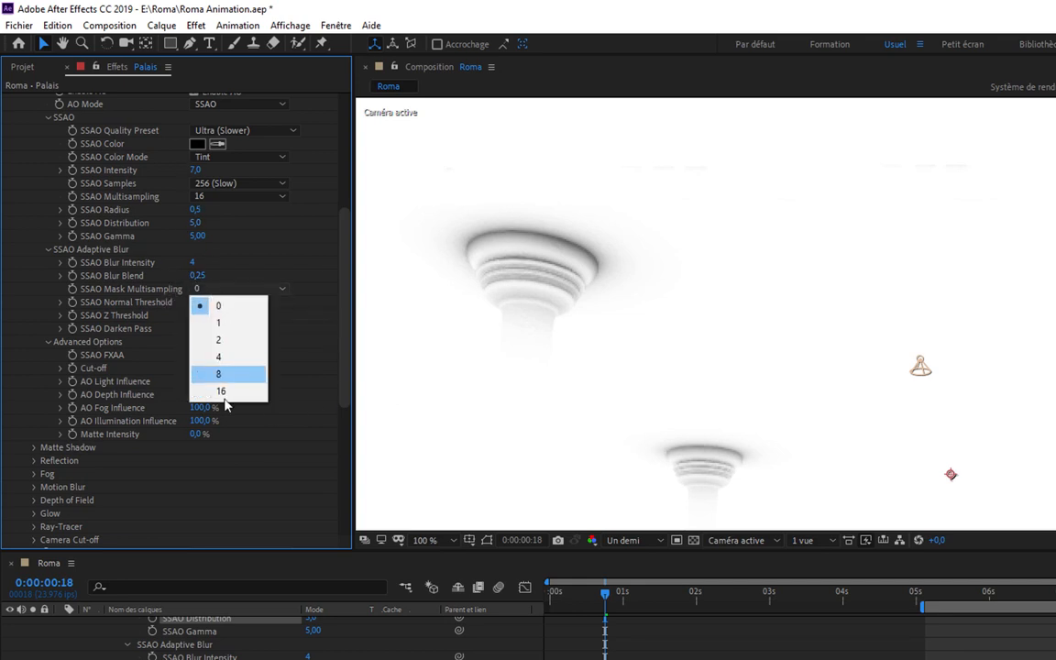
left_click(223, 391)
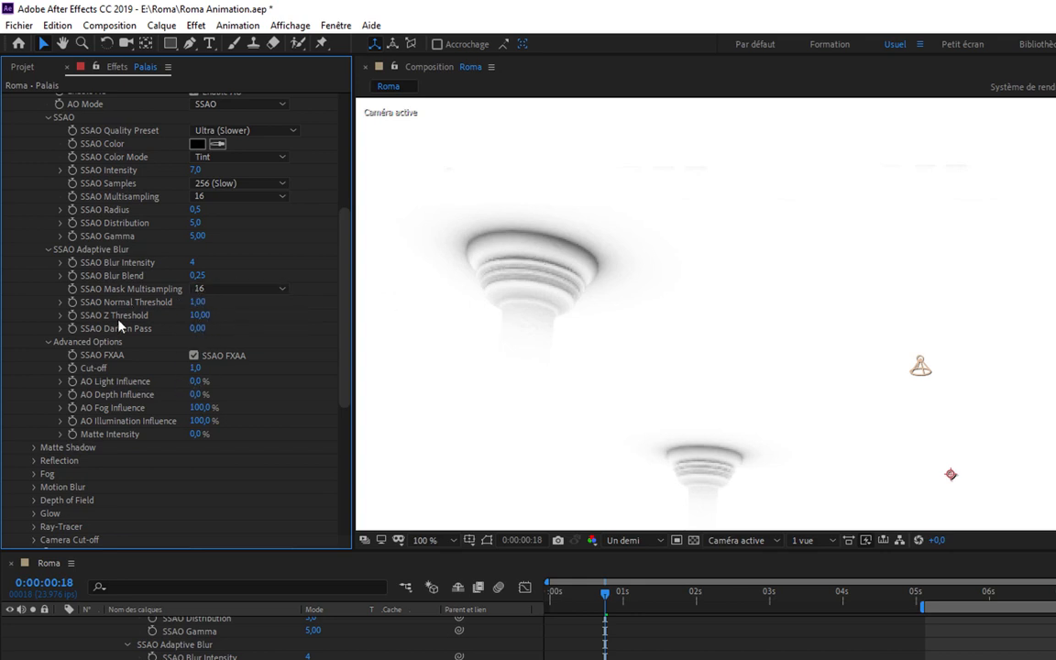
- Try a Cut-off of 3 in the advanced ambient occlusion options
left_click(194, 368)
type("3")
key("Return")
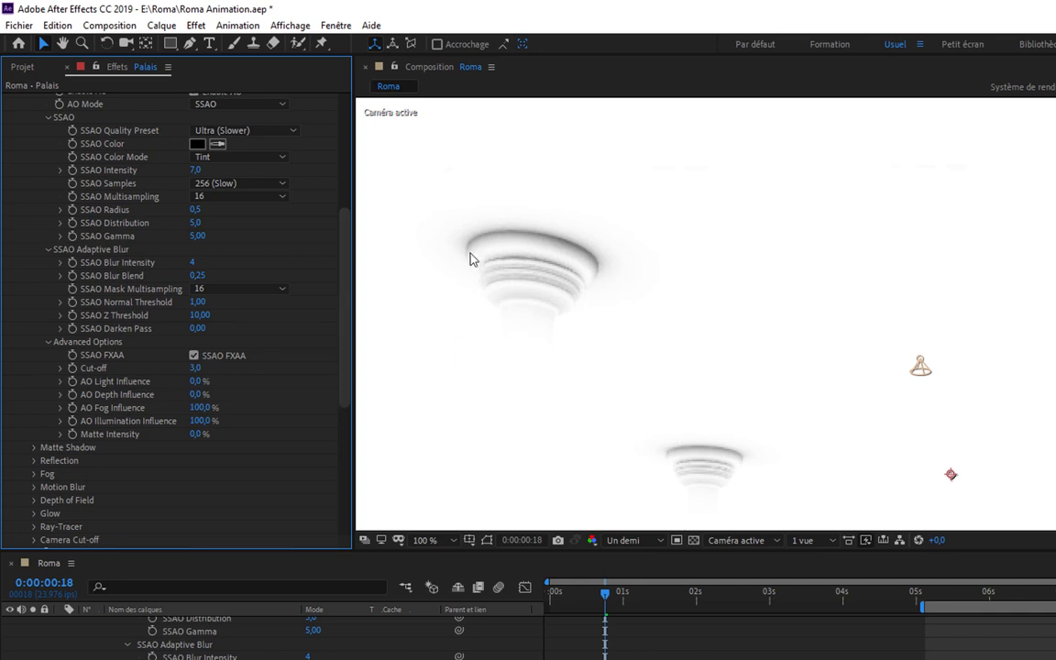
- Set the advanced ambient occlusion Cut-off to 1,5
left_click(195, 367)
type("1,5")
key("Return")
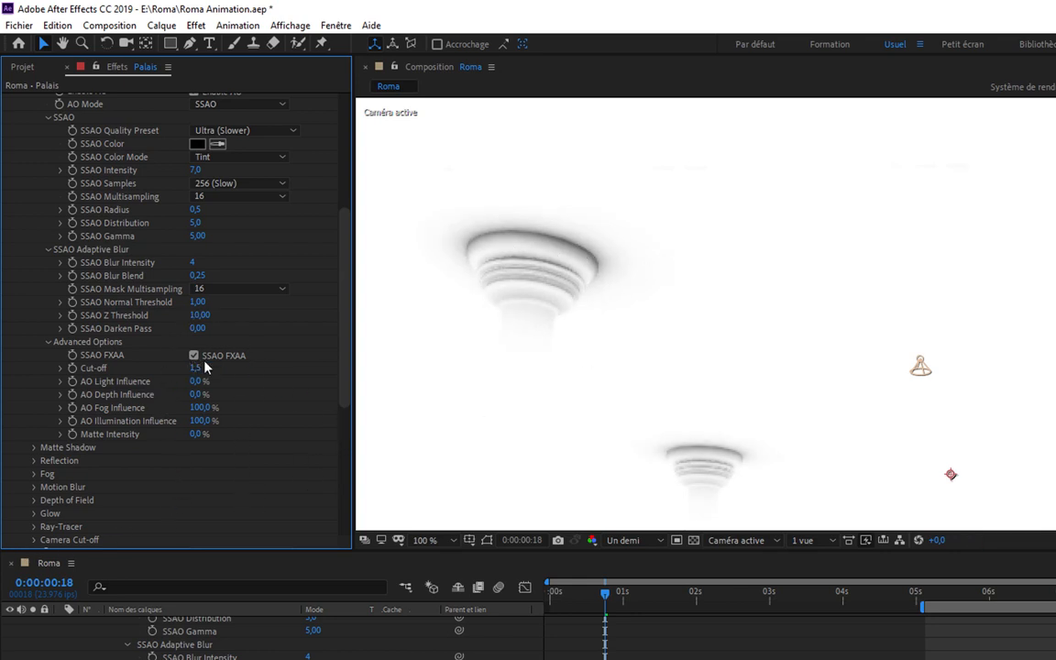
- Collapse the Ambient Occlusion settings and set Element's Output to show the Composite render
scroll(137, 178, "up", 1)
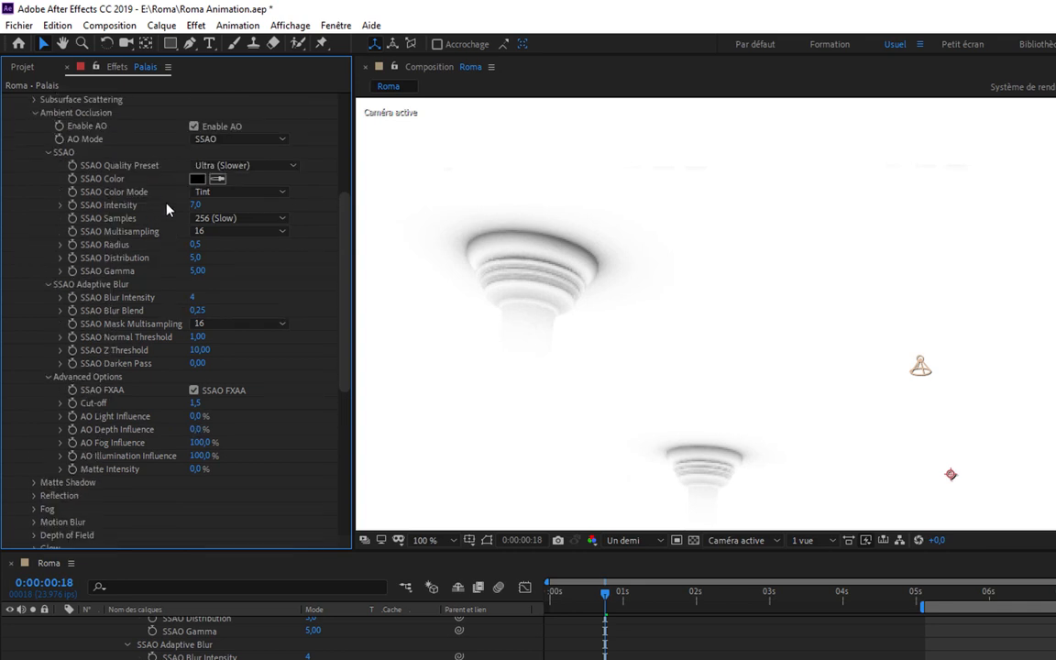
left_click(36, 113)
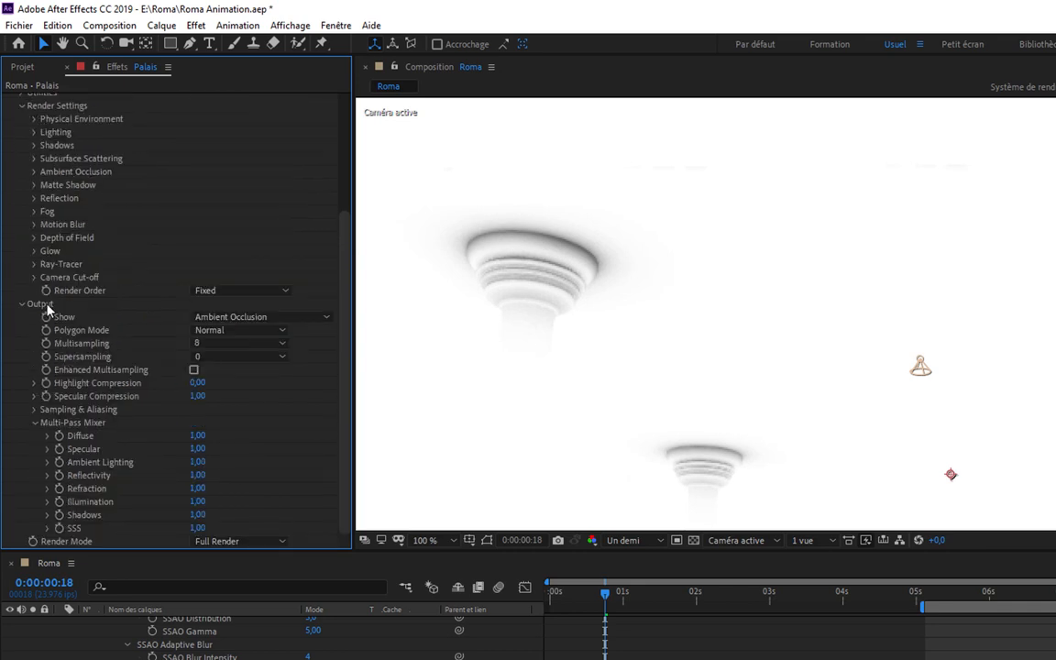
left_click(34, 185)
left_click(34, 186)
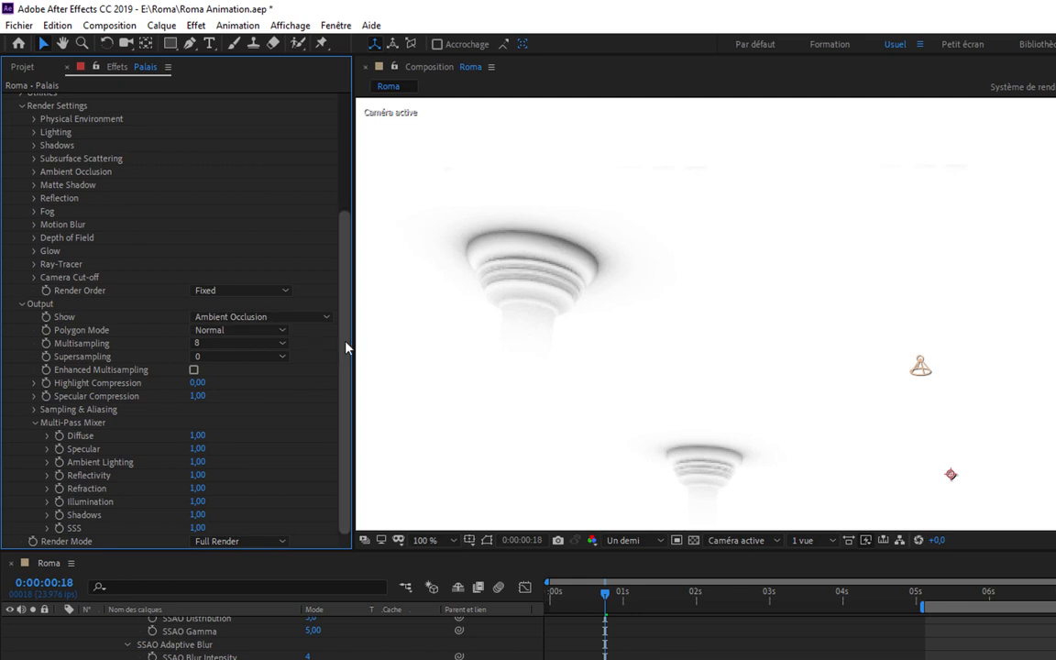
left_click(220, 317)
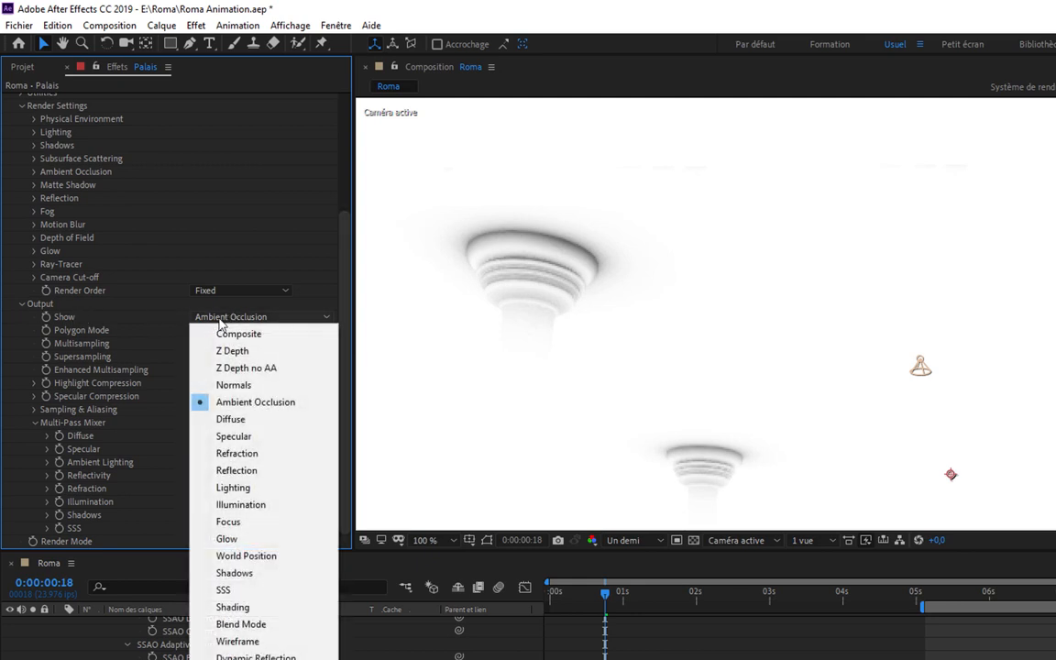
left_click(225, 332)
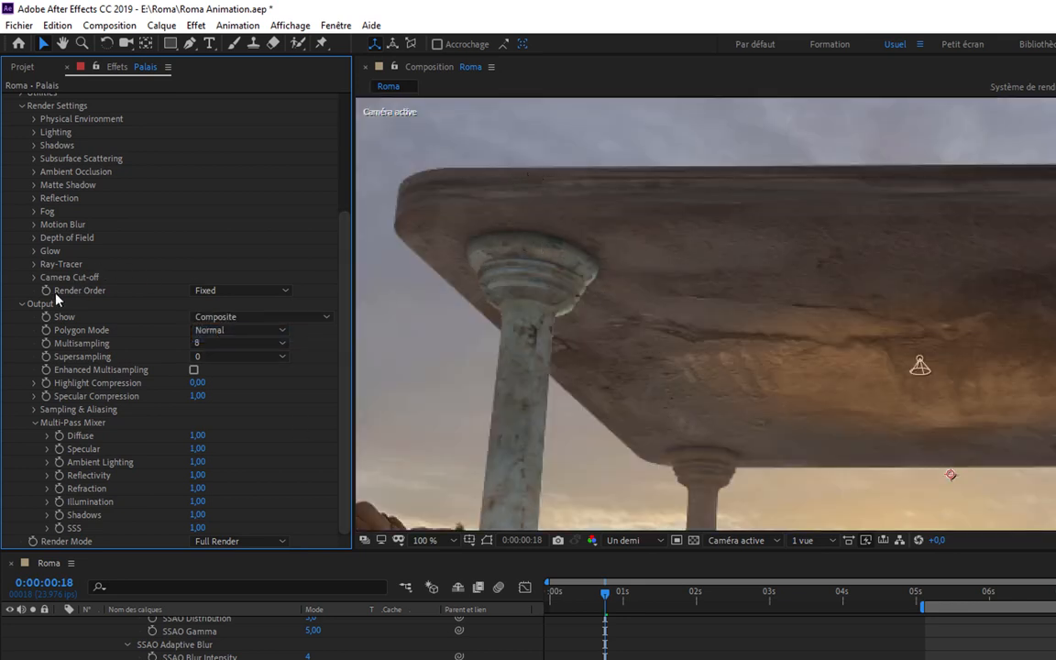
- Compare the palace composite with ambient occlusion disabled and enabled, fitting the whole frame in view
left_click(35, 172)
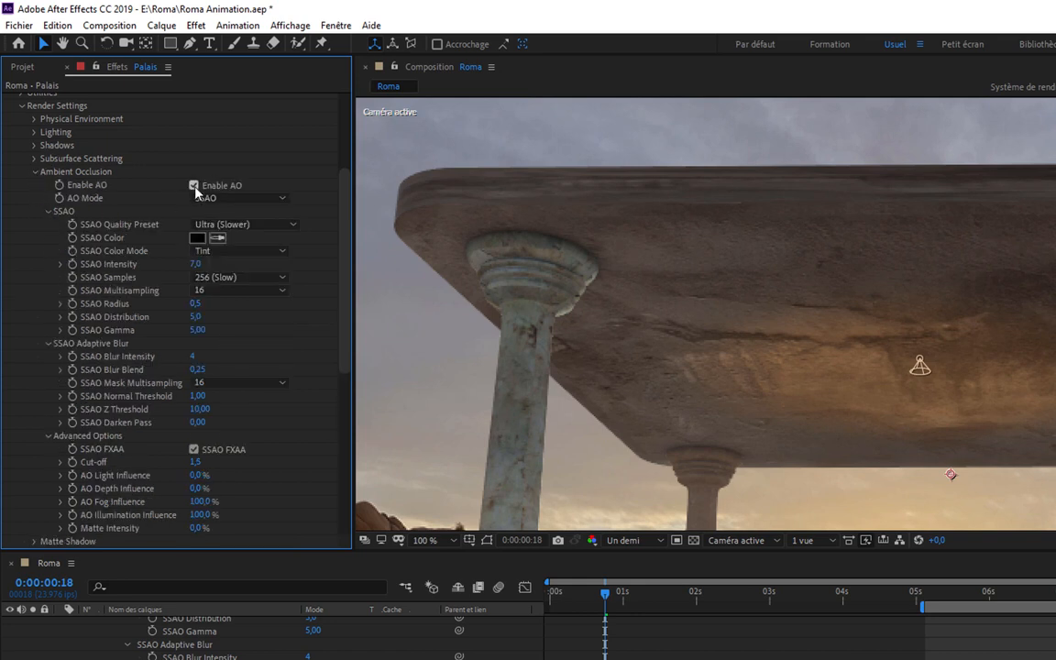
left_click(193, 185)
left_click(430, 540)
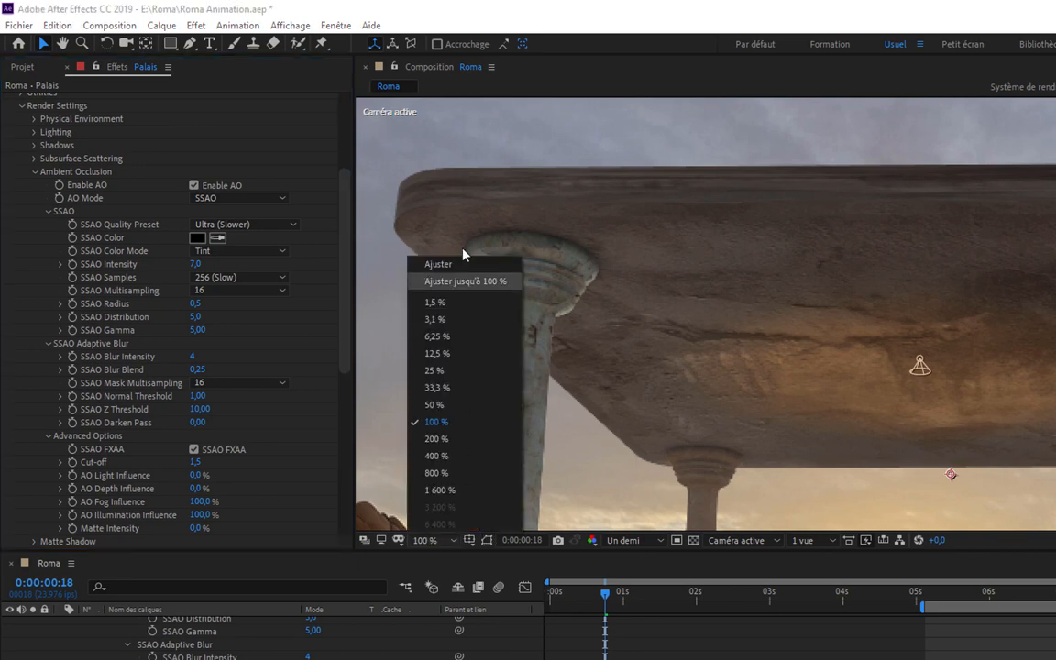
left_click(418, 253)
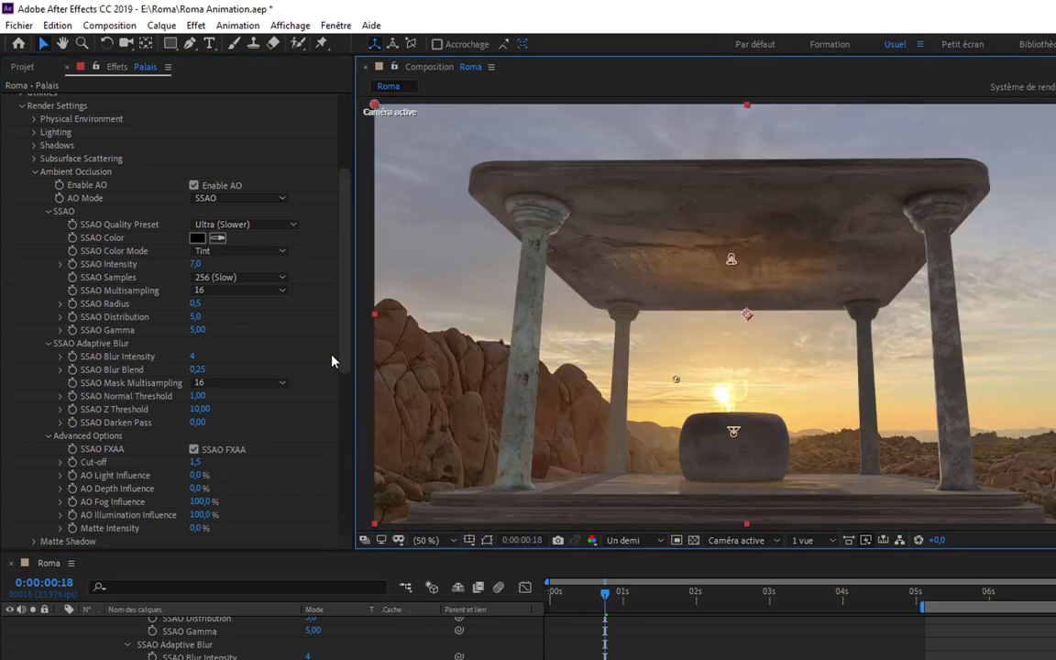
left_click(193, 187)
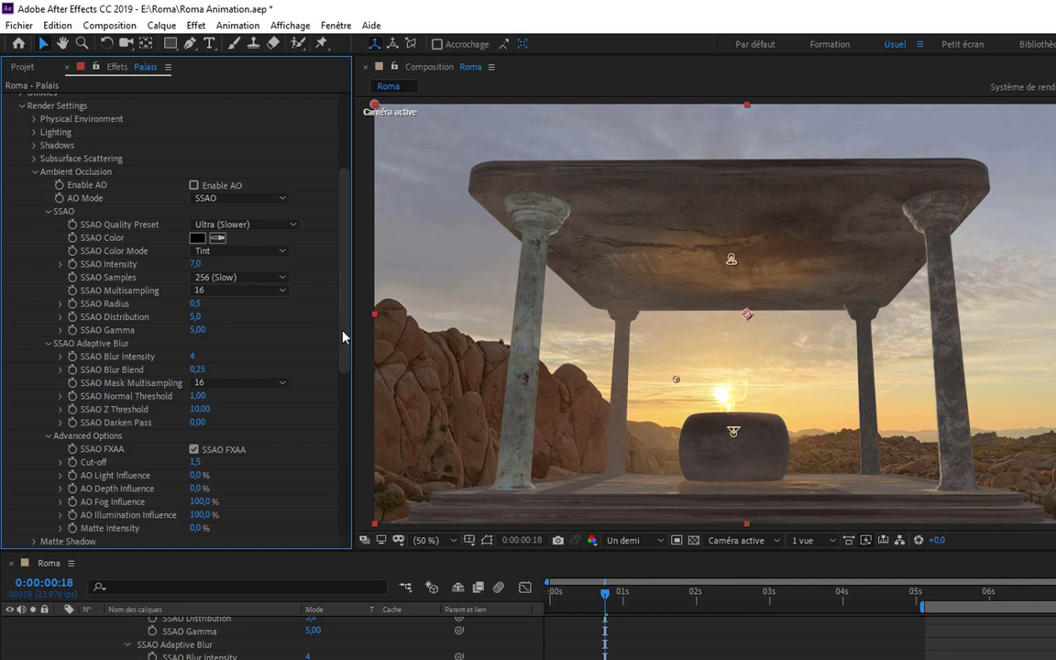
left_click(193, 185)
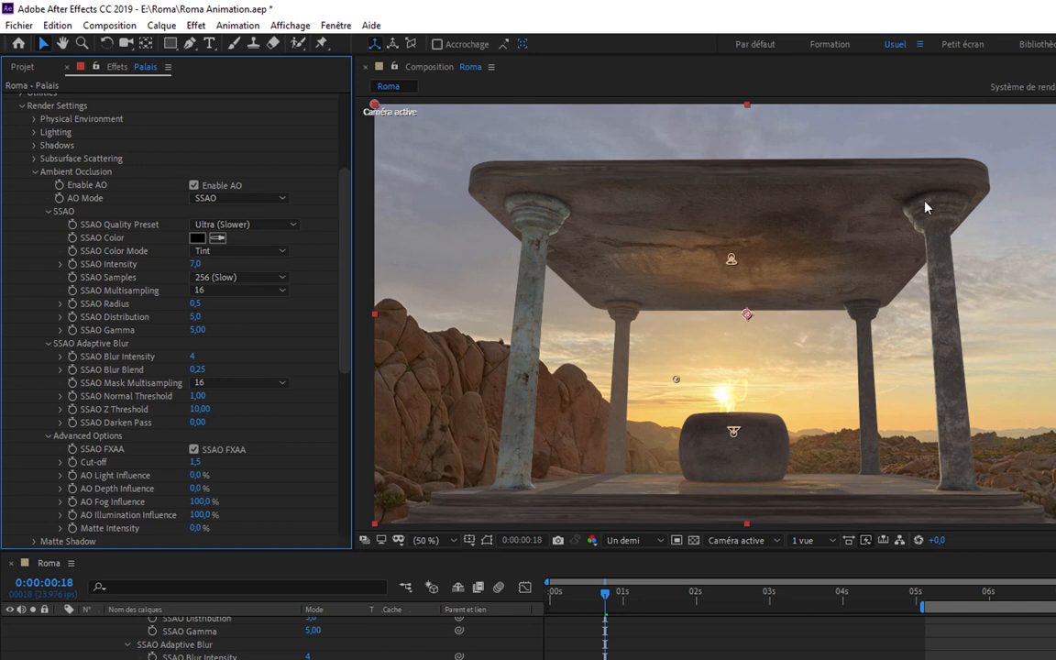
- Try SSAO intensities of 6 and 8 on the composite and return the intensity to 7
left_click(195, 264)
type("6")
key("Return")
scroll(189, 264, "up", 1)
left_click(202, 261)
left_click(350, 262)
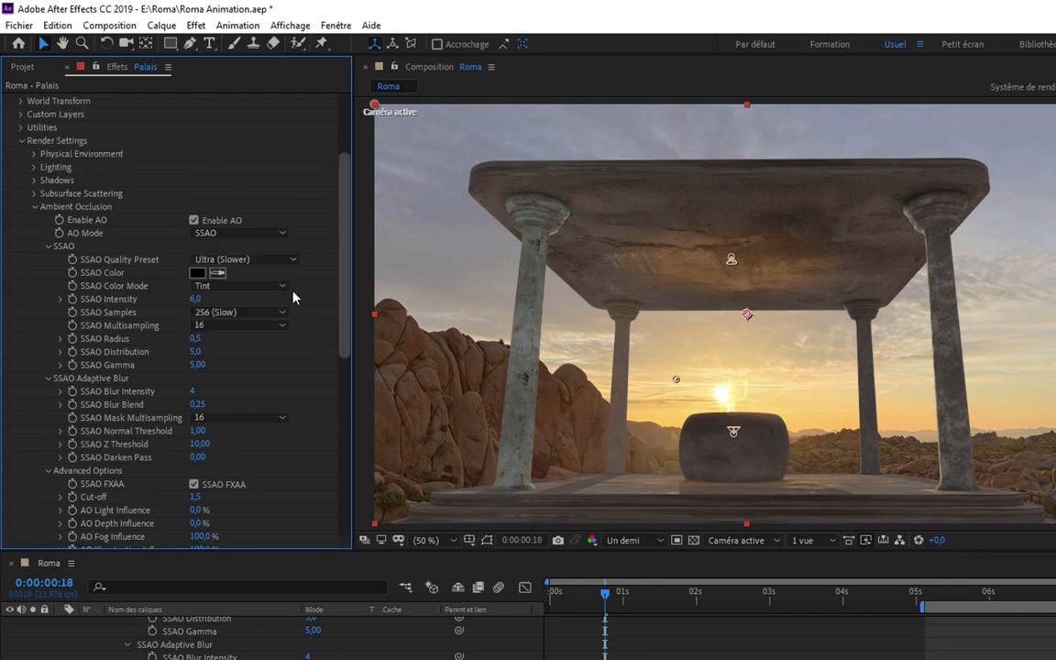
left_click(197, 300)
type("8")
key("Return")
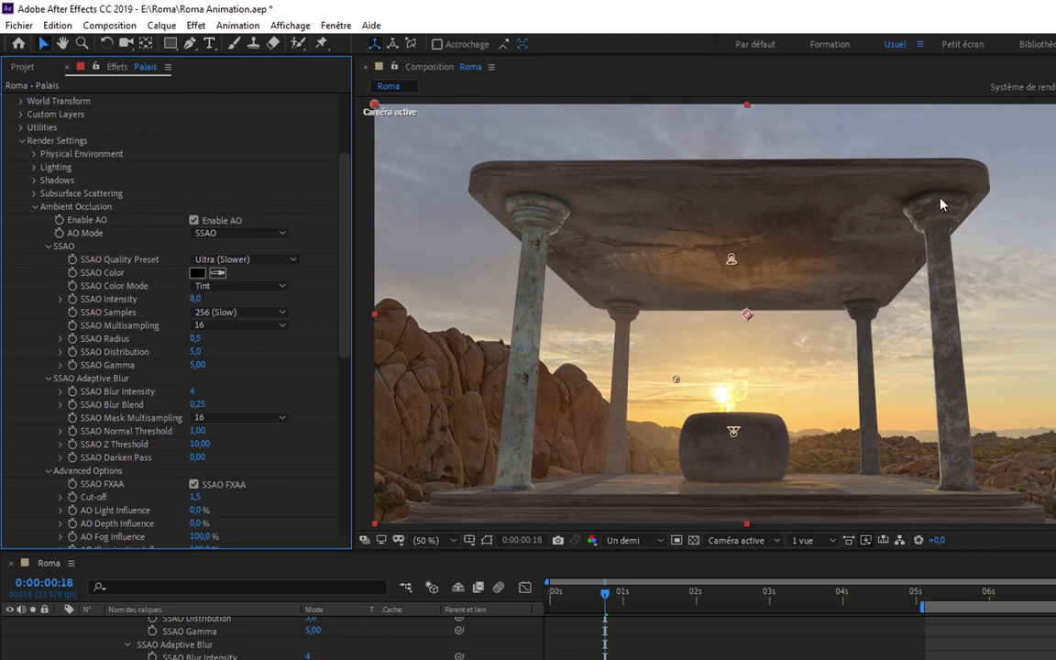
left_click(197, 303)
type("7")
key("Return")
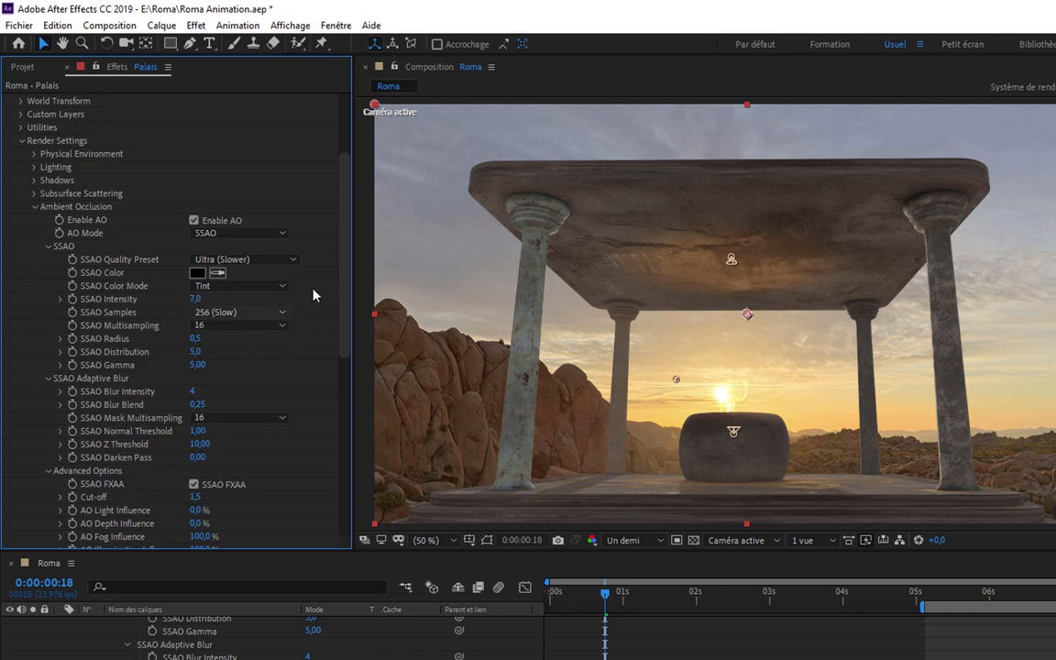
- Collapse the Ambient Occlusion and Output groups of the Element effect
left_click_drag(344, 231, 346, 264)
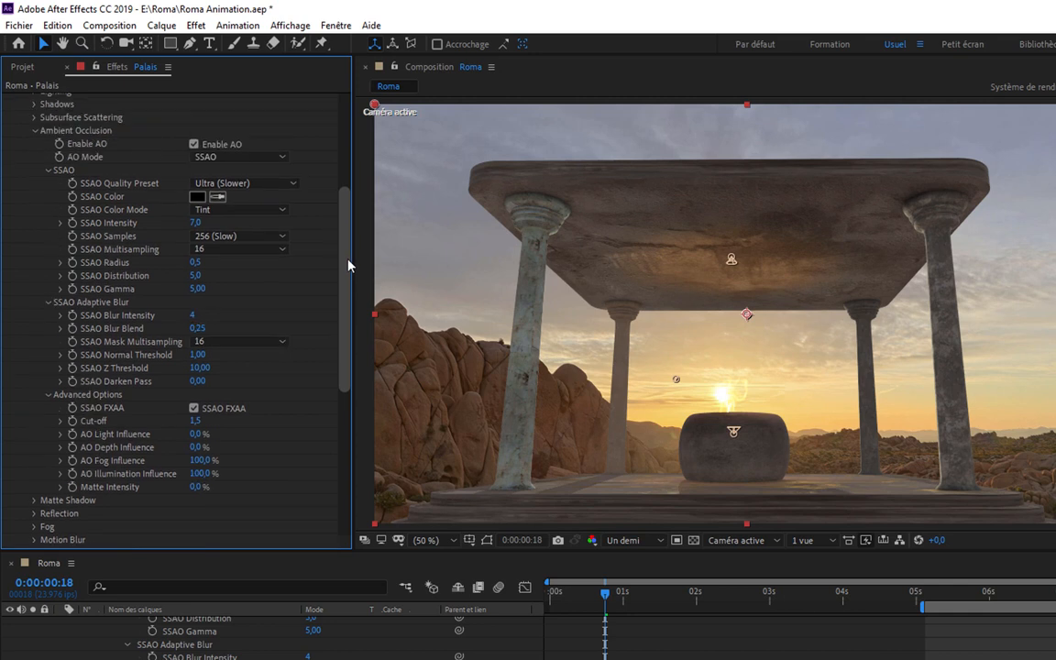
left_click(33, 137)
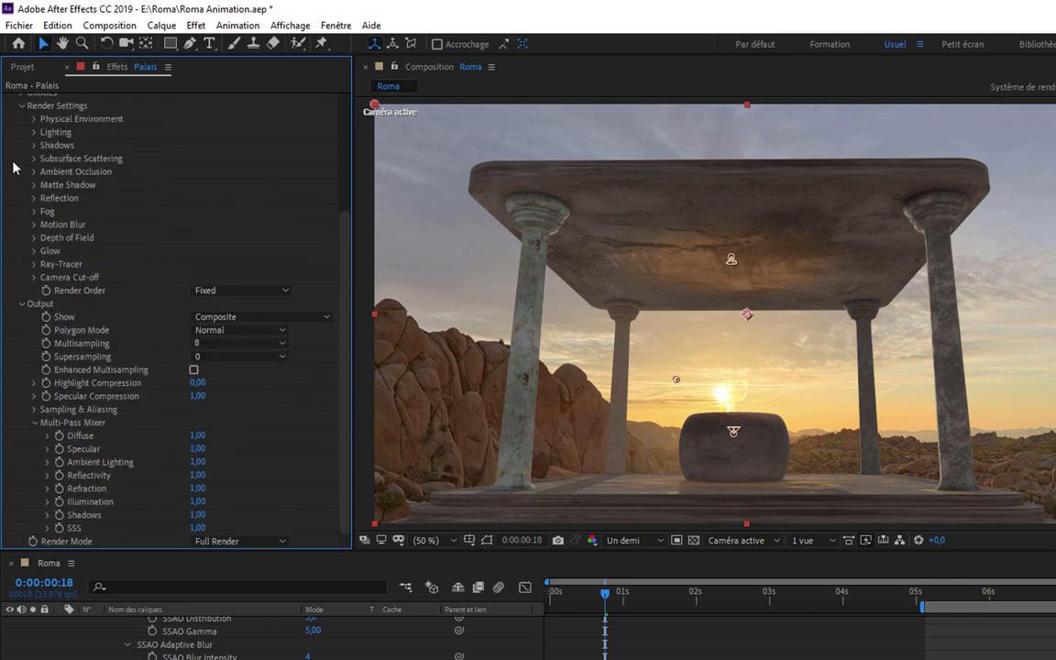
left_click(23, 305)
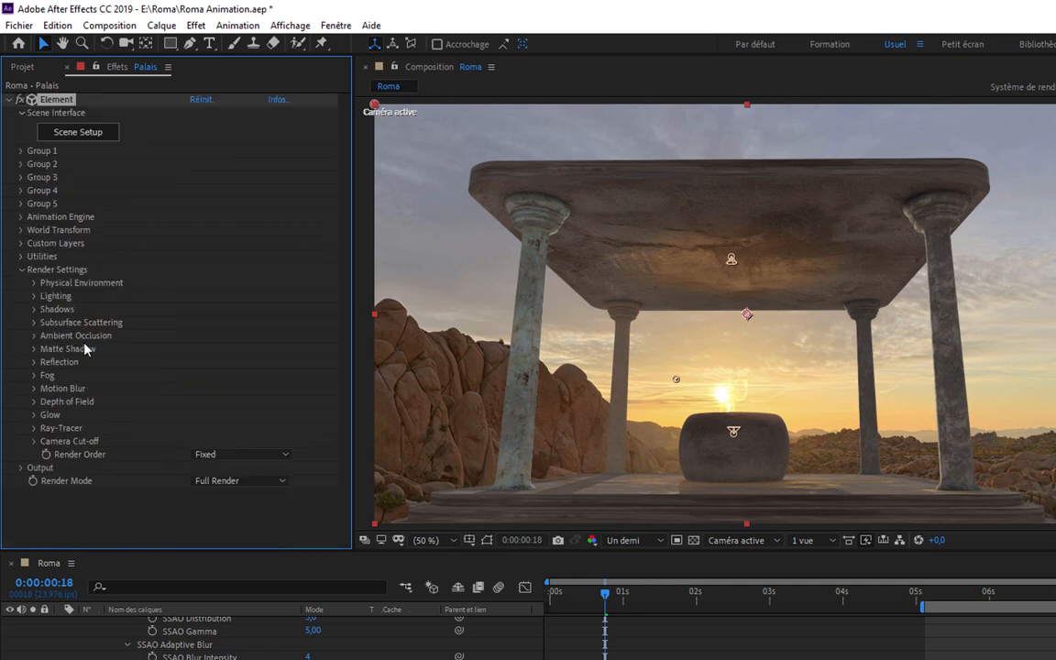
- Expand Element's Reflection render settings and move the current time to 0:00:06:16
left_click(34, 349)
left_click(34, 348)
left_click(34, 362)
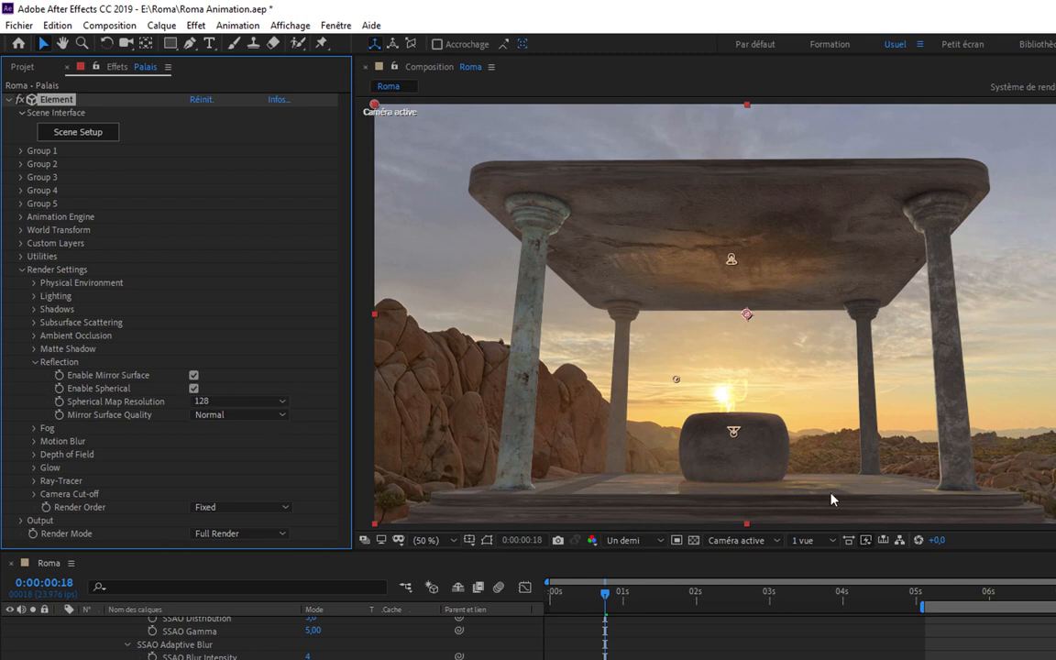
left_click(1038, 597)
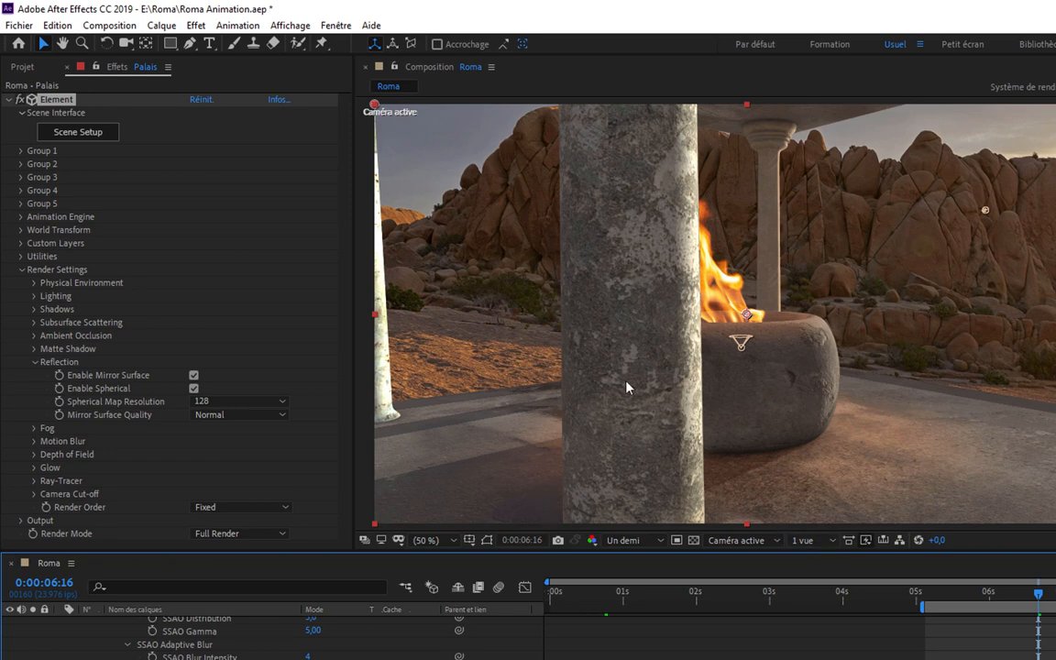
- Set Element's mirror surface quality to High, collapse the Reflection settings and expand the Fog settings
left_click(229, 400)
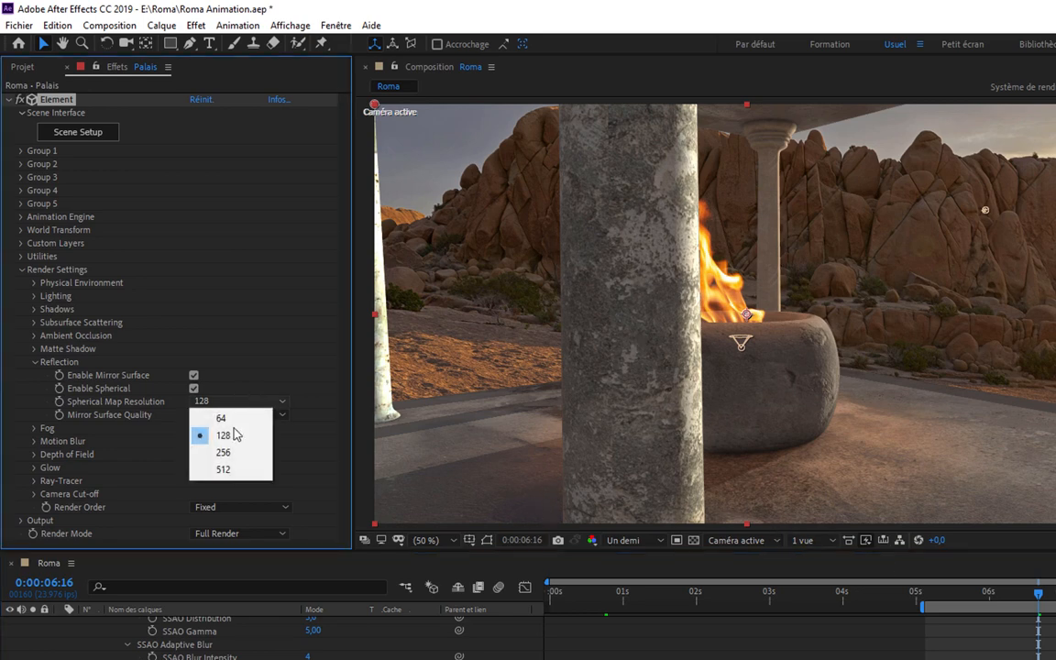
left_click(305, 401)
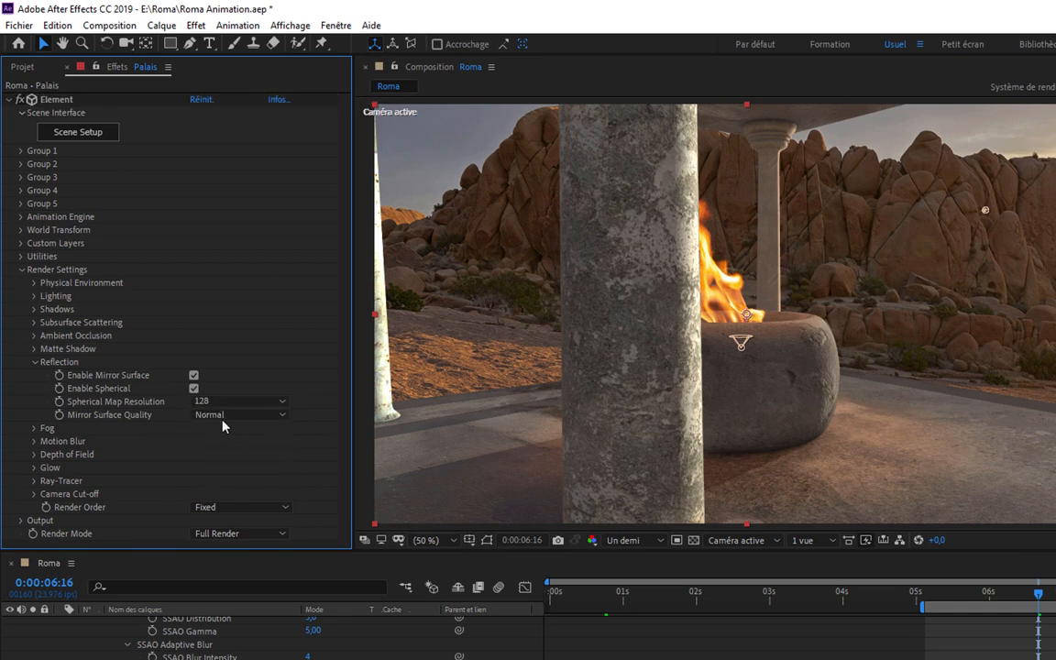
left_click(224, 417)
left_click(229, 448)
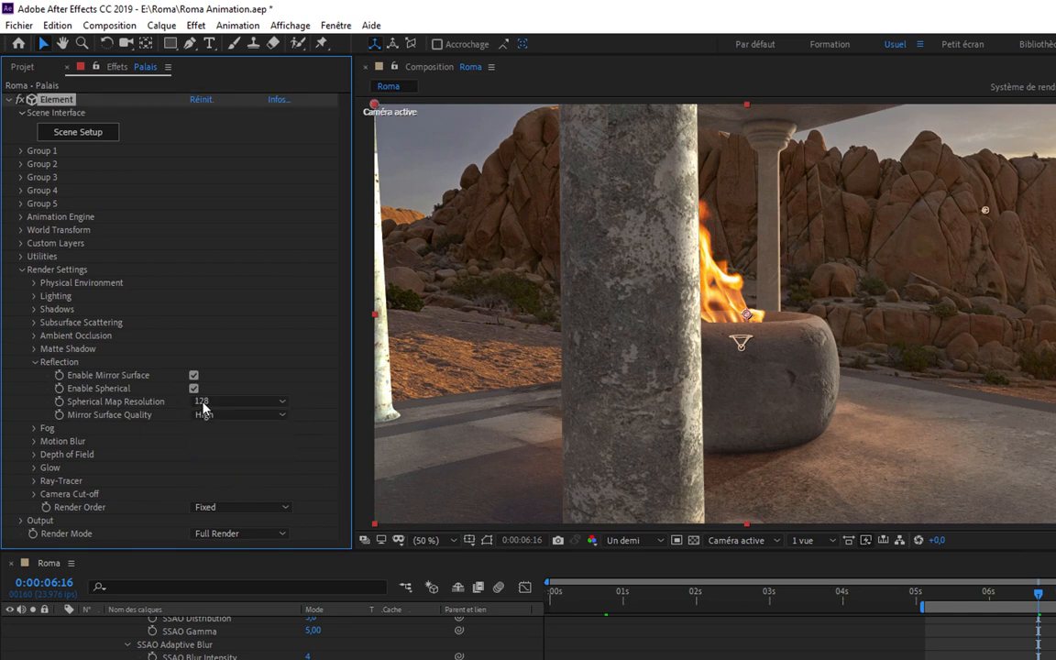
left_click(35, 362)
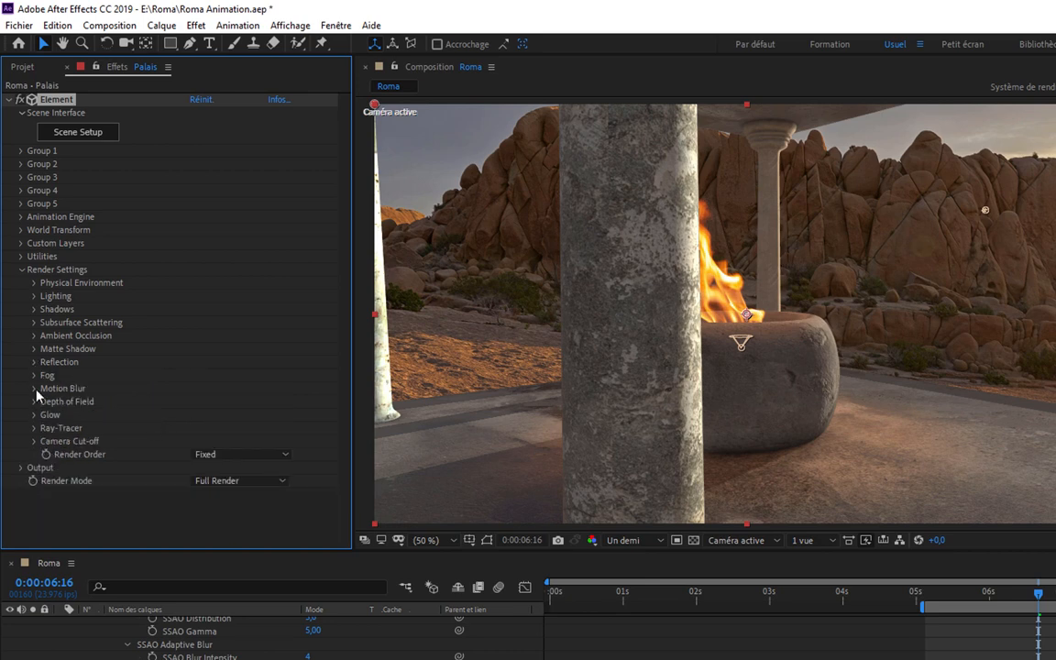
left_click(35, 376)
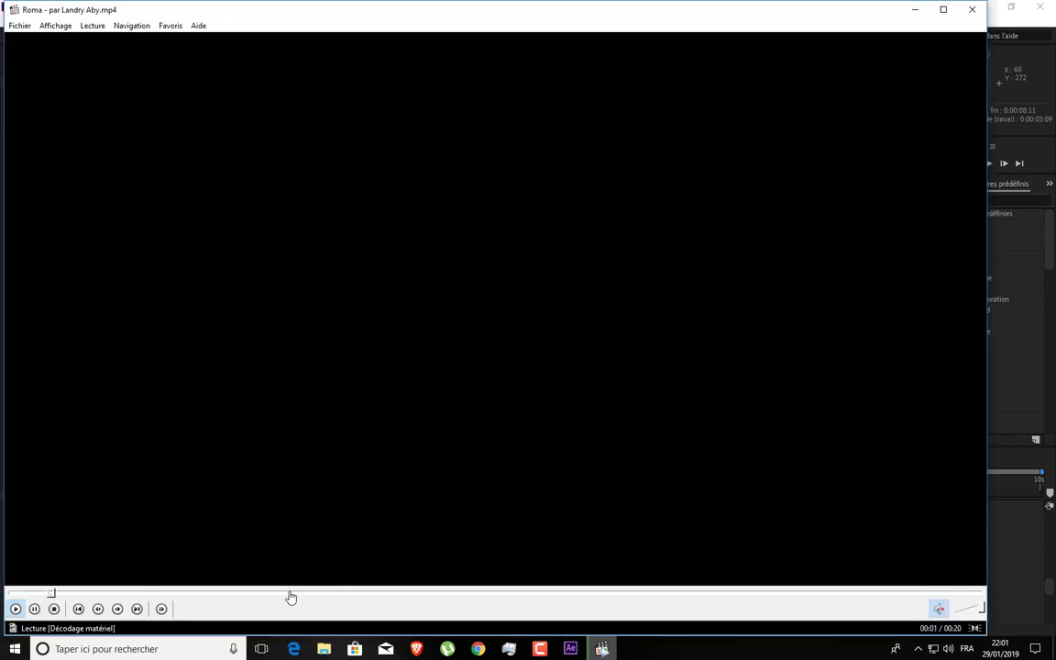
- Review the finished Roma video in the media player, pausing on the palace shot at 00:06, and return to After Effects
left_click(257, 596)
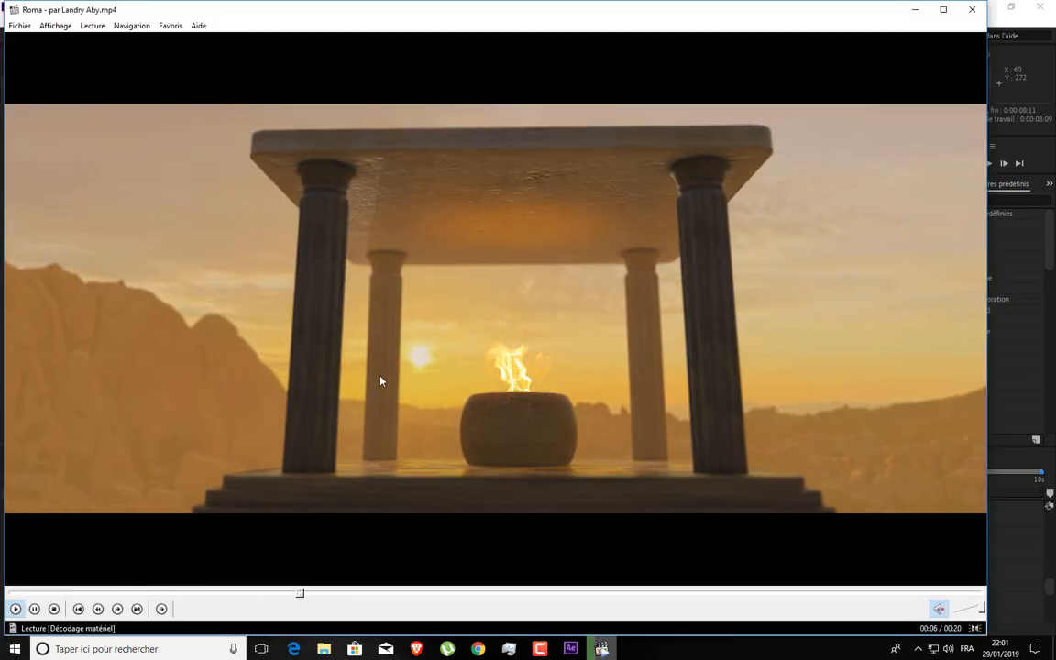
left_click(403, 399)
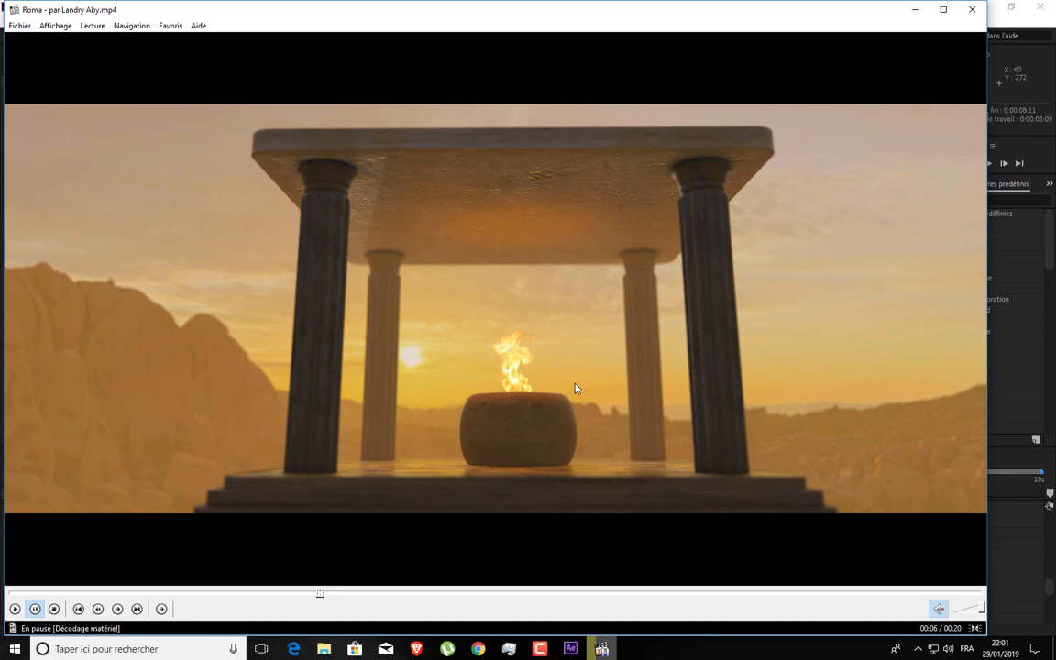
left_click(915, 9)
- Enable Element's fog with the current time at 0:00:02:02 and set the fog color to pure red, FF0000
left_click(568, 489)
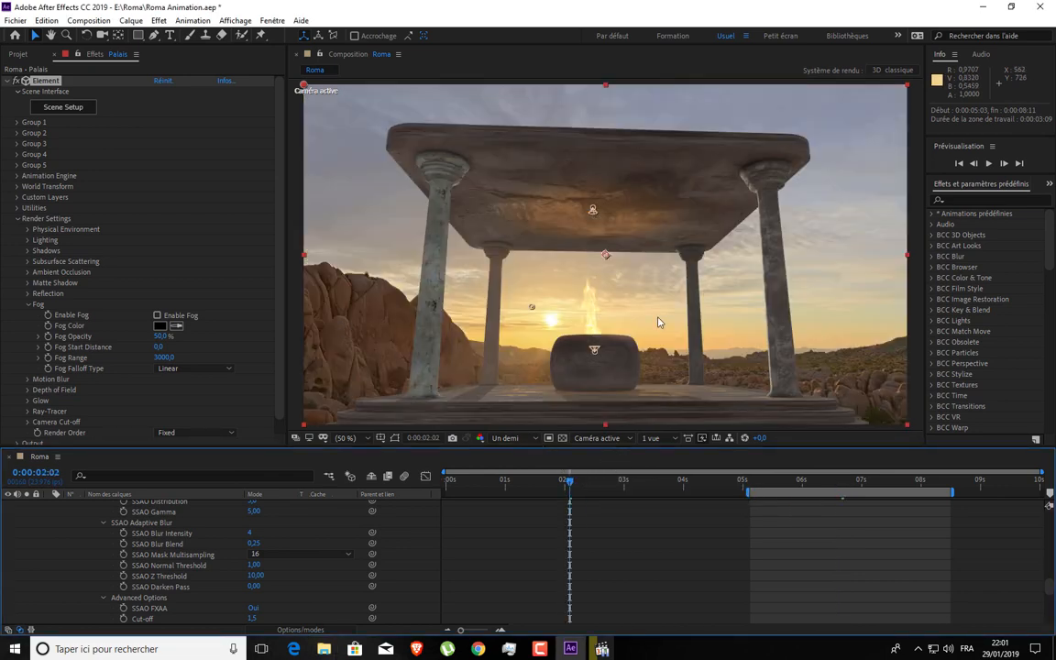
left_click(157, 315)
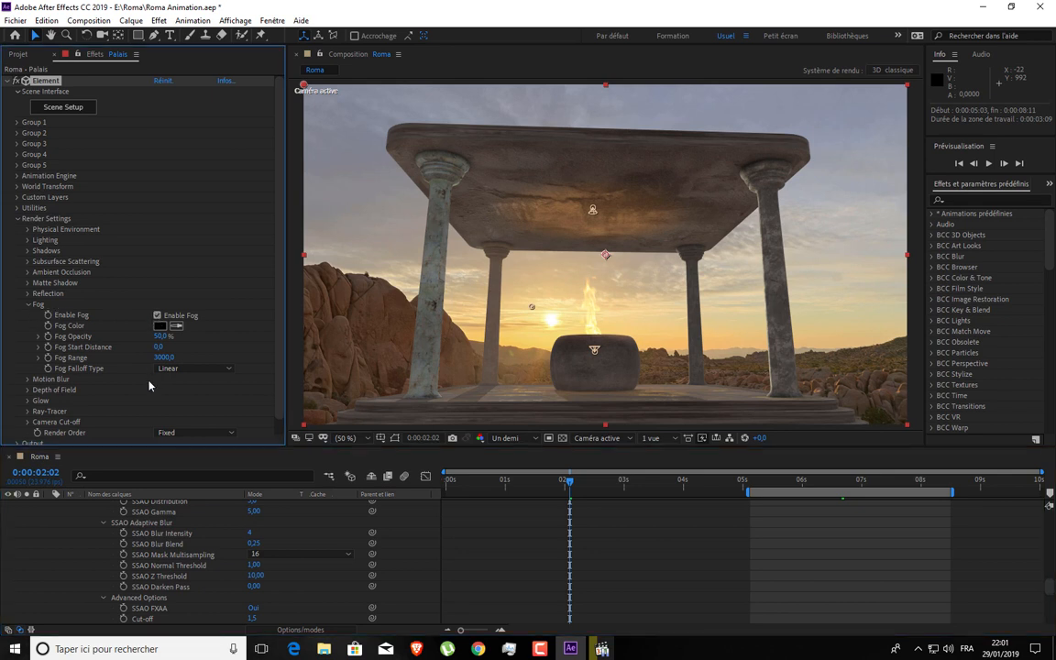
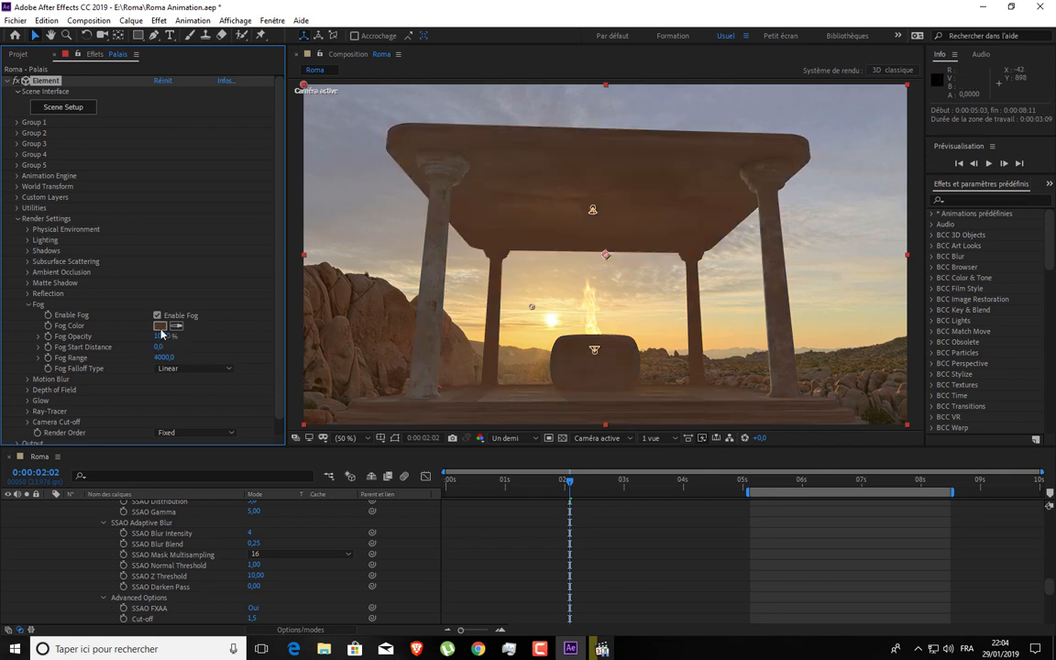
left_click(159, 327)
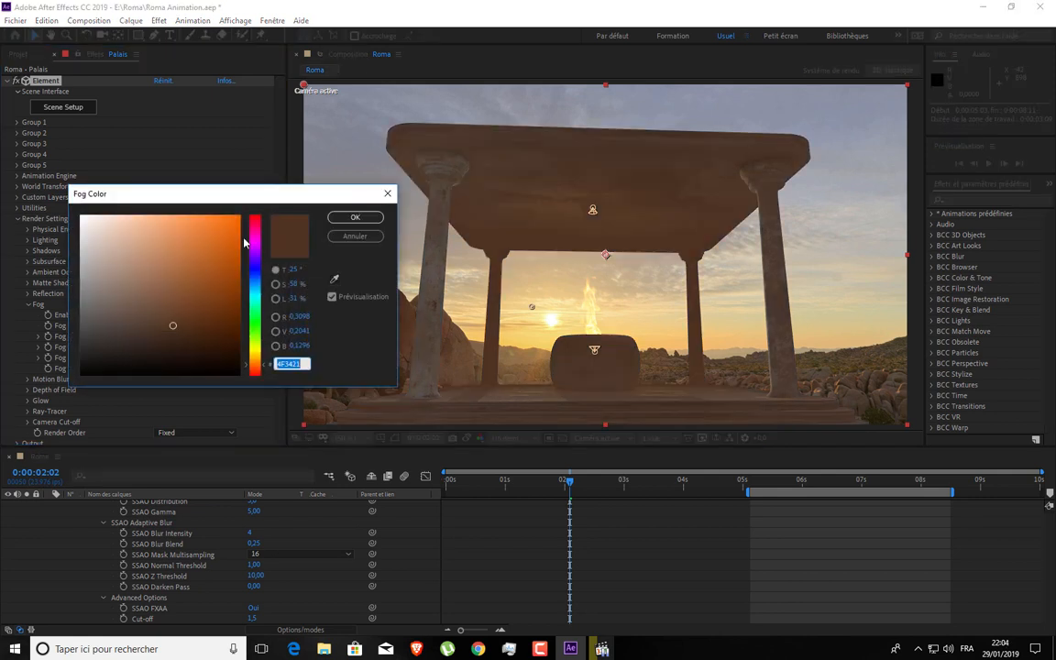
left_click_drag(254, 229, 360, 171)
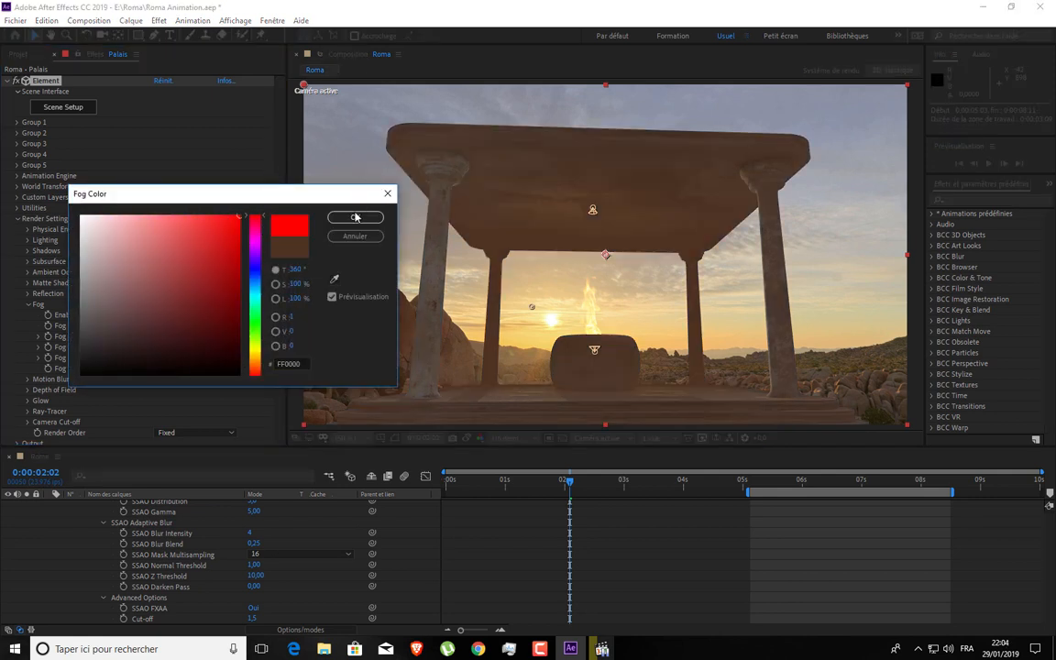
left_click(355, 217)
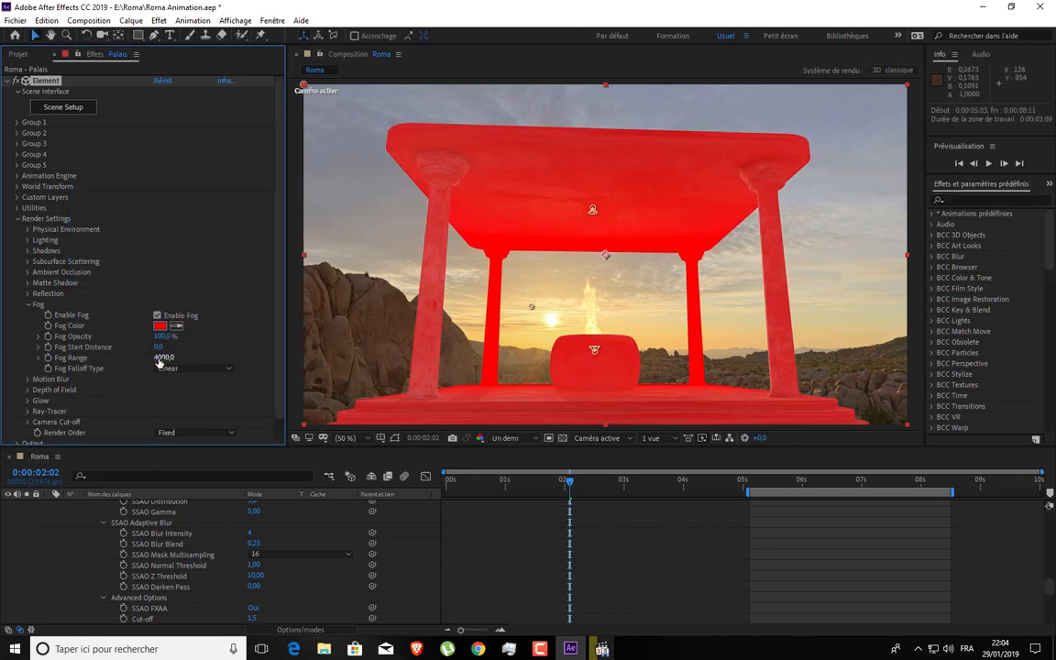
- Try fog ranges of 5000 and 8000 on the palace
left_click(162, 357)
type("50")
left_click(162, 358)
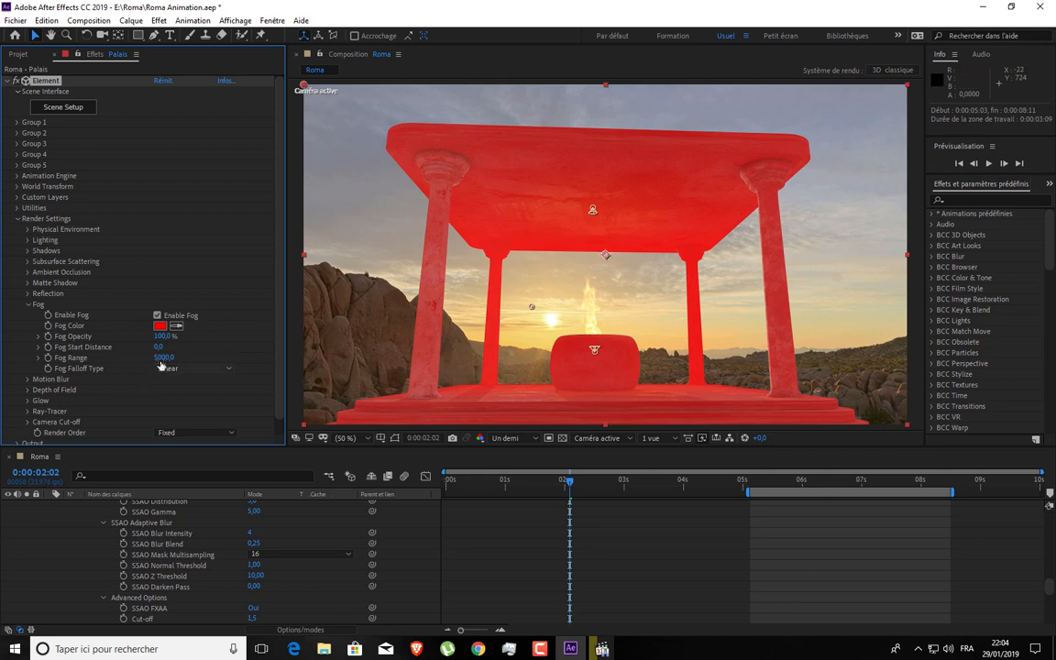
left_click(161, 358)
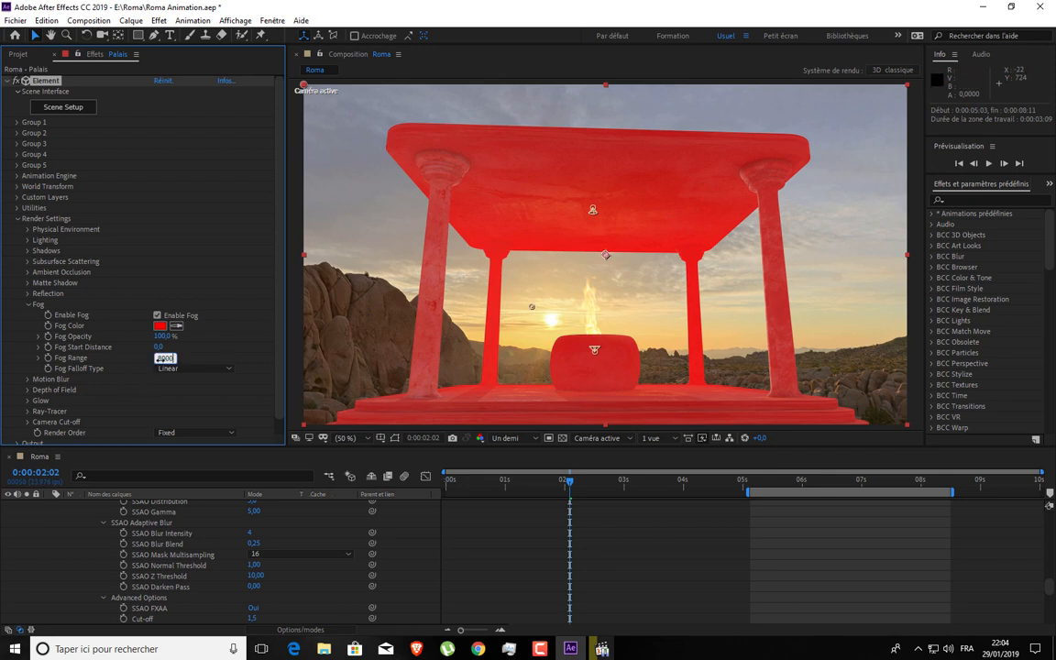
type("8000")
key("Return")
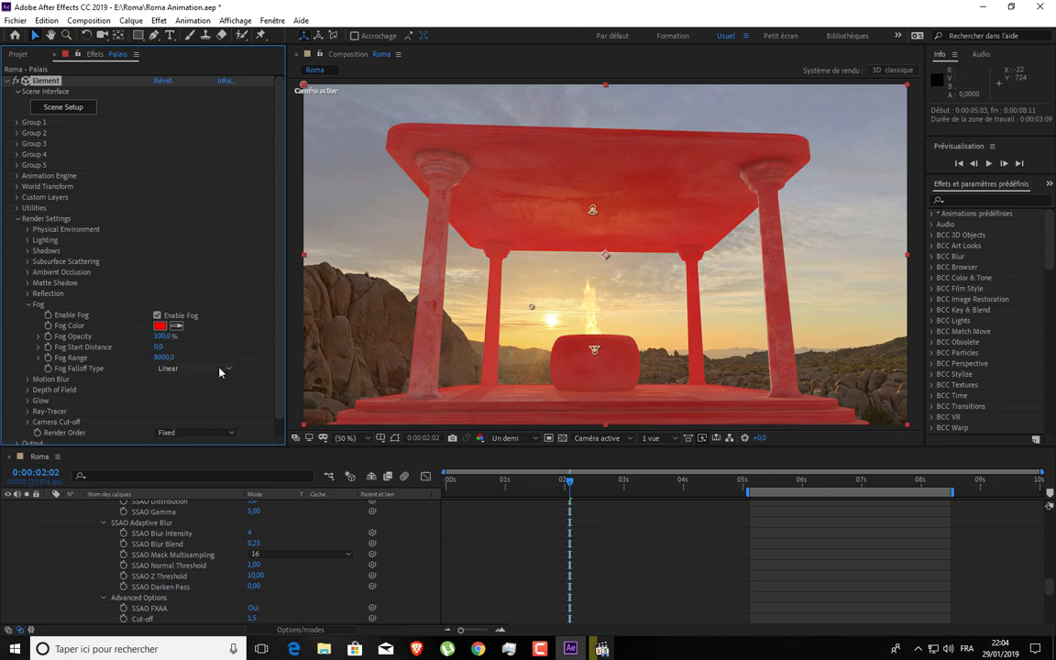
- Try fog start distances of 2000 and 3000 on the palace, and set the fog range to 5000
left_click(157, 348)
key("Return")
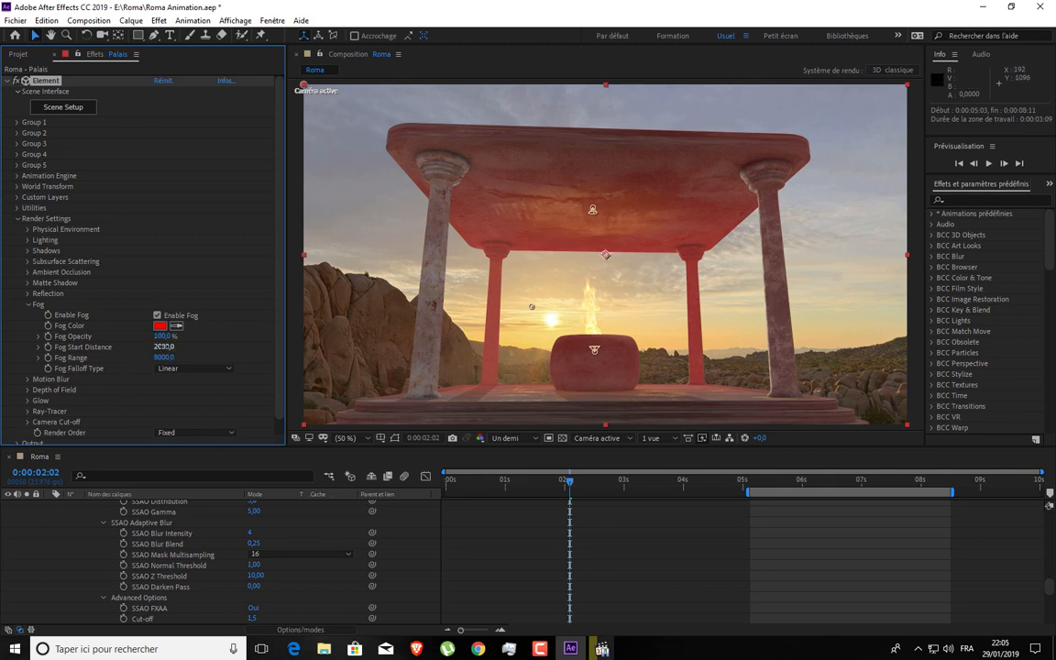
left_click(164, 348)
type("3000")
key("Return")
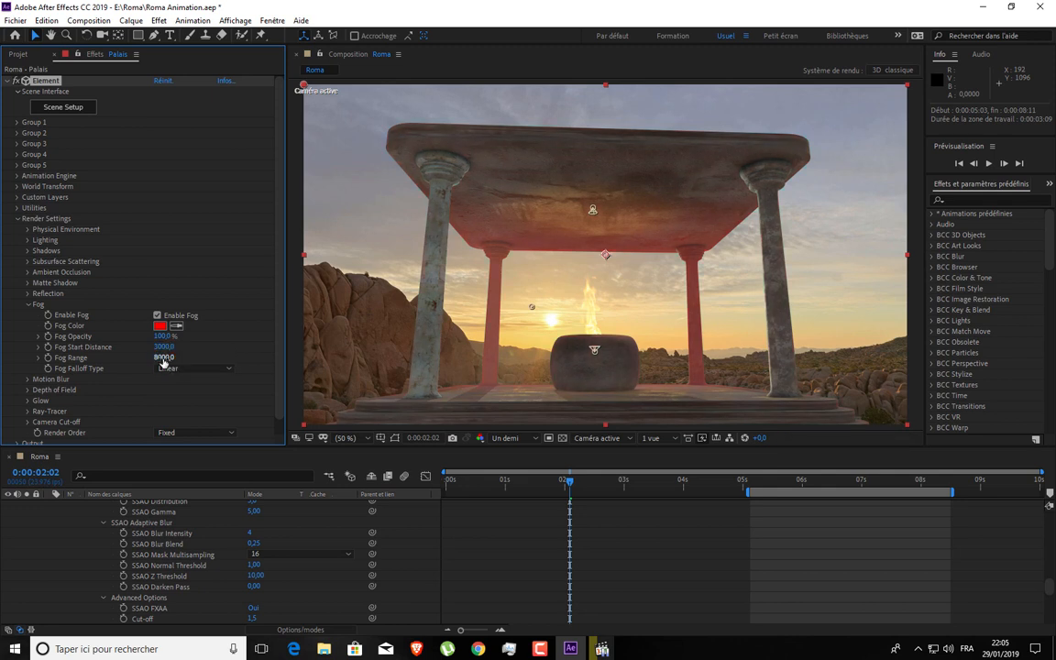
left_click(165, 358)
type("5000")
key("Return")
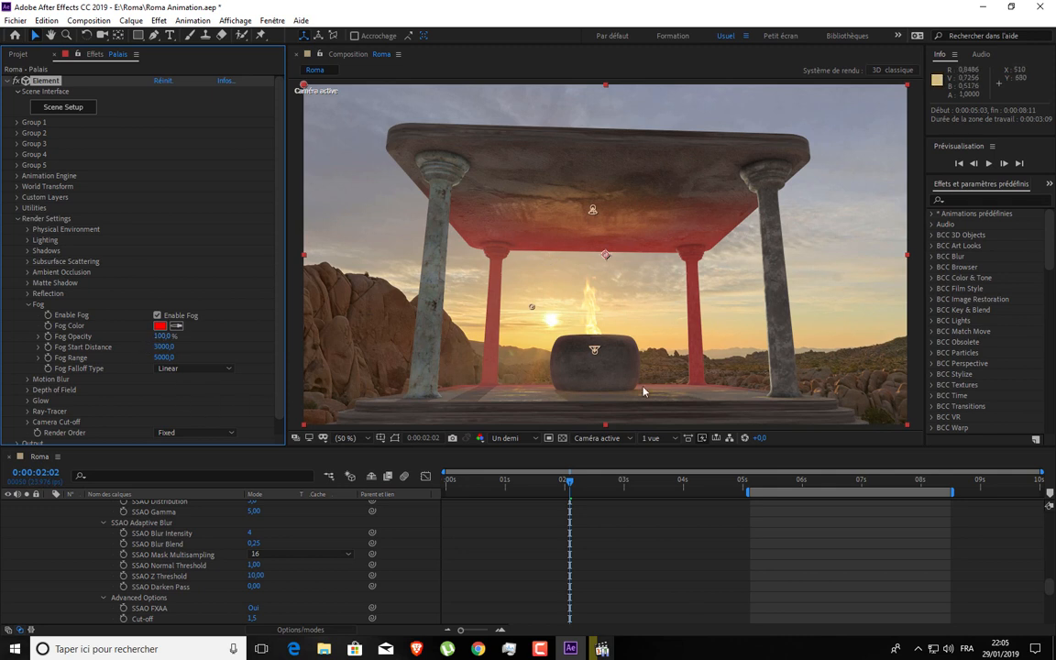
- Sample the fog color from several points of the ground, sky and background, ending on a brown from the rocks
left_click(176, 326)
left_click(518, 398)
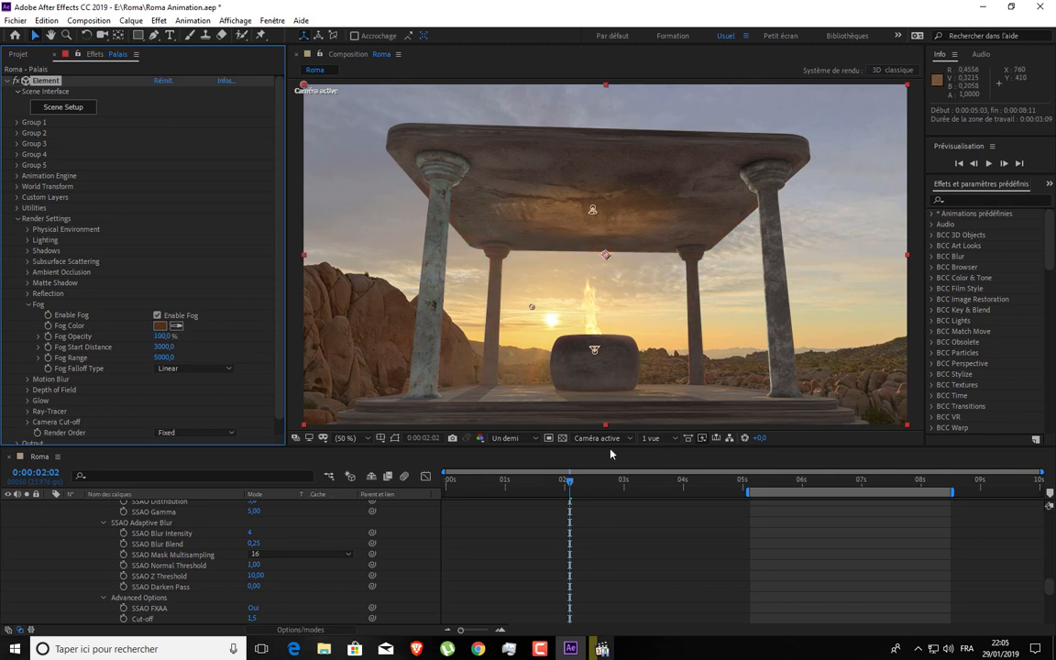
left_click(176, 325)
left_click(524, 336)
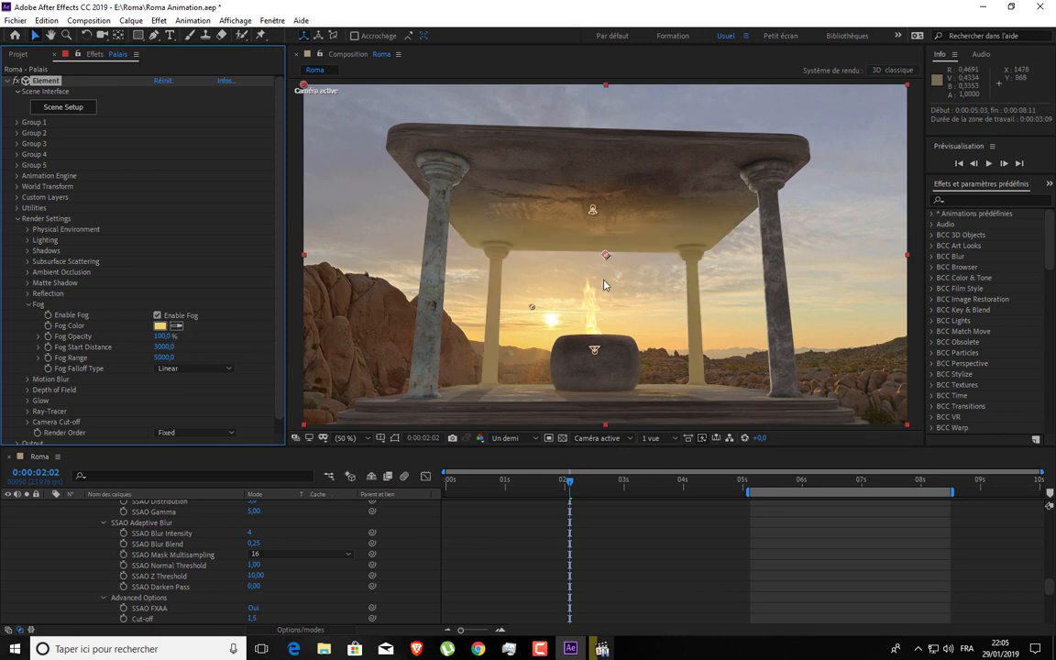
left_click(176, 325)
left_click(728, 343)
left_click(176, 325)
left_click(394, 295)
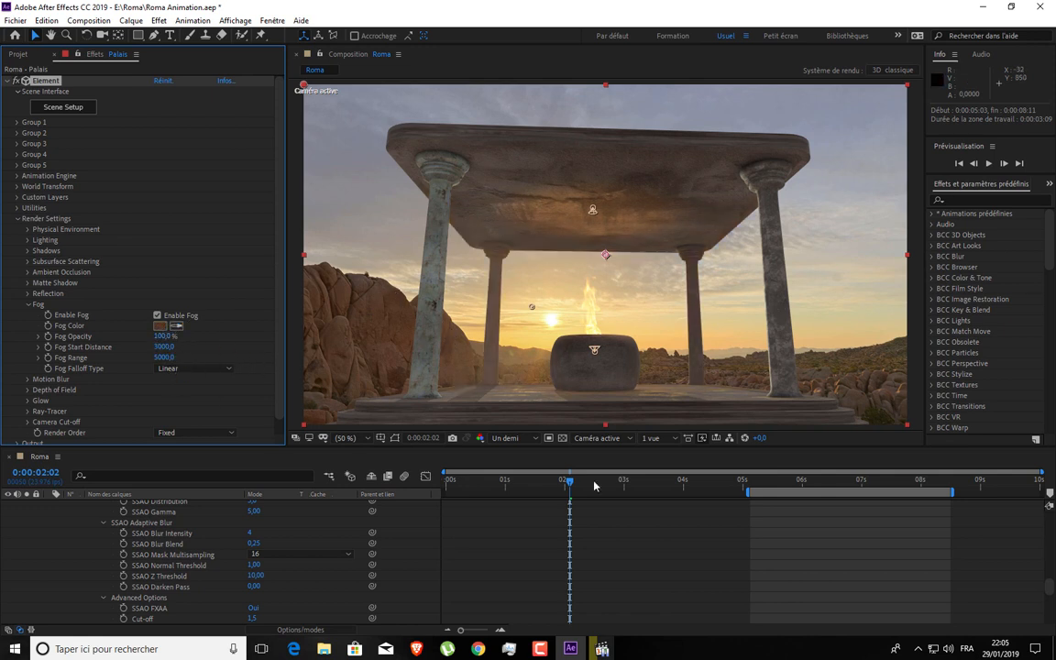
- Darken the fog color to a deep brown, 291204
left_click(160, 326)
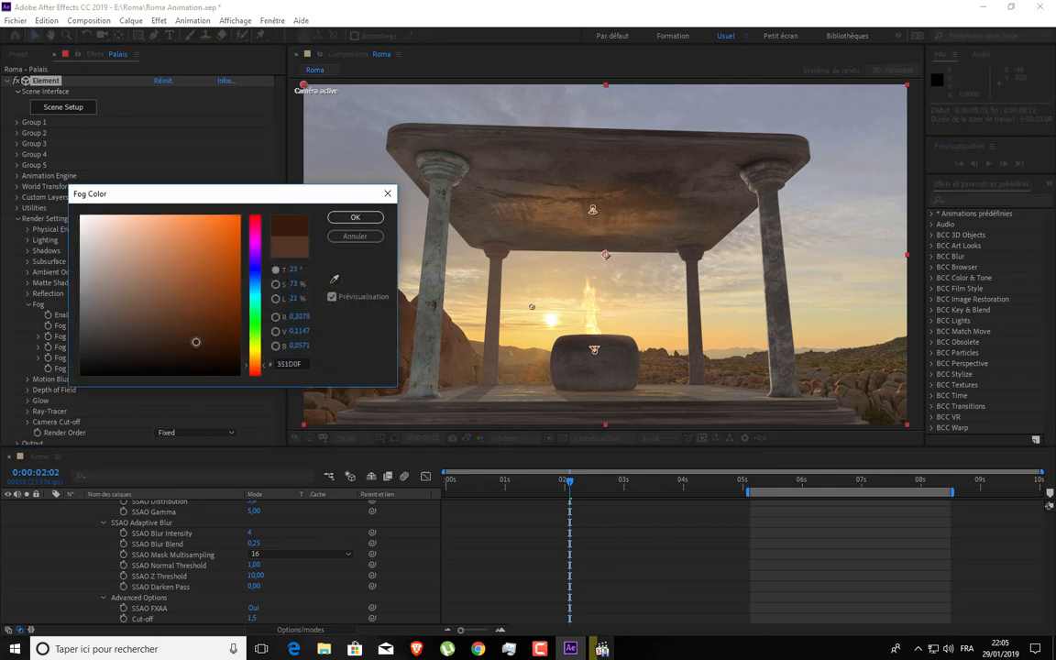
left_click(222, 351)
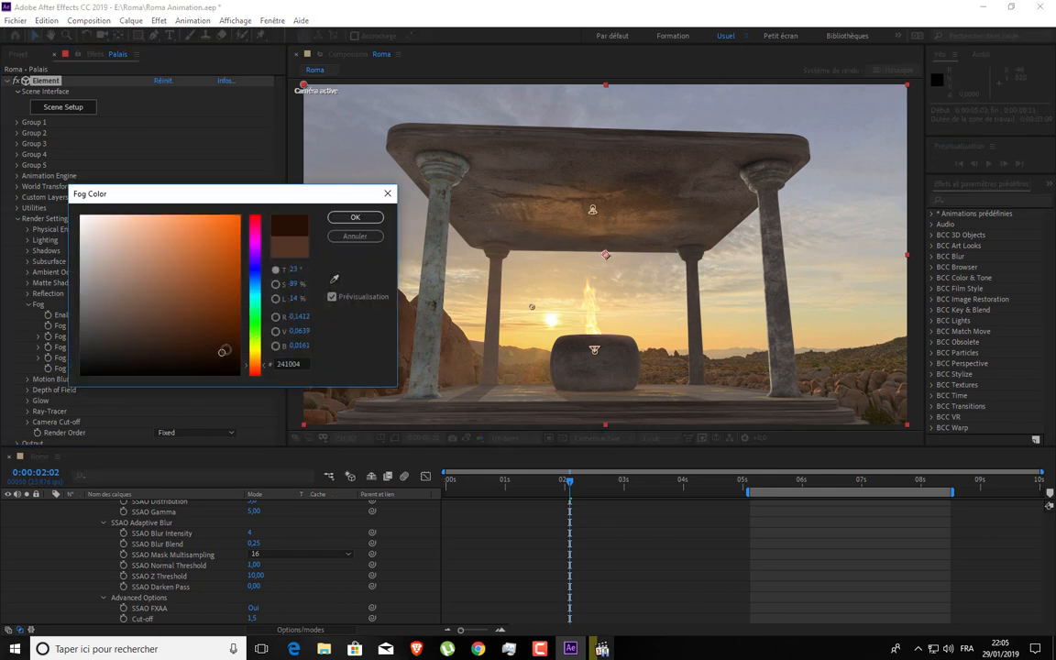
left_click(226, 349)
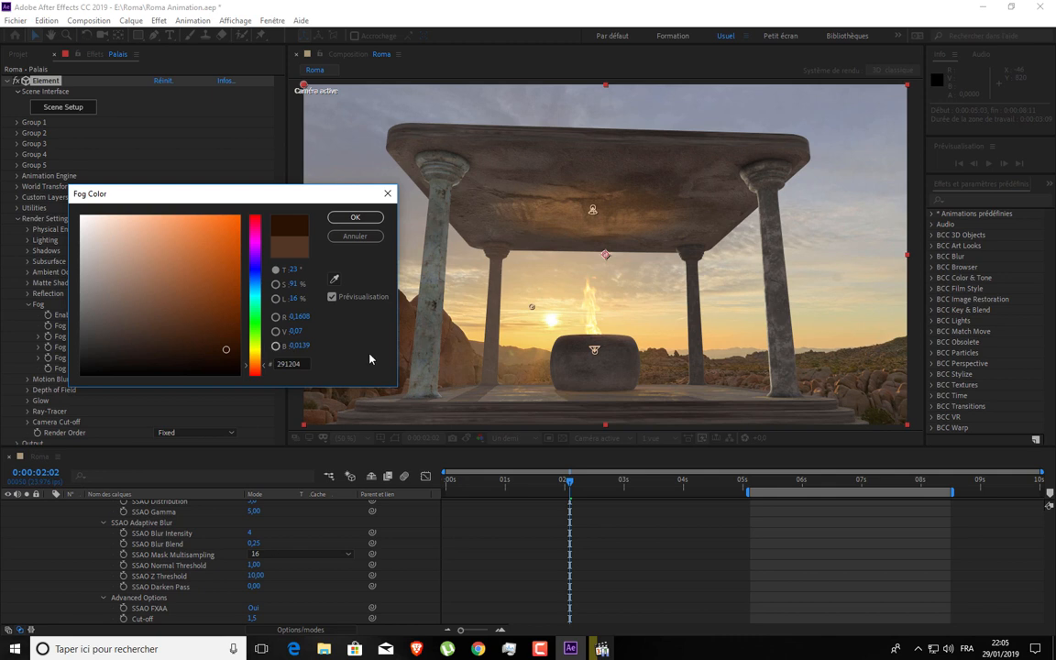
left_click(290, 363)
left_click(355, 217)
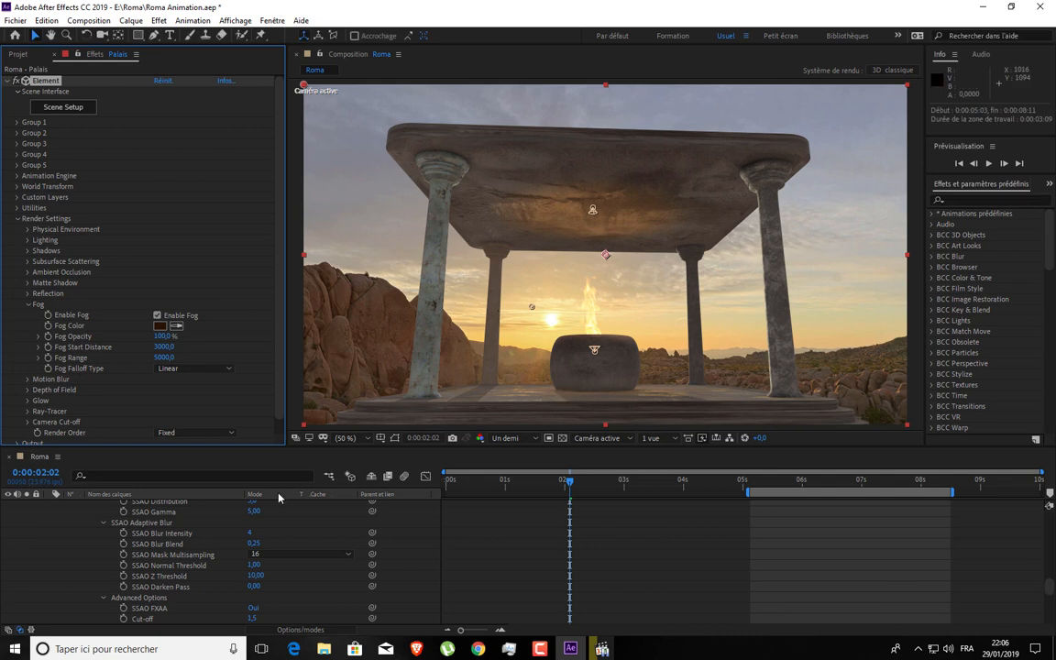
- Set the fog start distance to 2000
left_click(163, 357)
left_click(165, 347)
type("2000")
key("Return")
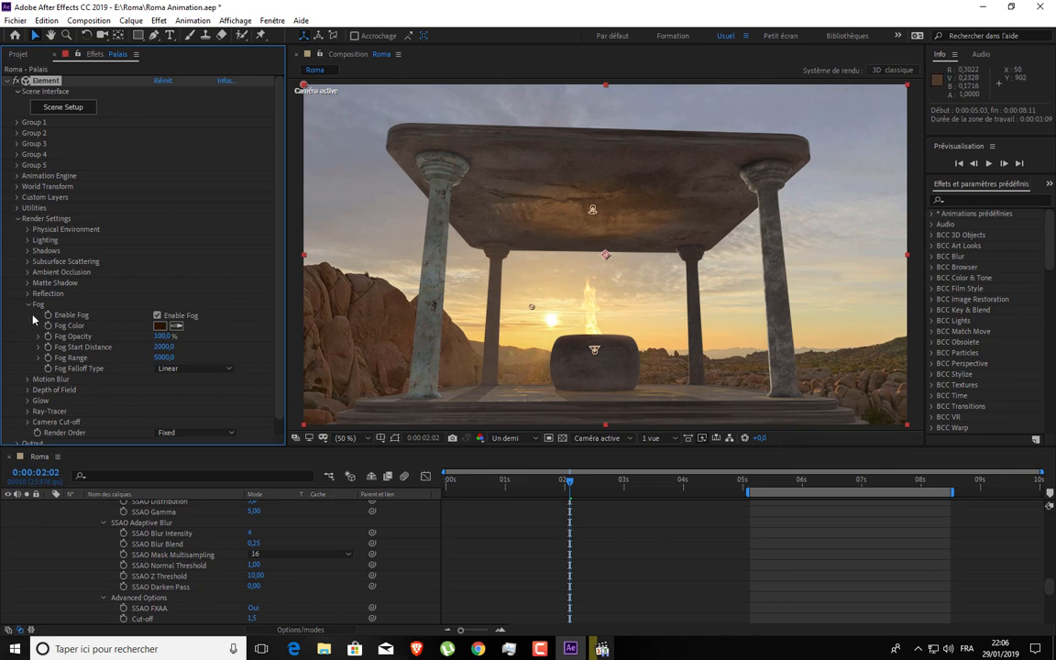
- Compare the palace with fog disabled and enabled, and set the fog start distance to 1000
left_click(156, 316)
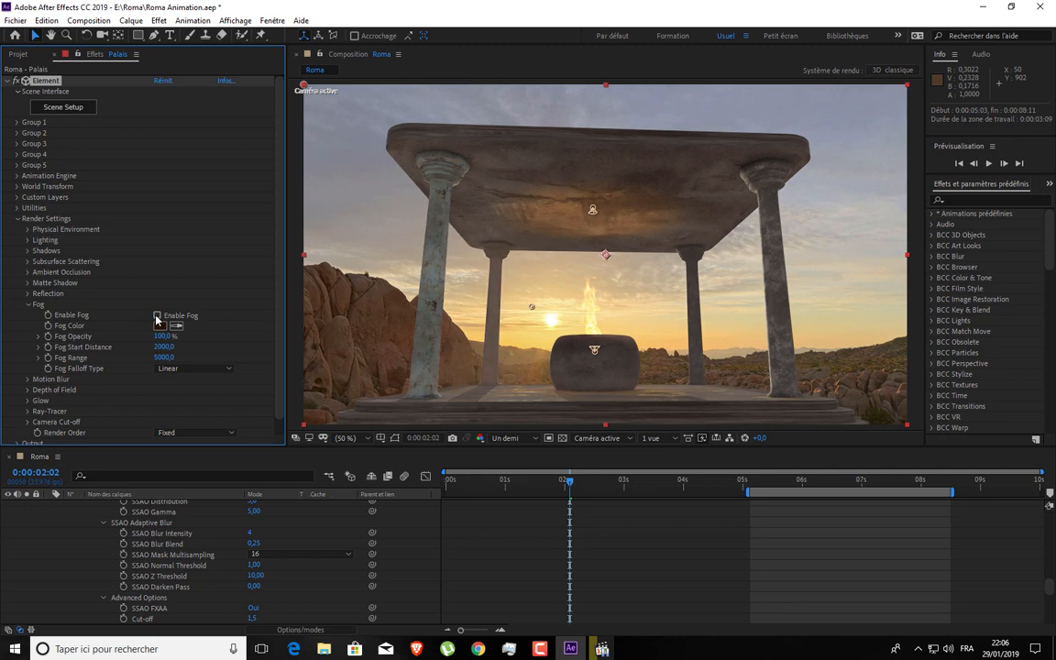
left_click(157, 317)
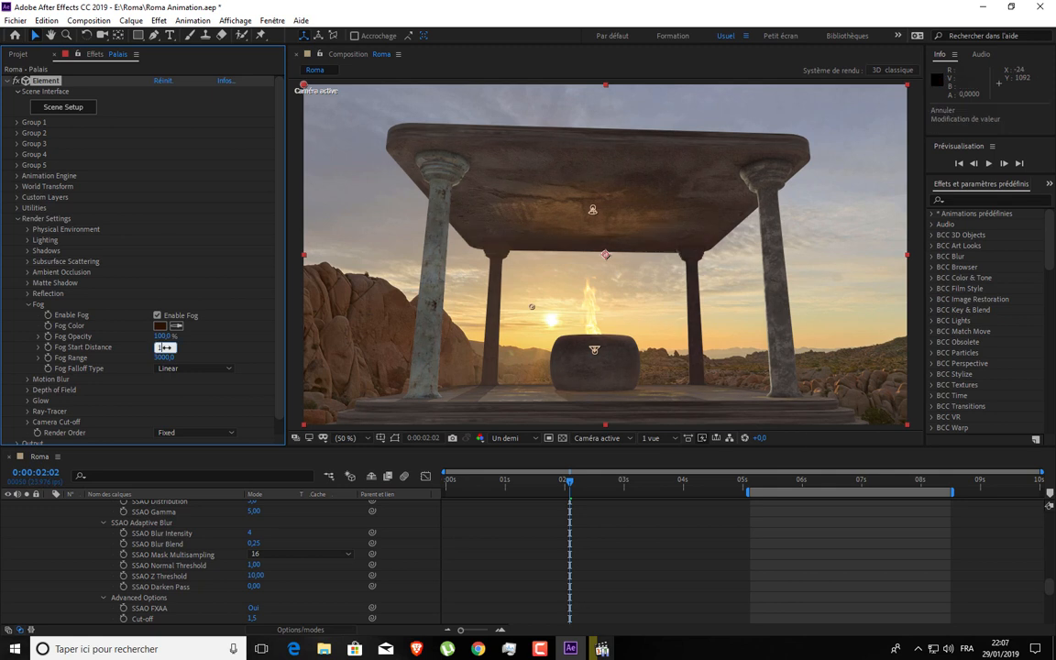
key("Return")
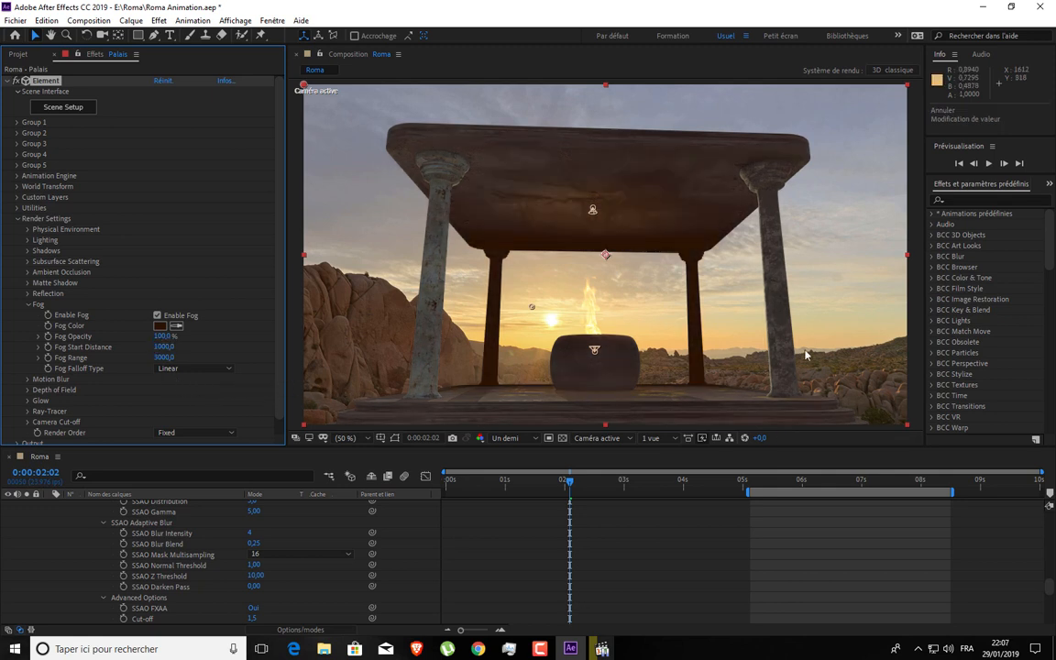
- Try fog opacities of 50% and 80%, and settle the fog opacity at 50%
left_click(155, 337)
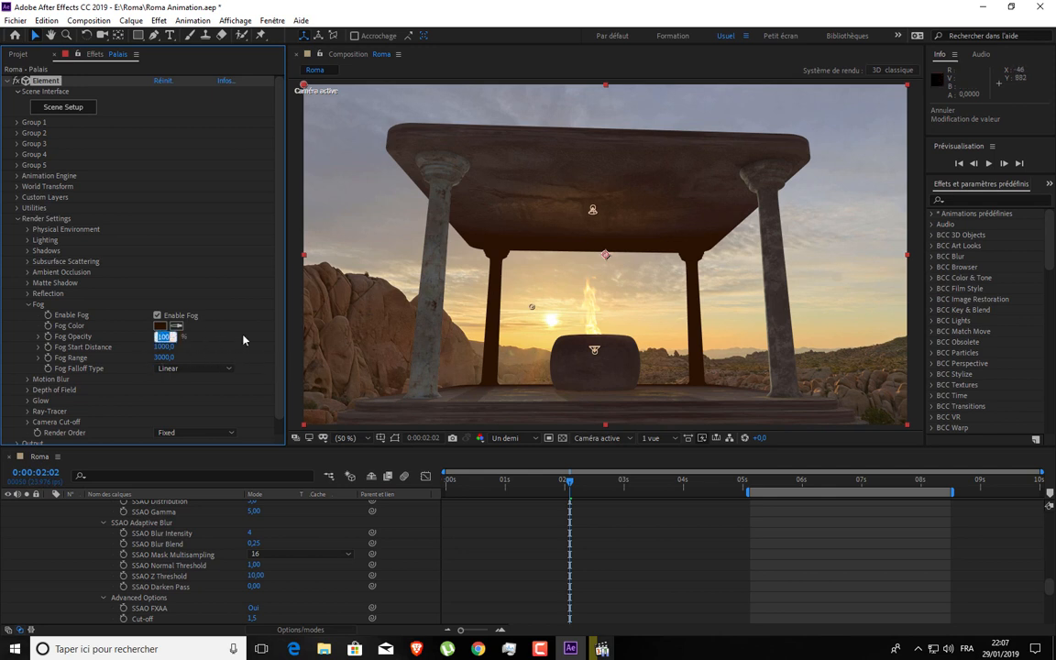
type("50")
key("Return")
left_click(162, 337)
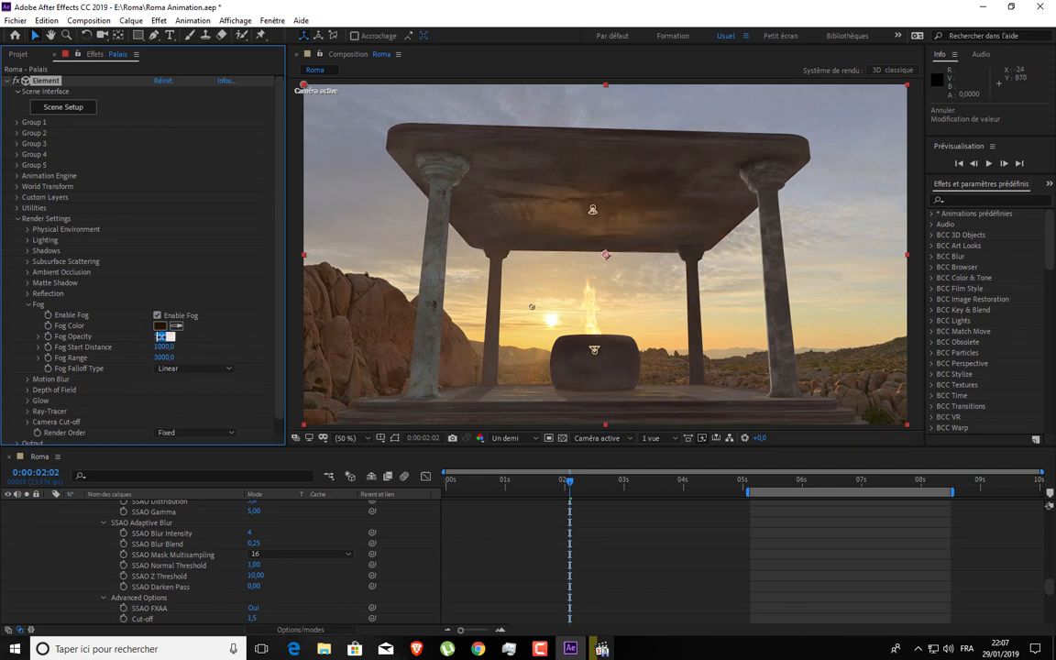
type("80")
key("Return")
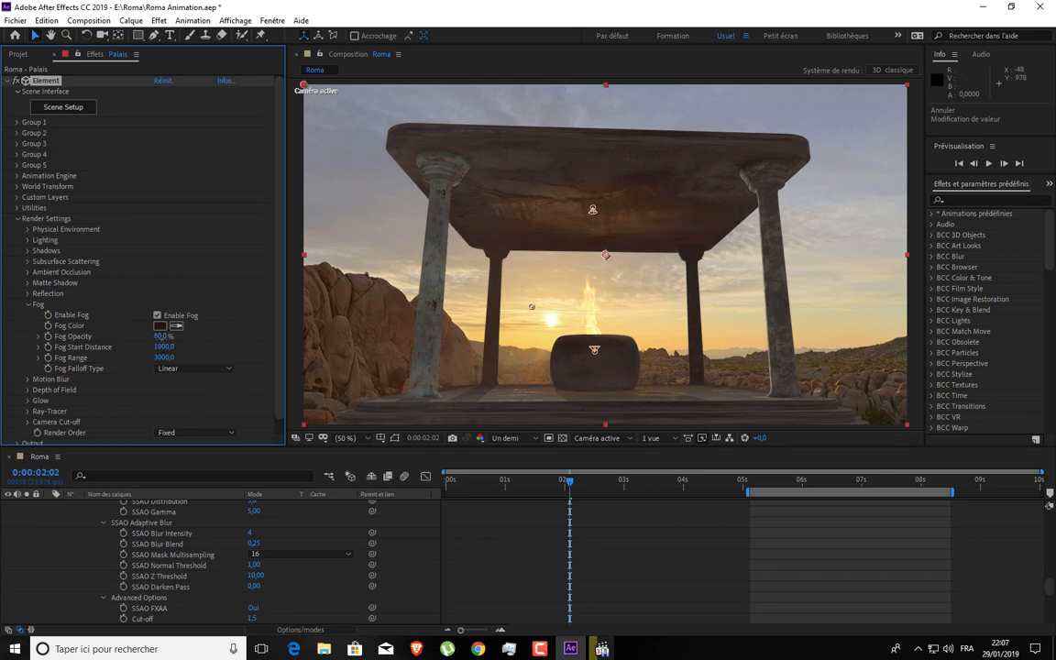
left_click(163, 336)
type("50")
key("Return")
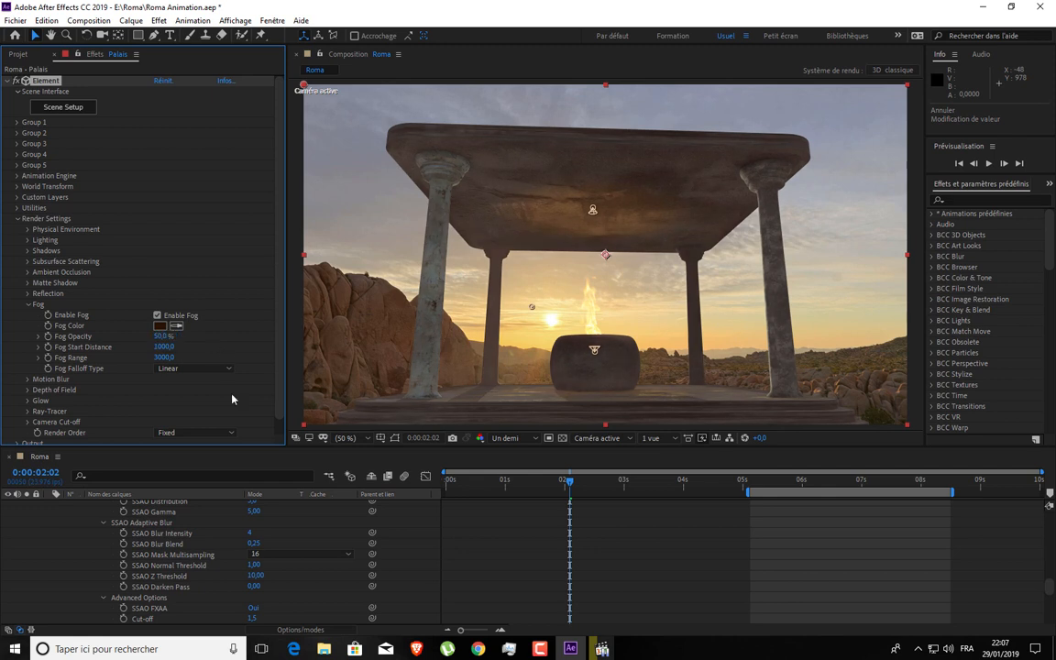
left_click(172, 326)
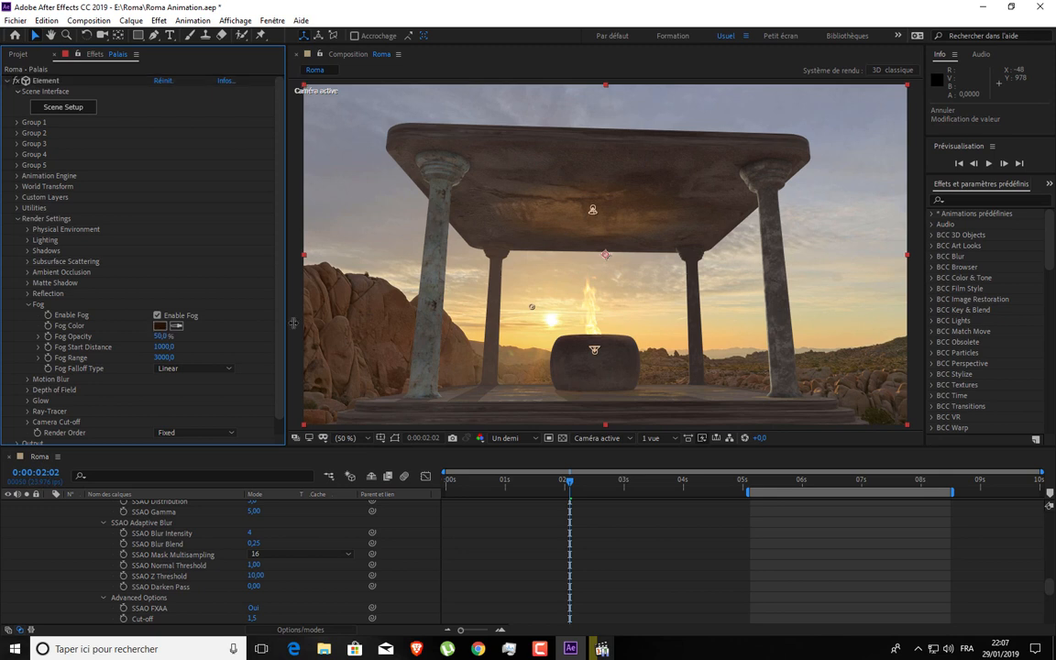
- Sample the Palais fog color from the rocks beside the palace, toggle the fog for comparison, and close the fog settings
left_click(403, 292)
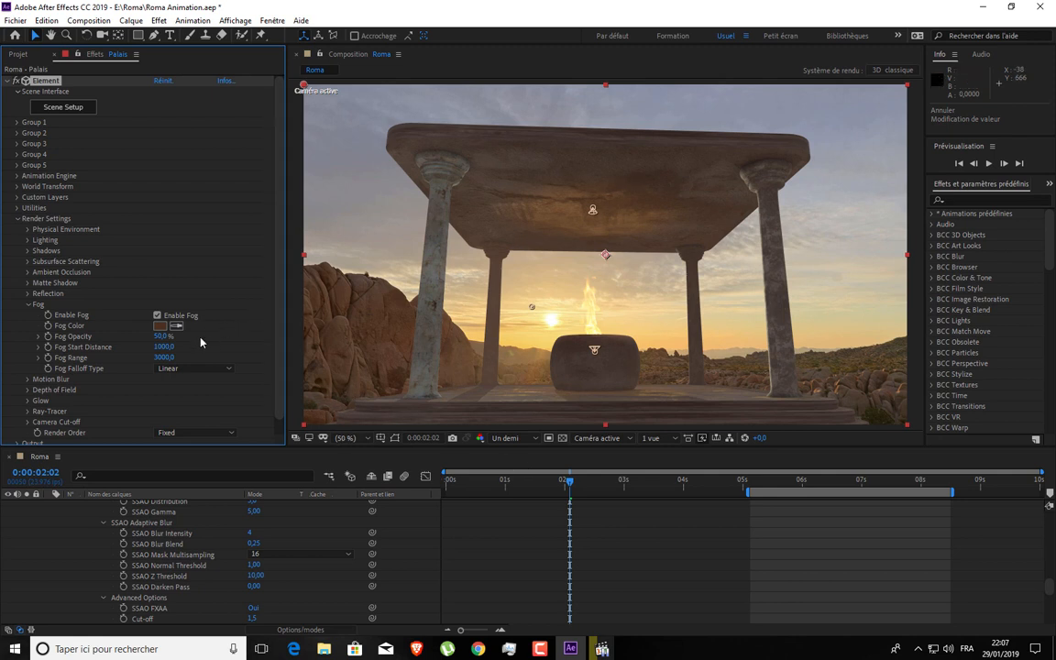
left_click(158, 316)
left_click(28, 304)
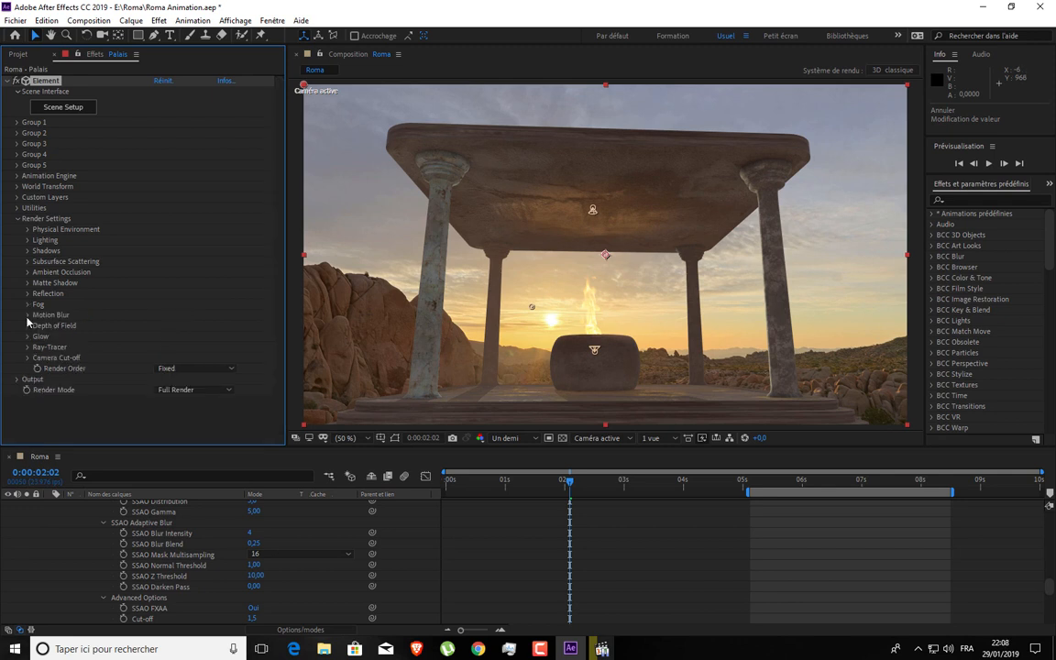
- Turn on motion blur in the Palais layer's Element render settings
left_click(28, 315)
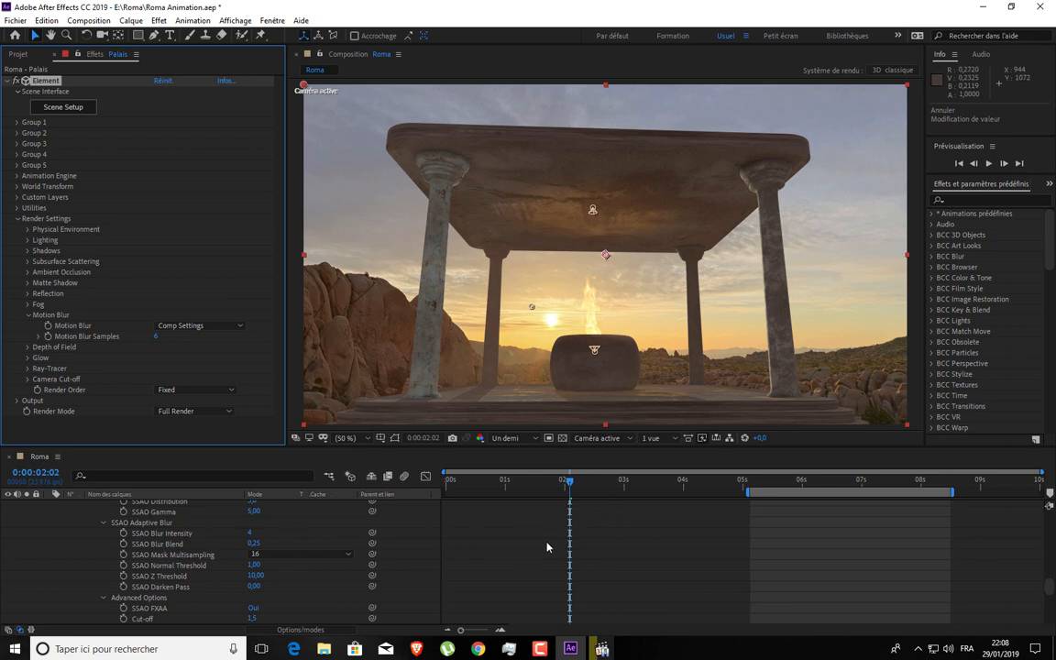
left_click(185, 327)
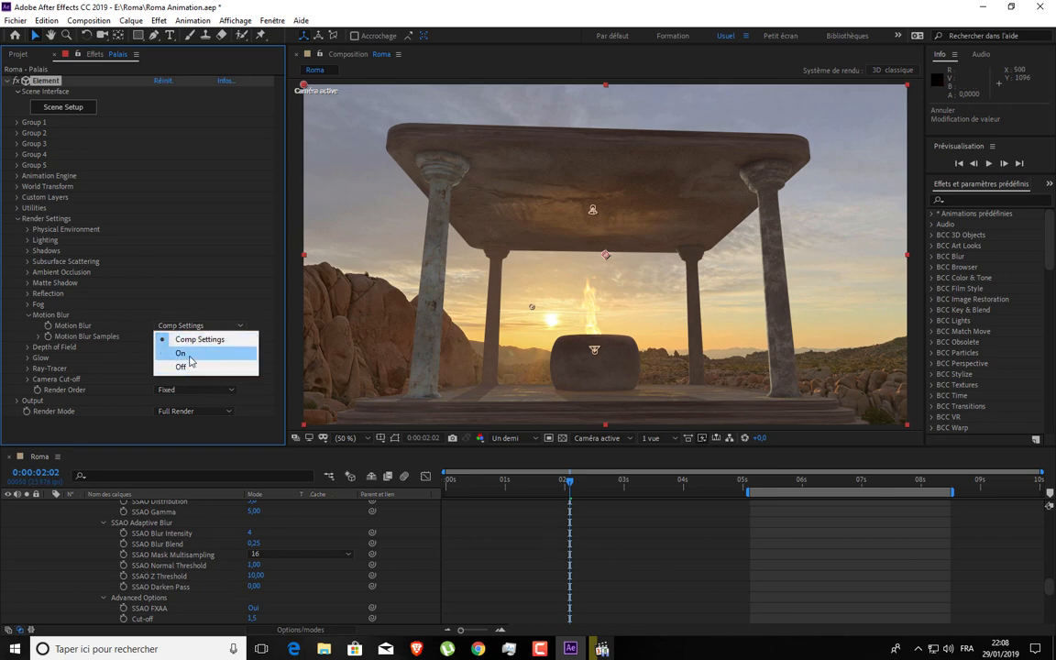
left_click(174, 317)
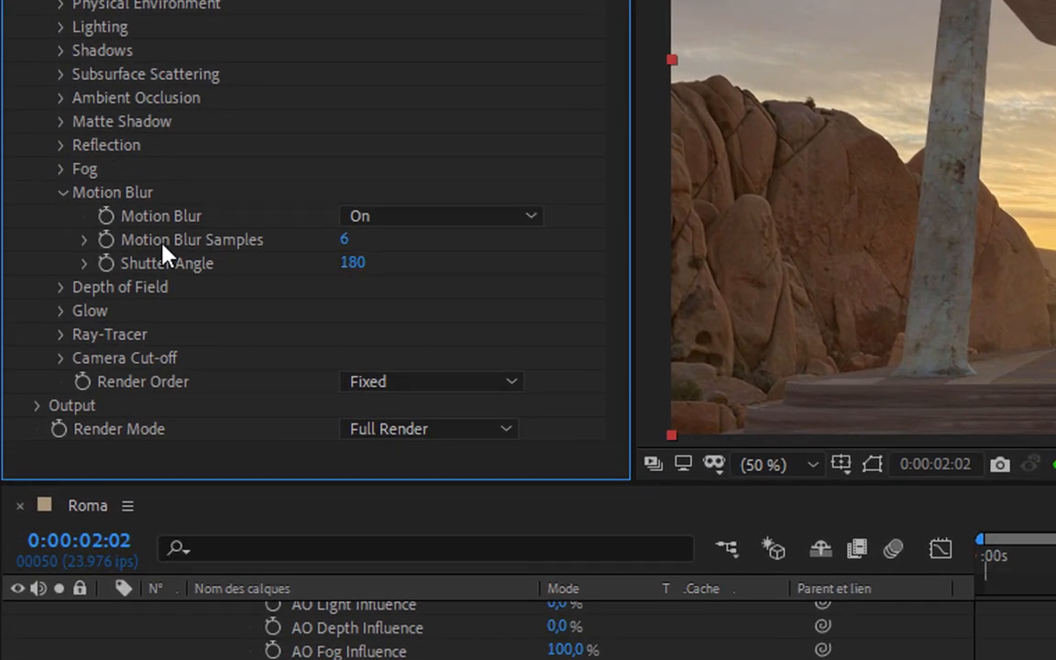
left_click(62, 194)
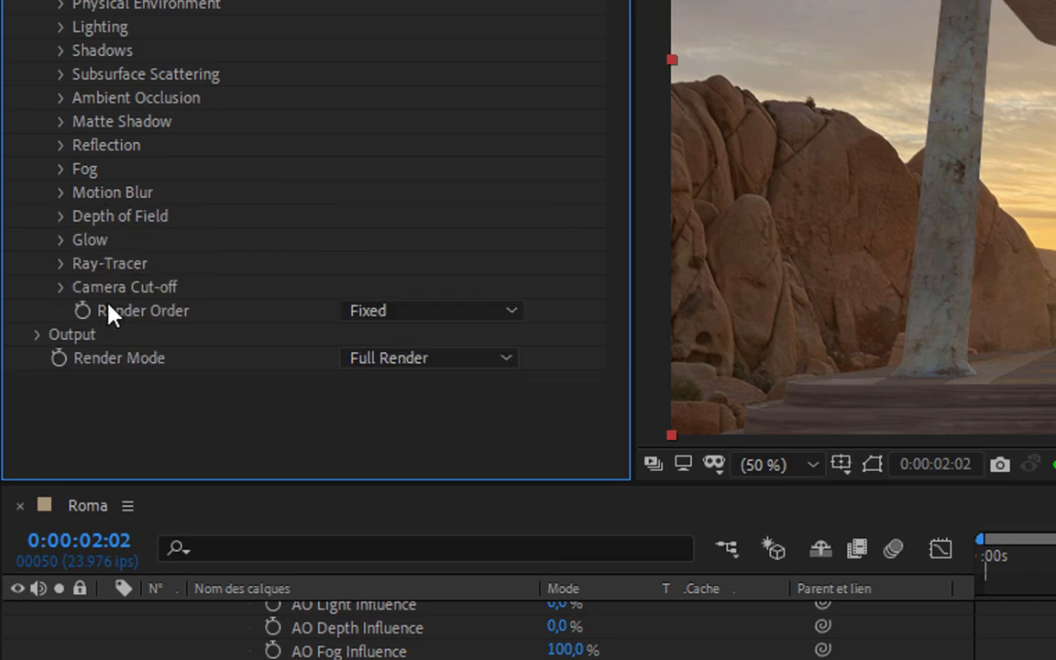
- Set the Palais layer's depth of field mode to Multi Pass (Slower)
left_click(61, 218)
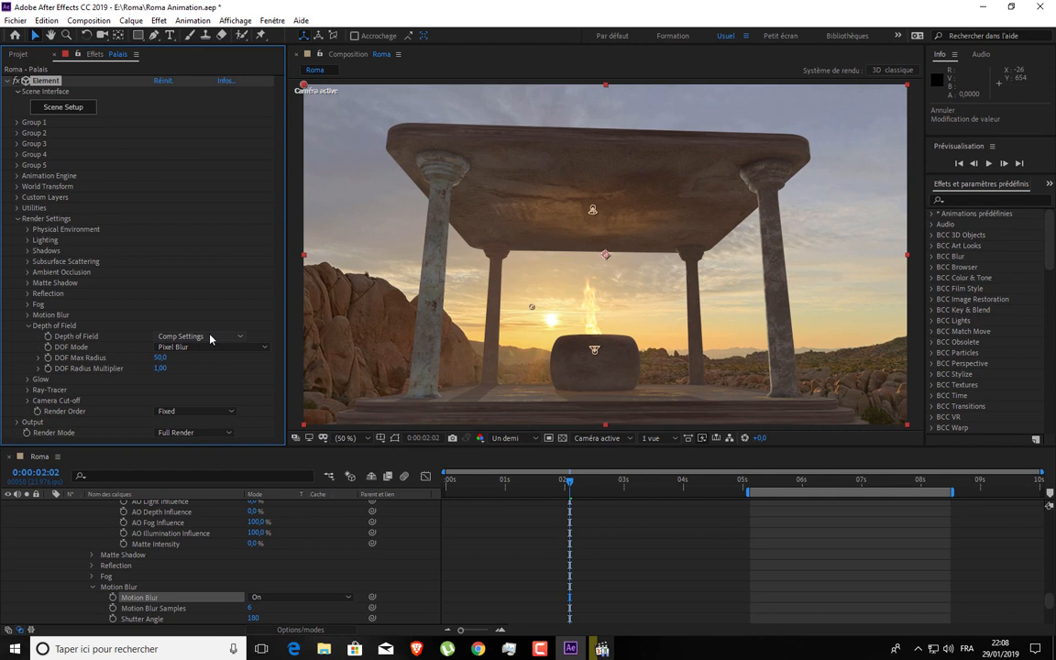
left_click(211, 346)
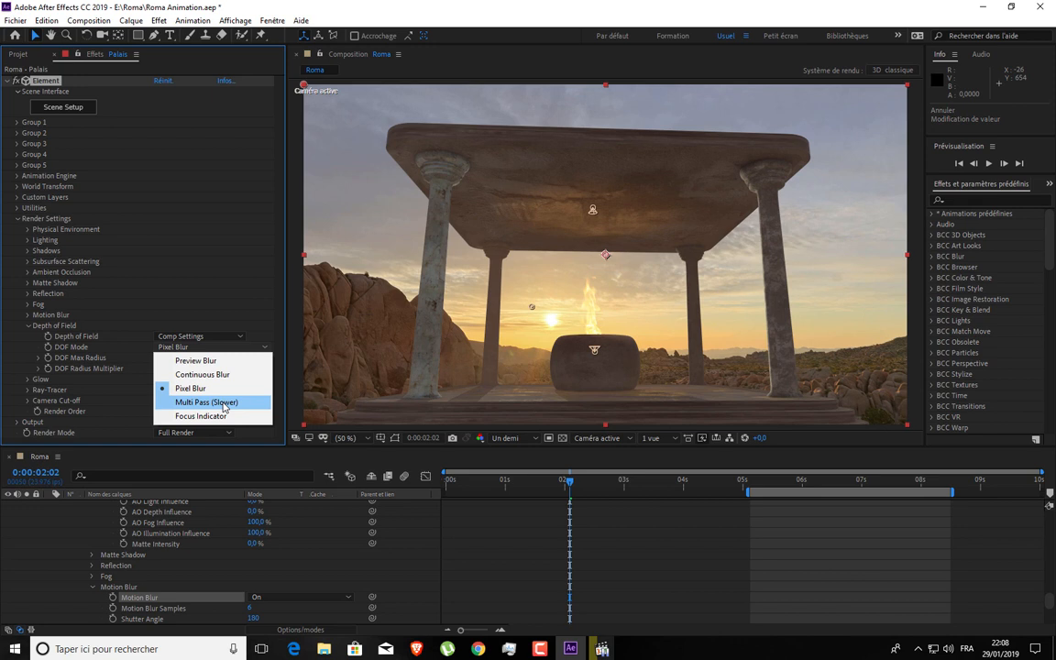
left_click(223, 405)
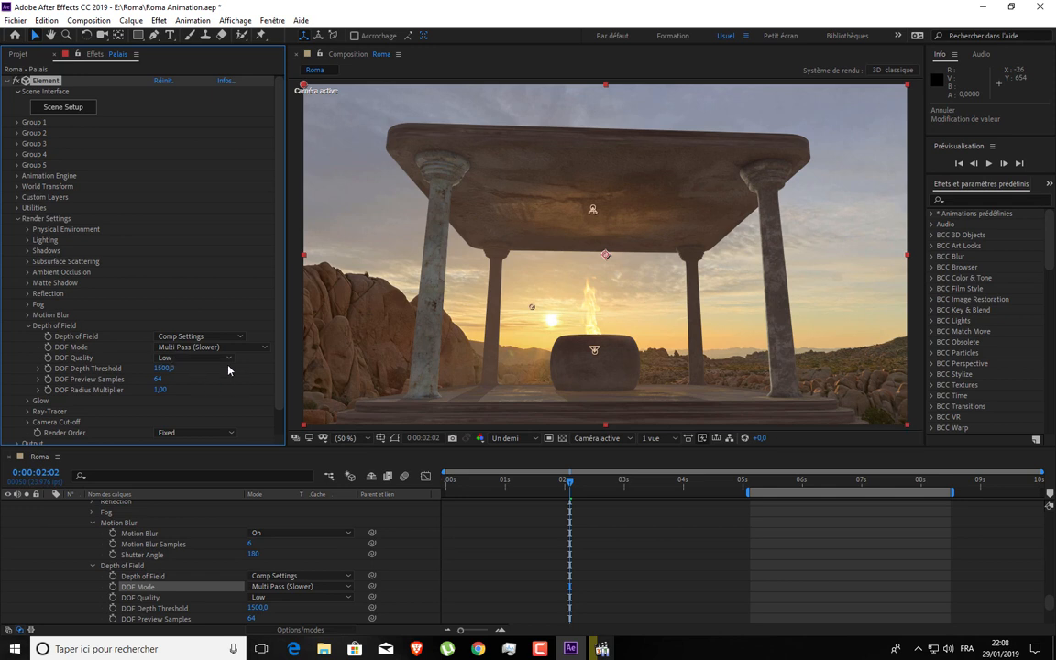
left_click(29, 326)
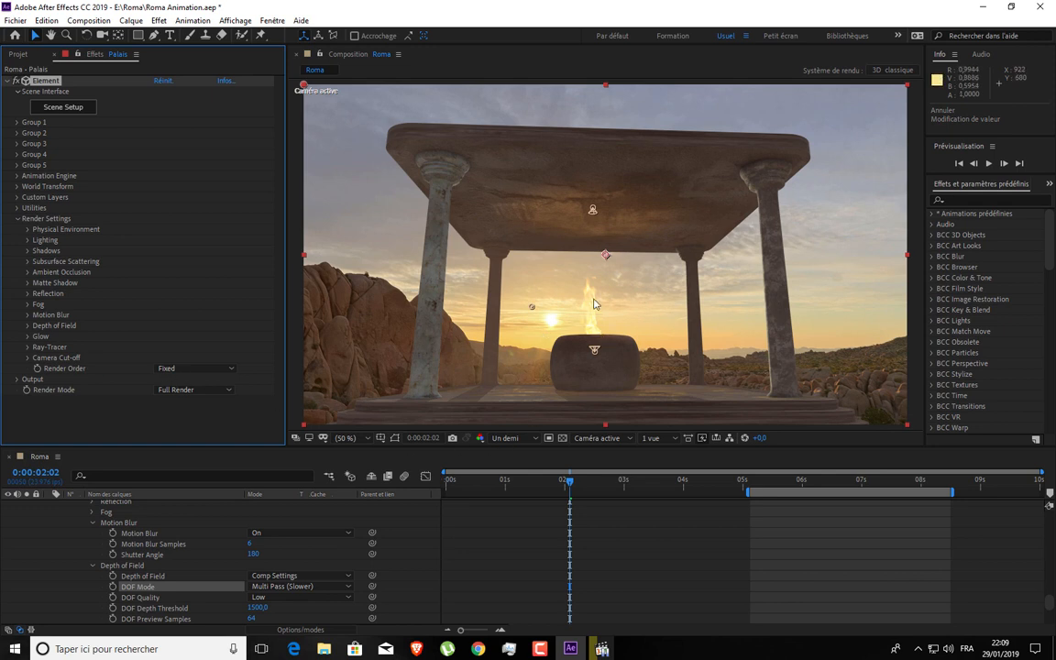
- Check the Palais layer's ray-tracer options and set the render order to Depth Sorted
left_click(28, 348)
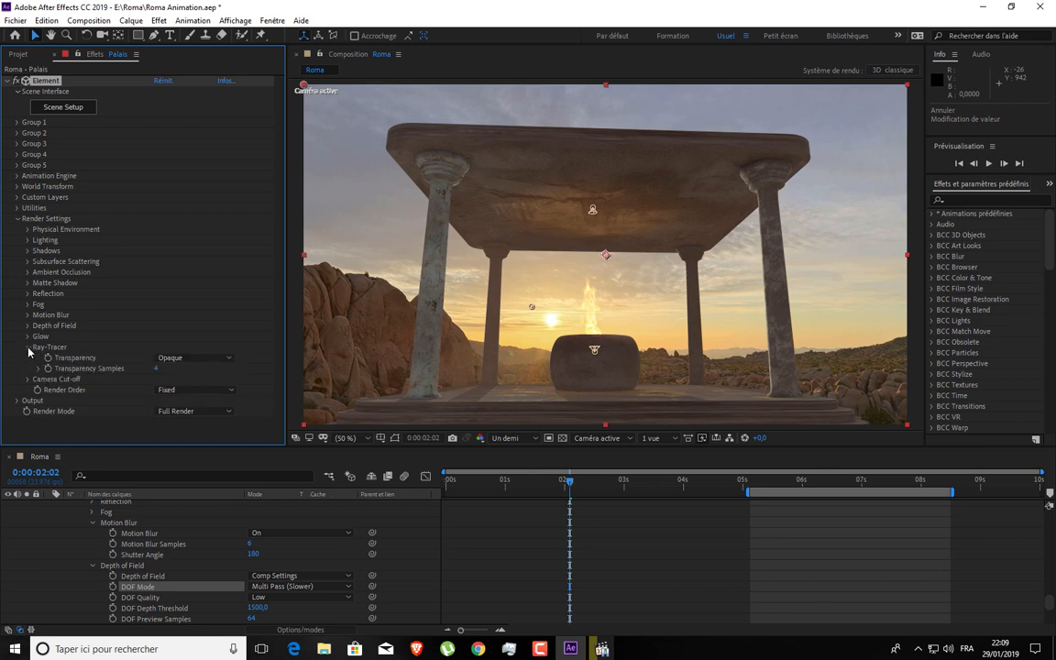
left_click(28, 349)
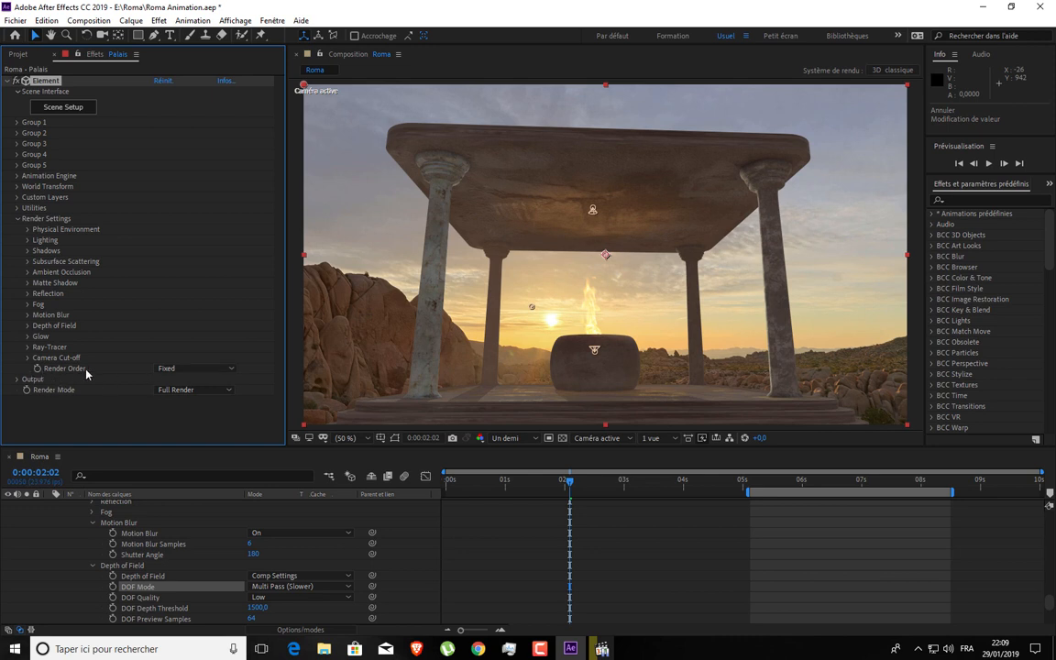
left_click(192, 368)
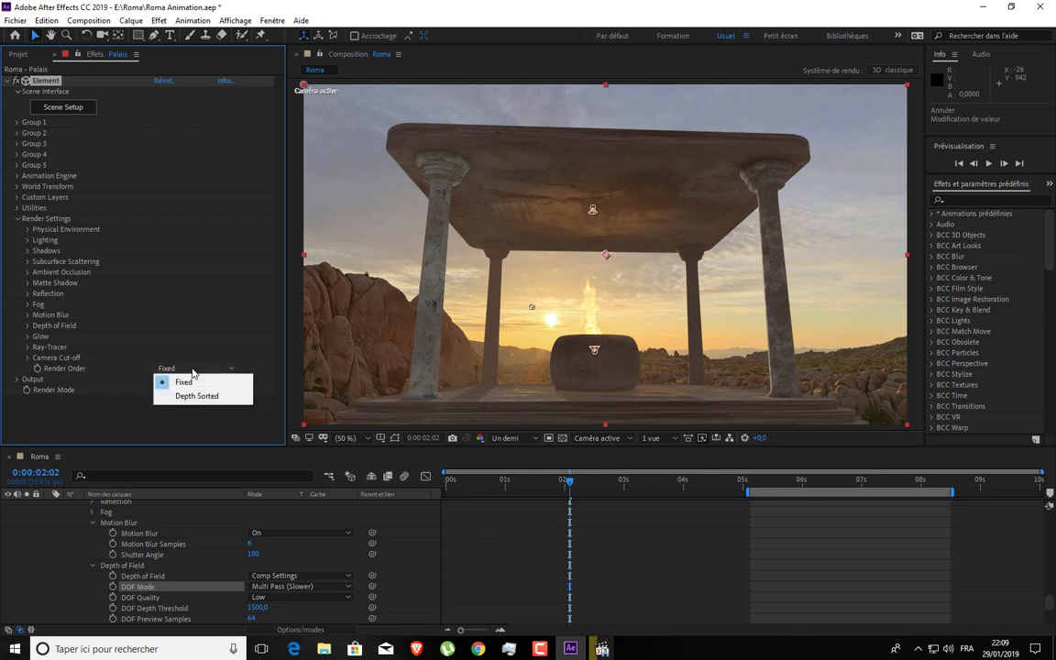
left_click(200, 397)
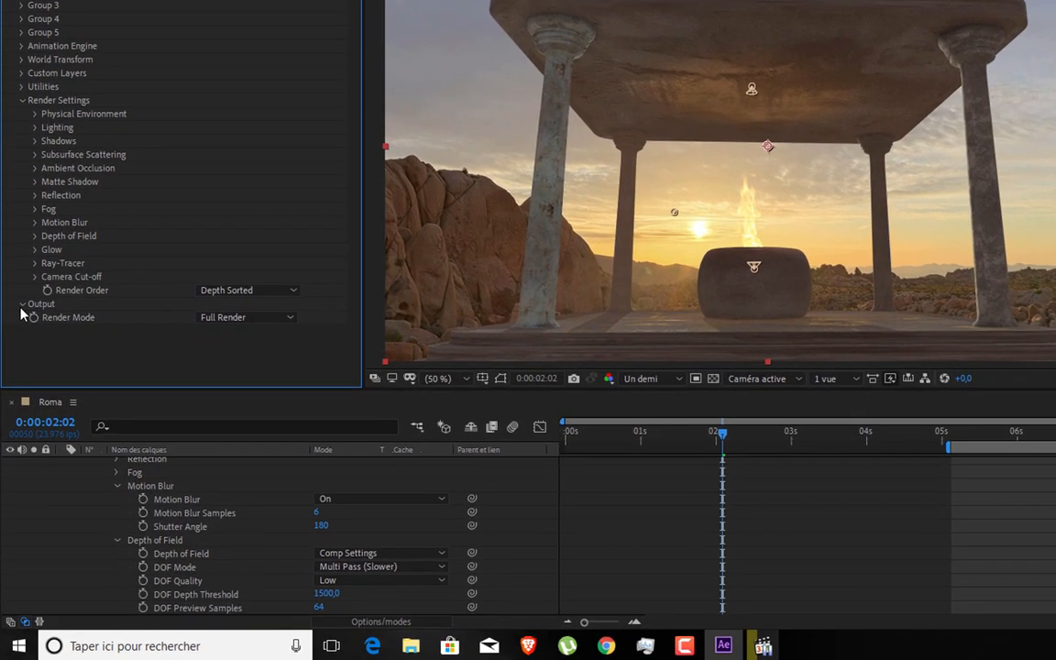
- Review the polygon modes in the Element output settings and set multisampling to 16
left_click(21, 307)
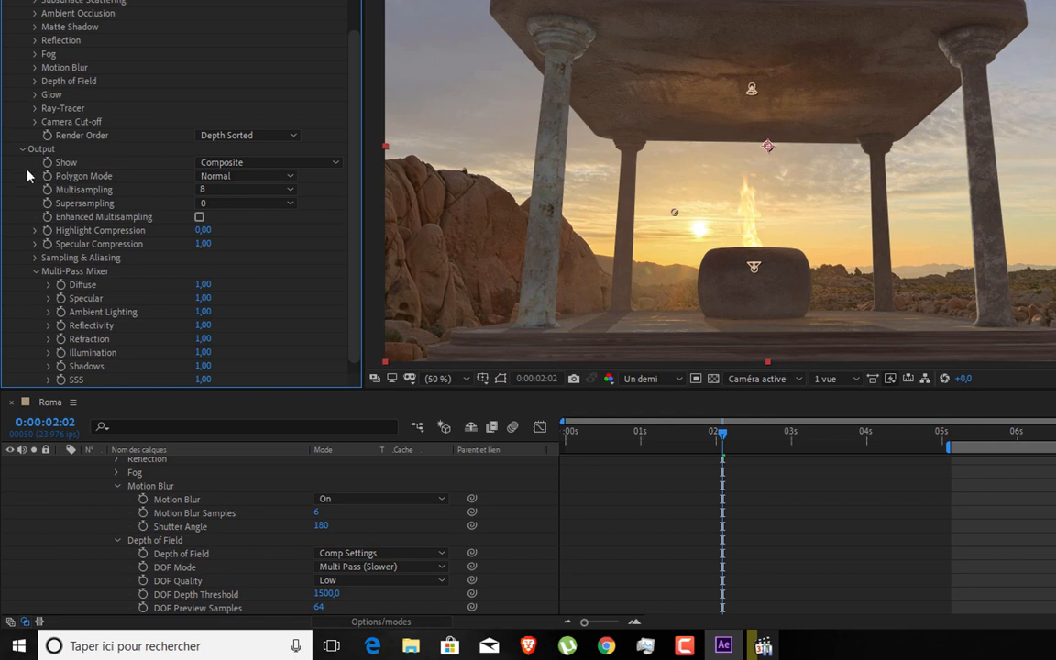
left_click(240, 177)
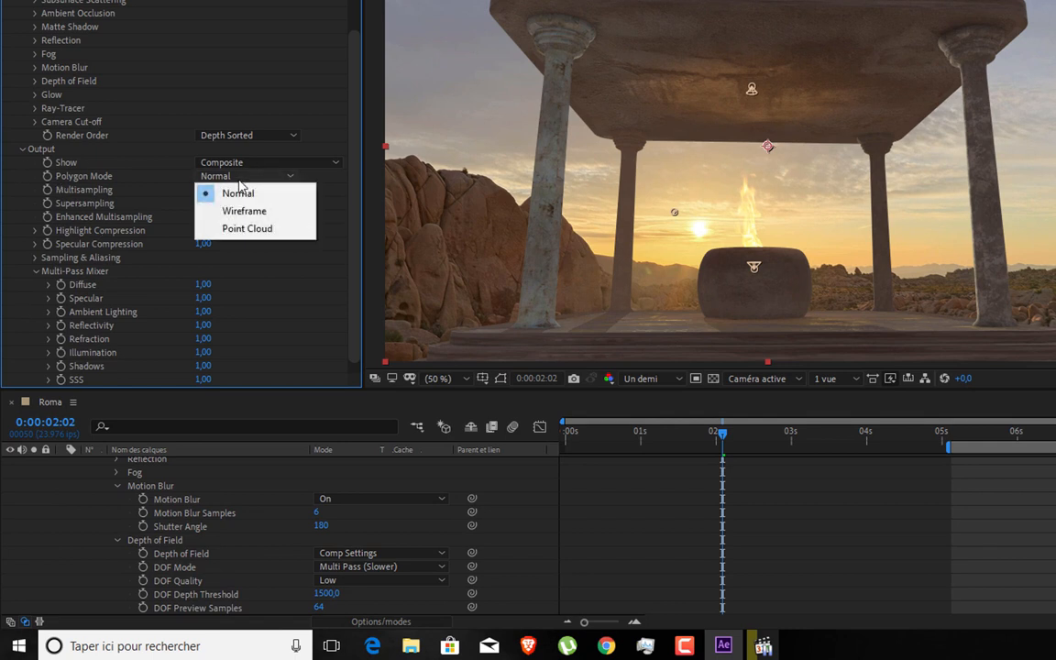
left_click(320, 177)
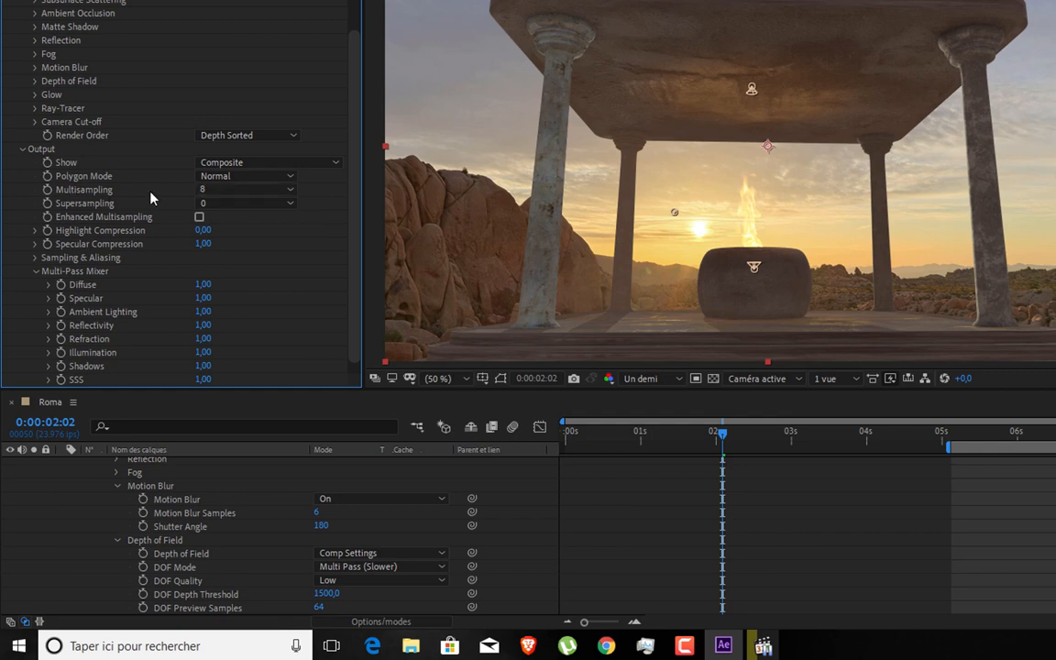
left_click(214, 189)
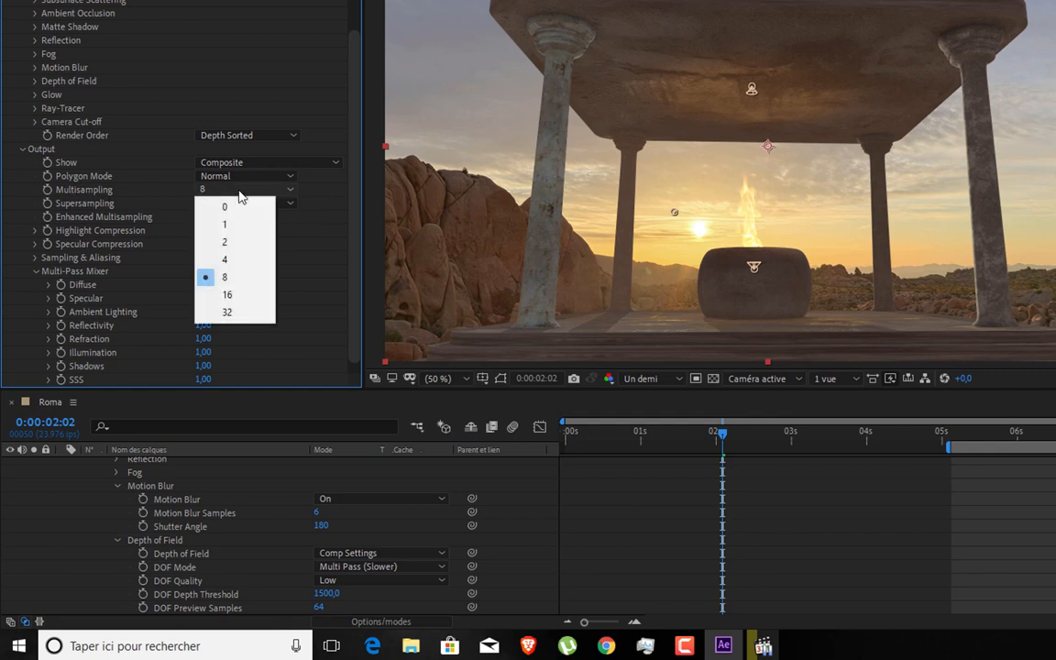
left_click(243, 296)
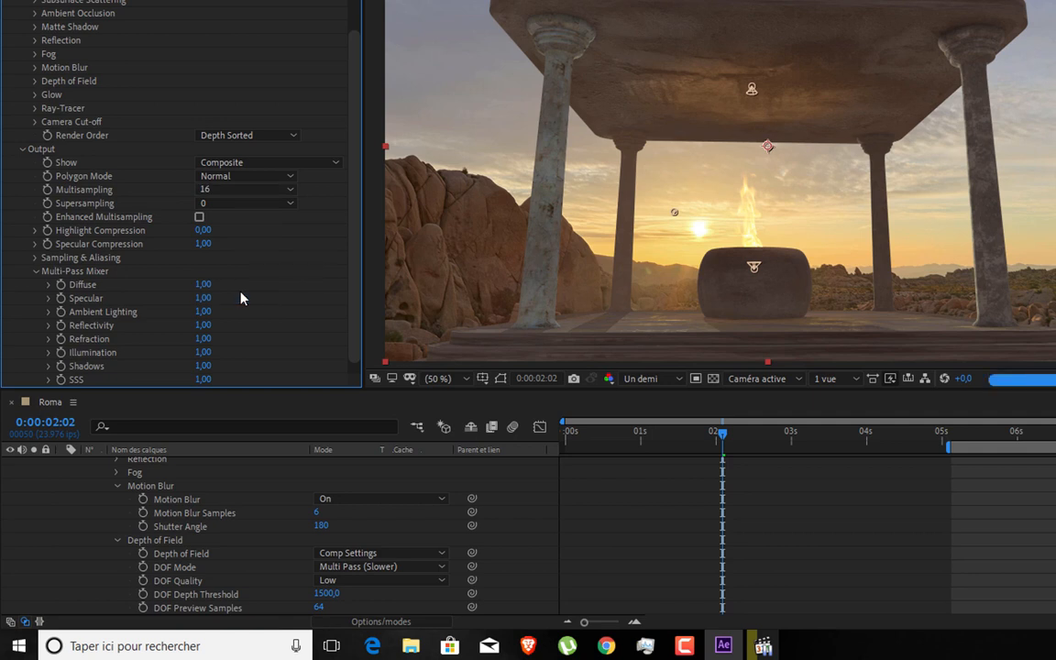
- Set the Element output supersampling to 2, and try Enhanced Multisampling before turning it off again
left_click(229, 203)
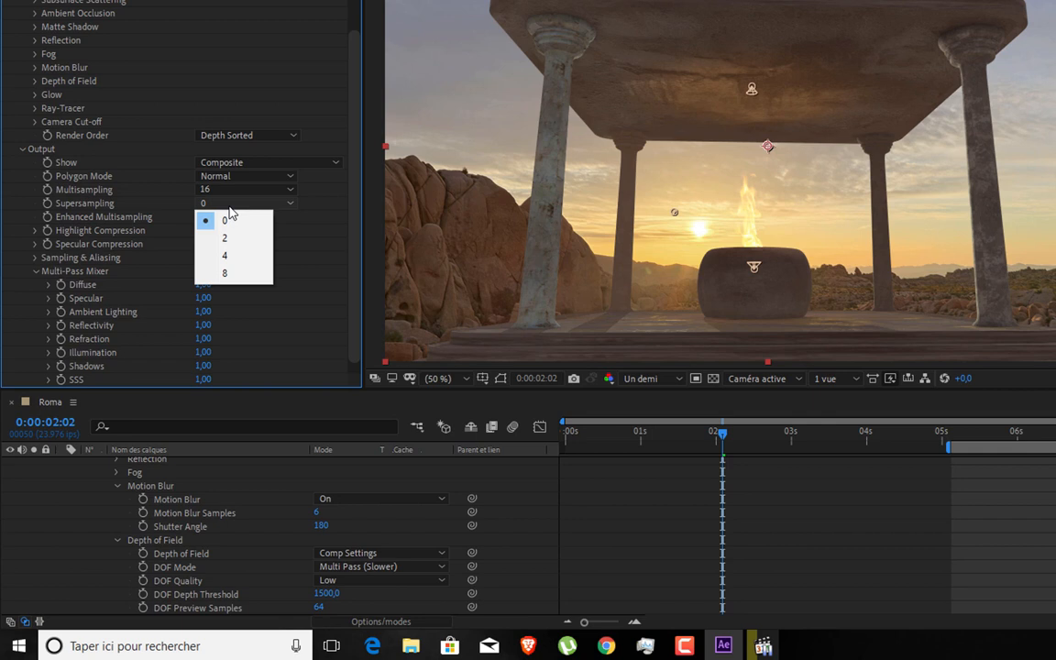
left_click(237, 239)
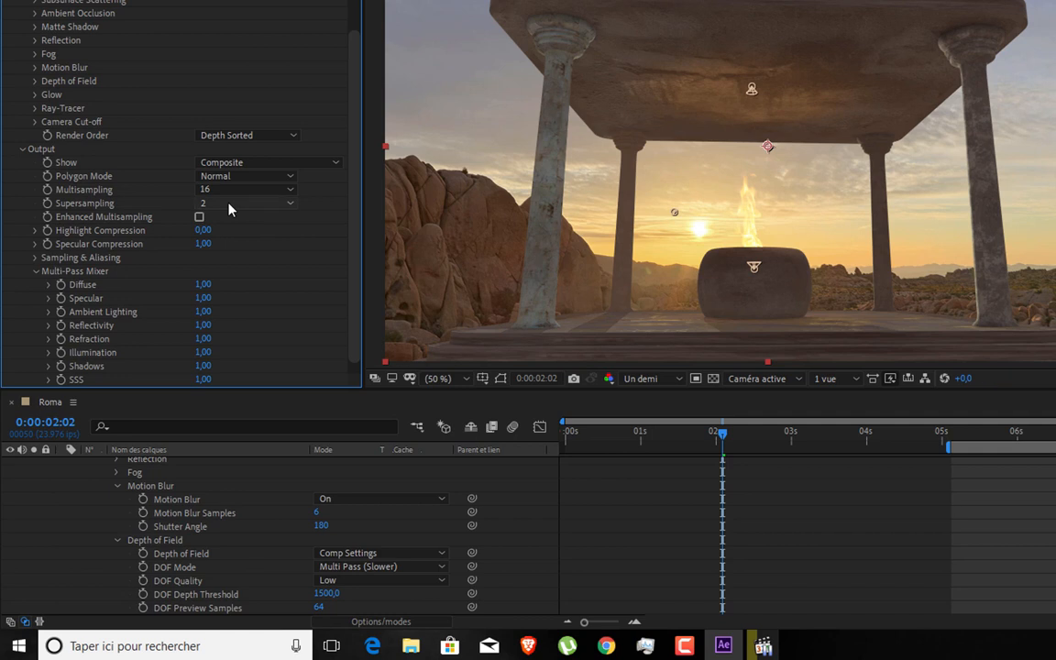
left_click(229, 206)
left_click(313, 206)
left_click(199, 218)
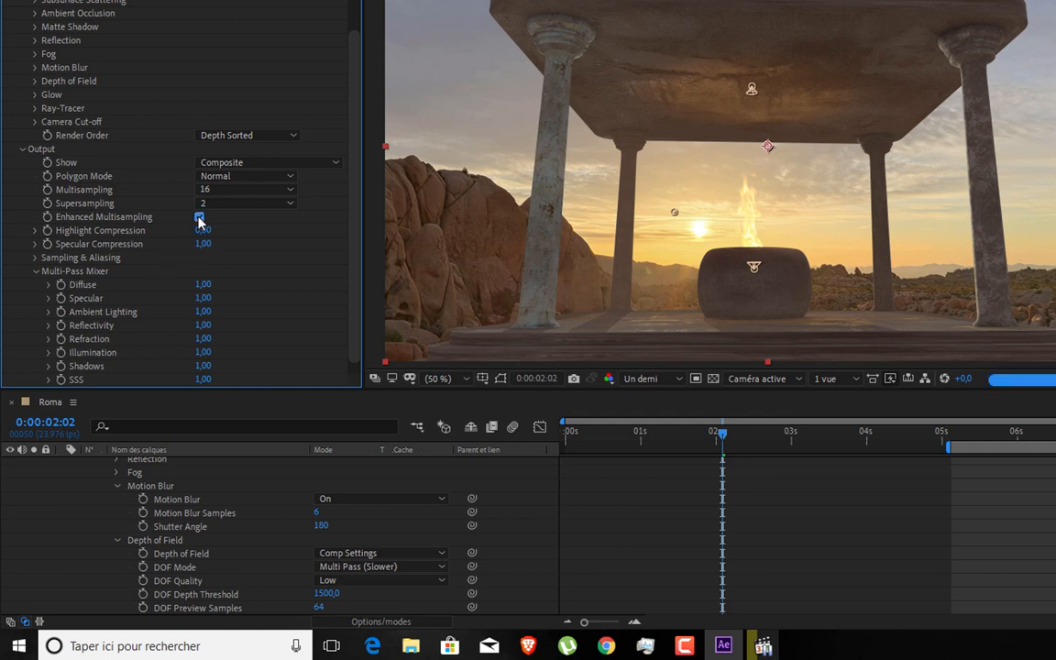
left_click(197, 217)
- Enlarge the timeline area and collapse the Palais layer's properties to list all layers of the Roma composition
scroll(252, 289, "down", 1)
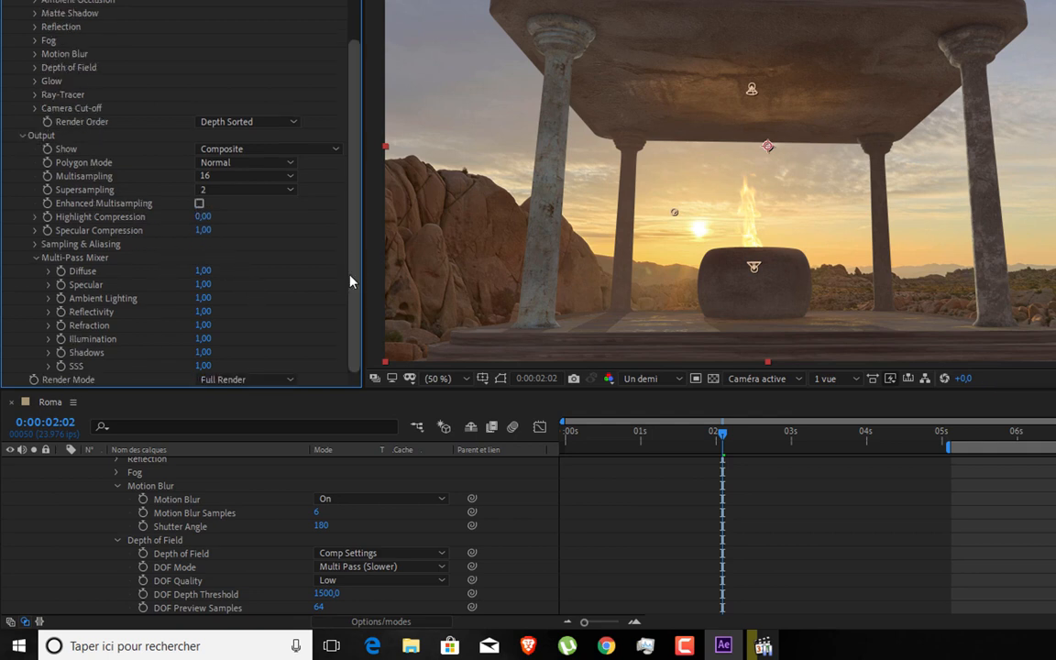
scroll(183, 500, "up", 5)
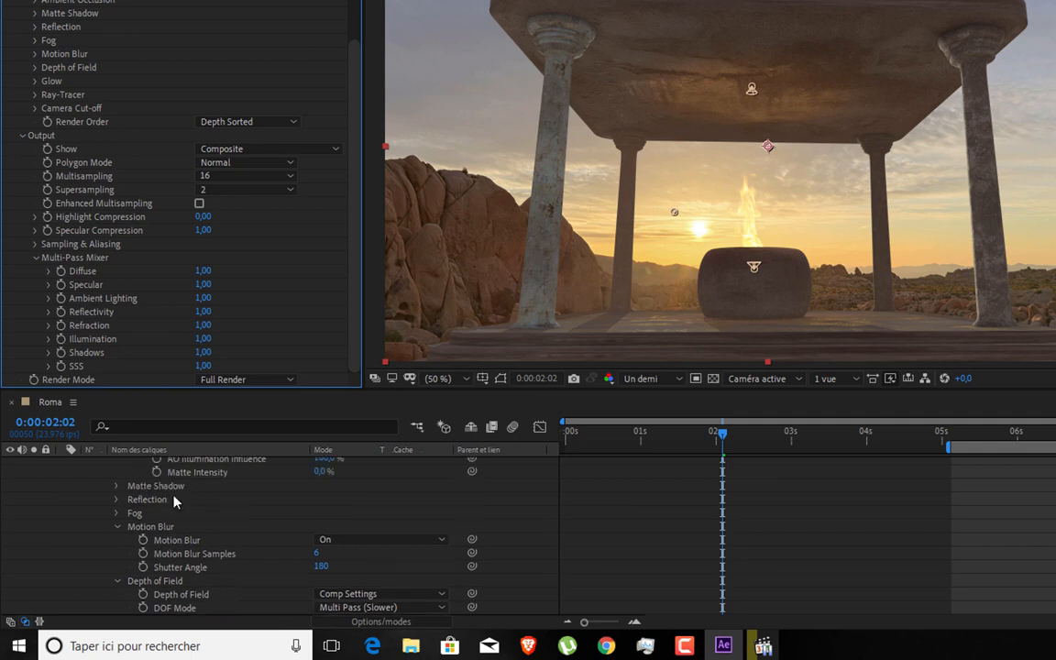
scroll(182, 499, "down", 3)
scroll(293, 510, "up", 5)
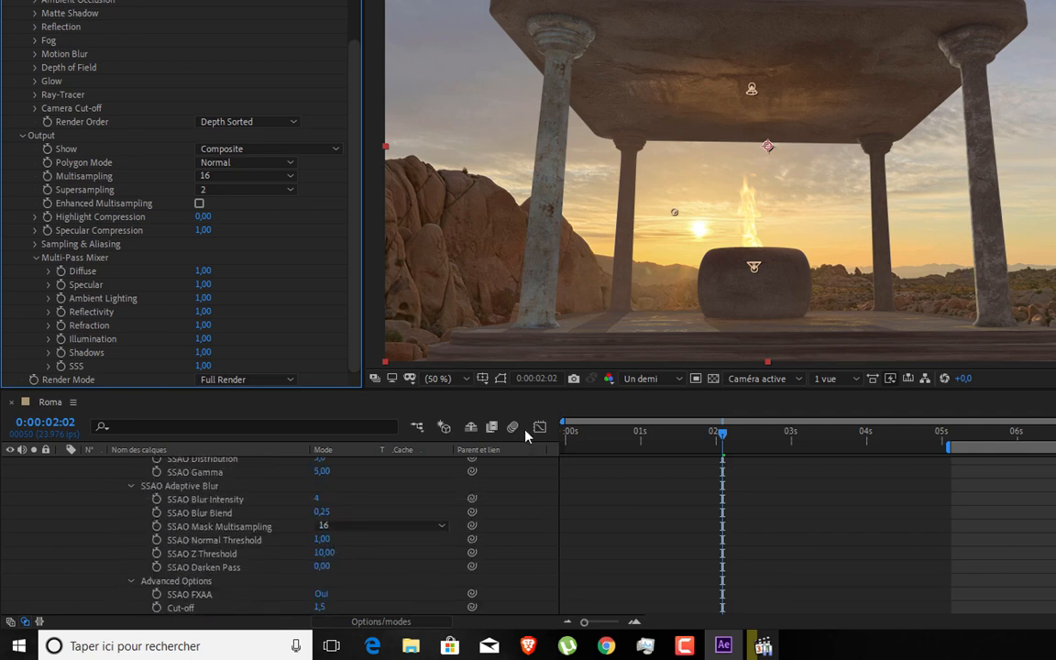
left_click_drag(514, 389, 514, 341)
scroll(302, 500, "up", 3)
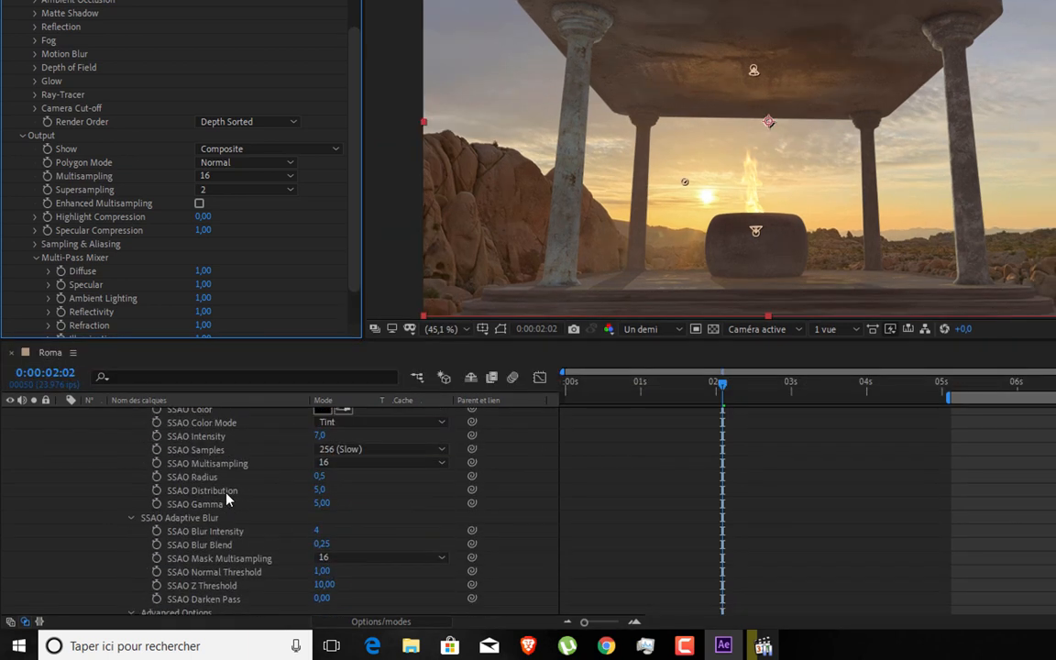
scroll(201, 493, "up", 3)
scroll(224, 492, "up", 3)
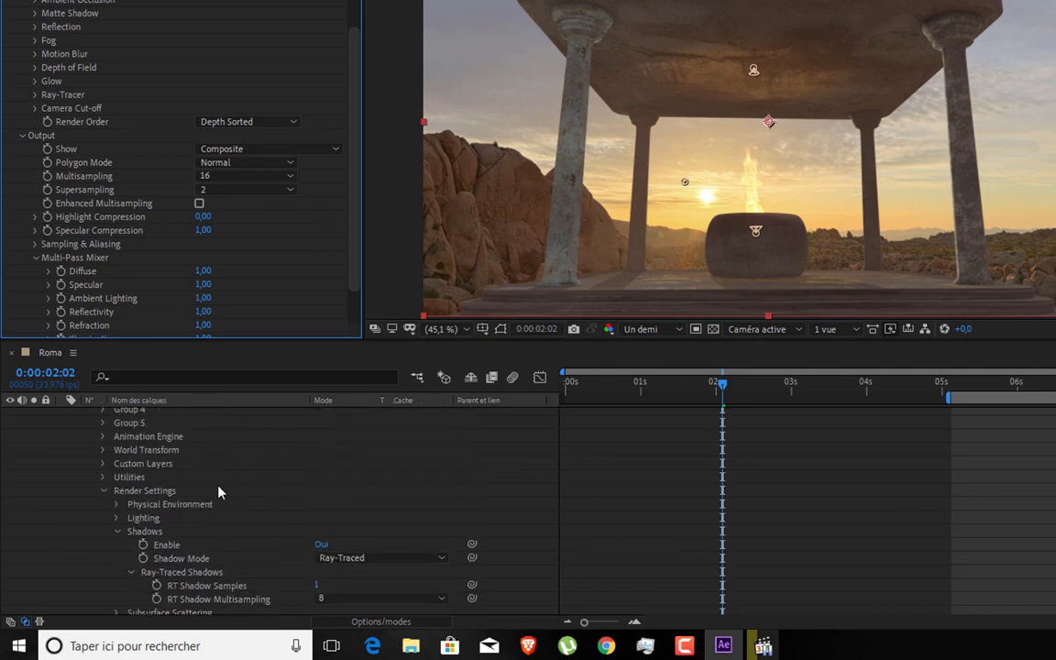
left_click(103, 491)
scroll(115, 467, "up", 2)
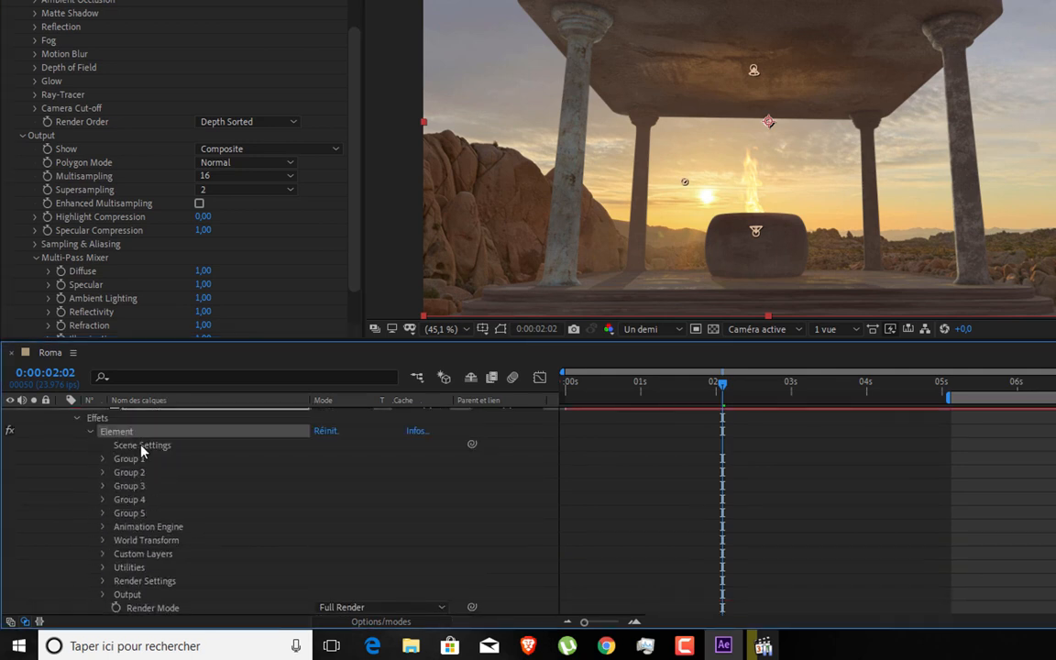
scroll(137, 459, "up", 2)
left_click(63, 439)
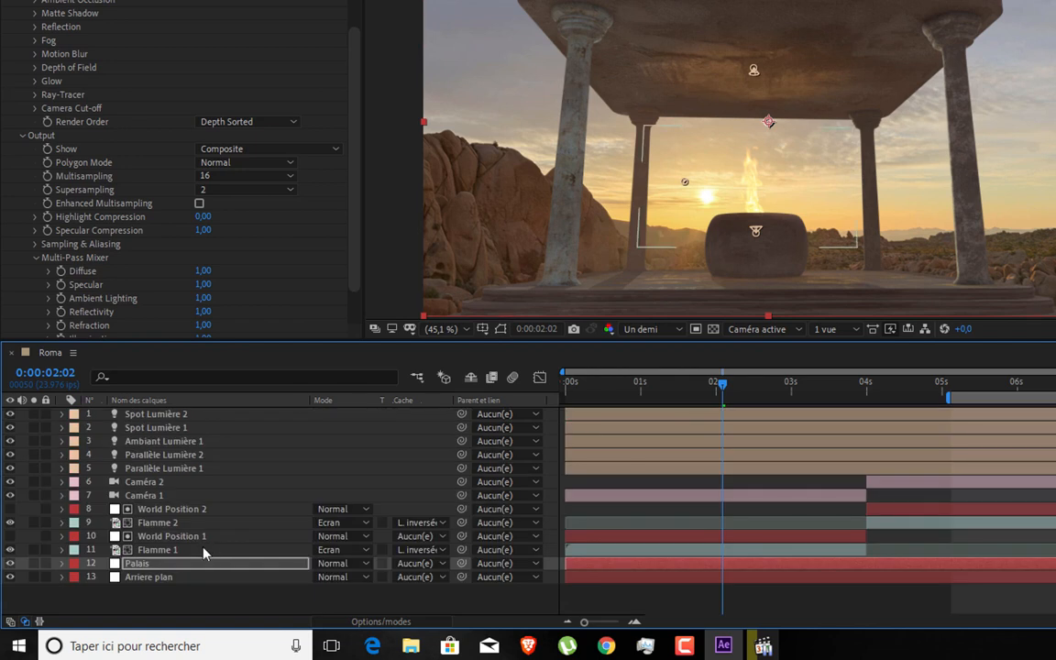
- Open the Arriere plan layer's Element fog settings and enable fog
left_click(153, 578)
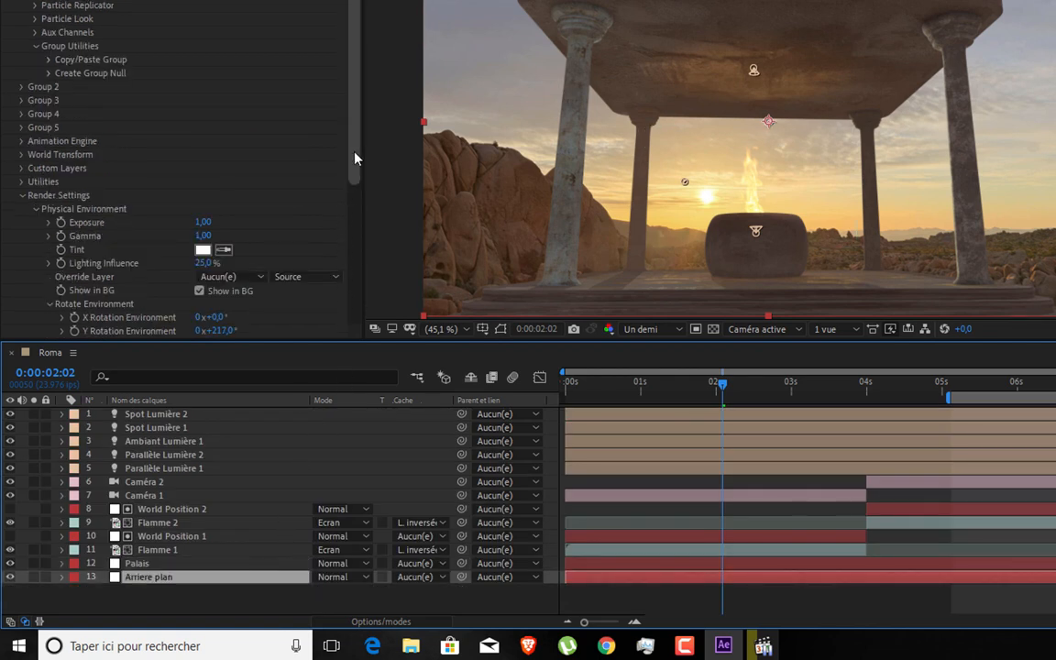
left_click_drag(355, 159, 351, 281)
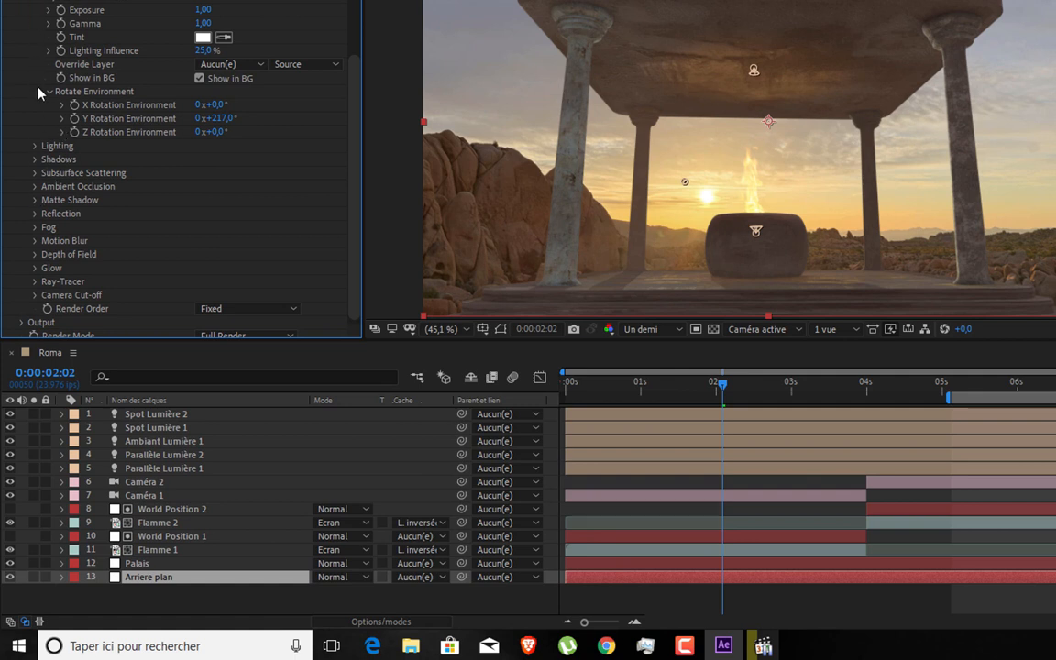
left_click(34, 227)
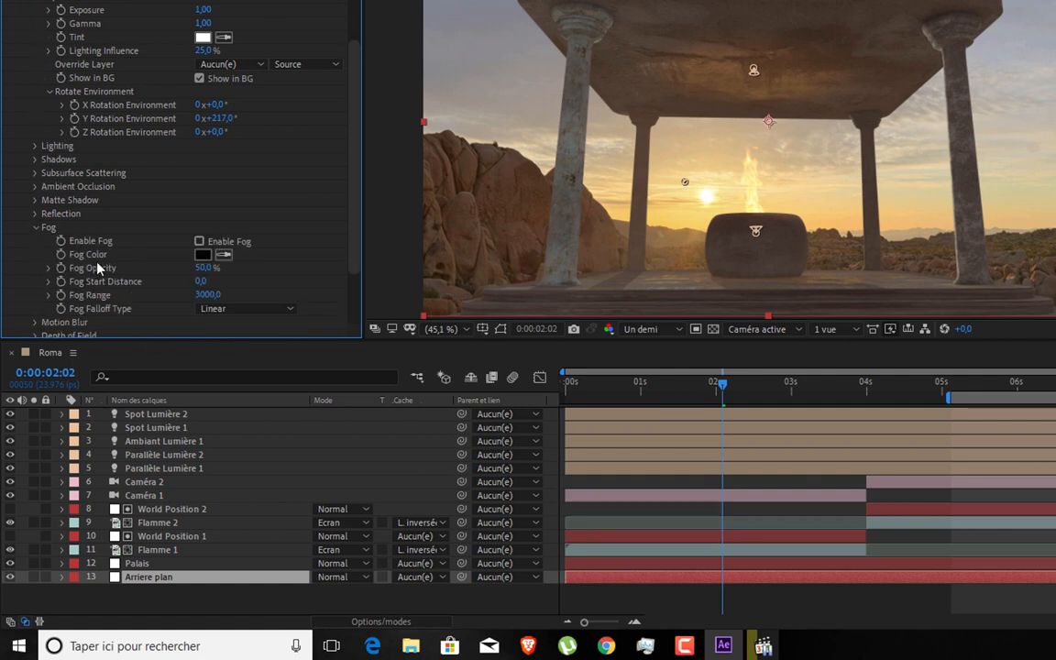
left_click(203, 255)
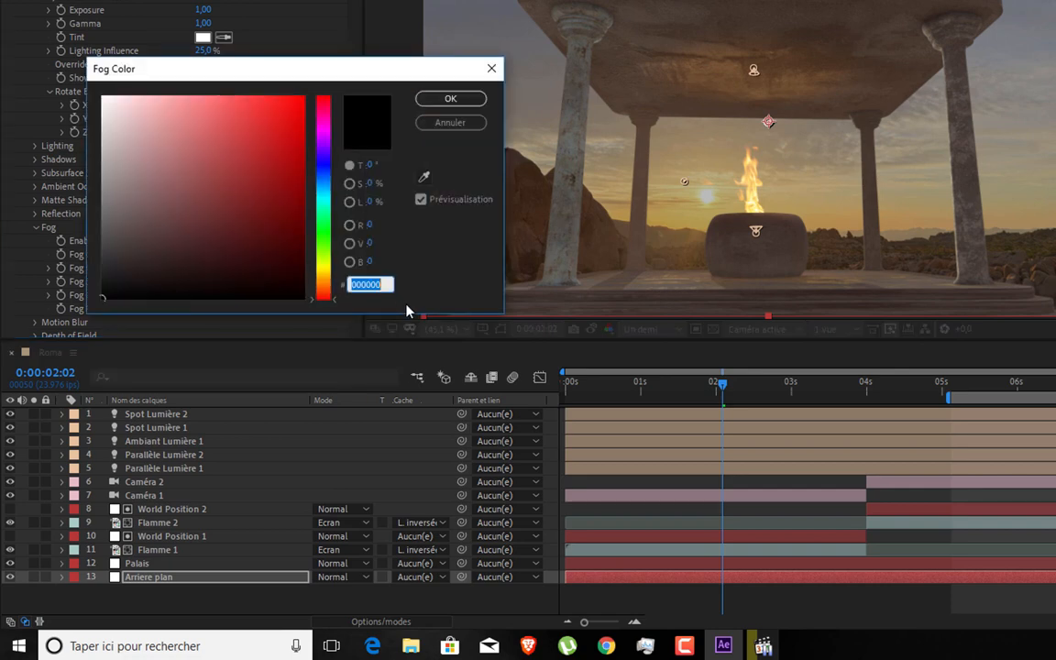
type("2B1204")
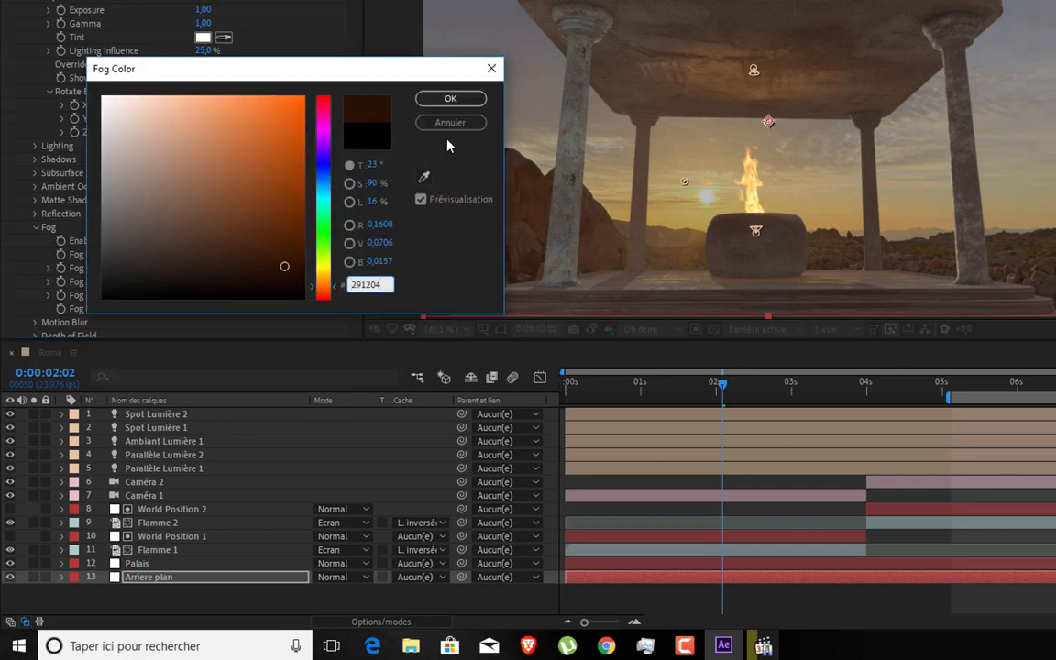
left_click(449, 122)
- Sample the Arriere plan layer's fog color from the scene in the composition view
left_click(224, 254)
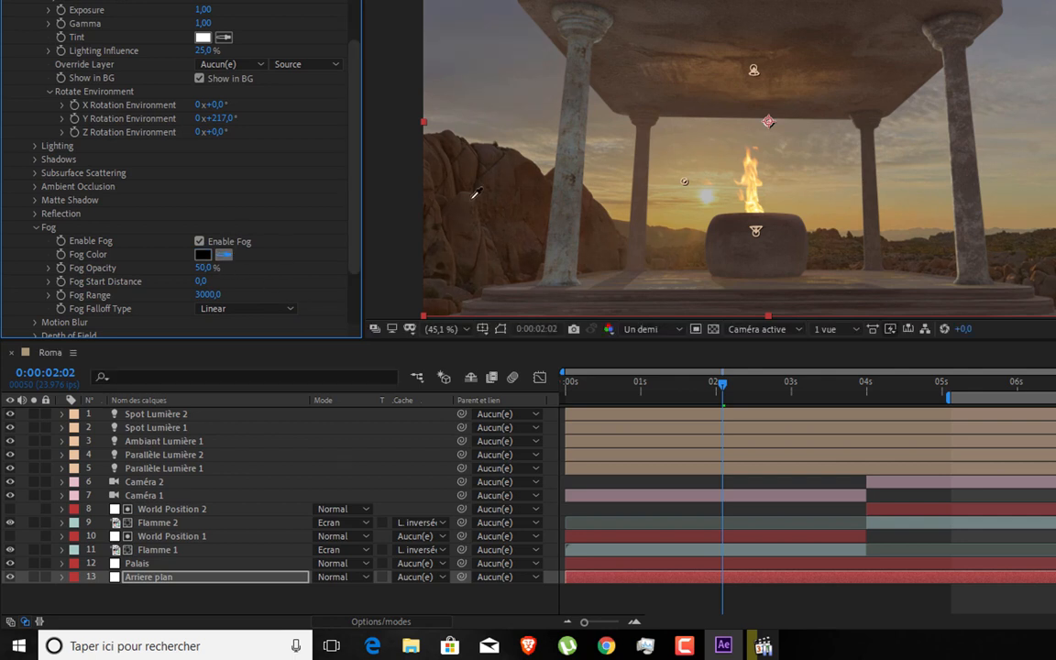
left_click(540, 165)
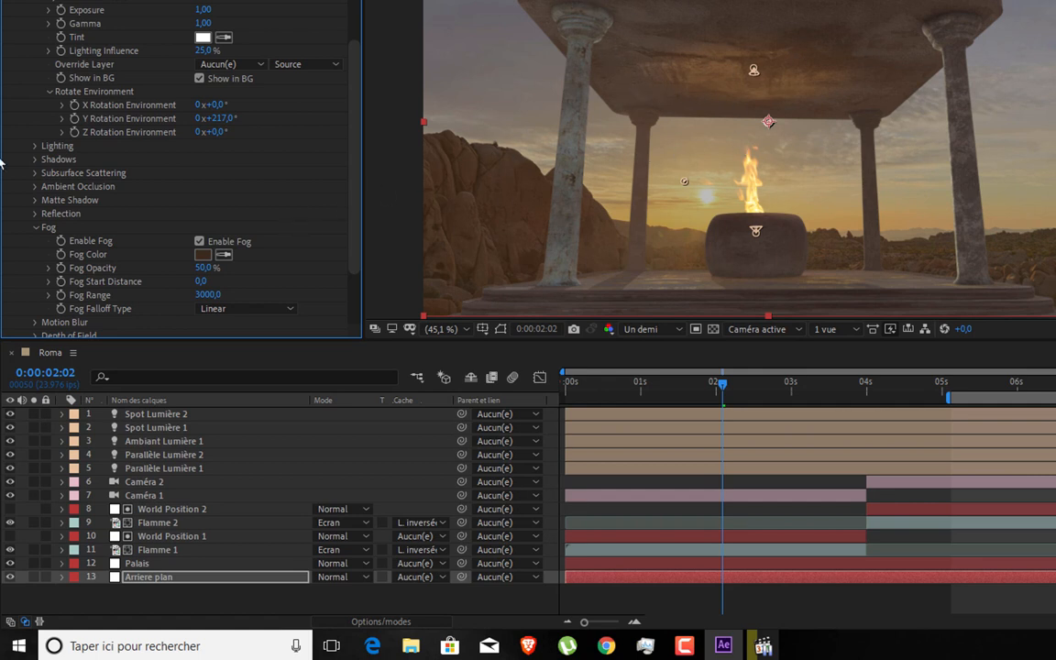
- Check the Palais layer's fog settings and set the Arriere plan fog start distance to the same 1000
left_click(200, 282)
left_click(70, 565)
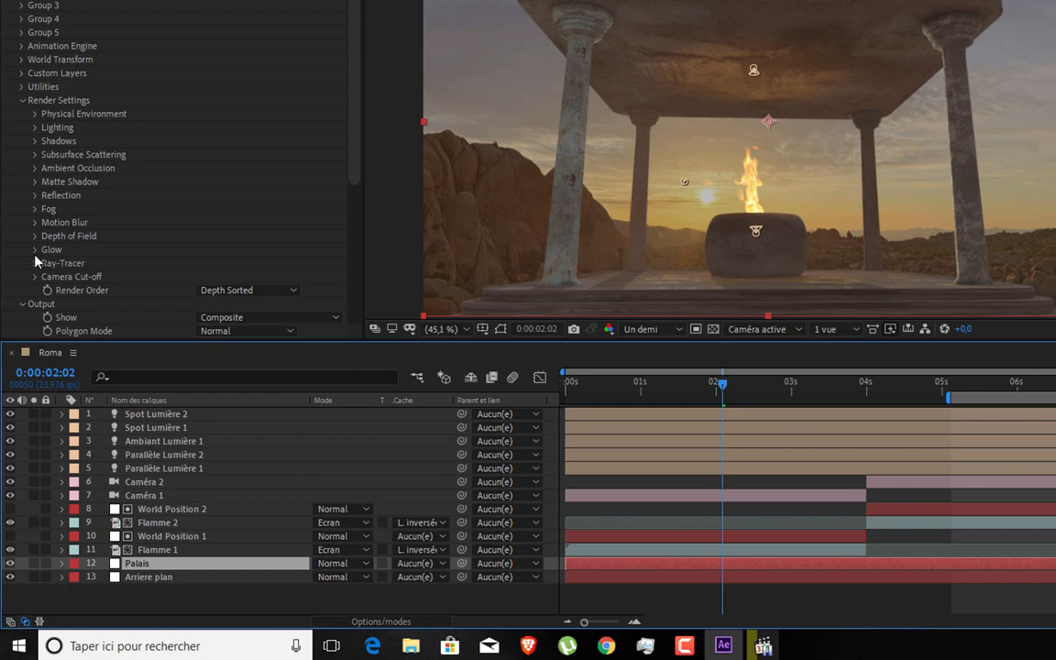
left_click(36, 214)
left_click(37, 214)
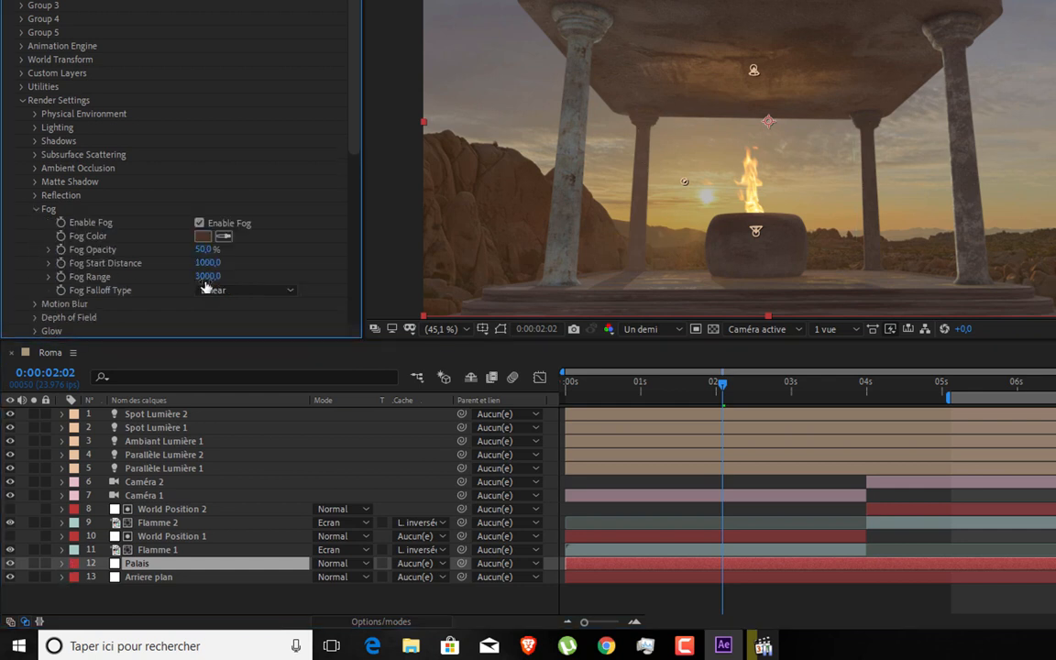
left_click(143, 577)
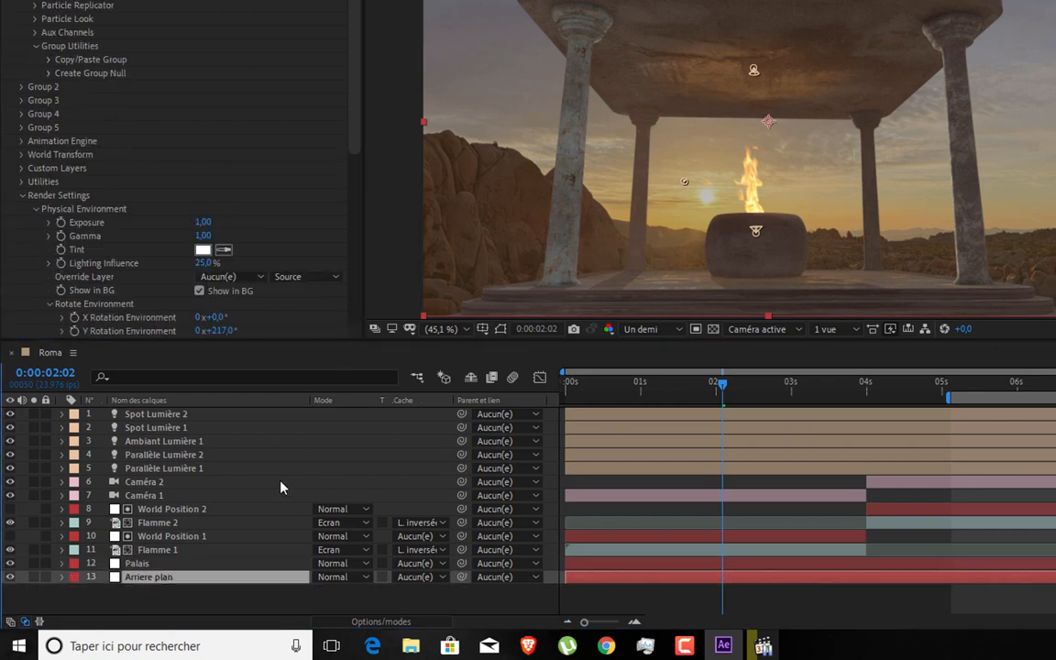
left_click_drag(353, 137, 352, 310)
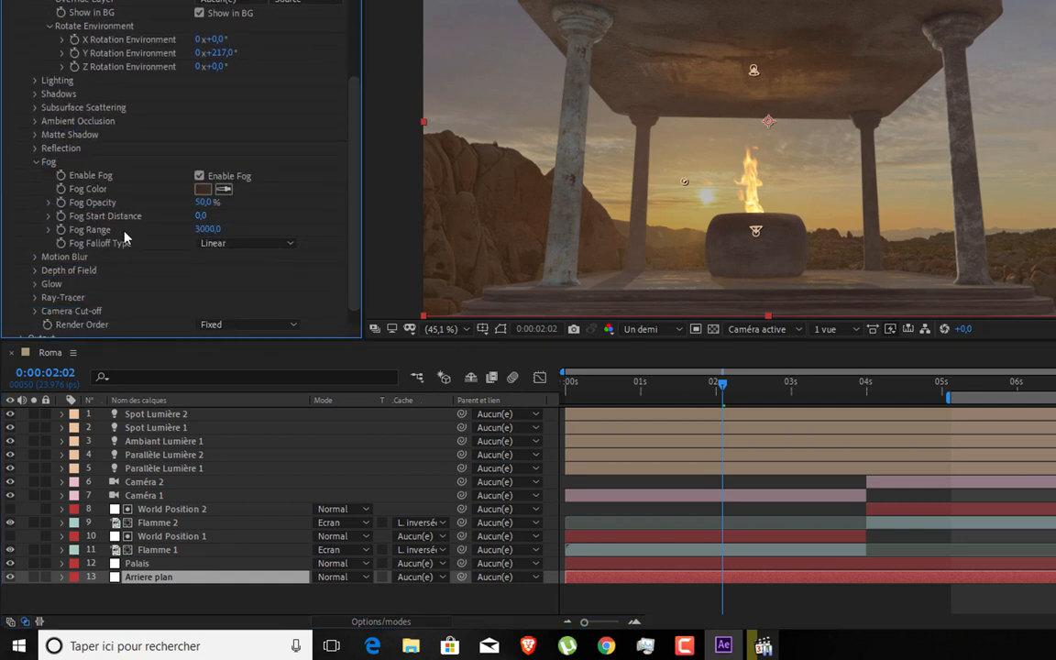
left_click(201, 216)
type("1000")
key("Return")
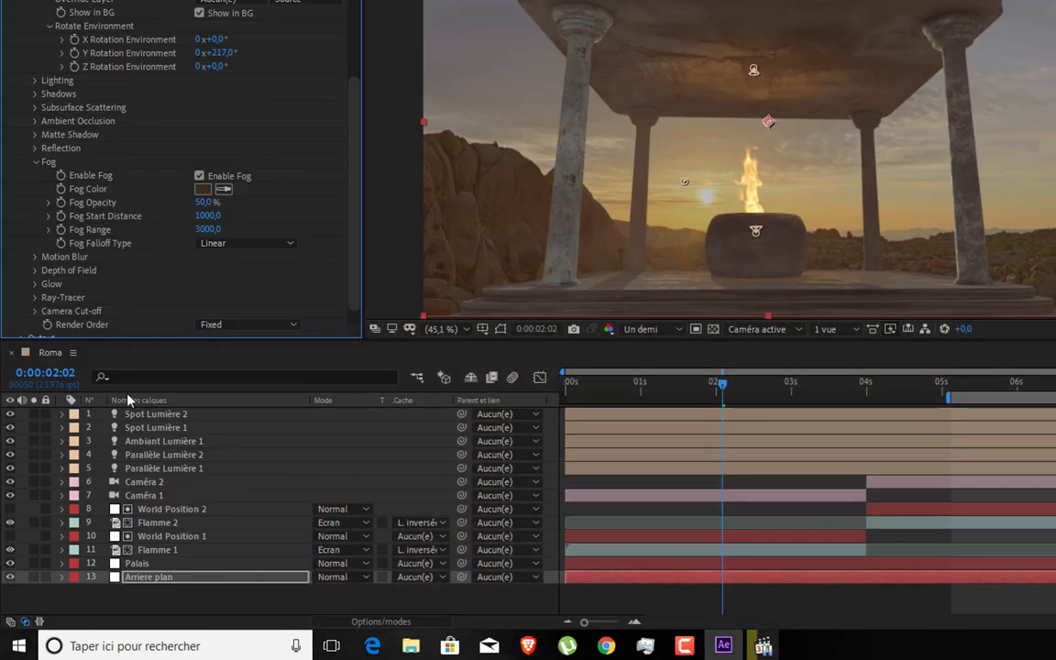
- Change the Arriere plan fog color to a lighter golden brown
left_click(203, 190)
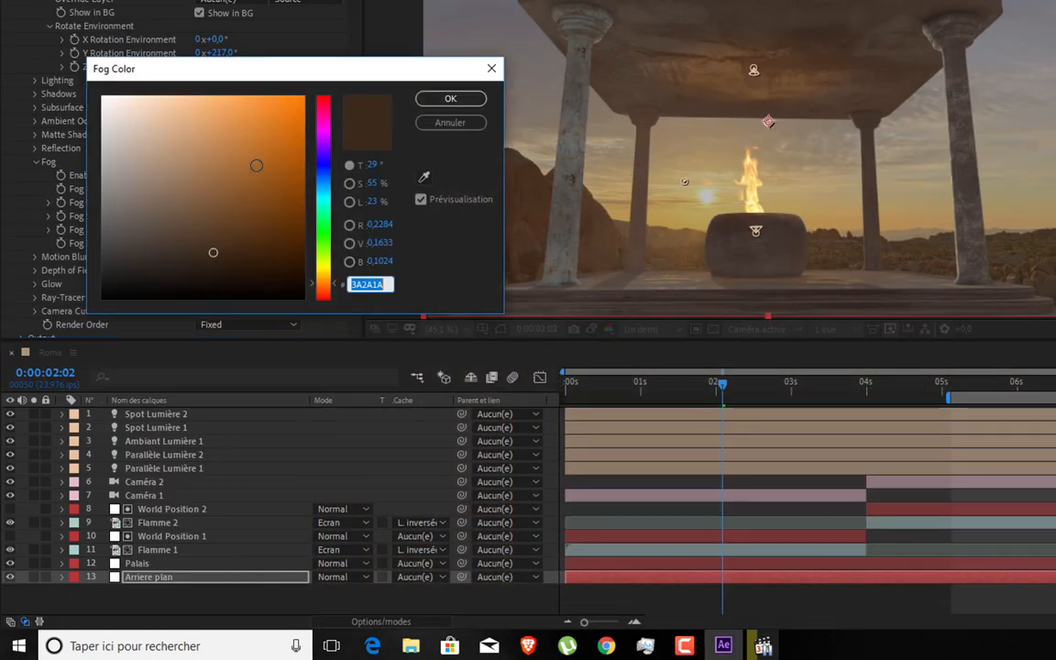
left_click(321, 276)
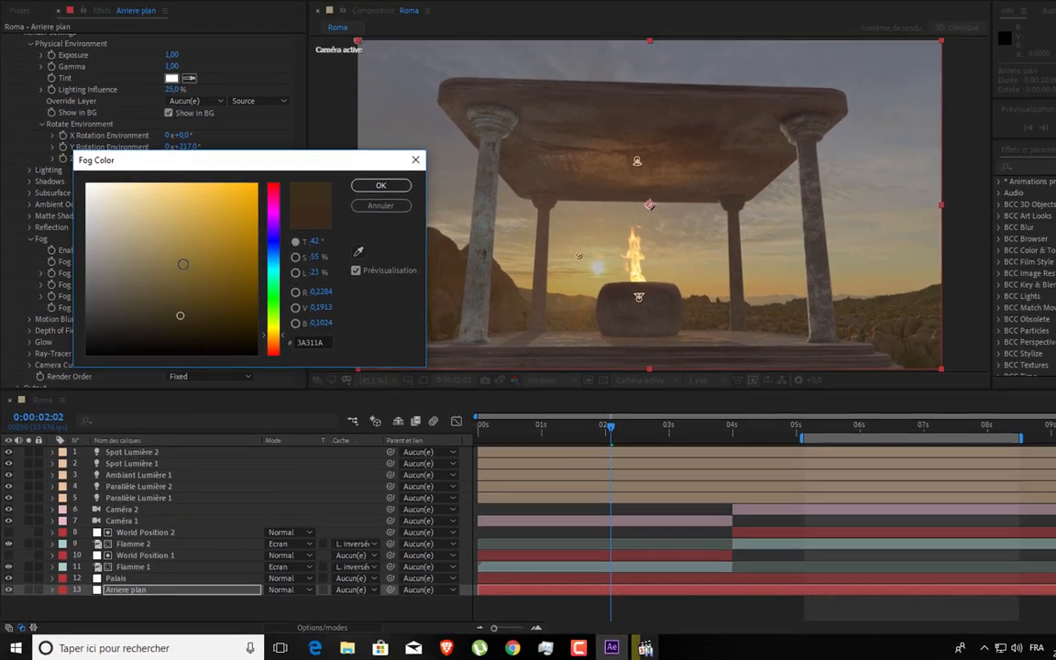
left_click(210, 191)
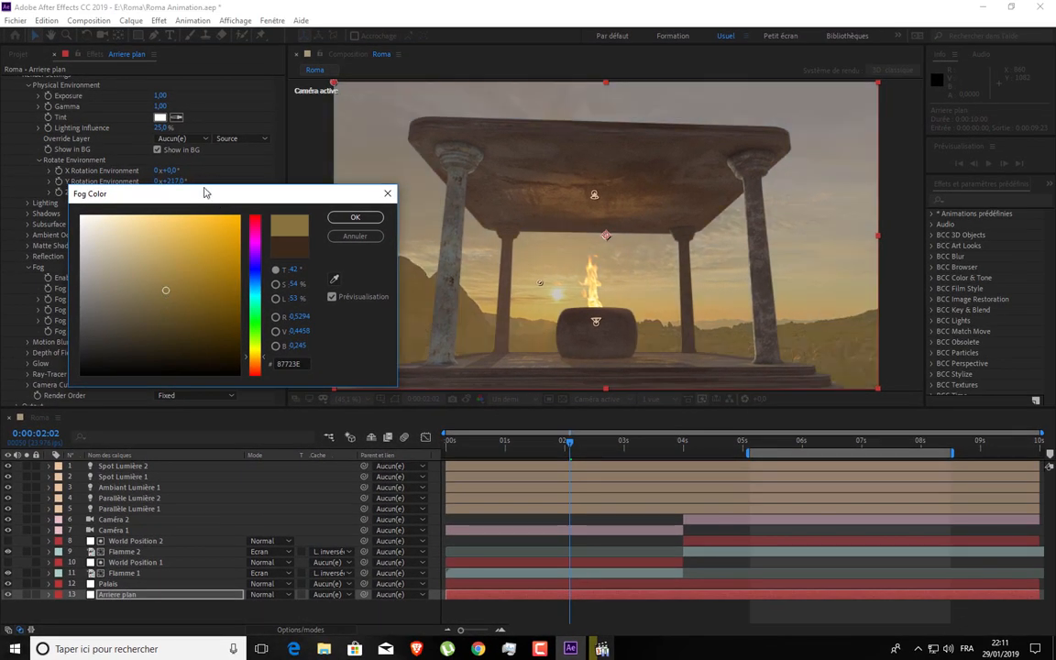
left_click(355, 217)
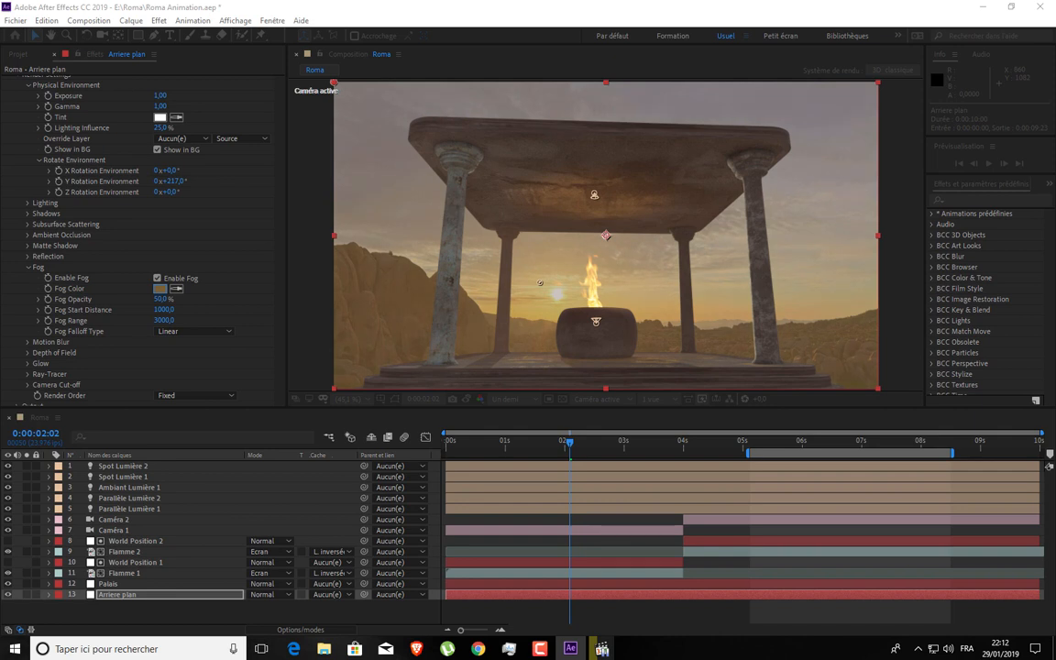
- Raise the Palais layer's Element fog start distance to about 2290, adjusting it by eye
left_click(123, 584)
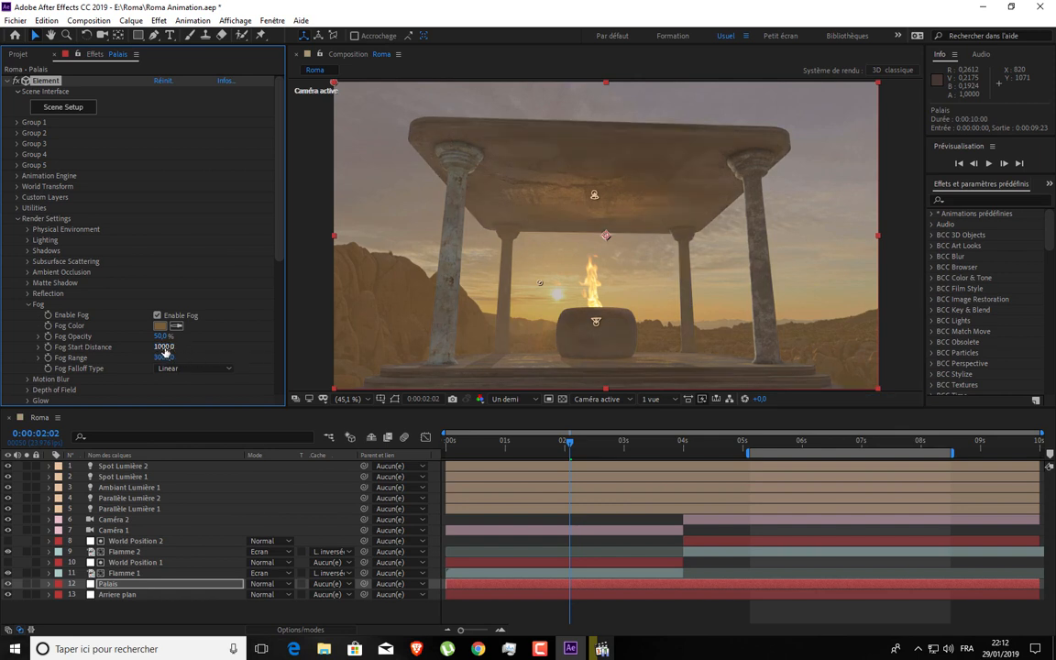
left_click_drag(239, 347, 249, 349)
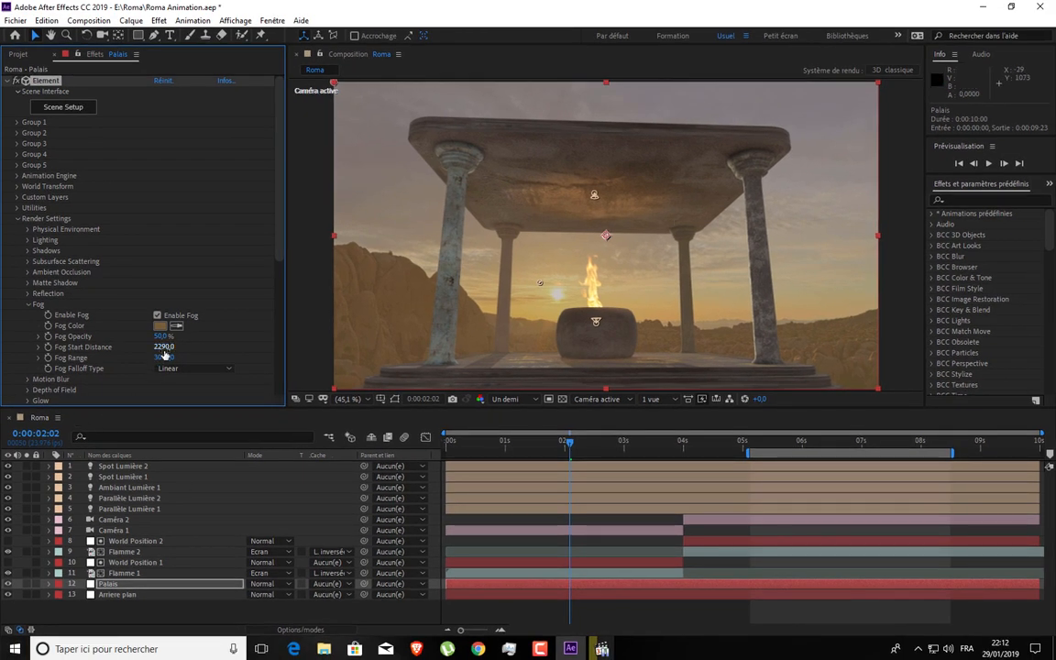
left_click_drag(163, 347, 171, 348)
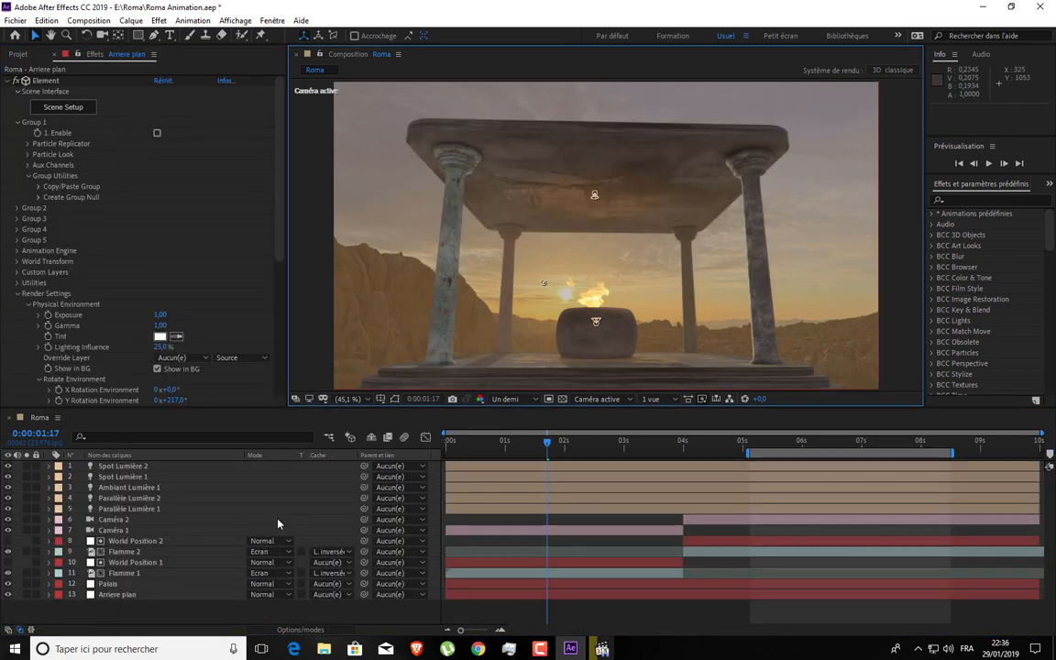
- Look at the finished Roma video in the media player, and try depth of field on Caméra 1 in After Effects before turning it off
left_click(602, 649)
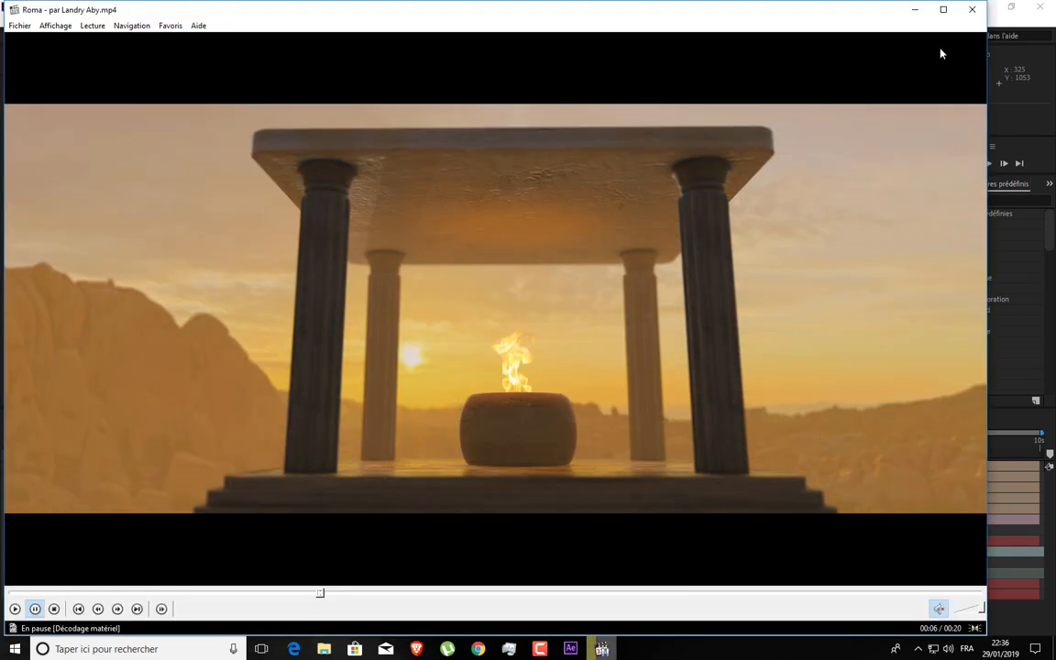
left_click(914, 10)
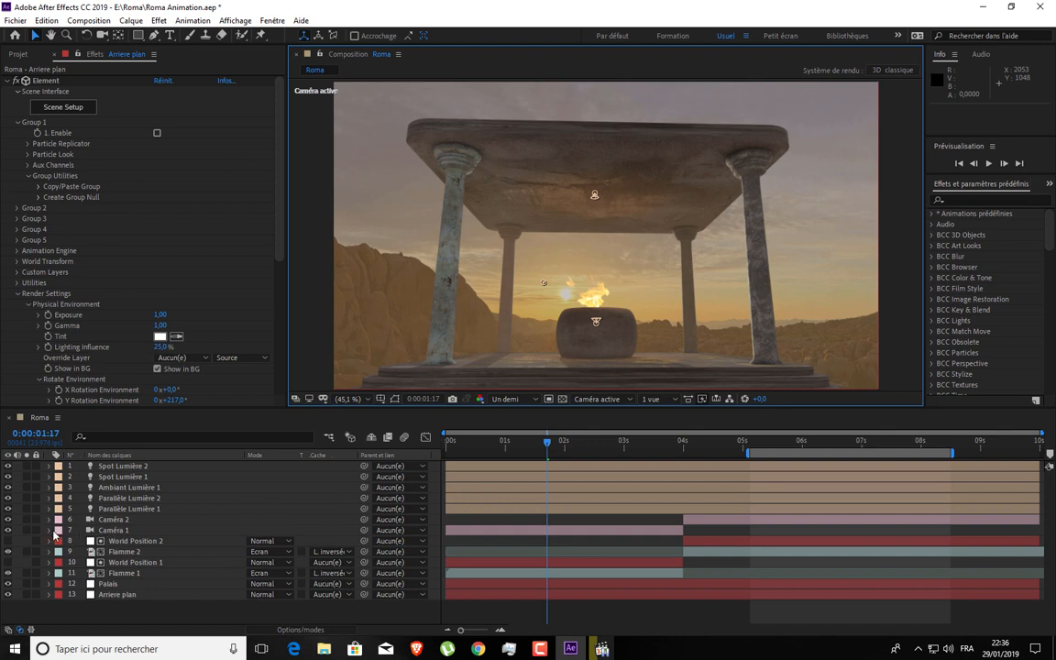
left_click(49, 530)
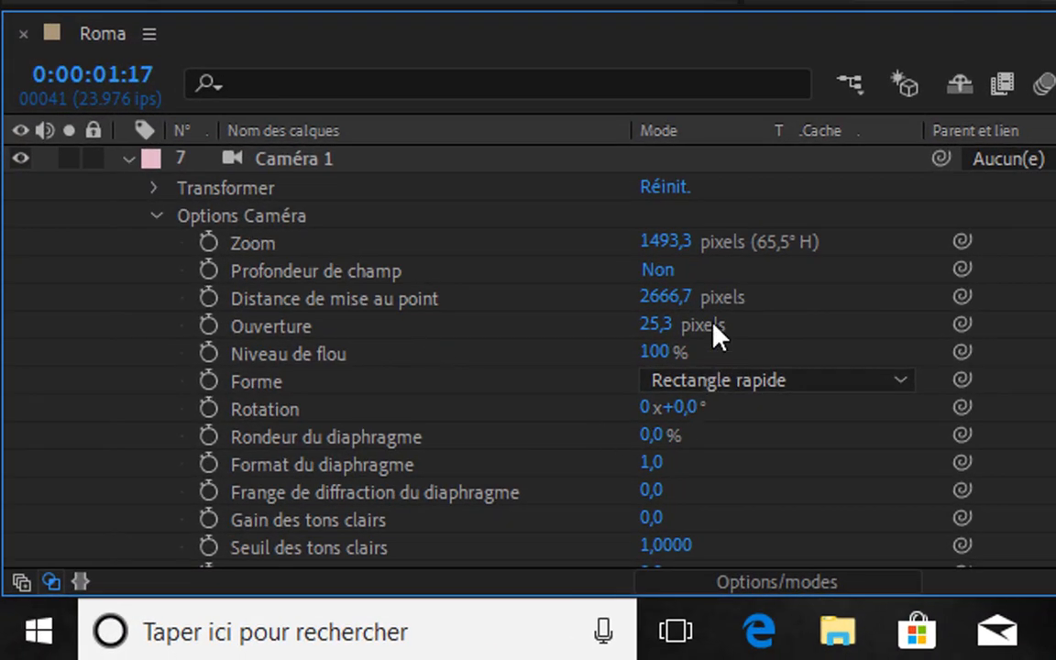
left_click(659, 272)
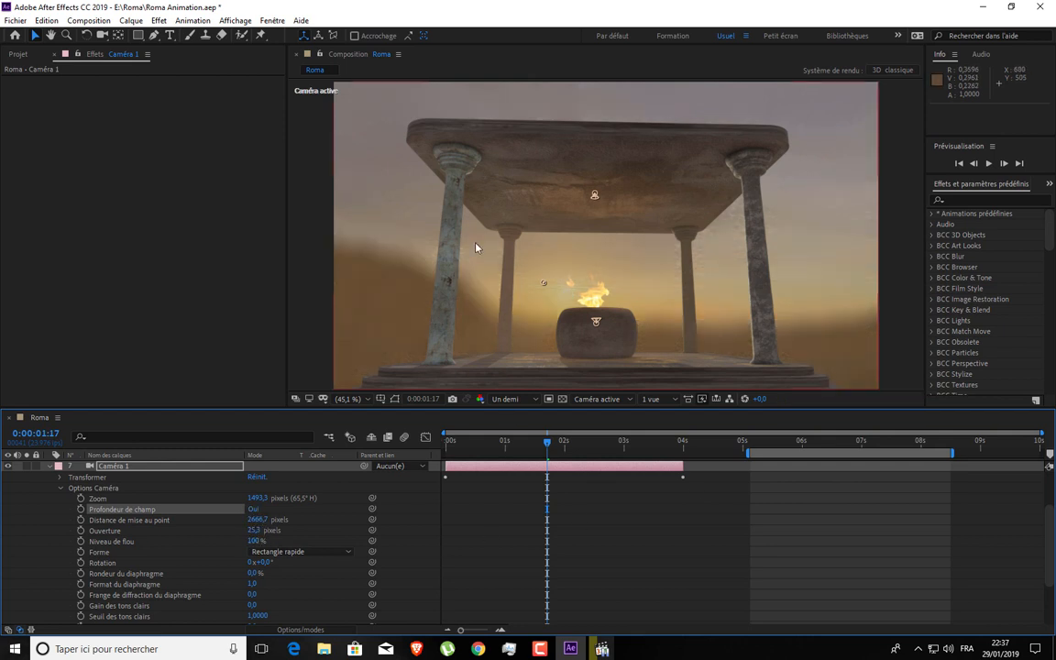
left_click(253, 509)
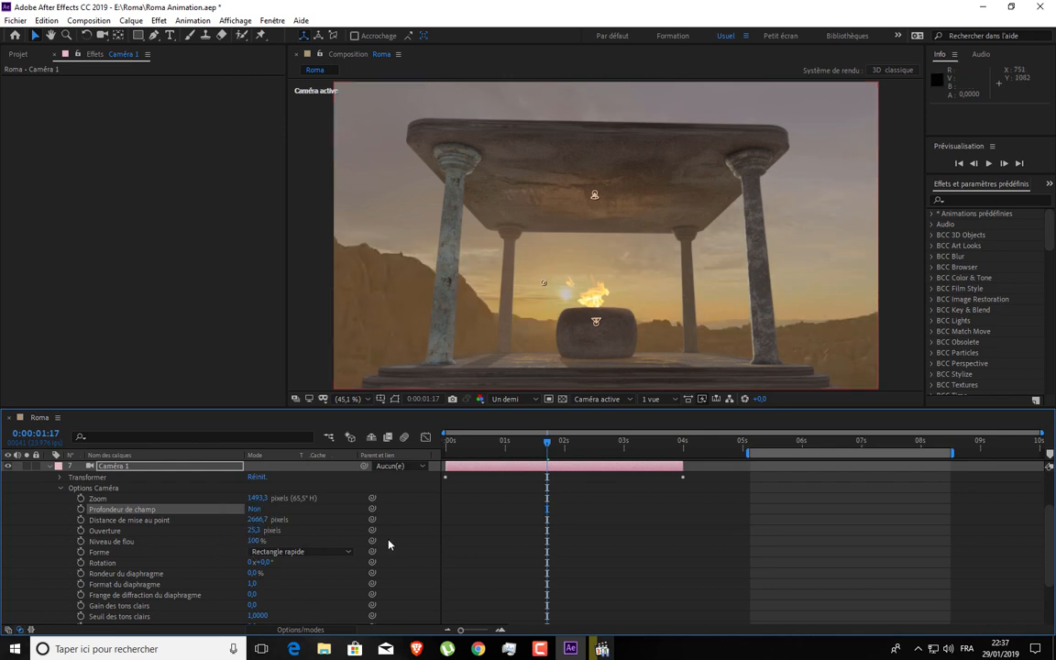
left_click(62, 489)
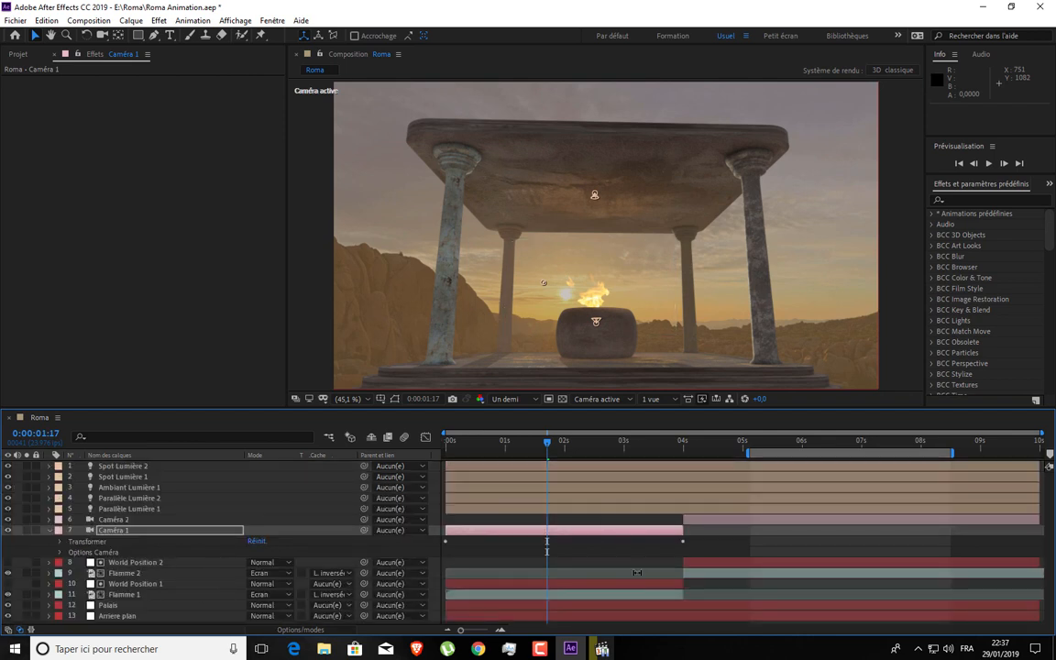
- Find the Flou gaussien effect and apply it to the Arriere plan layer
left_click(138, 617)
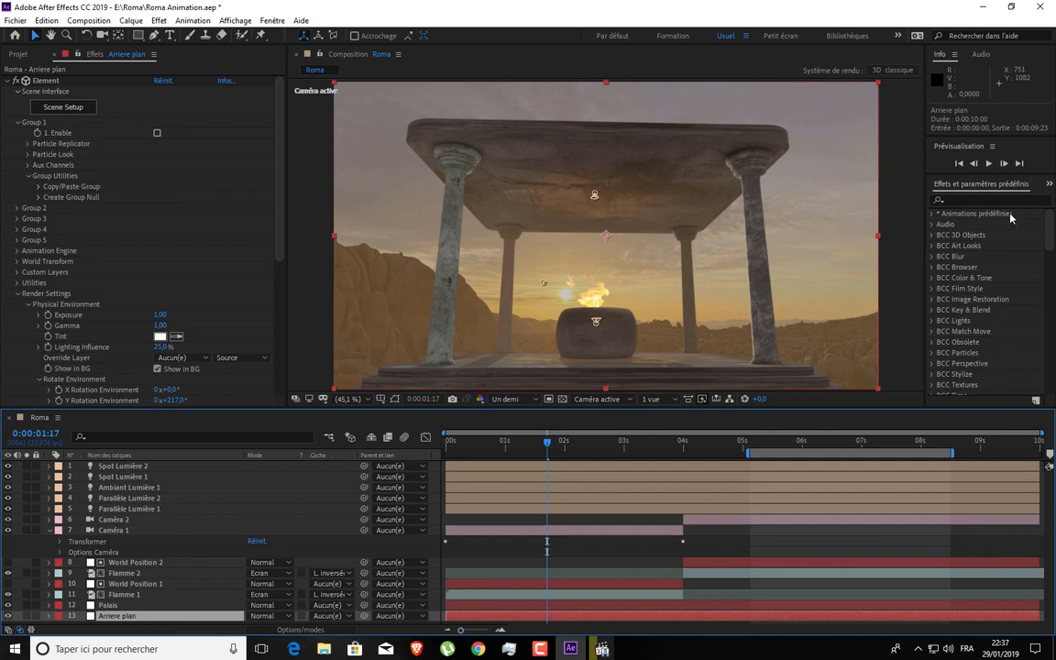
left_click(968, 201)
type("flou ga")
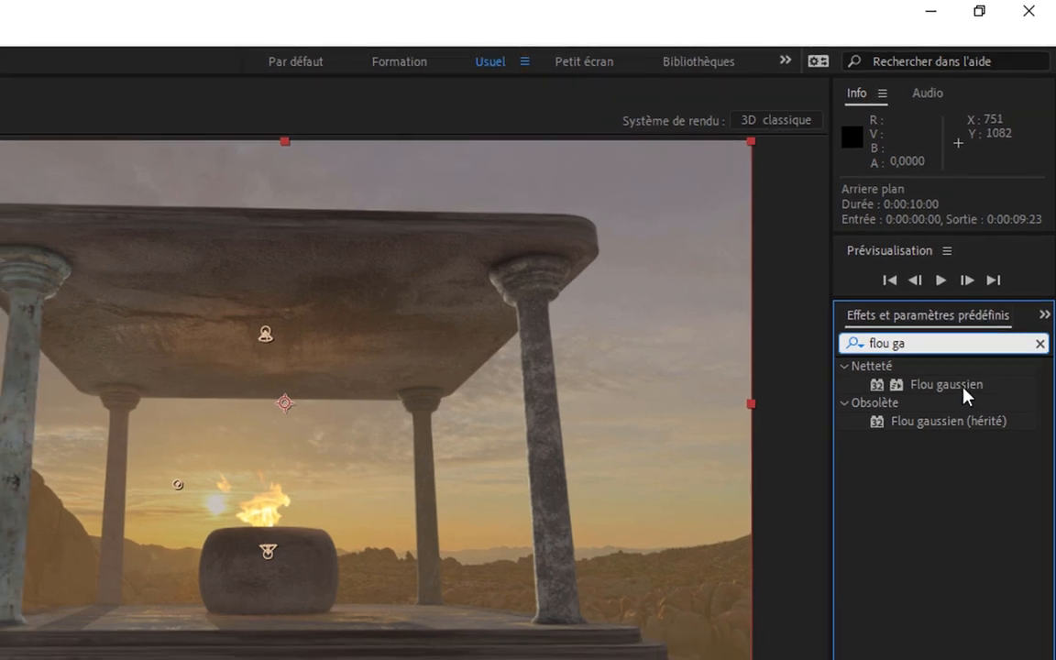
left_click_drag(965, 396, 144, 621)
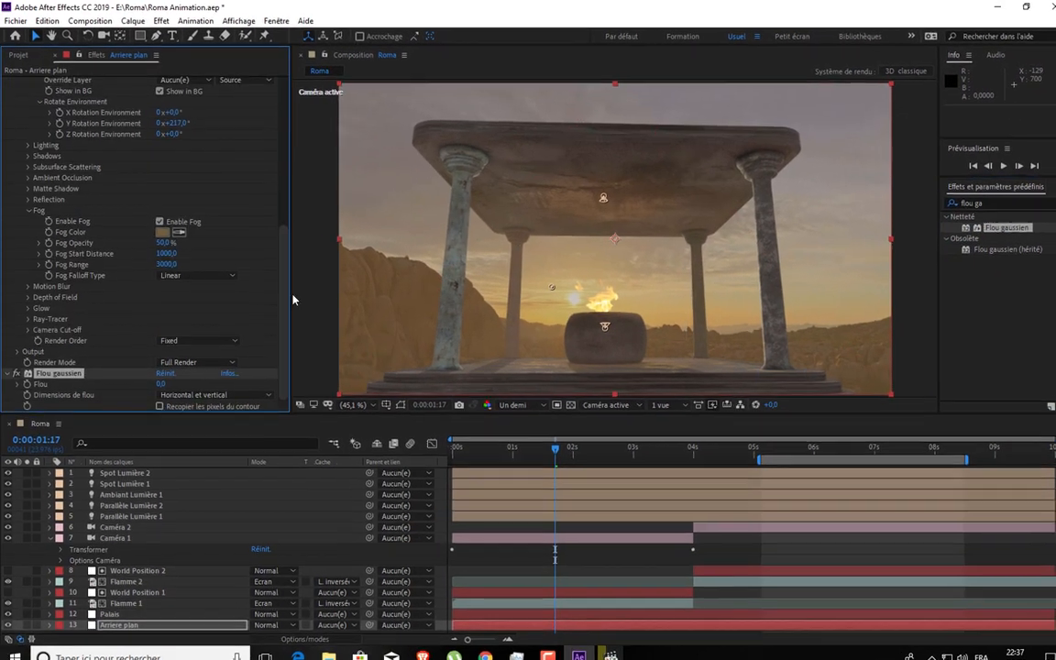
- Try Flou gaussien amounts of 5, 50, 15 and 80 on the Arriere plan layer
left_click(161, 385)
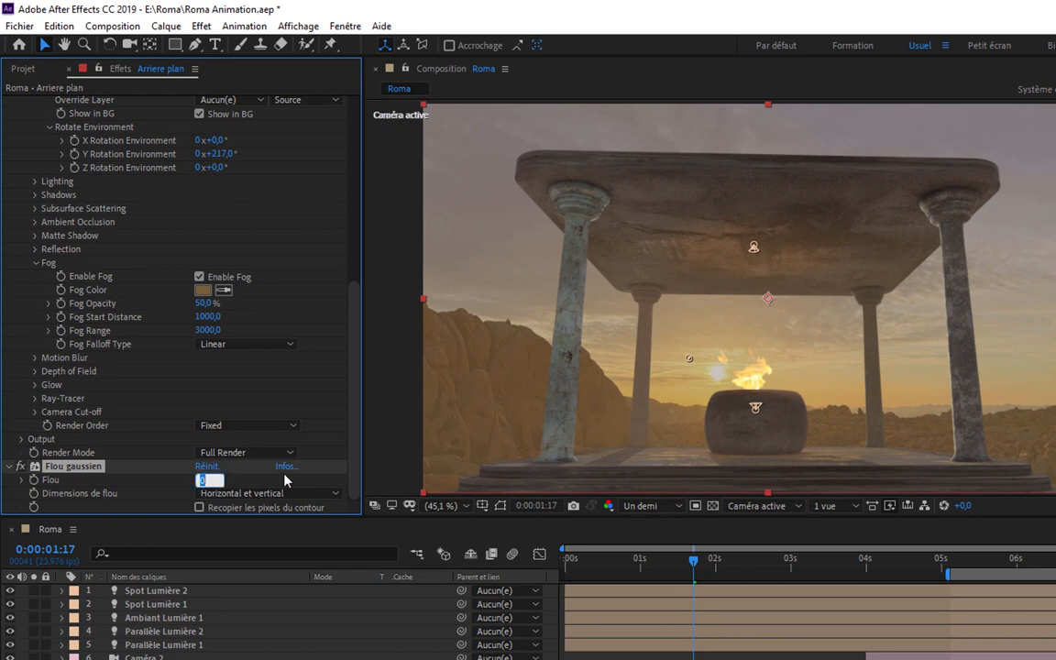
key("Return")
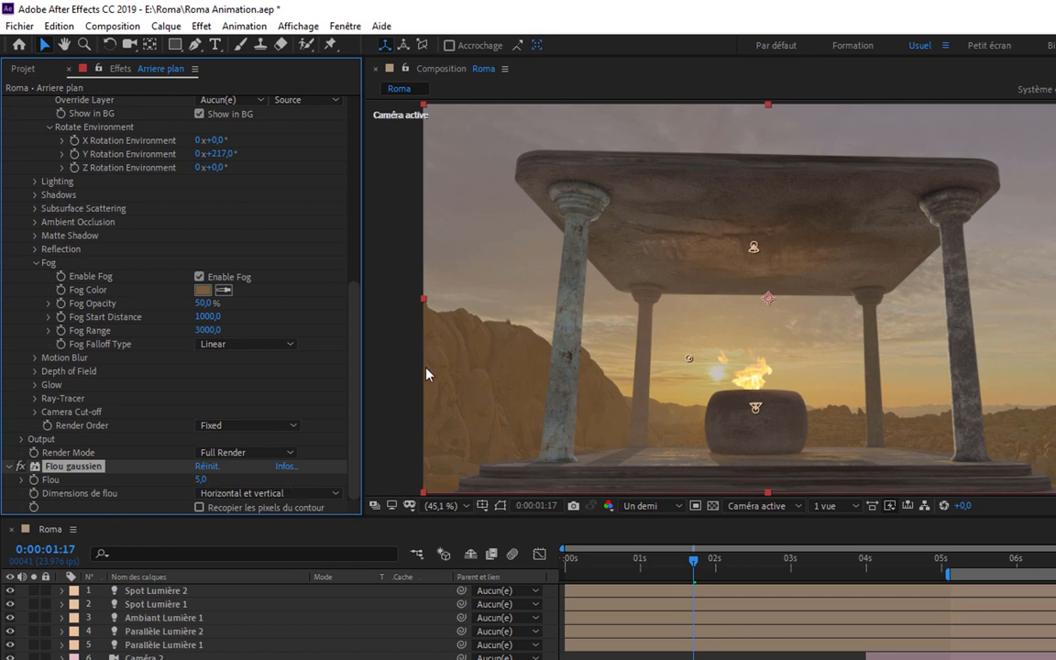
left_click(202, 479)
key("Return")
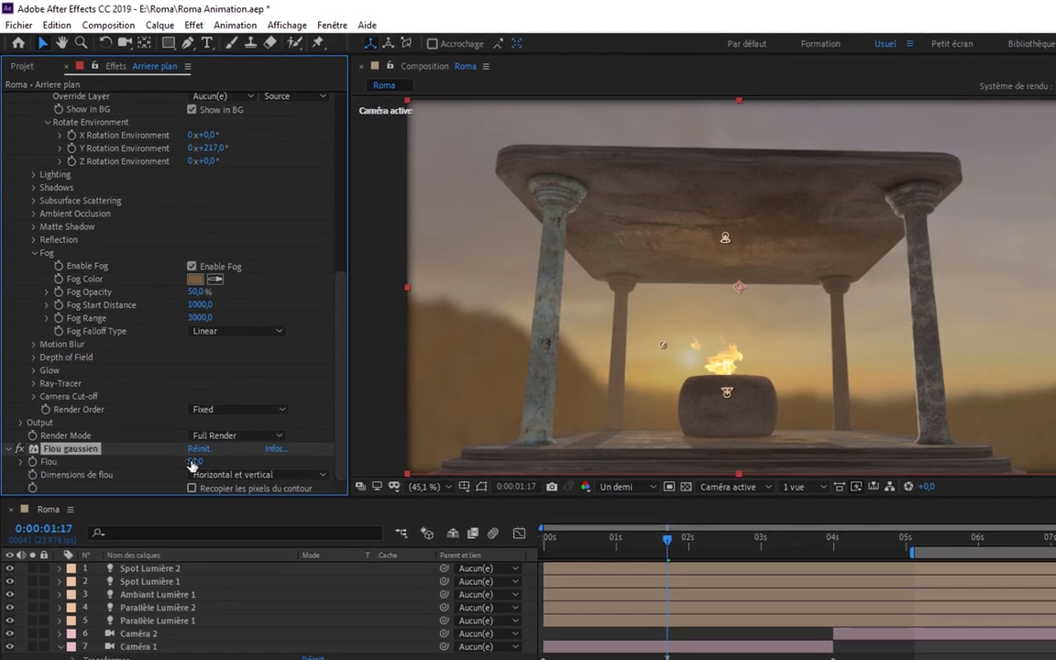
left_click(202, 481)
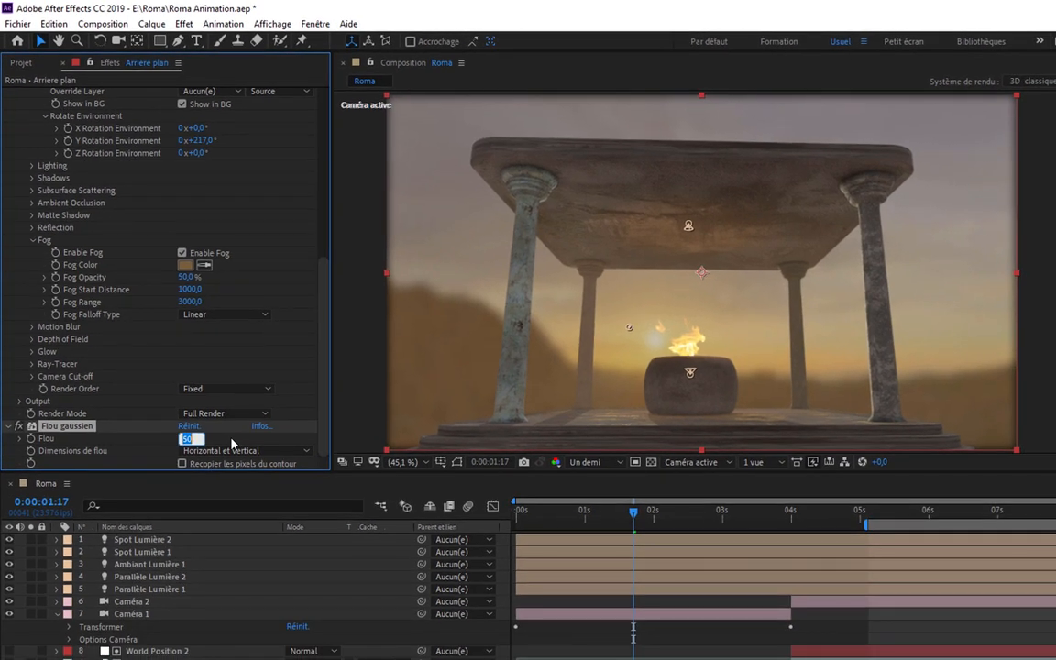
type("15")
key("Return")
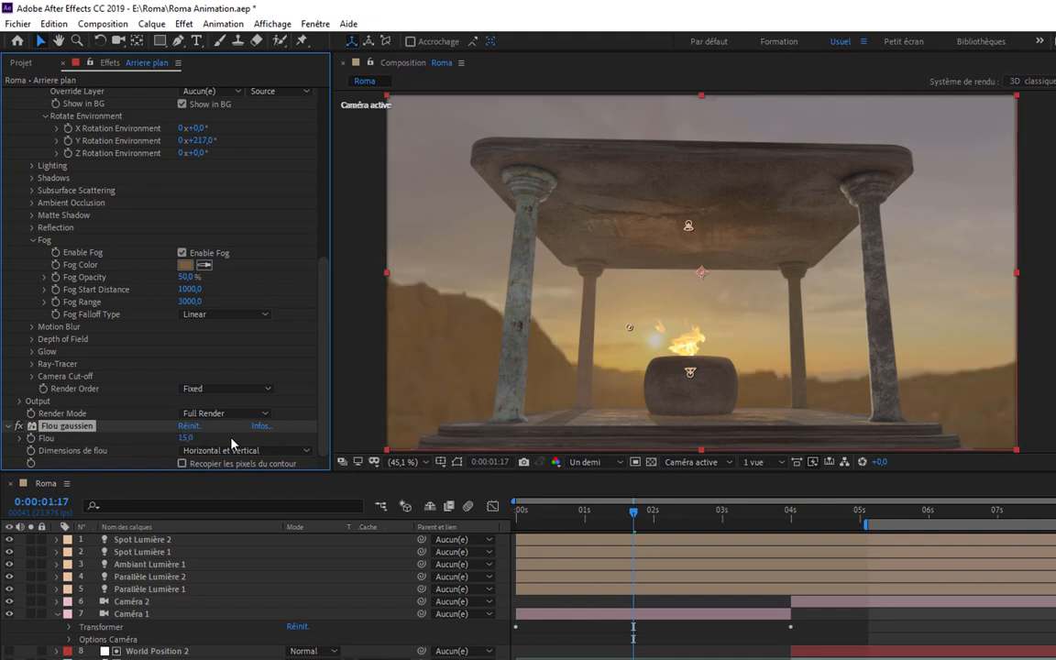
left_click(188, 437)
type("80")
key("Return")
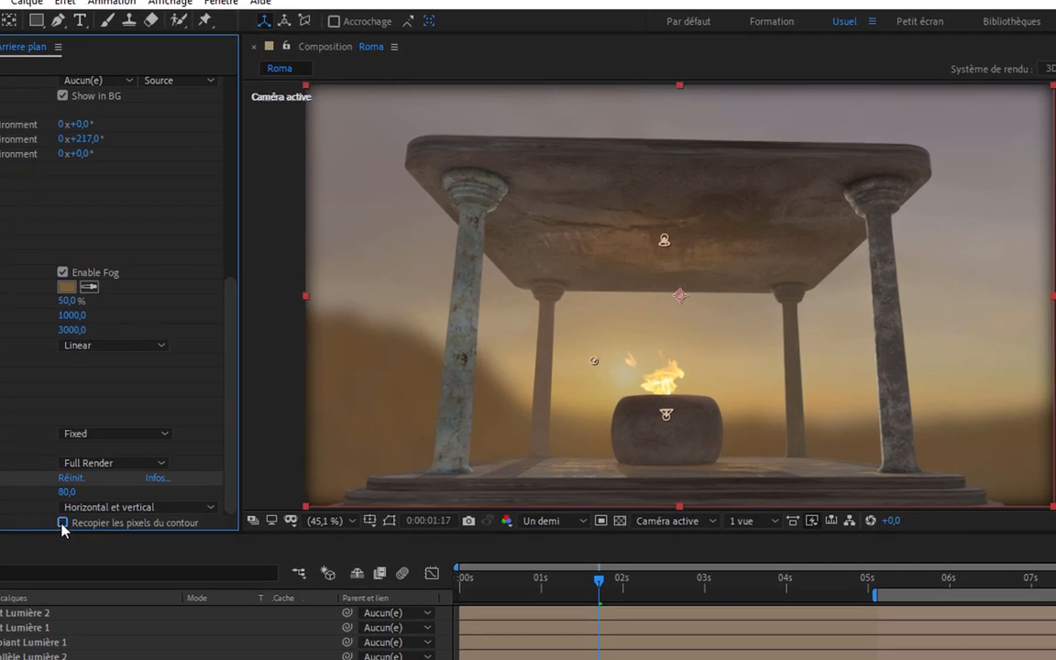
- Enable Recopier les pixels du contour for the Arriere plan's Flou gaussien and set the blur to 15
left_click(181, 463)
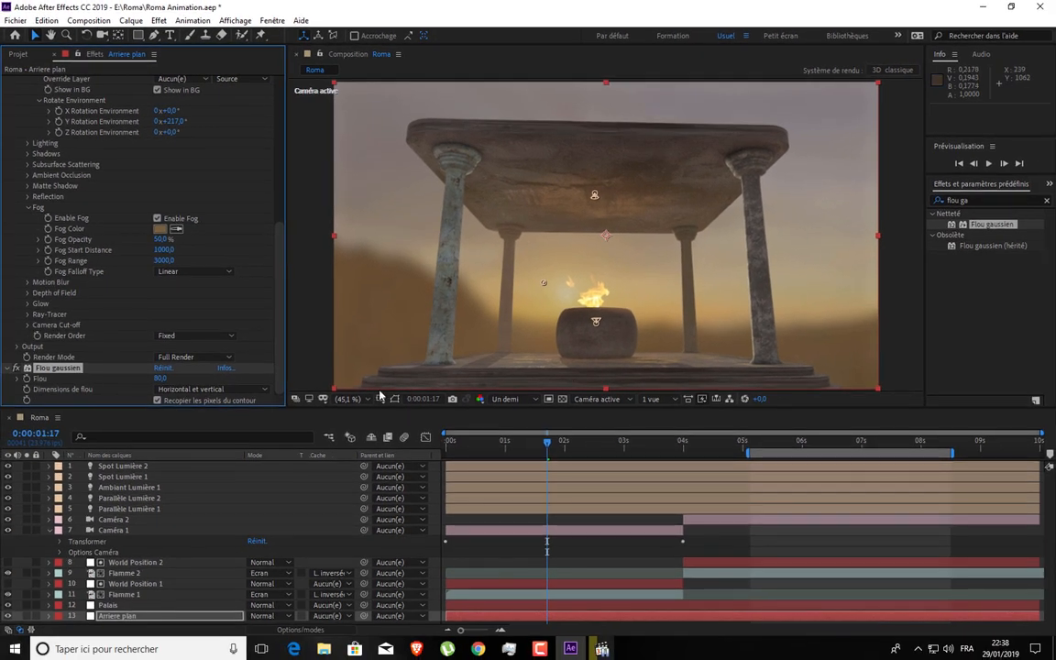
left_click(162, 378)
type("15")
key("Return")
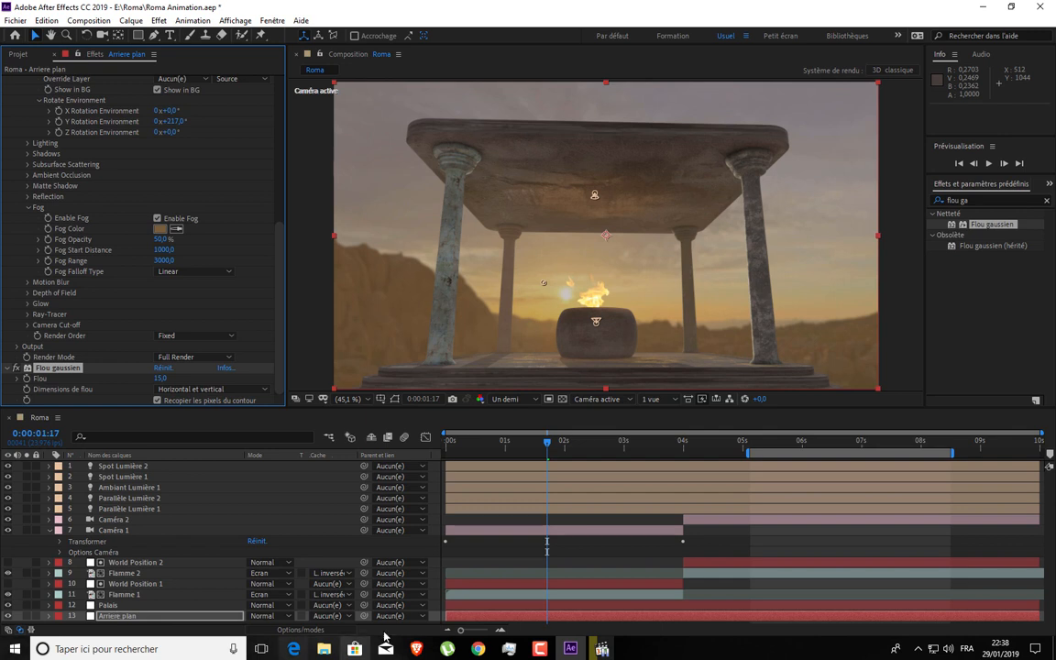
- Review the blurred Arriere plan background in the second camera's shot at 4:09, 5:13 and 6:13
left_click(135, 619)
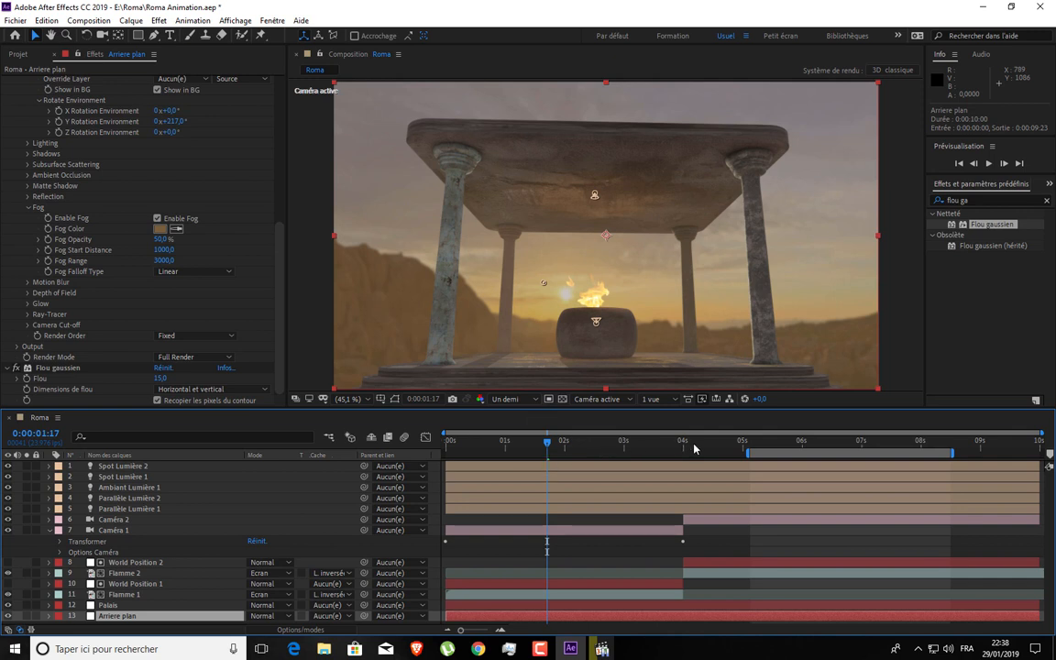
left_click(705, 443)
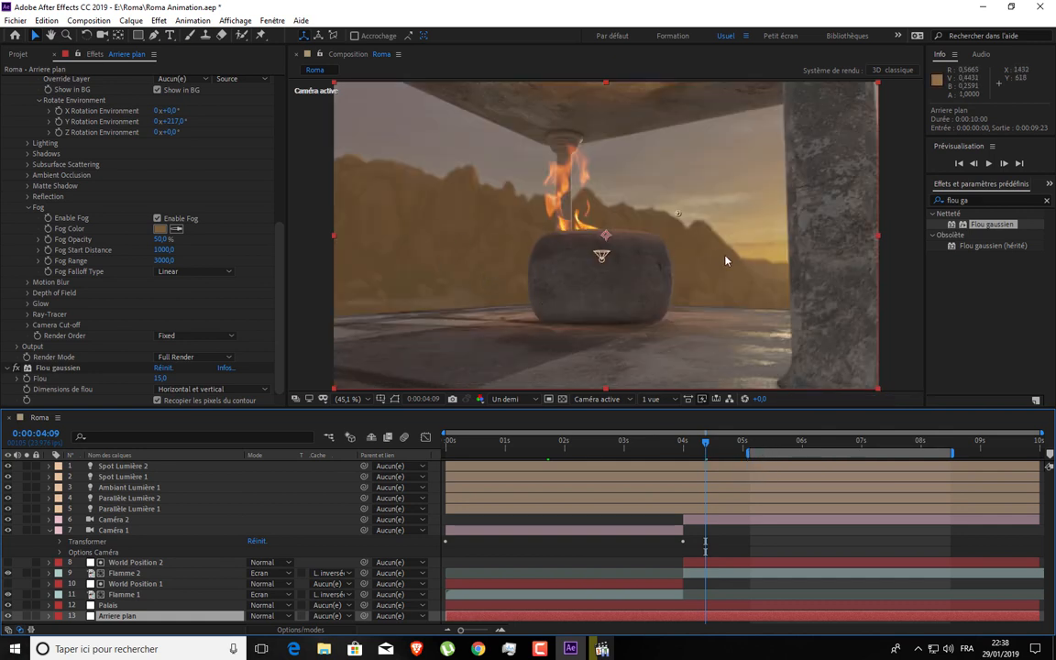
left_click(776, 444)
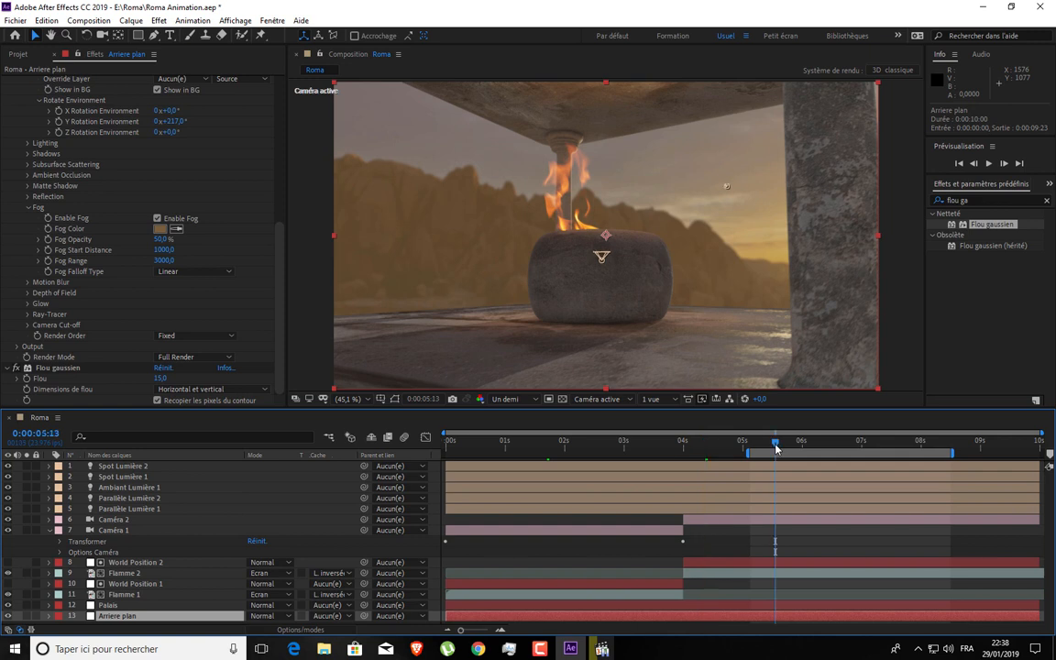
left_click(834, 444)
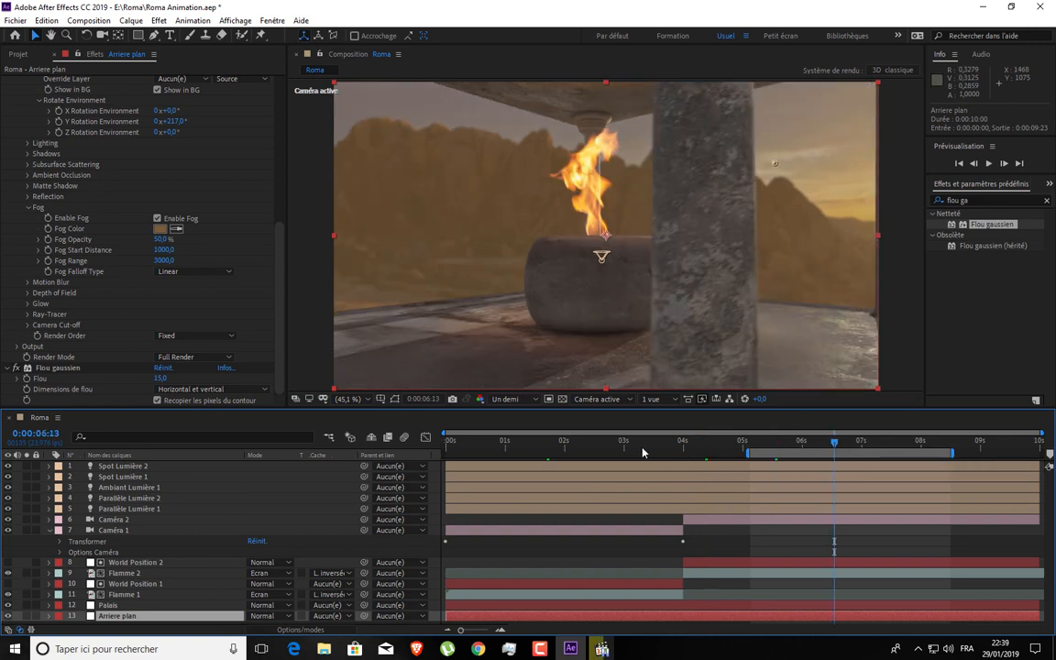
- Pre-render the Roma composition to the render queue, saving the output file as Roma in the Bureau folder
left_click(644, 444)
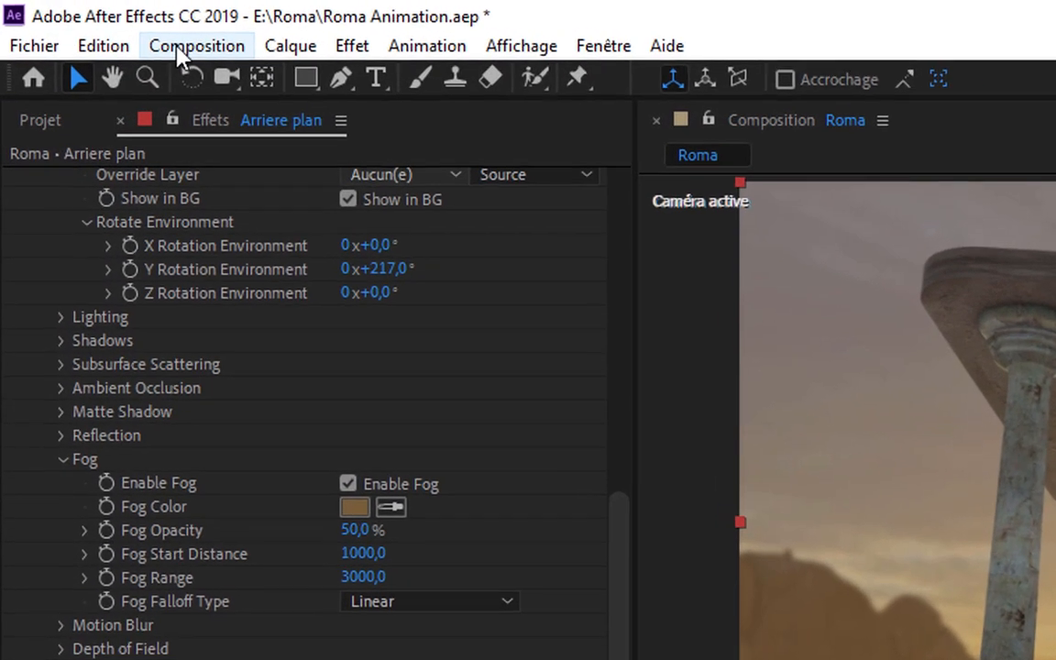
left_click(82, 21)
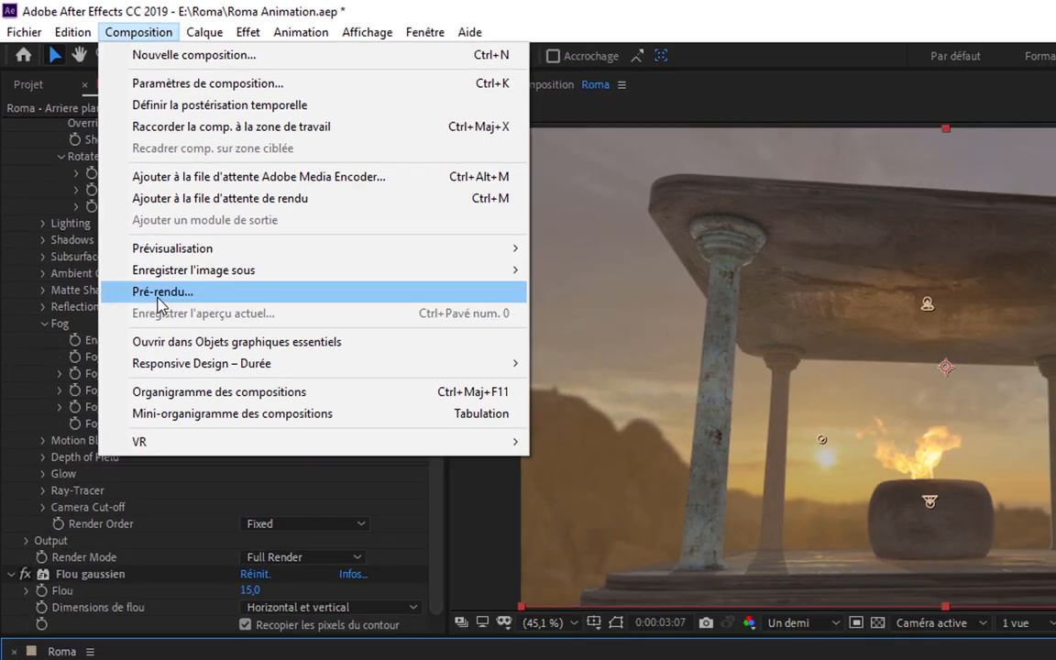
left_click(231, 429)
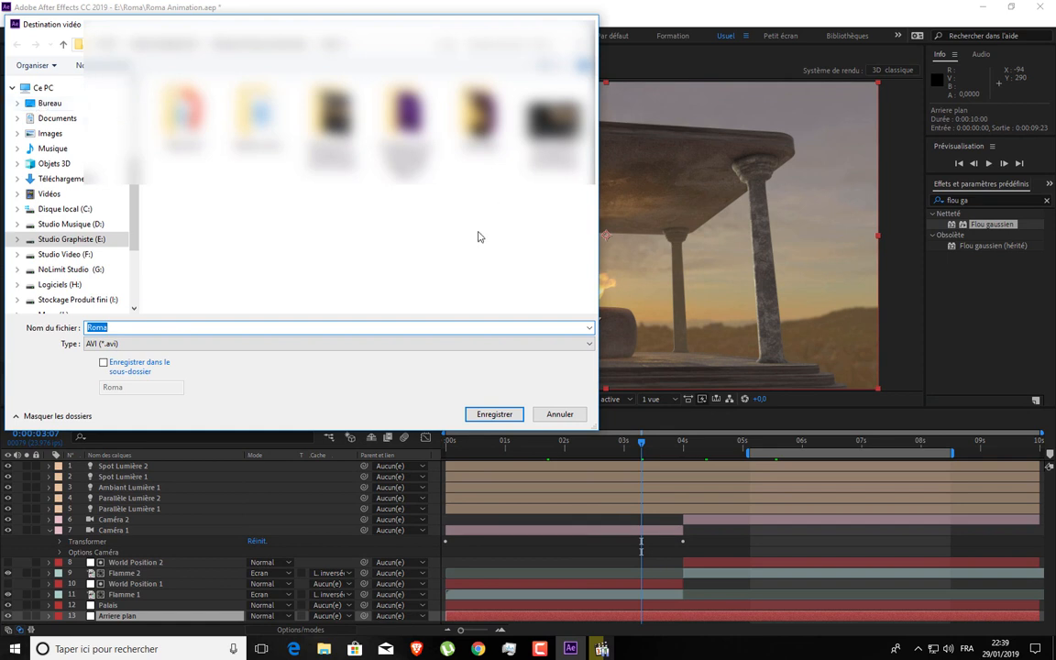
left_click(58, 101)
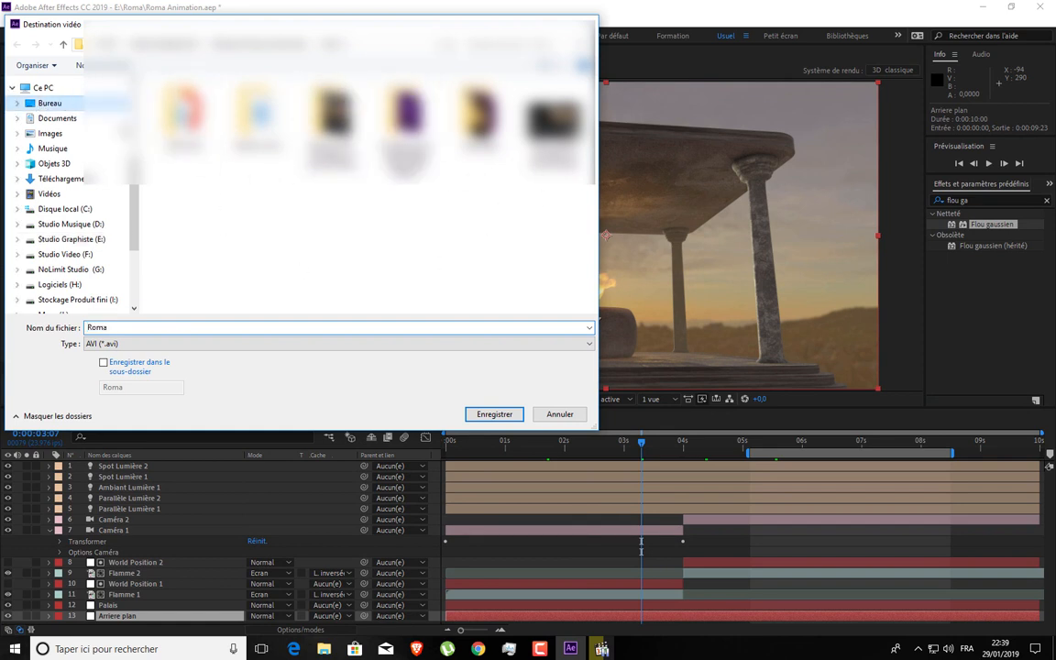
left_click(494, 413)
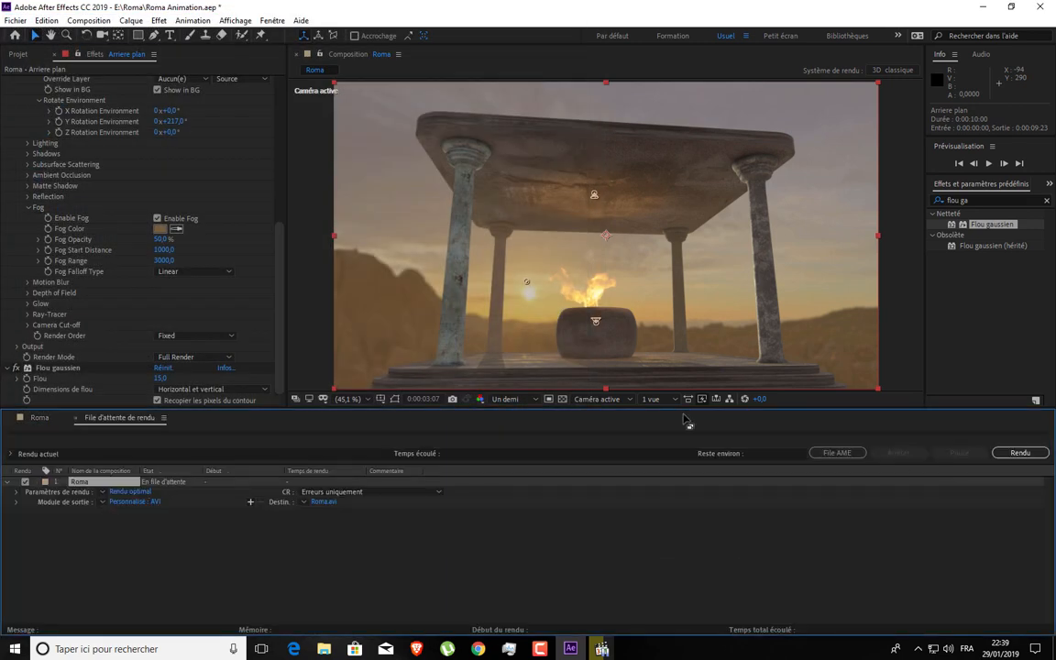
- Set the Roma output module's format to QuickTime and keep Animation as its video codec
left_click(156, 506)
left_click(486, 167)
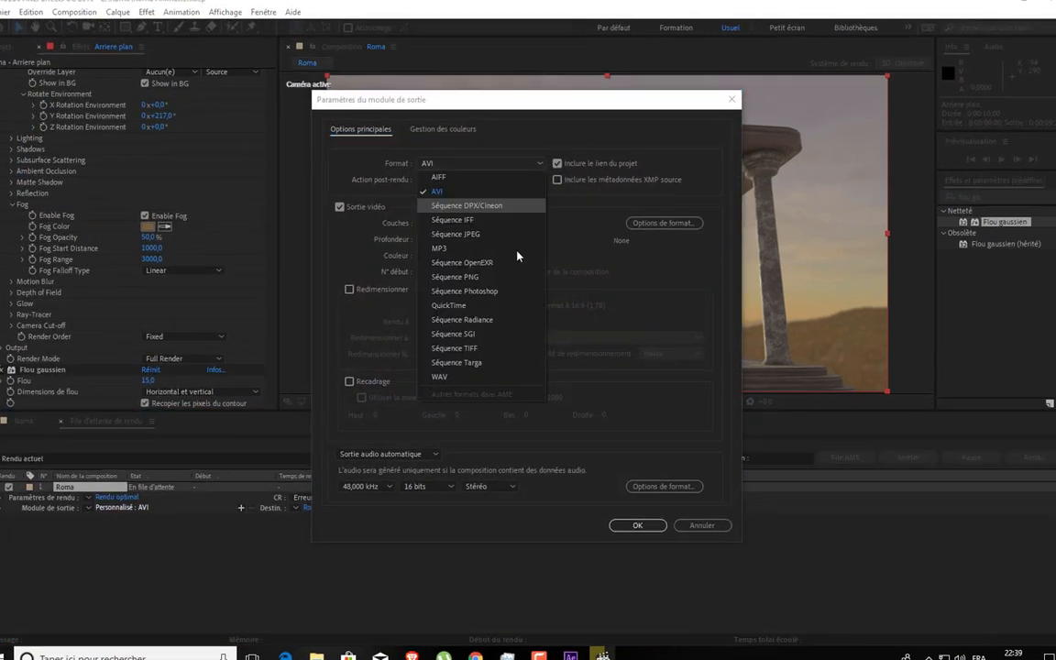
left_click(449, 305)
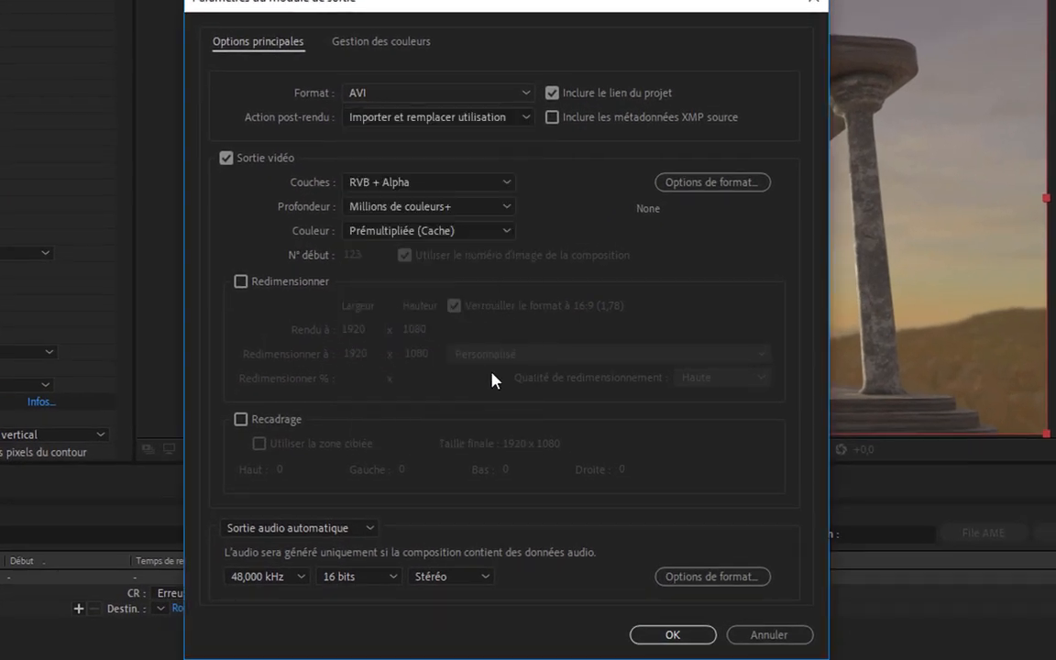
left_click(702, 184)
left_click(183, 46)
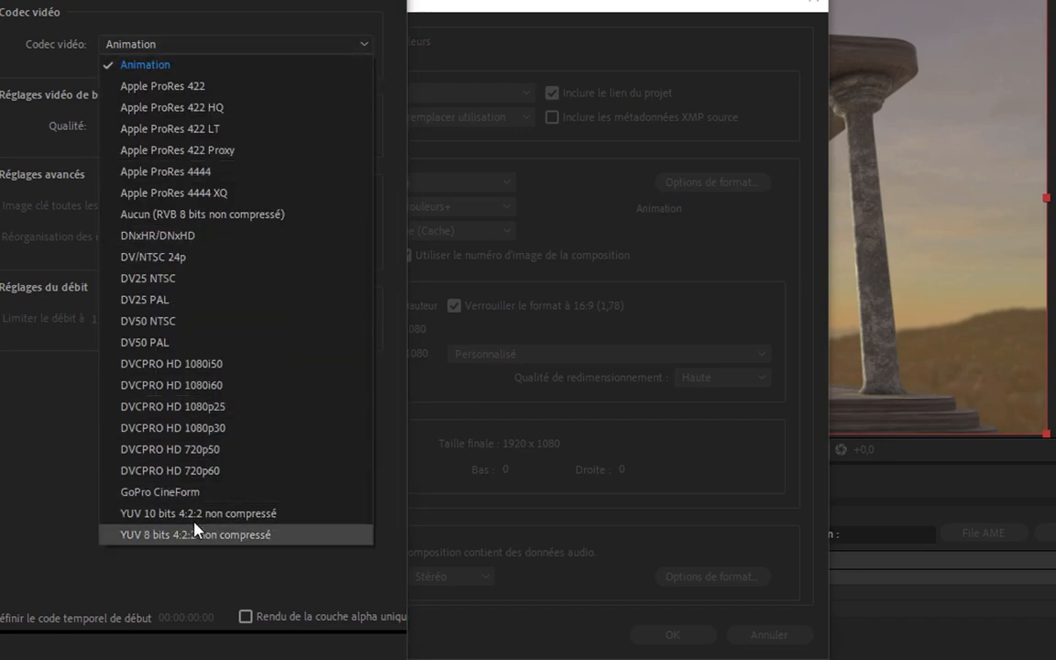
left_click(201, 4)
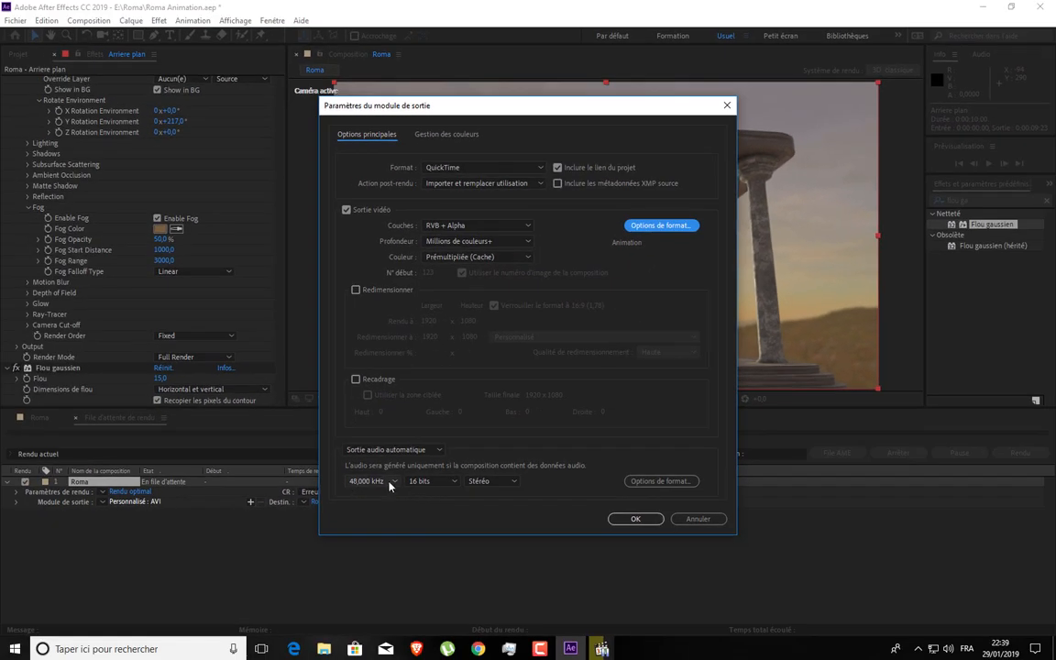
- Set the output module's audio to Sortie audio désactivée and accept the module settings
left_click(396, 449)
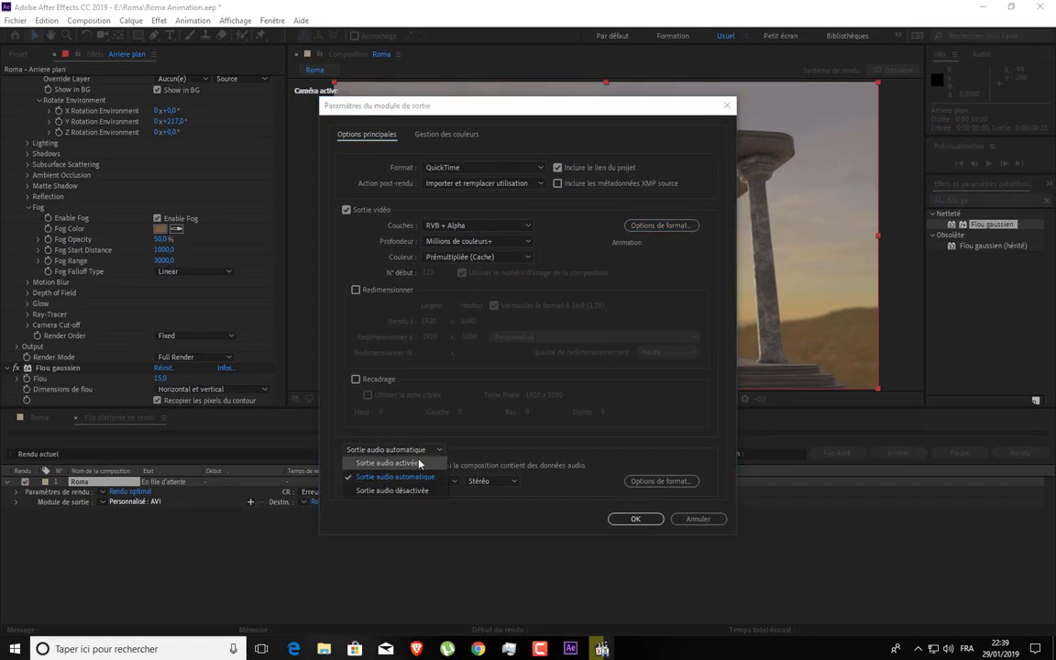
left_click(384, 491)
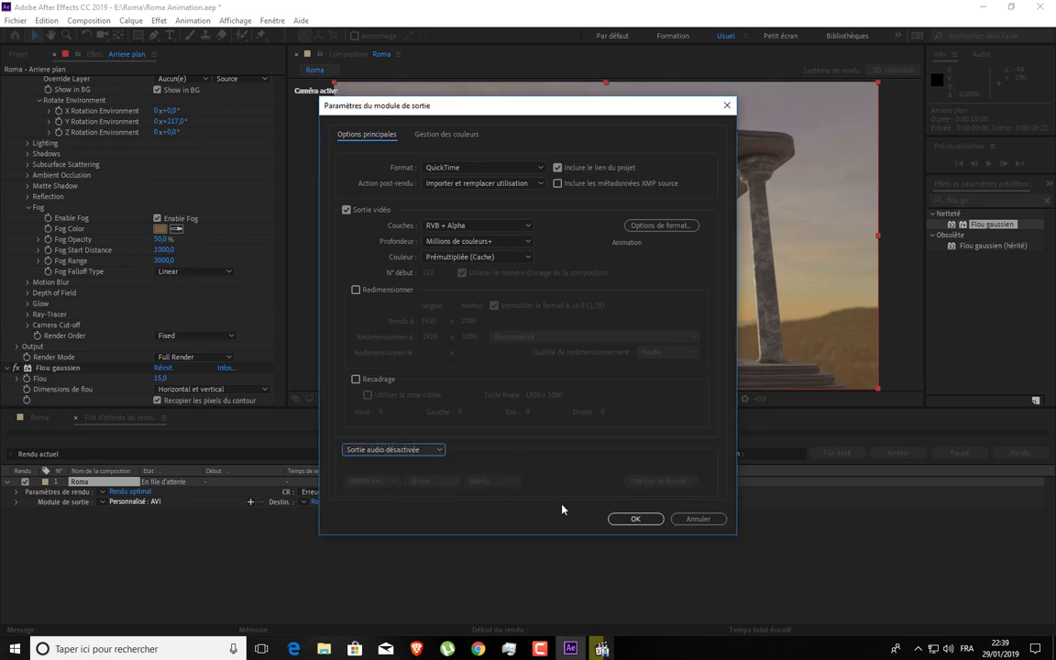
left_click(635, 519)
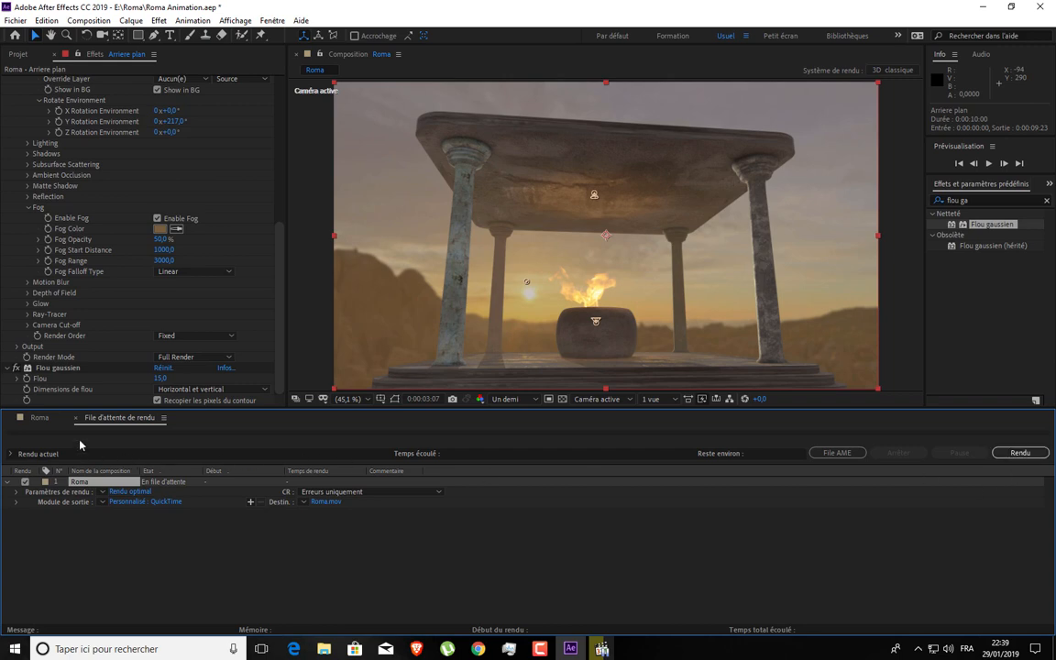
- Switch to the video player and review the finished Roma reference video at 00:07 and at an earlier point
left_click(601, 648)
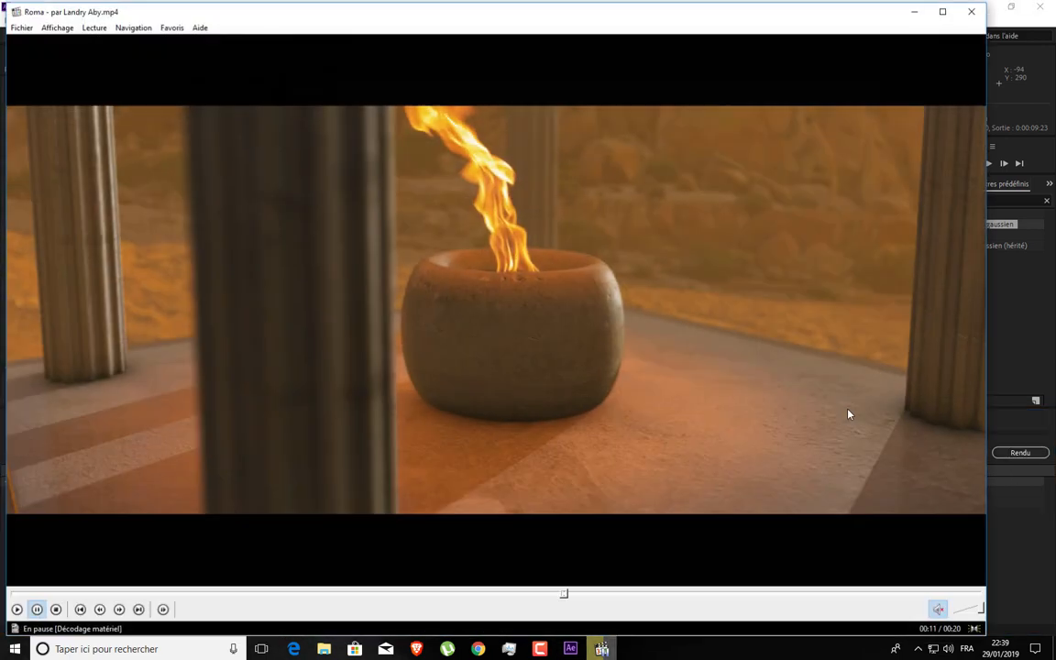
left_click(914, 9)
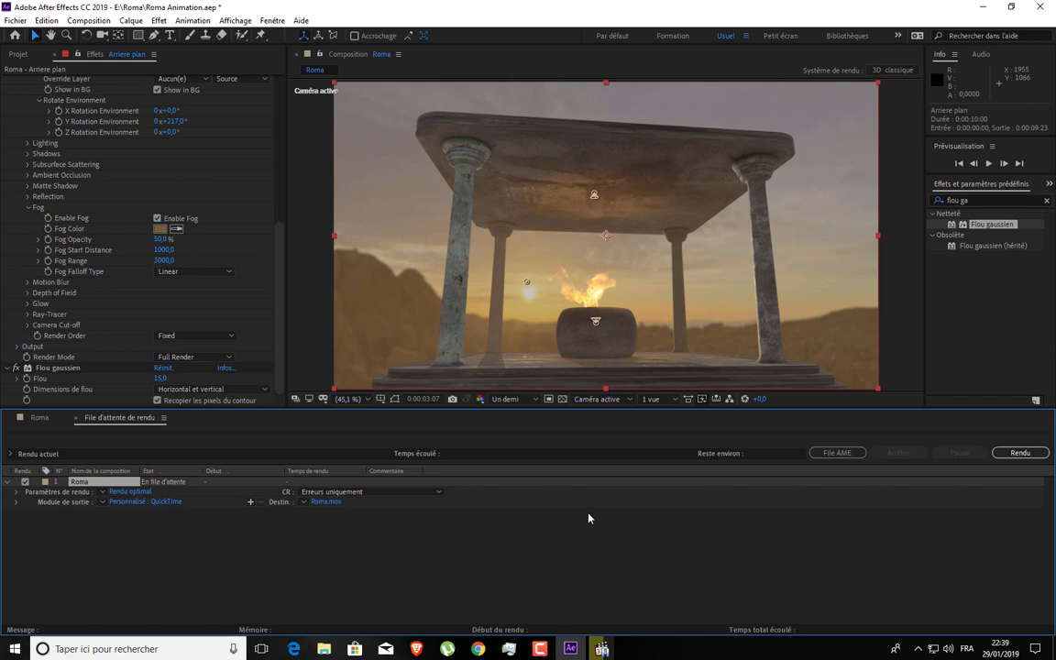
left_click(605, 650)
left_click(371, 592)
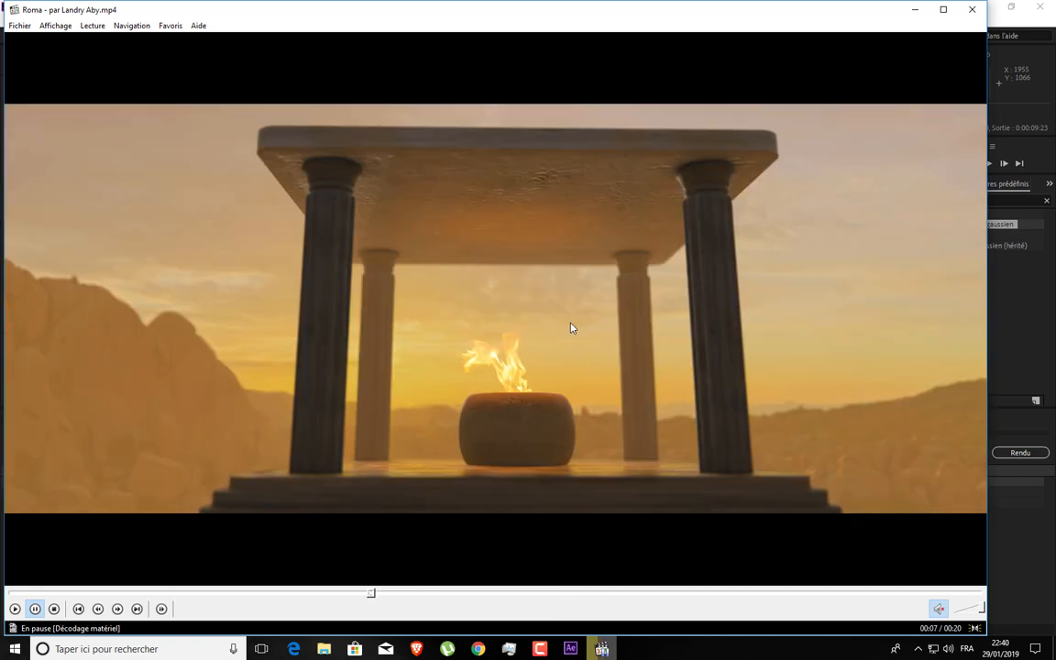
left_click(148, 592)
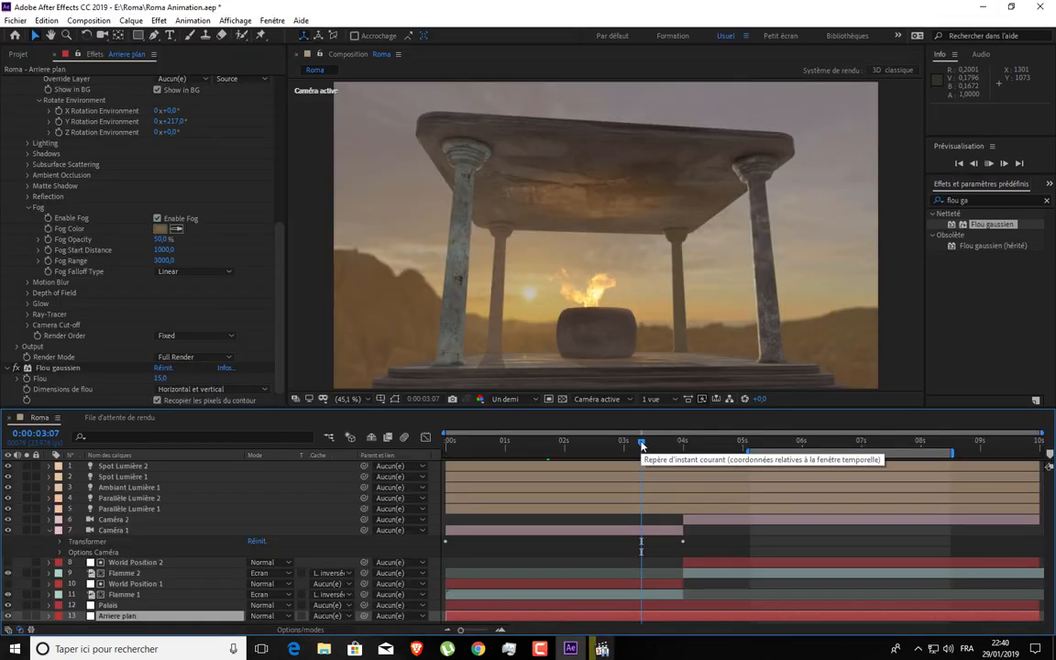
- Preview the Roma composition's work area from 5:02 to check the second camera's shot
key("space")
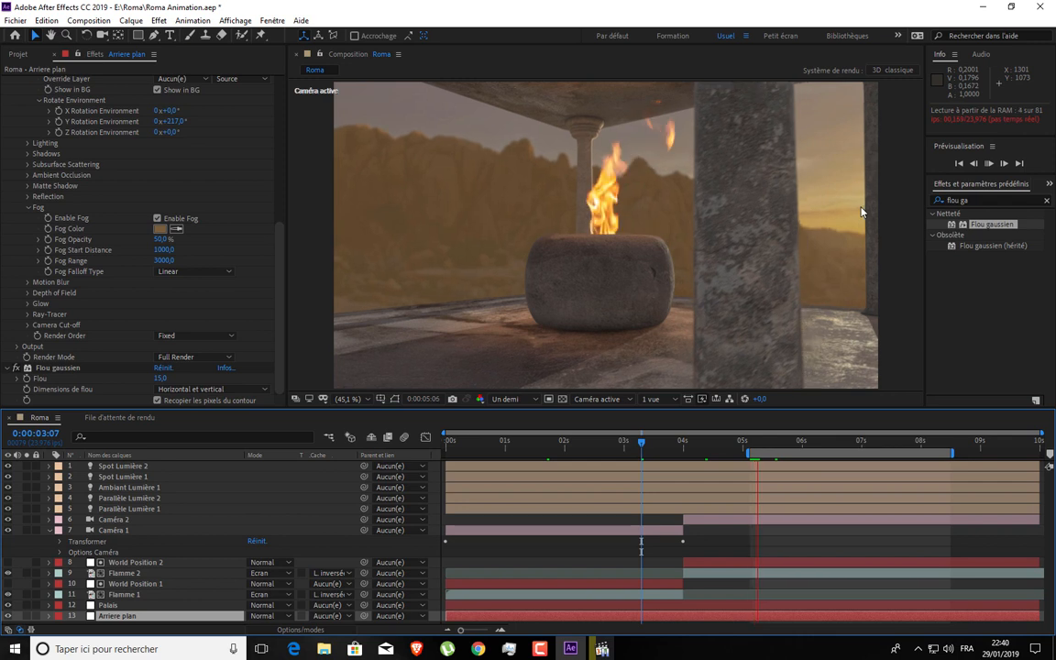
key("space")
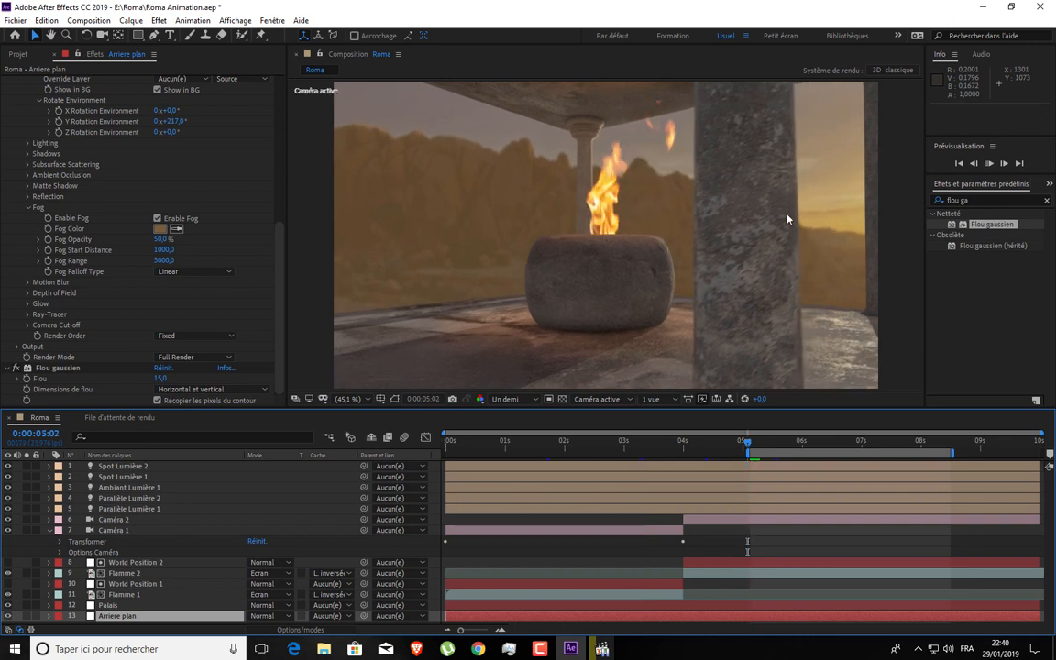
key("space")
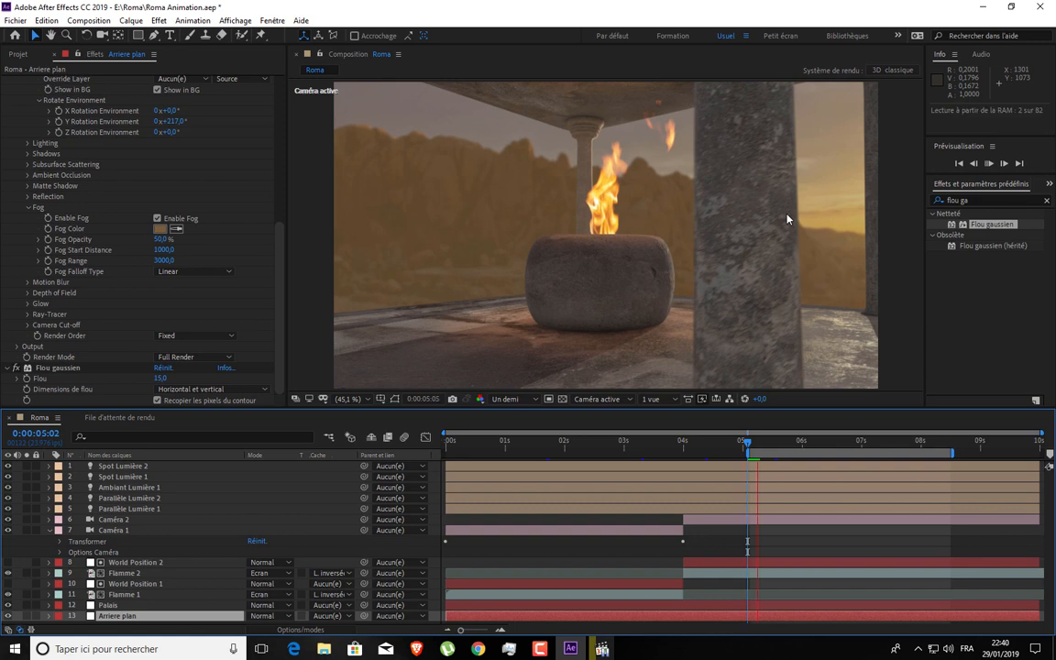
key("space")
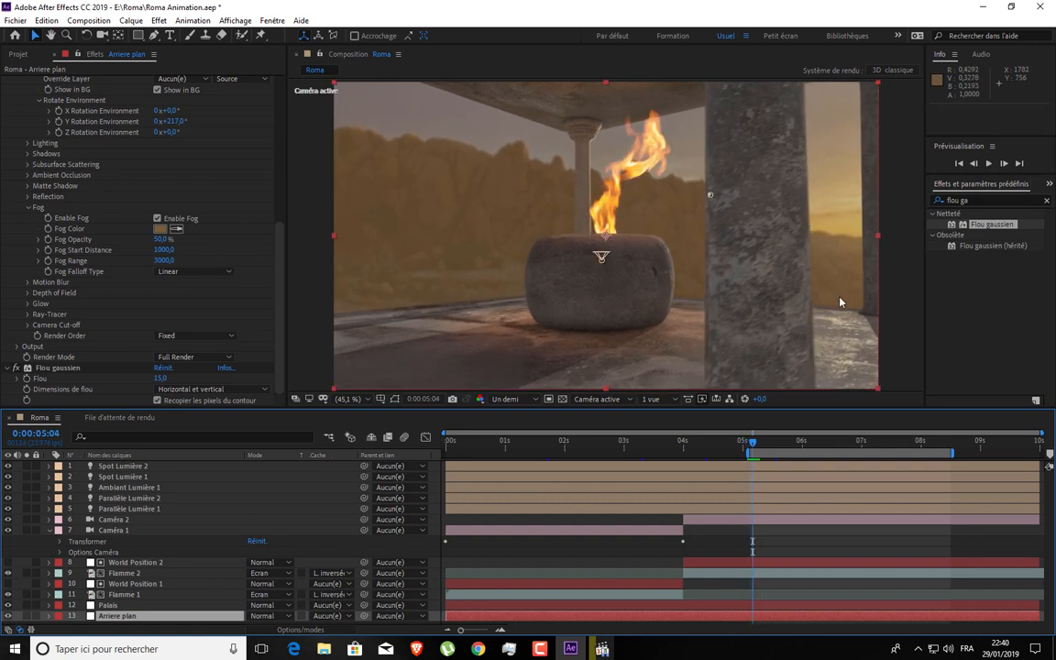